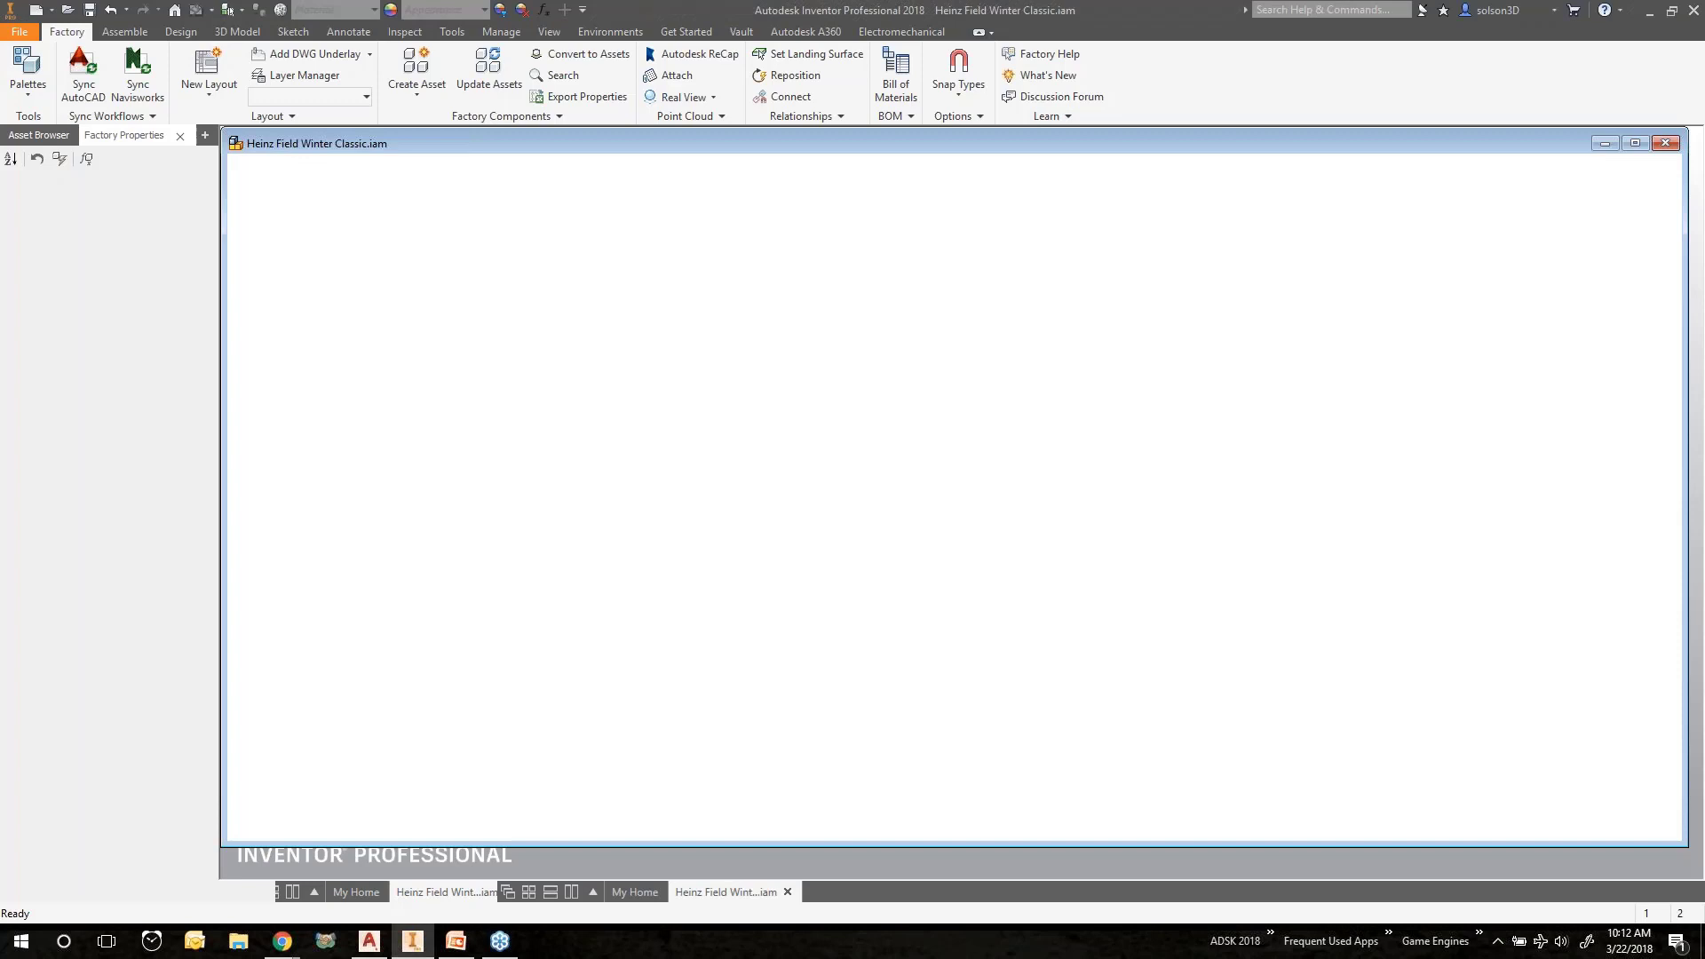
Examine the stadium model and its surrounding site, from the full floor extents down to the football field and seating.
{"action": "left_click", "coordinate": [1637, 147]}
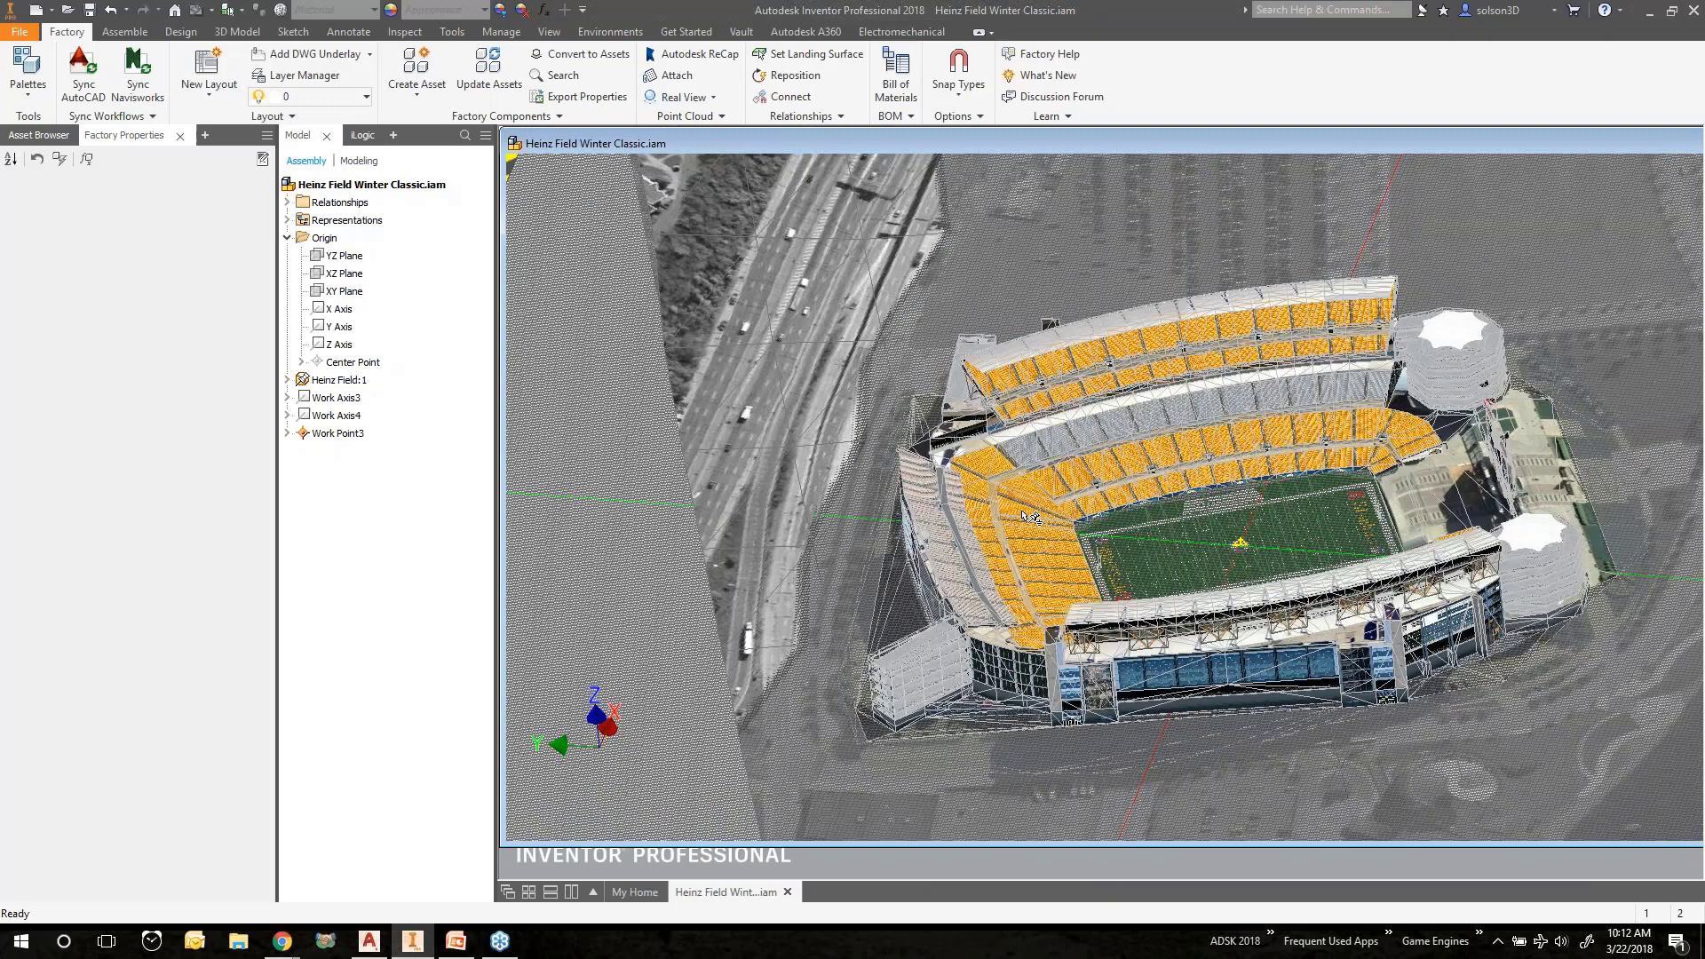
{"action": "scroll", "coordinate": [1021, 512], "scroll_direction": "down", "scroll_amount": 3}
{"action": "middle_click_drag", "start_coordinate": [1021, 512], "coordinate": [1177, 464], "text": "shift"}
{"action": "scroll", "coordinate": [1153, 536], "scroll_direction": "up", "scroll_amount": 4}
{"action": "scroll", "coordinate": [1178, 462], "scroll_direction": "down", "scroll_amount": 6}
{"action": "scroll", "coordinate": [1177, 462], "scroll_direction": "up", "scroll_amount": 3}
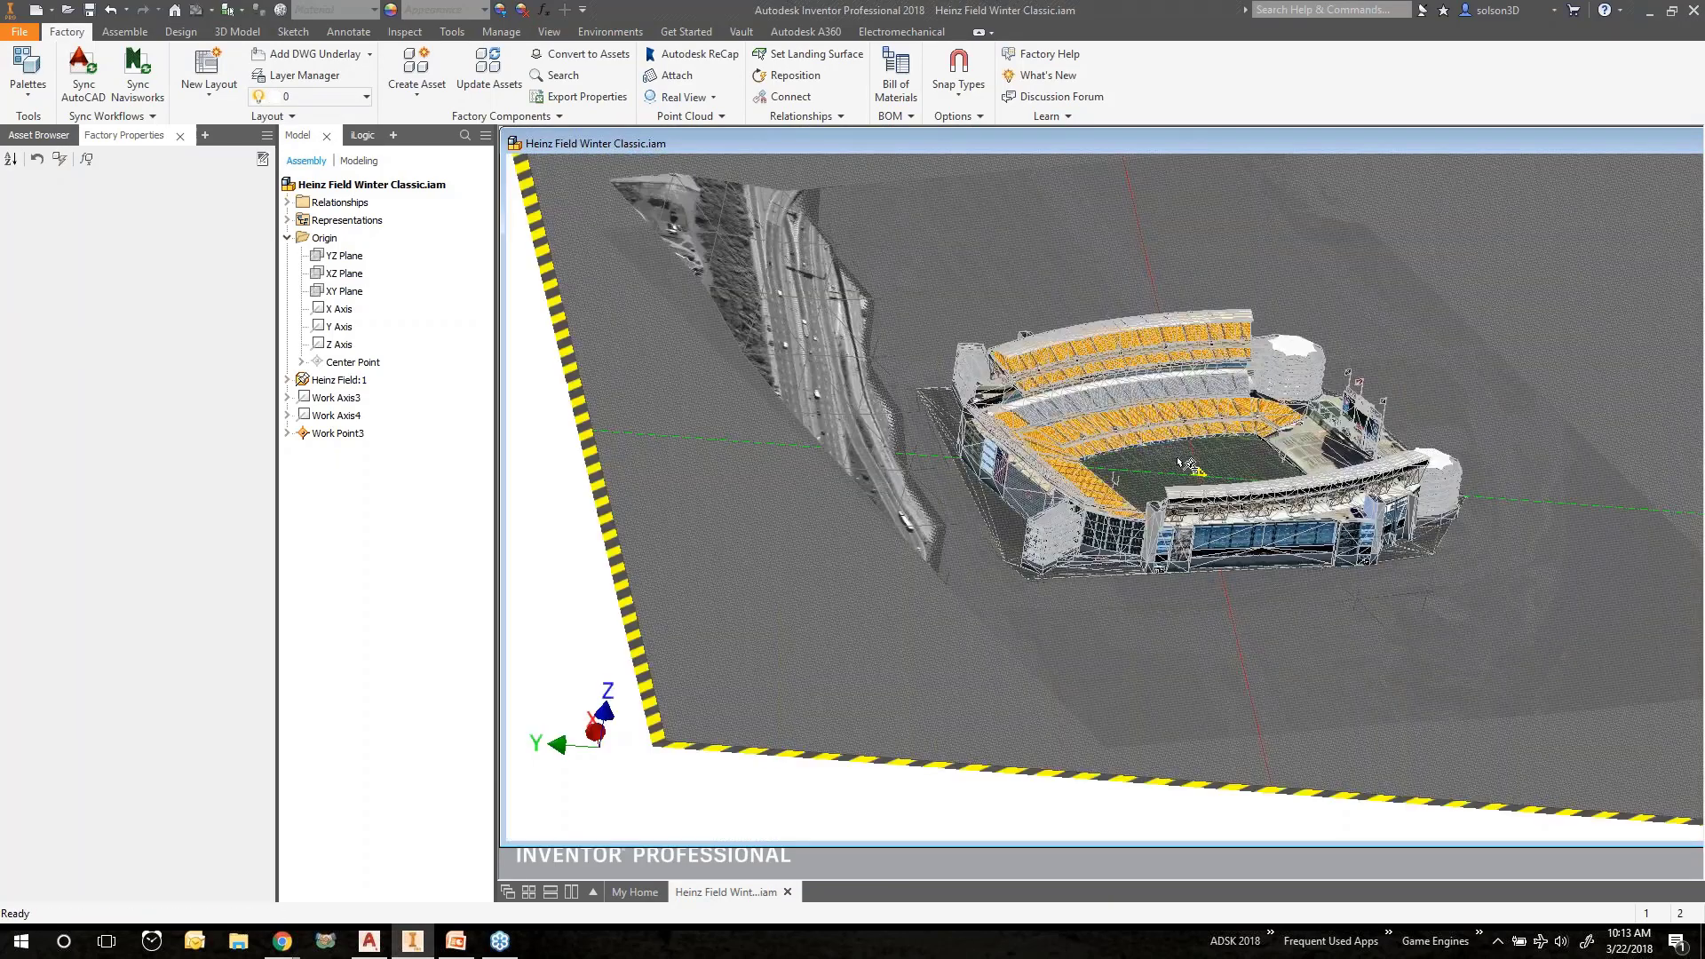
{"action": "scroll", "coordinate": [1187, 465], "scroll_direction": "up", "scroll_amount": 3}
{"action": "scroll", "coordinate": [1209, 458], "scroll_direction": "down", "scroll_amount": 6}
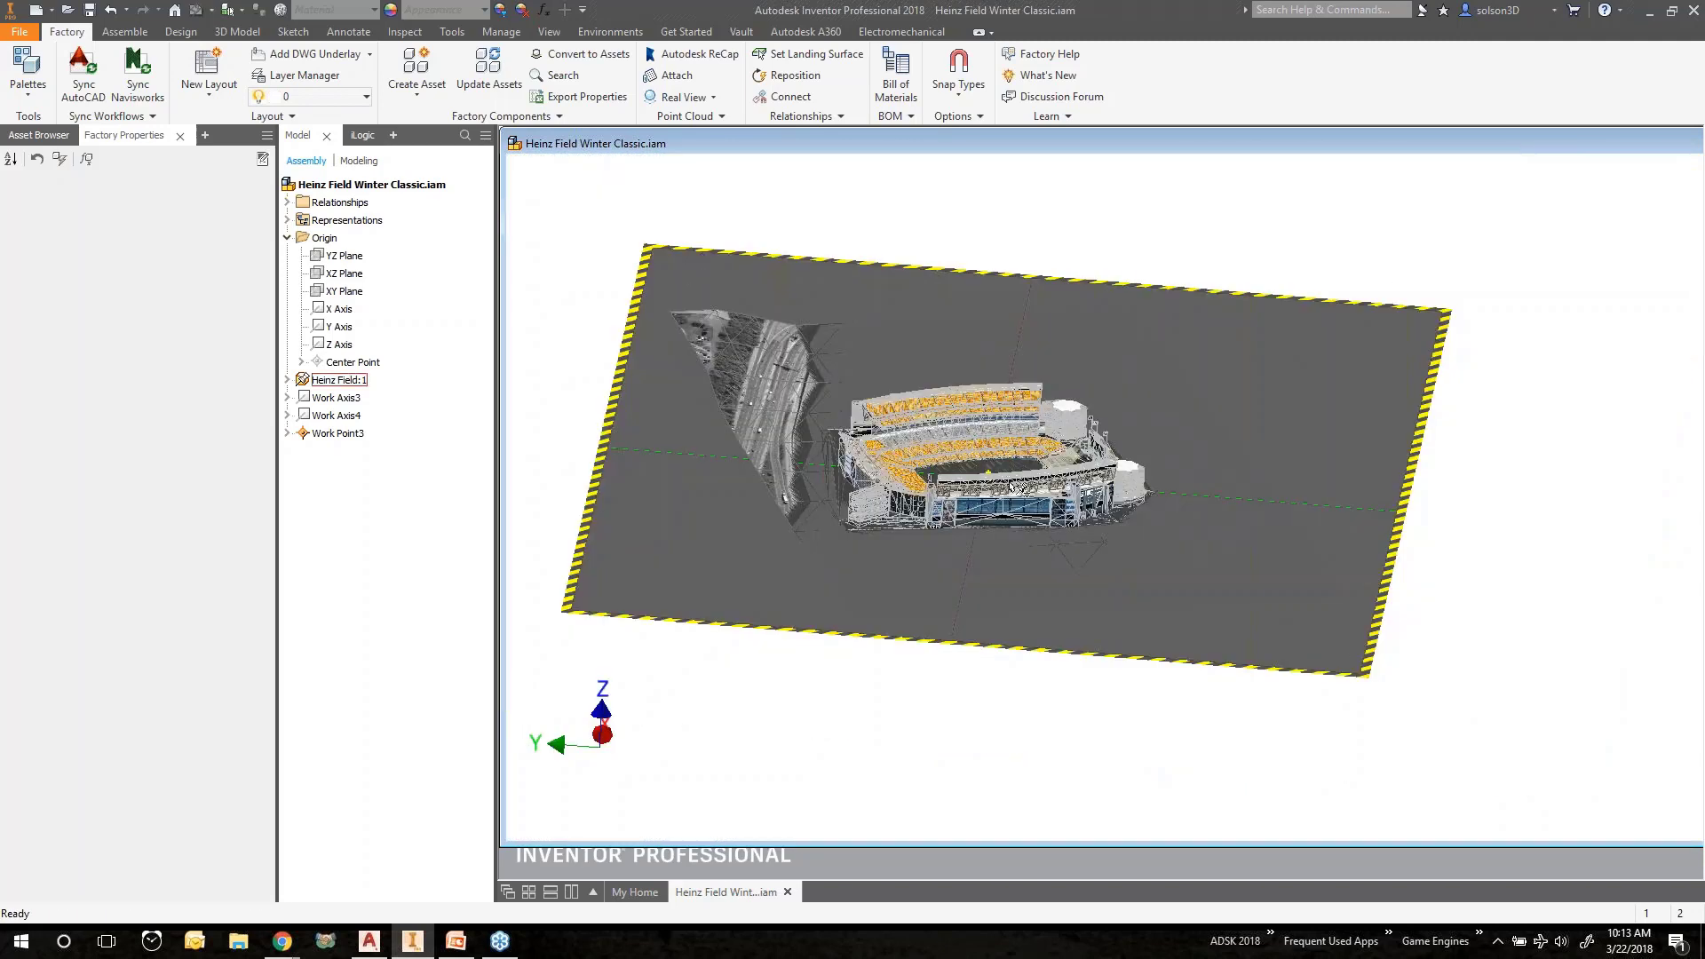
{"action": "scroll", "coordinate": [975, 407], "scroll_direction": "up", "scroll_amount": 3}
{"action": "scroll", "coordinate": [975, 408], "scroll_direction": "up", "scroll_amount": 5}
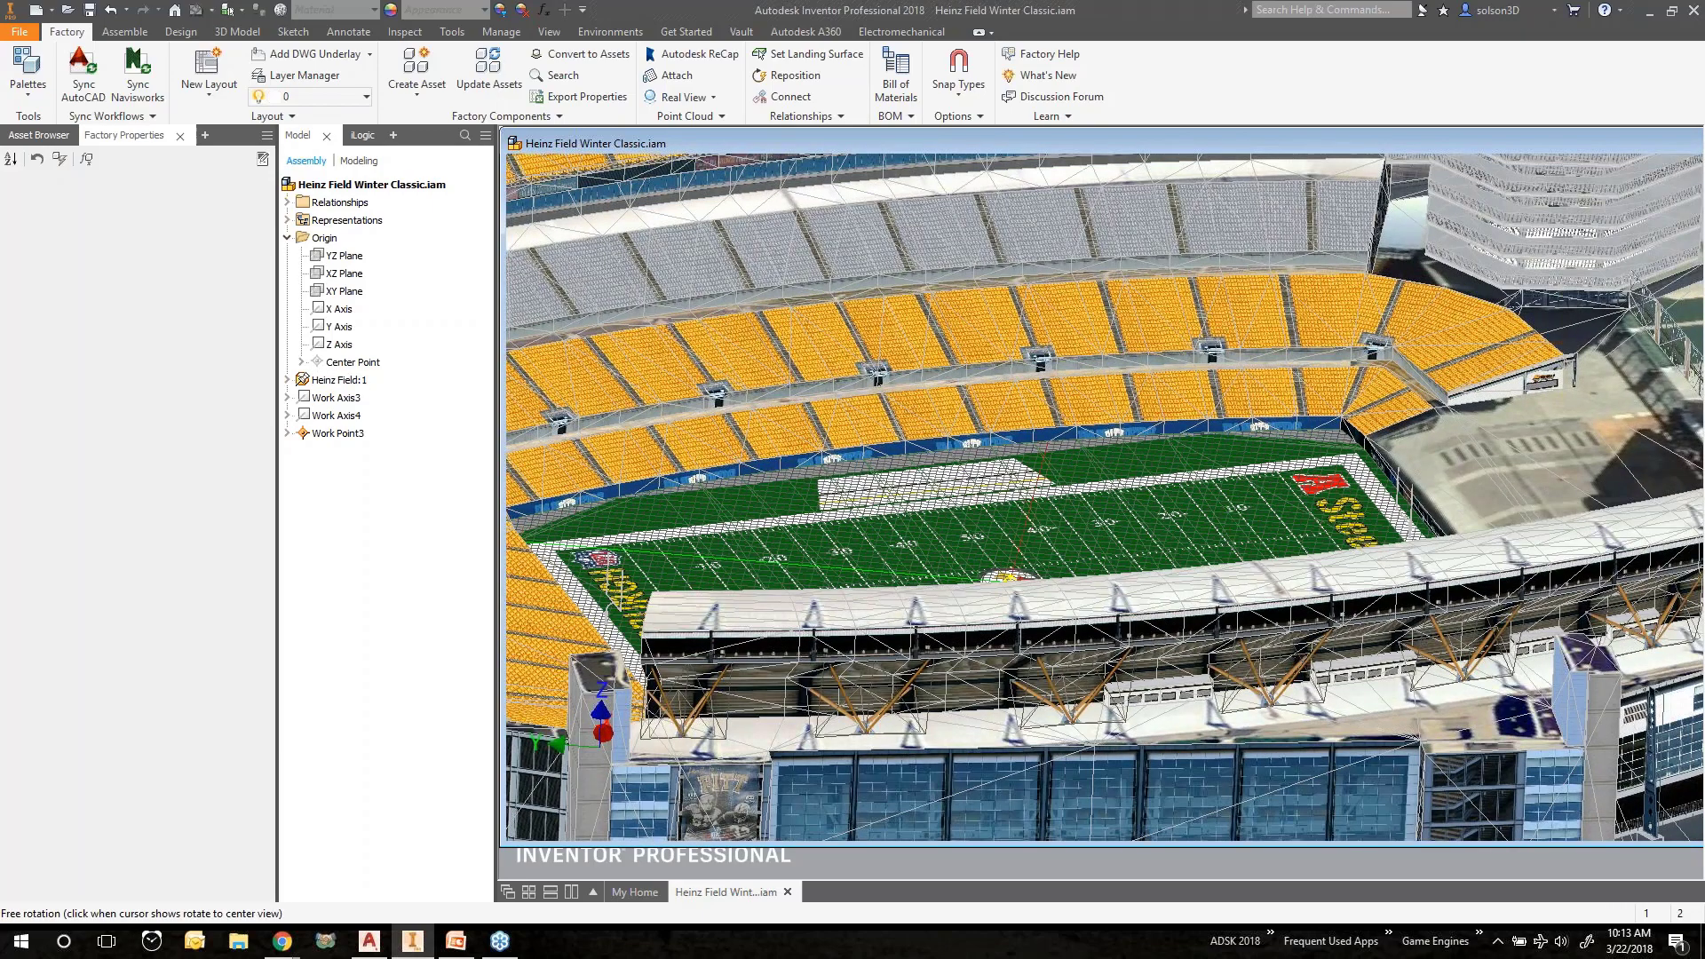
{"action": "middle_click_drag", "start_coordinate": [975, 418], "coordinate": [990, 587], "text": "shift"}
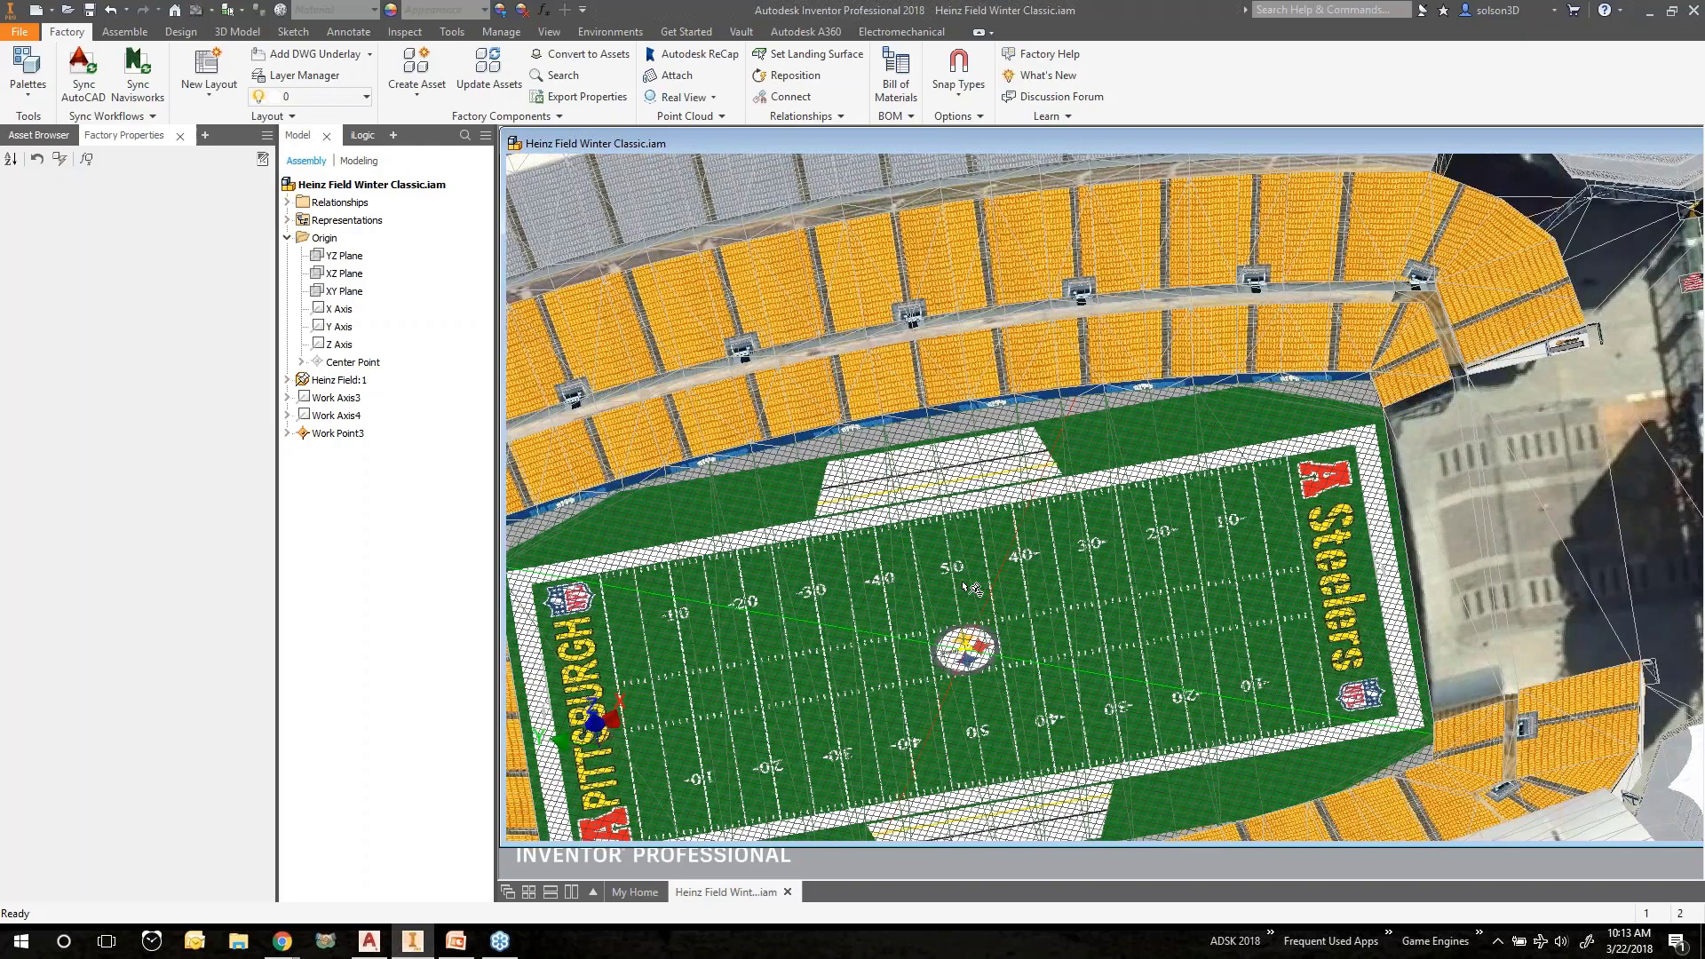
{"action": "scroll", "coordinate": [973, 589], "scroll_direction": "down", "scroll_amount": 3}
{"action": "middle_click_drag", "start_coordinate": [975, 590], "coordinate": [1003, 538], "text": "shift"}
{"action": "scroll", "coordinate": [1012, 538], "scroll_direction": "up", "scroll_amount": 5}
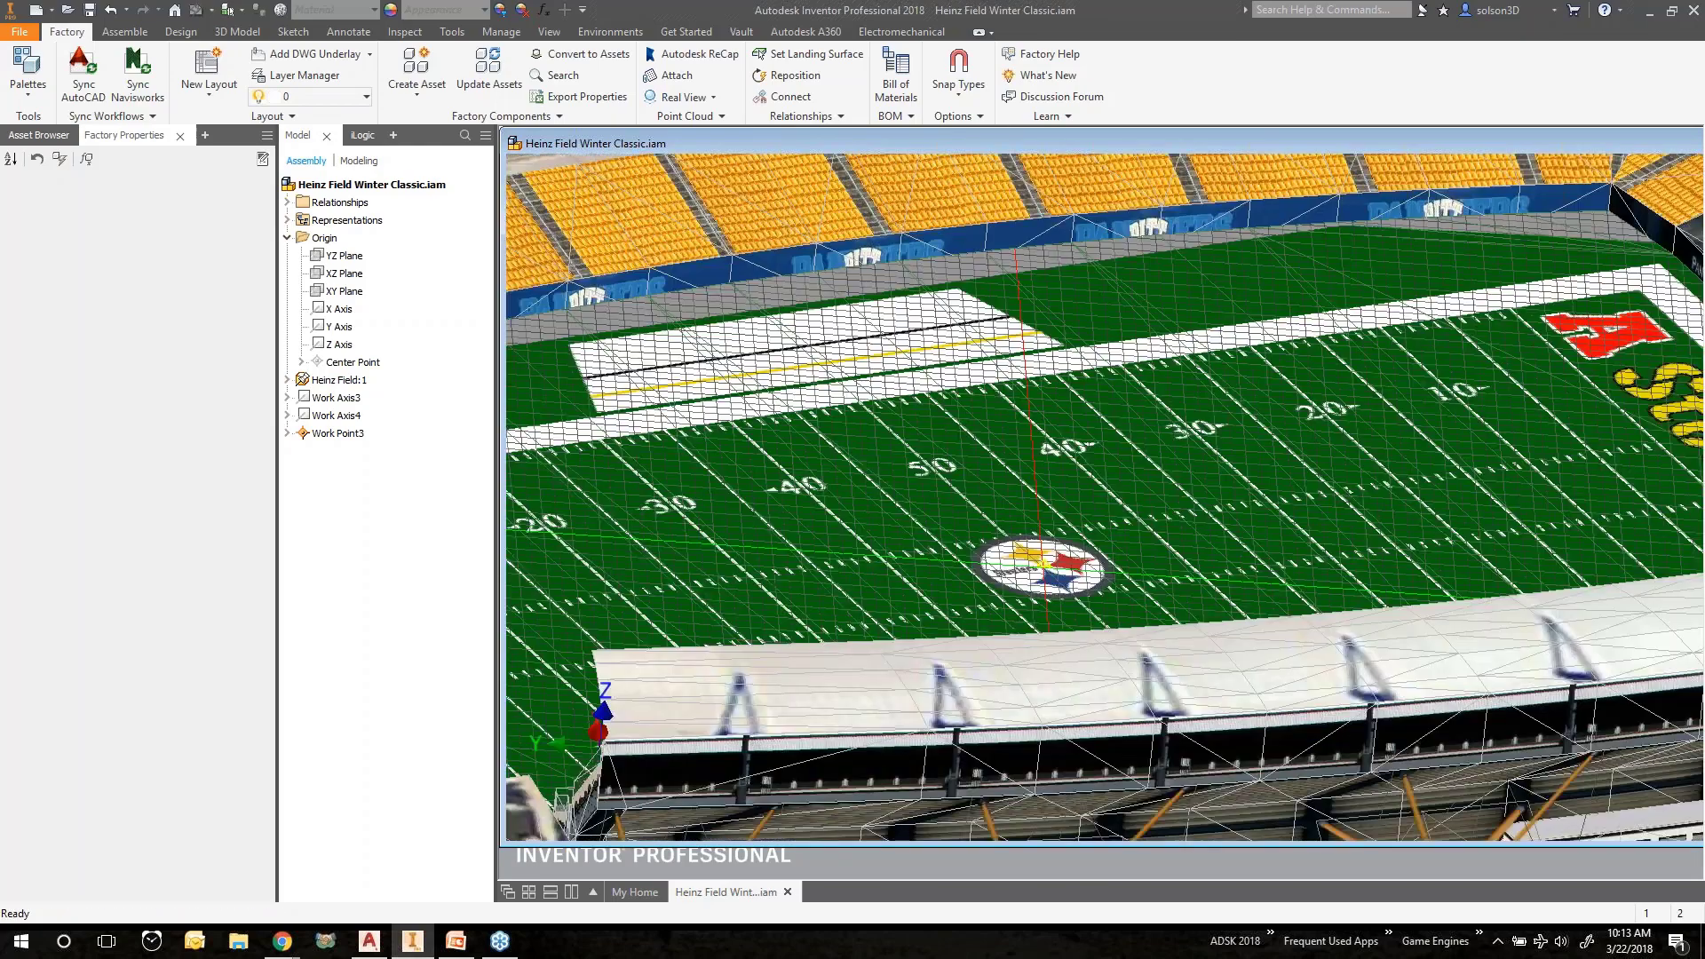
{"action": "scroll", "coordinate": [1061, 533], "scroll_direction": "down", "scroll_amount": 5}
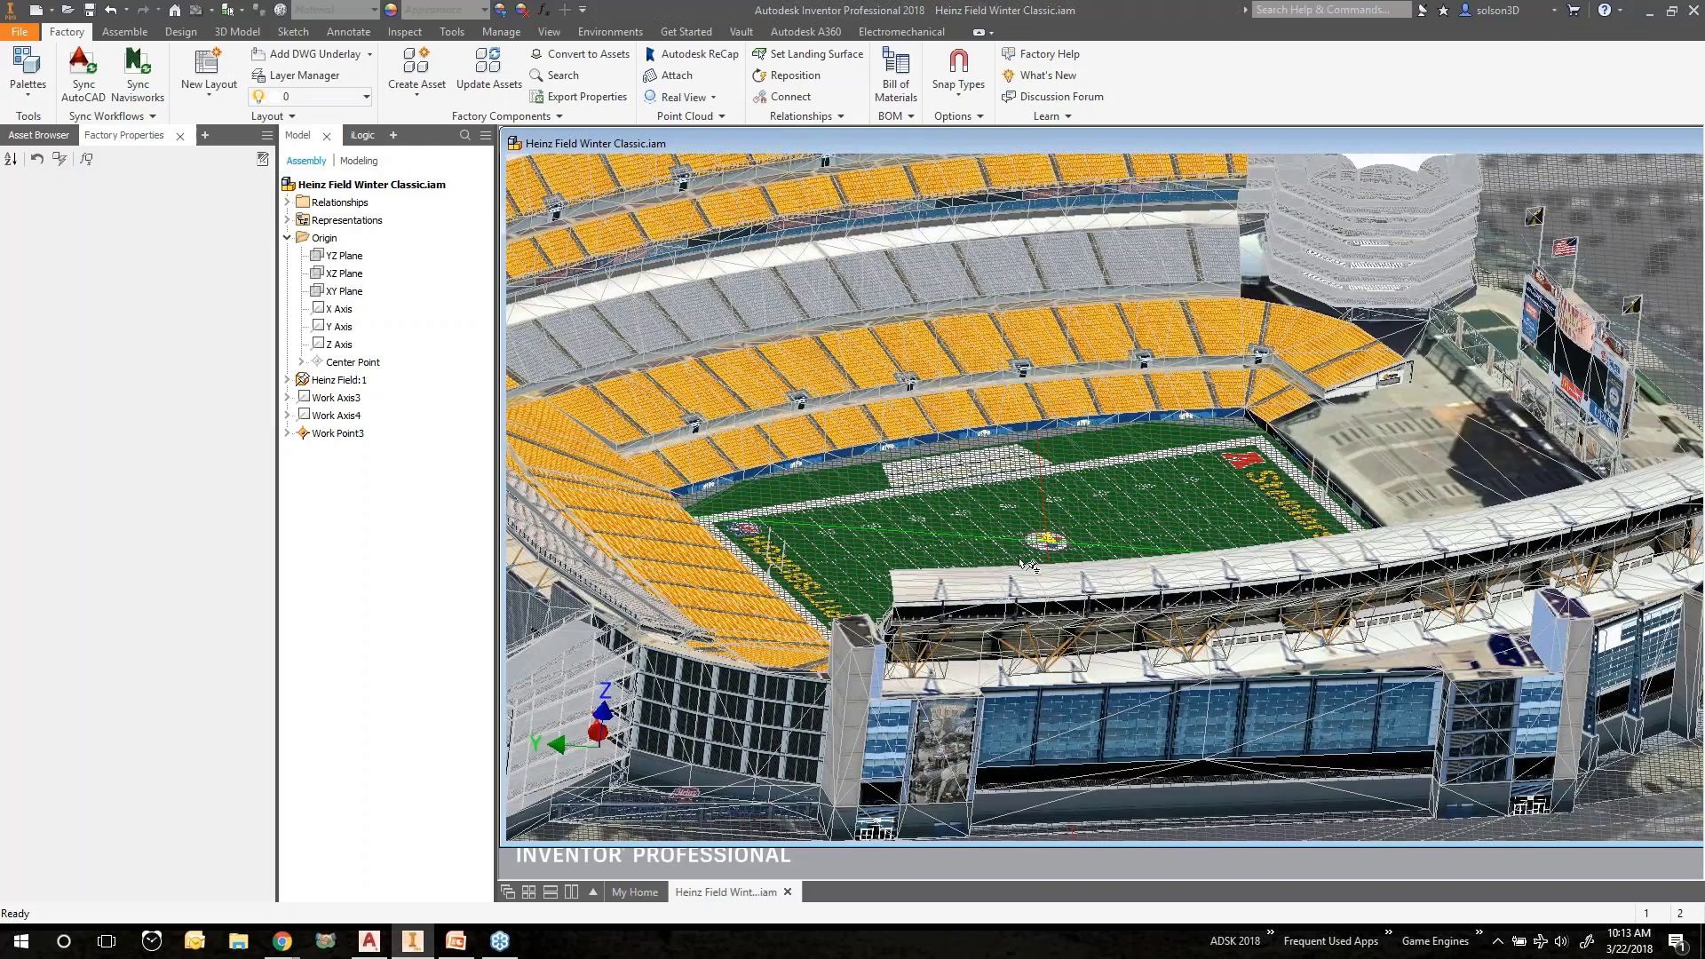
{"action": "scroll", "coordinate": [1029, 560], "scroll_direction": "down", "scroll_amount": 3}
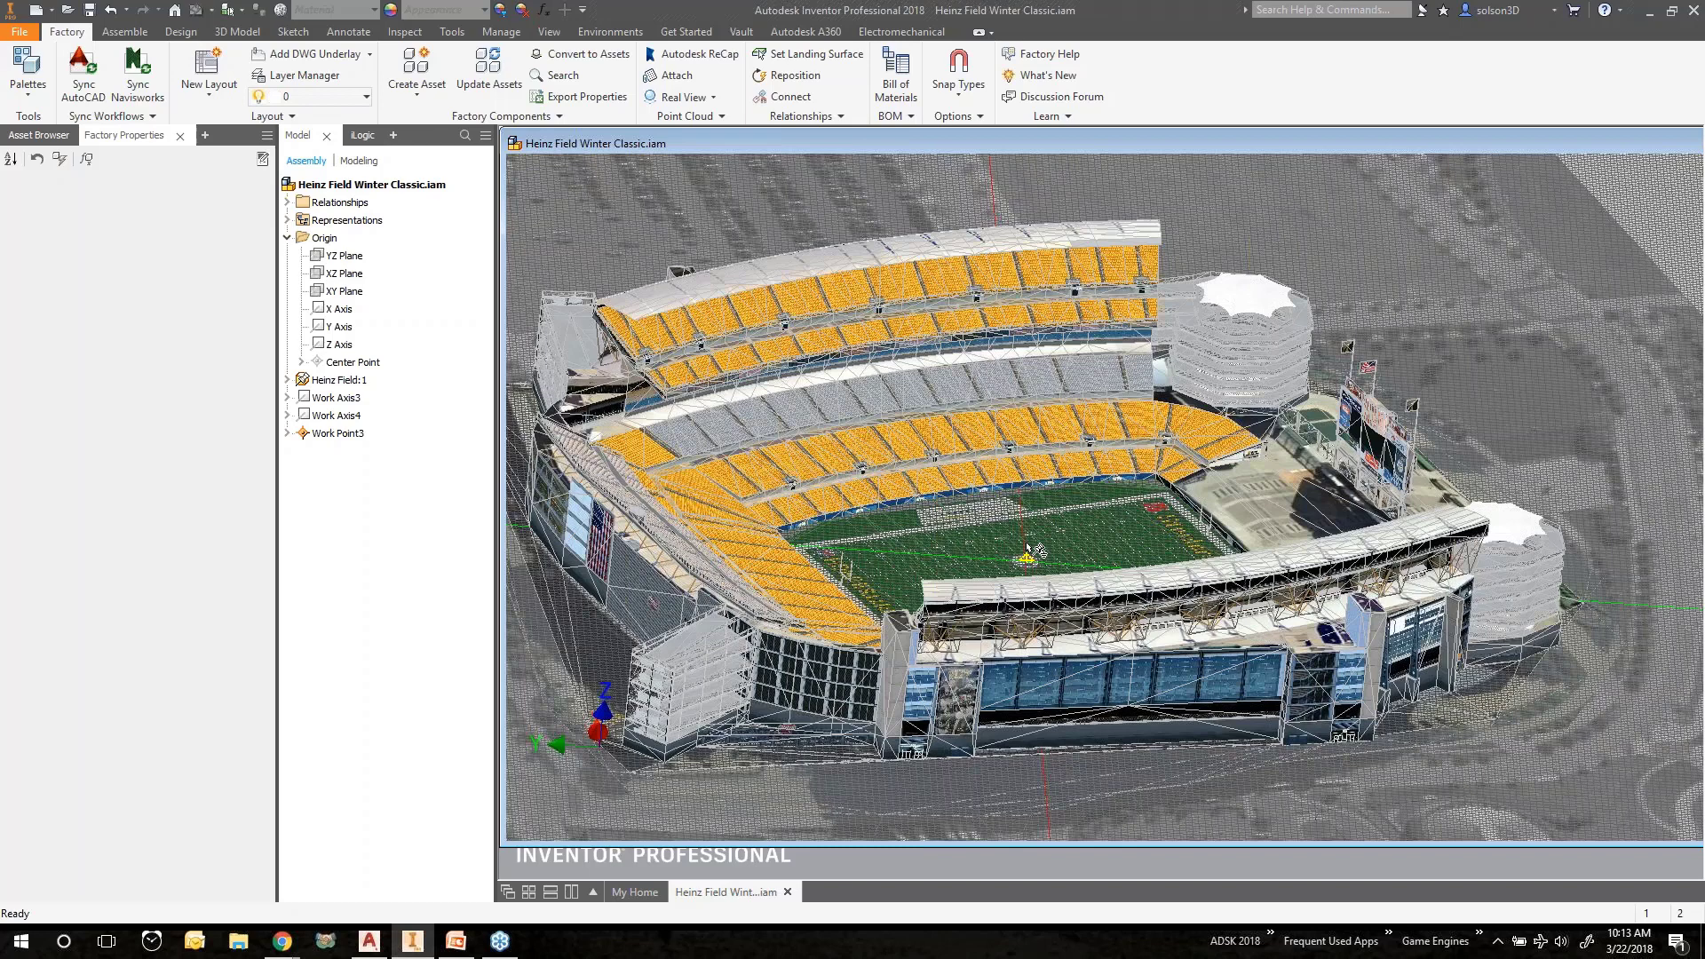
{"action": "scroll", "coordinate": [1030, 552], "scroll_direction": "down", "scroll_amount": 5}
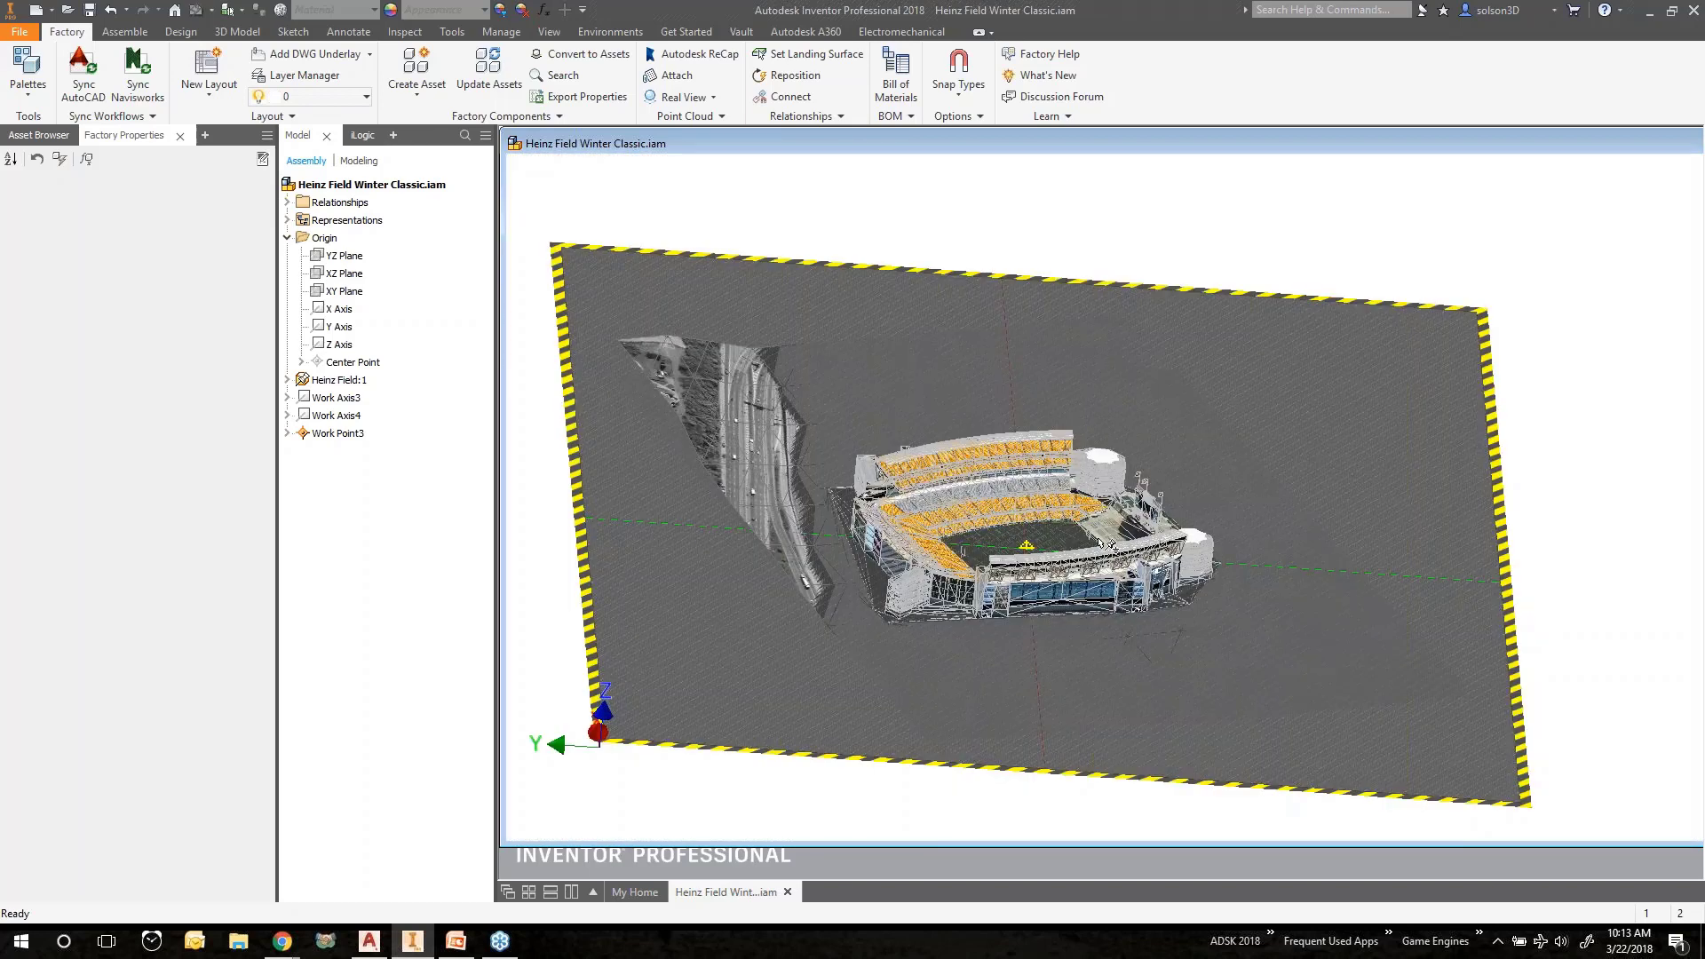
{"action": "middle_click_drag", "start_coordinate": [1030, 552], "coordinate": [1071, 515], "text": "shift"}
{"action": "scroll", "coordinate": [934, 484], "scroll_direction": "up", "scroll_amount": 3}
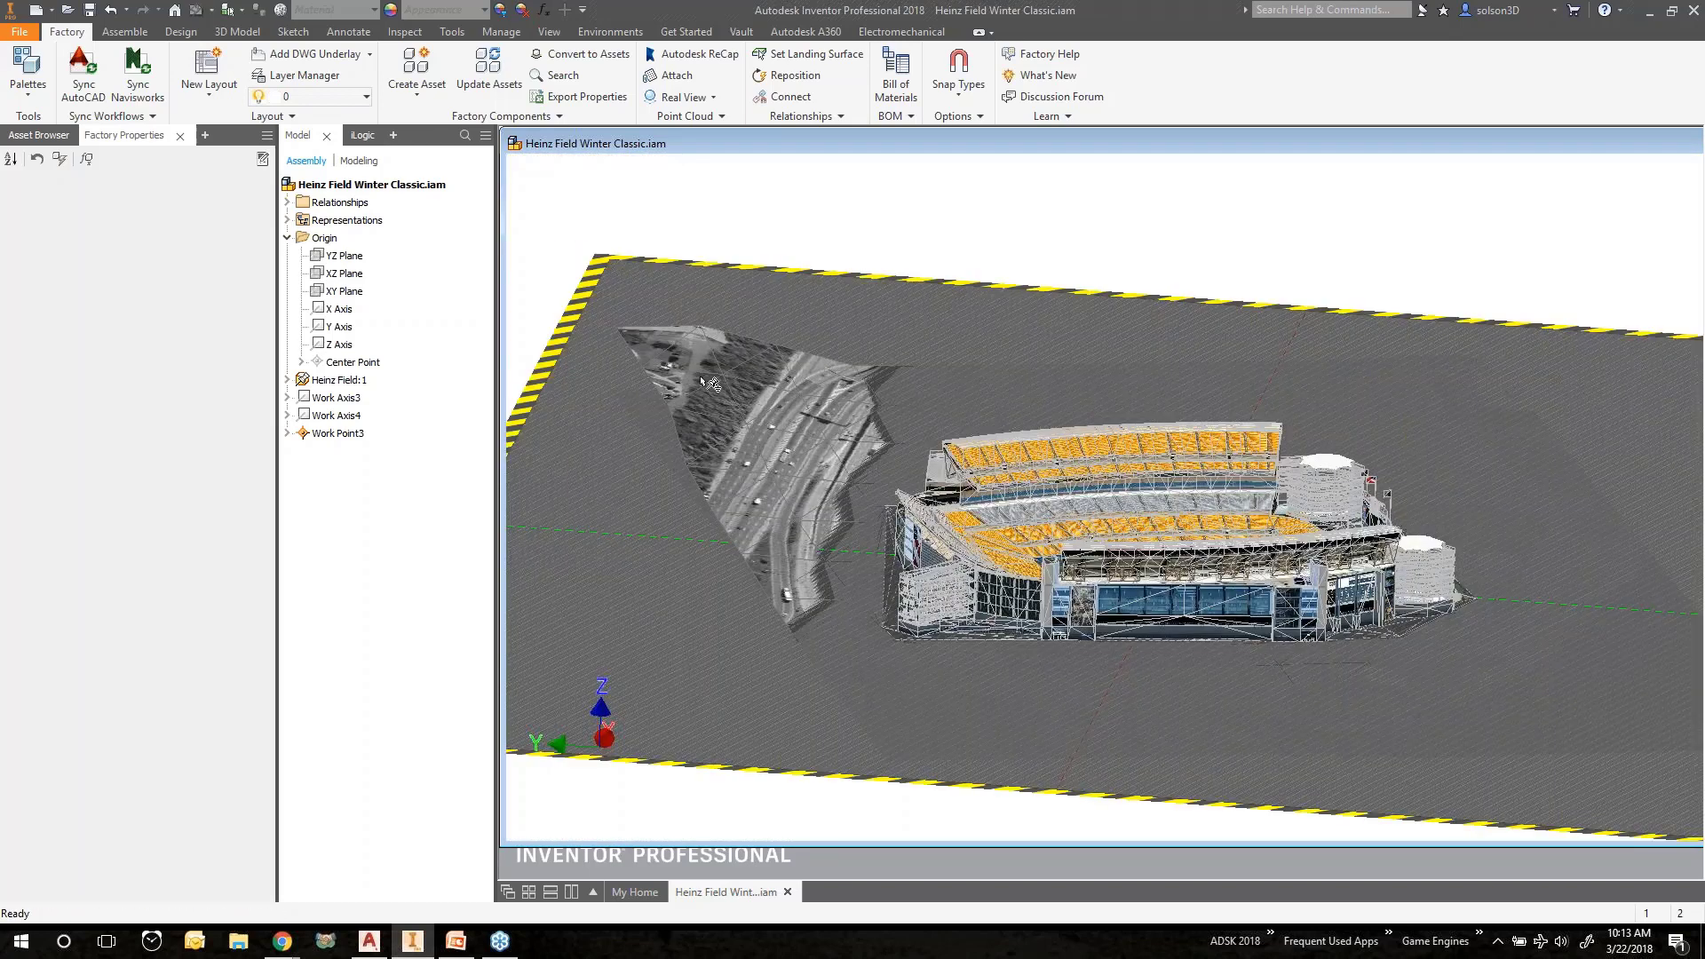
{"action": "middle_click_drag", "start_coordinate": [935, 473], "coordinate": [1070, 496], "text": "shift"}
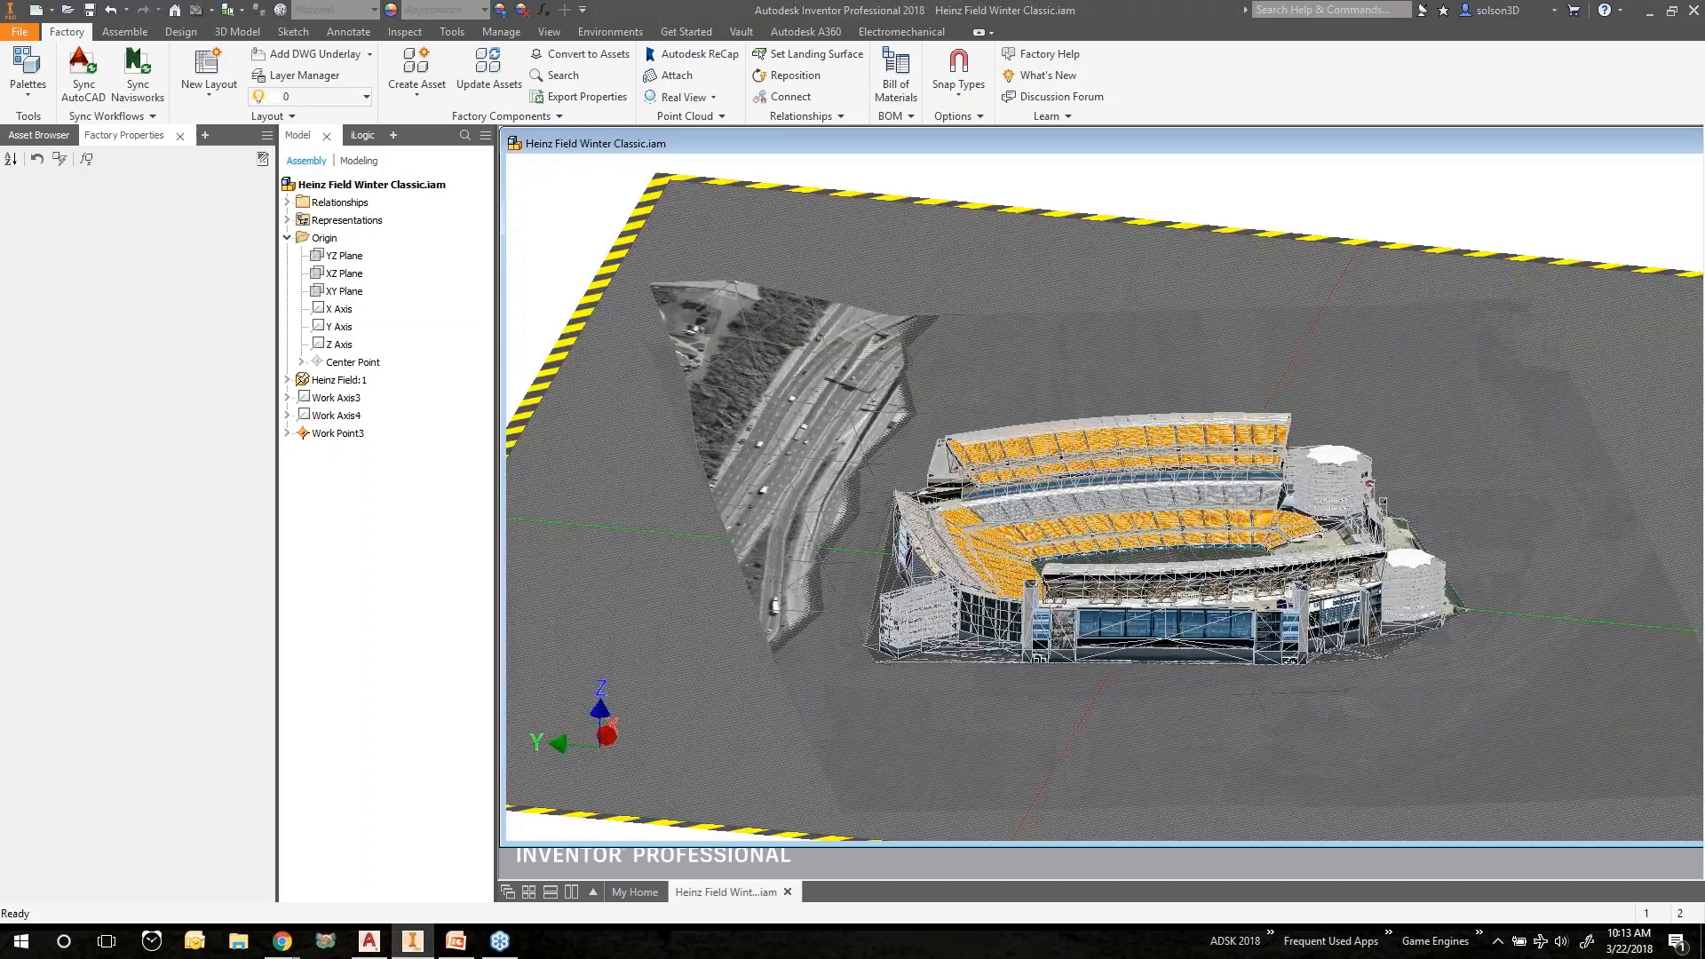
{"action": "scroll", "coordinate": [1063, 496], "scroll_direction": "up", "scroll_amount": 3}
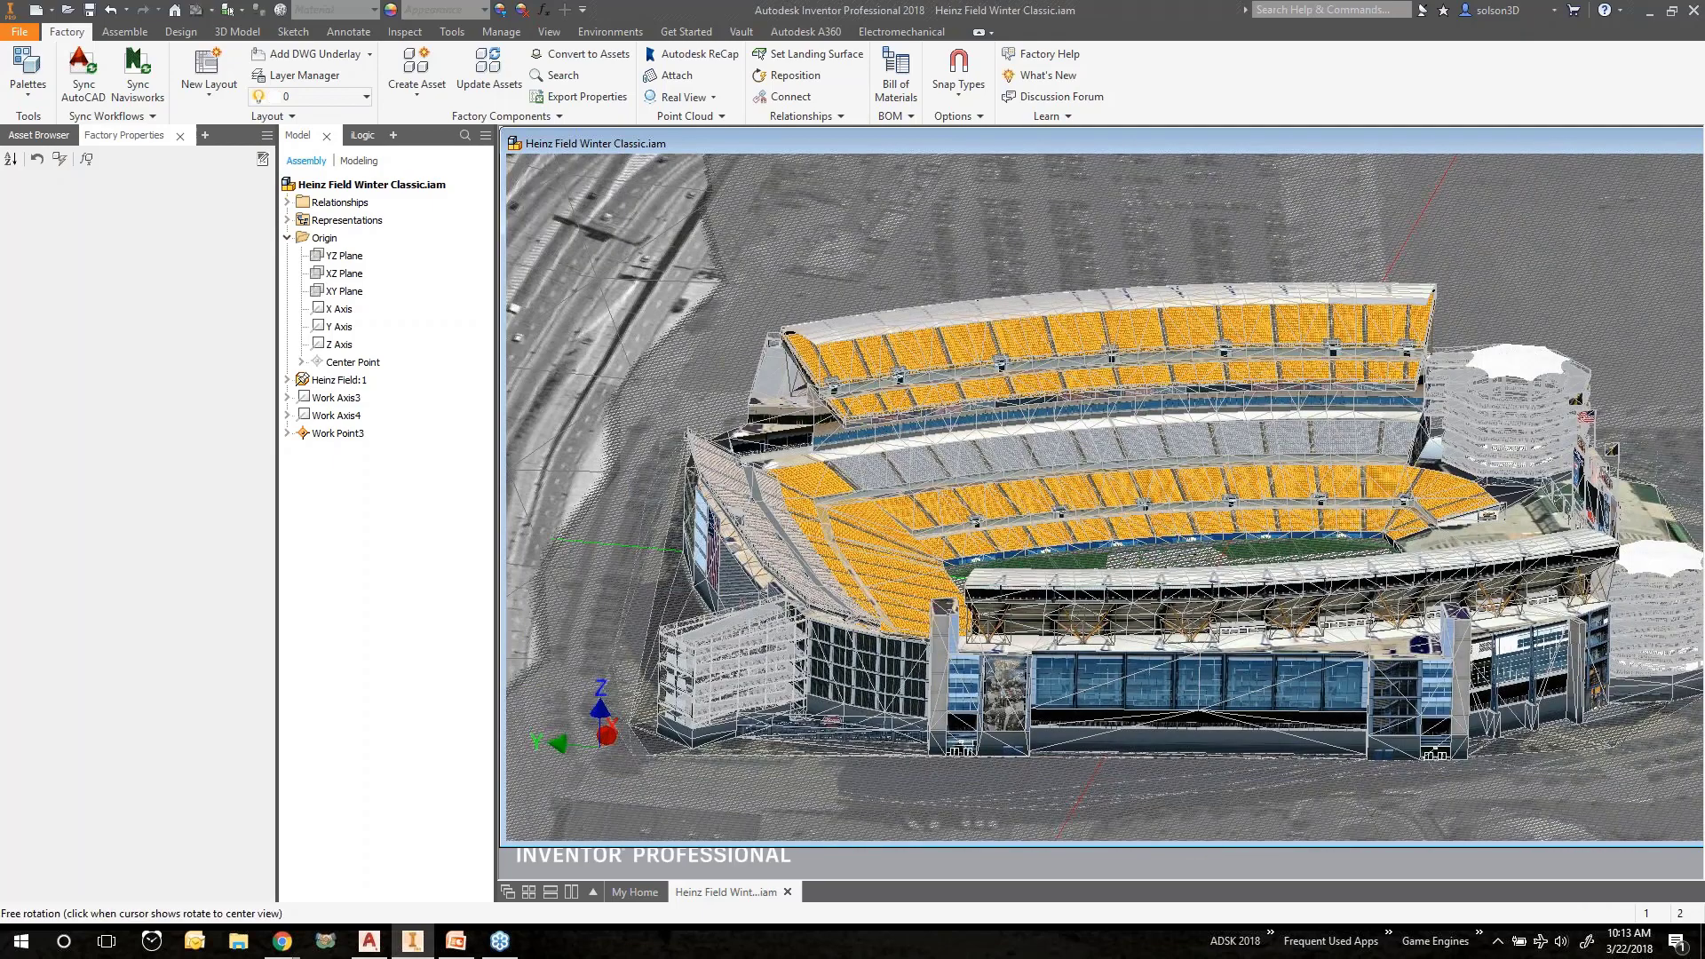
{"action": "middle_click_drag", "start_coordinate": [1145, 524], "coordinate": [1168, 604], "text": "shift"}
{"action": "scroll", "coordinate": [1167, 604], "scroll_direction": "up", "scroll_amount": 5}
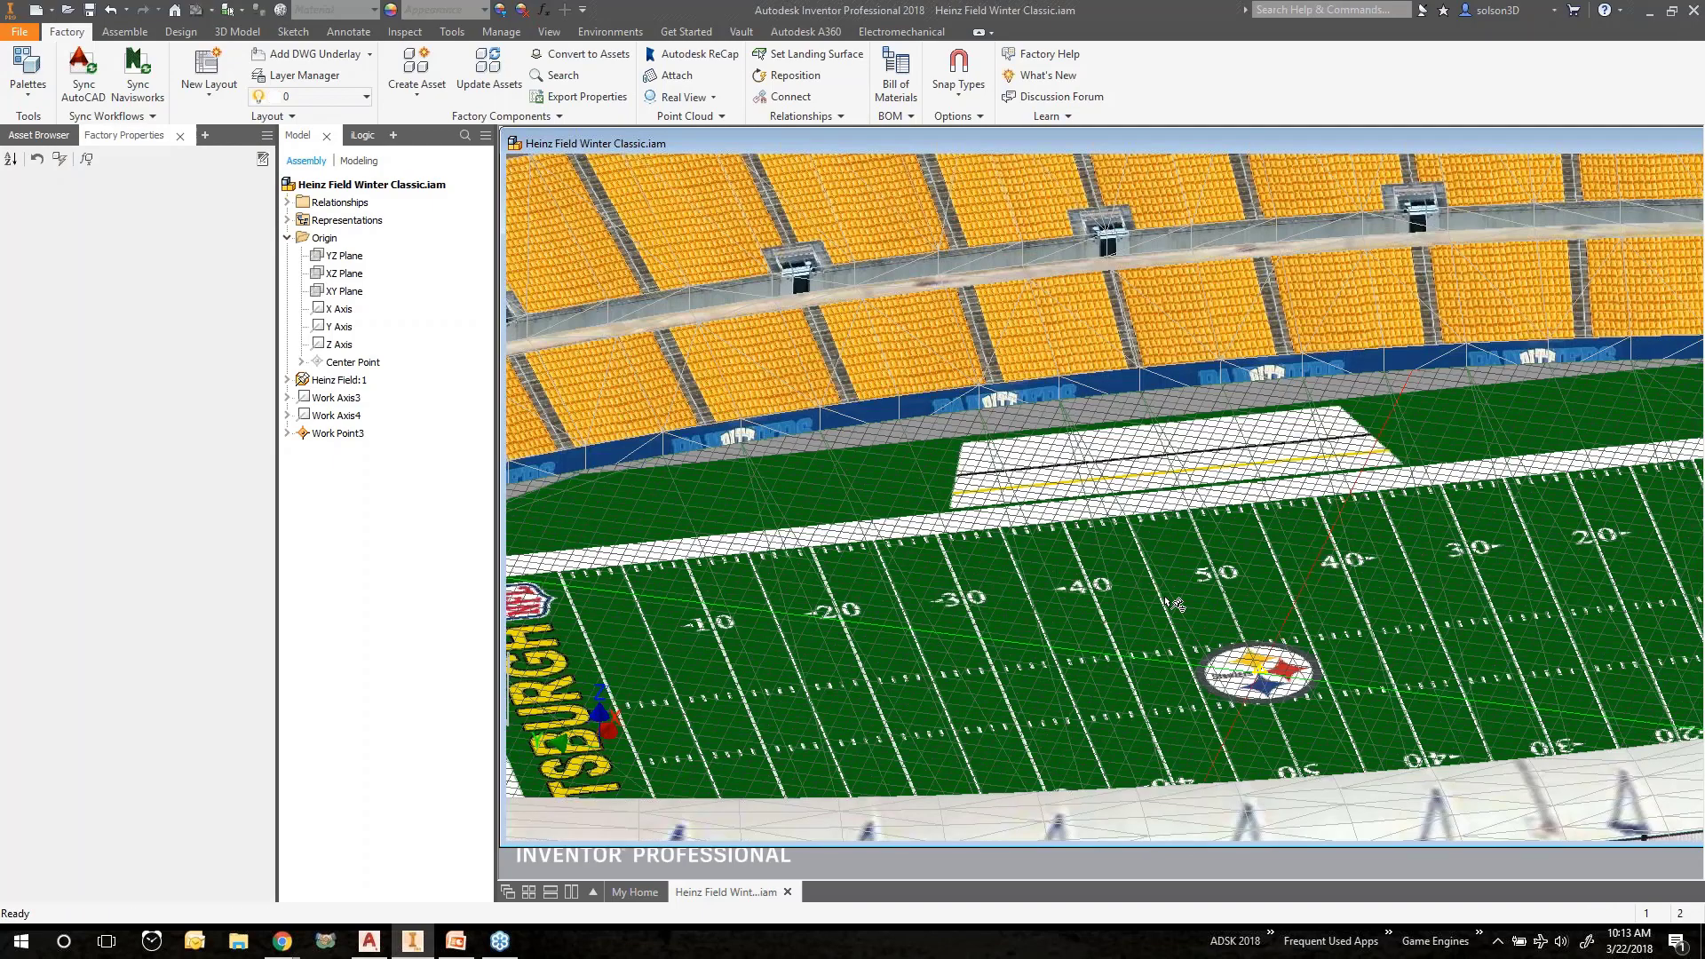
{"action": "scroll", "coordinate": [1154, 599], "scroll_direction": "down", "scroll_amount": 6}
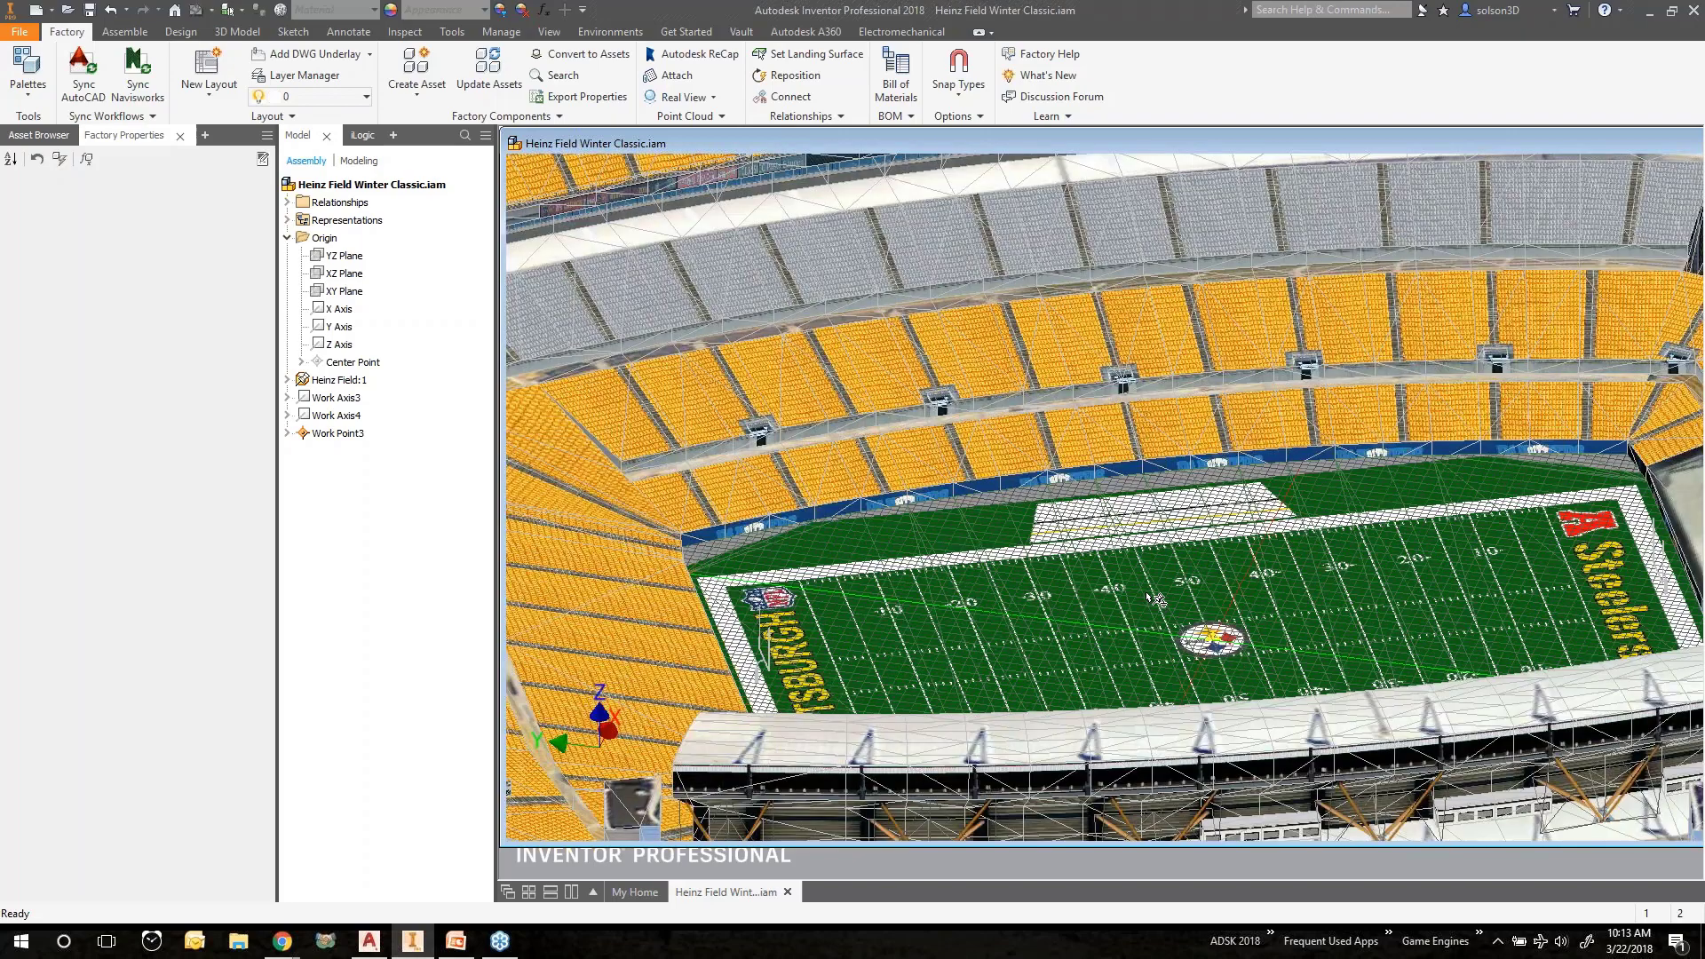
{"action": "middle_click_drag", "start_coordinate": [1154, 600], "coordinate": [1176, 573]}
{"action": "scroll", "coordinate": [1126, 584], "scroll_direction": "down", "scroll_amount": 3}
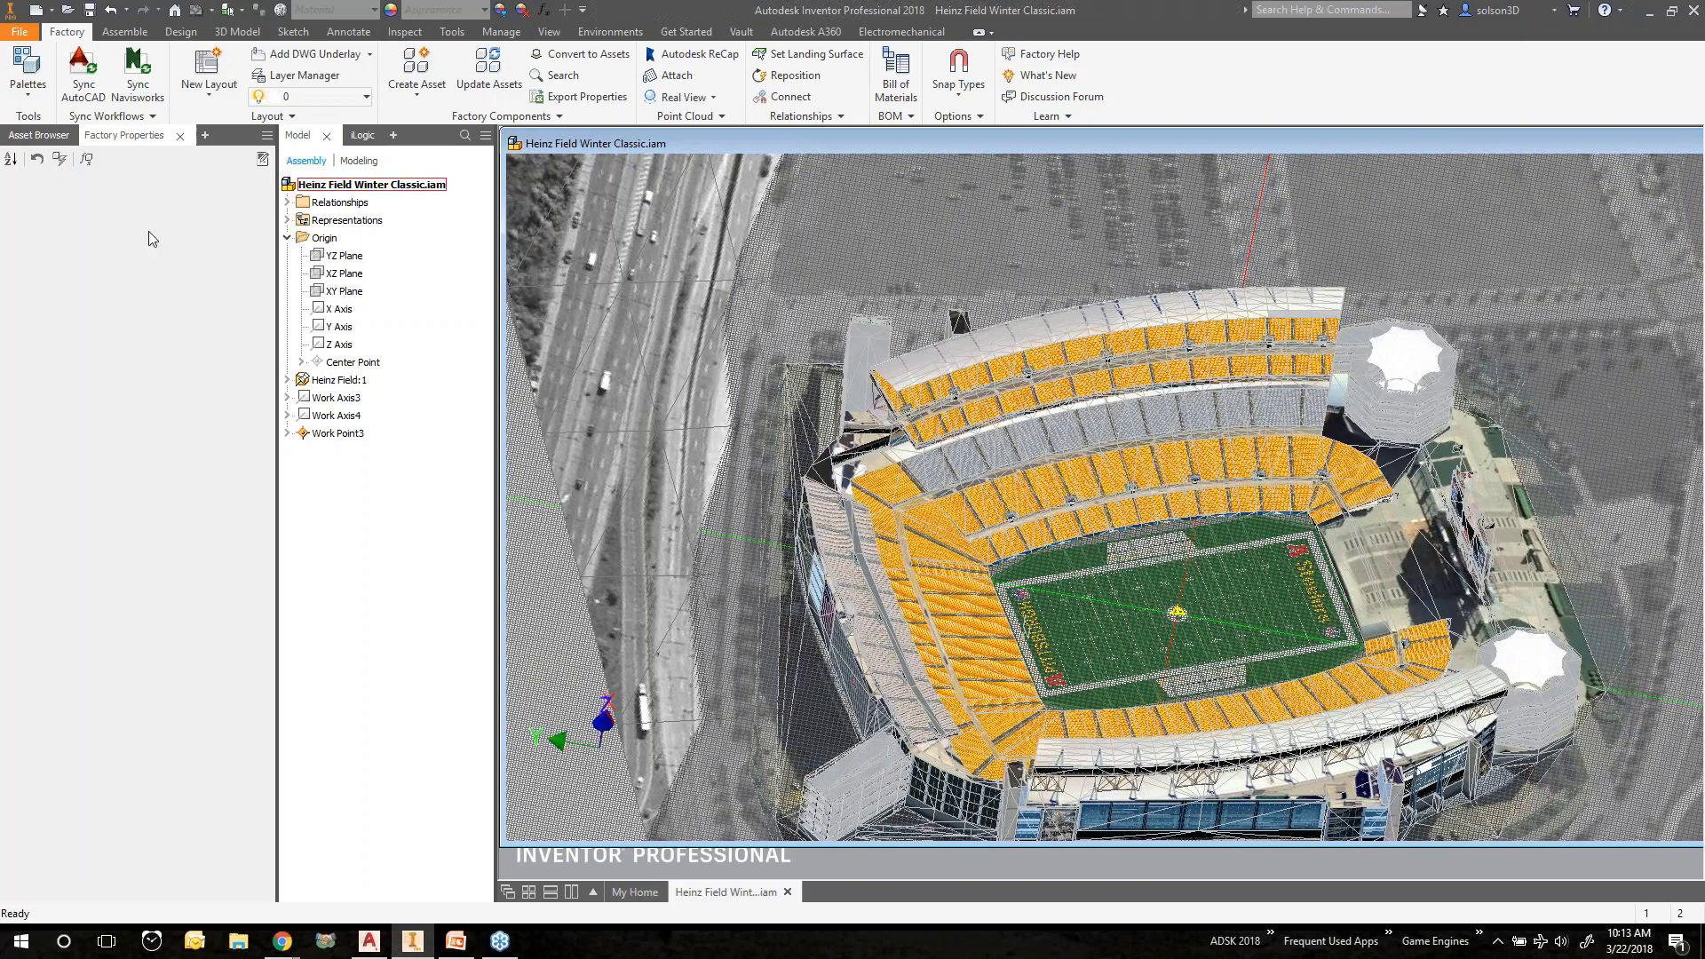
Browse the factory asset library and open the Event Planning folder within User Assets.
{"action": "left_click", "coordinate": [45, 138]}
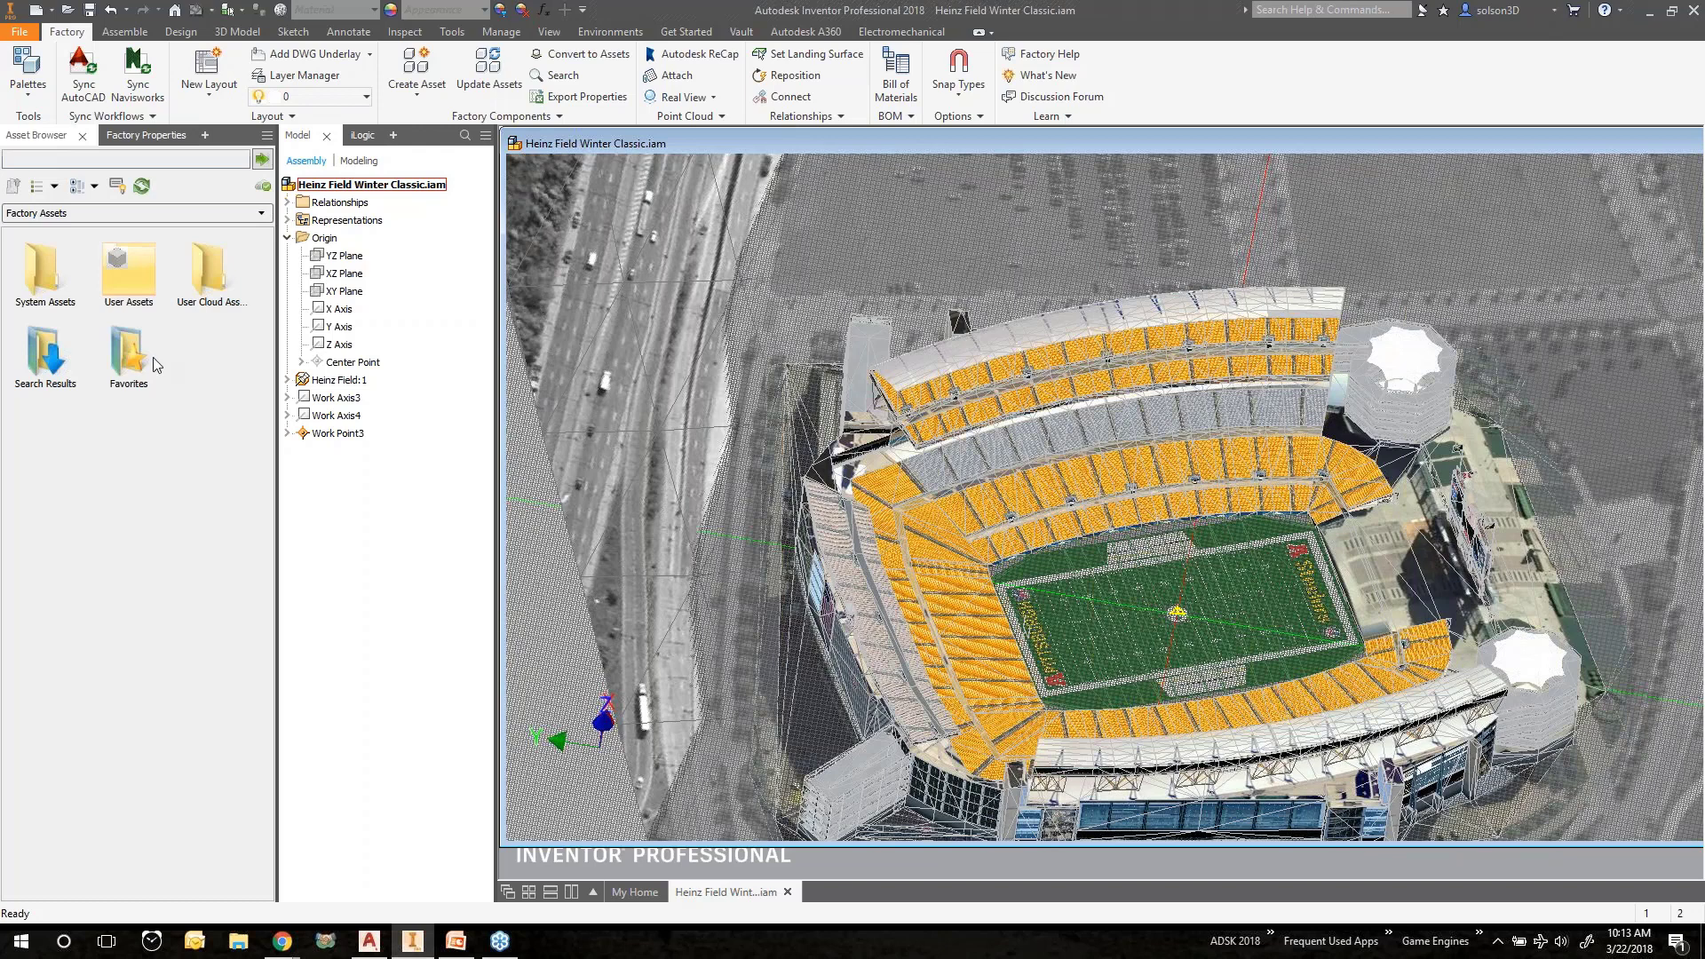
{"action": "double_click", "coordinate": [50, 270]}
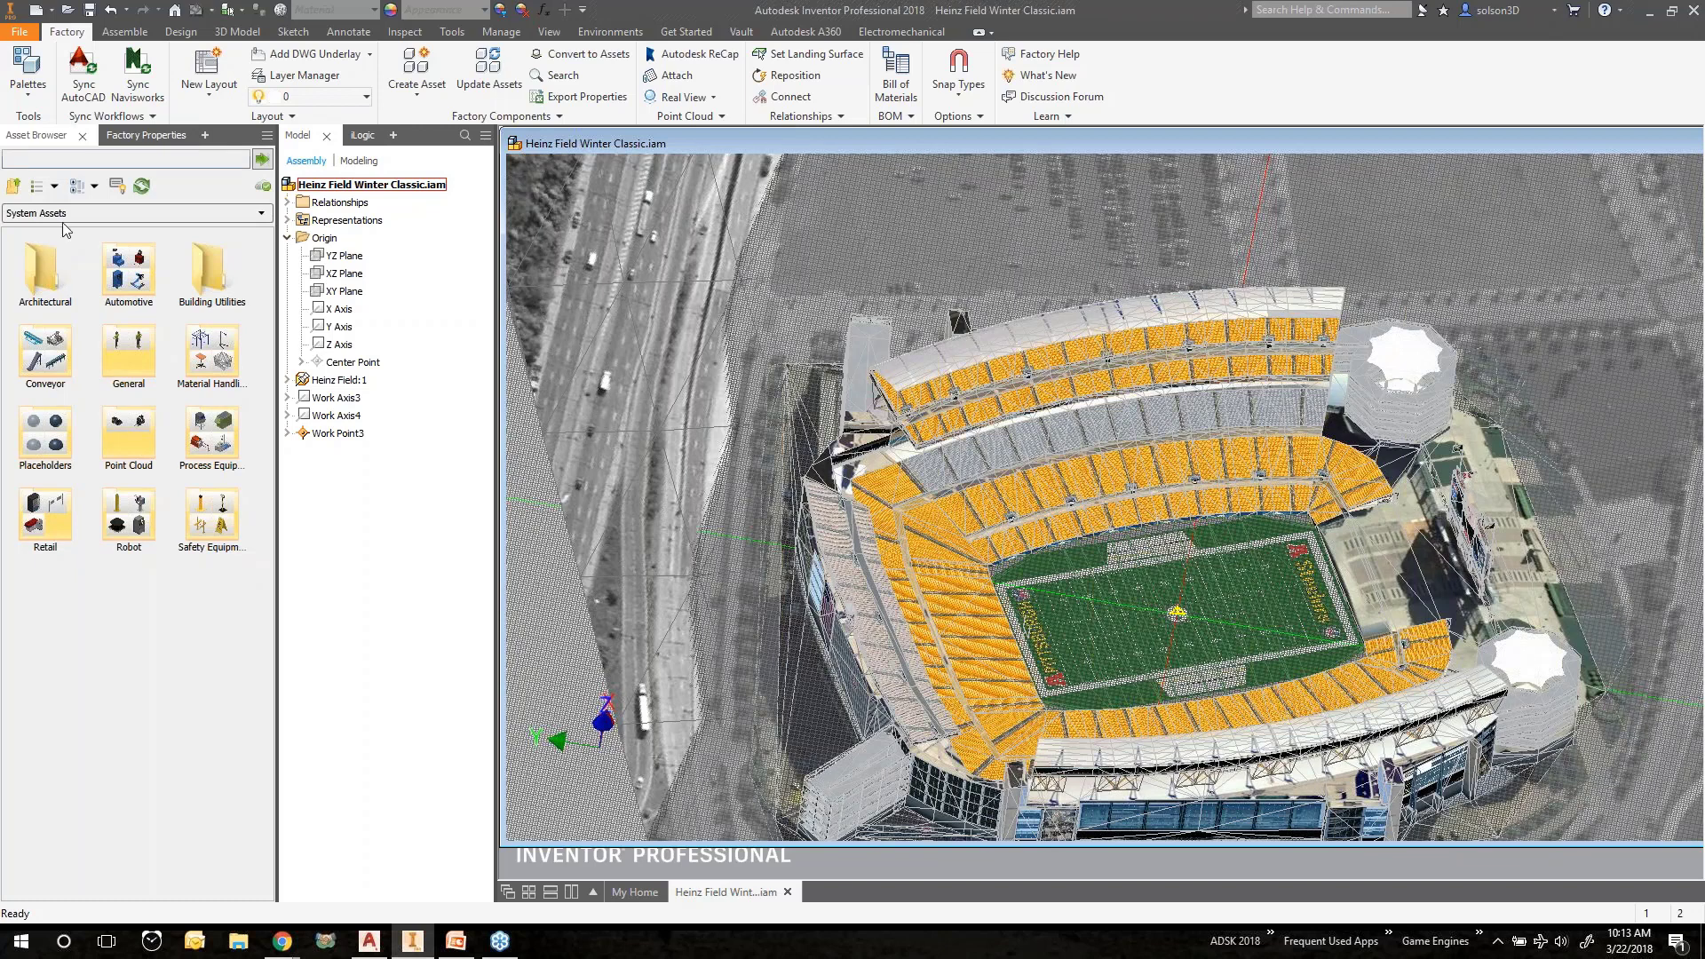
{"action": "left_click", "coordinate": [14, 187]}
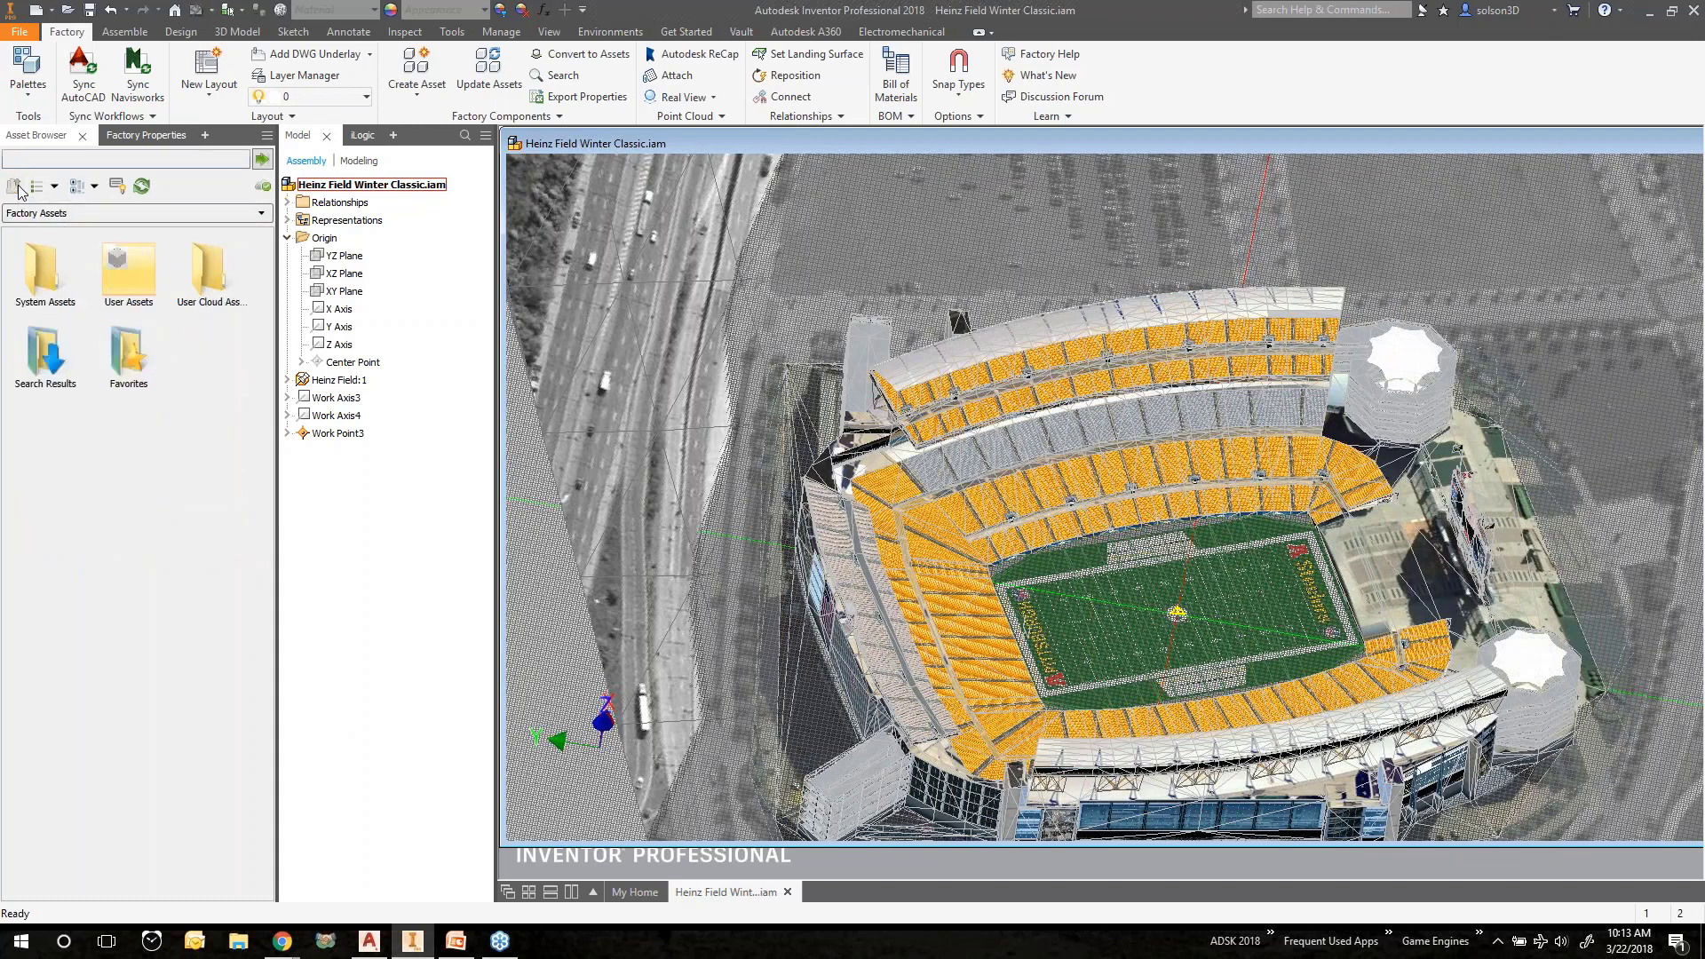
{"action": "double_click", "coordinate": [138, 276]}
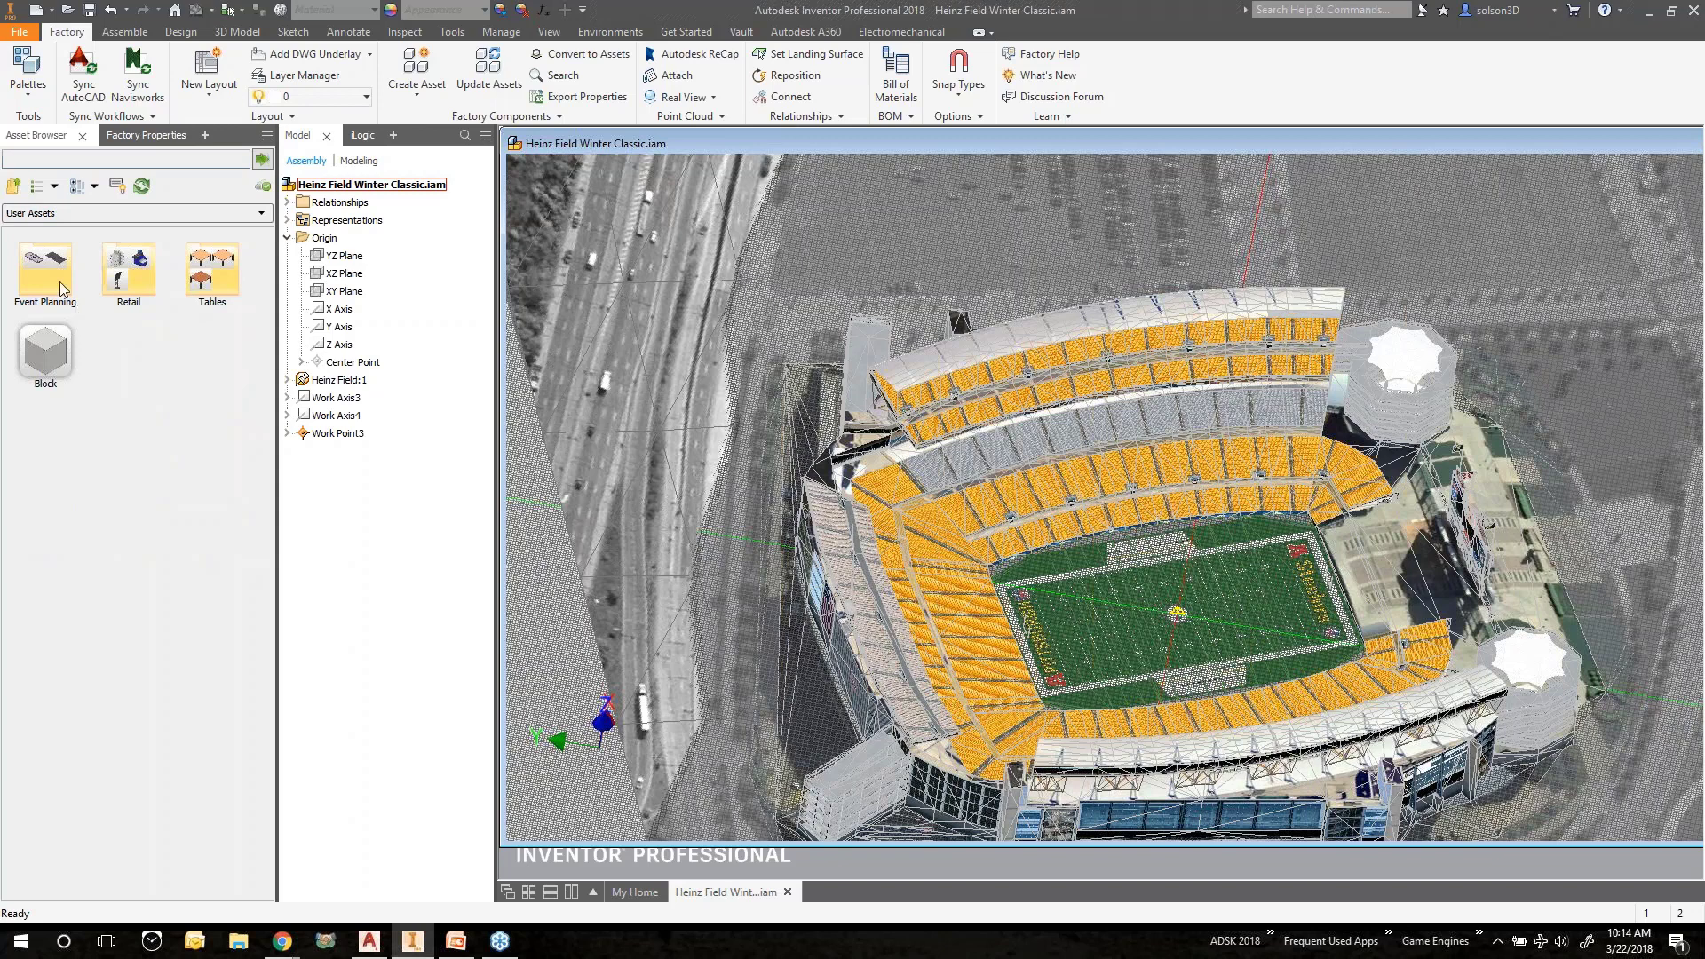
{"action": "double_click", "coordinate": [52, 285]}
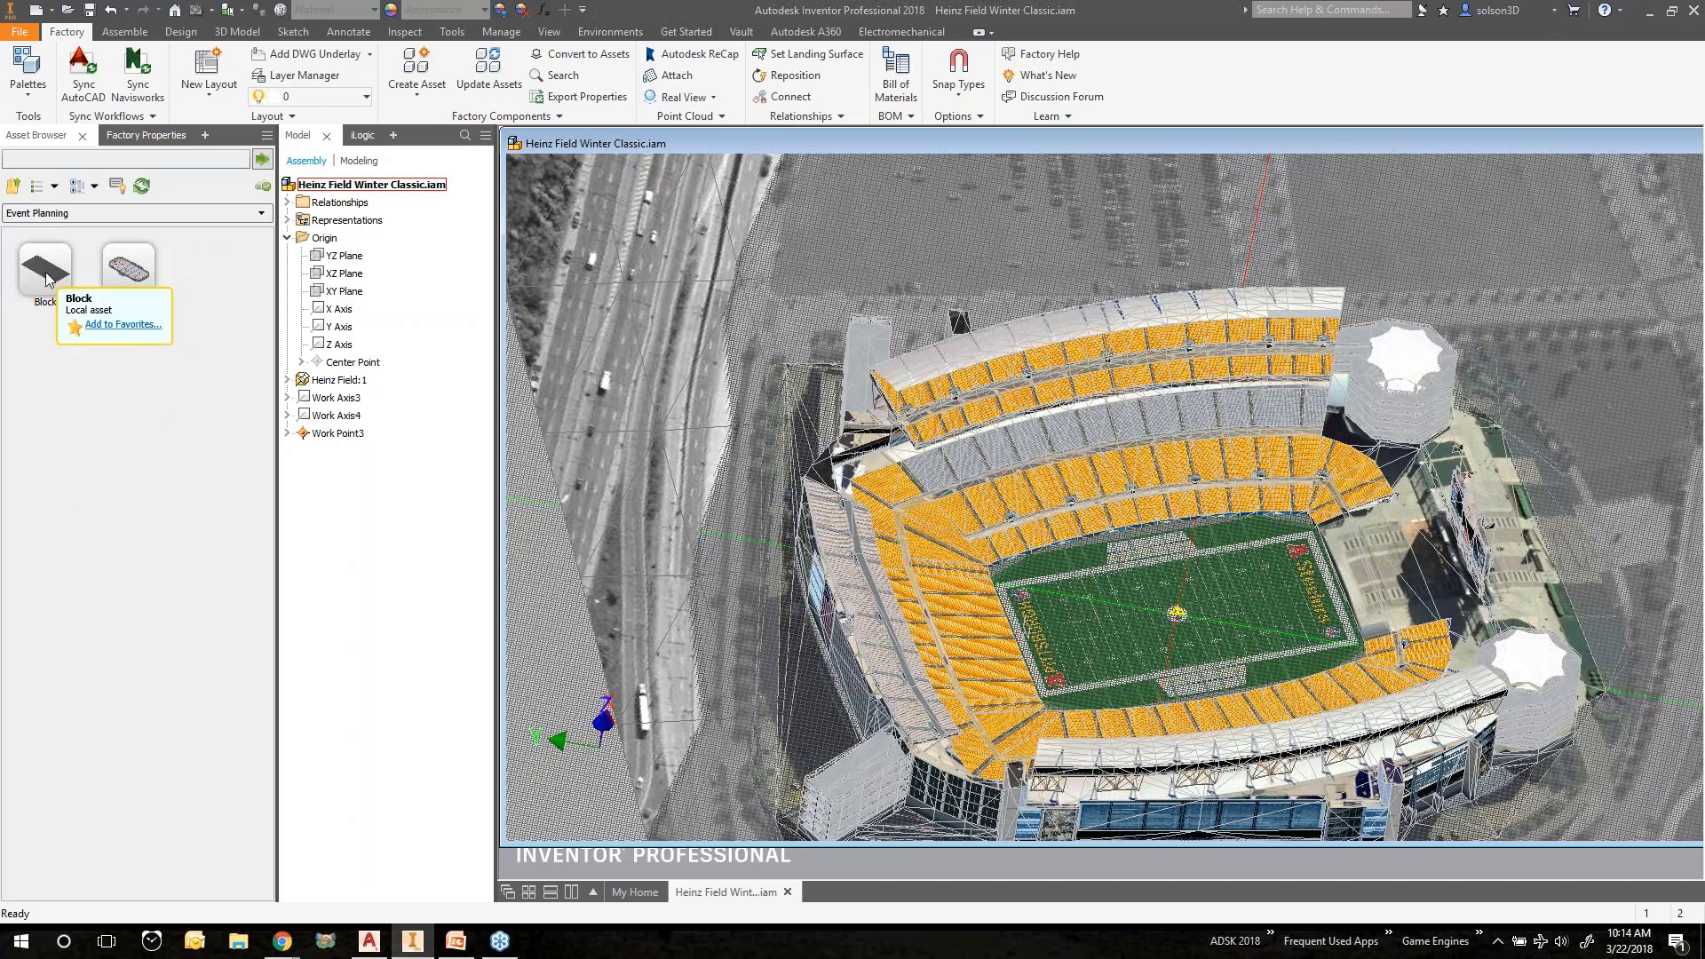
Place the Block asset from Event Planning at the centre of the football field.
{"action": "left_click_drag", "start_coordinate": [48, 279], "coordinate": [1193, 618]}
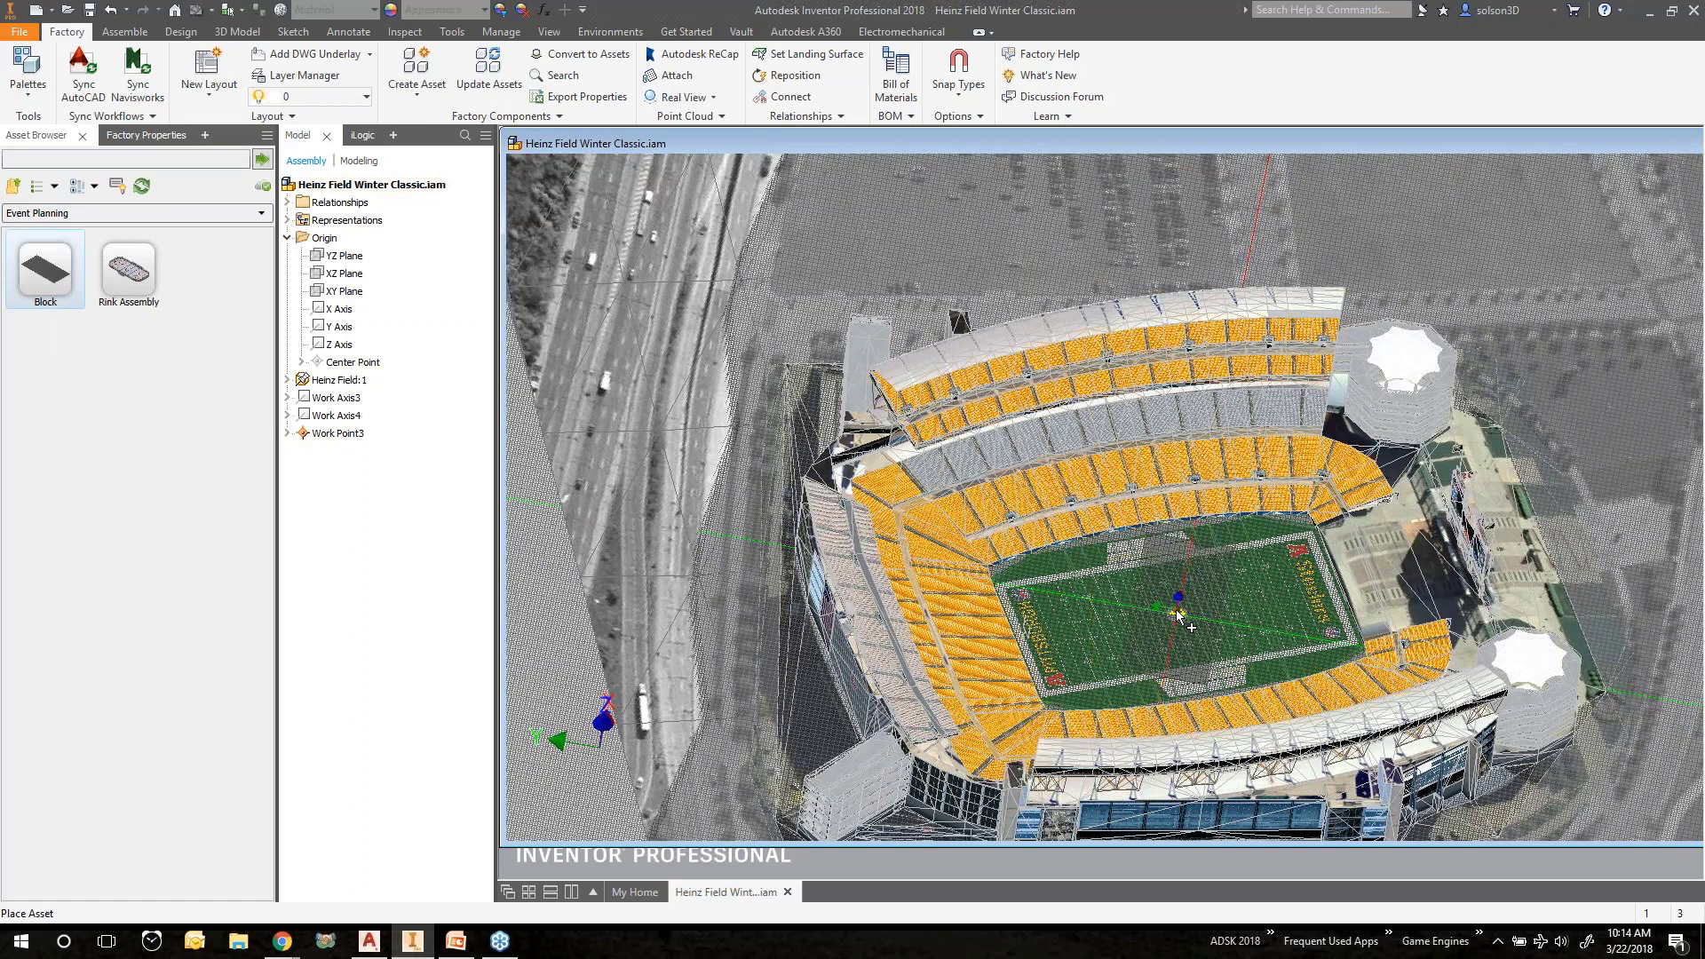
{"action": "scroll", "coordinate": [1177, 616], "scroll_direction": "up", "scroll_amount": 5}
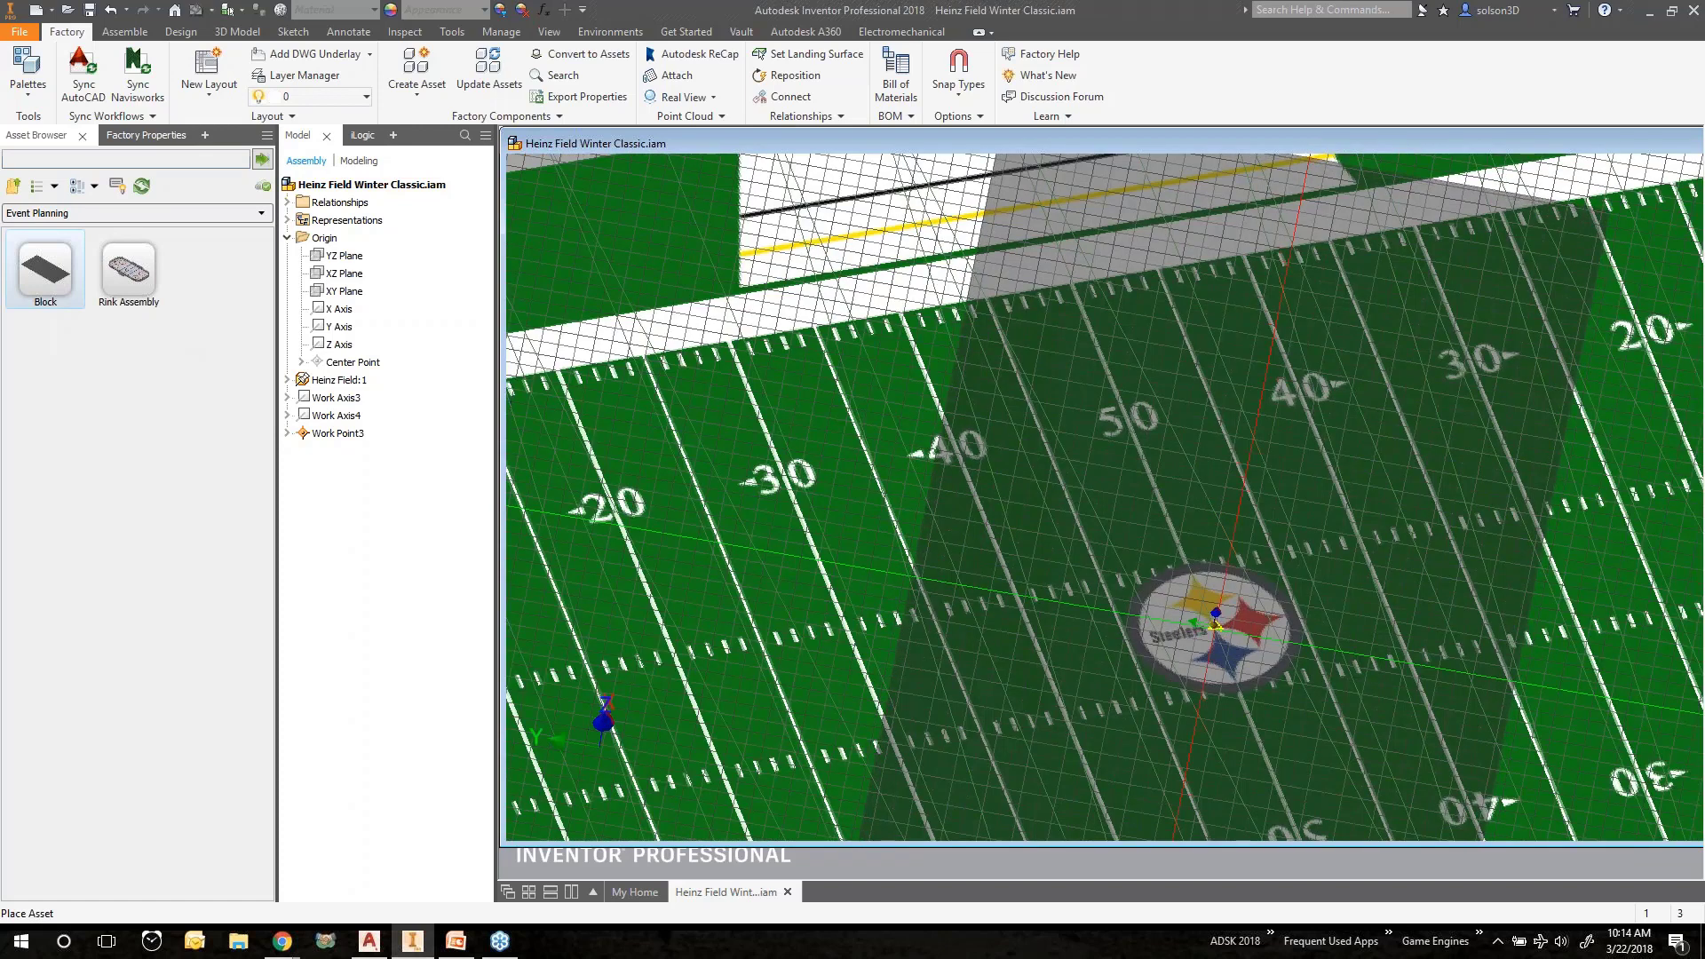
{"action": "left_click", "coordinate": [1181, 634]}
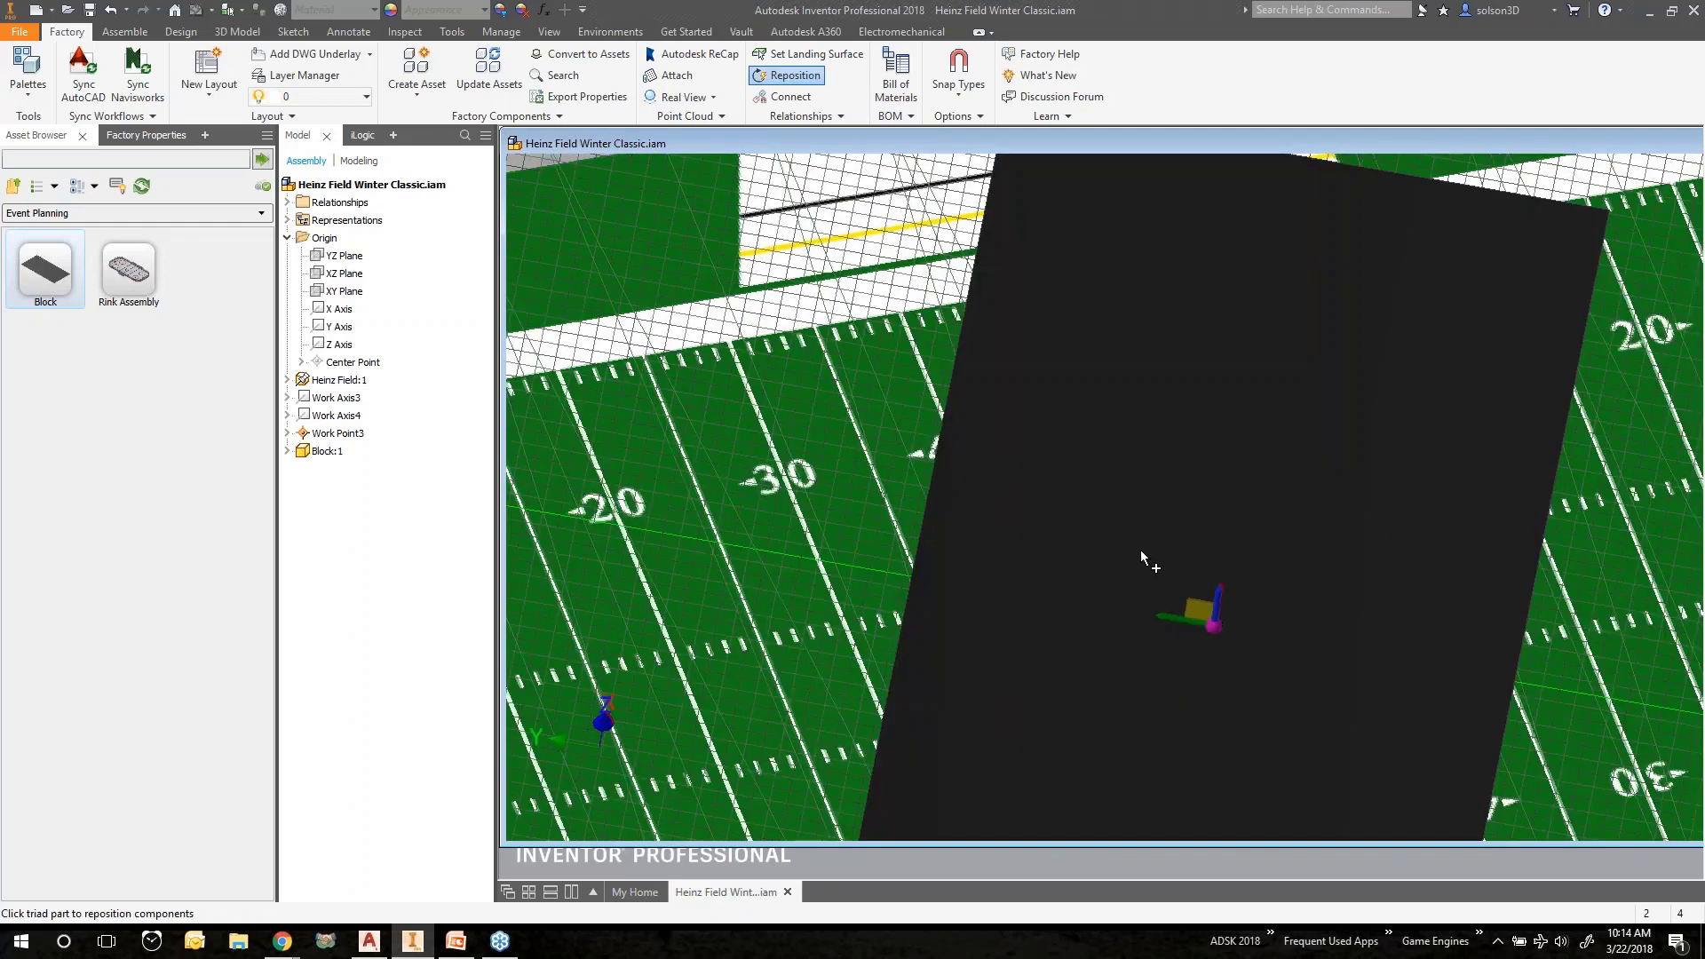
Rotate the block about its vertical axis so its long side runs parallel to the field's length.
{"action": "mouse_move", "coordinate": [1140, 551]}
{"action": "middle_mouse_down", "text": "shift"}
{"action": "mouse_move", "coordinate": [1135, 520]}
{"action": "mouse_move", "coordinate": [1135, 551]}
{"action": "middle_mouse_up", "text": "shift"}
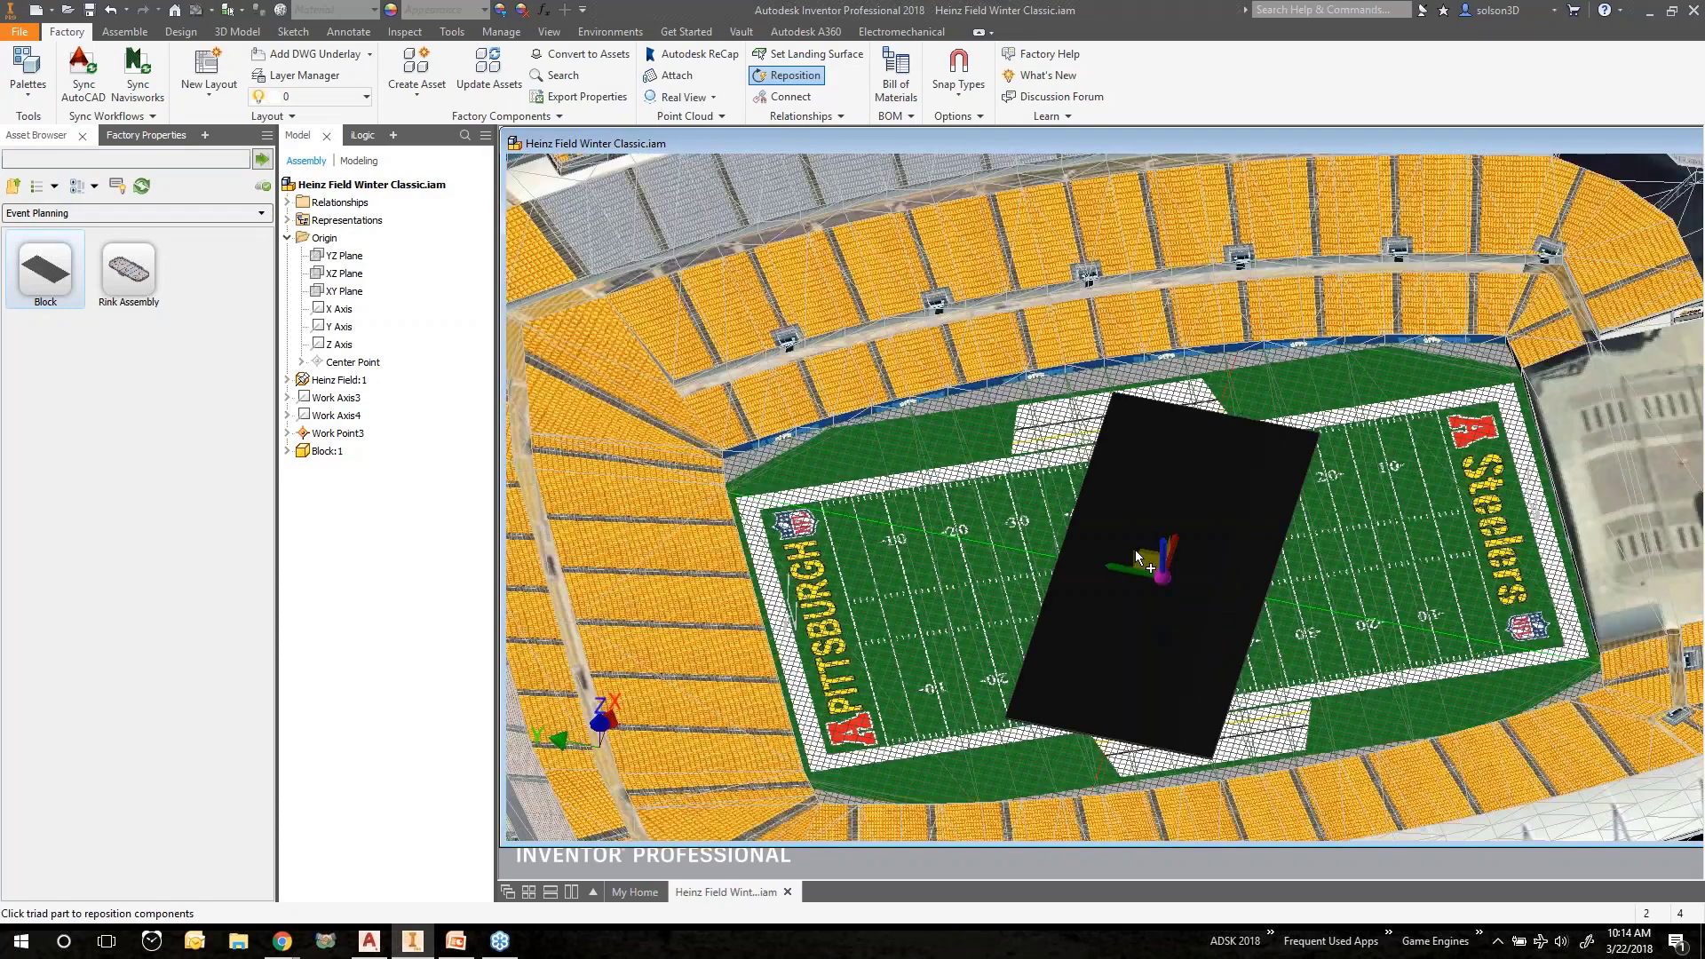
{"action": "scroll", "coordinate": [1135, 550], "scroll_direction": "down", "scroll_amount": 5}
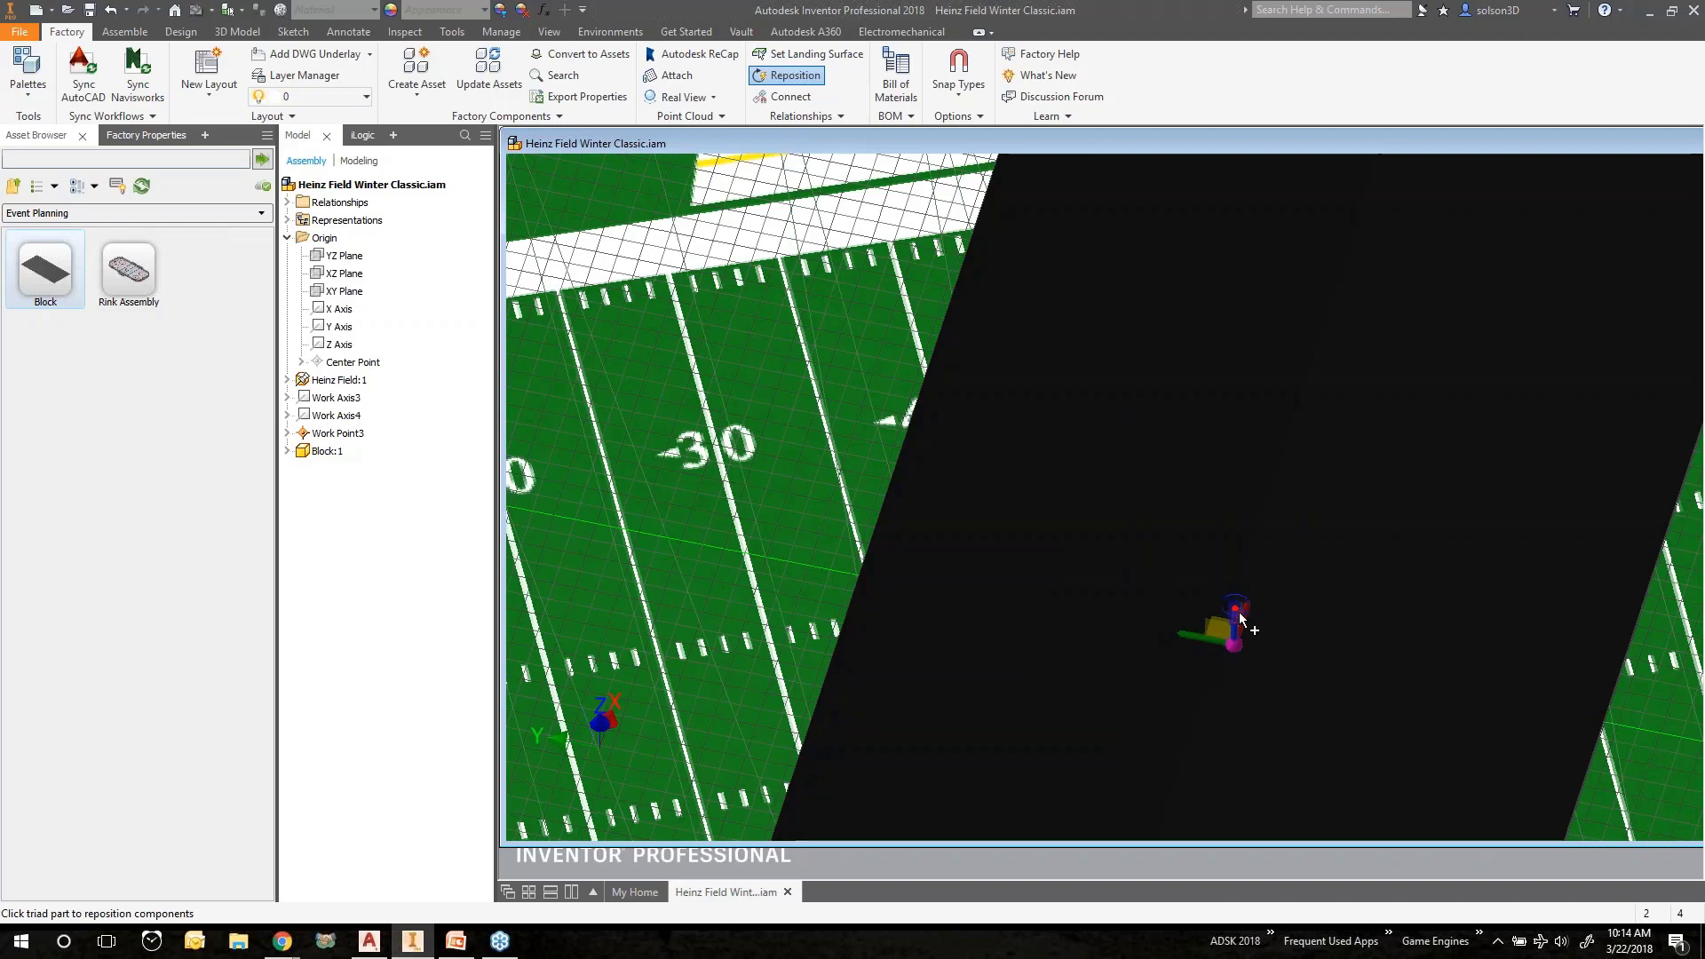
{"action": "left_click_drag", "start_coordinate": [1215, 586], "coordinate": [1379, 477]}
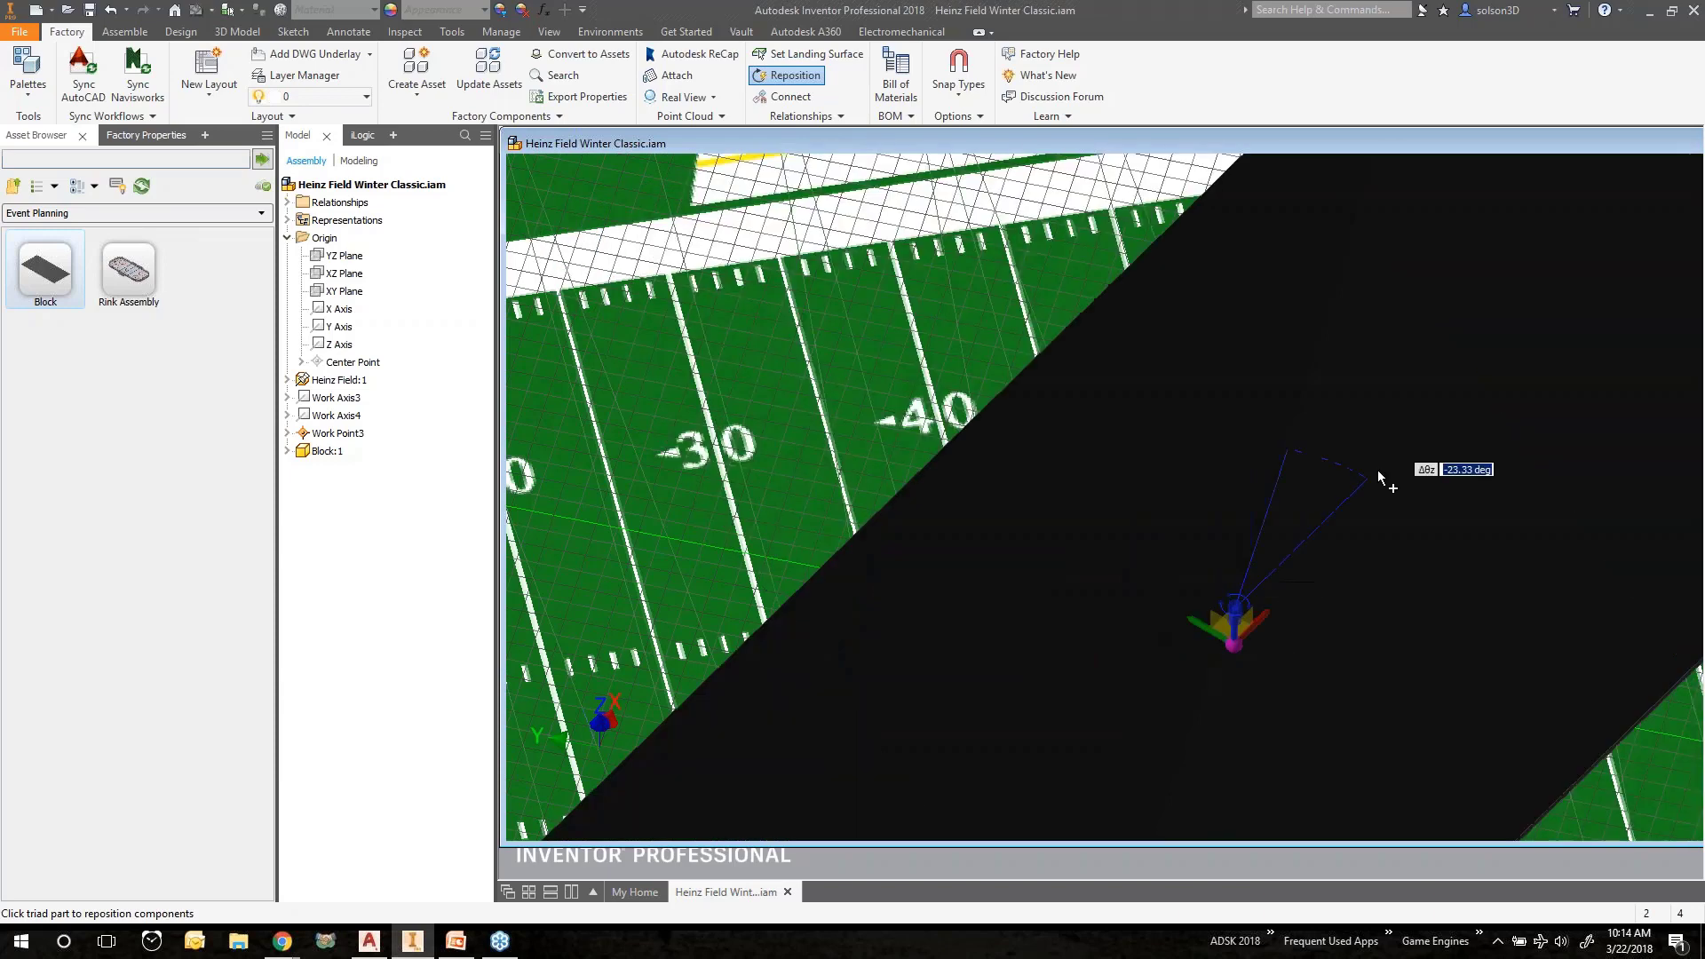
{"action": "scroll", "coordinate": [1378, 476], "scroll_direction": "down", "scroll_amount": 5}
{"action": "key", "text": "F4"}
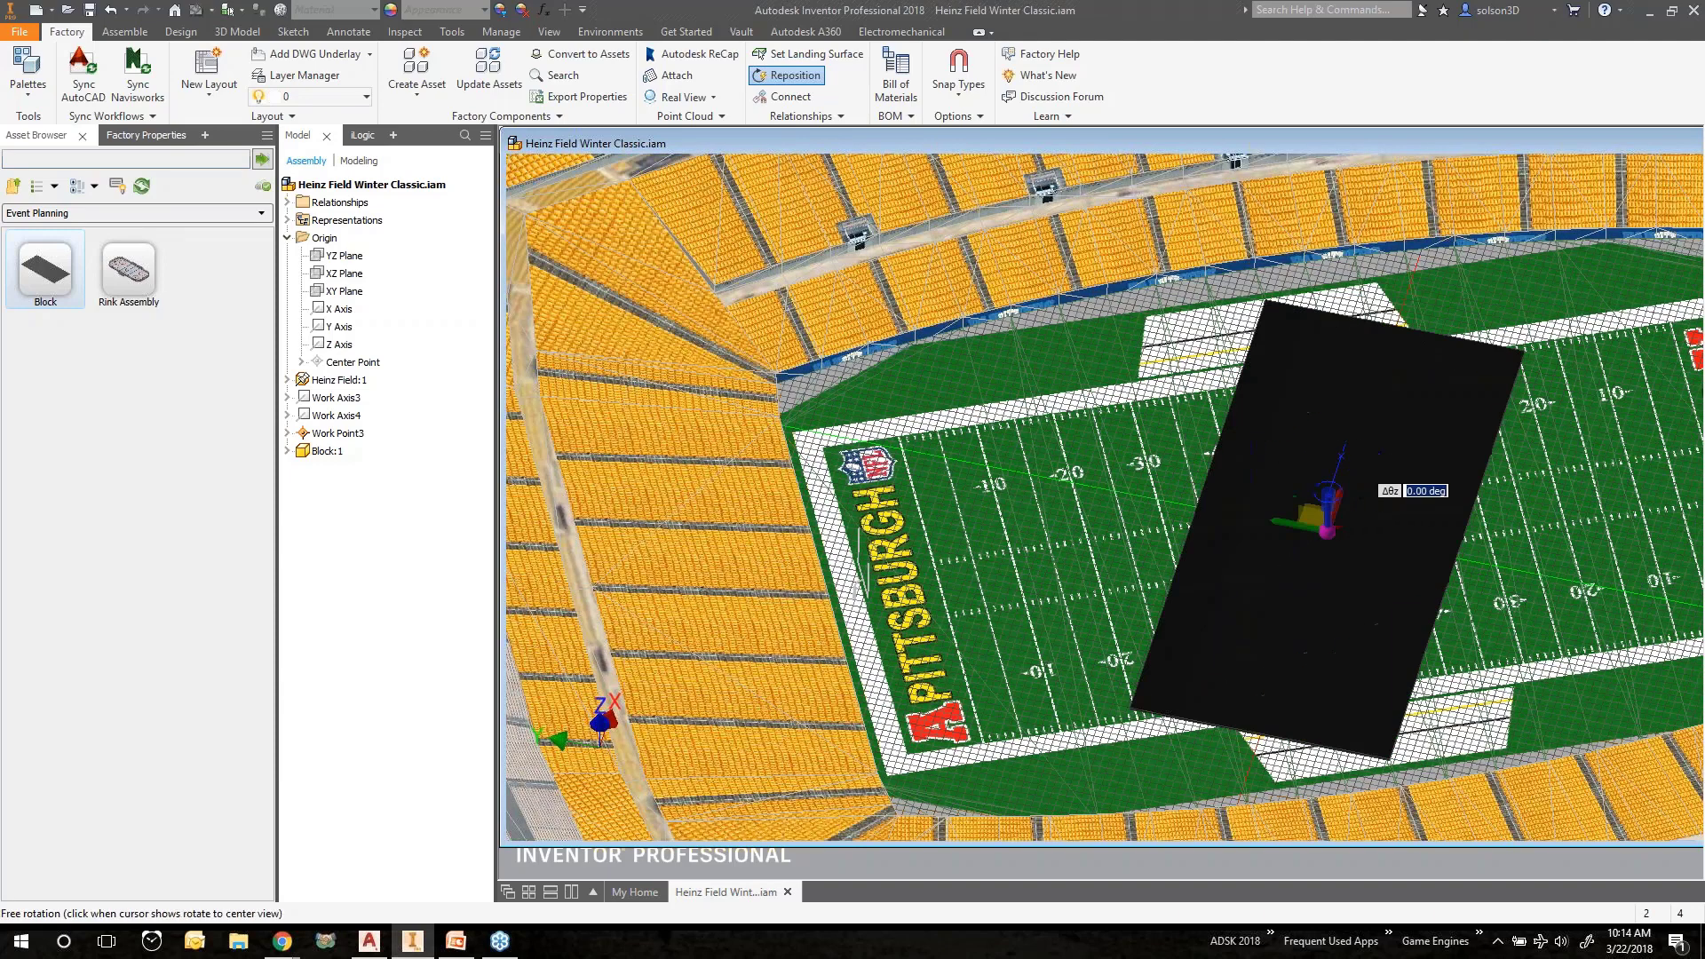
{"action": "middle_click_drag", "start_coordinate": [1361, 496], "coordinate": [1370, 508], "text": "shift"}
{"action": "left_click_drag", "start_coordinate": [1370, 507], "coordinate": [1471, 526]}
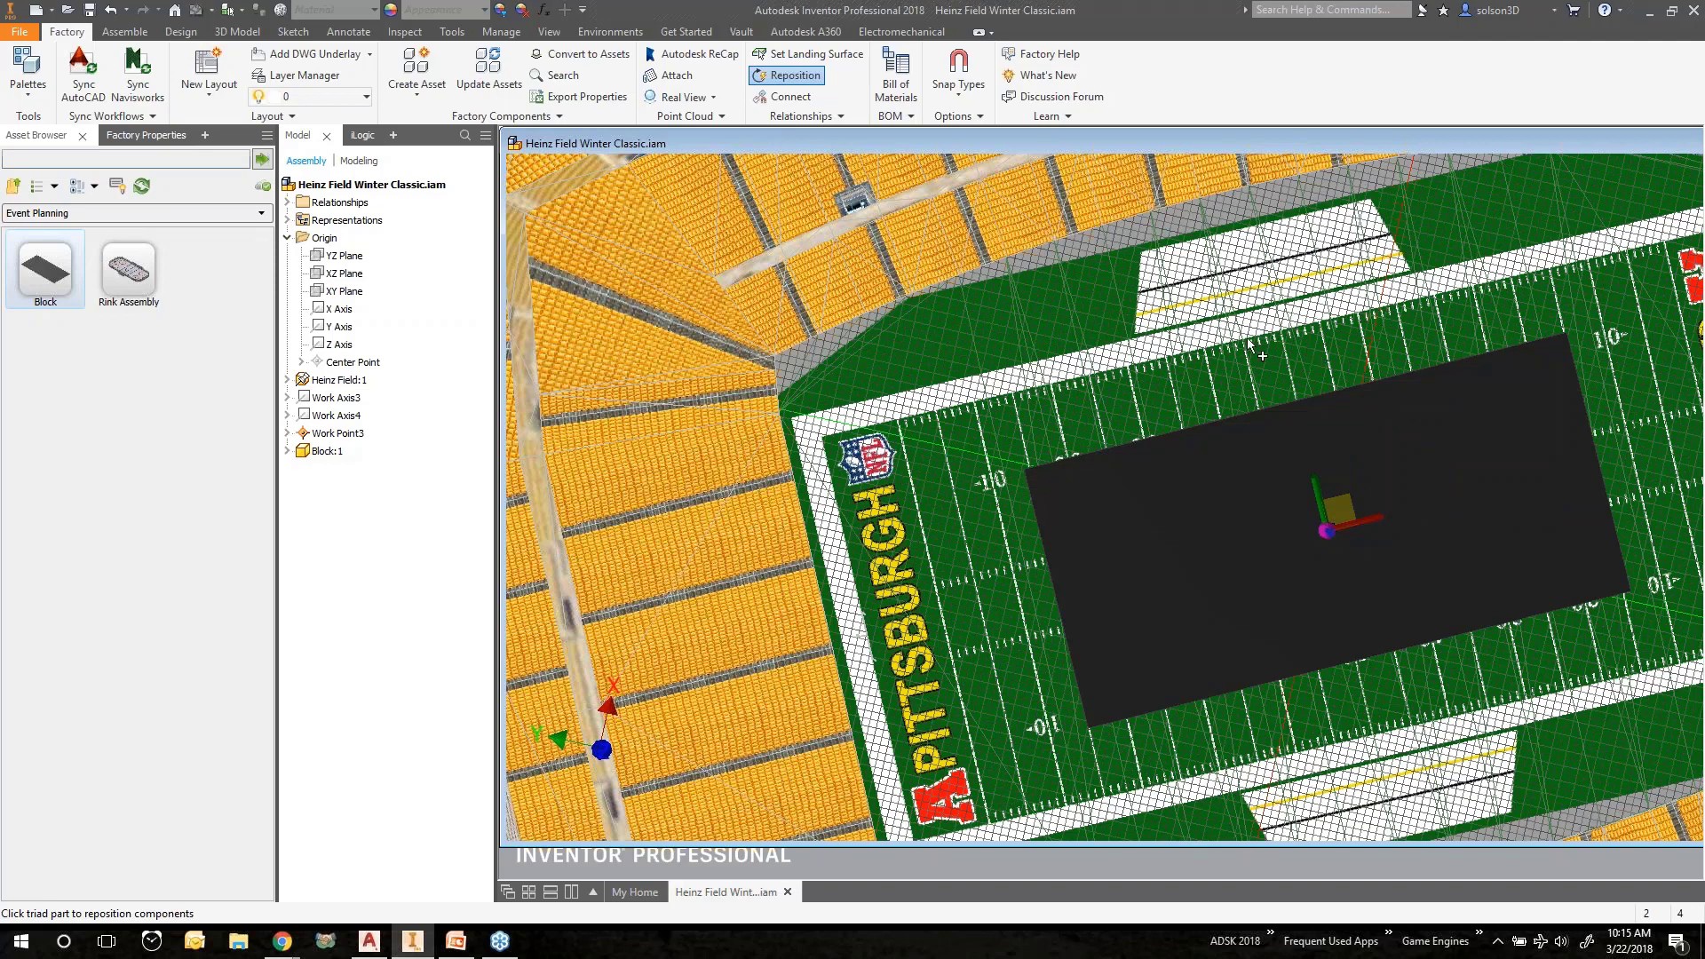
Maximize the assembly's document window and finish repositioning the block.
{"action": "middle_click_drag", "start_coordinate": [1248, 343], "coordinate": [1074, 411]}
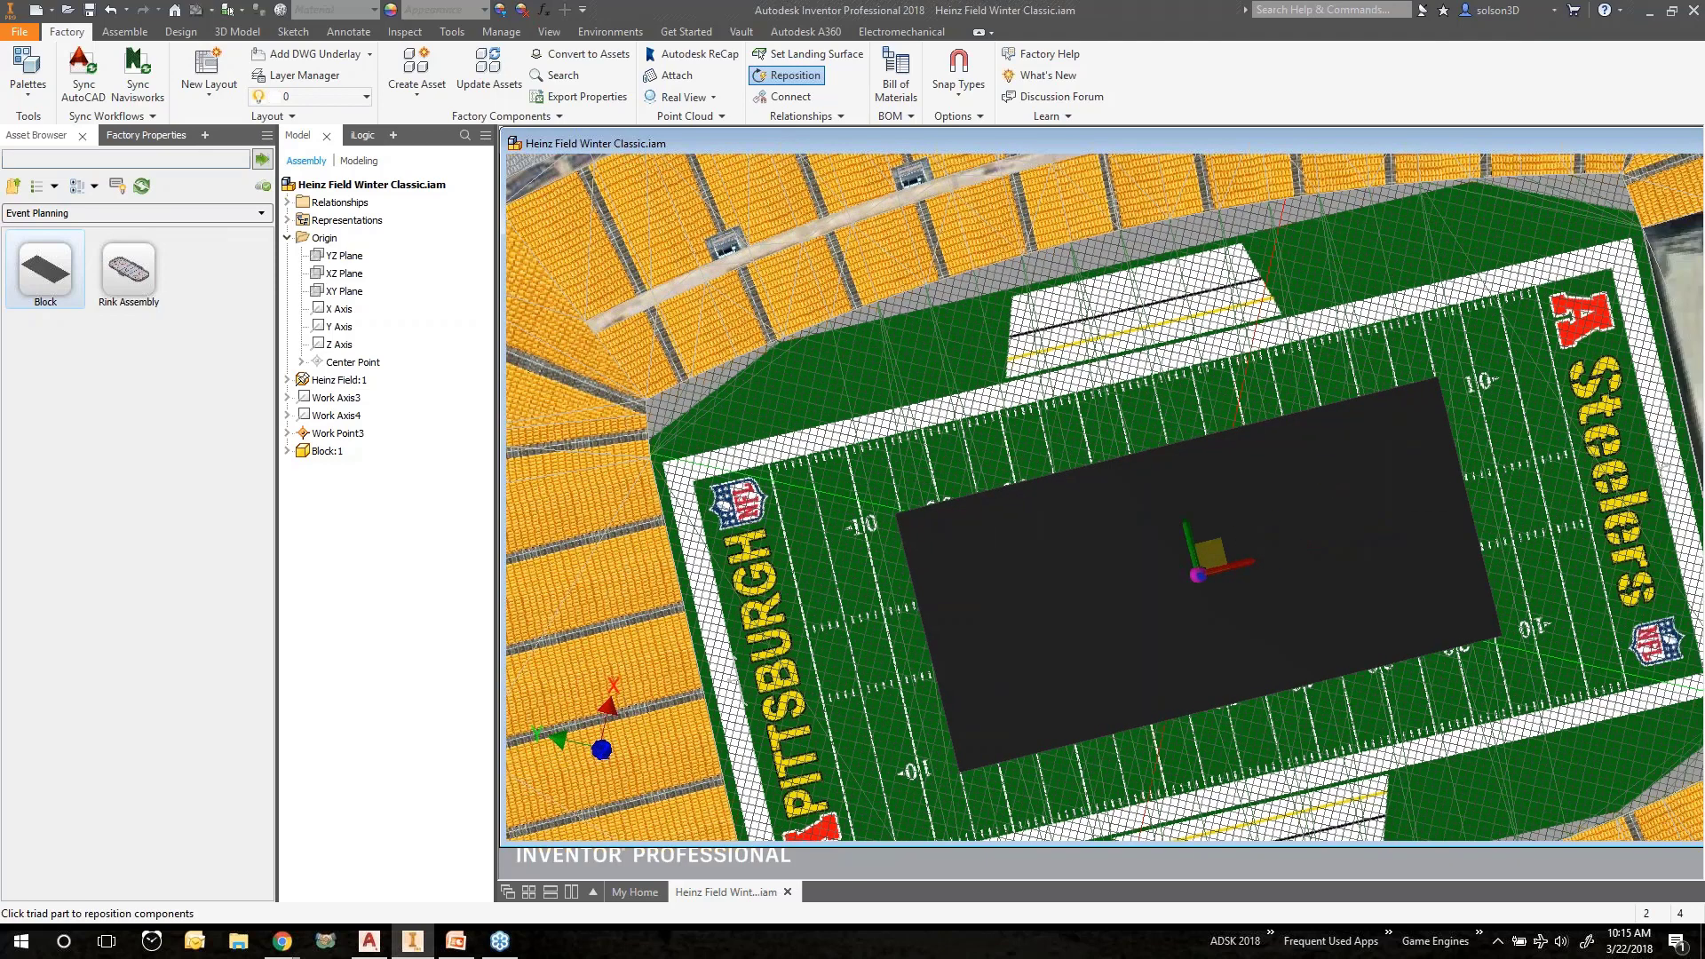
{"action": "left_click_drag", "start_coordinate": [1273, 146], "coordinate": [915, 188]}
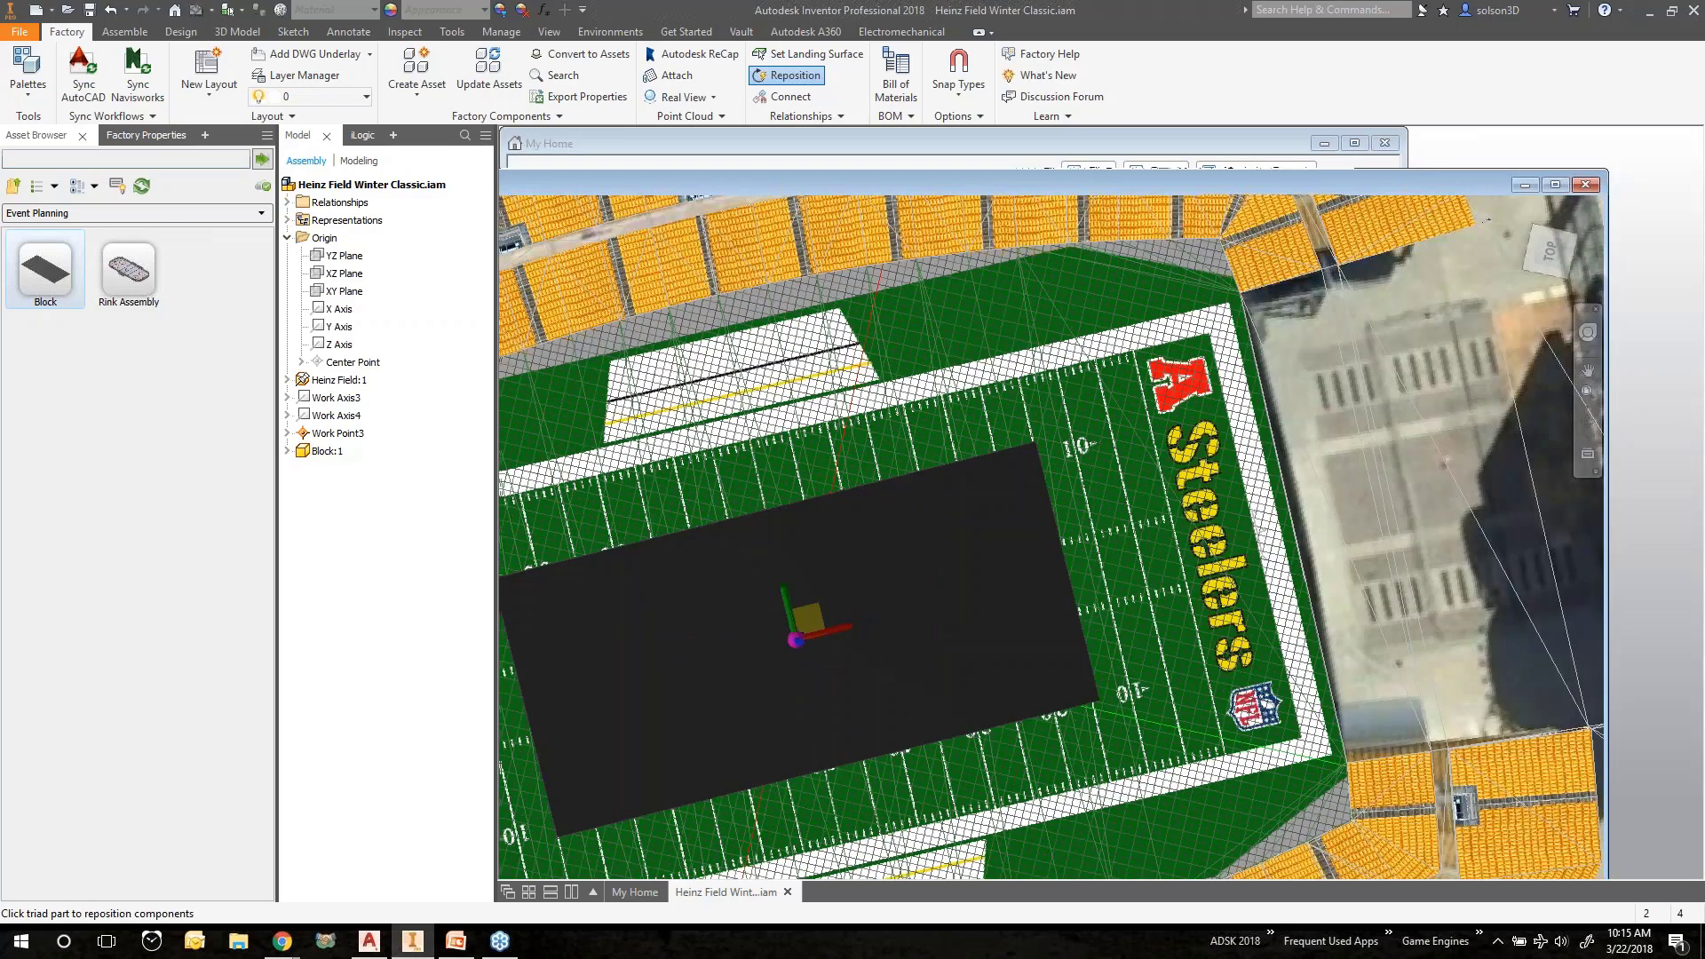
{"action": "left_click", "coordinate": [1554, 184]}
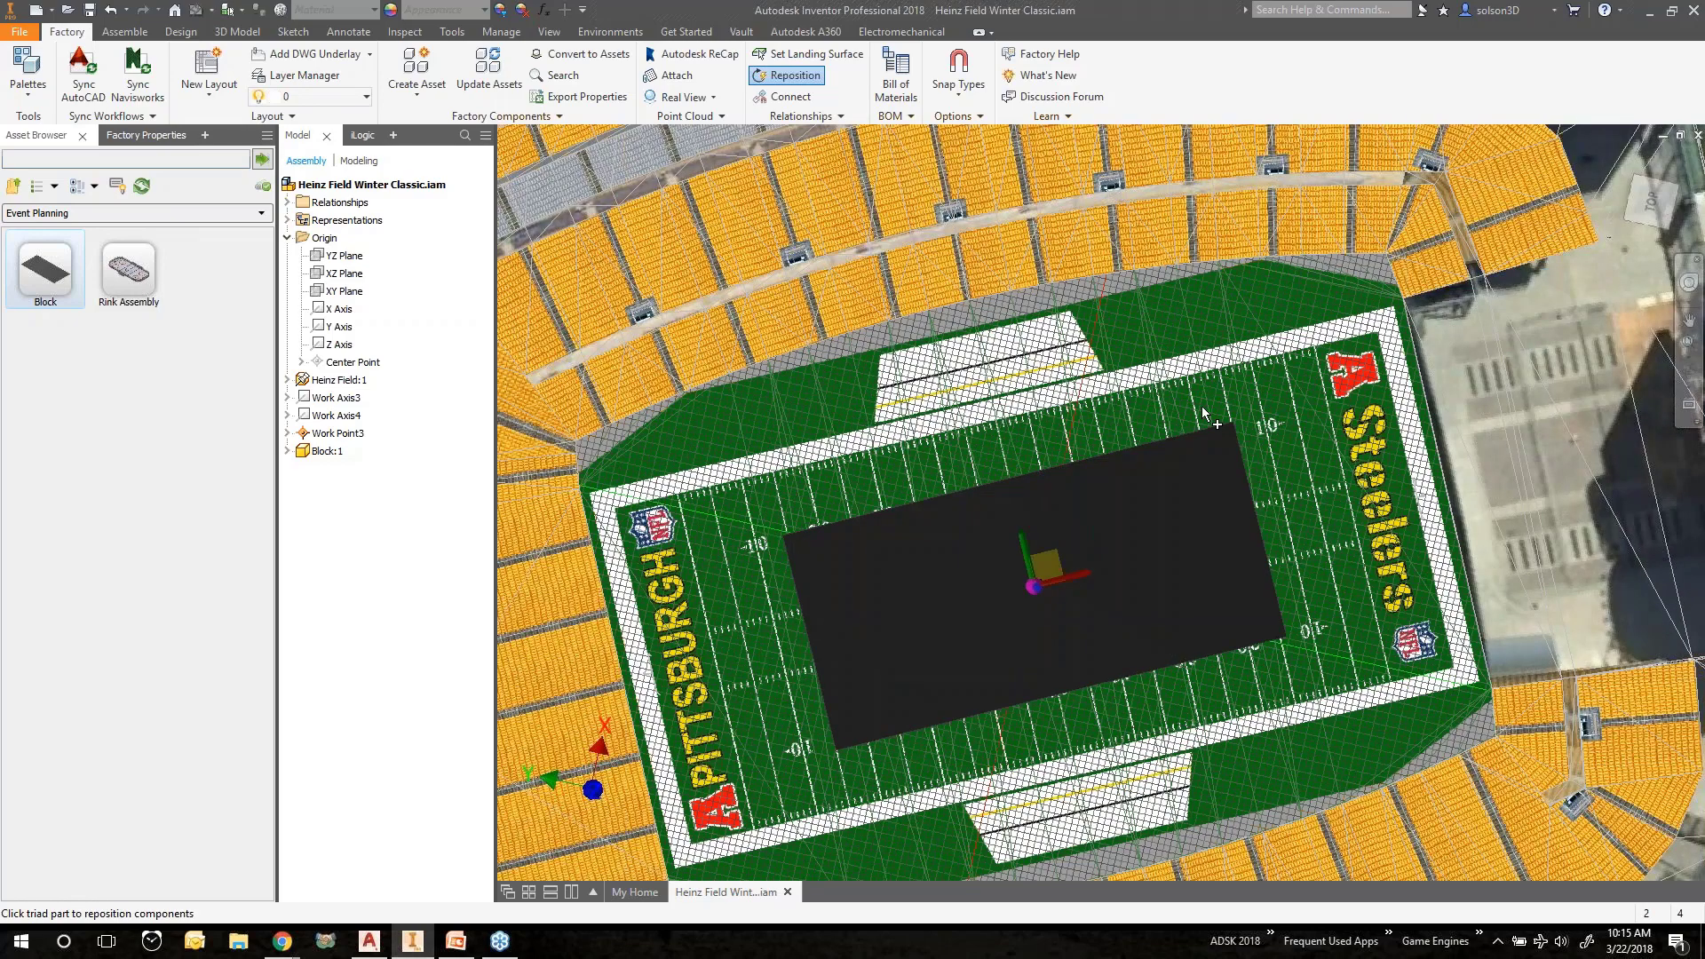
{"action": "right_click", "coordinate": [943, 404]}
{"action": "left_click", "coordinate": [954, 406]}
Place the Rink Assembly asset at the centre of the block on the field.
{"action": "double_click", "coordinate": [131, 269]}
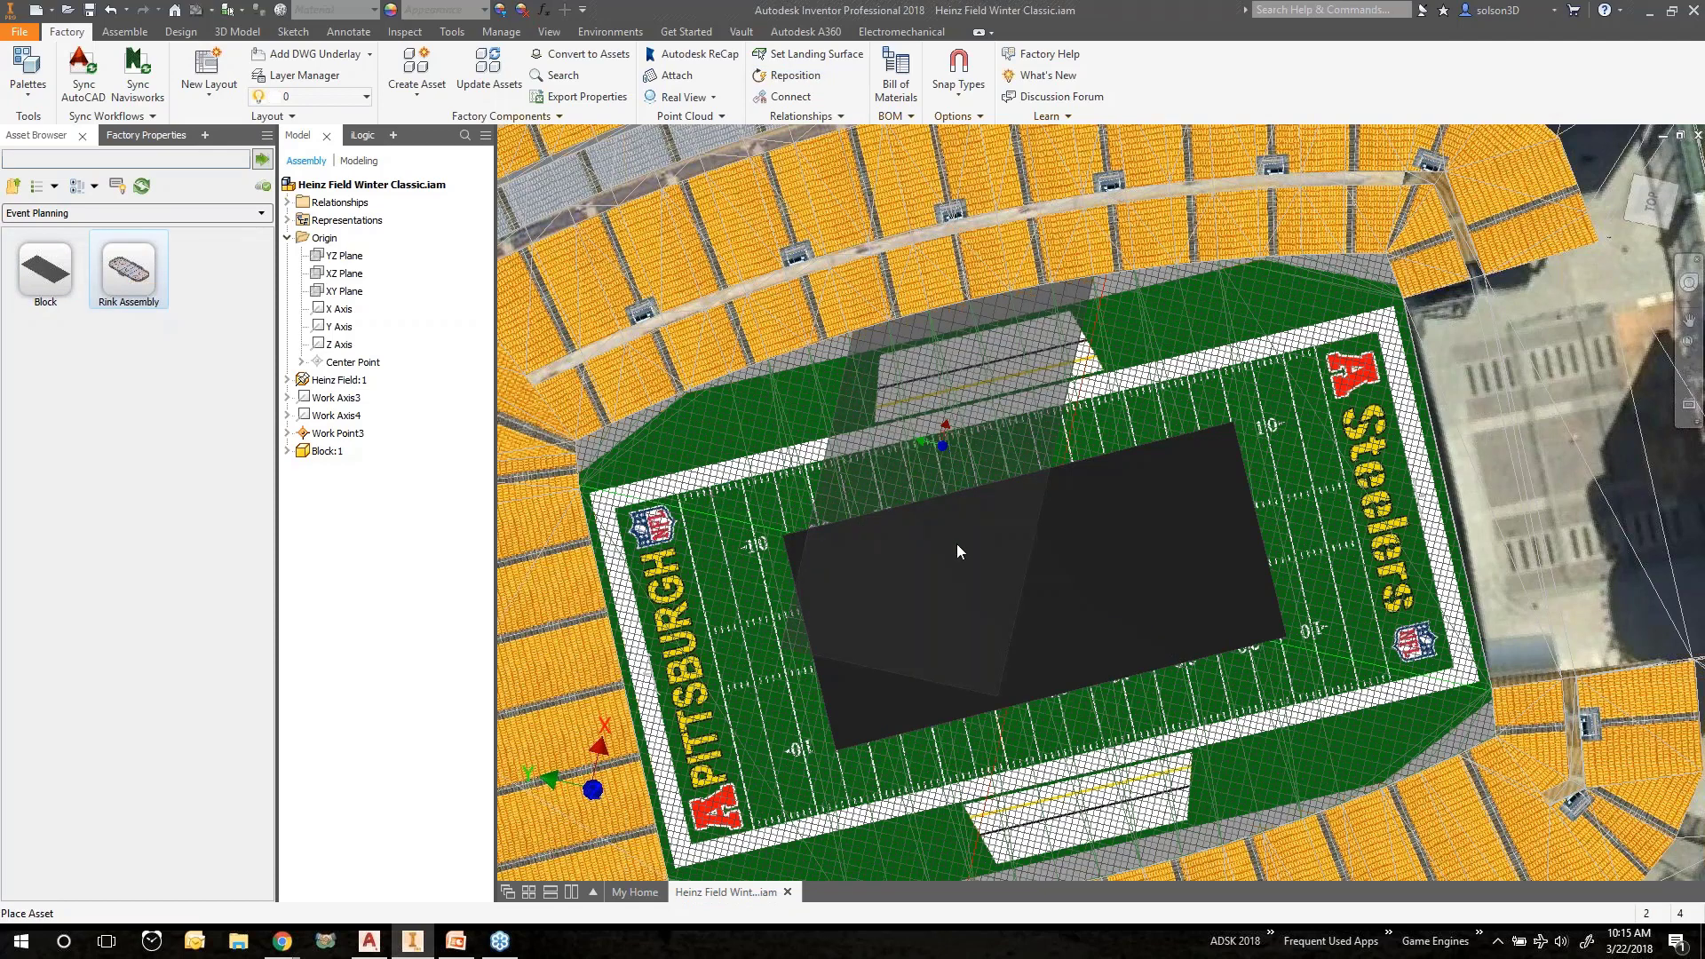
{"action": "double_click", "coordinate": [112, 260]}
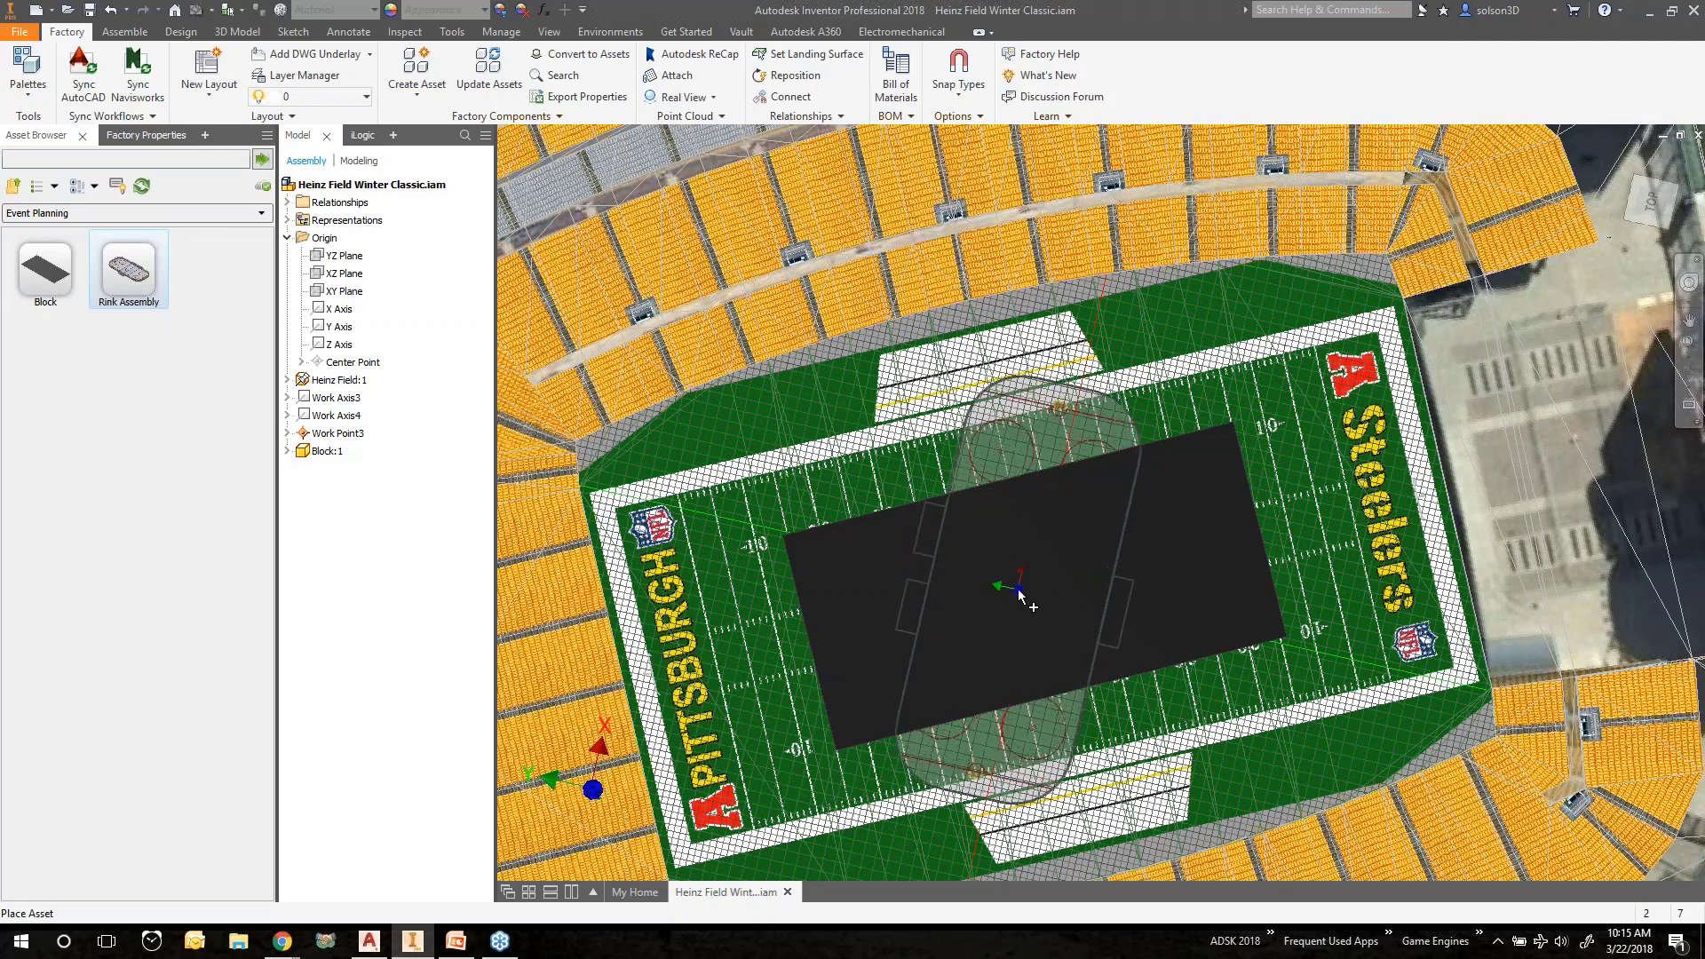
{"action": "scroll", "coordinate": [1028, 591], "scroll_direction": "up", "scroll_amount": 4}
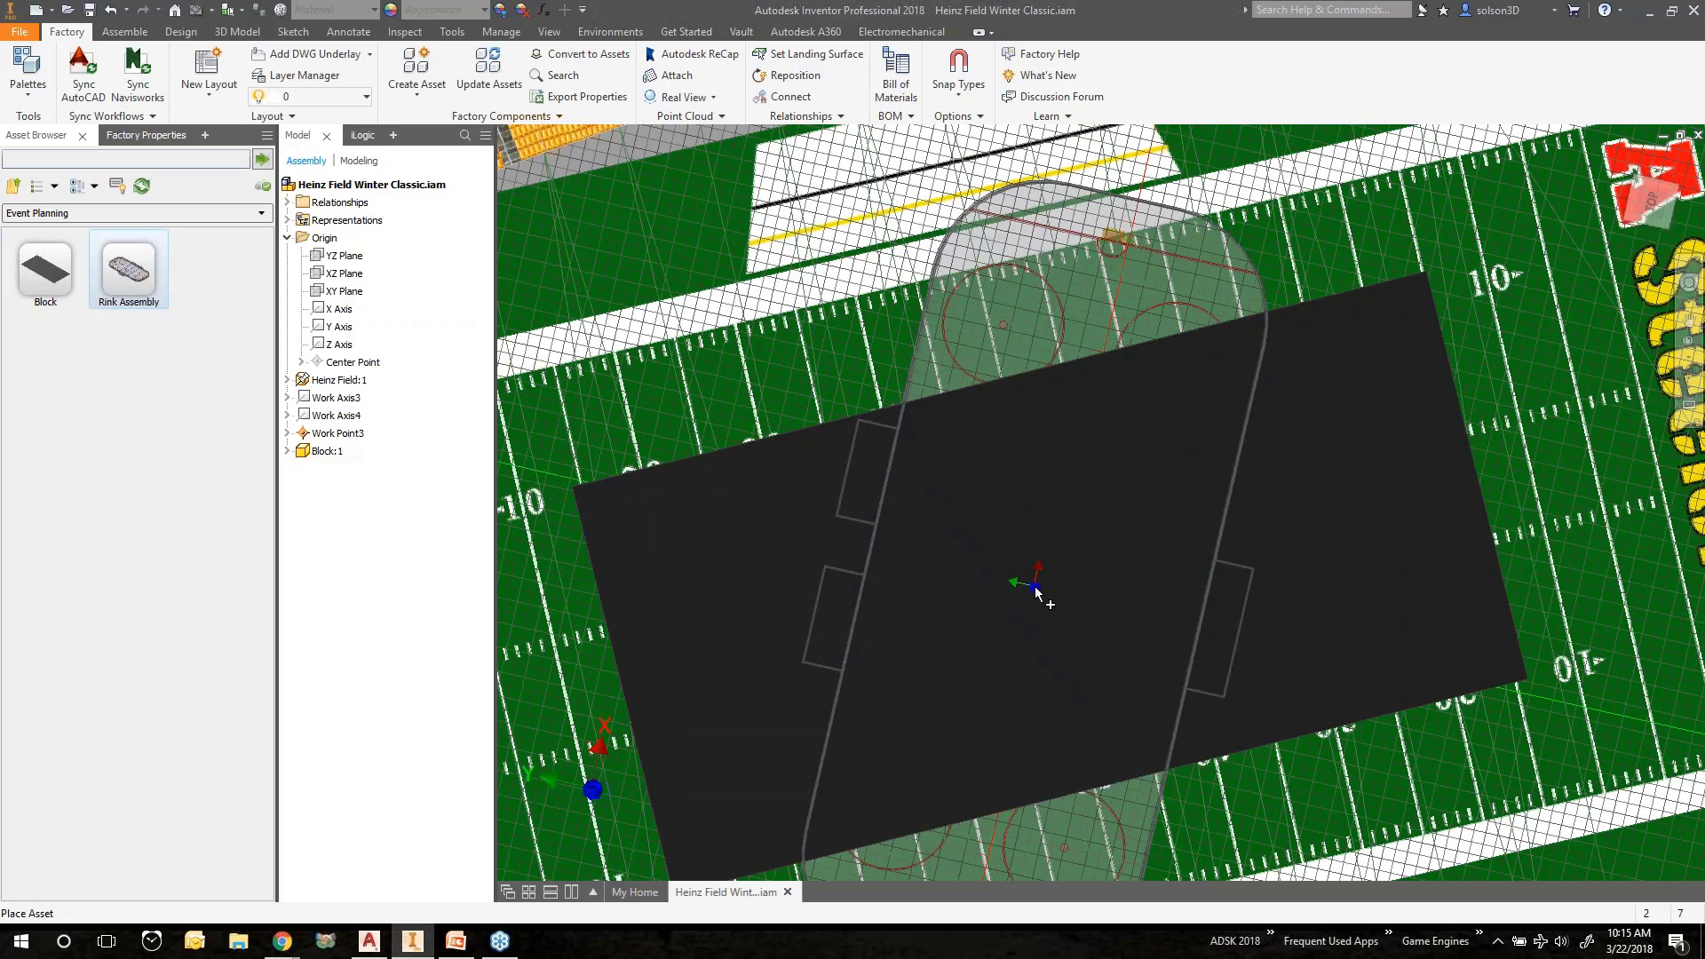
{"action": "left_click", "coordinate": [1036, 589]}
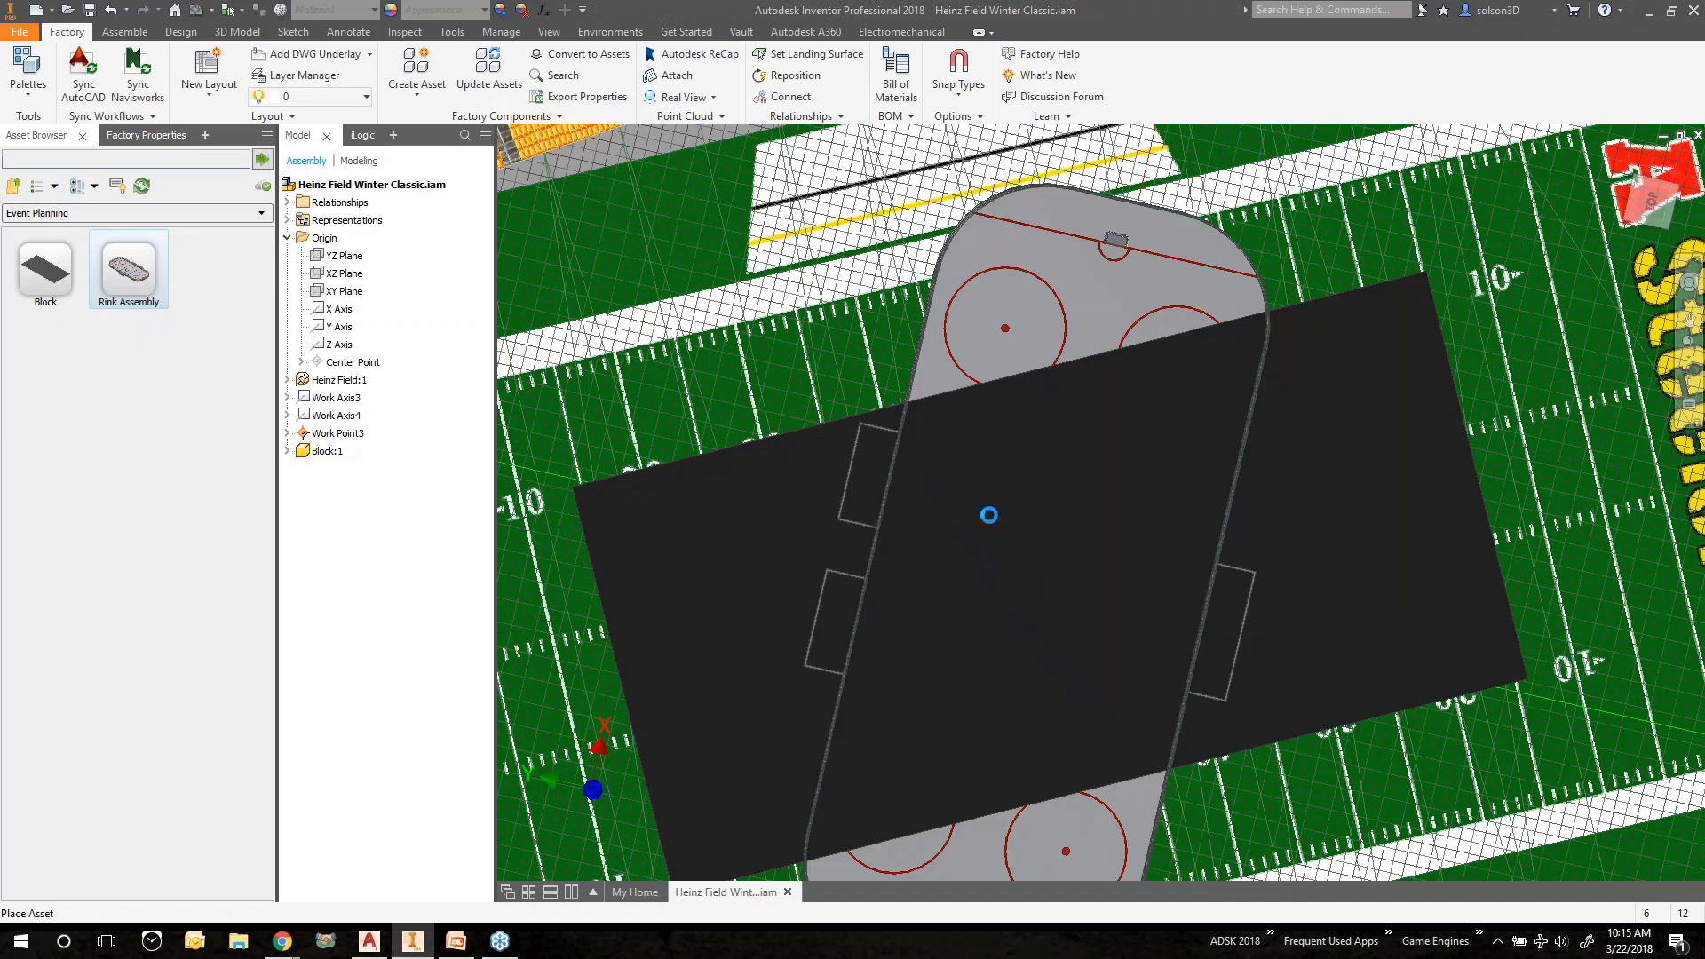
Raise the rink assembly 12 in along the vertical axis so its ice surface sits above the block.
{"action": "scroll", "coordinate": [993, 514], "scroll_direction": "down", "scroll_amount": 3}
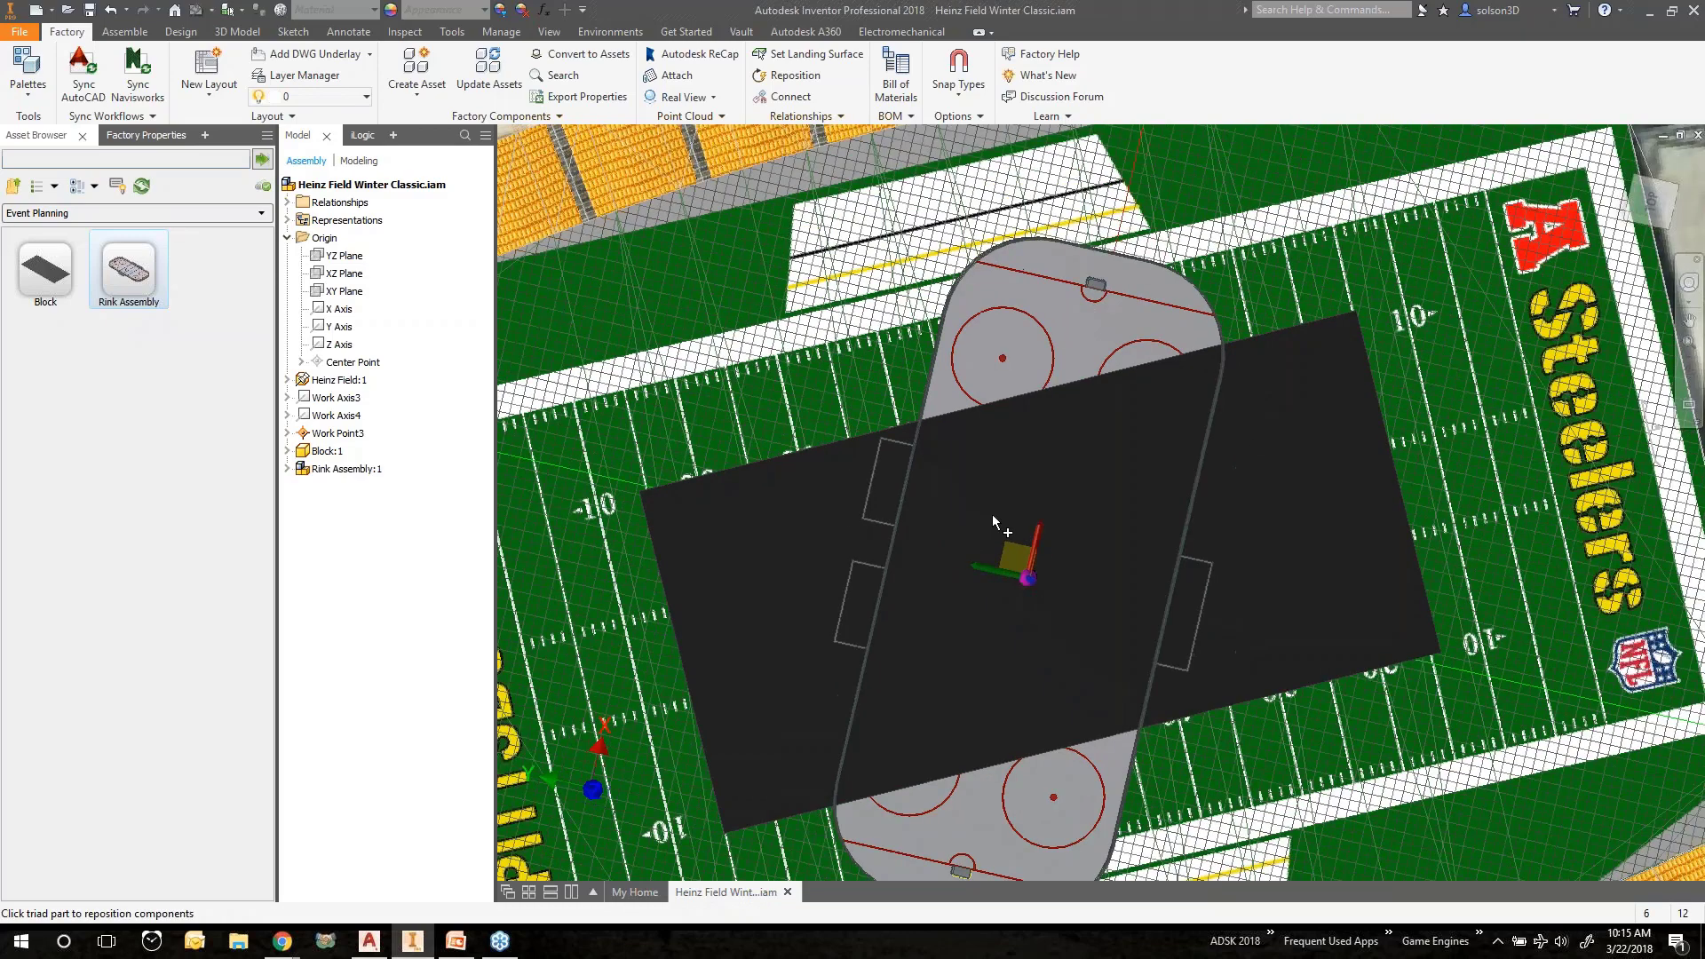
{"action": "scroll", "coordinate": [992, 514], "scroll_direction": "down", "scroll_amount": 3}
{"action": "middle_click_drag", "start_coordinate": [992, 514], "coordinate": [1023, 457], "text": "shift"}
{"action": "scroll", "coordinate": [1021, 536], "scroll_direction": "up", "scroll_amount": 5}
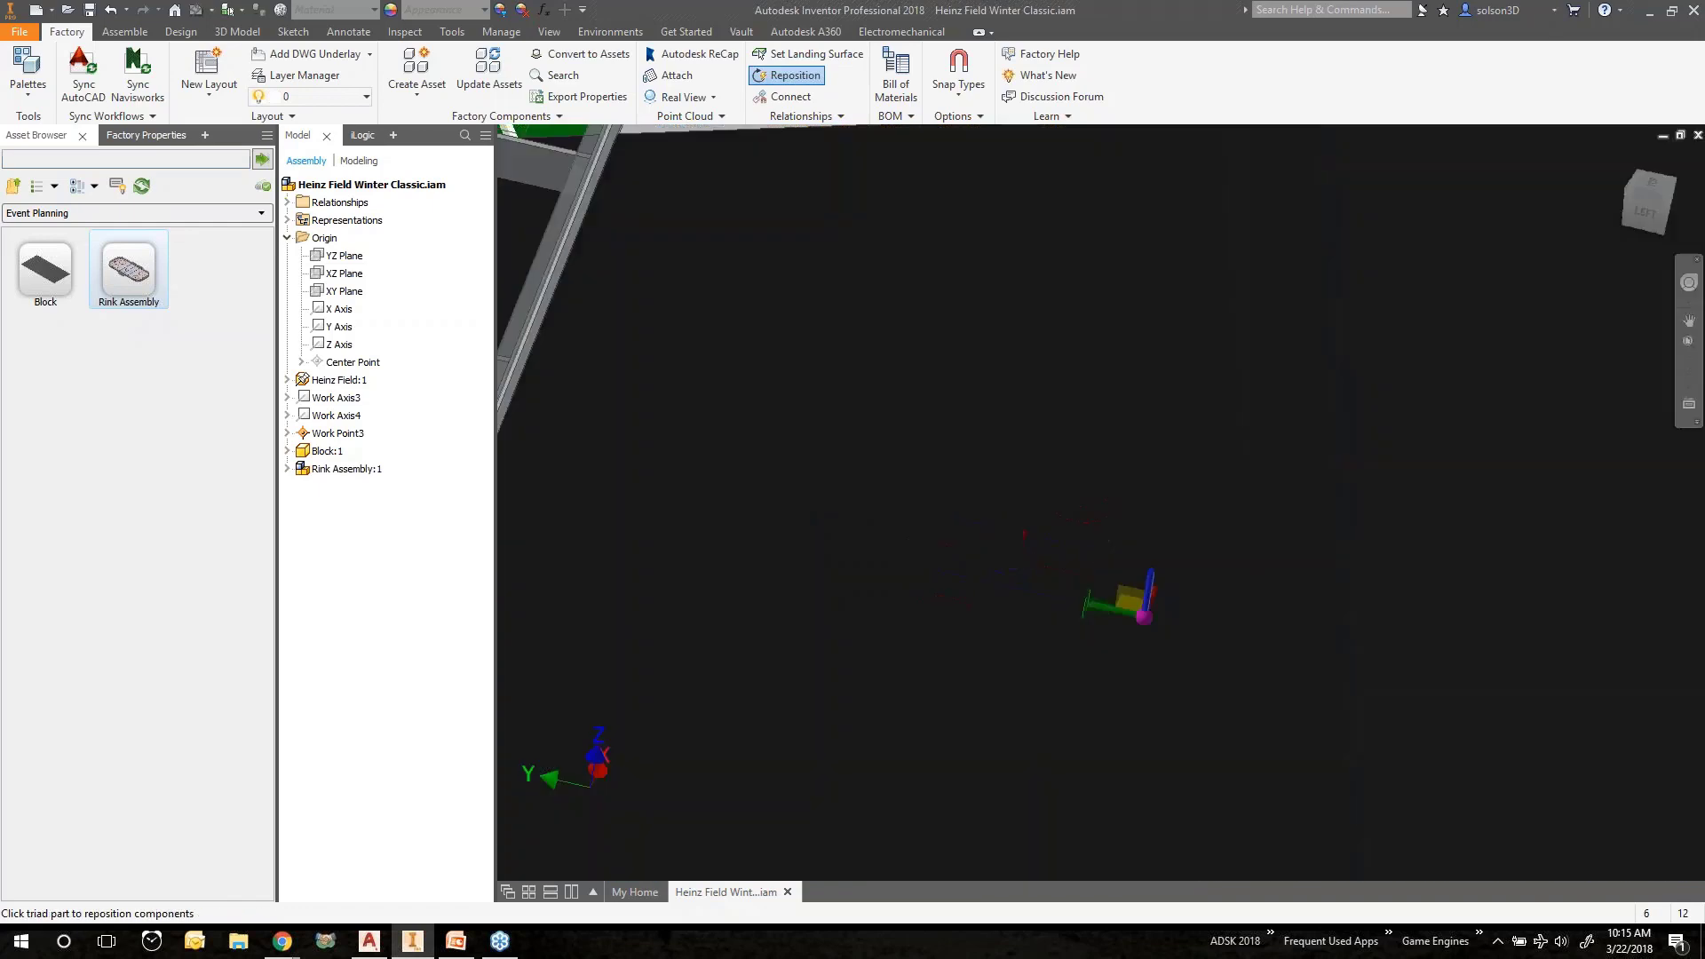
{"action": "scroll", "coordinate": [1115, 597], "scroll_direction": "down", "scroll_amount": 3}
{"action": "left_click", "coordinate": [1127, 592]}
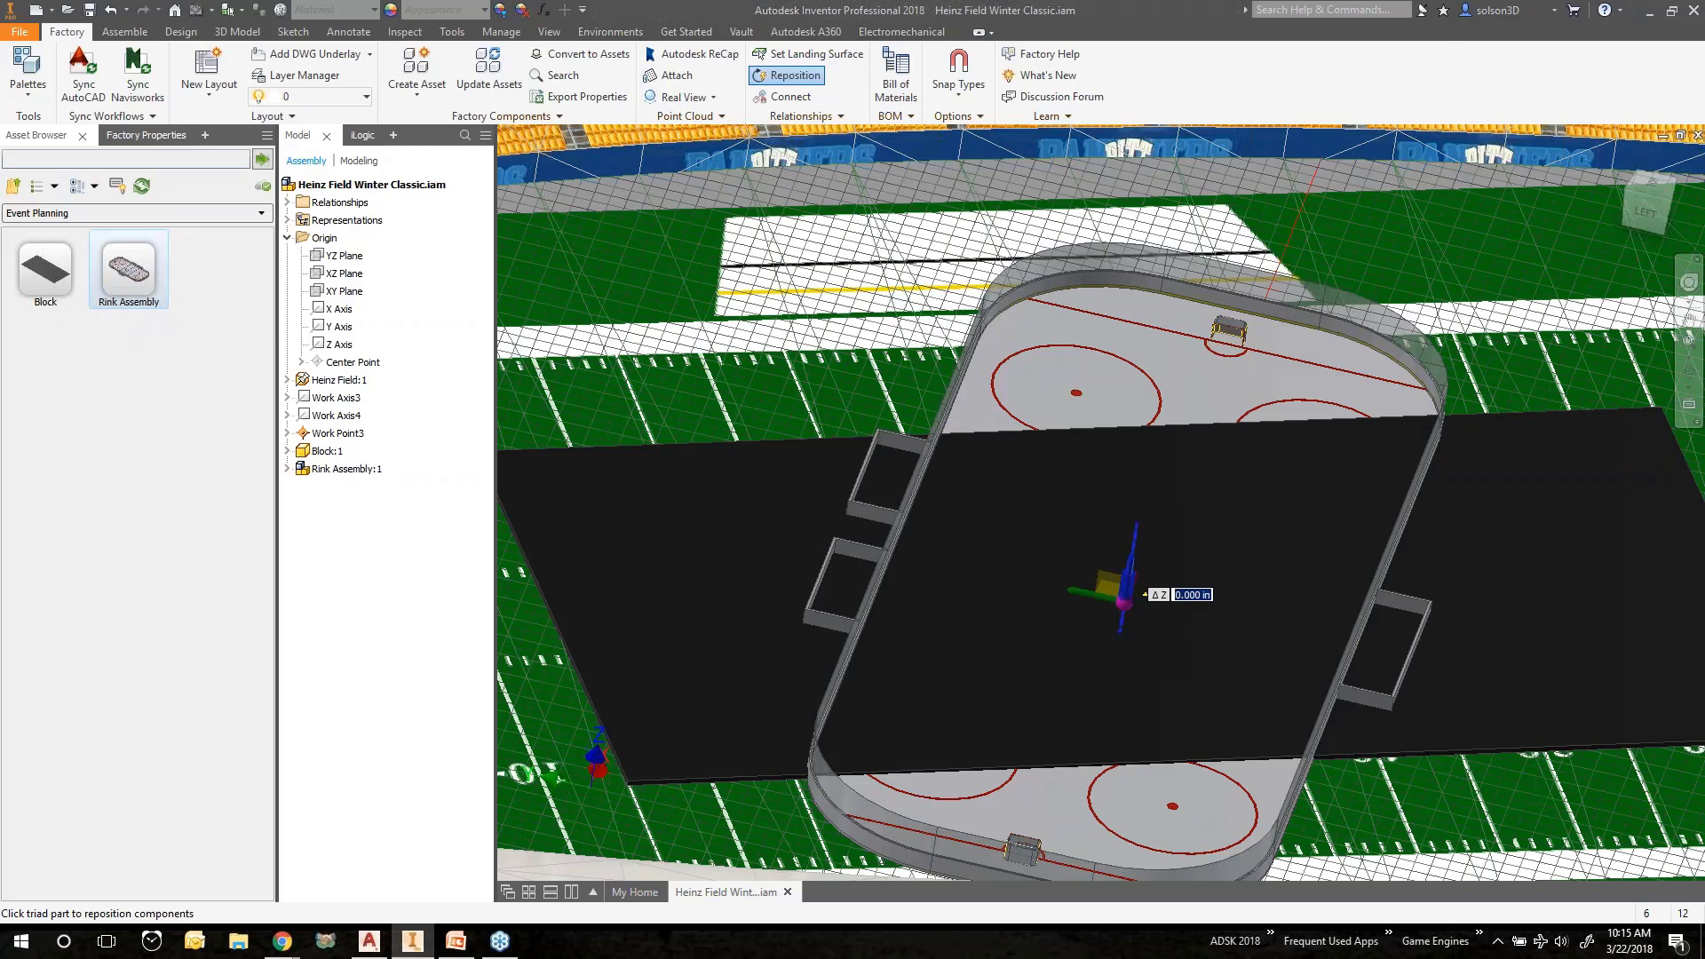
{"action": "type", "text": "12"}
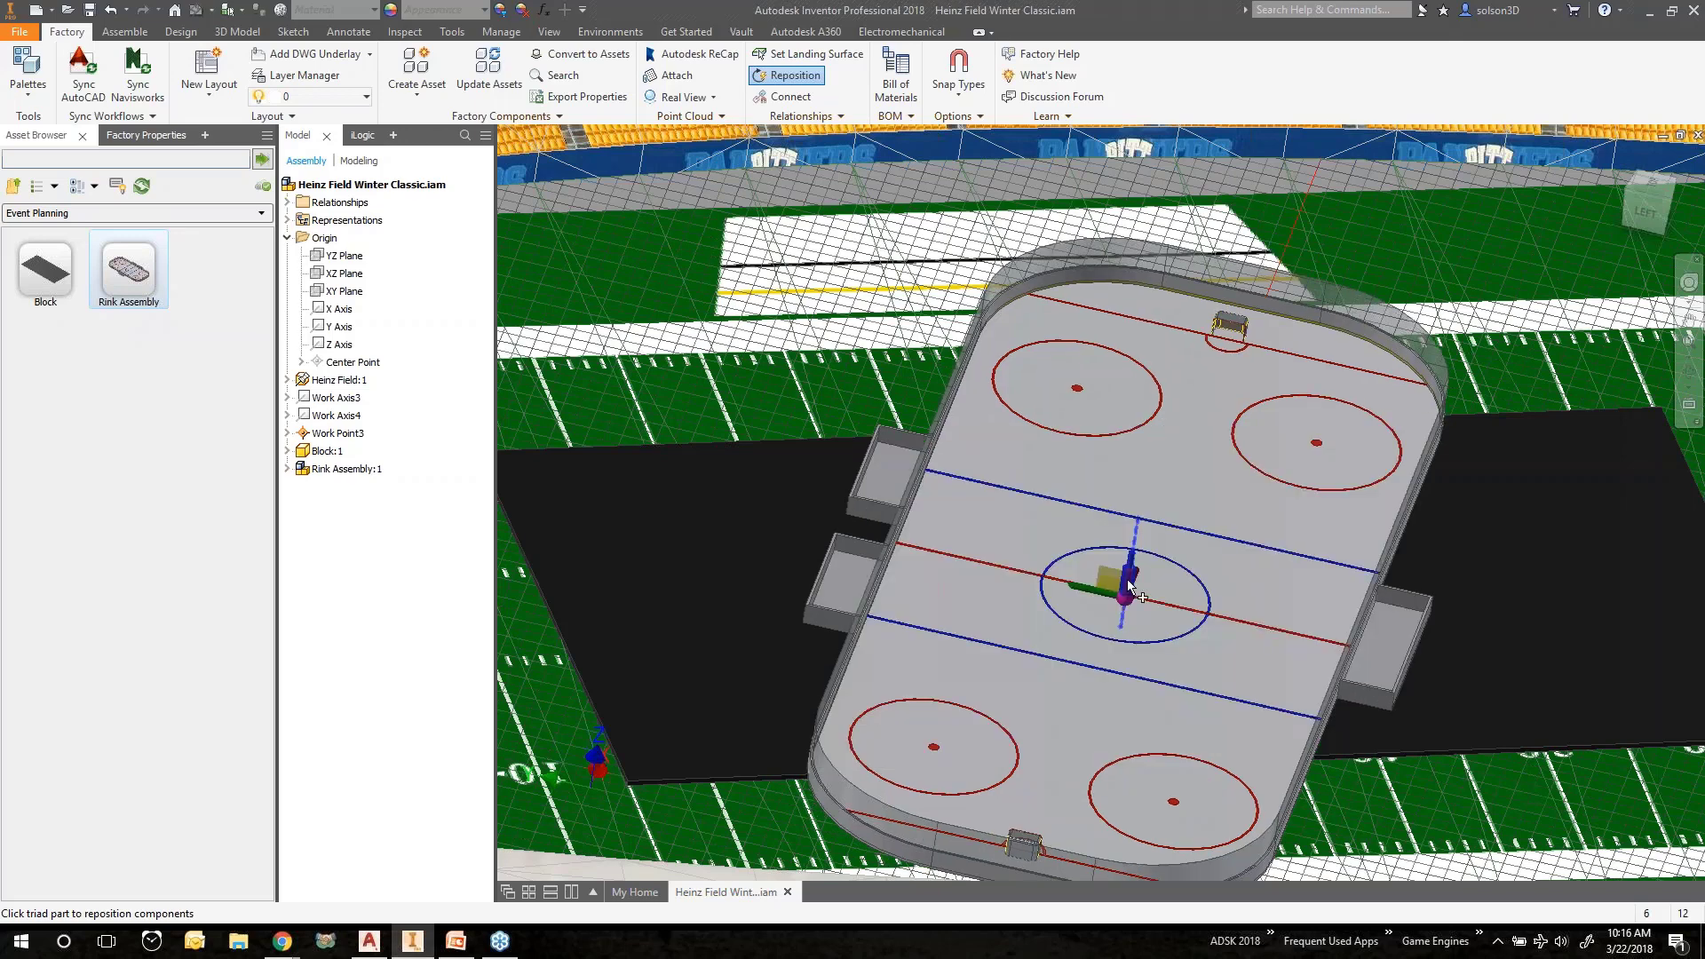
Rotate the rink assembly about its vertical axis by about -63 degrees so its long side runs parallel to the block.
{"action": "left_click_drag", "start_coordinate": [1133, 570], "coordinate": [1625, 169]}
{"action": "left_click", "coordinate": [1651, 183]}
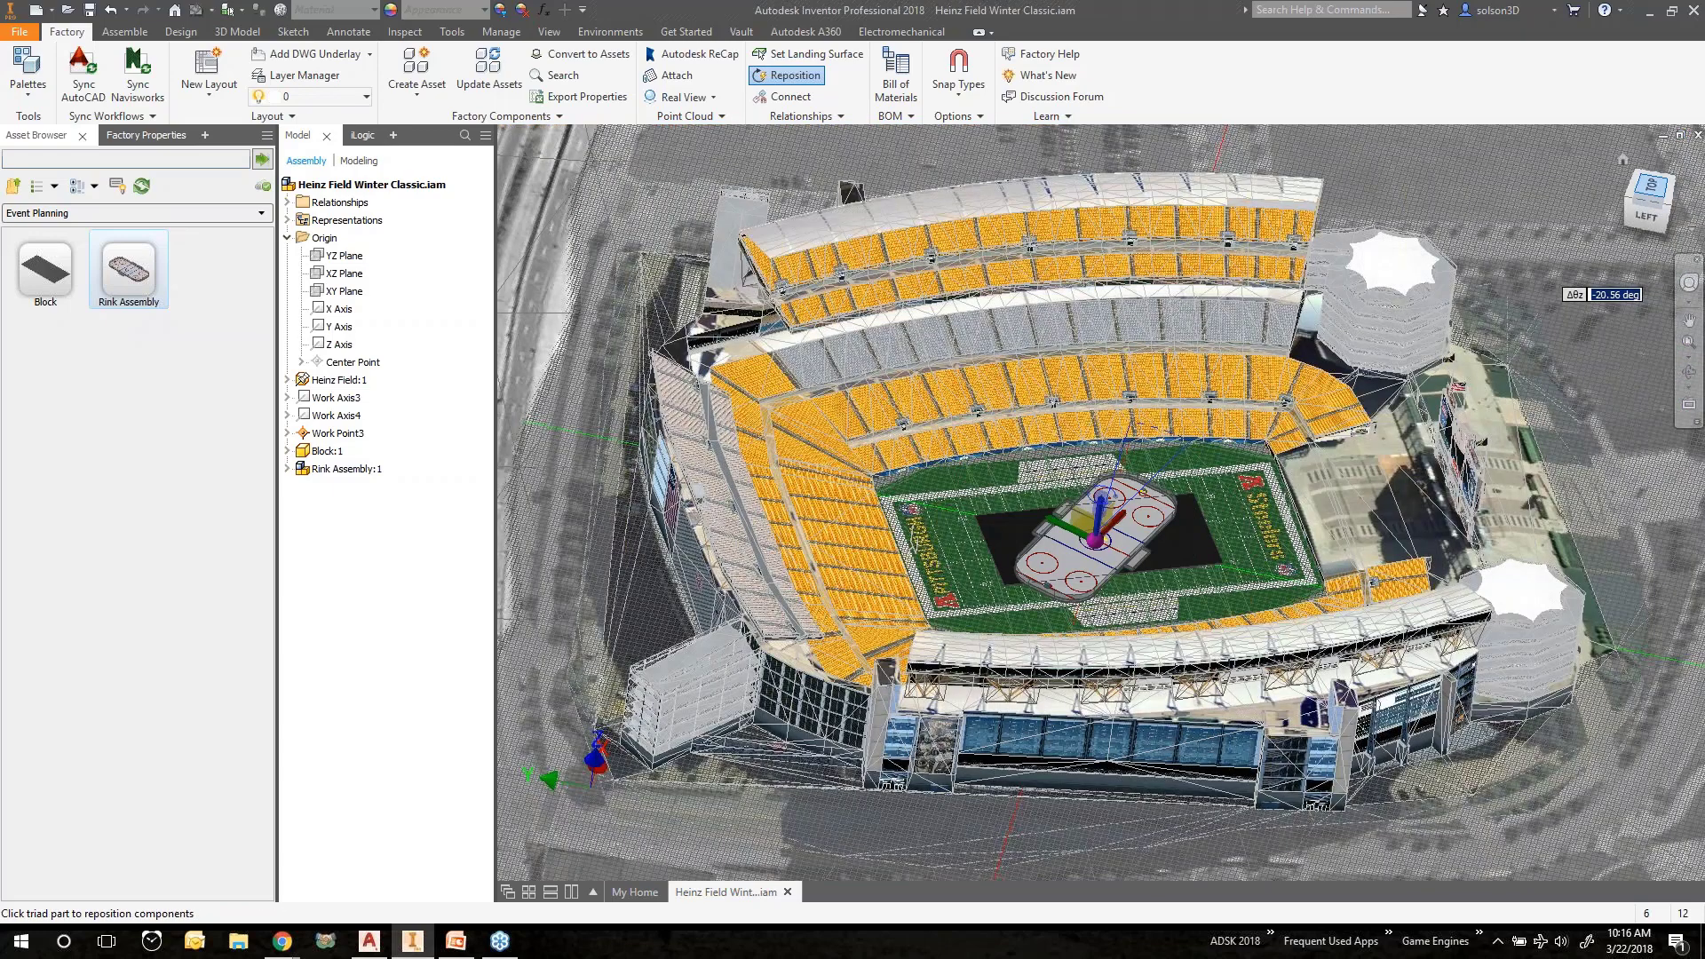
{"action": "scroll", "coordinate": [1108, 526], "scroll_direction": "down", "scroll_amount": 6}
{"action": "scroll", "coordinate": [1099, 532], "scroll_direction": "up", "scroll_amount": 4}
{"action": "scroll", "coordinate": [1101, 533], "scroll_direction": "up", "scroll_amount": 3}
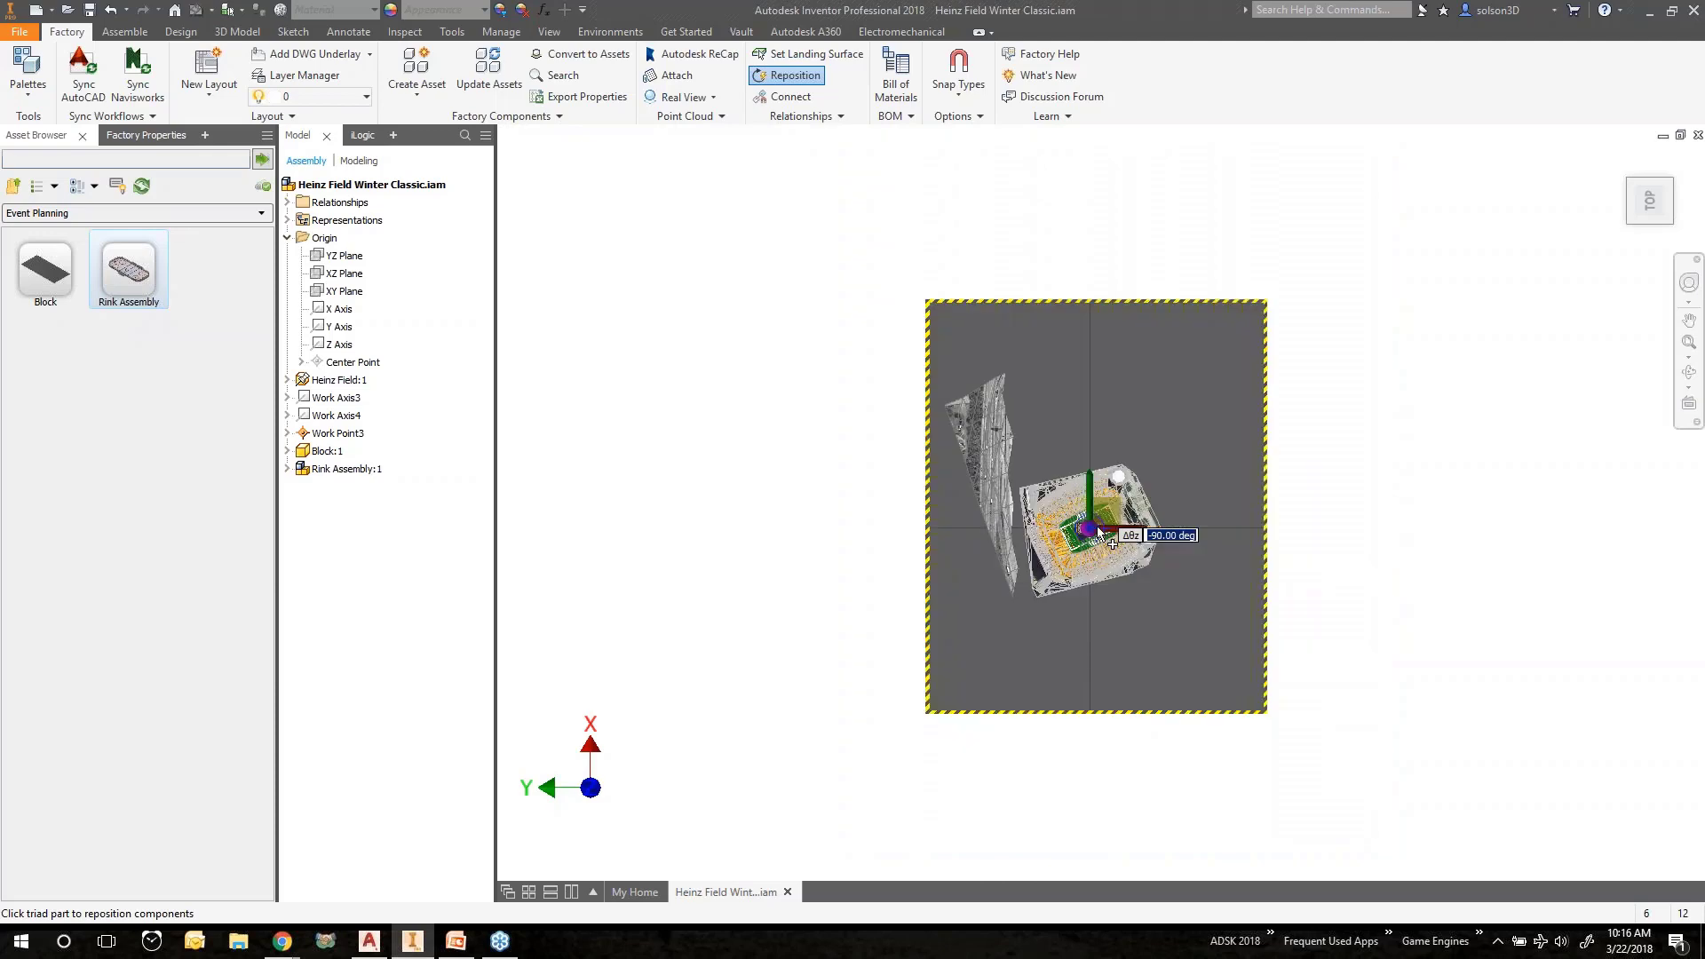
{"action": "scroll", "coordinate": [1101, 532], "scroll_direction": "down", "scroll_amount": 5}
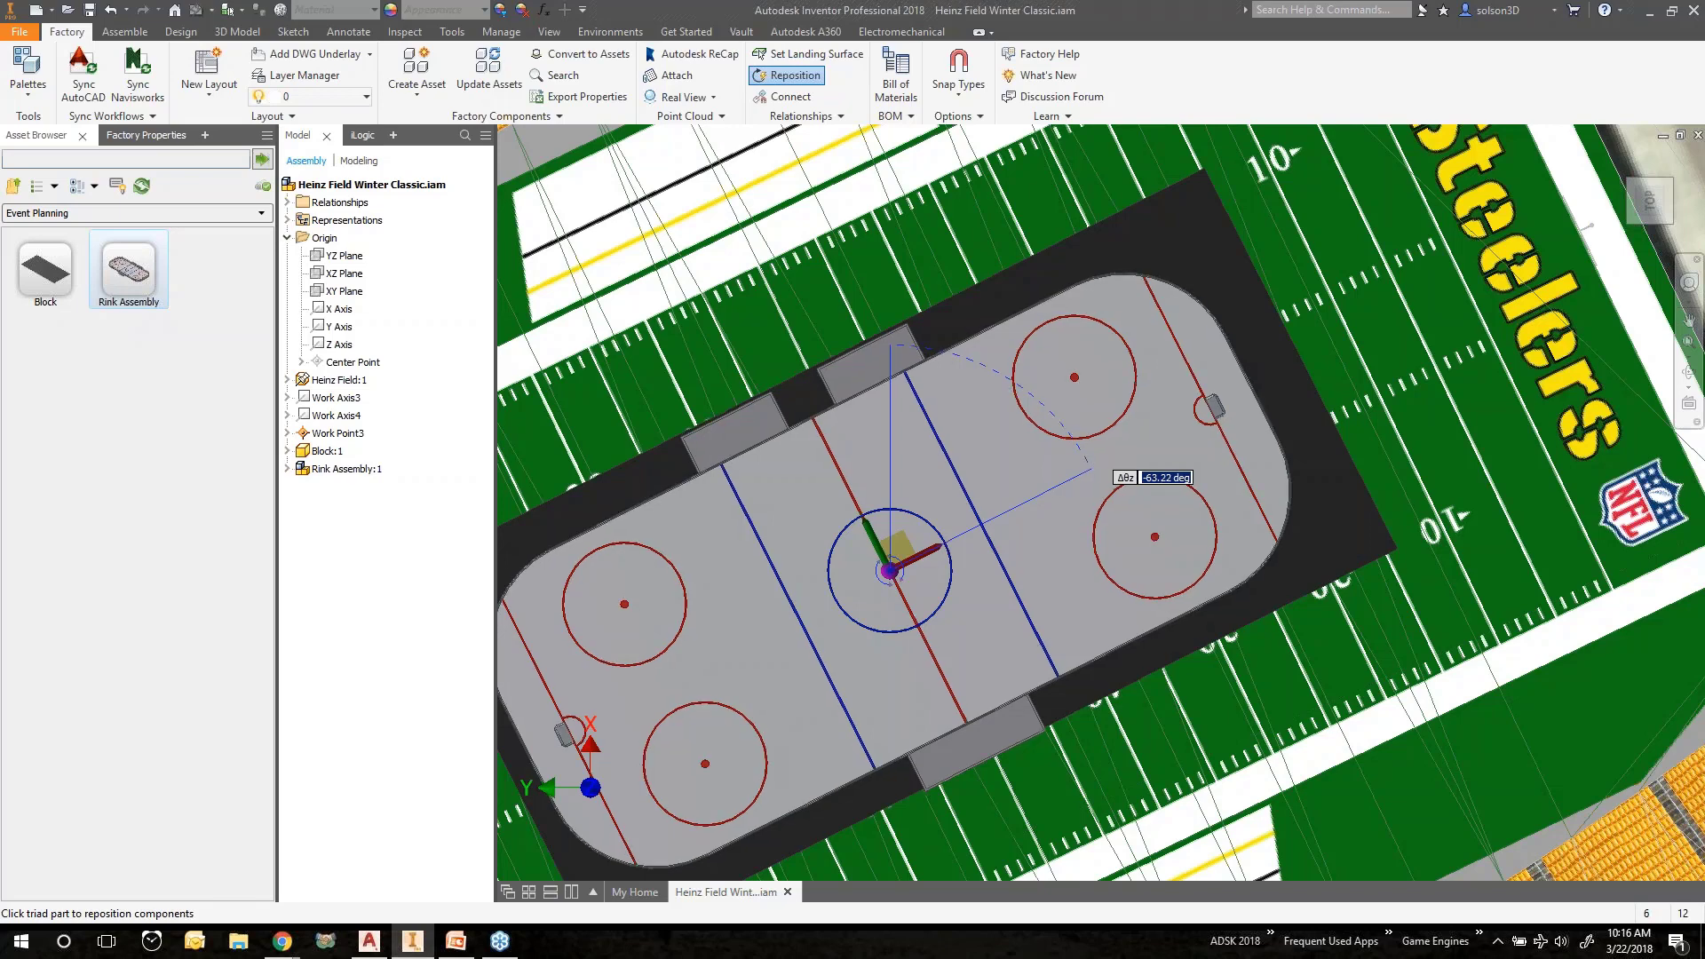
{"action": "left_click", "coordinate": [1090, 469]}
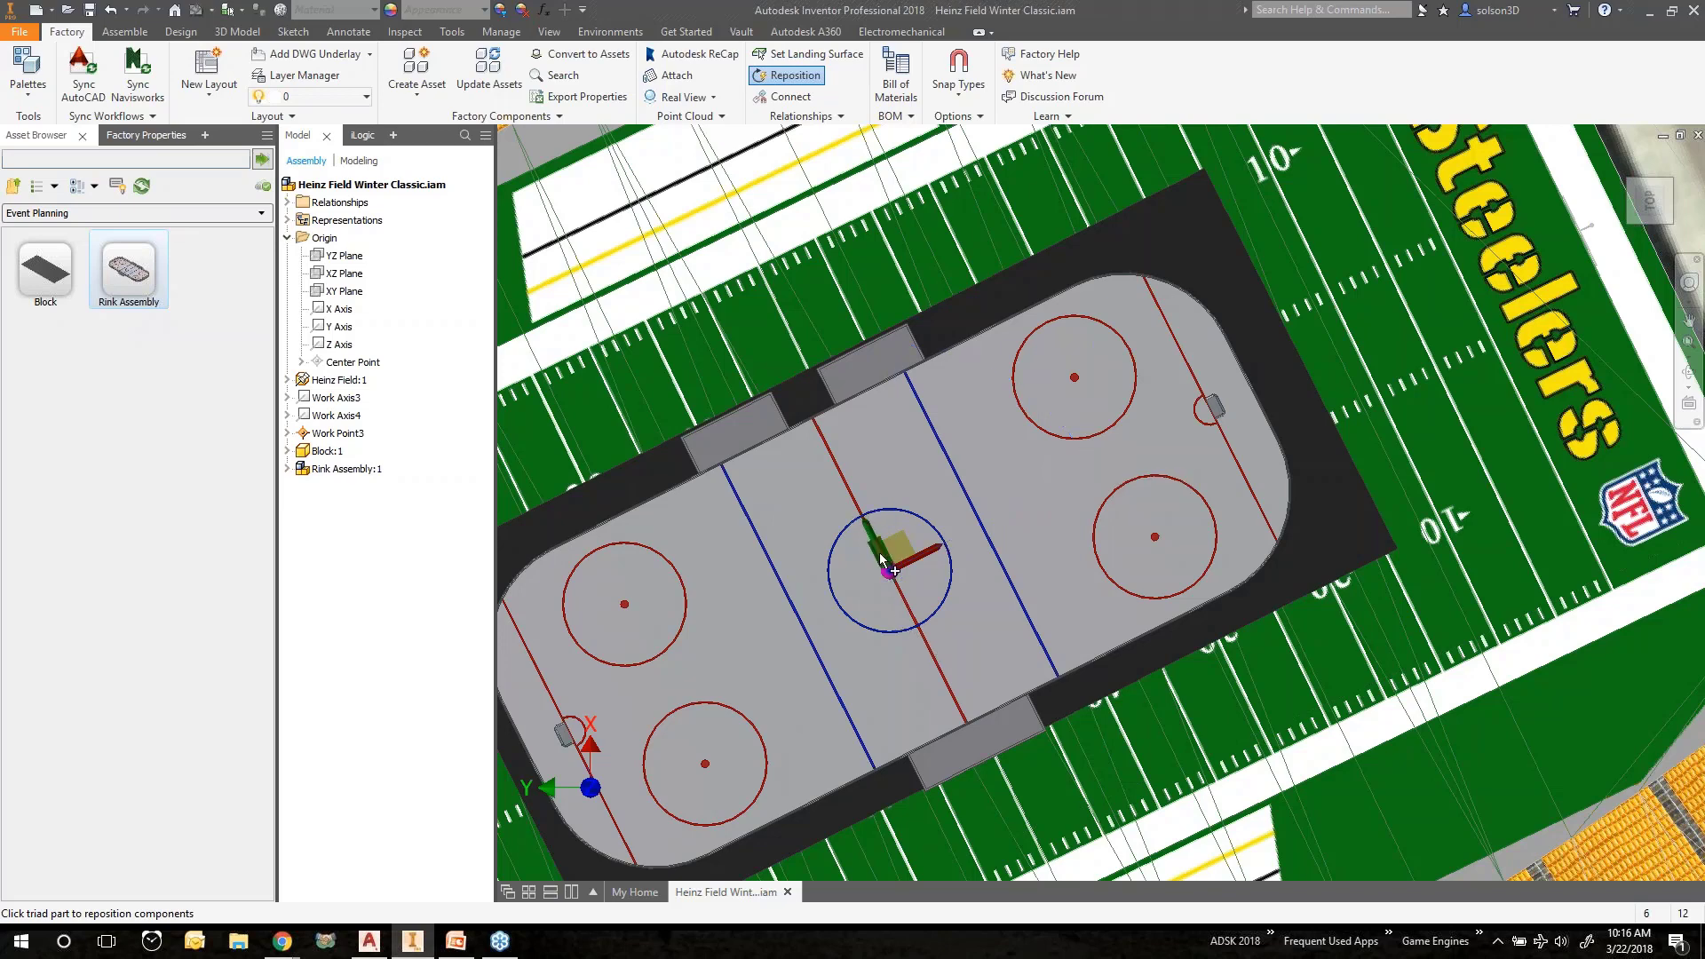
Finish repositioning the rink assembly and end asset placement without adding another rink.
{"action": "left_click_drag", "start_coordinate": [880, 556], "coordinate": [885, 559]}
{"action": "right_click", "coordinate": [923, 238]}
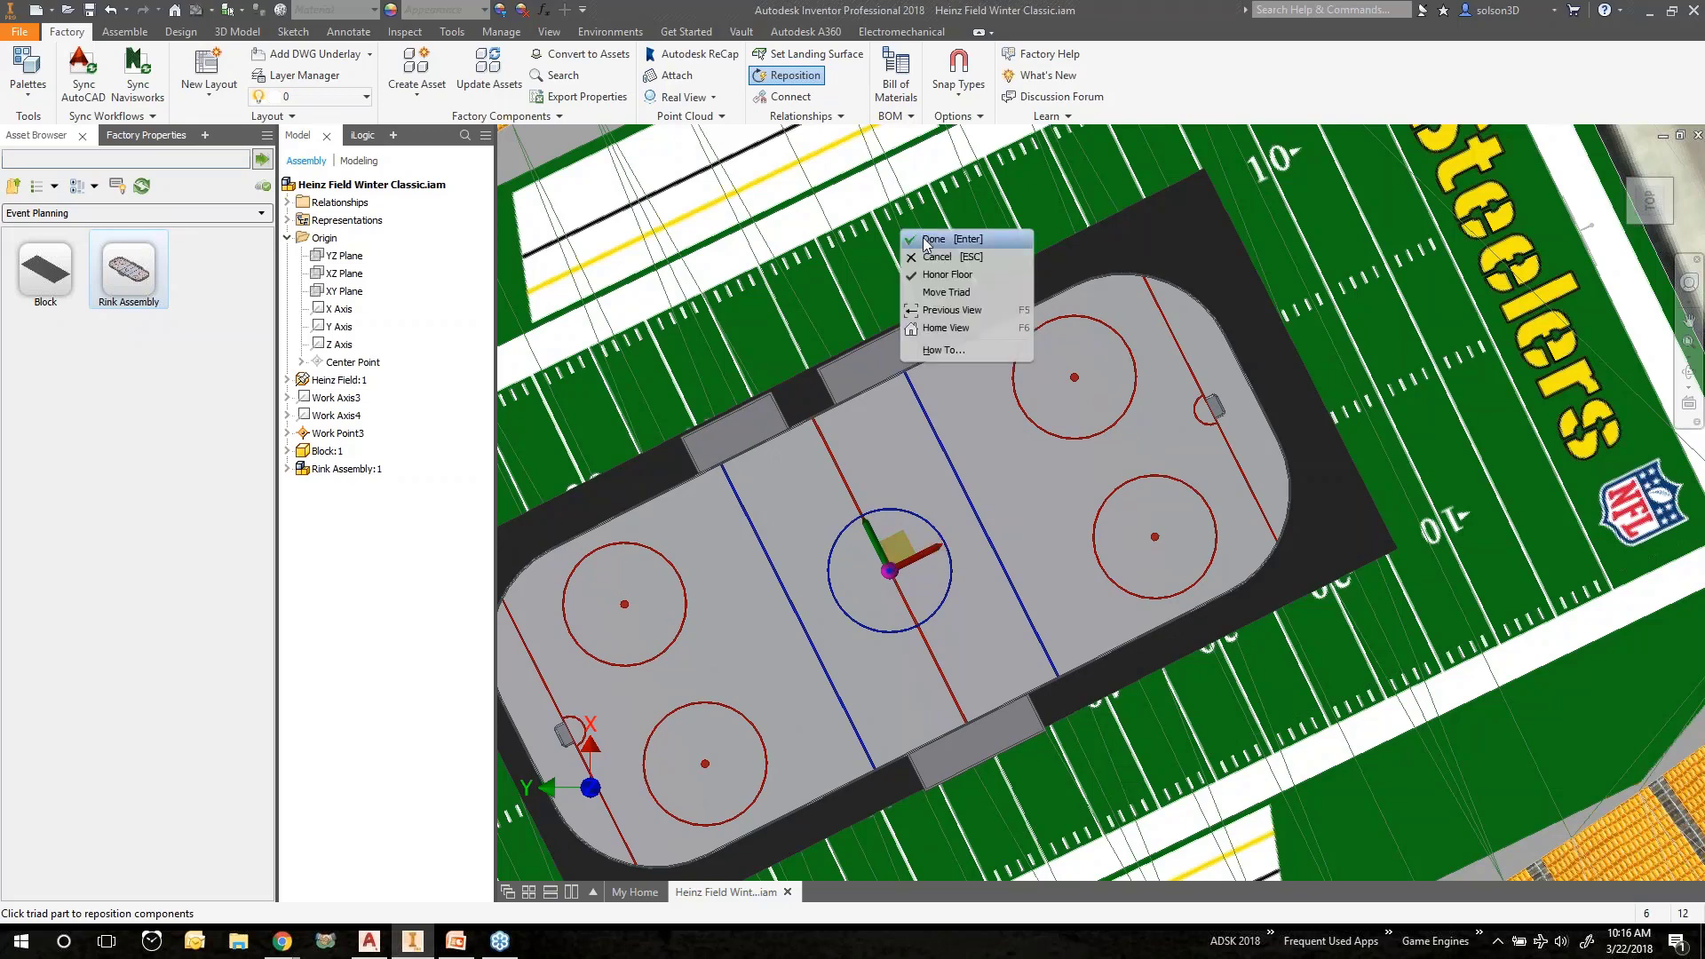
{"action": "left_click", "coordinate": [928, 239]}
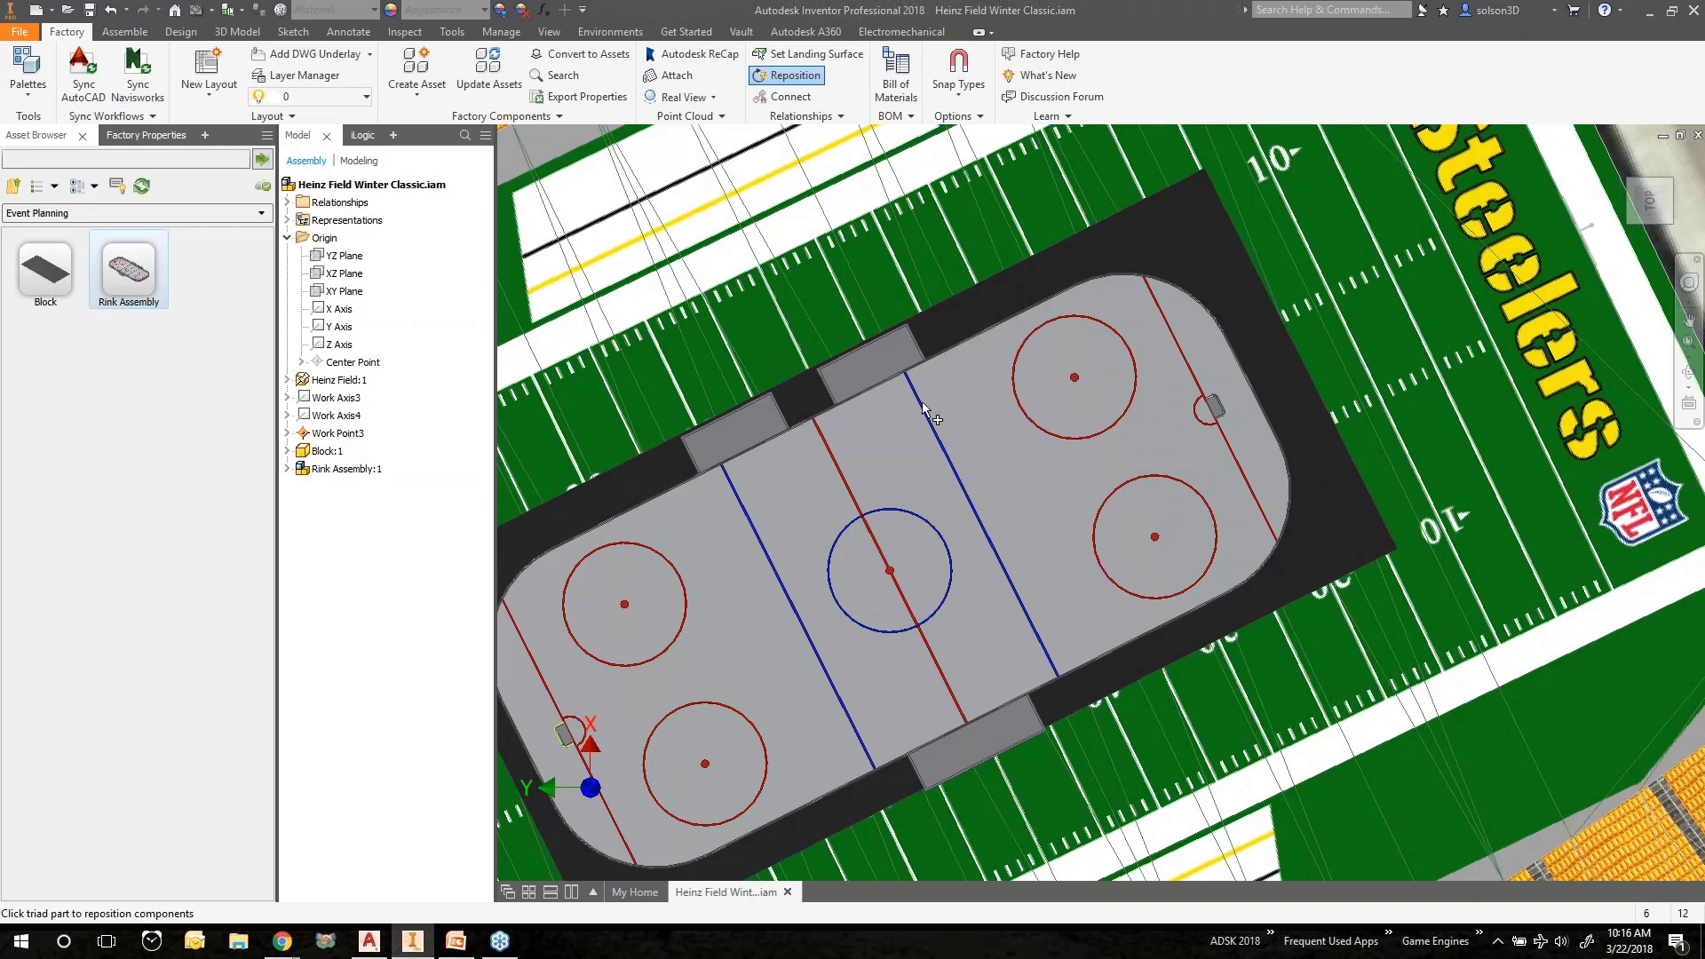
{"action": "left_click", "coordinate": [925, 469]}
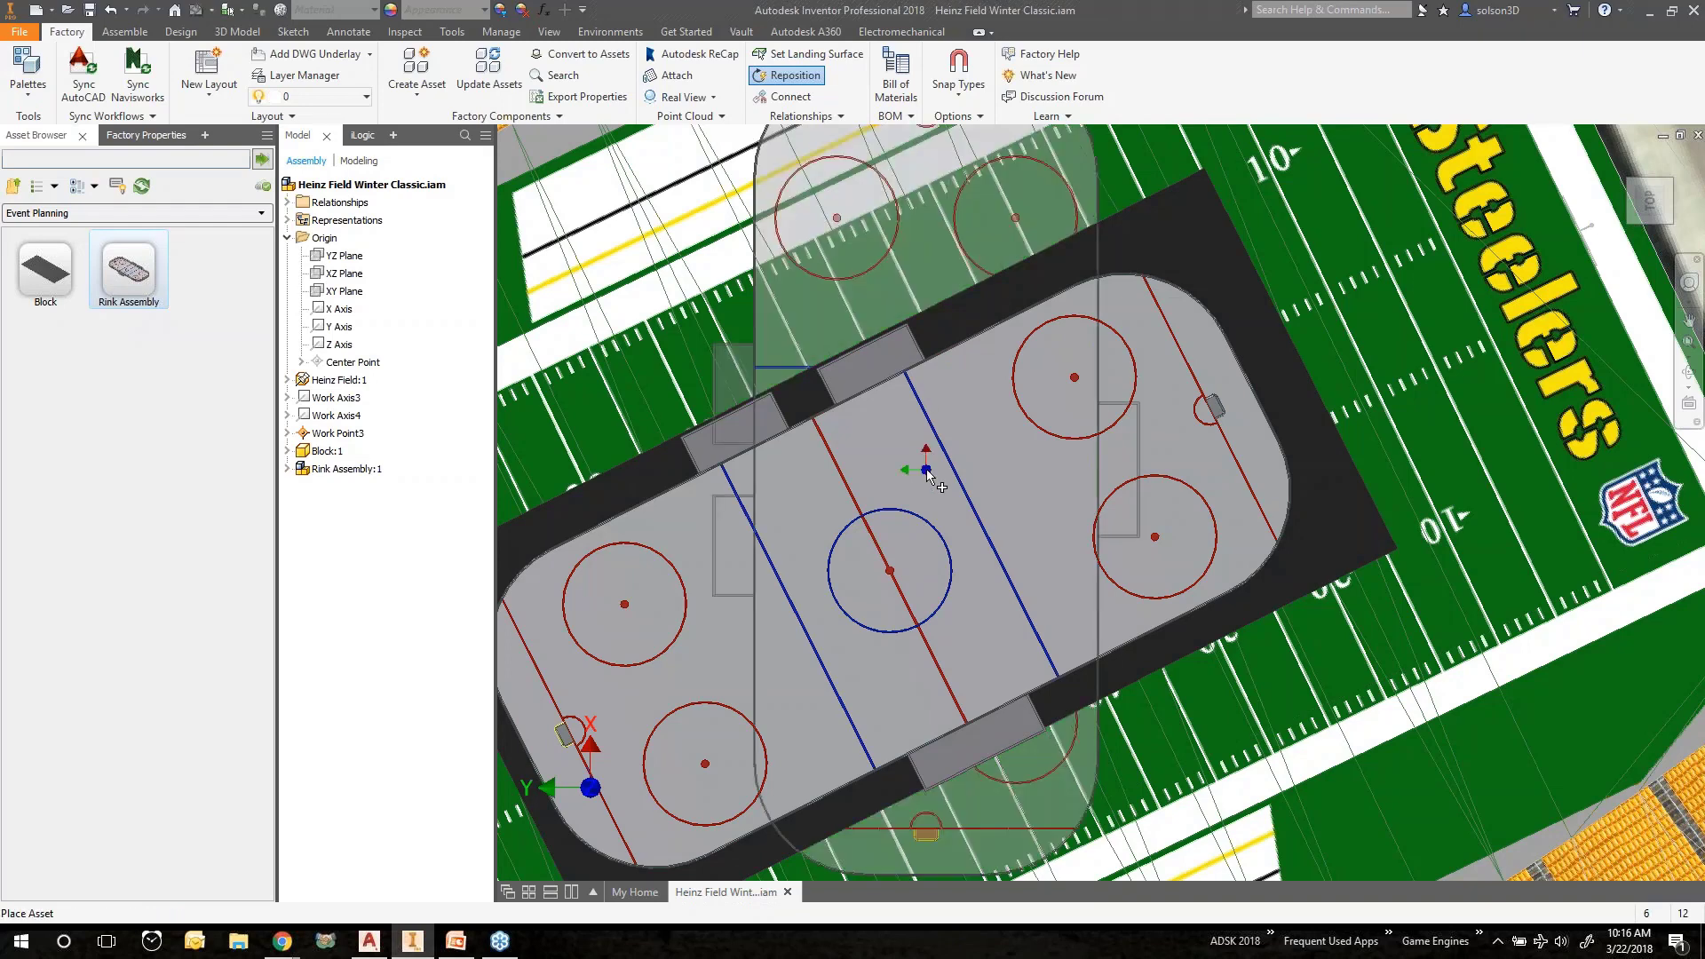
{"action": "scroll", "coordinate": [927, 473], "scroll_direction": "up", "scroll_amount": 5}
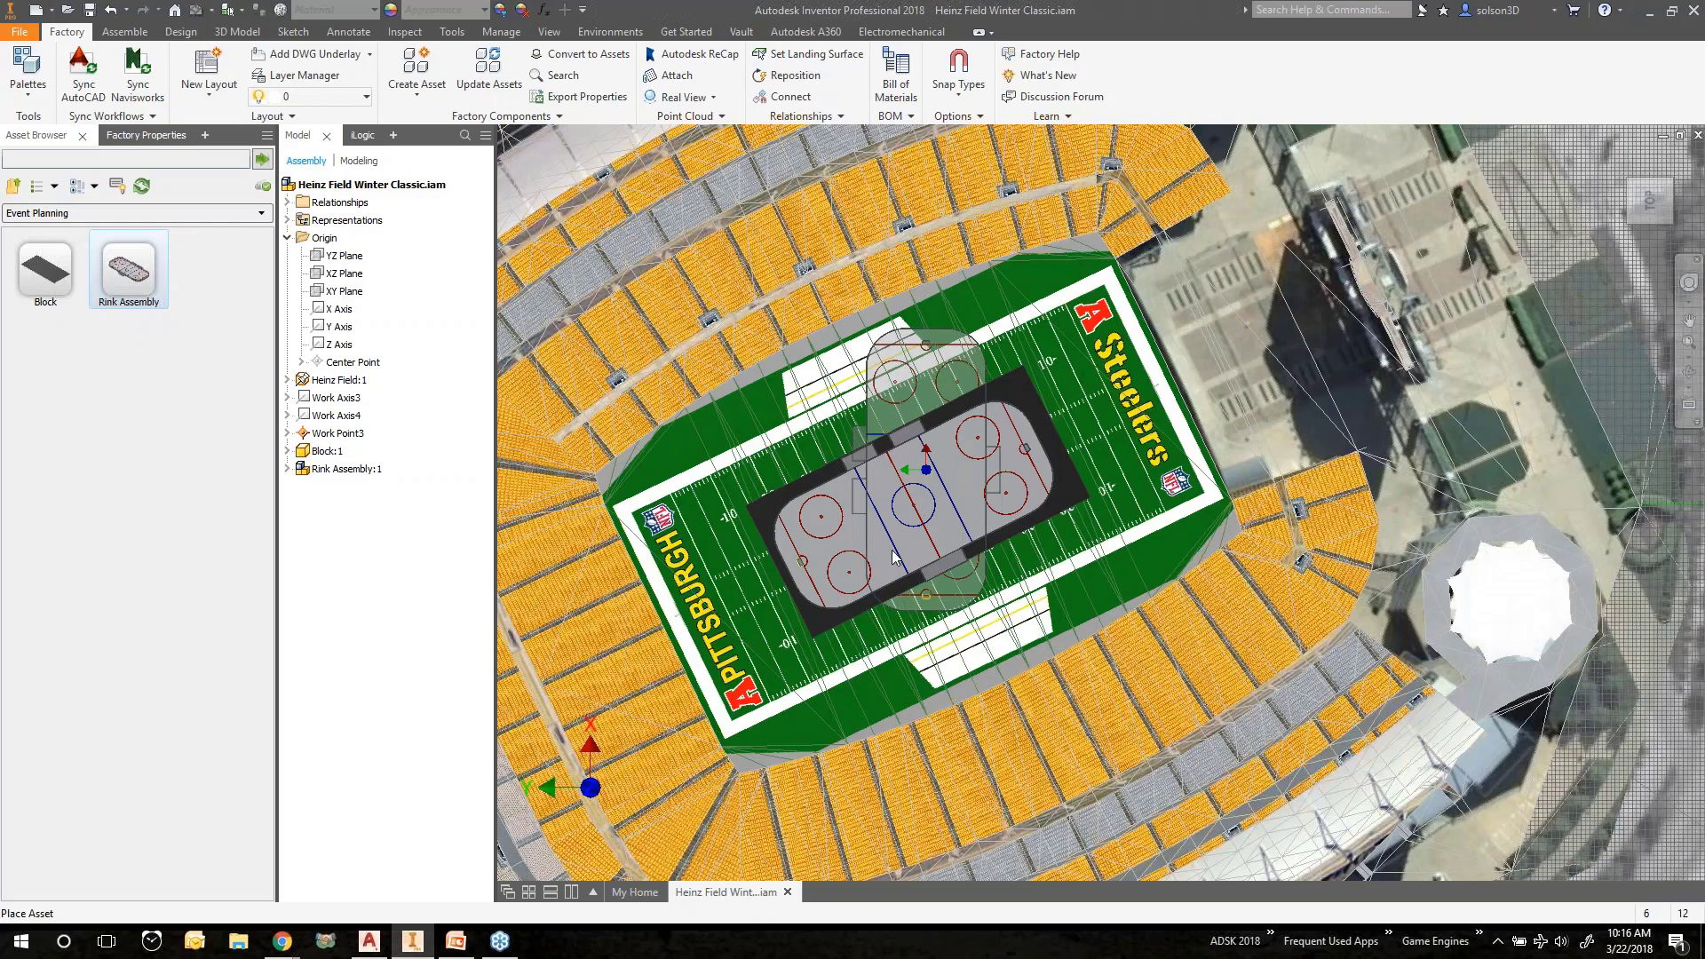
{"action": "key", "text": "Escape"}
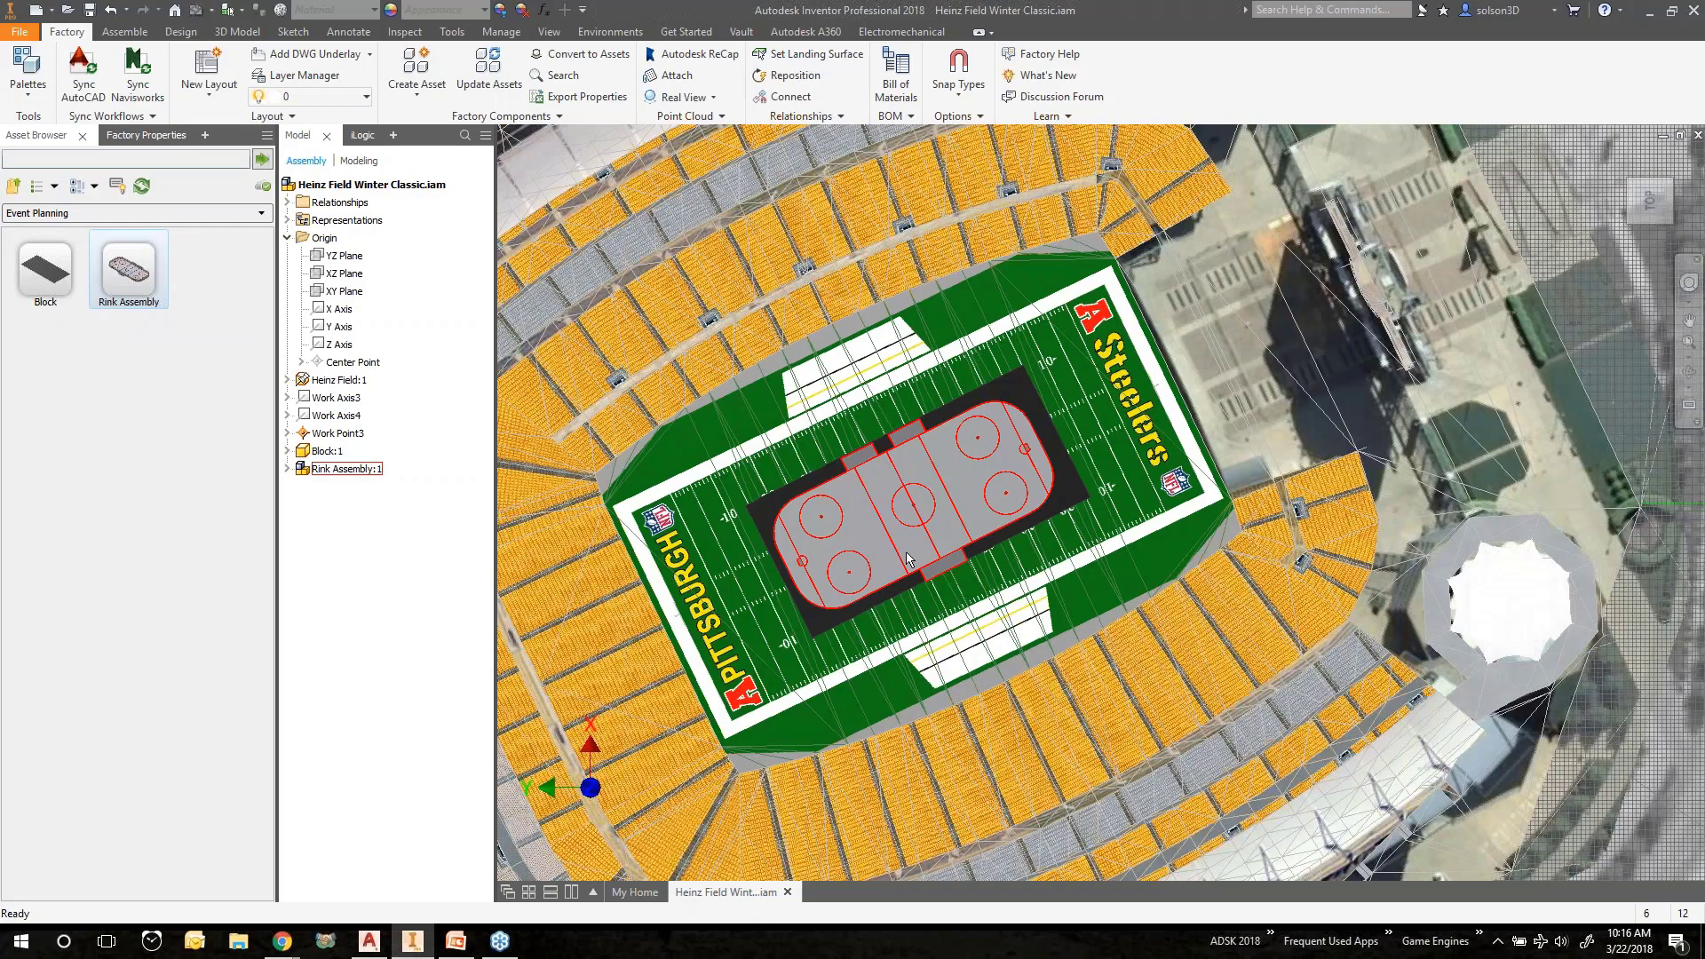
Inspect the rink on the field from an angled view and save the Heinz Field Winter Classic assembly.
{"action": "scroll", "coordinate": [929, 558], "scroll_direction": "up", "scroll_amount": 3}
{"action": "middle_click_drag", "start_coordinate": [929, 560], "coordinate": [921, 426], "text": "shift"}
{"action": "scroll", "coordinate": [912, 493], "scroll_direction": "down", "scroll_amount": 5}
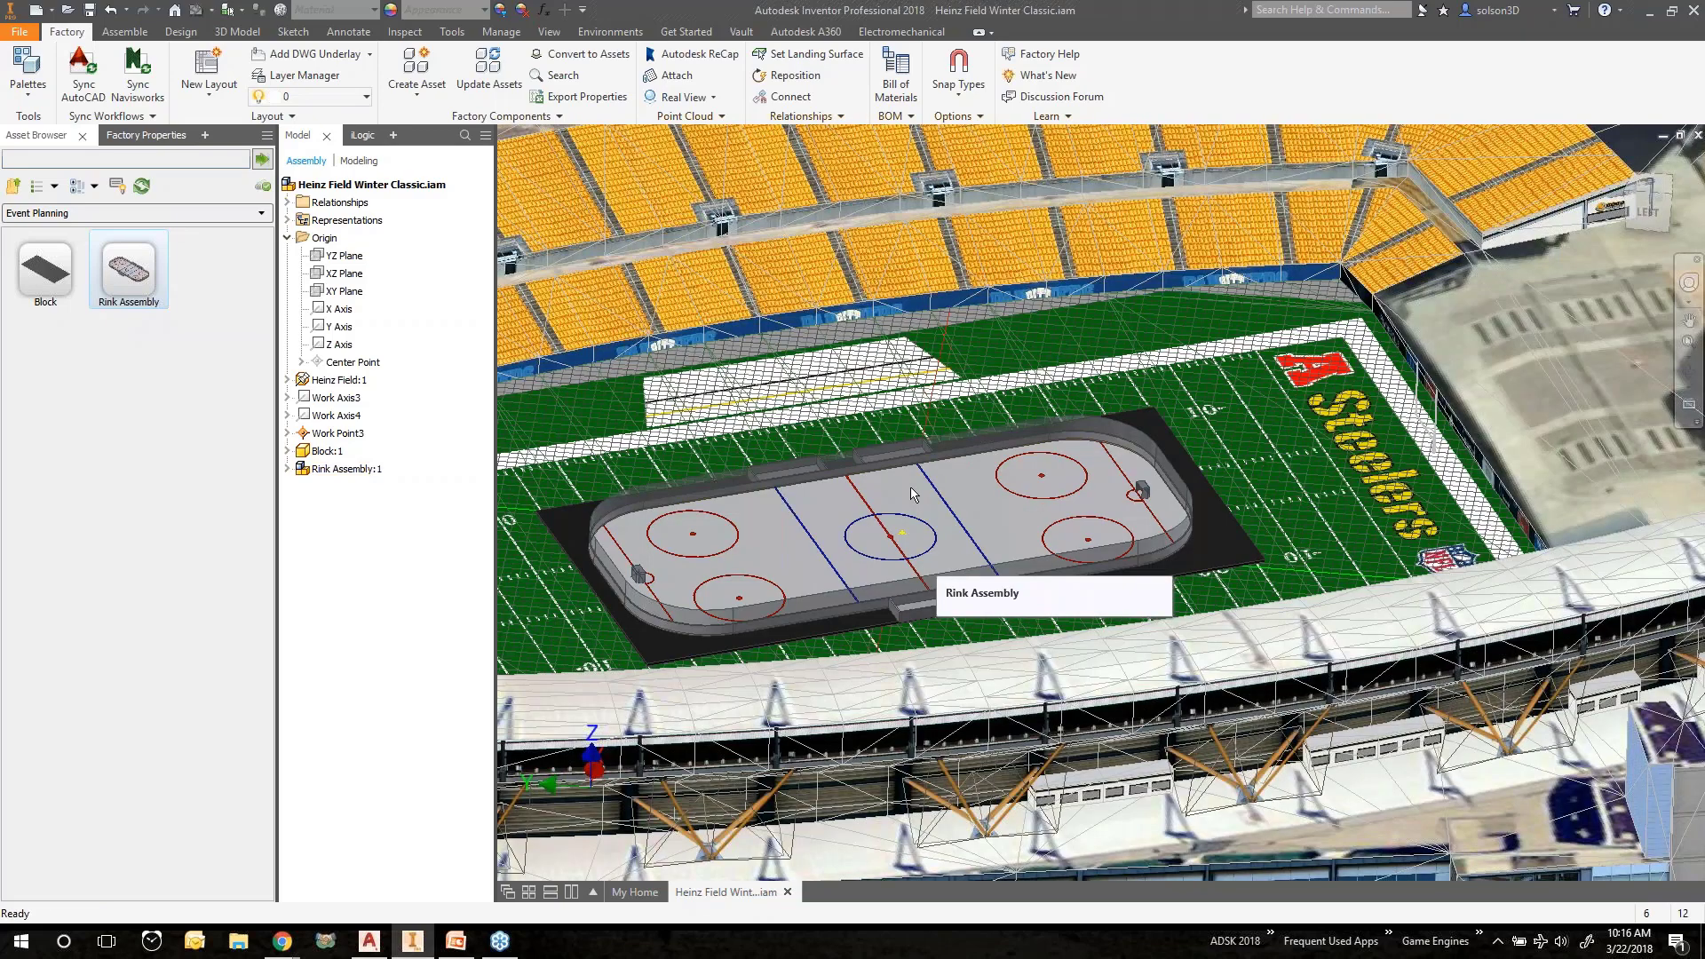
{"action": "middle_click_drag", "start_coordinate": [912, 493], "coordinate": [967, 499], "text": "shift"}
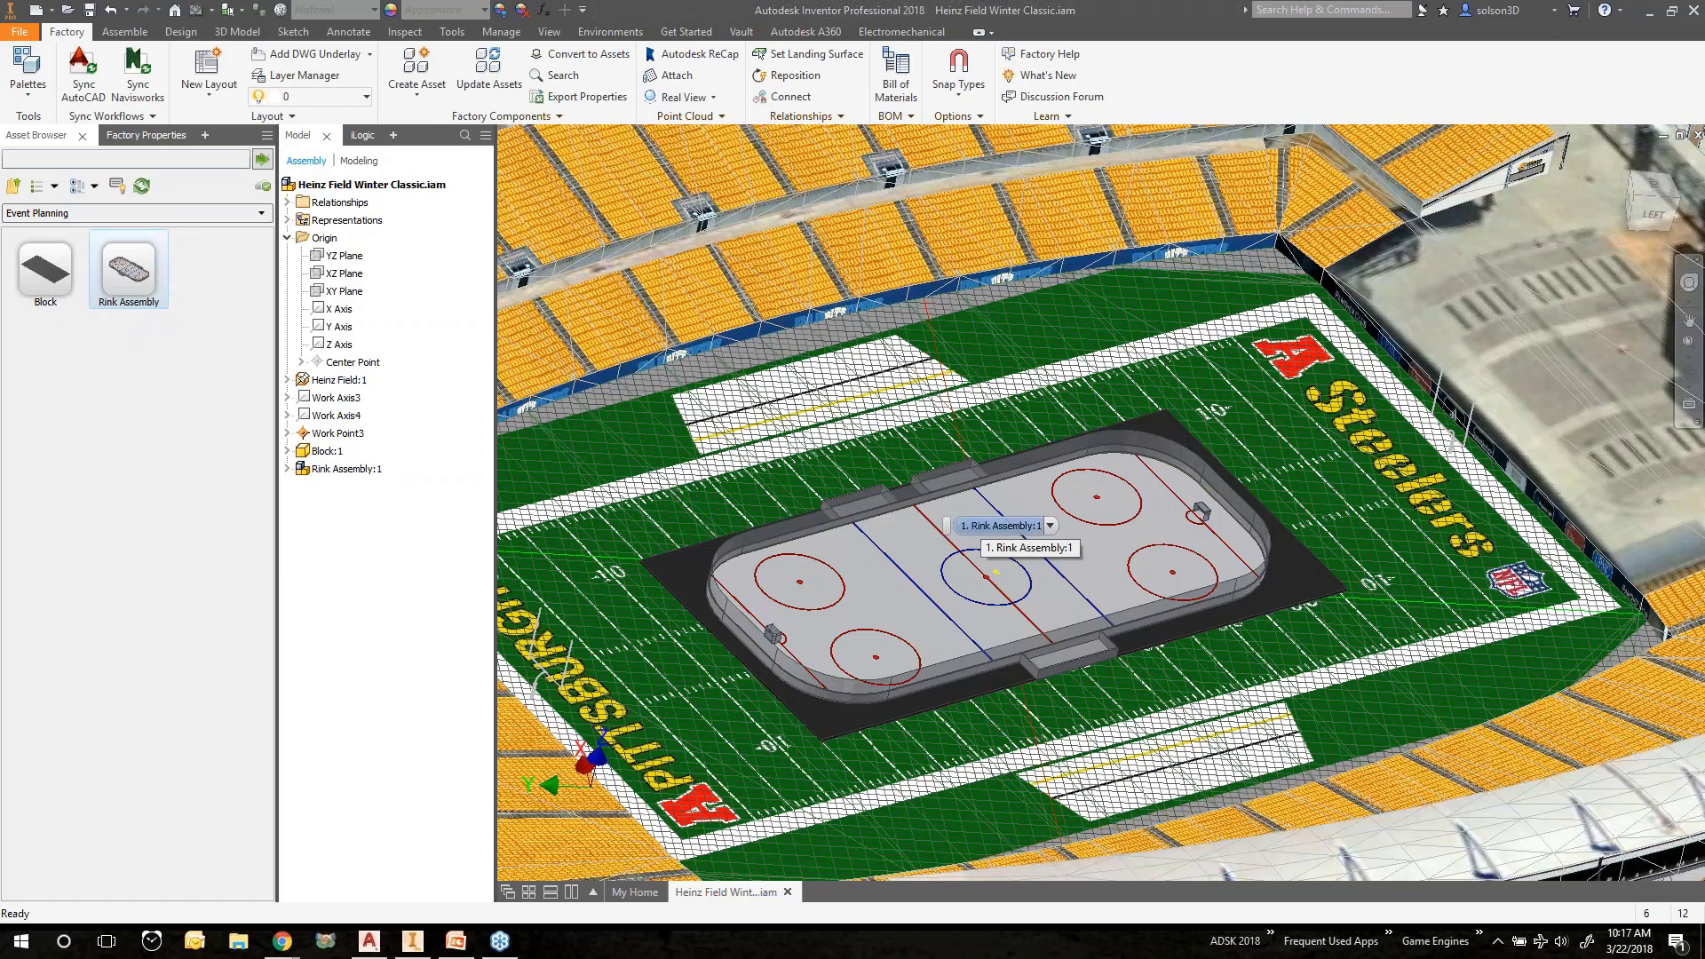
{"action": "key", "text": "ctrl+s"}
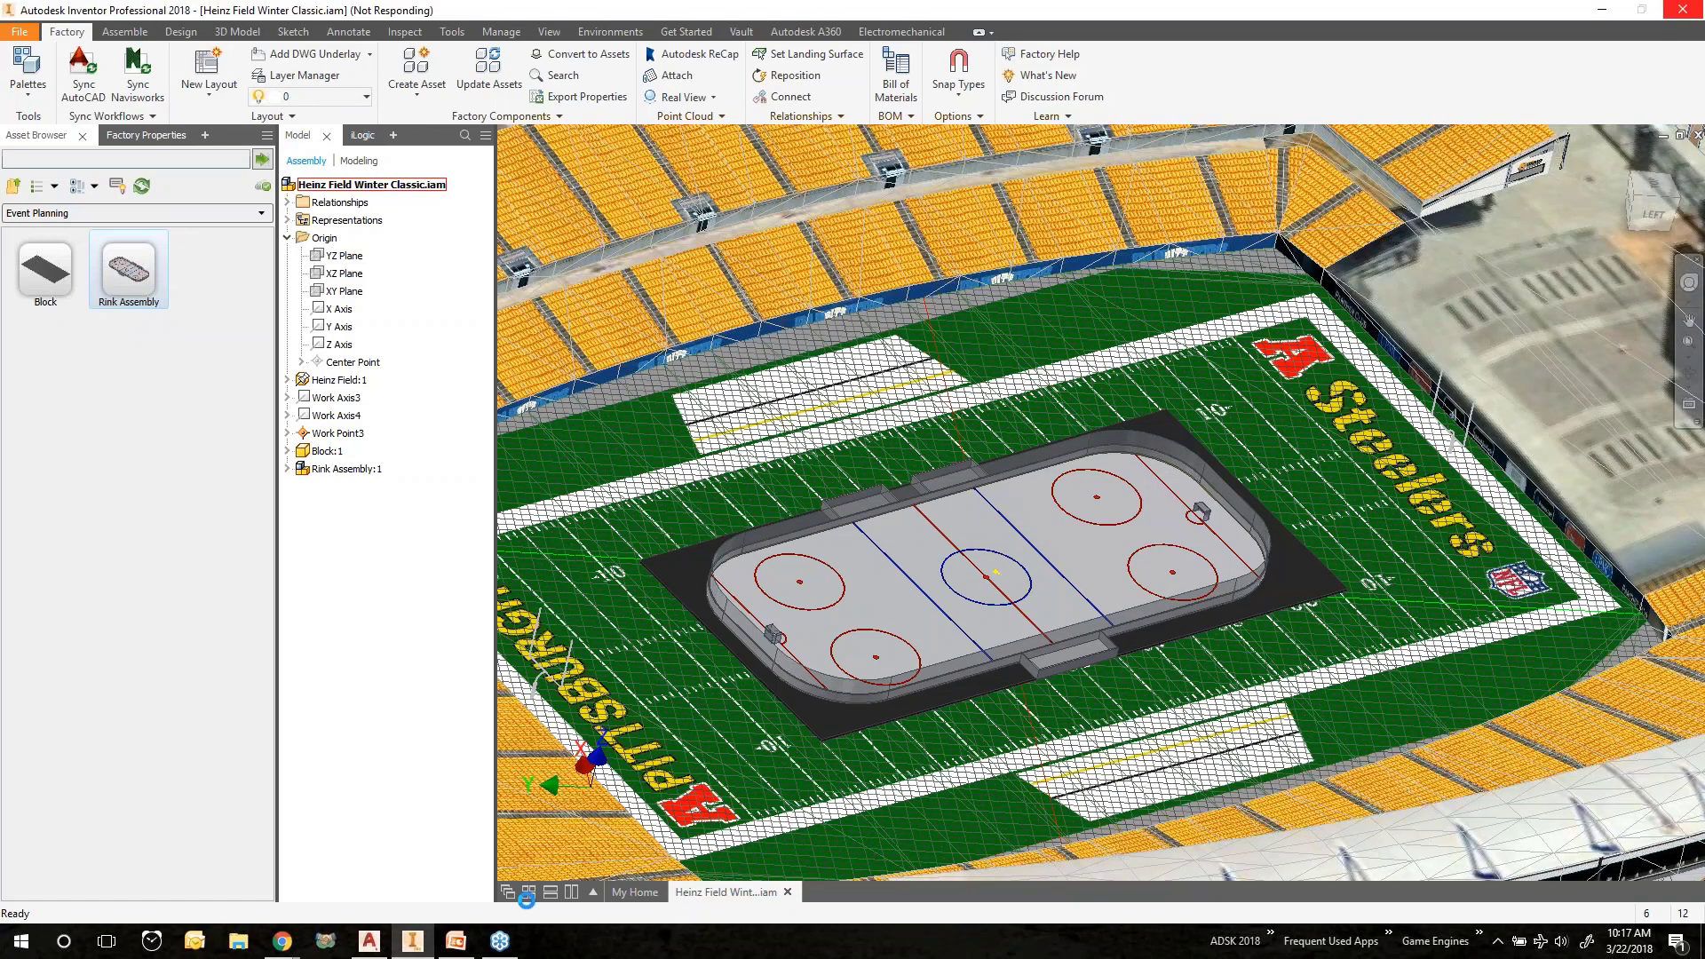
Switch to AutoCAD Architecture, open the recent Retail Floor Plan drawing and examine its overall layout.
{"action": "left_click", "coordinate": [376, 943]}
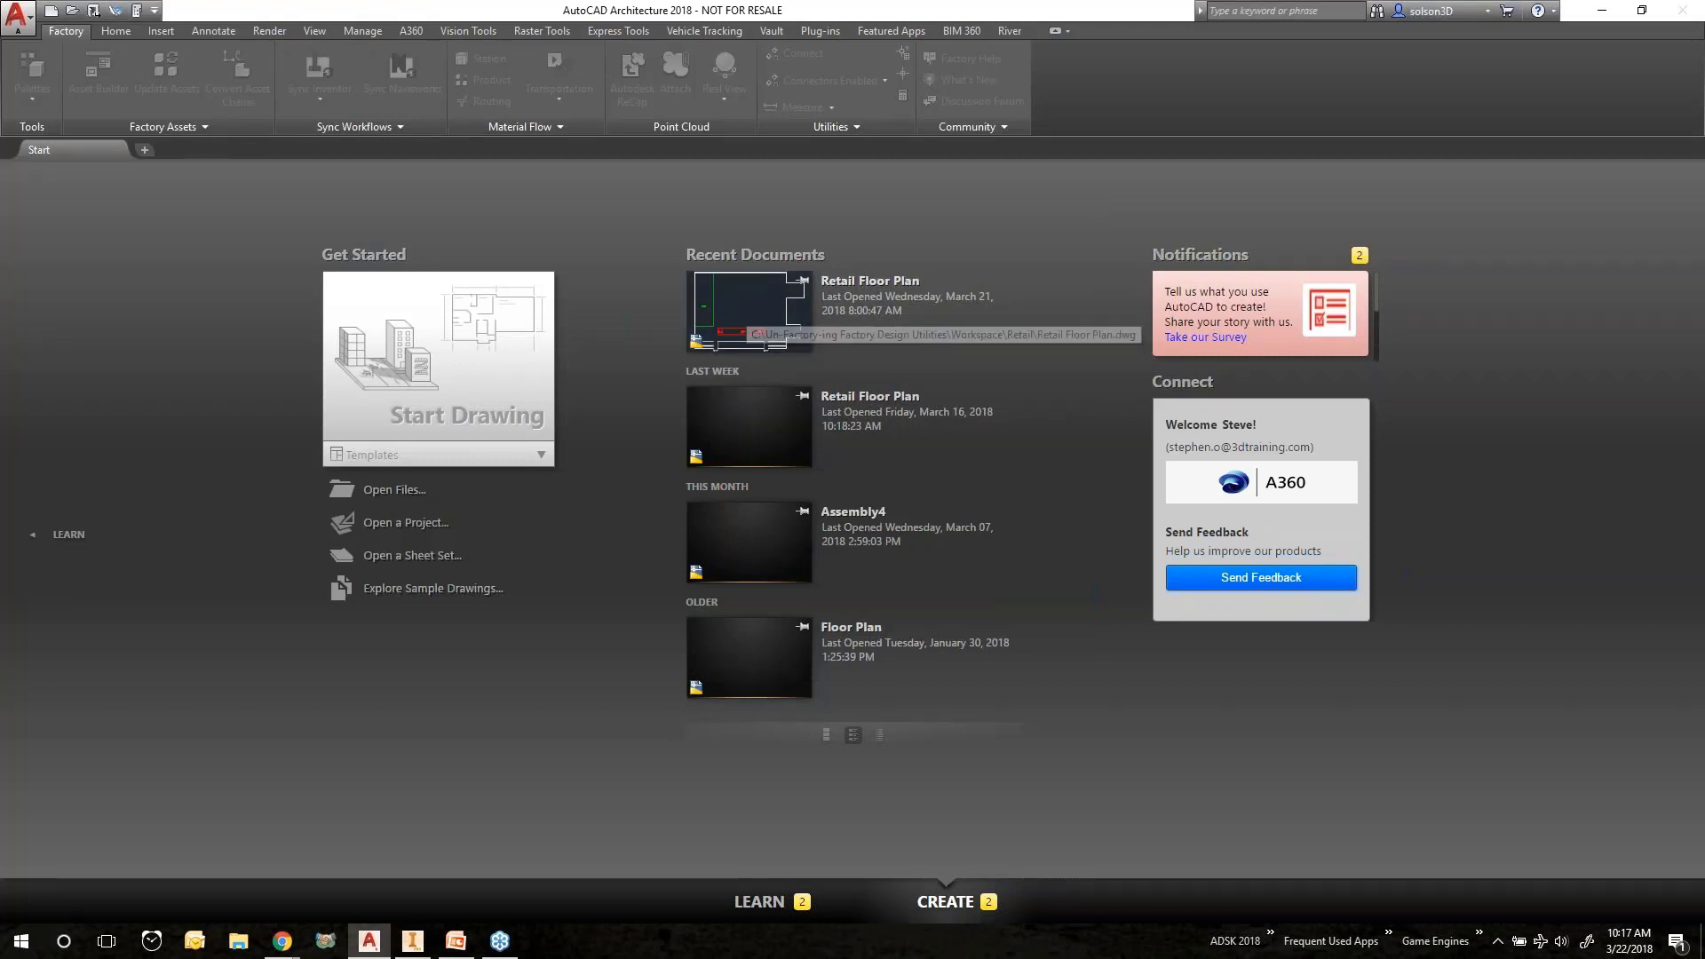
{"action": "left_click", "coordinate": [745, 320]}
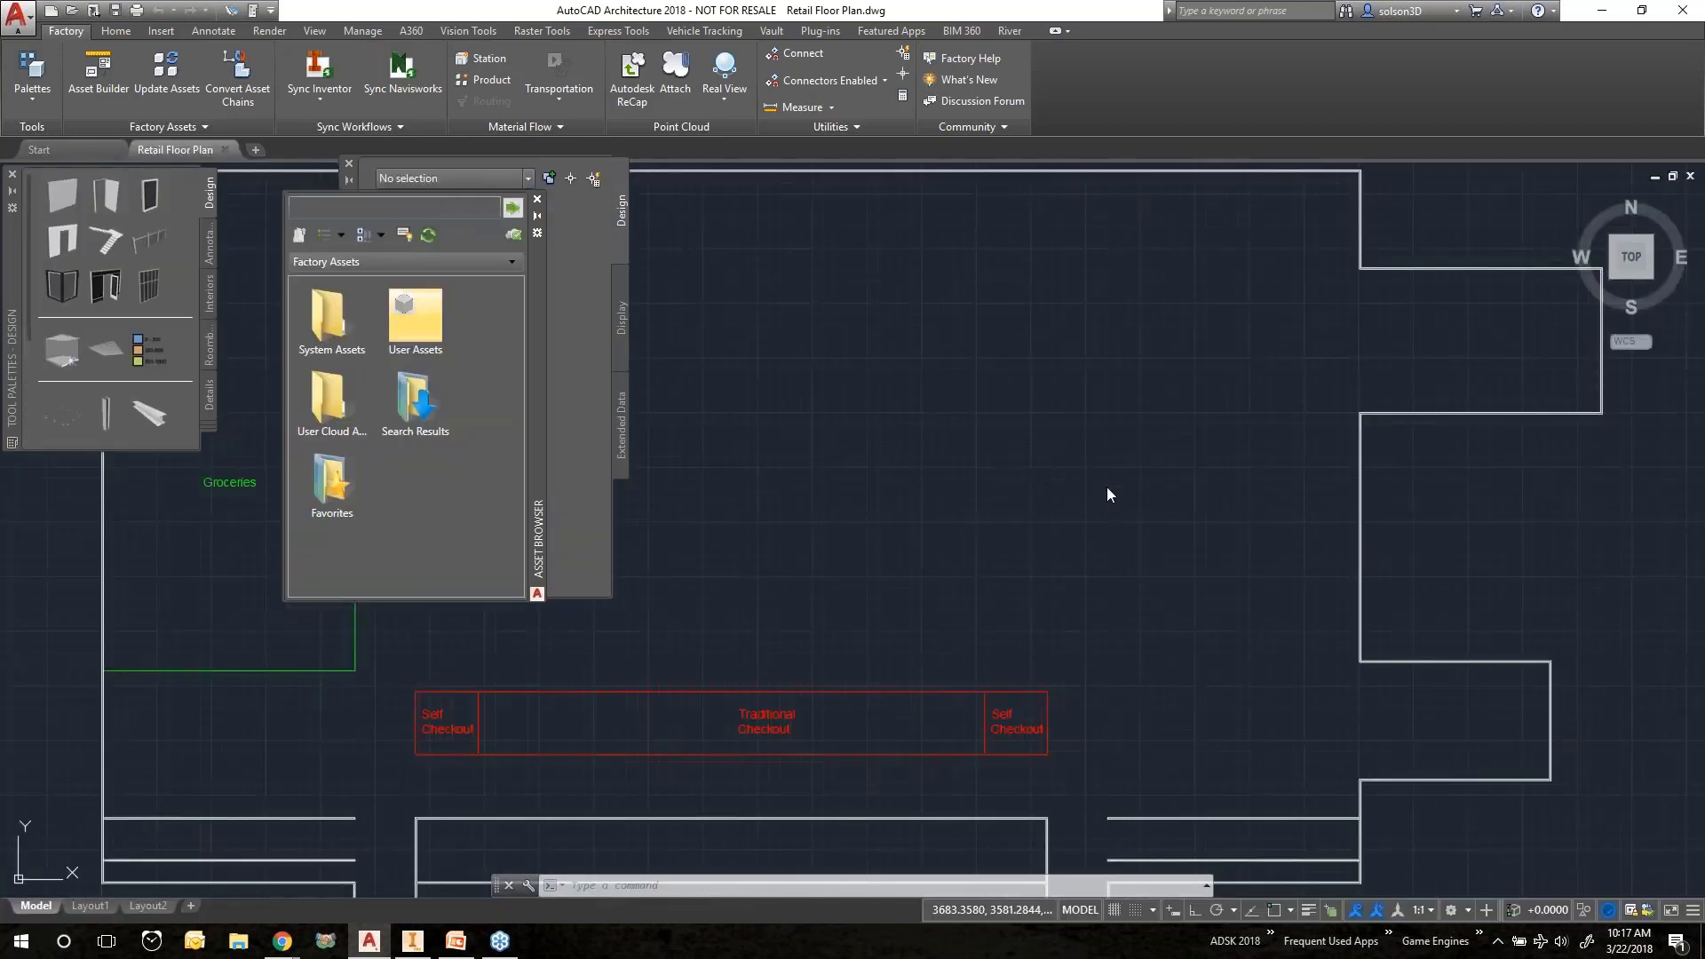
{"action": "scroll", "coordinate": [1095, 483], "scroll_direction": "up", "scroll_amount": 2}
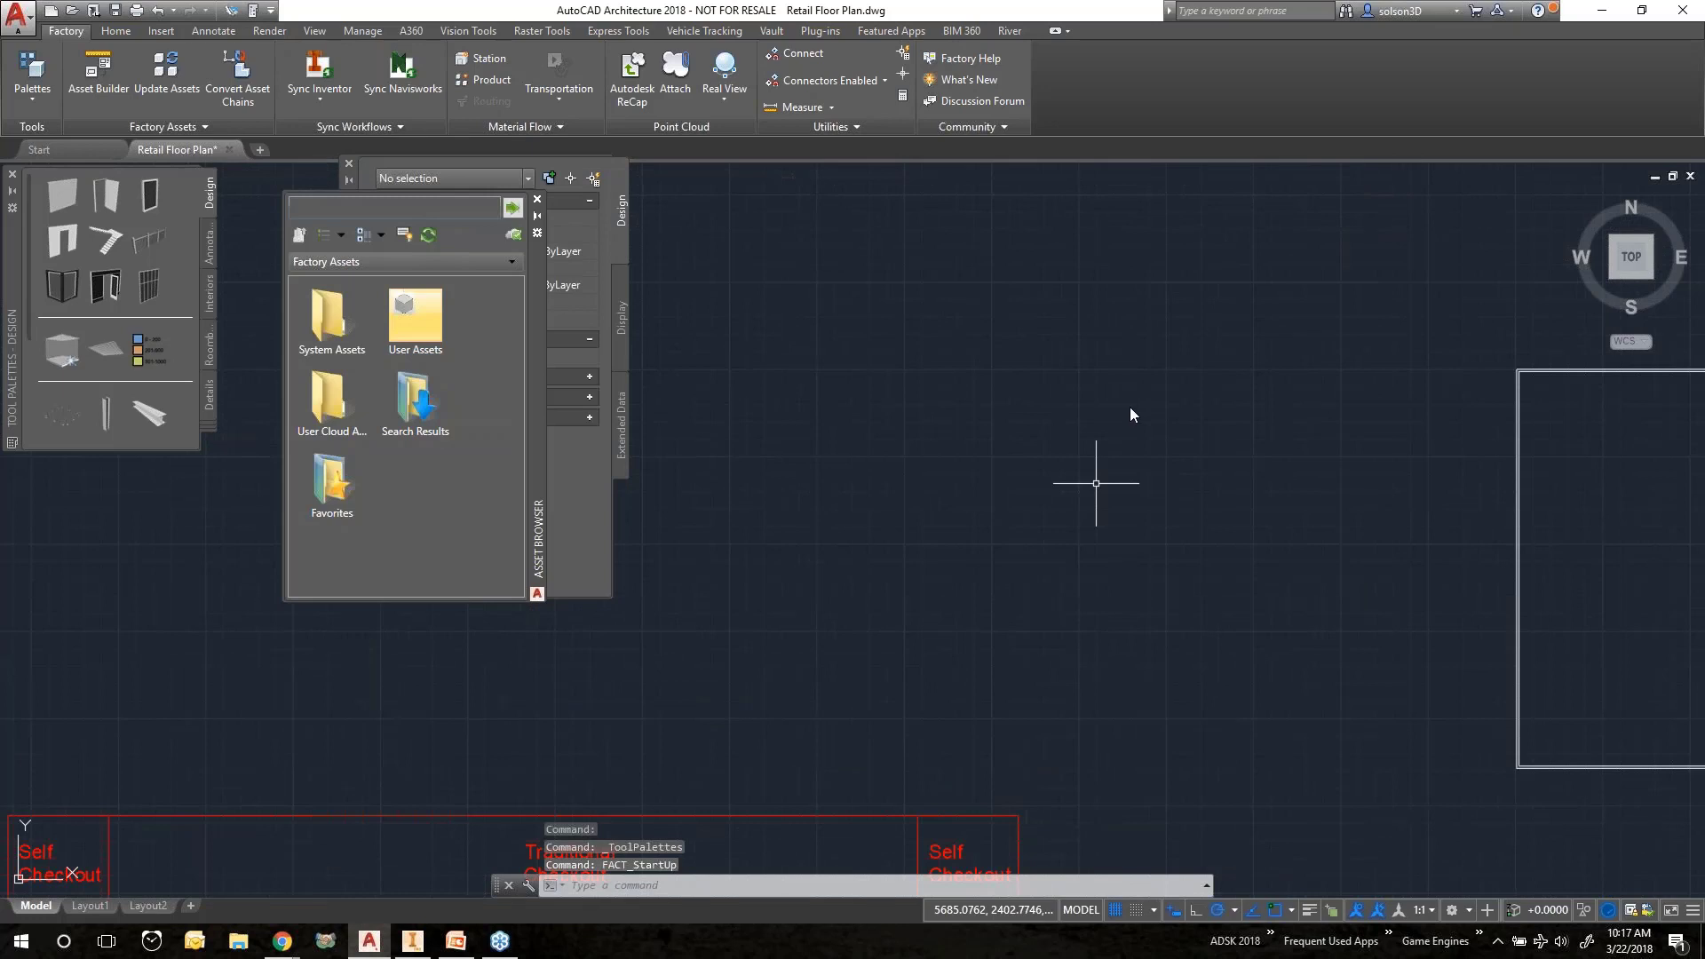
{"action": "scroll", "coordinate": [1126, 413], "scroll_direction": "down", "scroll_amount": 2}
{"action": "middle_click_drag", "start_coordinate": [1119, 417], "coordinate": [1306, 389]}
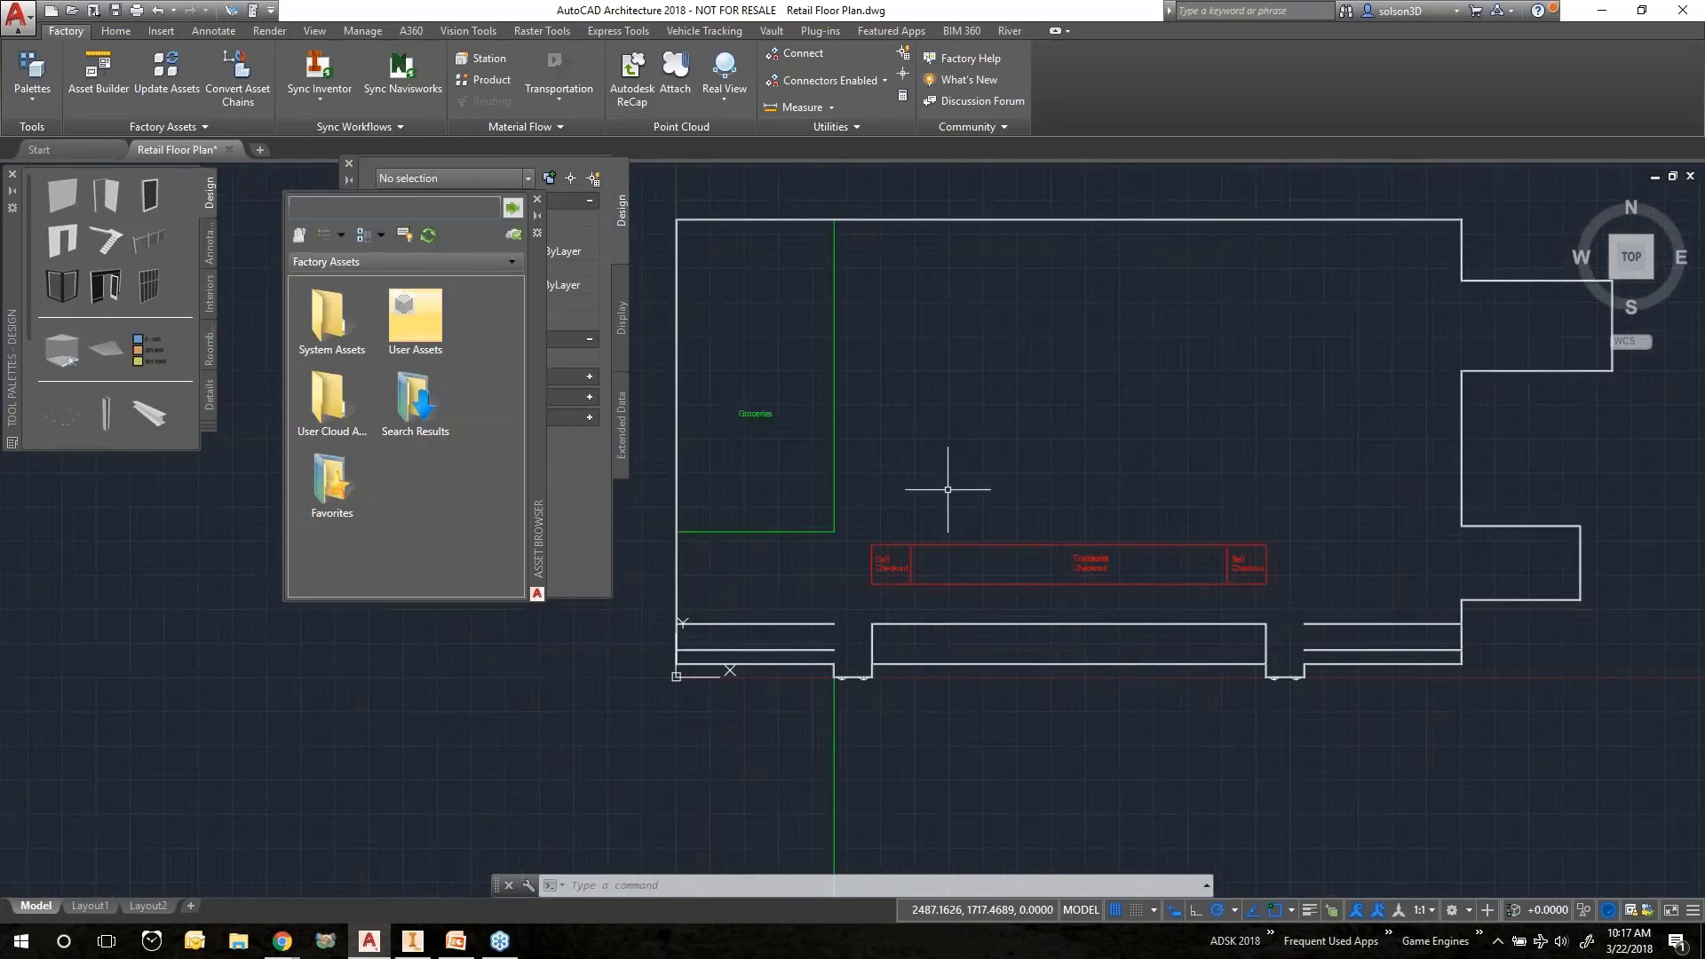
{"action": "scroll", "coordinate": [1049, 500], "scroll_direction": "up", "scroll_amount": 1}
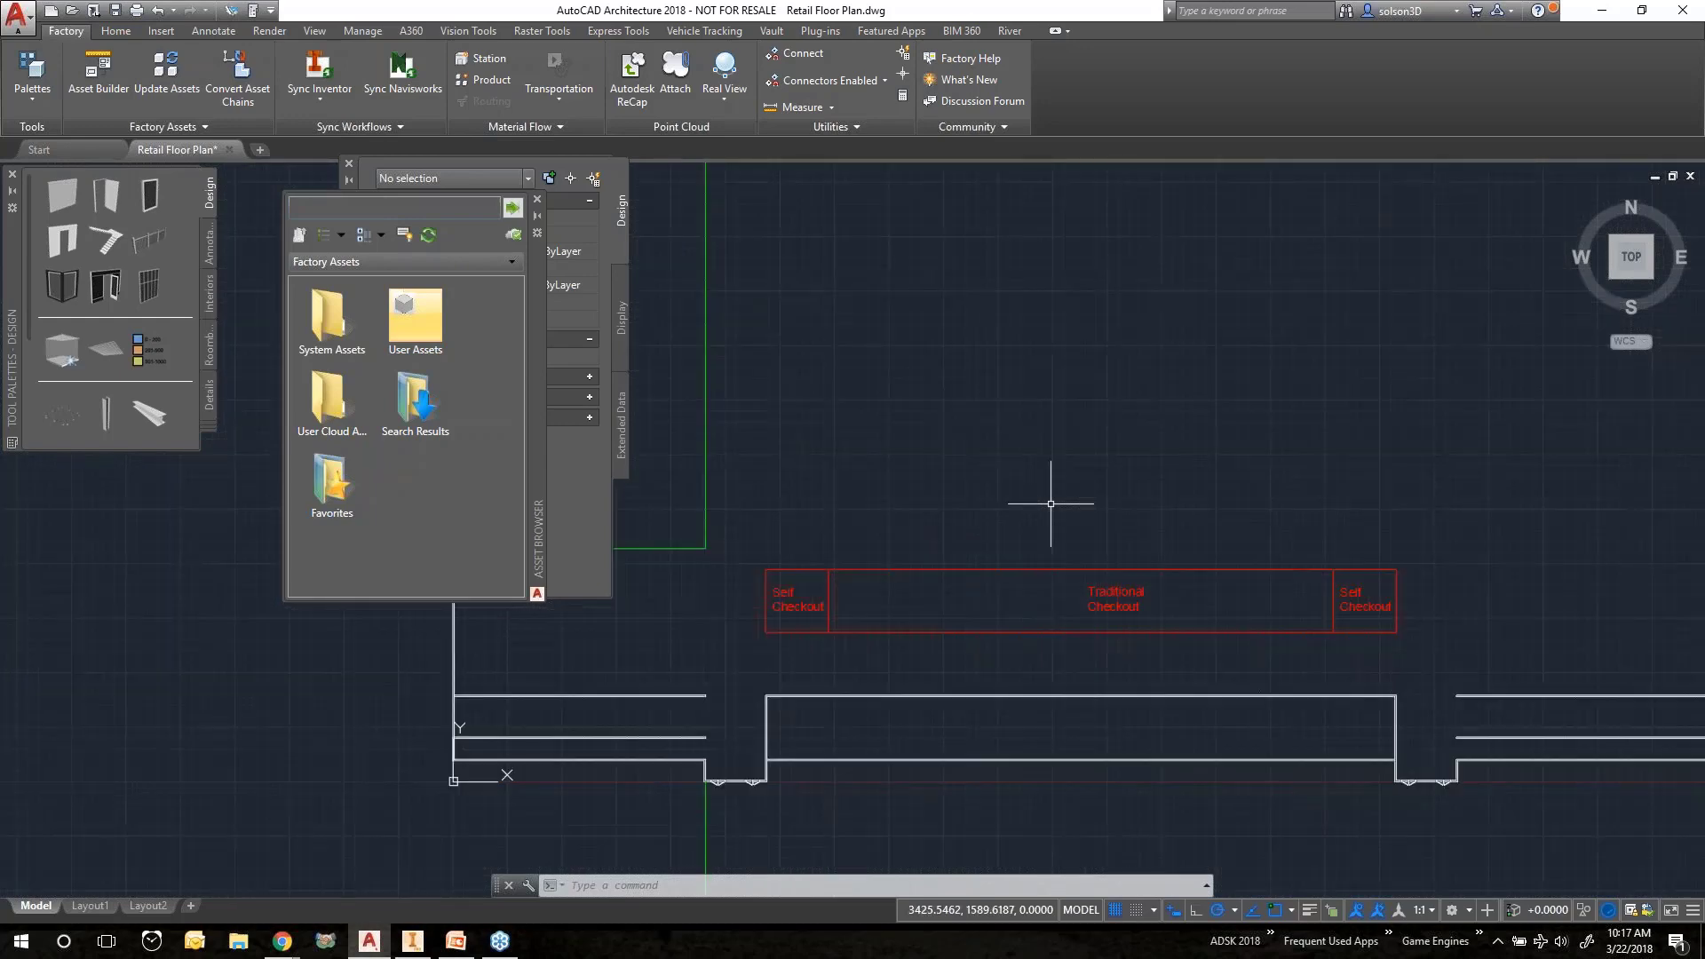
{"action": "scroll", "coordinate": [1051, 494], "scroll_direction": "down", "scroll_amount": 2}
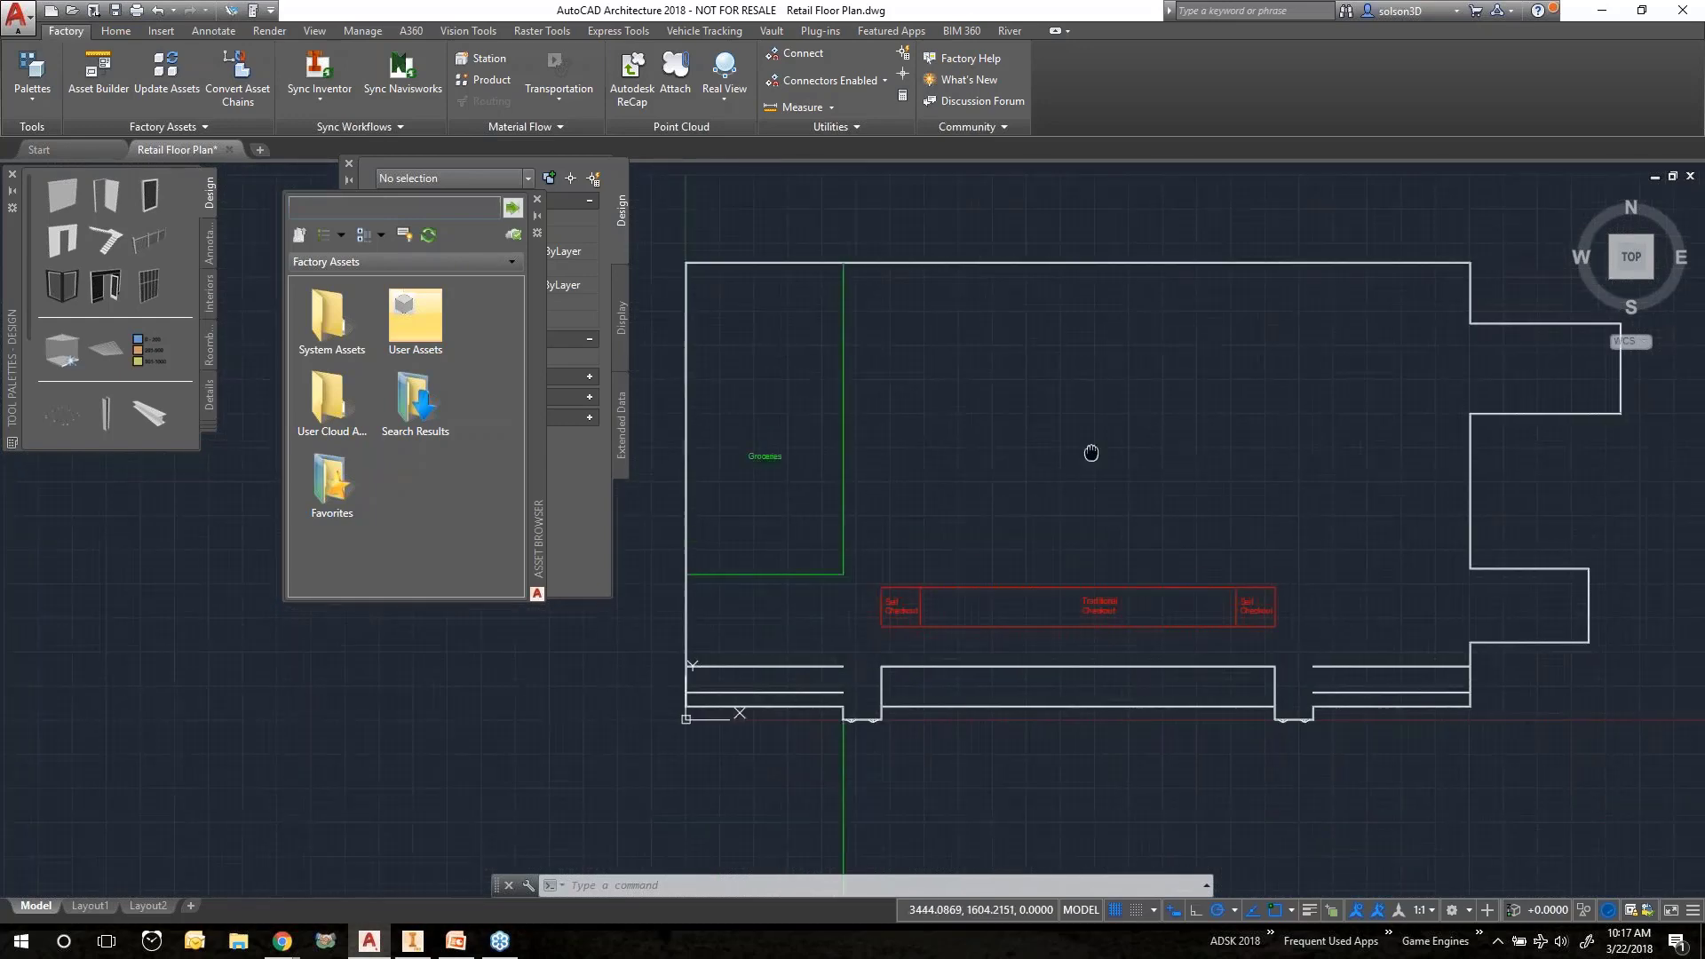
{"action": "middle_click_drag", "start_coordinate": [1092, 457], "coordinate": [1091, 456]}
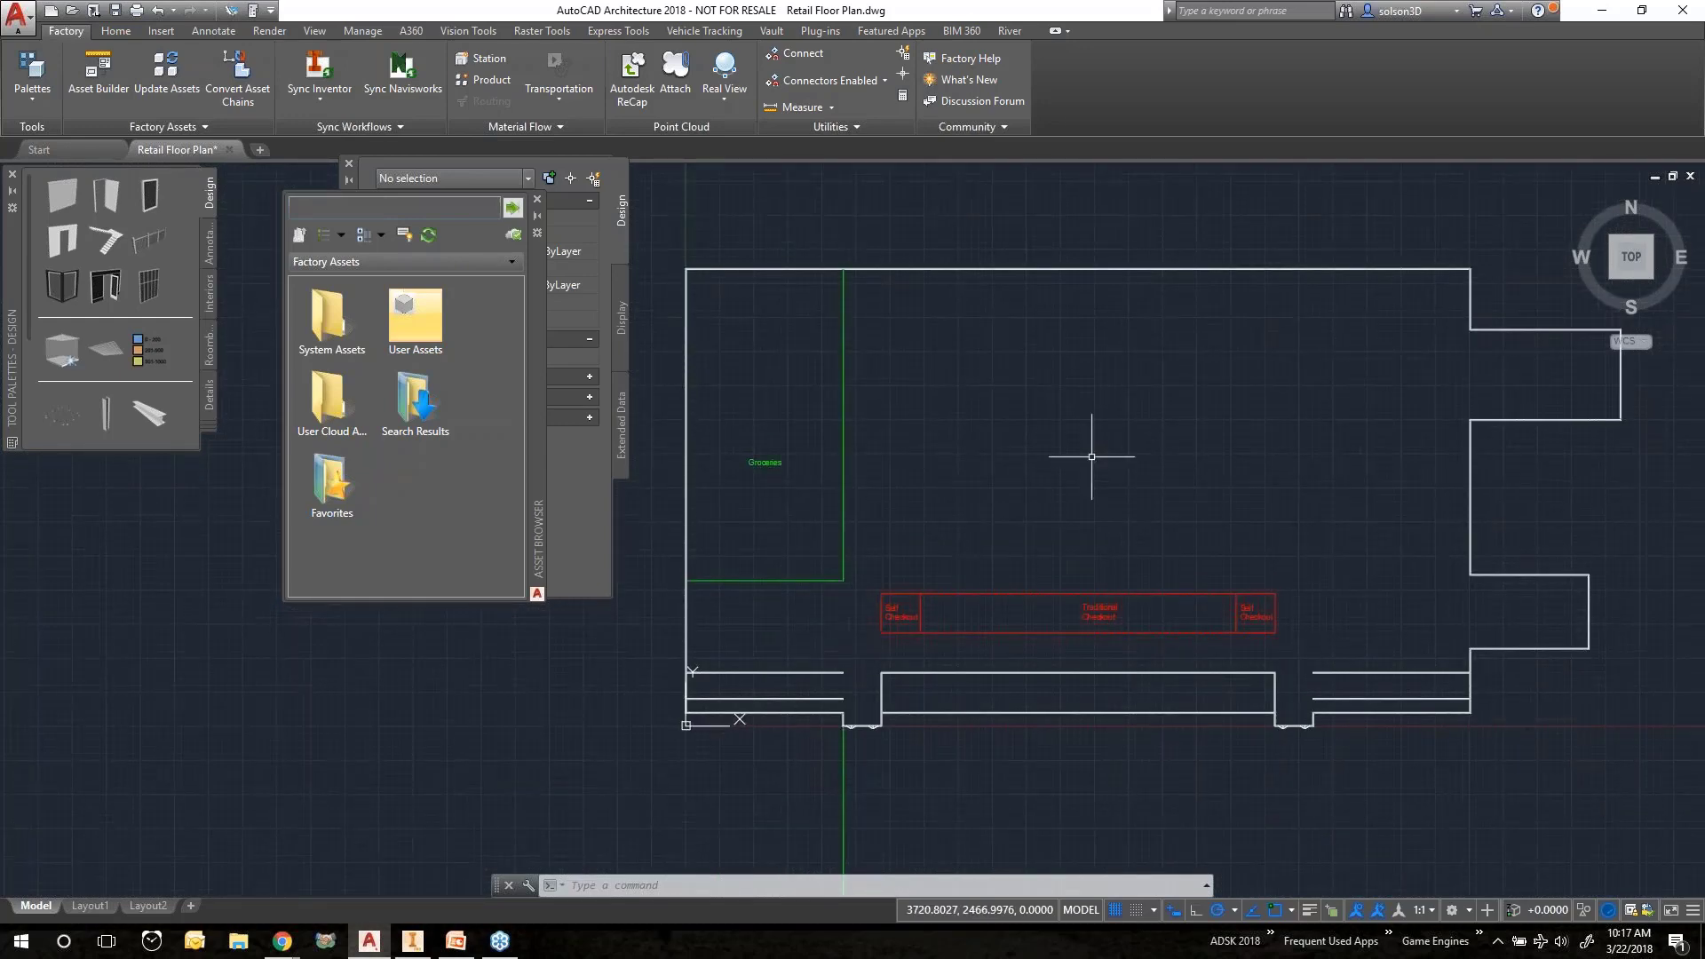
Examine the store entrance doors and the Self Checkout area in the floor plan up close.
{"action": "scroll", "coordinate": [797, 818], "scroll_direction": "up", "scroll_amount": 4}
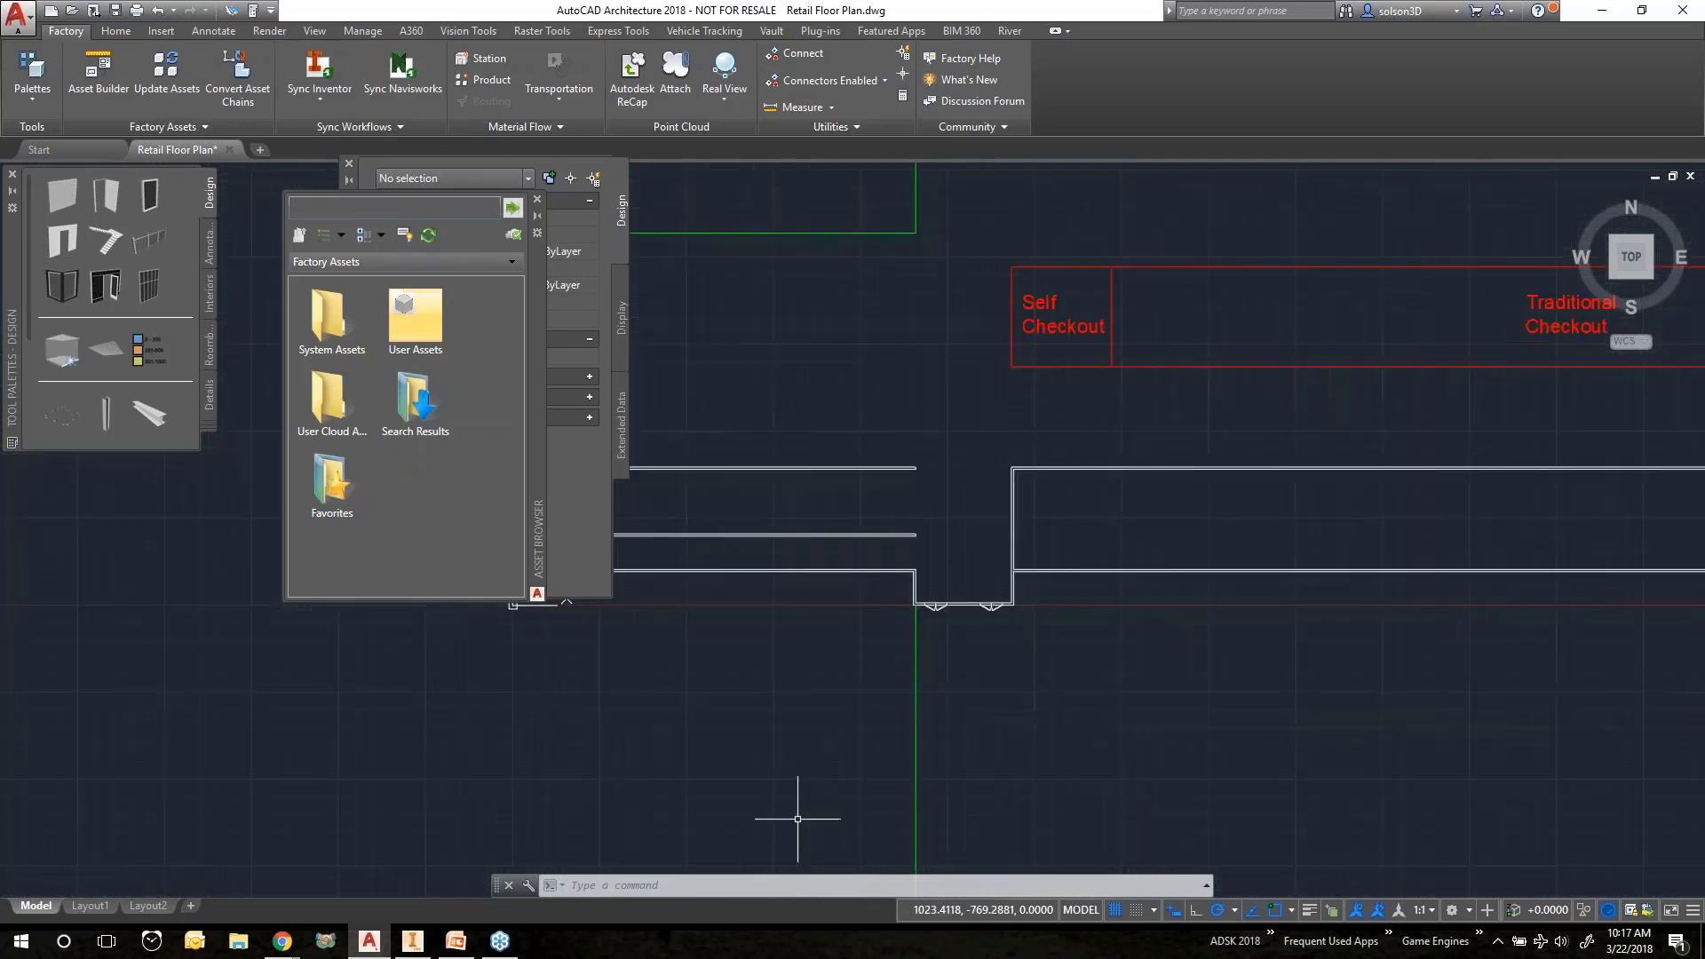
{"action": "scroll", "coordinate": [1183, 529], "scroll_direction": "up", "scroll_amount": 2}
{"action": "middle_click_drag", "start_coordinate": [1184, 529], "coordinate": [933, 750]}
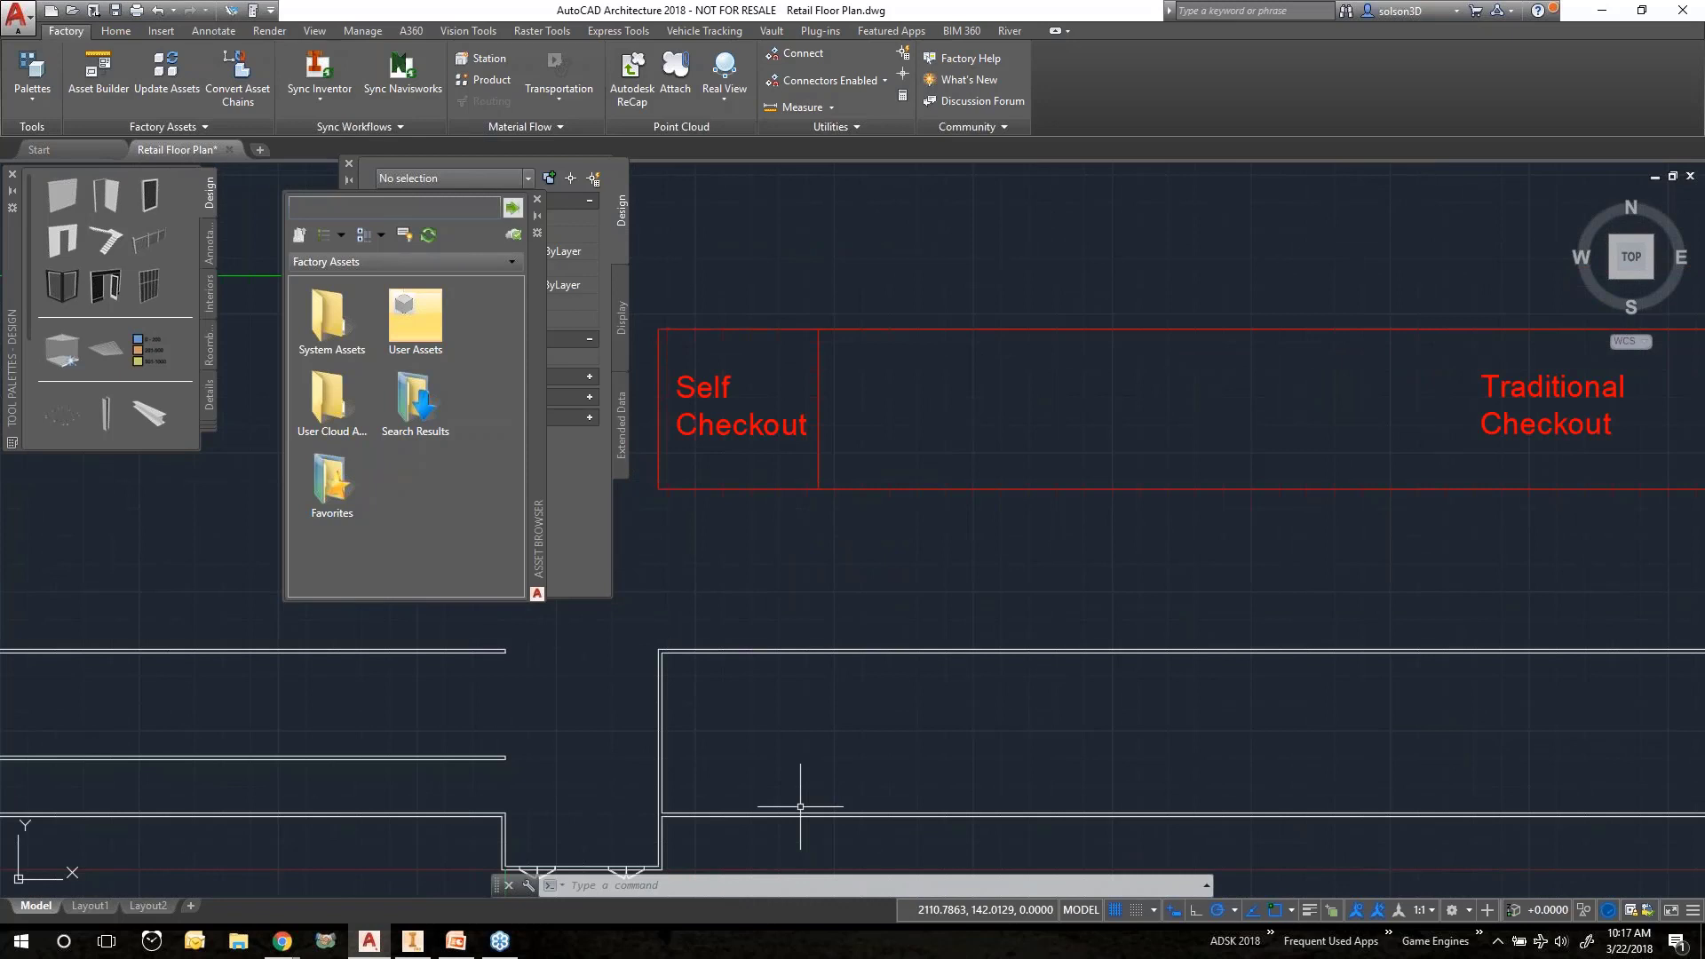
{"action": "middle_click_drag", "start_coordinate": [582, 818], "coordinate": [892, 538]}
{"action": "scroll", "coordinate": [892, 538], "scroll_direction": "up", "scroll_amount": 2}
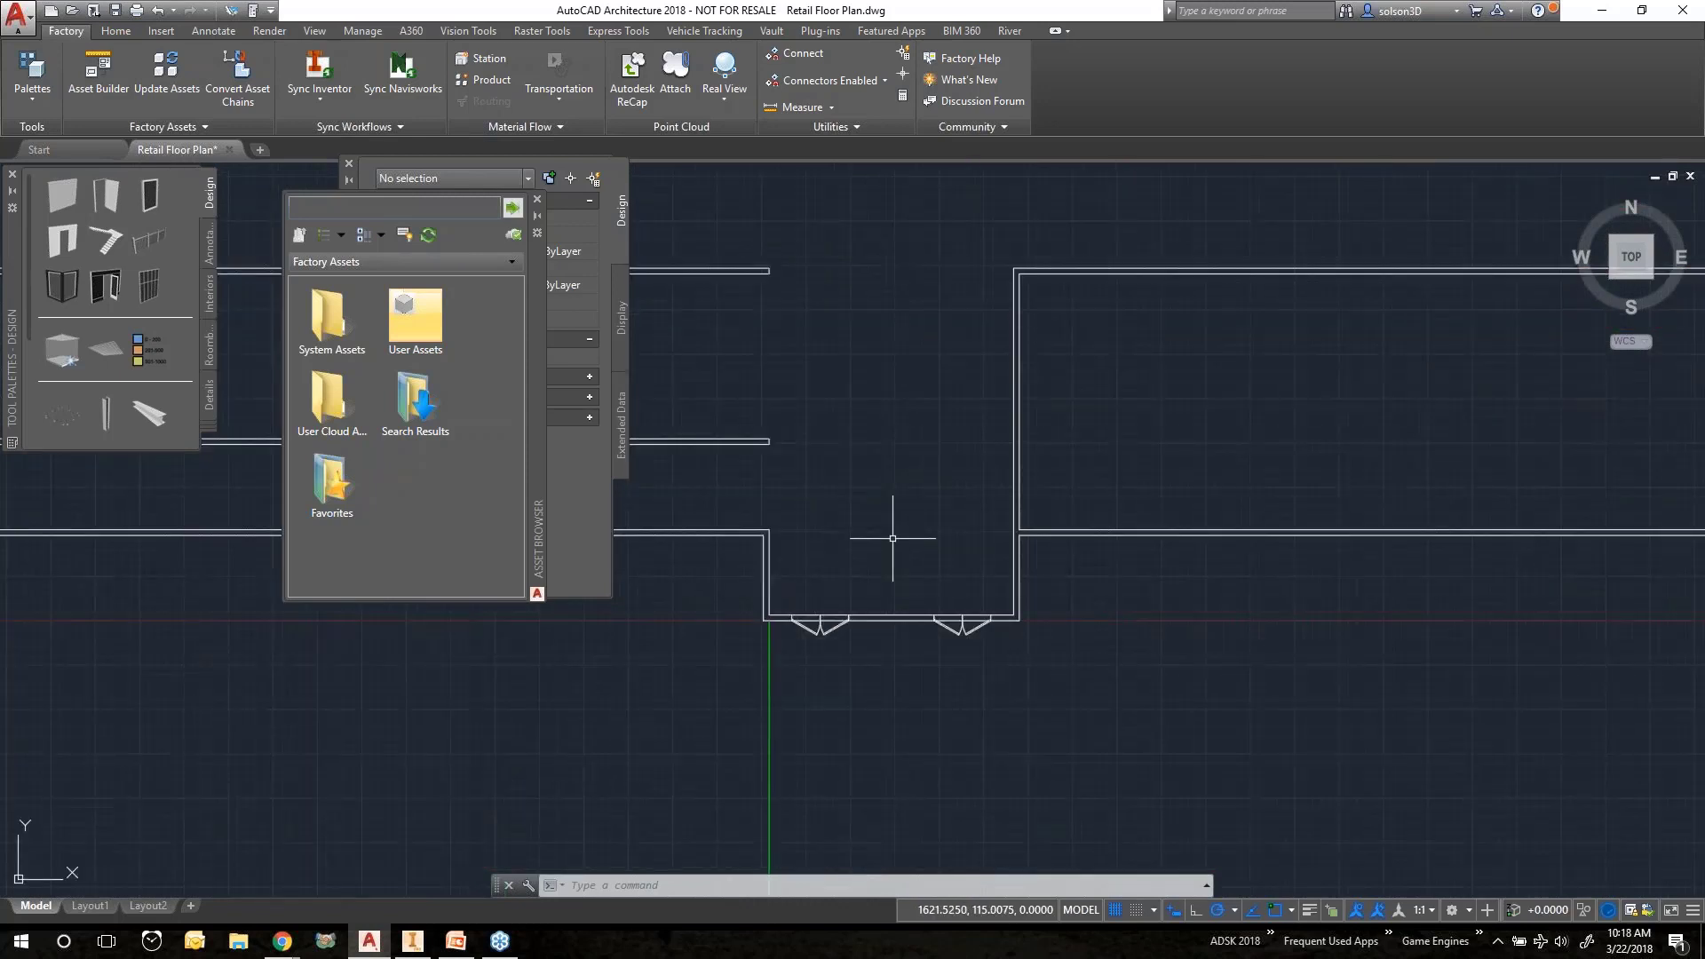
{"action": "scroll", "coordinate": [892, 538], "scroll_direction": "down", "scroll_amount": 2}
{"action": "middle_click_drag", "start_coordinate": [976, 191], "coordinate": [953, 444]}
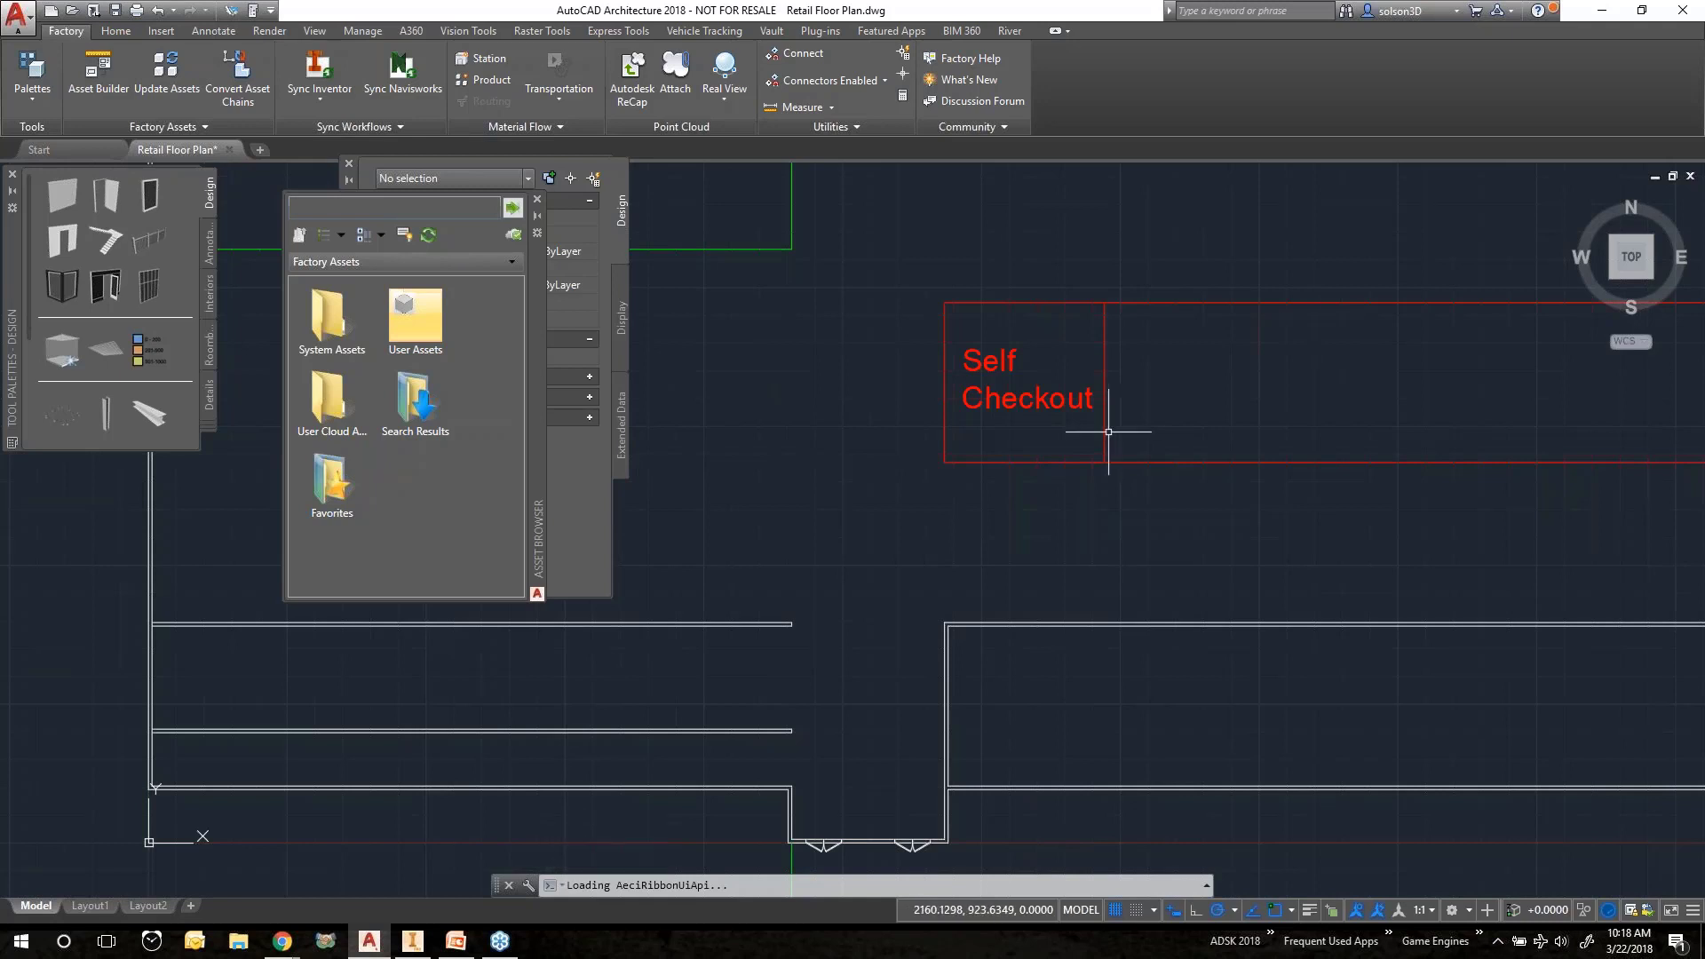
Close the Retail Floor Plan drawing without saving, then switch to Inventor and close the Heinz Field Winter Classic assembly.
{"action": "left_click", "coordinate": [228, 149]}
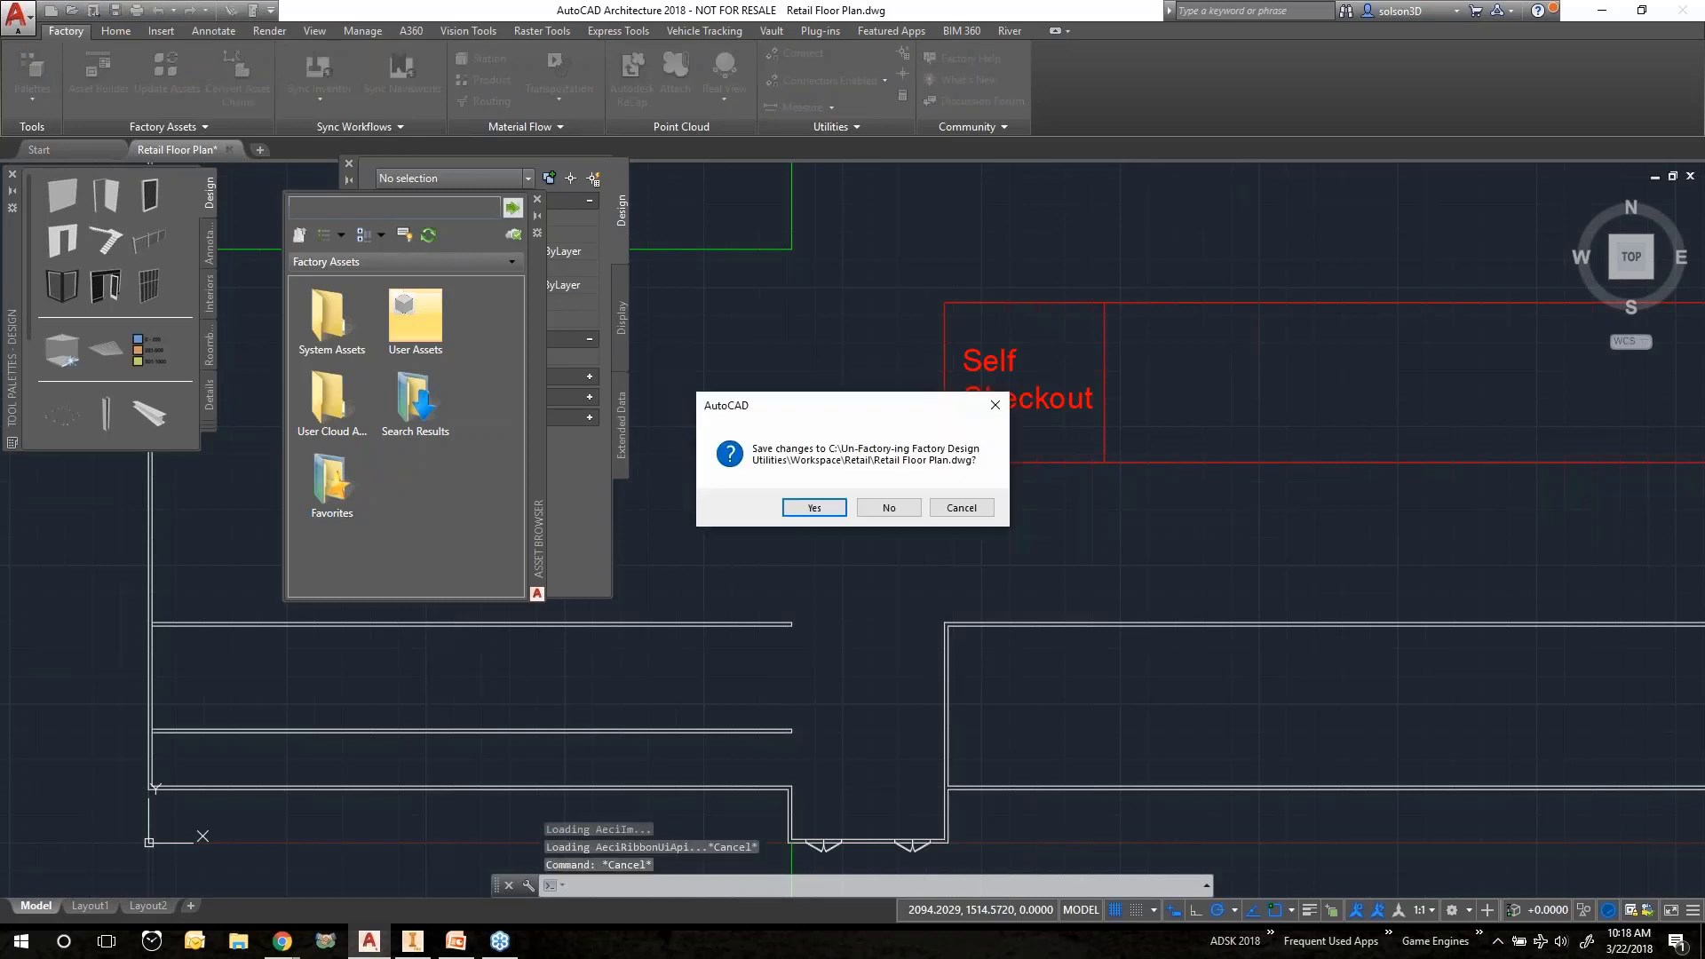
{"action": "left_click", "coordinate": [888, 508]}
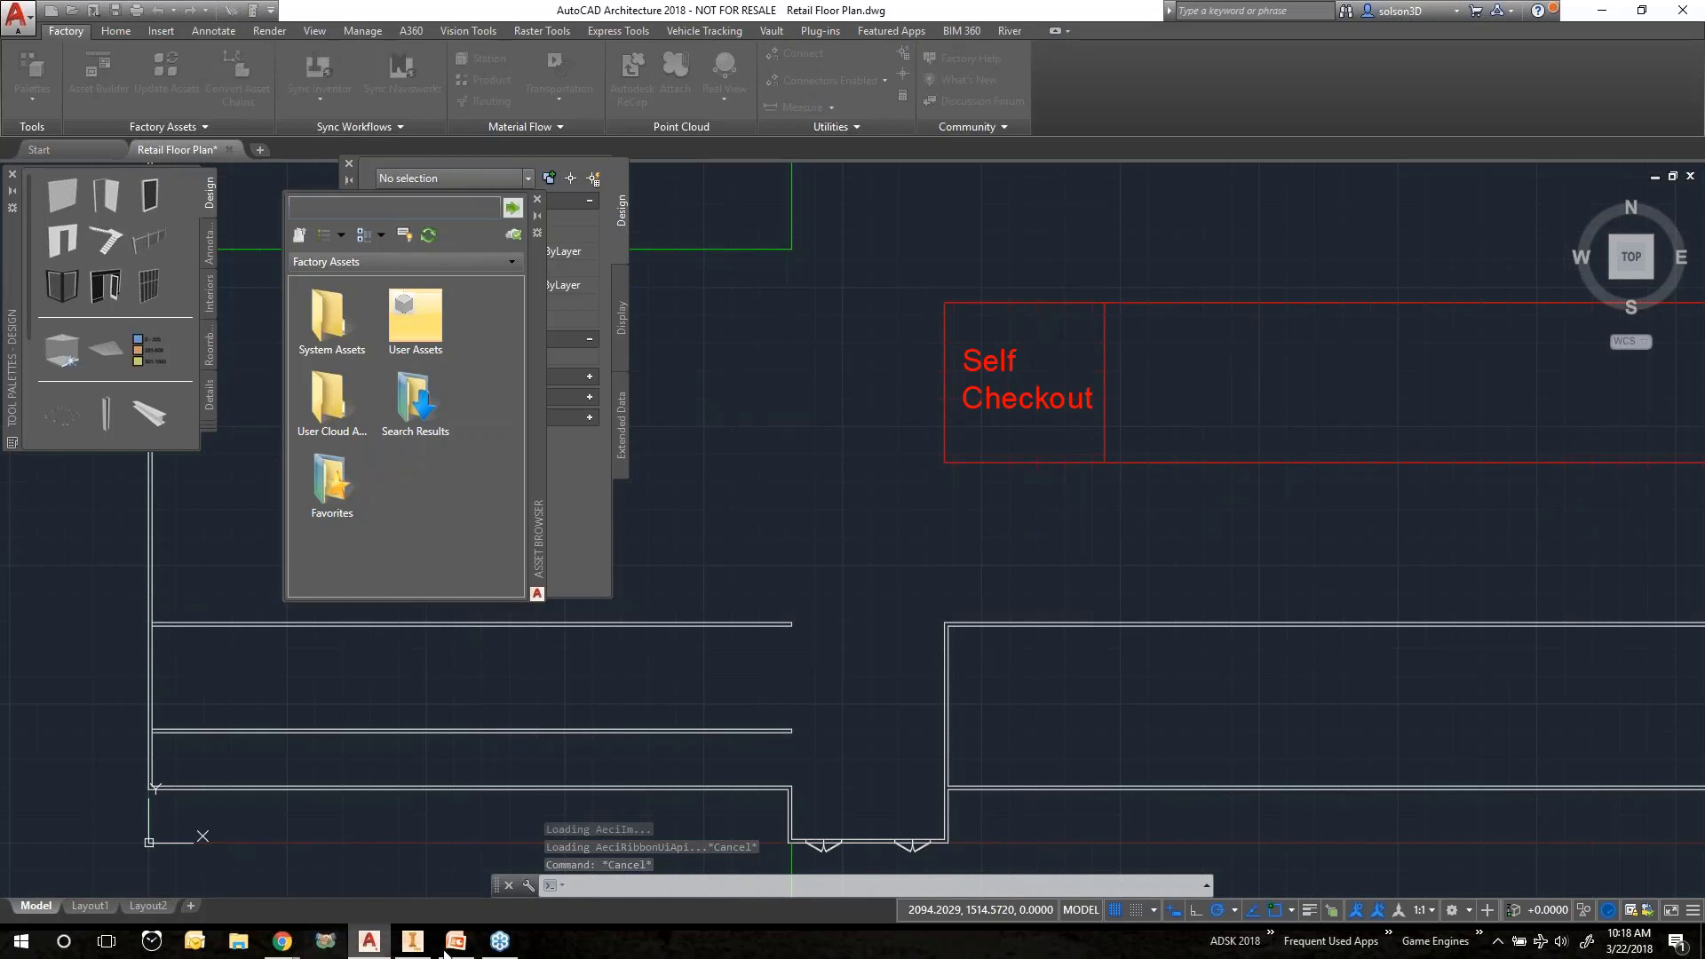
{"action": "mouse_move", "coordinate": [406, 952]}
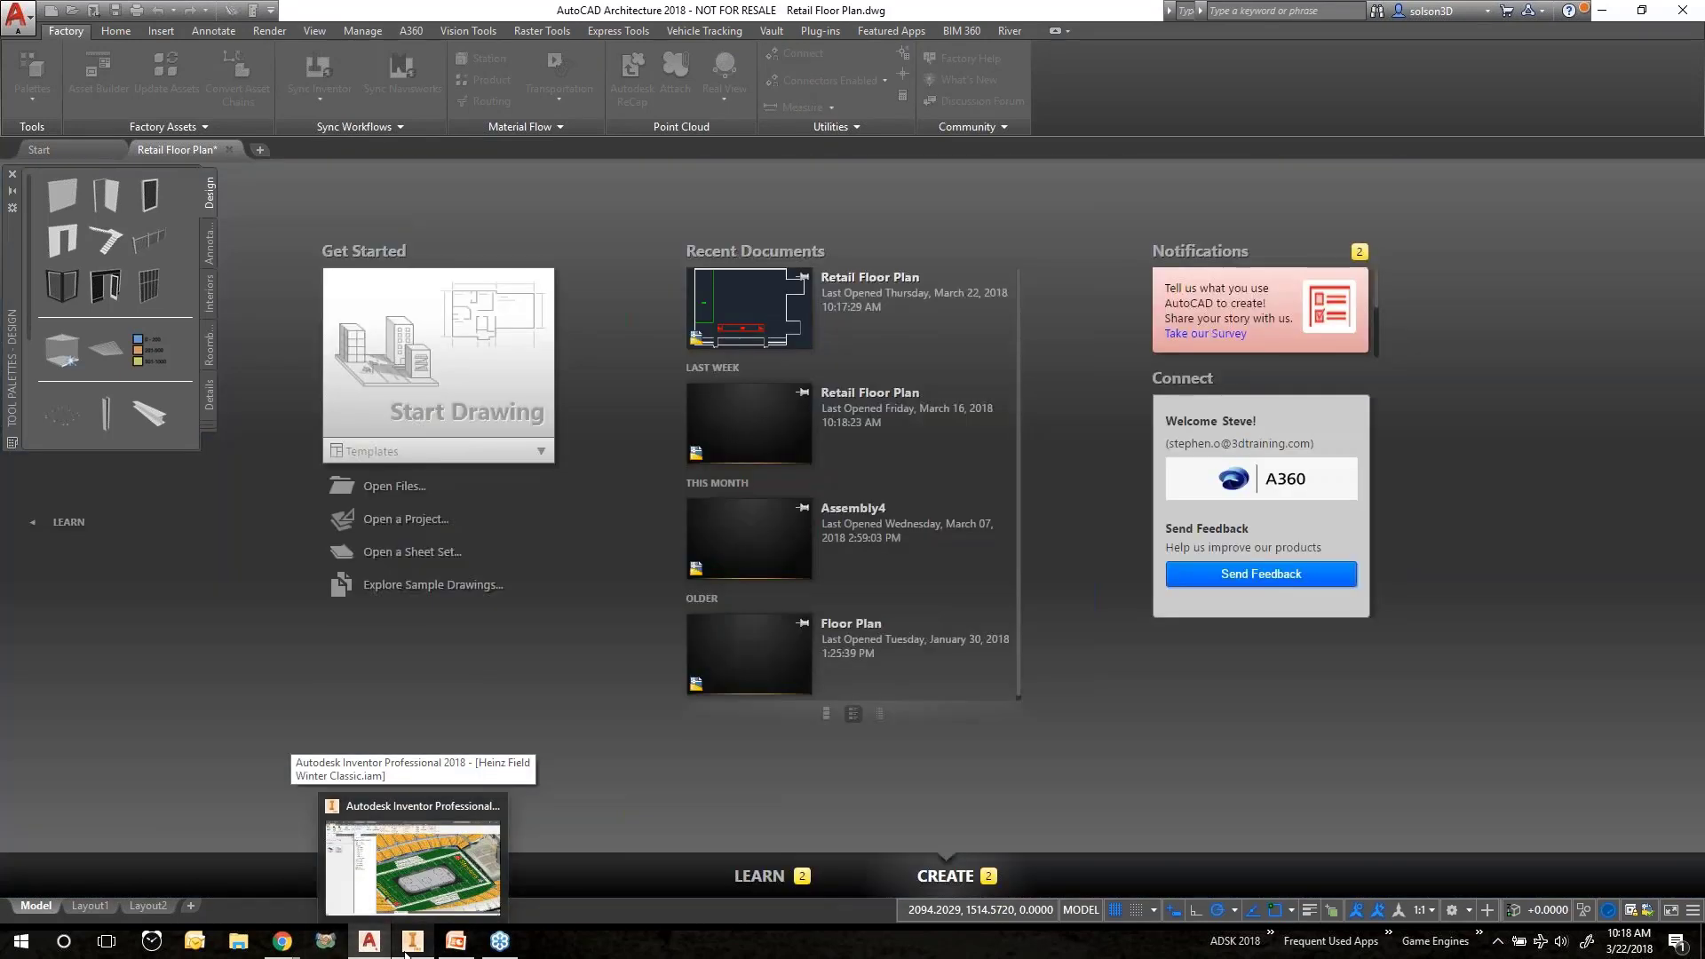
{"action": "left_click", "coordinate": [405, 948]}
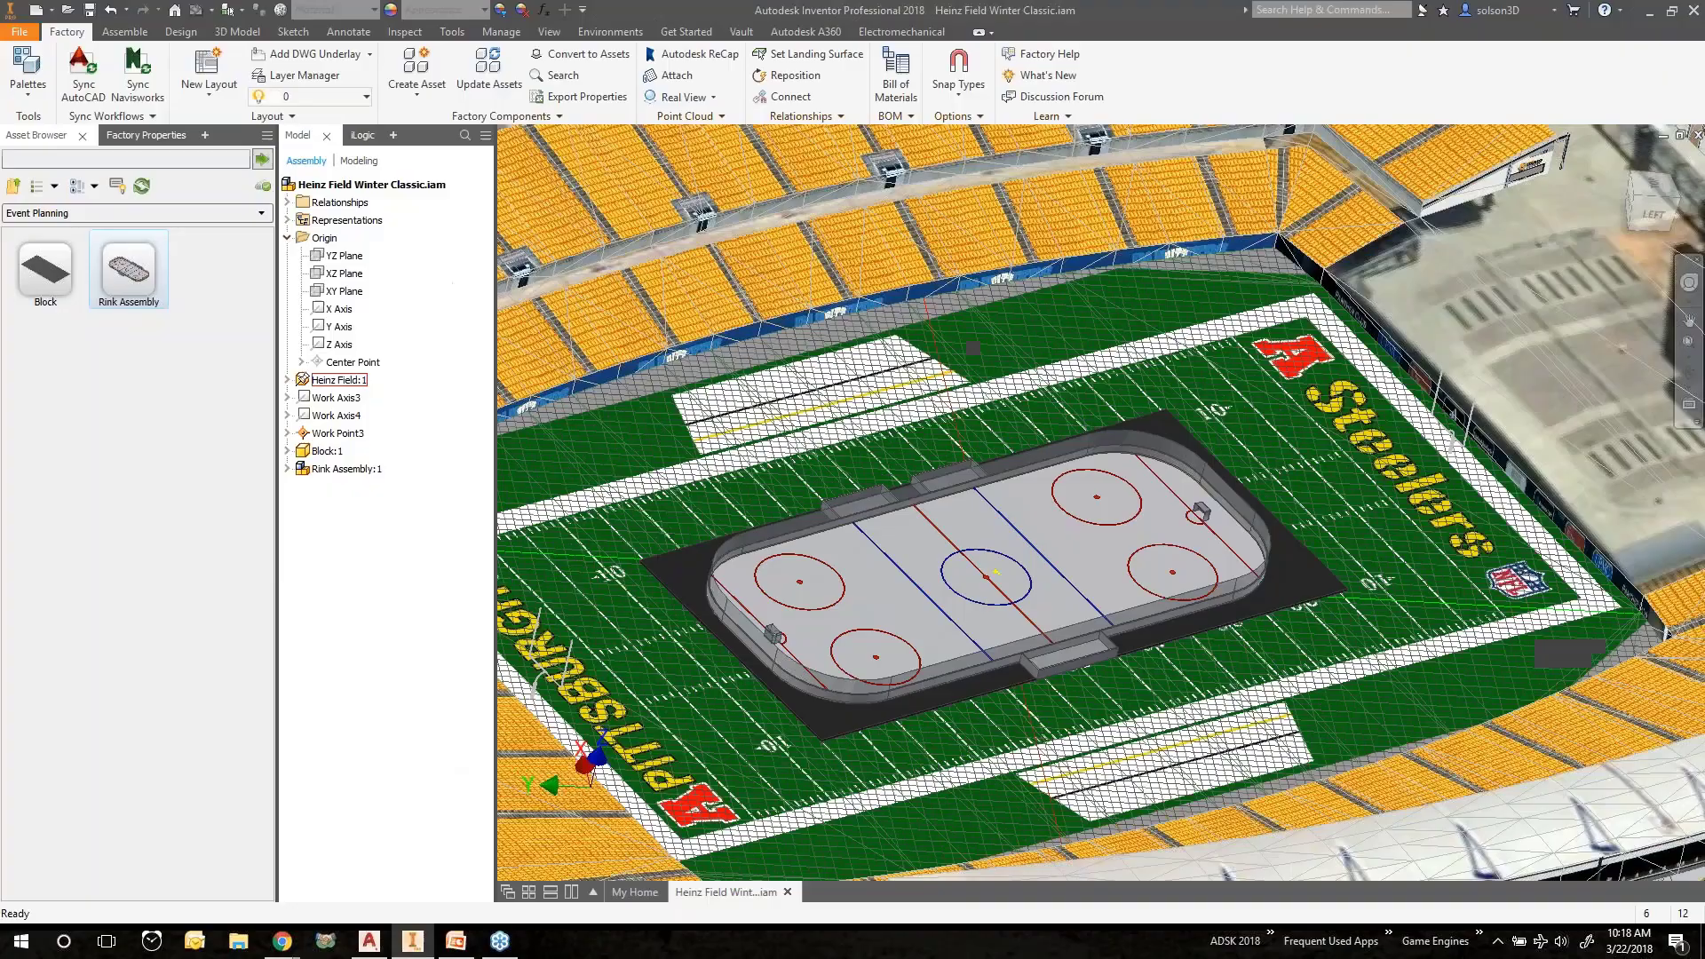
{"action": "left_click", "coordinate": [787, 892]}
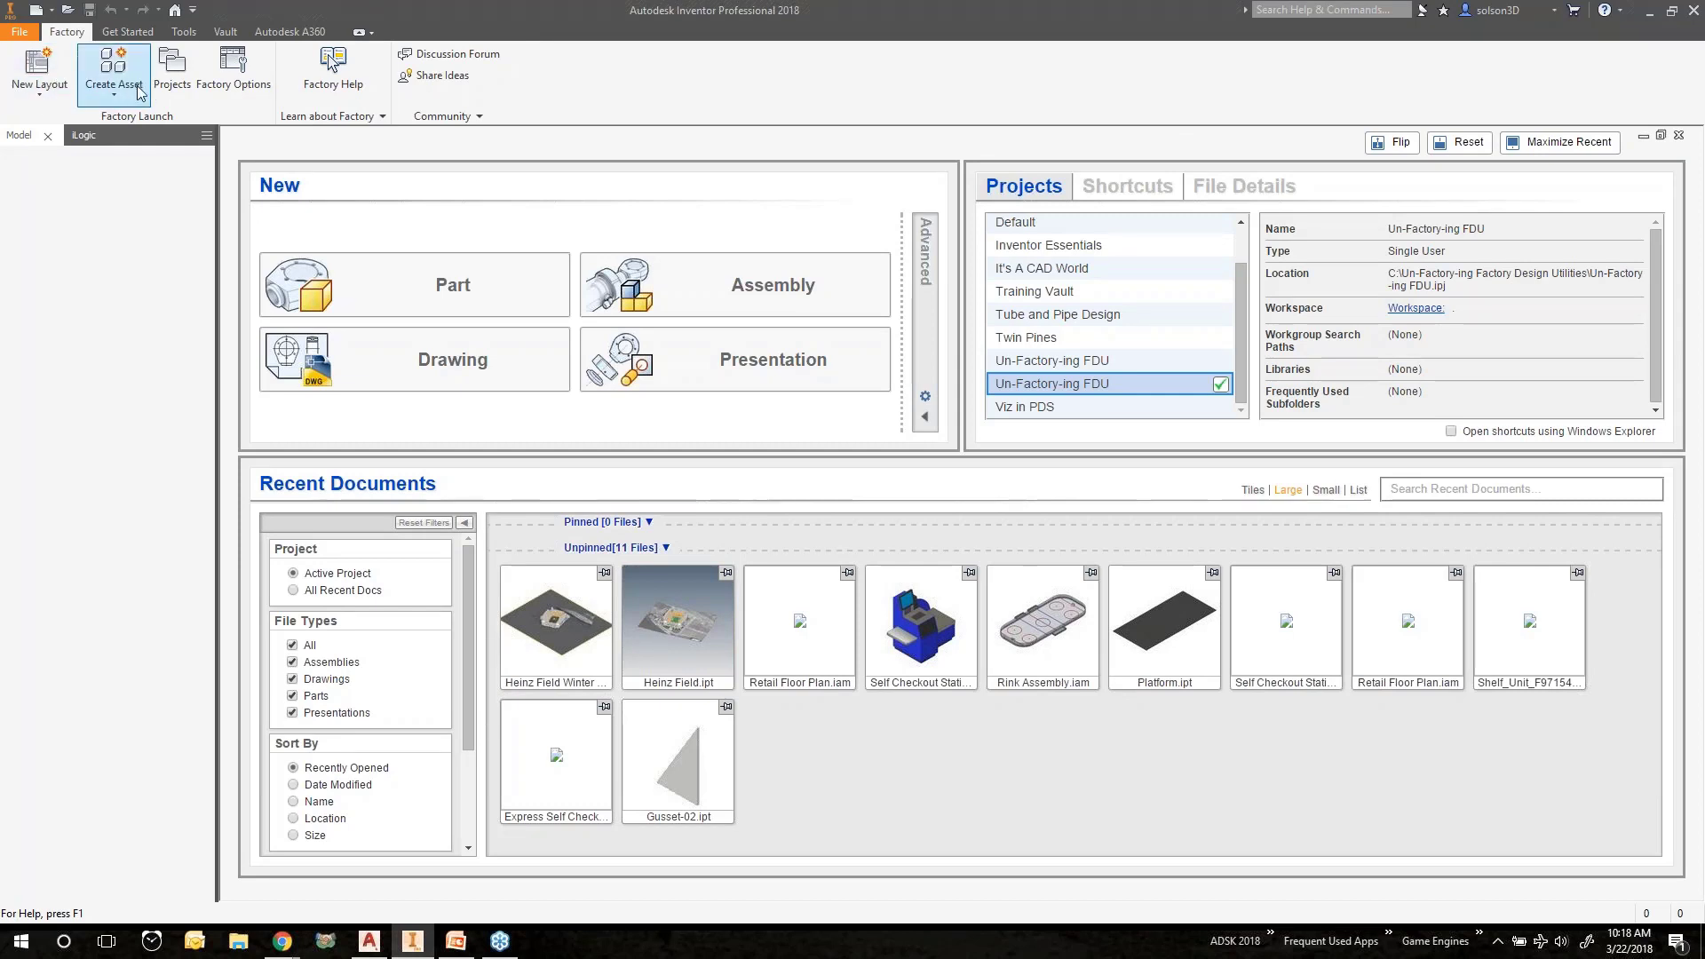
Create a new factory layout from Retail Floor Plan.dwg in the Workspace's Retail folder and return to Inventor.
{"action": "left_click", "coordinate": [37, 101]}
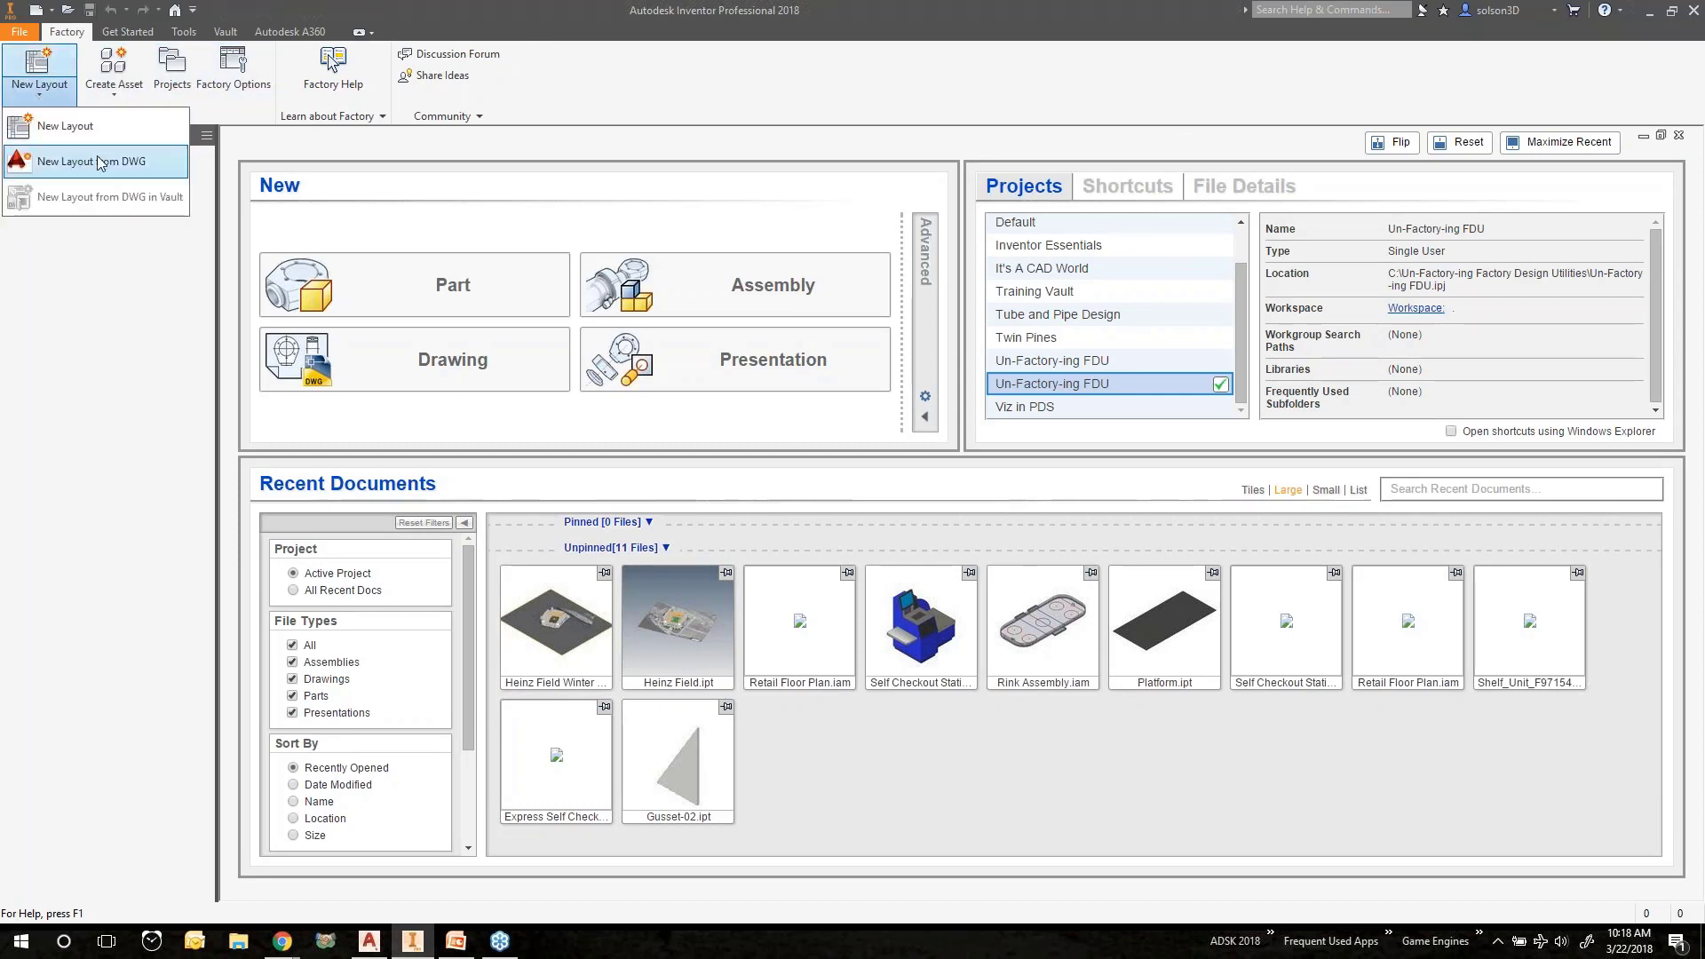
{"action": "left_click", "coordinate": [153, 162]}
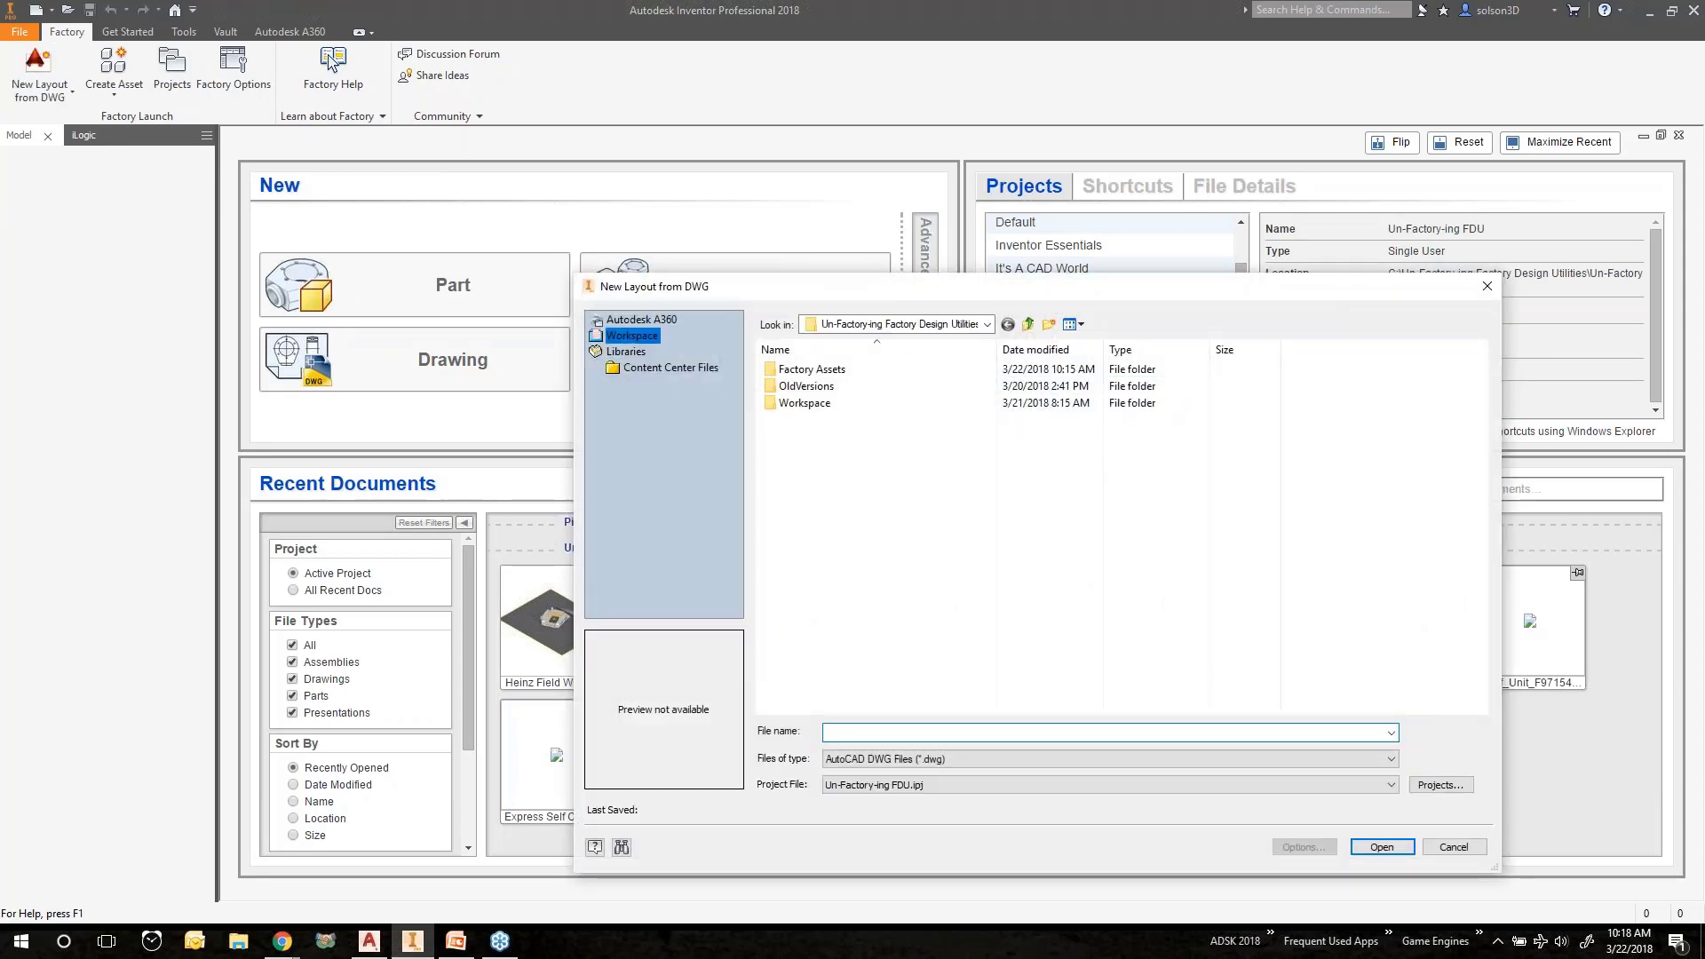
{"action": "double_click", "coordinate": [817, 405]}
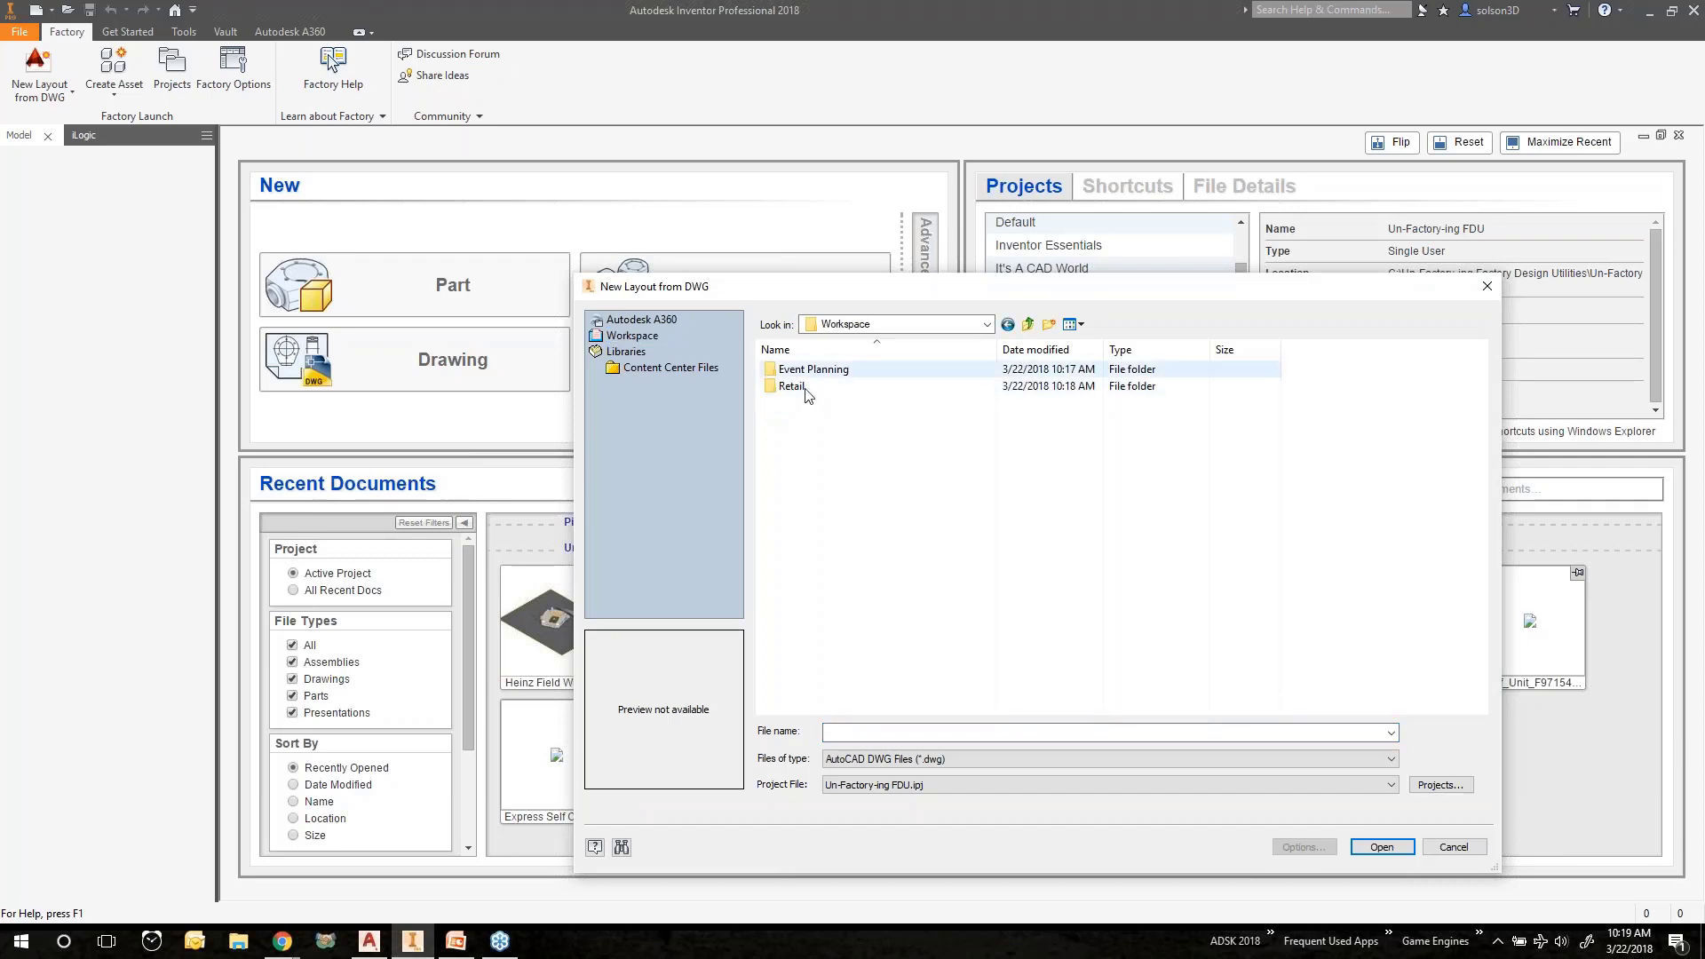
{"action": "double_click", "coordinate": [806, 390]}
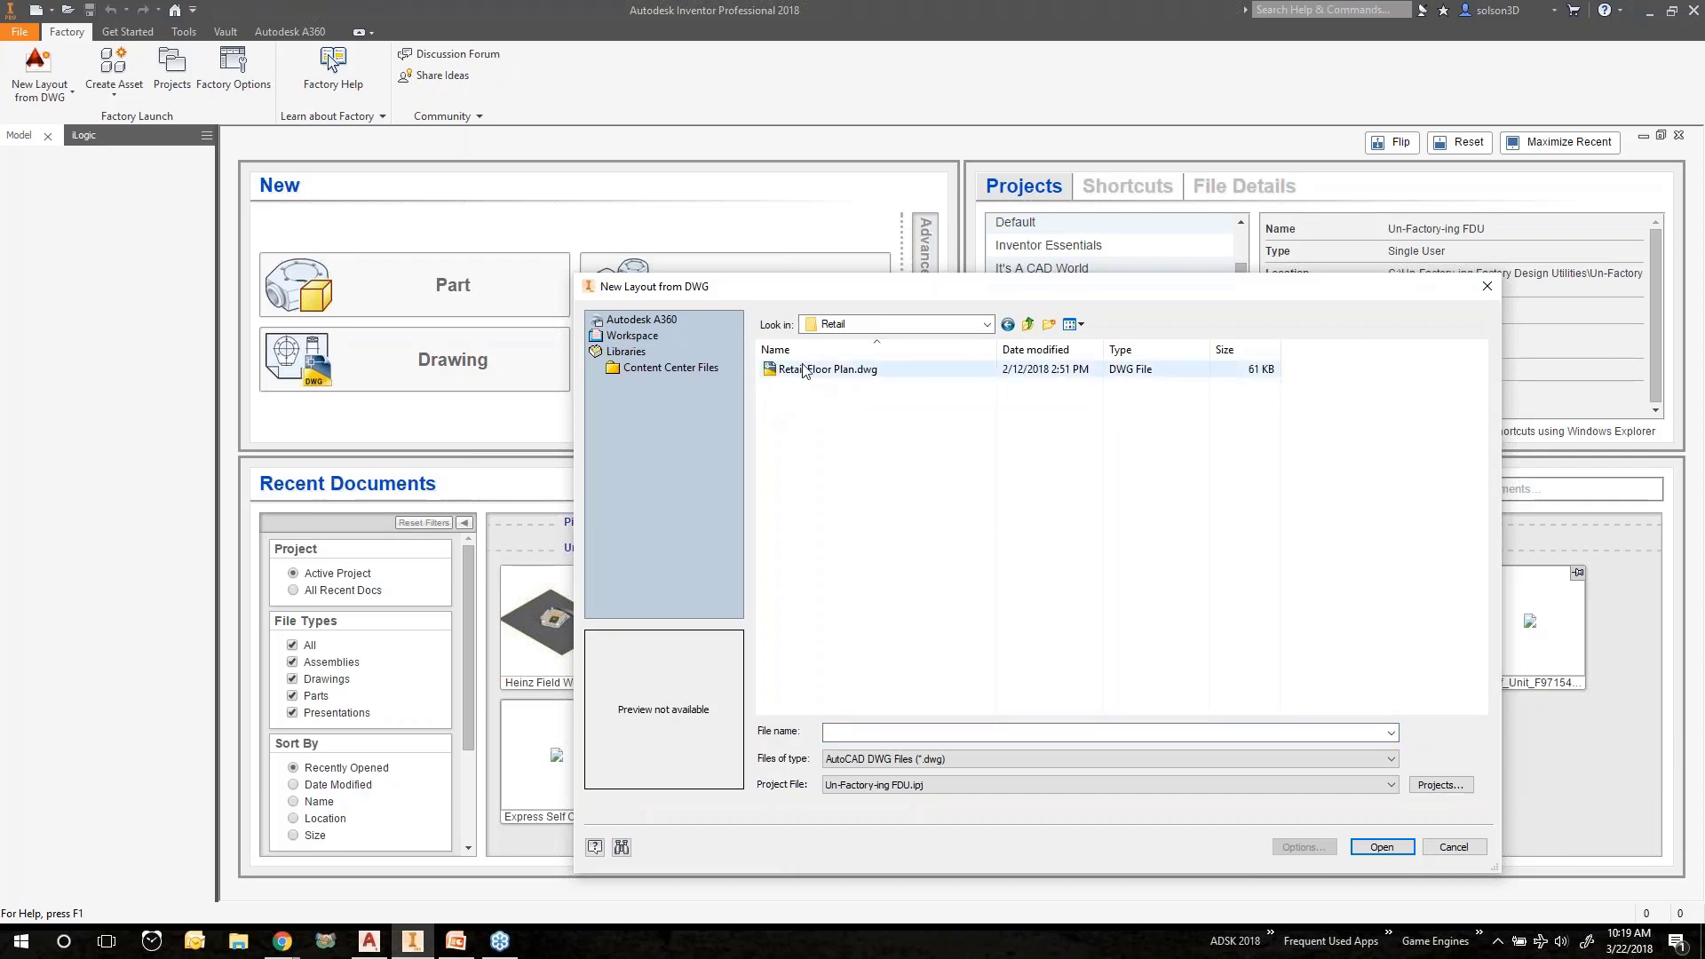
{"action": "left_click", "coordinate": [804, 371]}
{"action": "left_click", "coordinate": [1383, 848]}
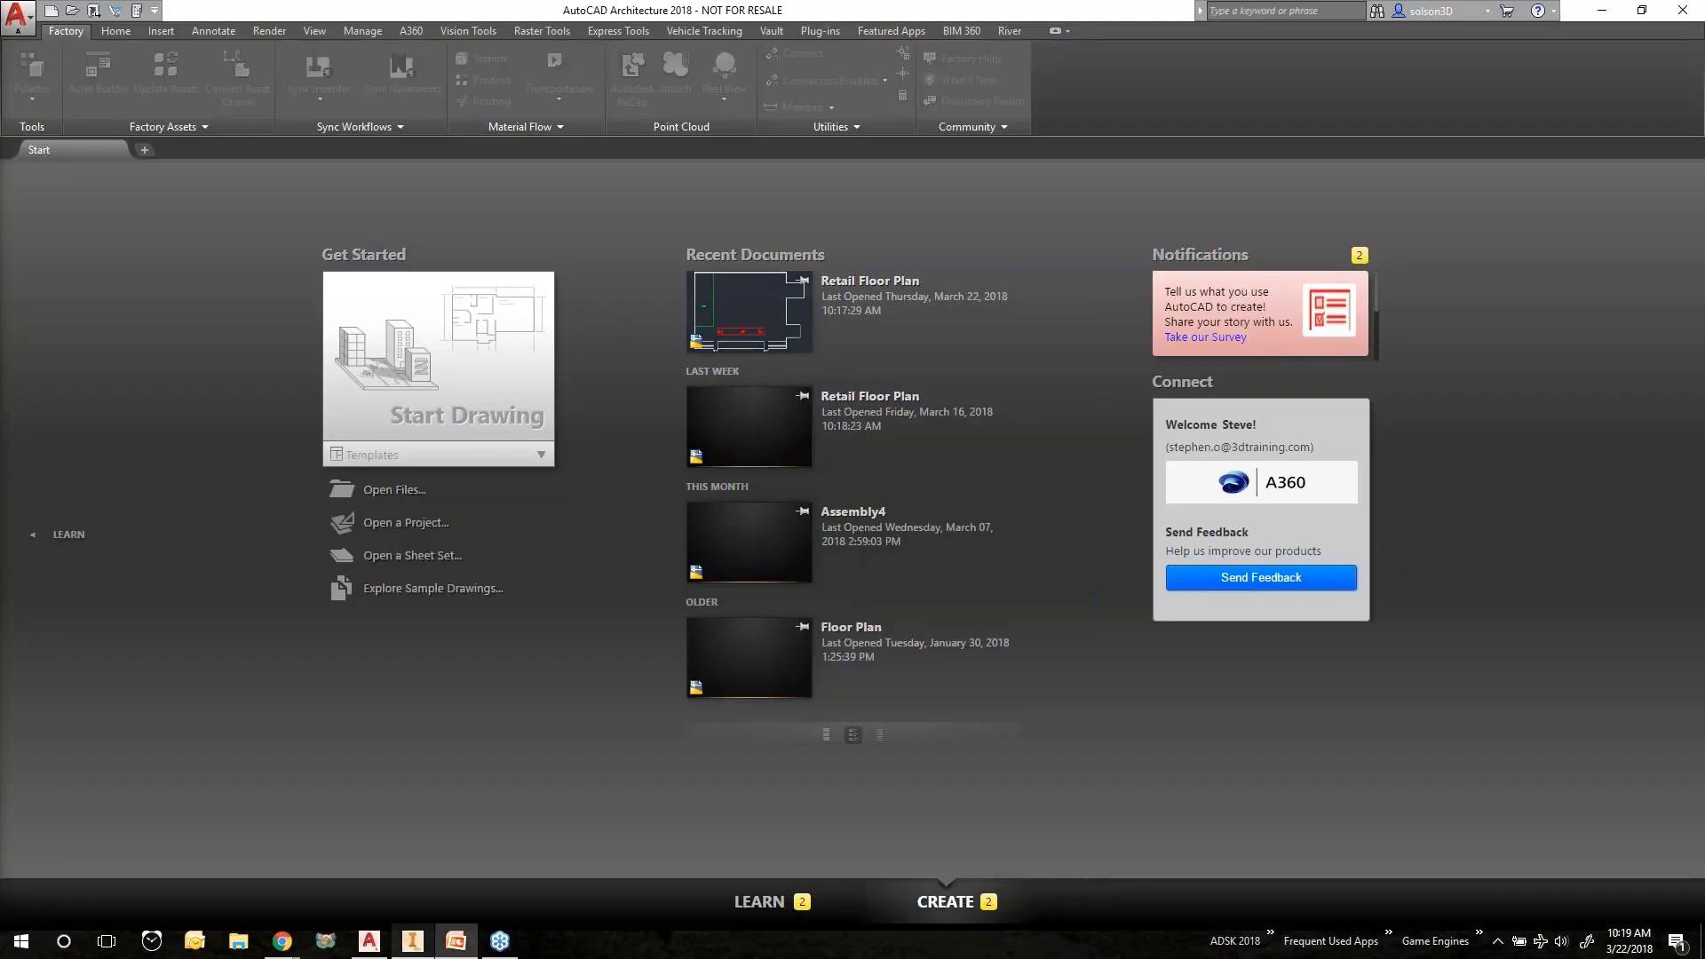
{"action": "left_click", "coordinate": [414, 943]}
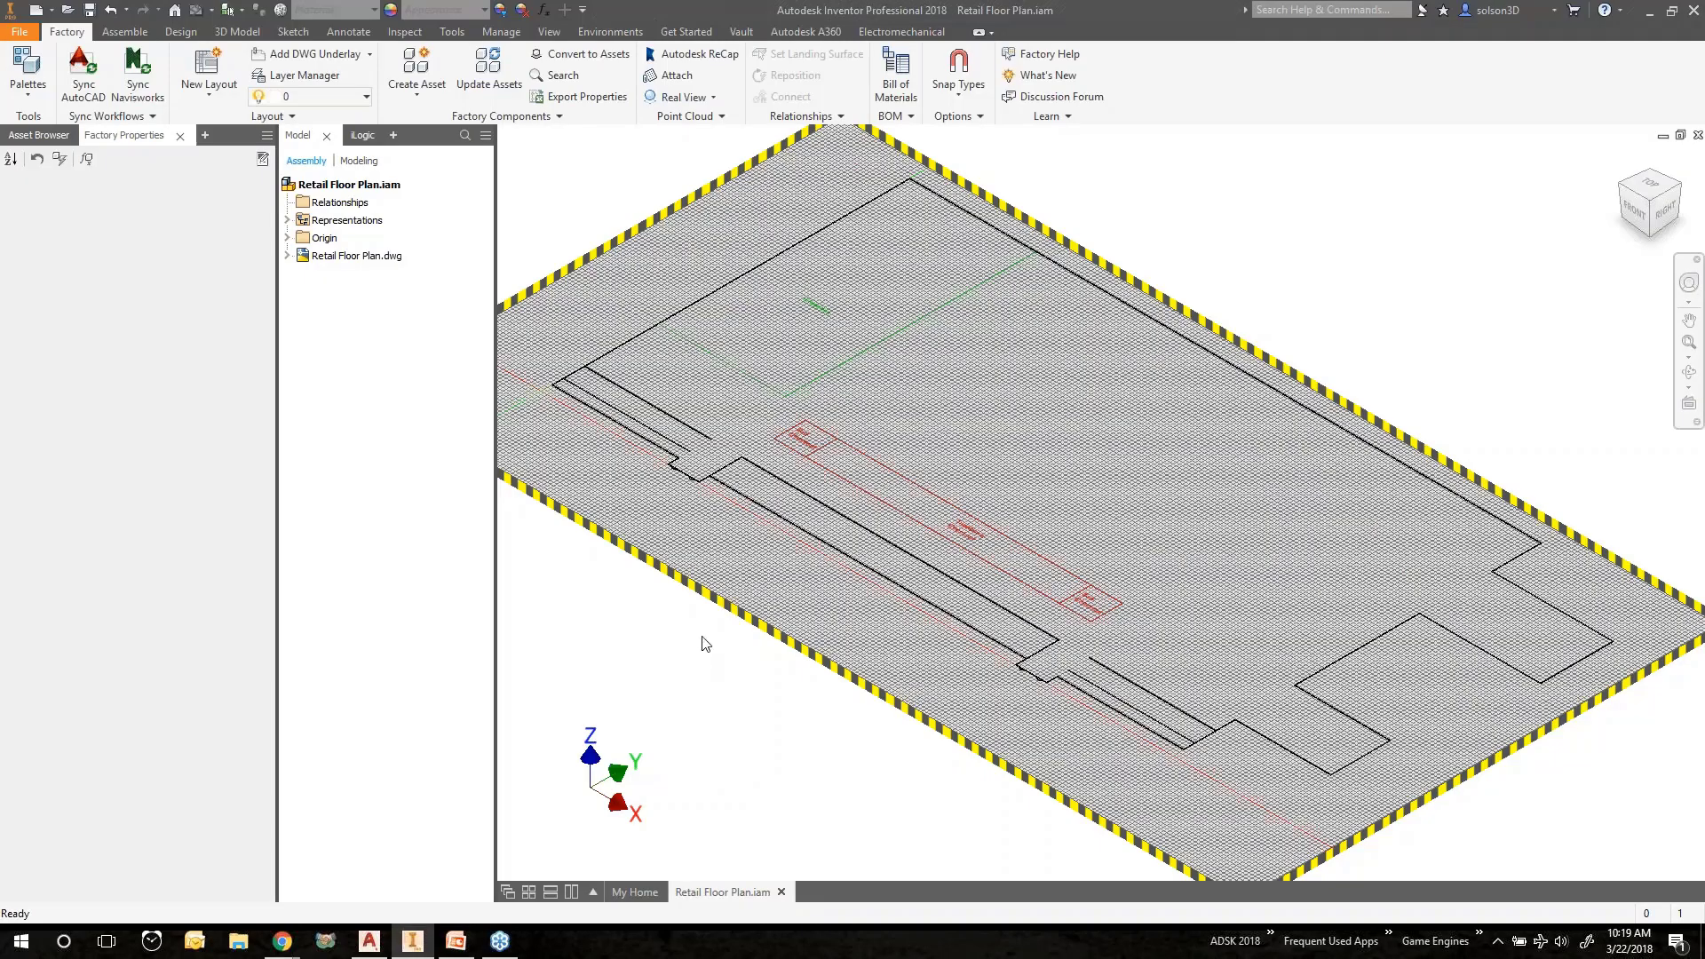
Look over the imported floor plan and browse the Retail folder of the user assets.
{"action": "middle_click_drag", "start_coordinate": [974, 382], "coordinate": [979, 384]}
{"action": "scroll", "coordinate": [877, 460], "scroll_direction": "down", "scroll_amount": 4}
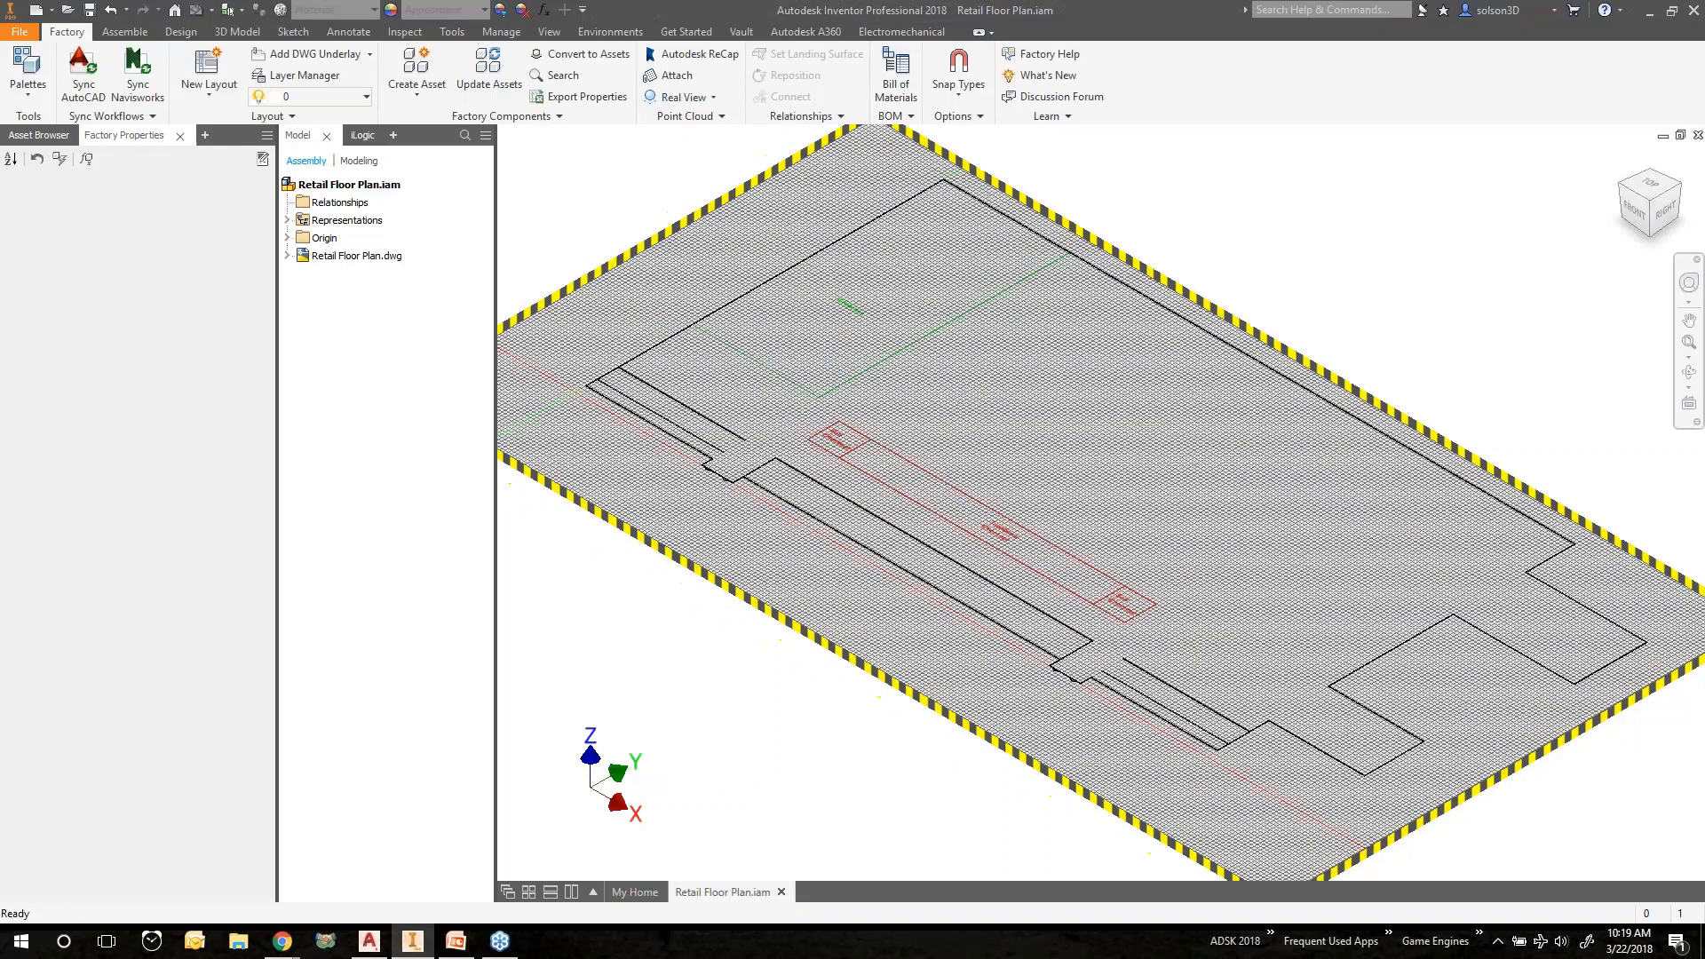
{"action": "scroll", "coordinate": [878, 460], "scroll_direction": "up", "scroll_amount": 6}
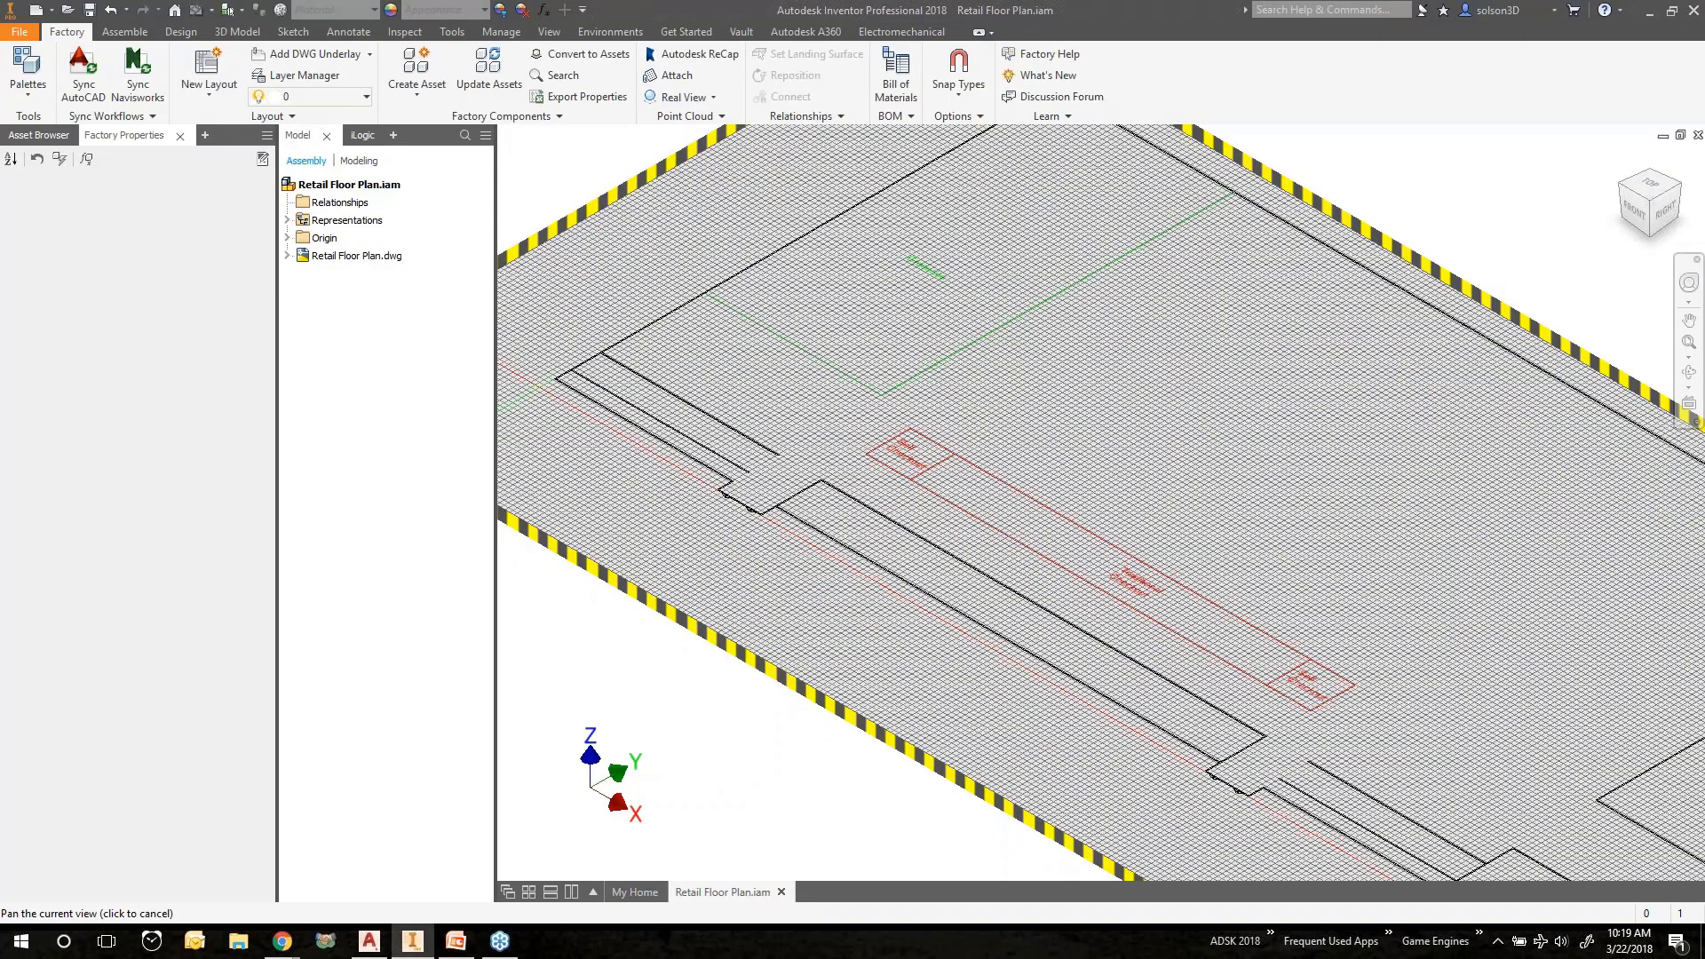
{"action": "scroll", "coordinate": [769, 498], "scroll_direction": "up", "scroll_amount": 3}
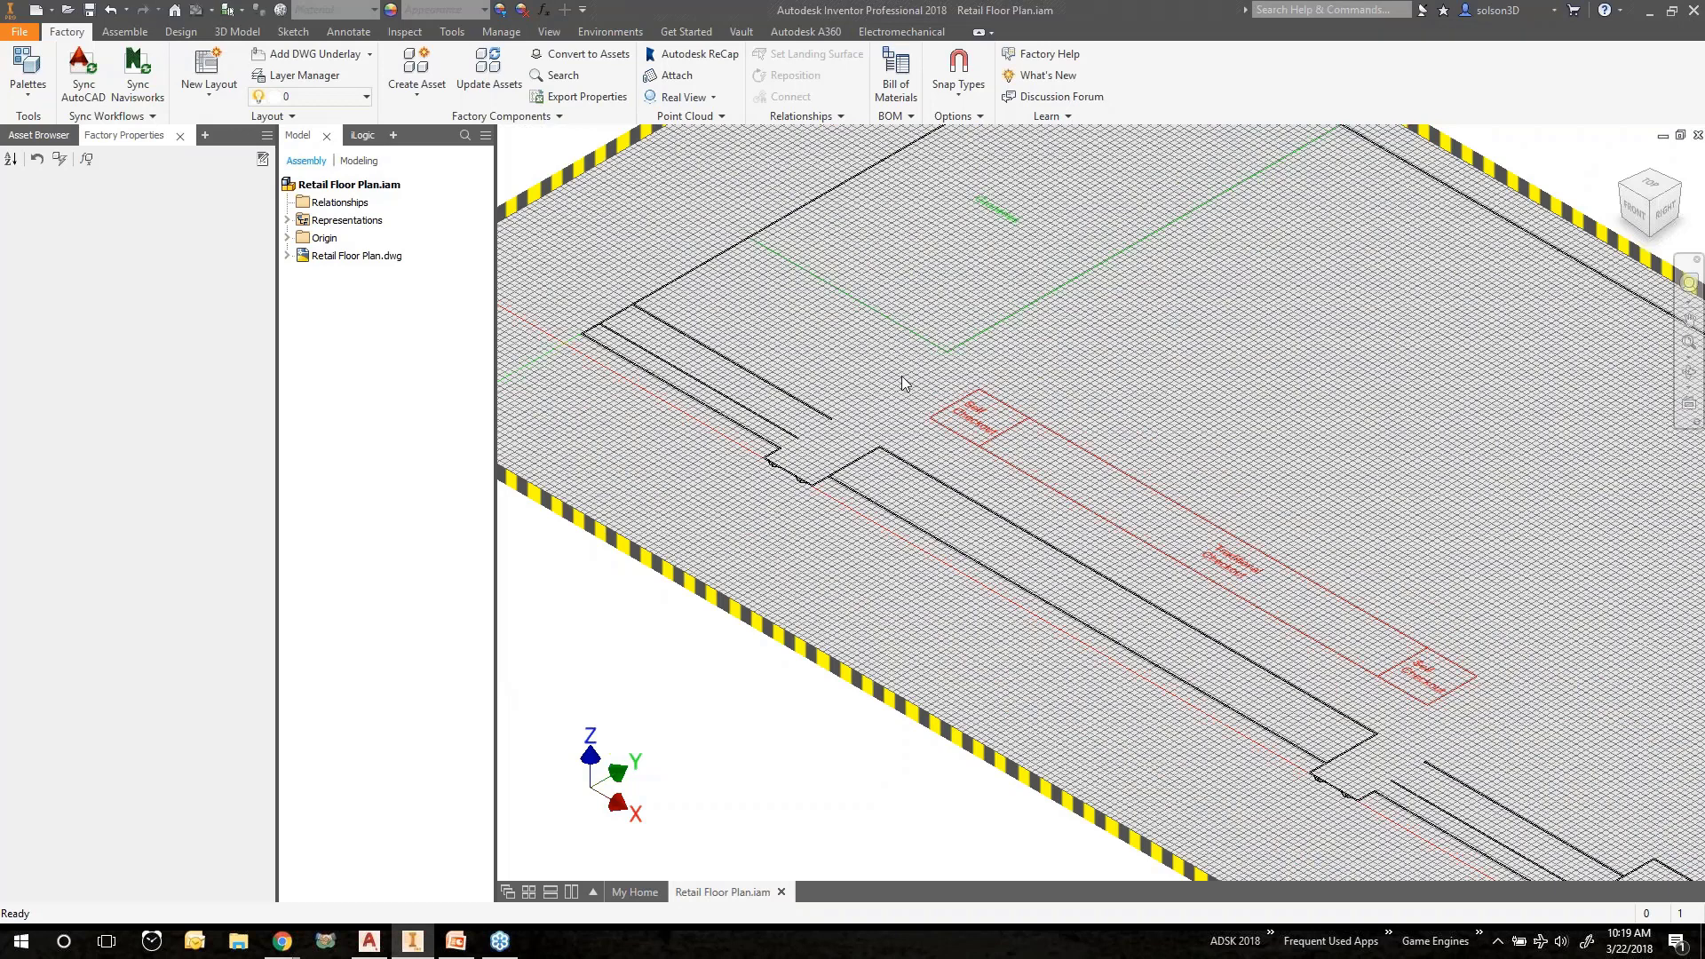
{"action": "middle_click_drag", "start_coordinate": [902, 376], "coordinate": [897, 415]}
{"action": "left_click", "coordinate": [54, 138]}
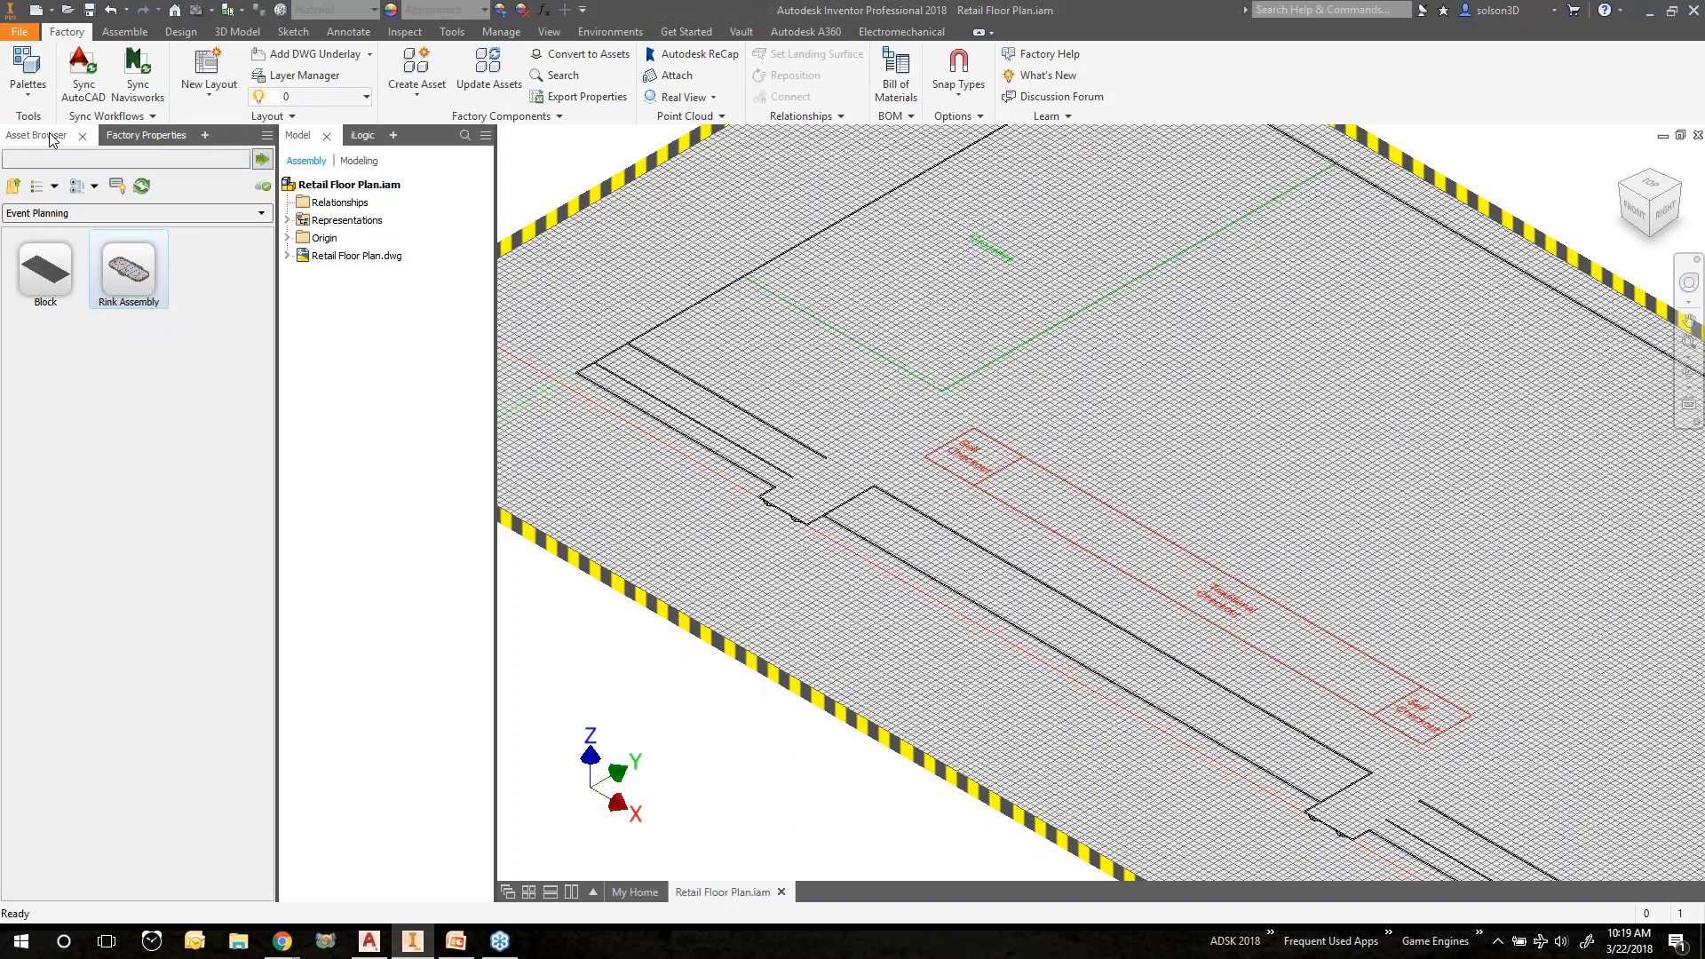
{"action": "left_click", "coordinate": [14, 188]}
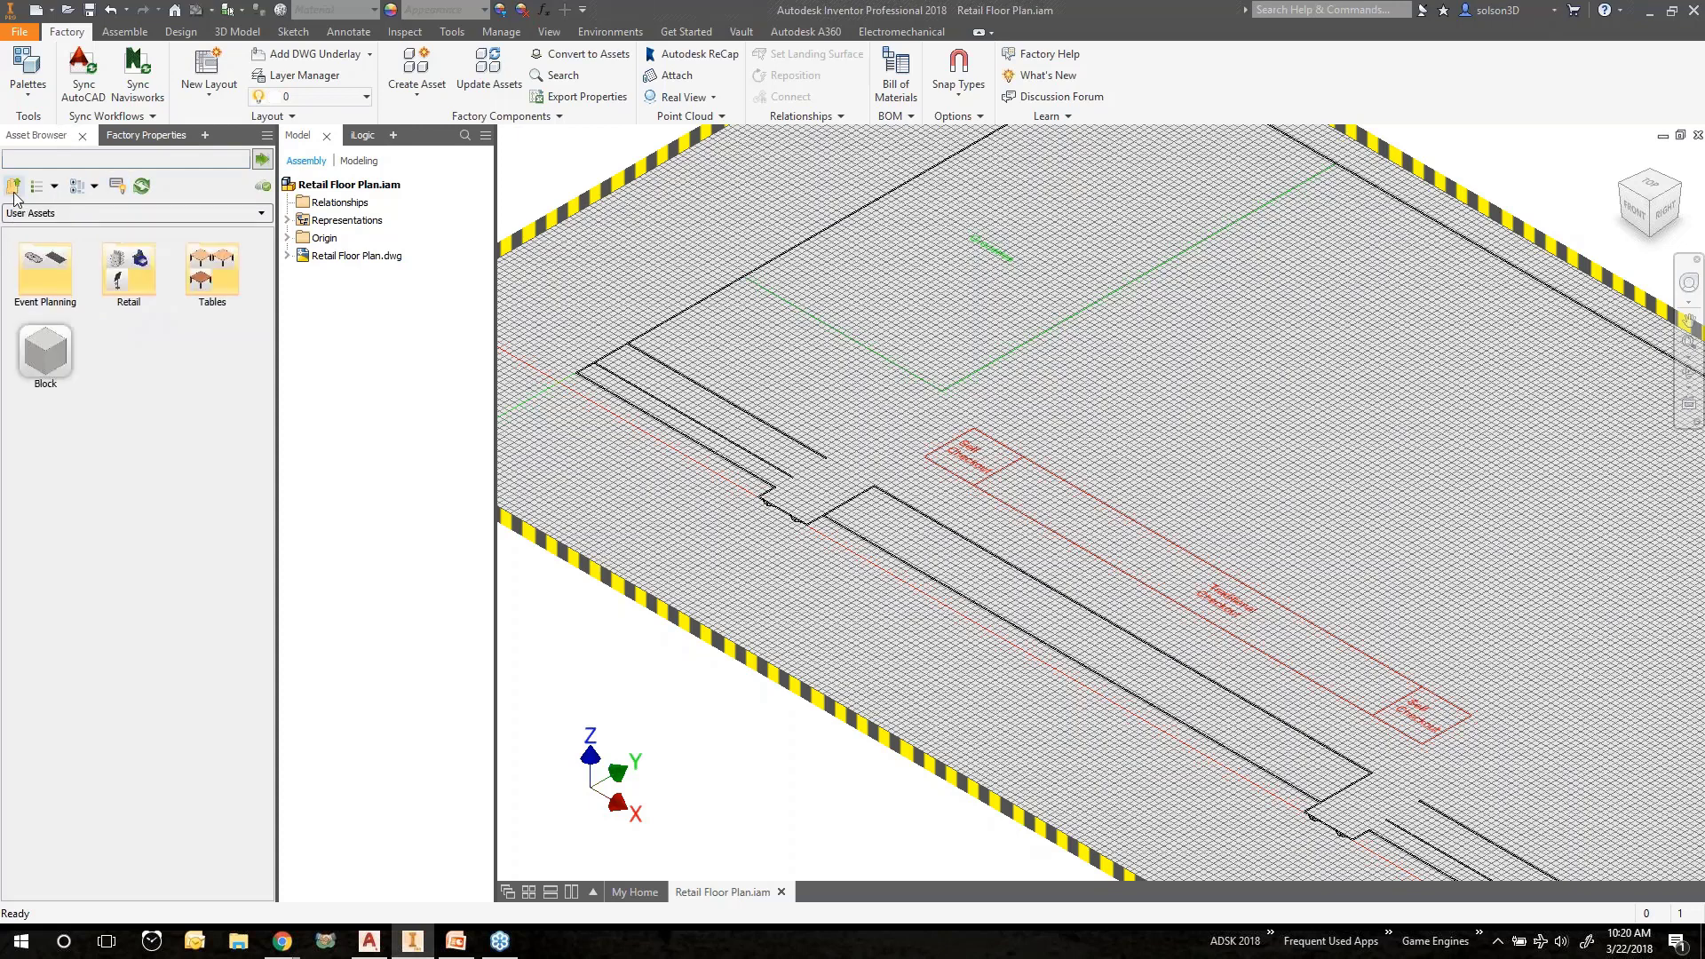
{"action": "double_click", "coordinate": [124, 280]}
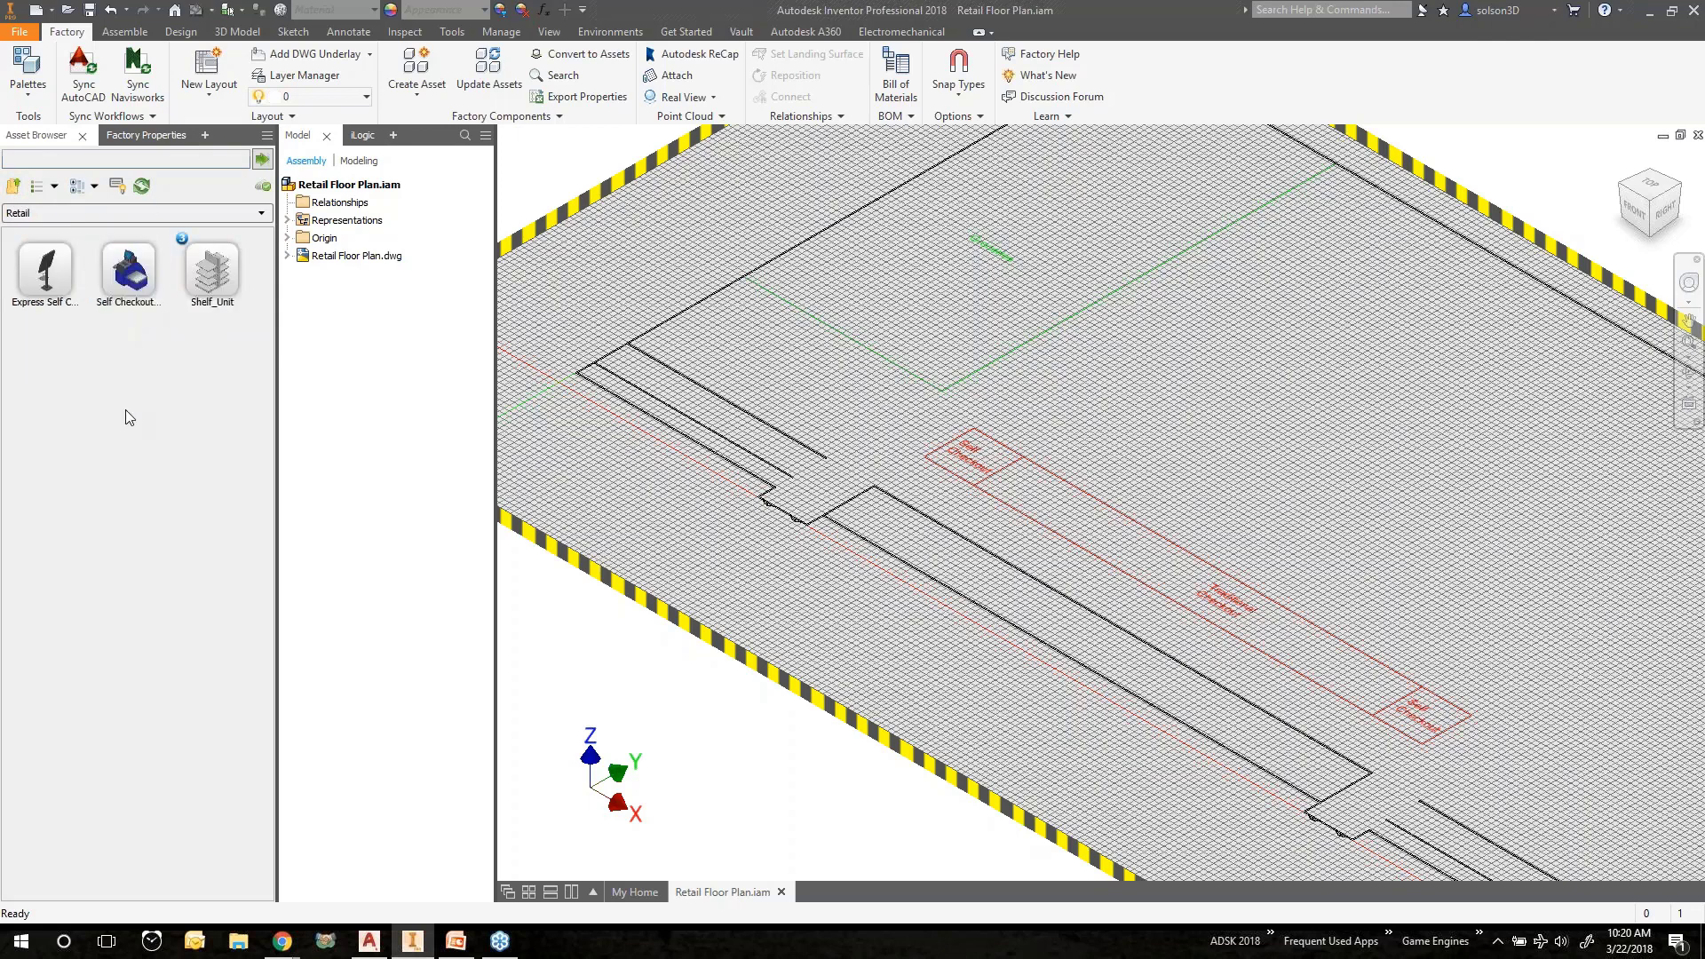
{"action": "left_click", "coordinate": [14, 187]}
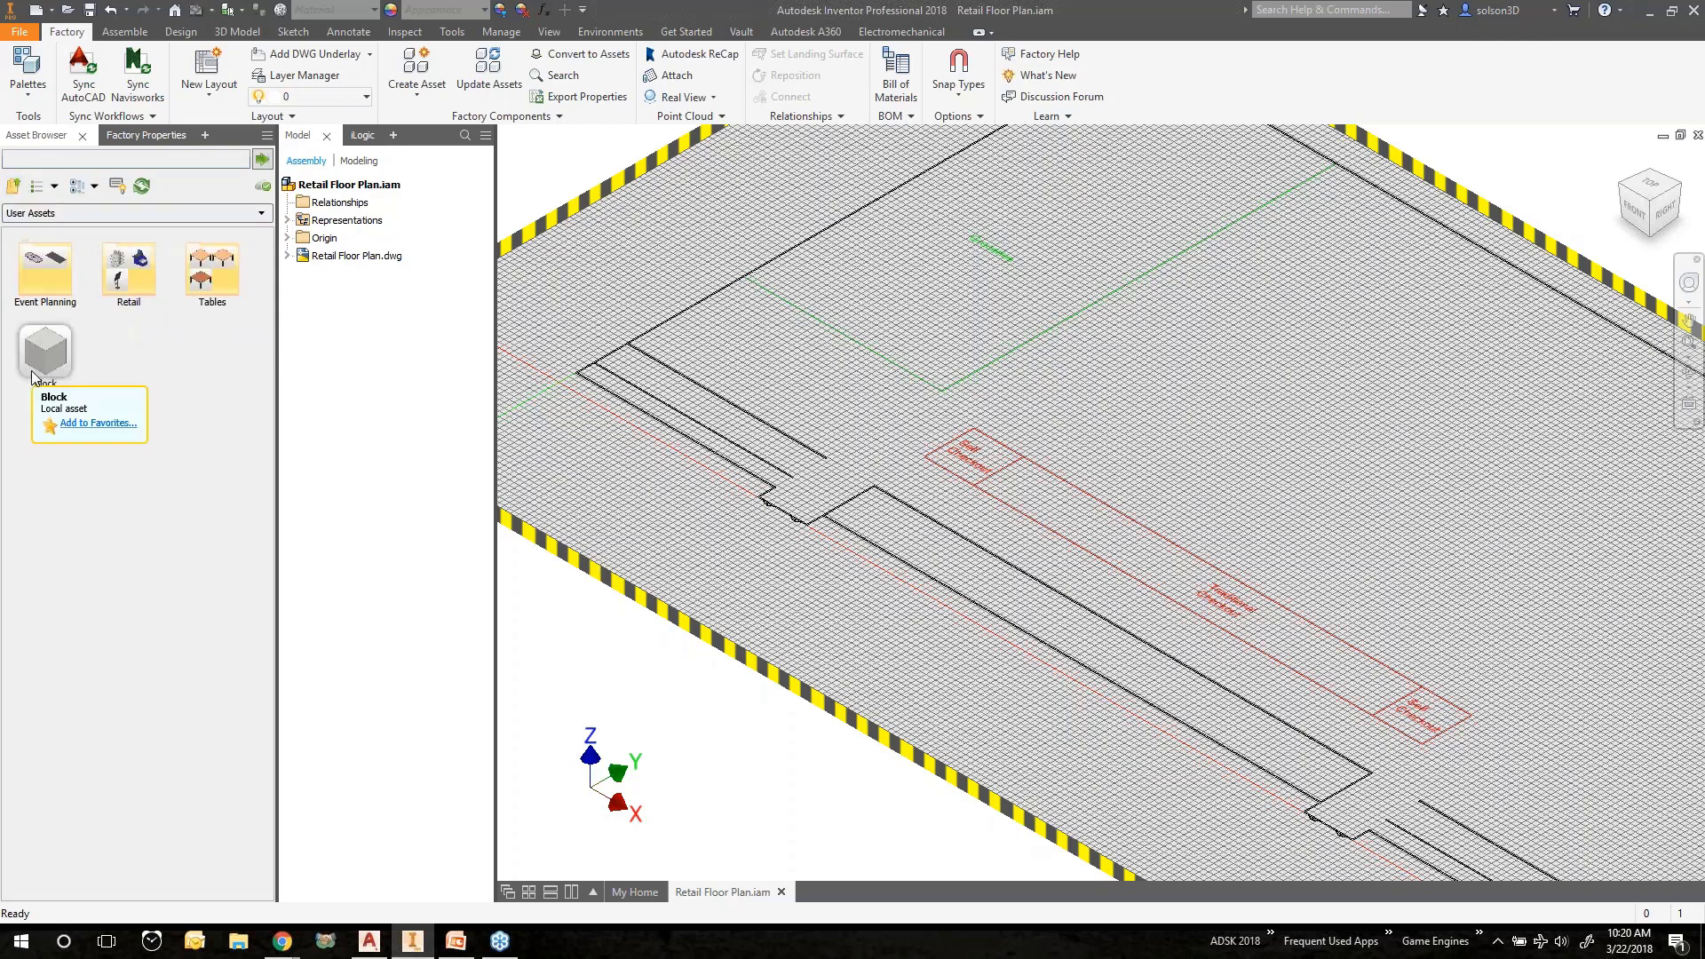
Open the Safety Equipment category of the system assets.
{"action": "left_click", "coordinate": [18, 185]}
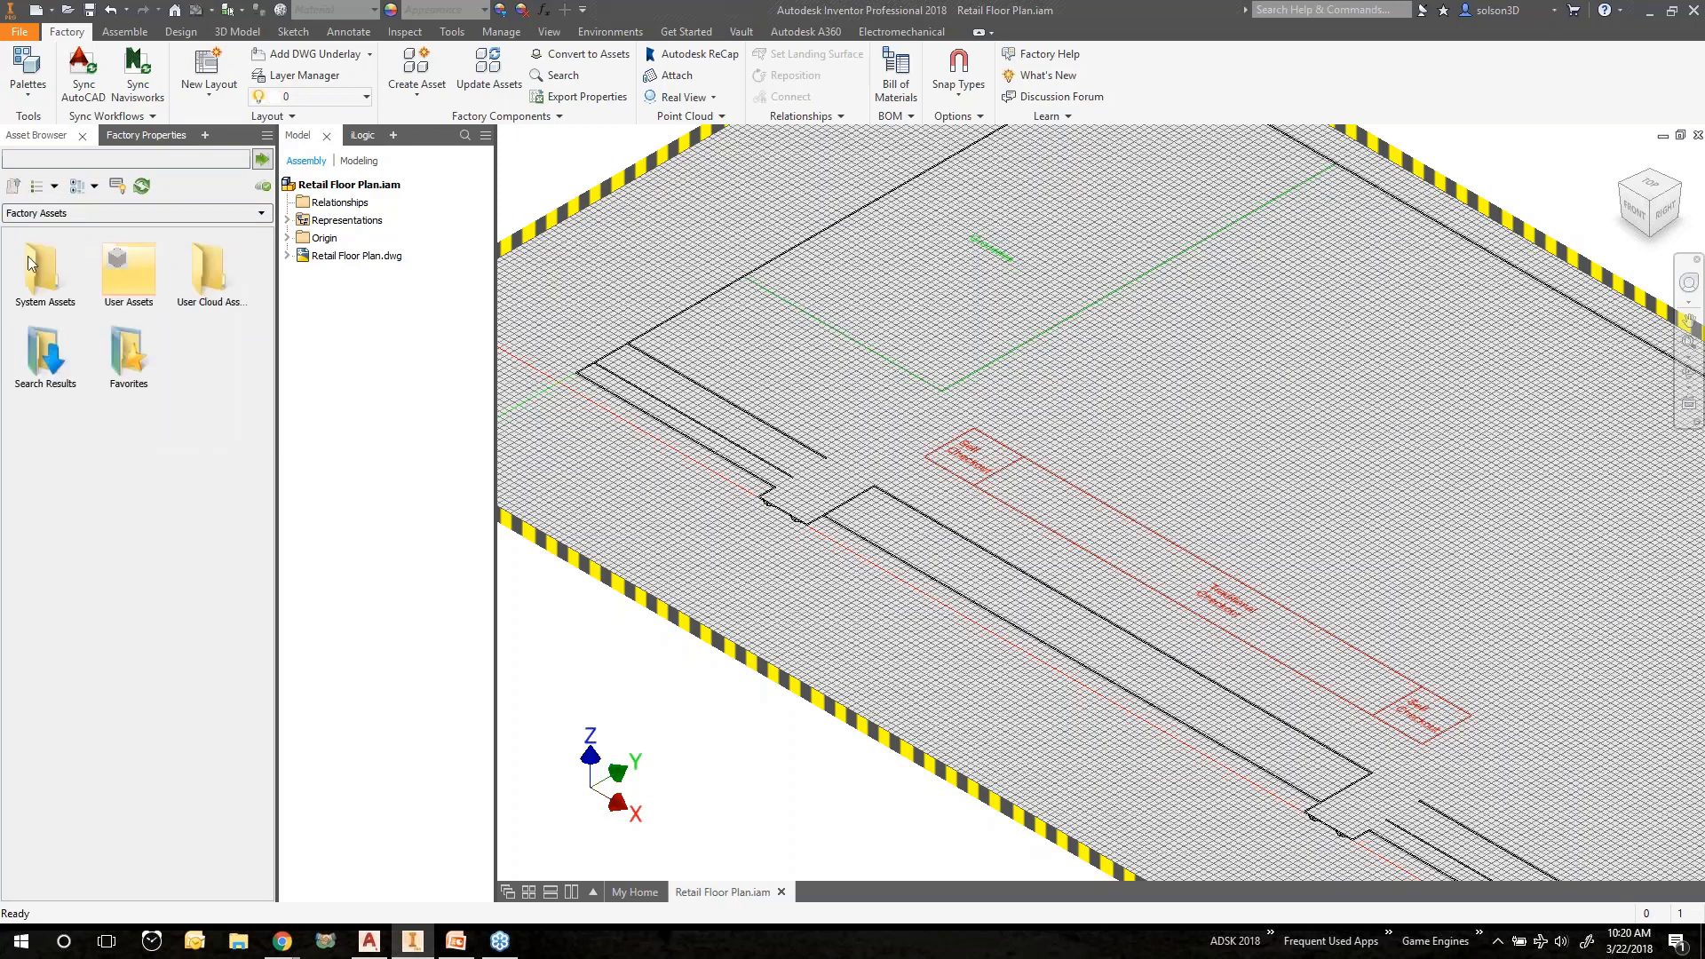
{"action": "double_click", "coordinate": [41, 264]}
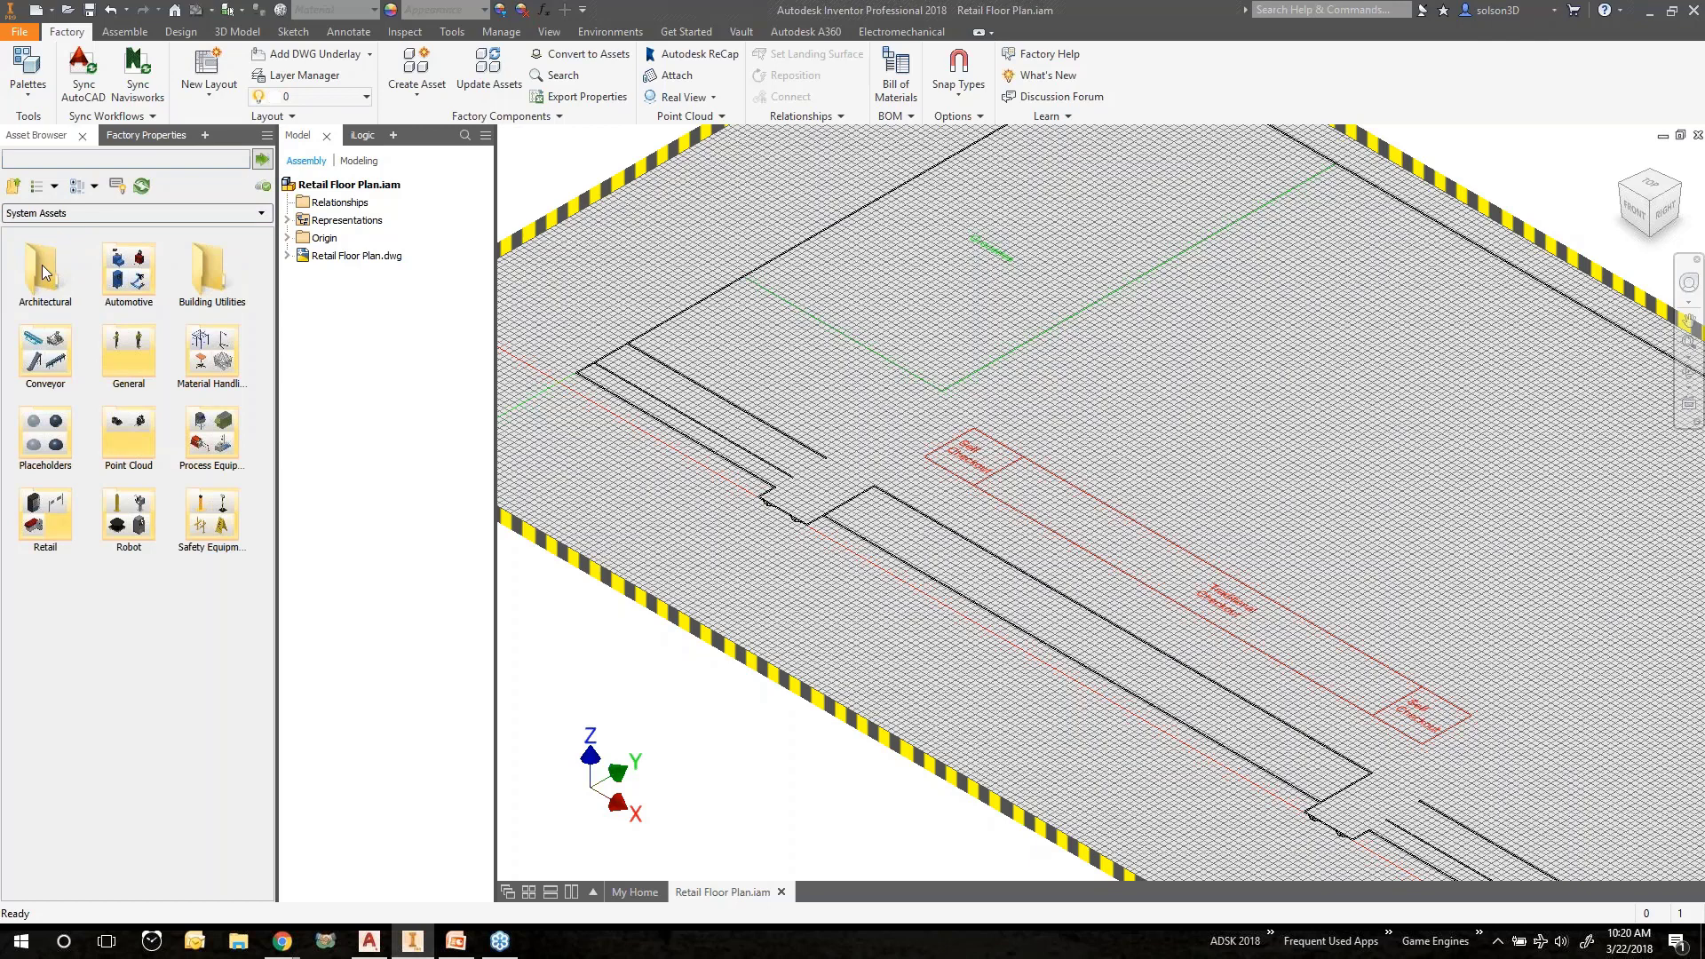
{"action": "left_click", "coordinate": [220, 521]}
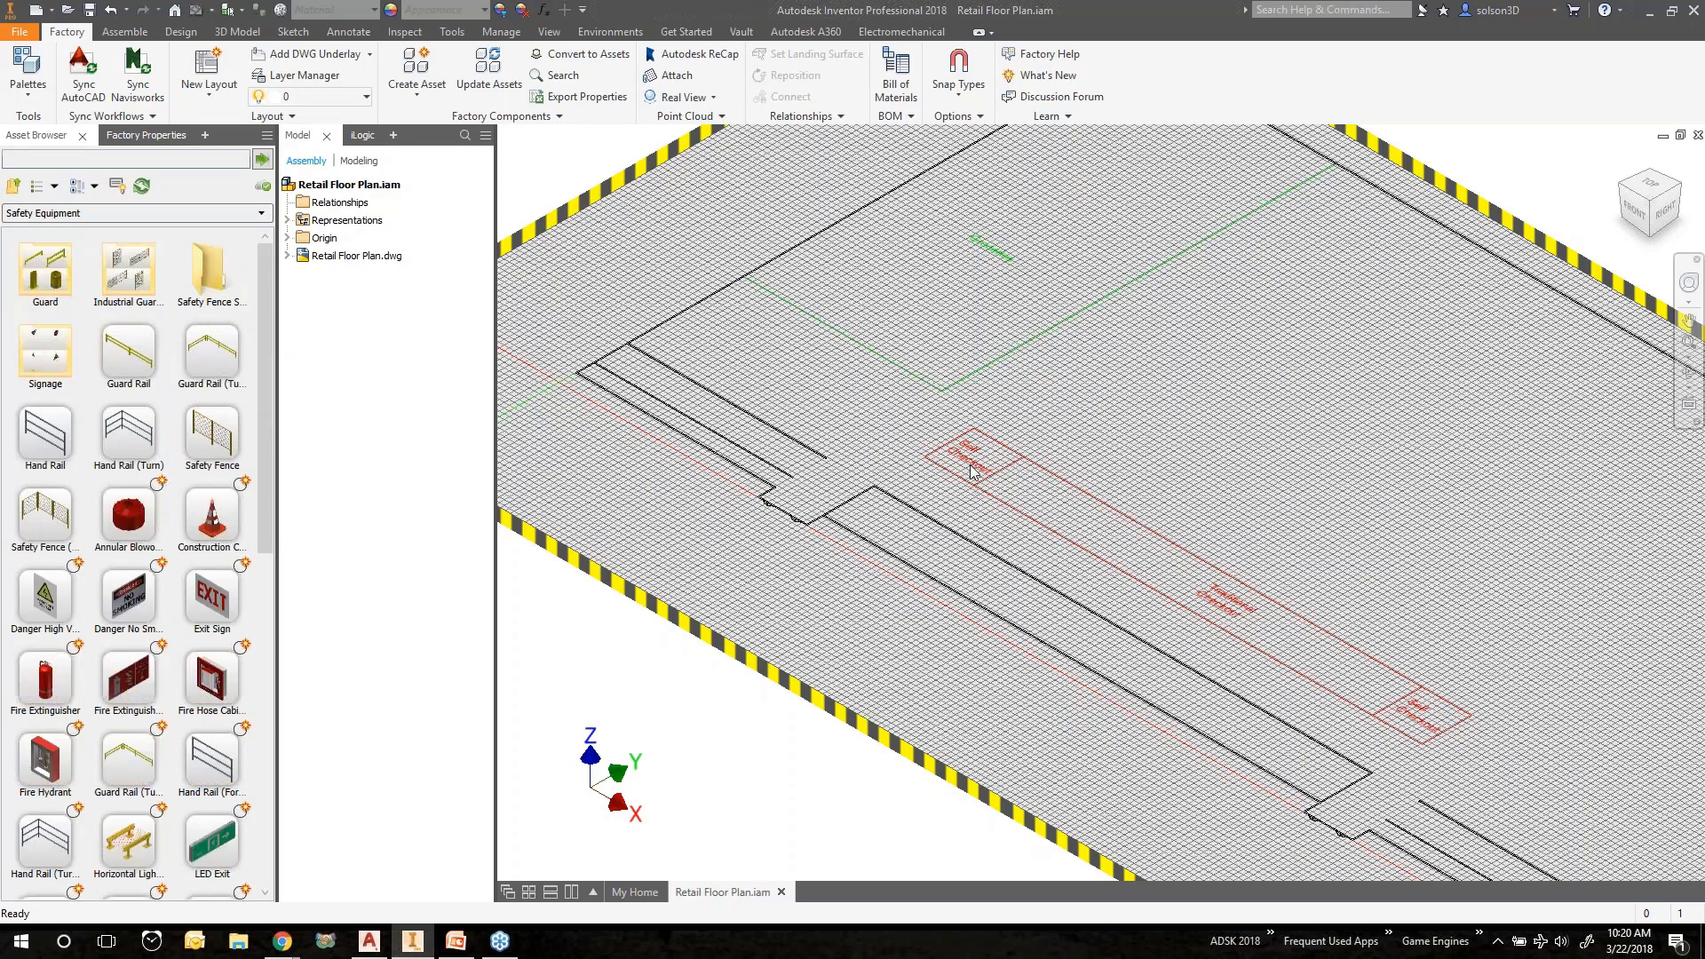
Place a Guard Rail (Turn) asset on the entrance-side corner where the Self Checkout area near Grocery meets Traditional Checkout.
{"action": "scroll", "coordinate": [972, 471], "scroll_direction": "up", "scroll_amount": 5}
{"action": "scroll", "coordinate": [972, 470], "scroll_direction": "down", "scroll_amount": 5}
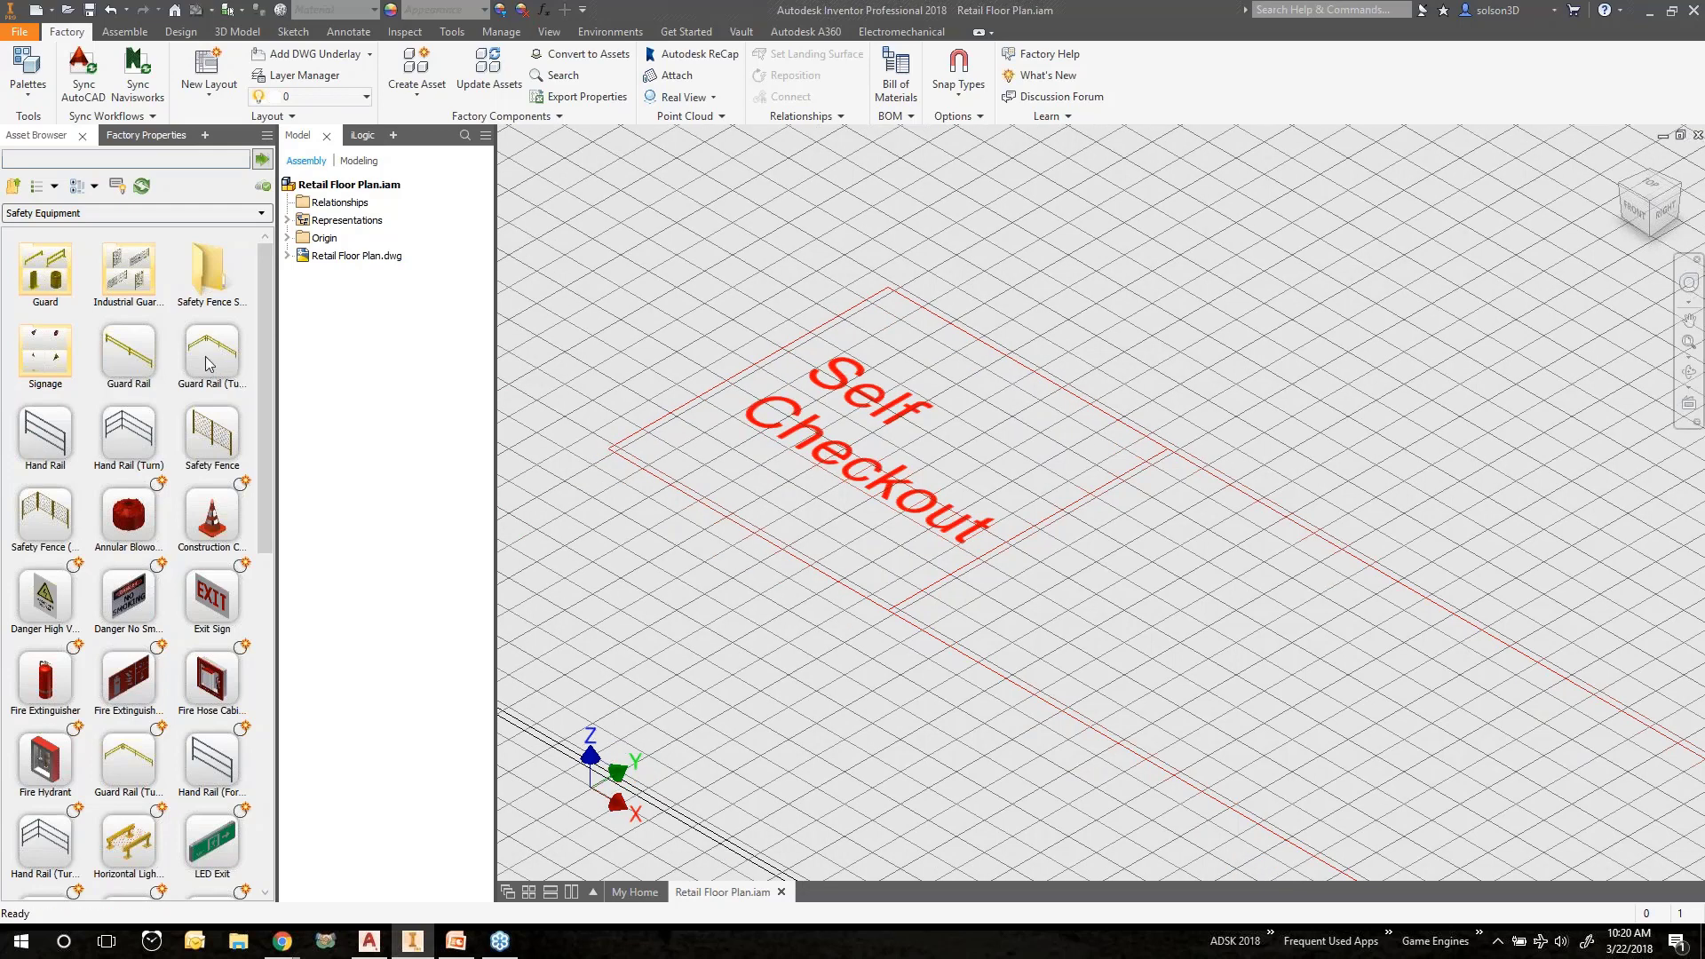
{"action": "mouse_move", "coordinate": [209, 360]}
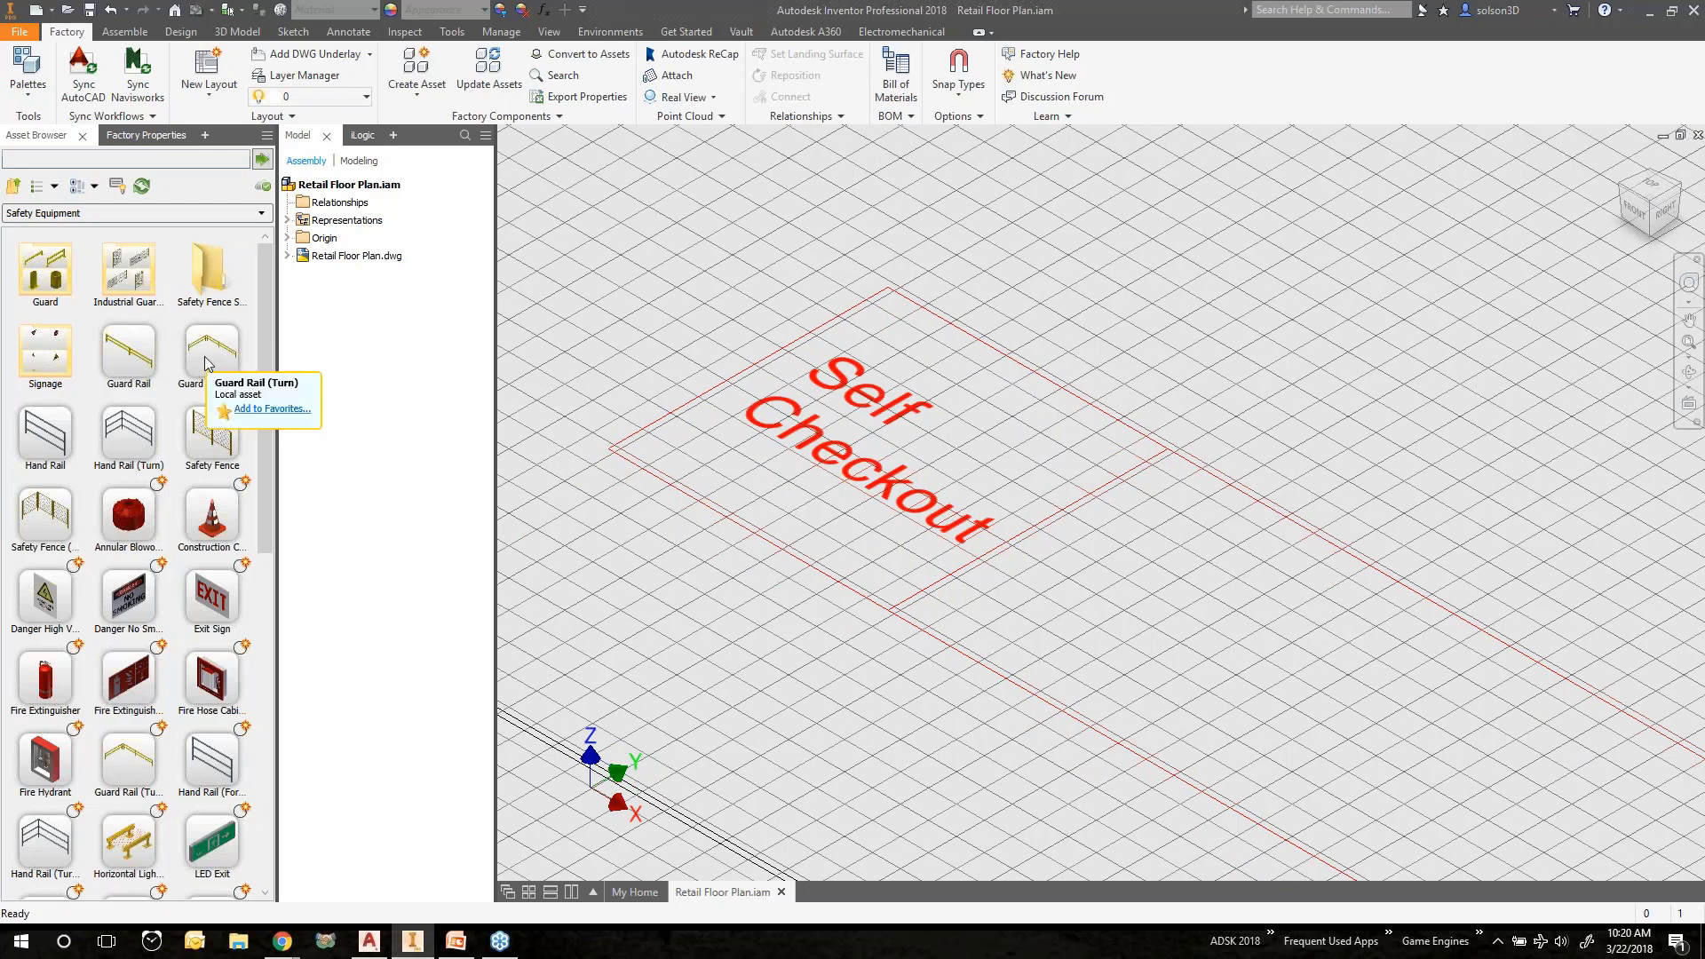
{"action": "left_click_drag", "start_coordinate": [206, 362], "coordinate": [606, 335]}
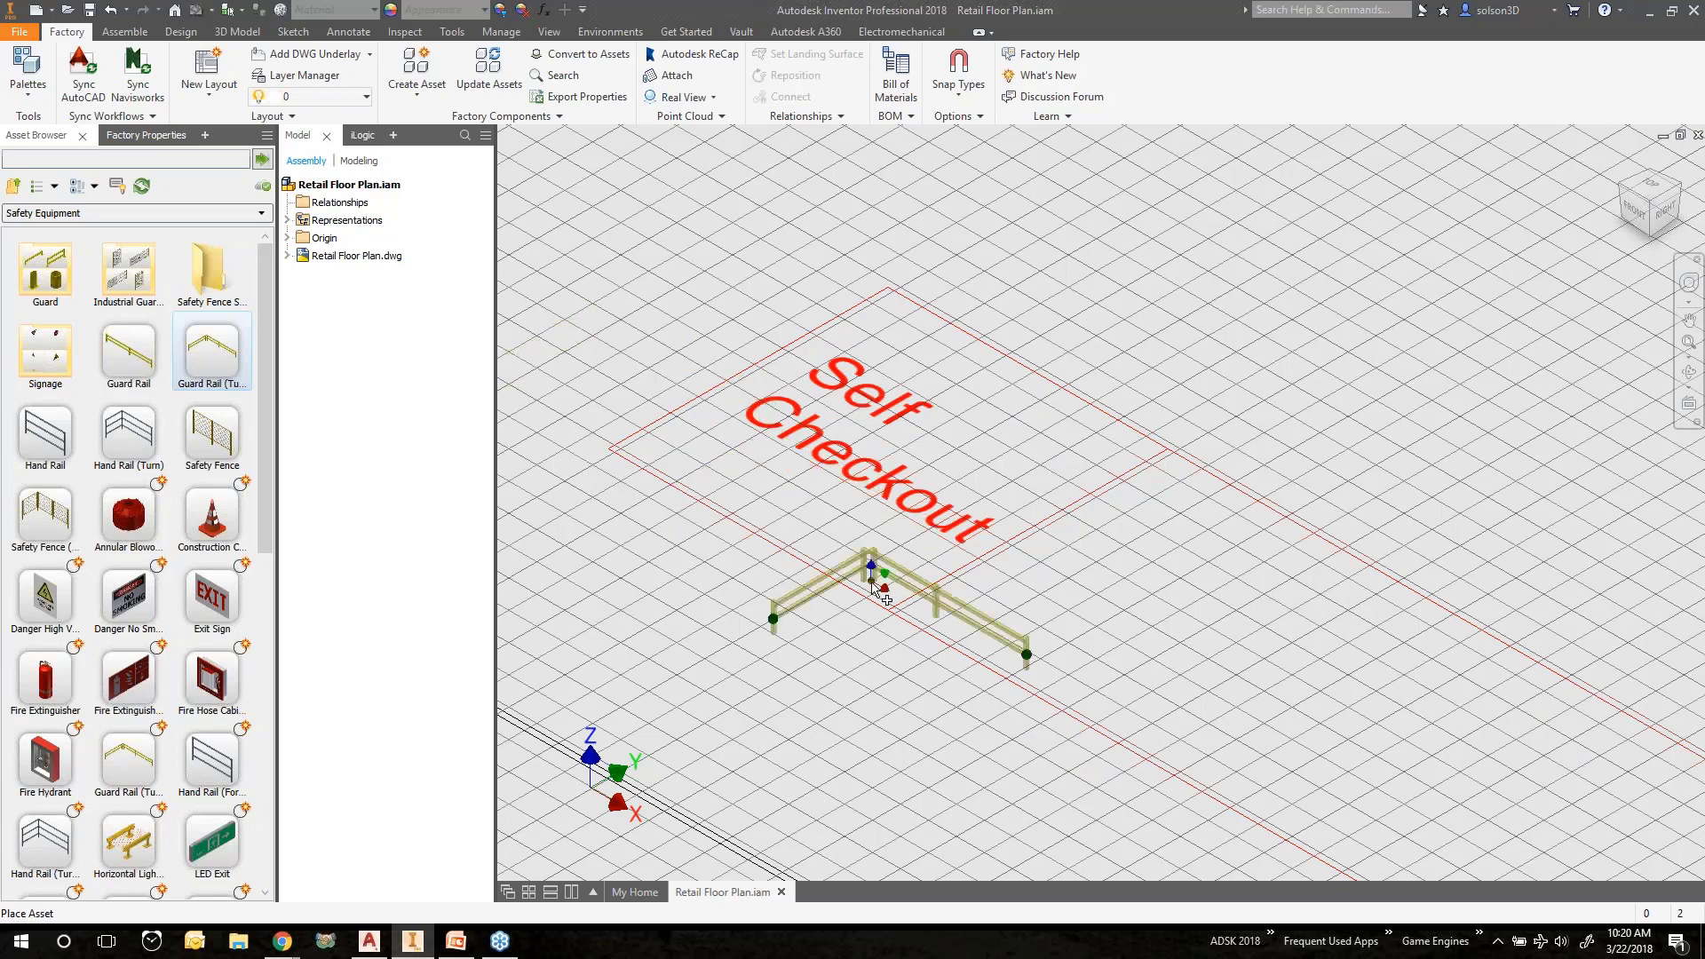
{"action": "scroll", "coordinate": [872, 597], "scroll_direction": "down", "scroll_amount": 5}
{"action": "scroll", "coordinate": [873, 595], "scroll_direction": "up", "scroll_amount": 6}
{"action": "scroll", "coordinate": [875, 597], "scroll_direction": "up", "scroll_amount": 5}
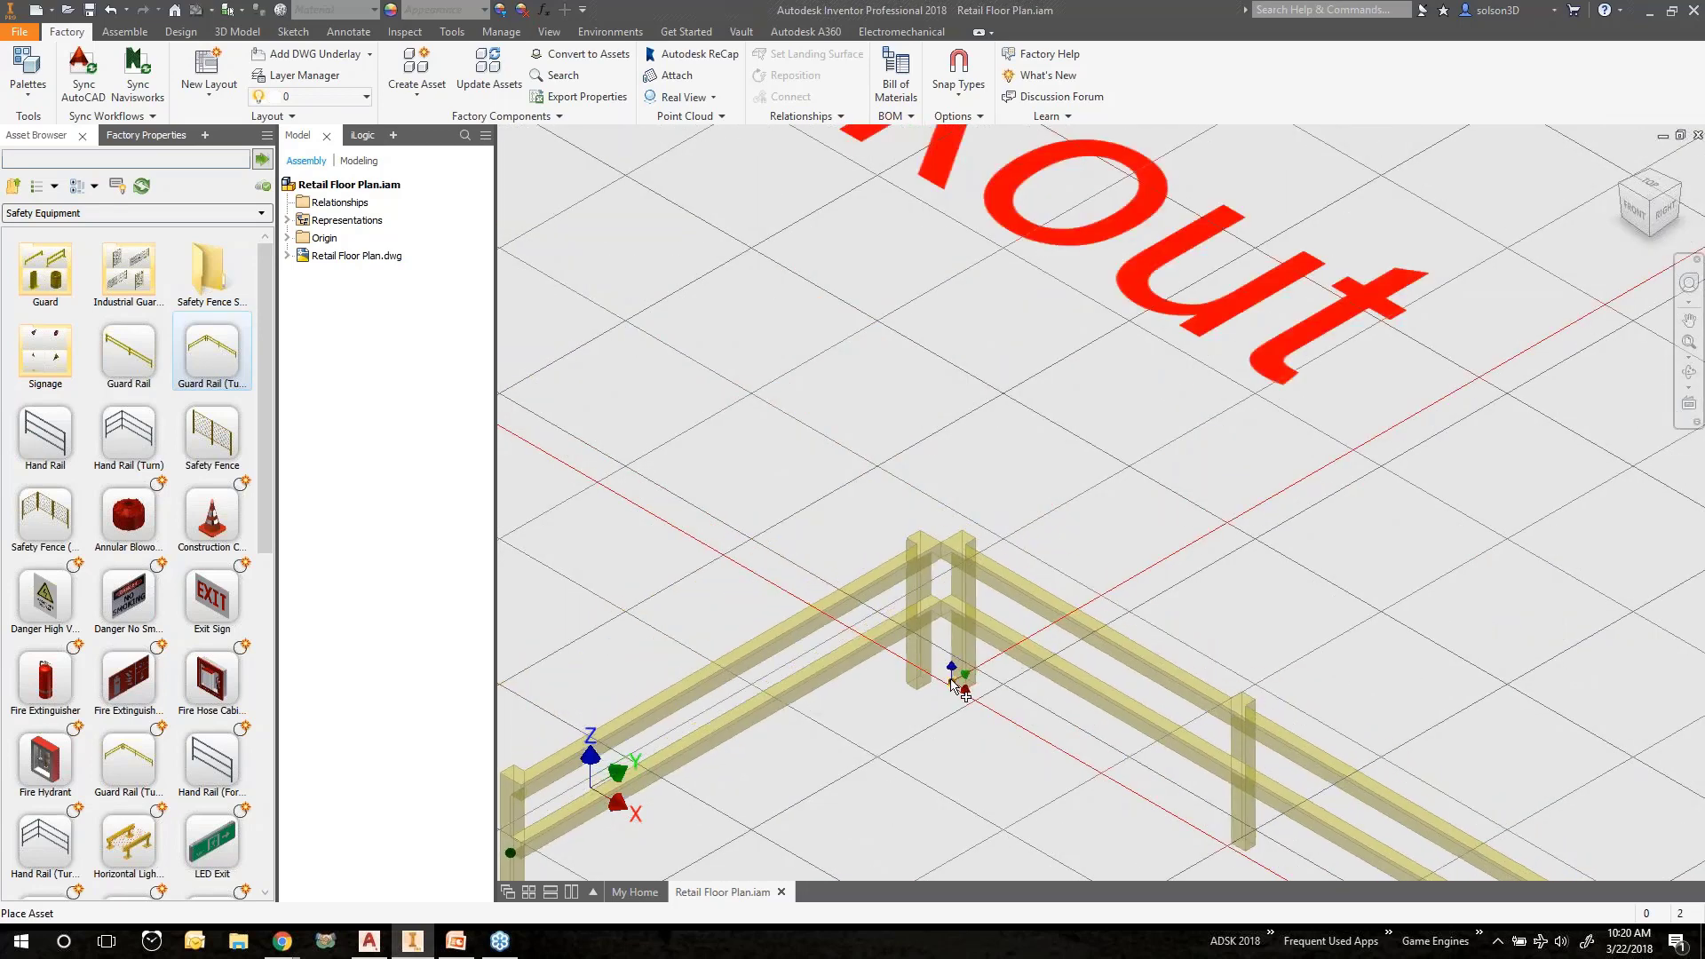
{"action": "left_click", "coordinate": [955, 683]}
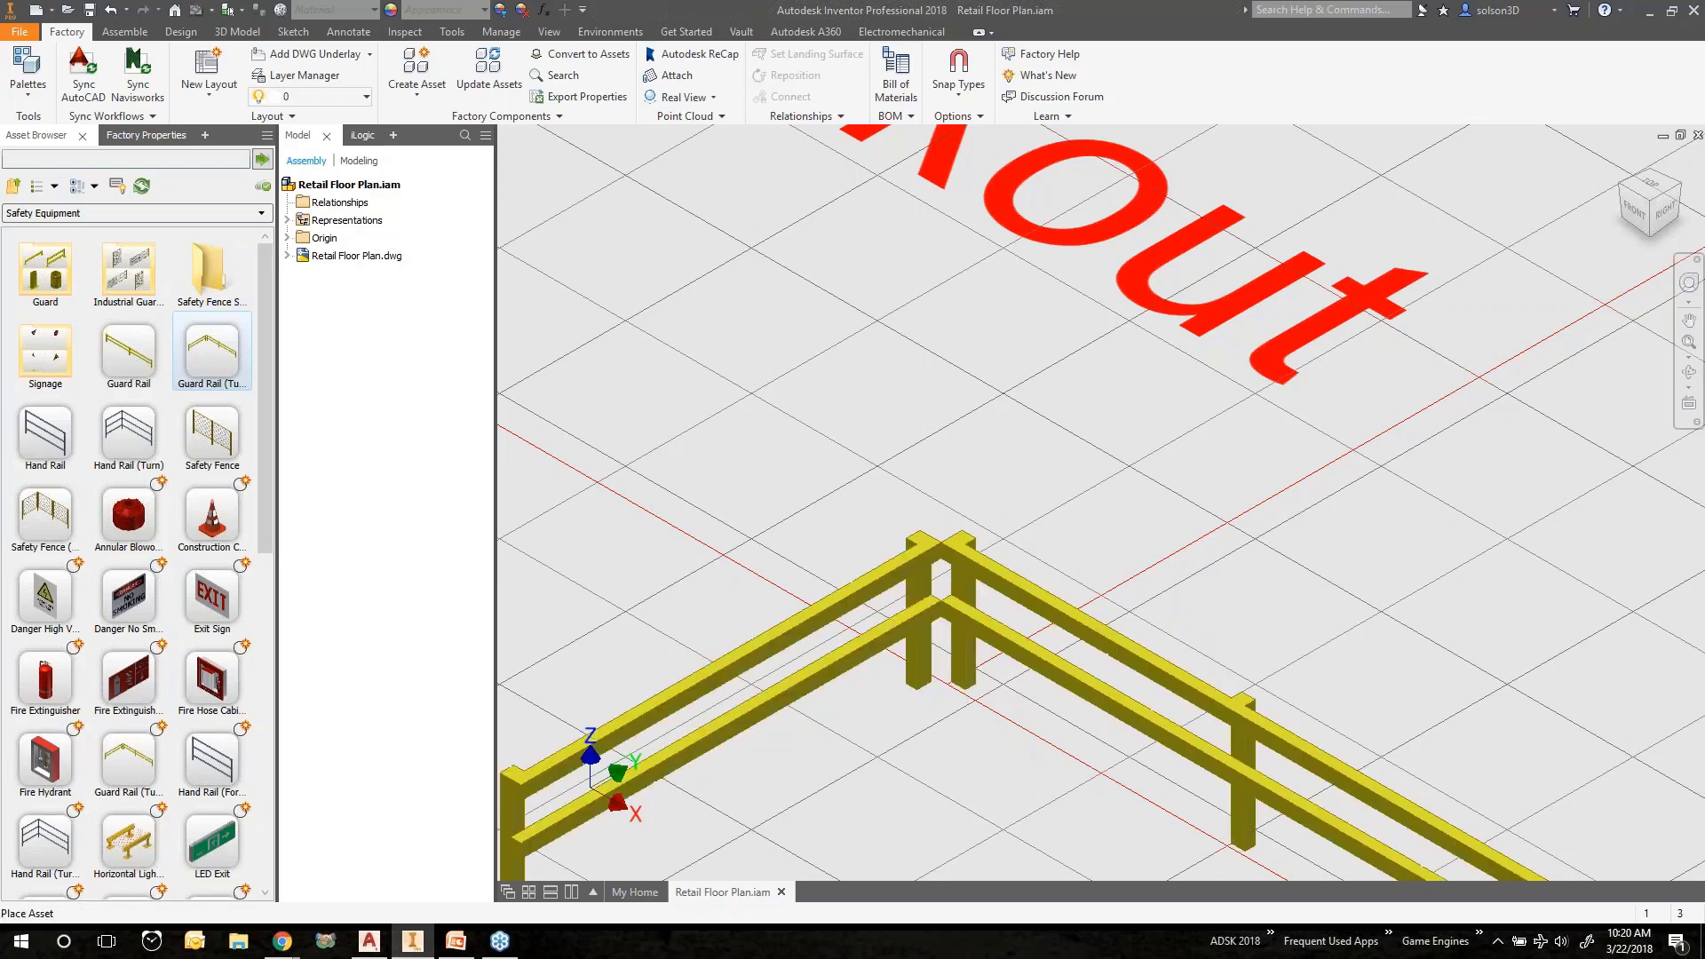
{"action": "scroll", "coordinate": [802, 452], "scroll_direction": "down", "scroll_amount": 8}
{"action": "key", "text": "Escape"}
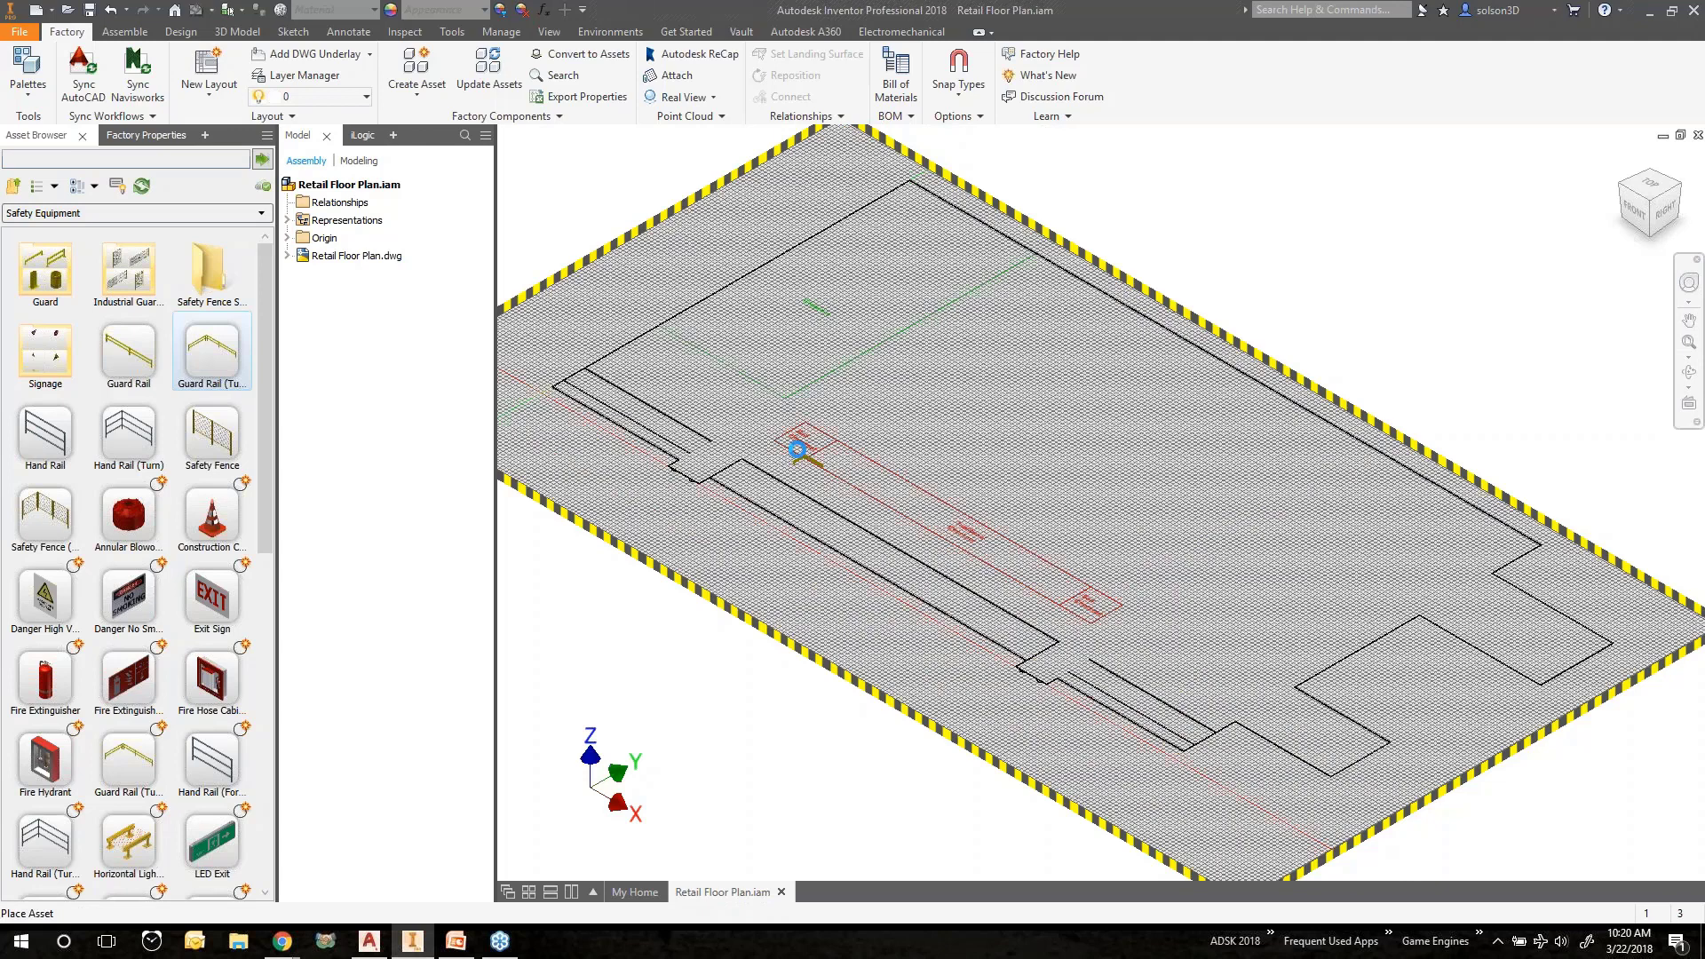
Rotate the placed guard rail 180 degrees about its vertical axis so that it encloses the Self Checkout corner.
{"action": "scroll", "coordinate": [798, 448], "scroll_direction": "up", "scroll_amount": 8}
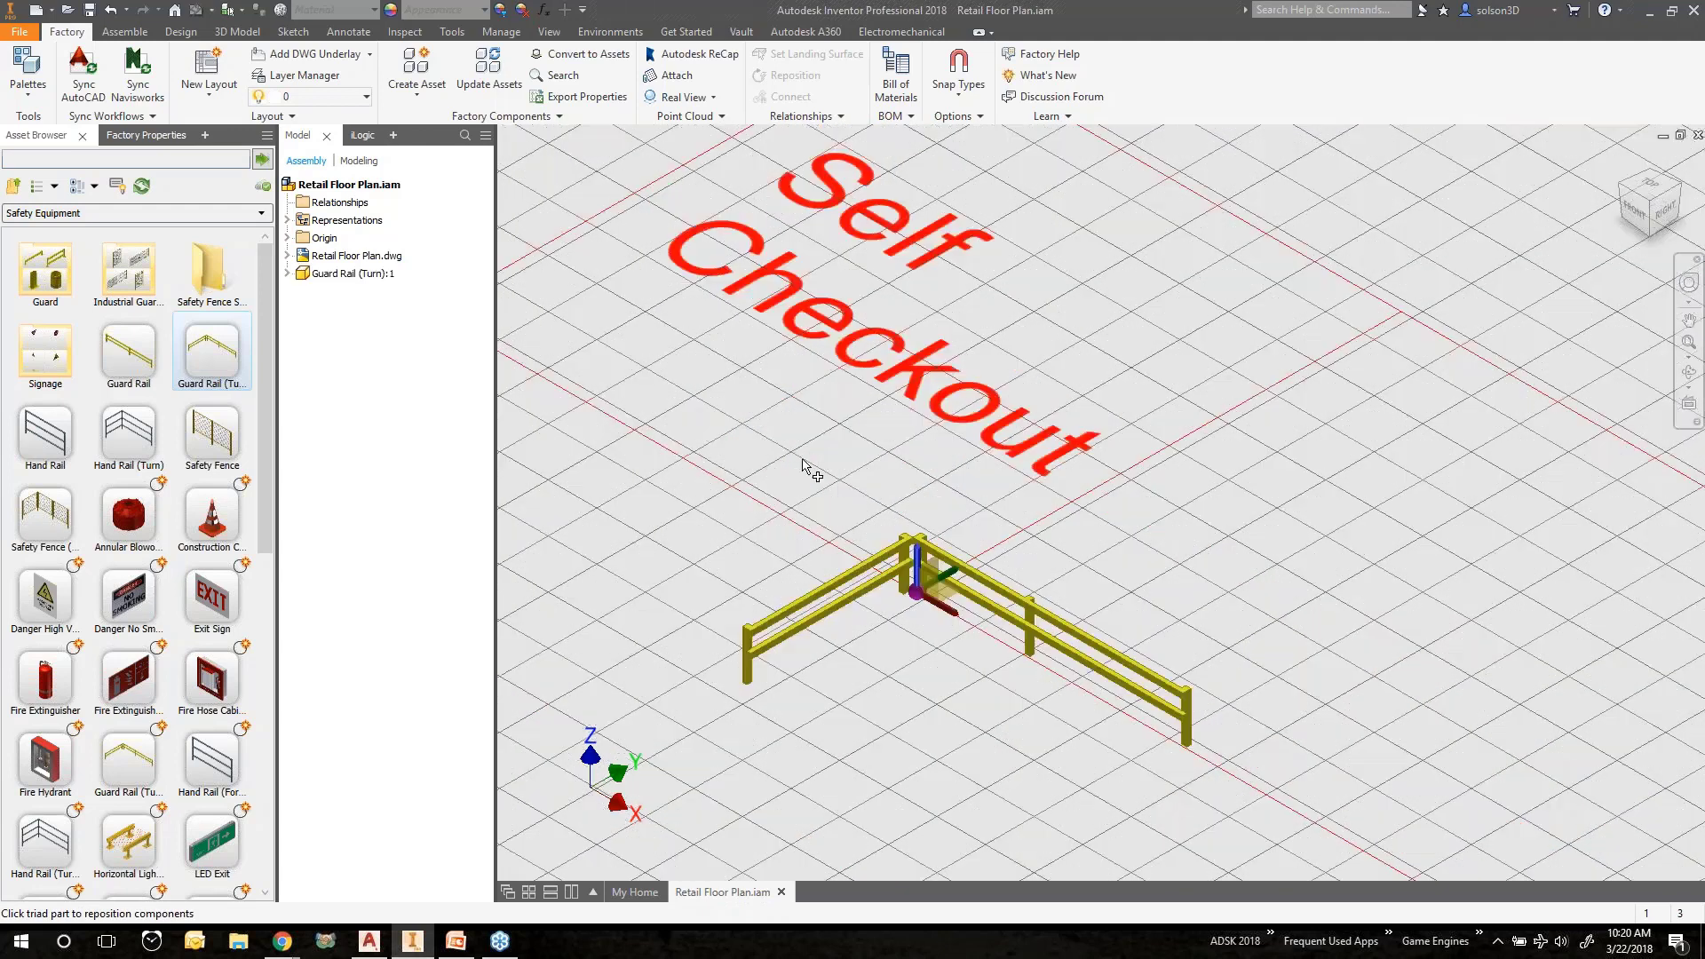
{"action": "left_click_drag", "start_coordinate": [919, 566], "coordinate": [836, 484]}
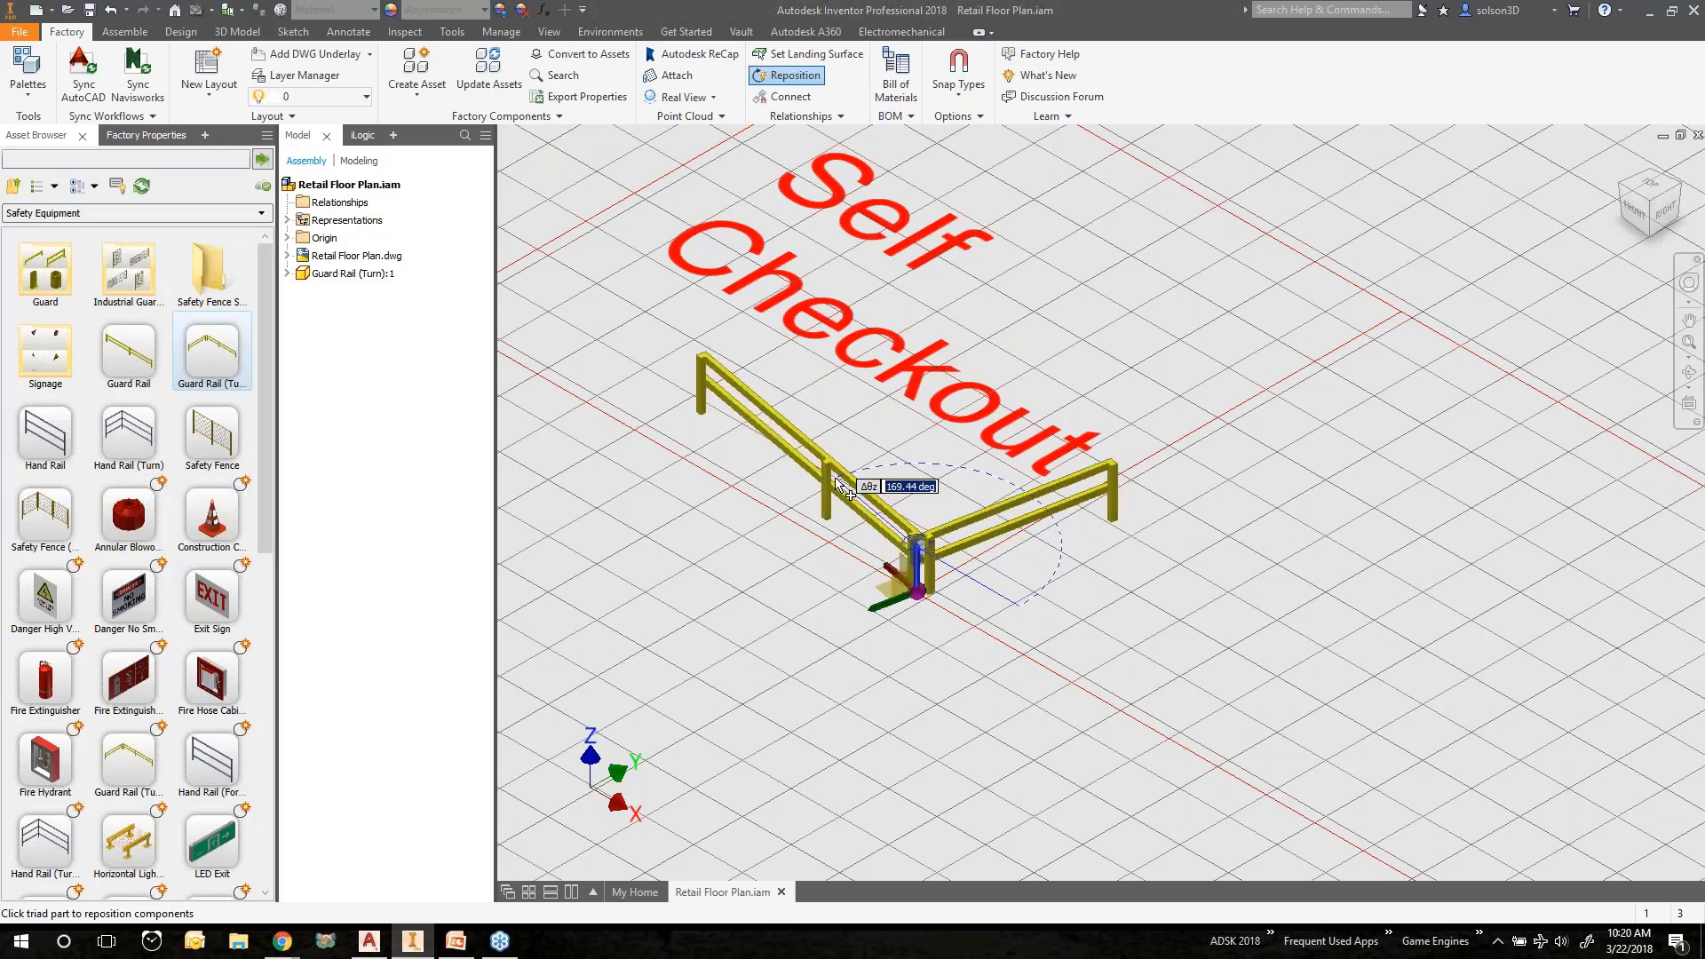
{"action": "type", "text": "180"}
{"action": "key", "text": "Return"}
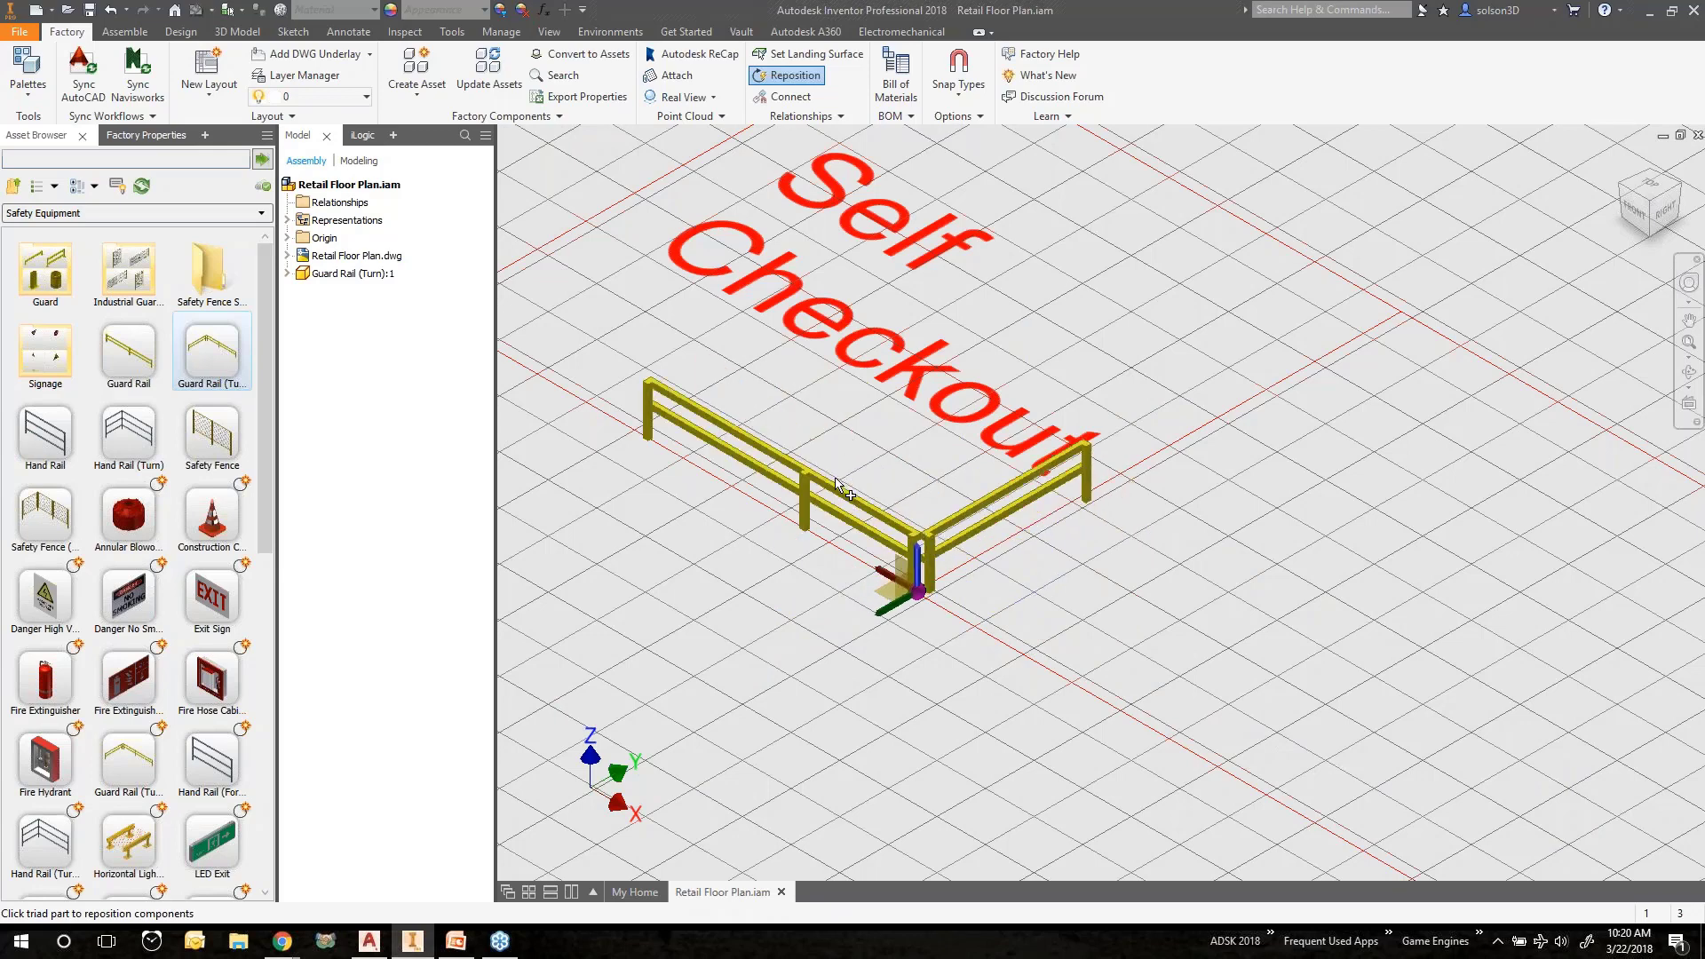
{"action": "right_click", "coordinate": [870, 401]}
{"action": "left_click", "coordinate": [872, 407]}
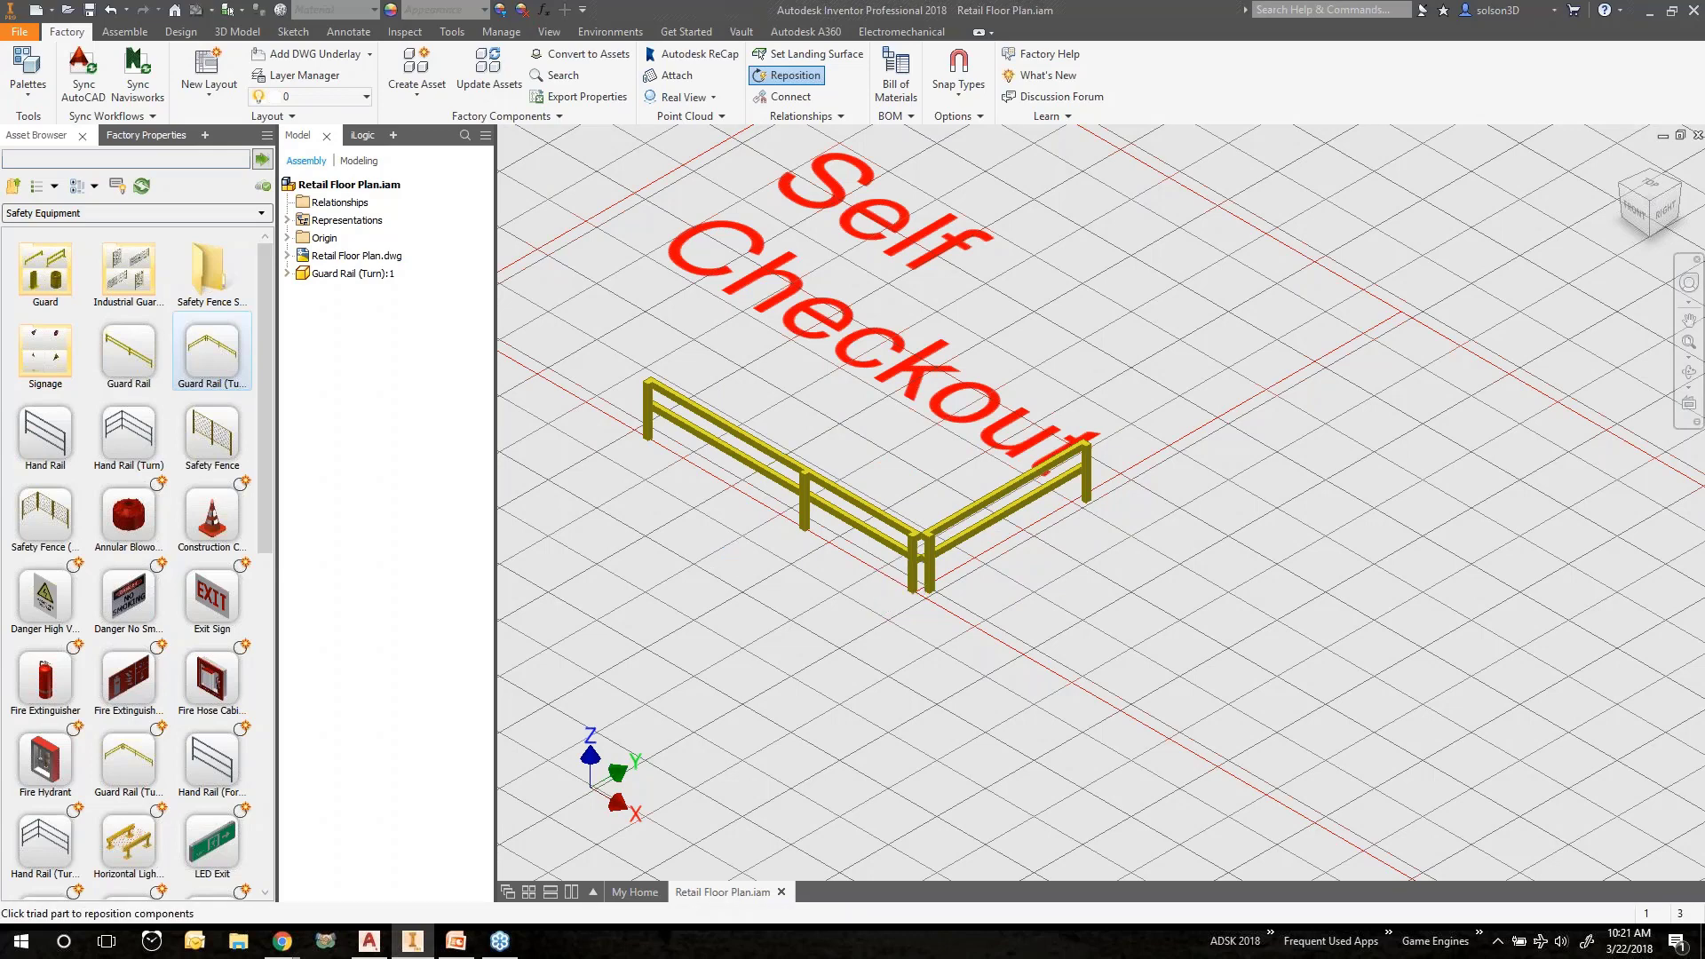
{"action": "left_click_drag", "start_coordinate": [212, 352], "coordinate": [1064, 459]}
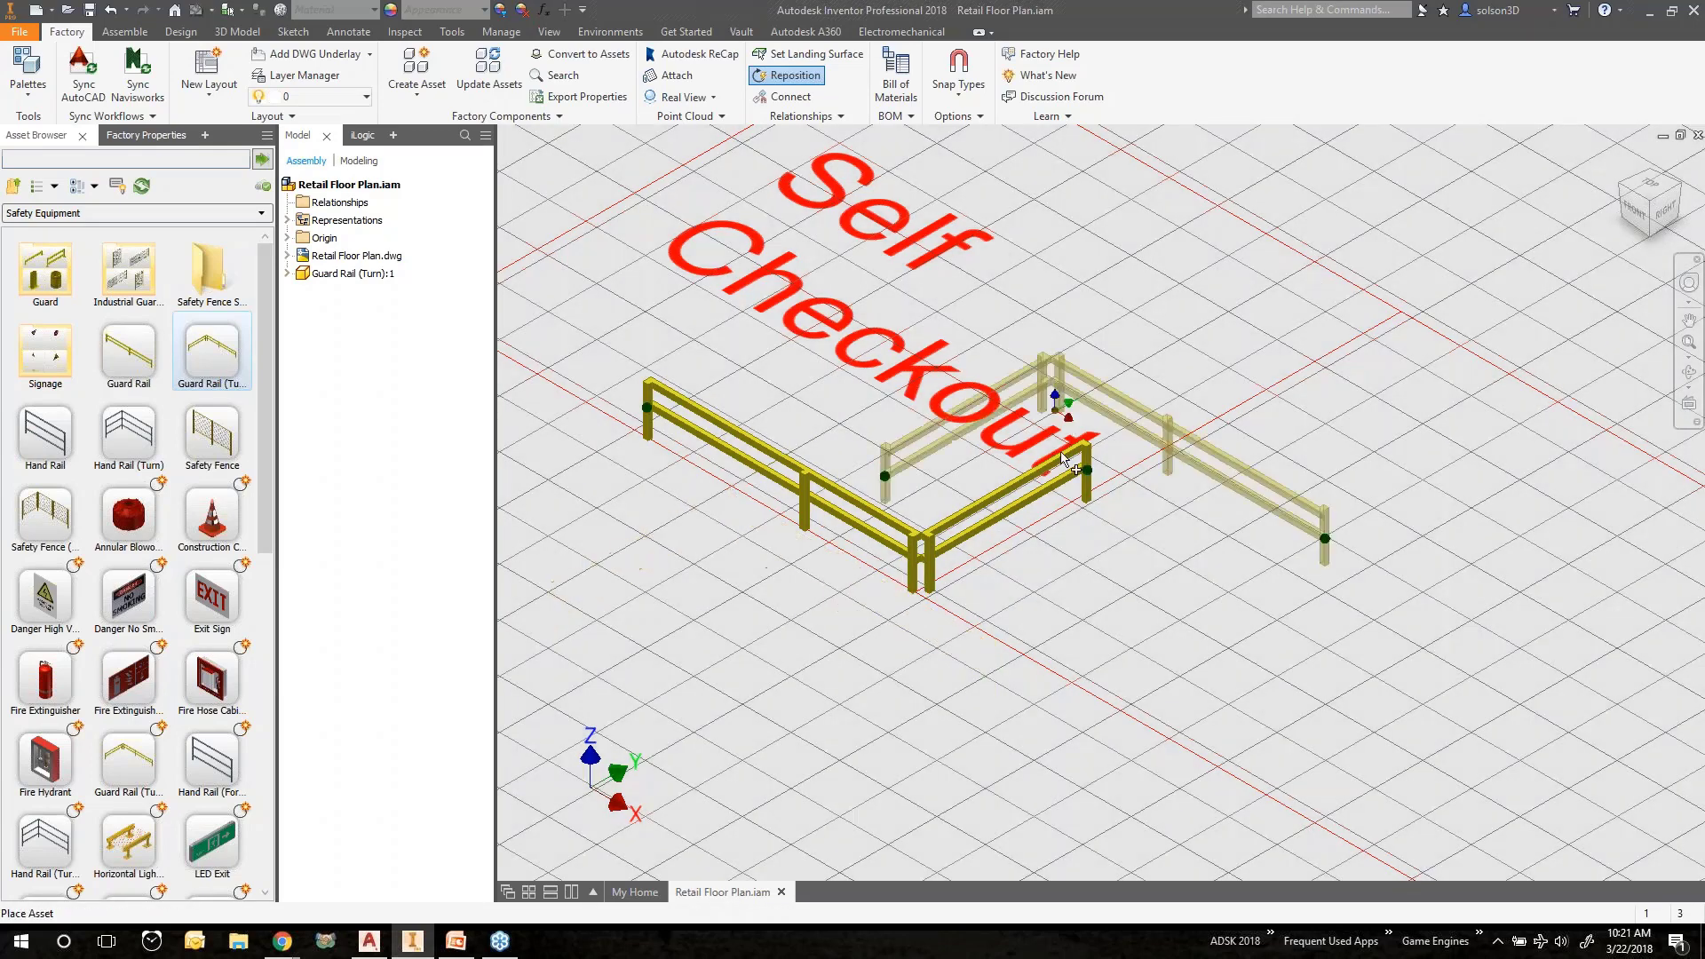
{"action": "scroll", "coordinate": [1063, 459], "scroll_direction": "down", "scroll_amount": 2}
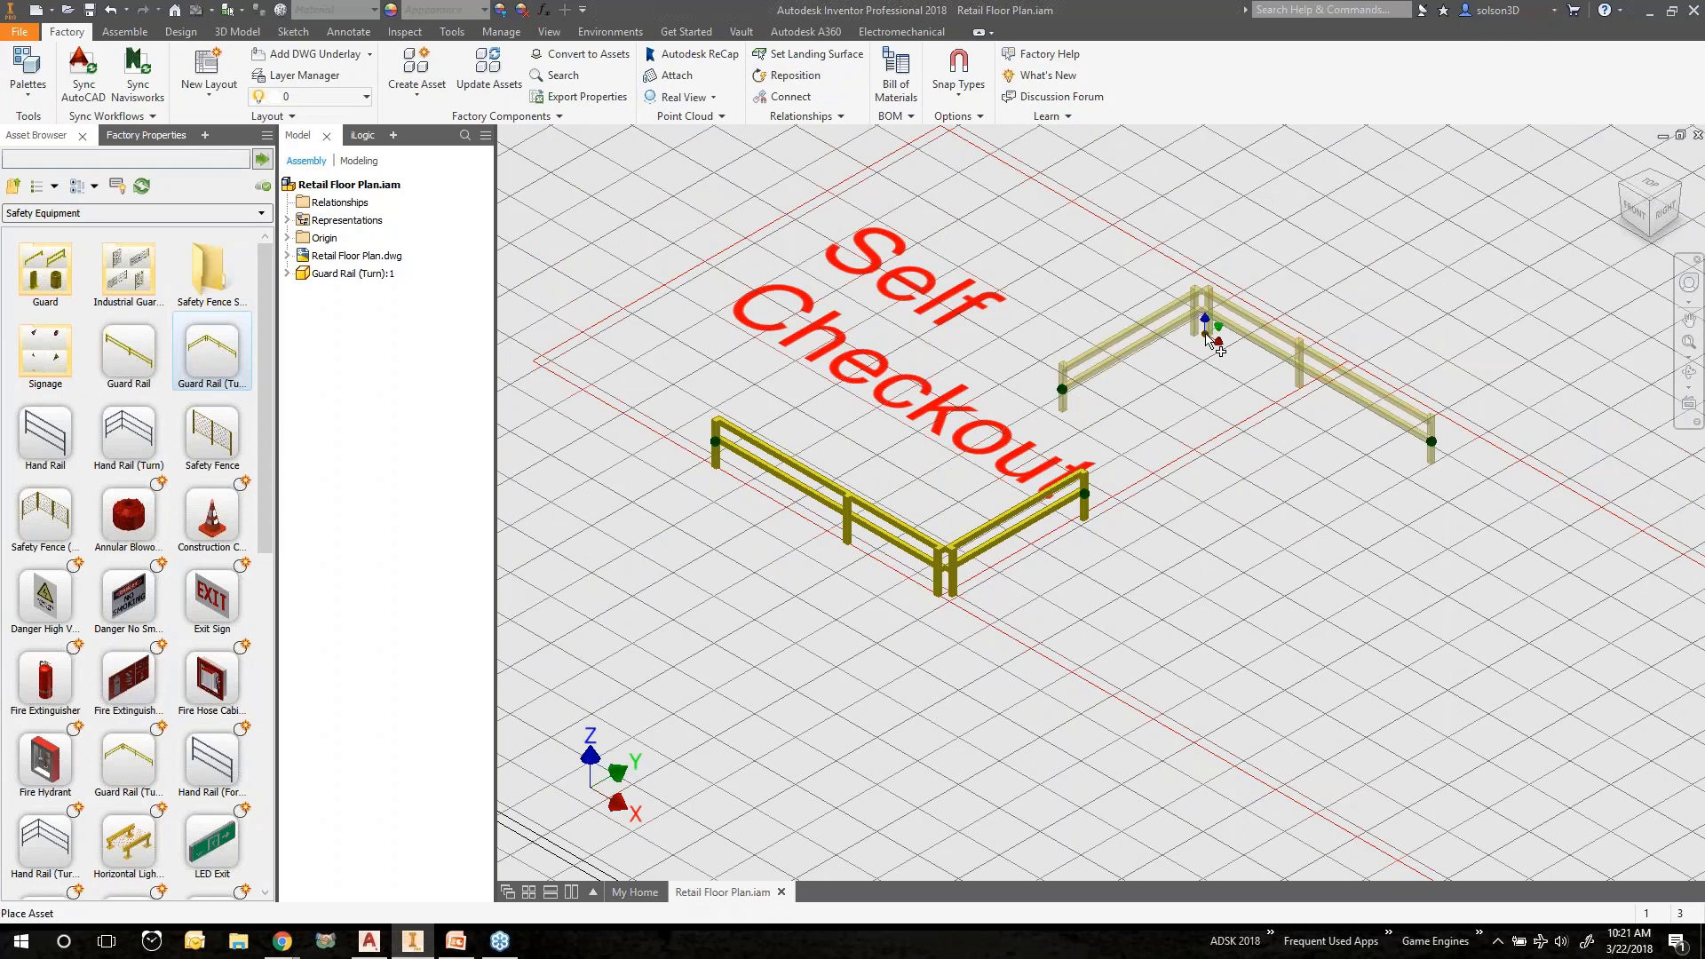
{"action": "key", "text": "Escape"}
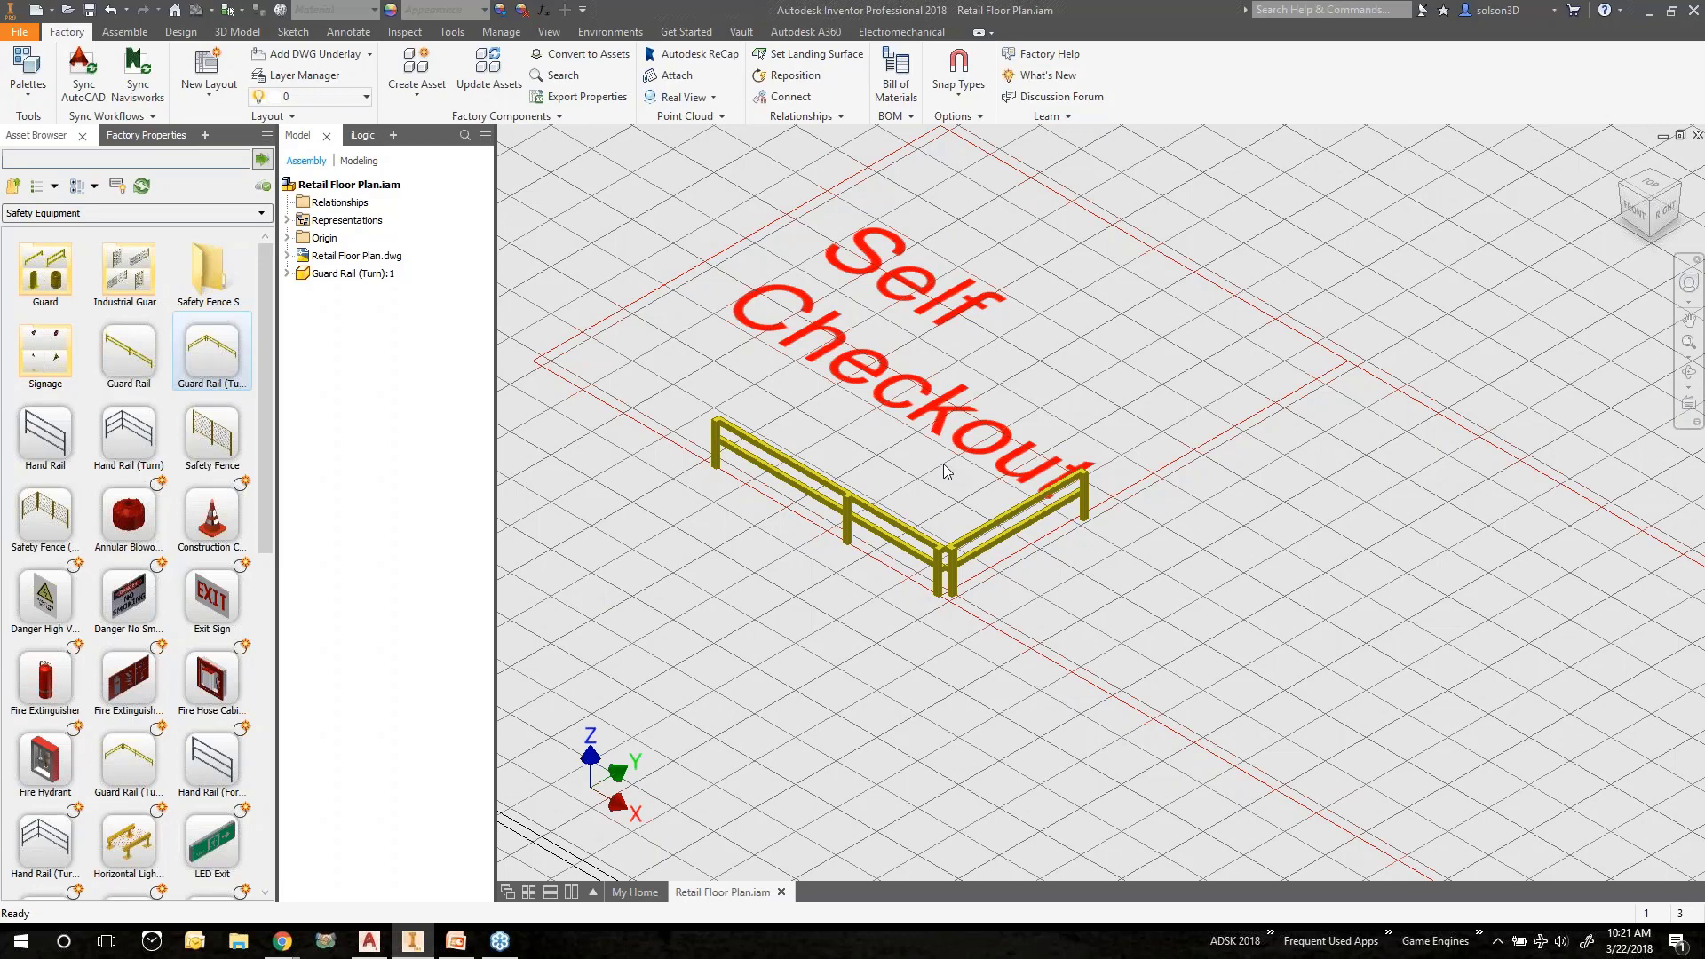
Set the guard rail's Turn Length to 360 and inspect its fit along the Self Checkout boundary from the other side.
{"action": "left_click", "coordinate": [928, 520]}
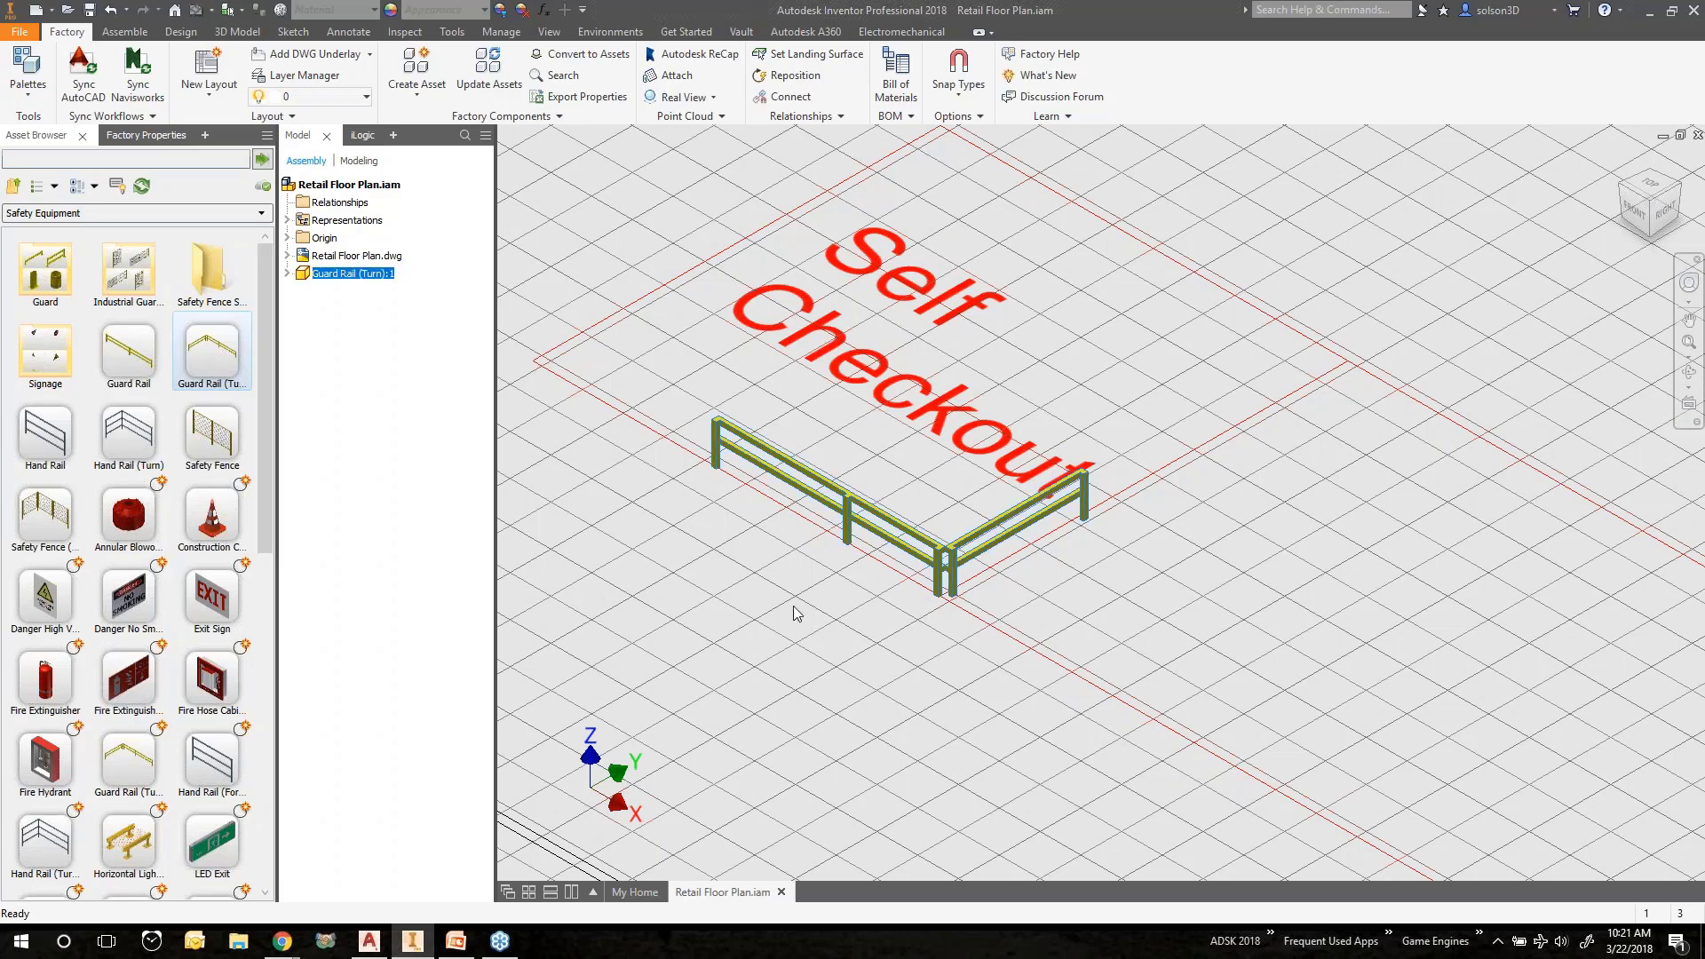
{"action": "left_click", "coordinate": [142, 135]}
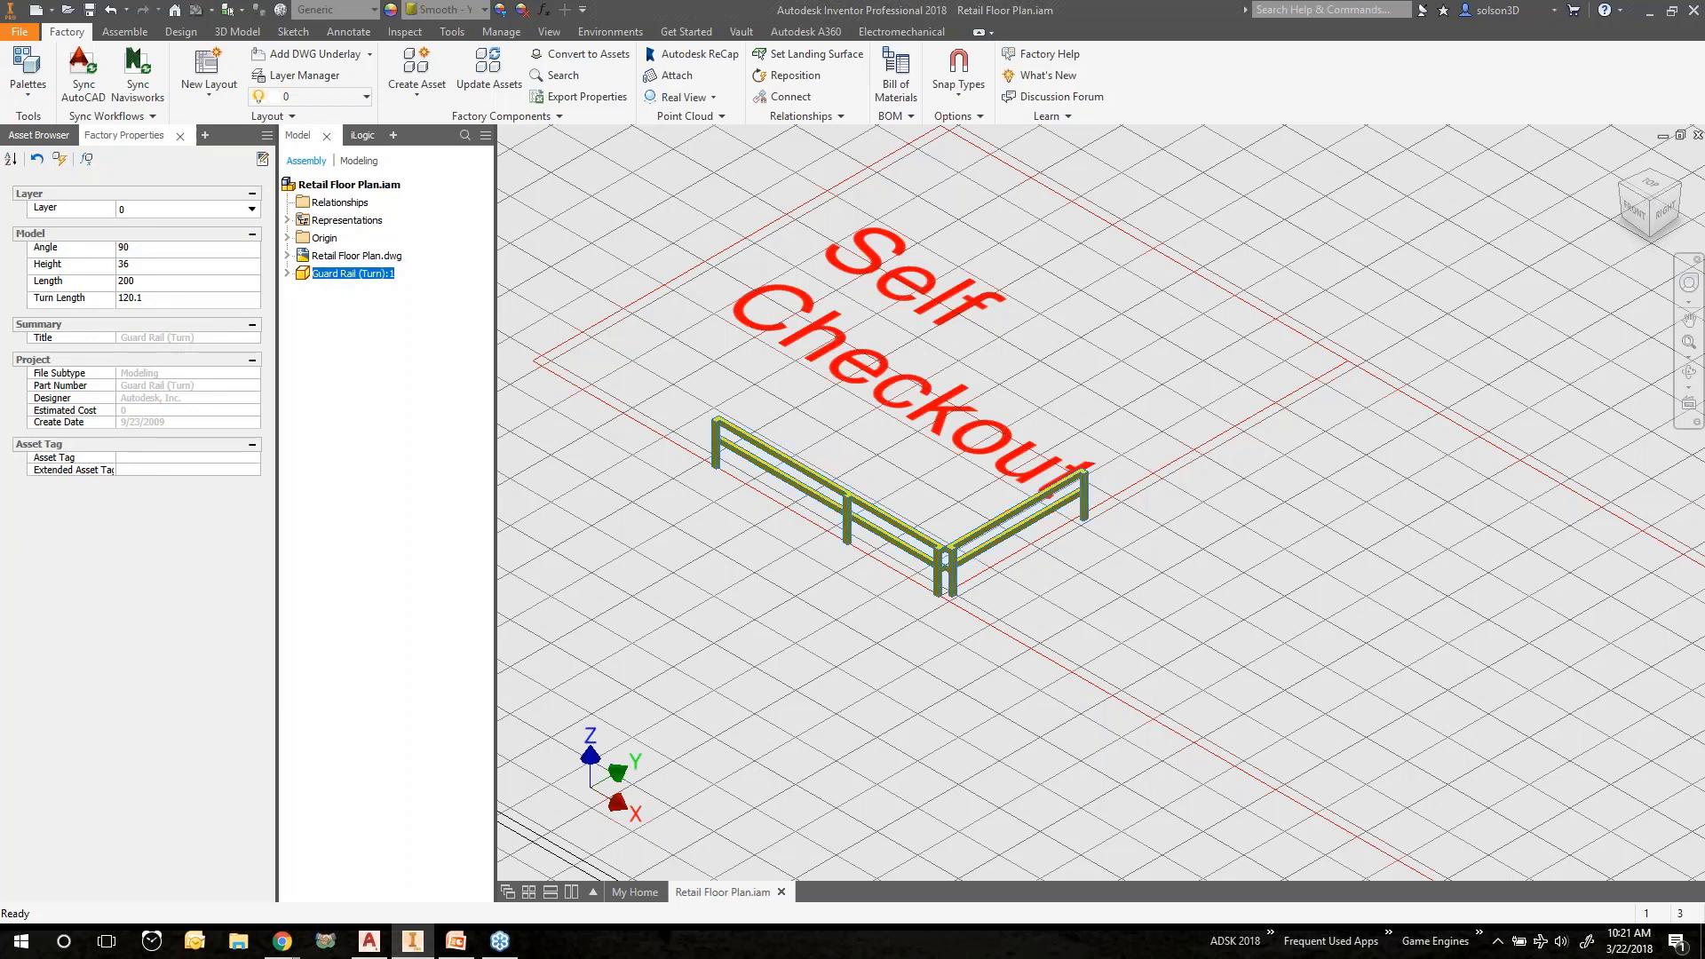
{"action": "left_click", "coordinate": [138, 299]}
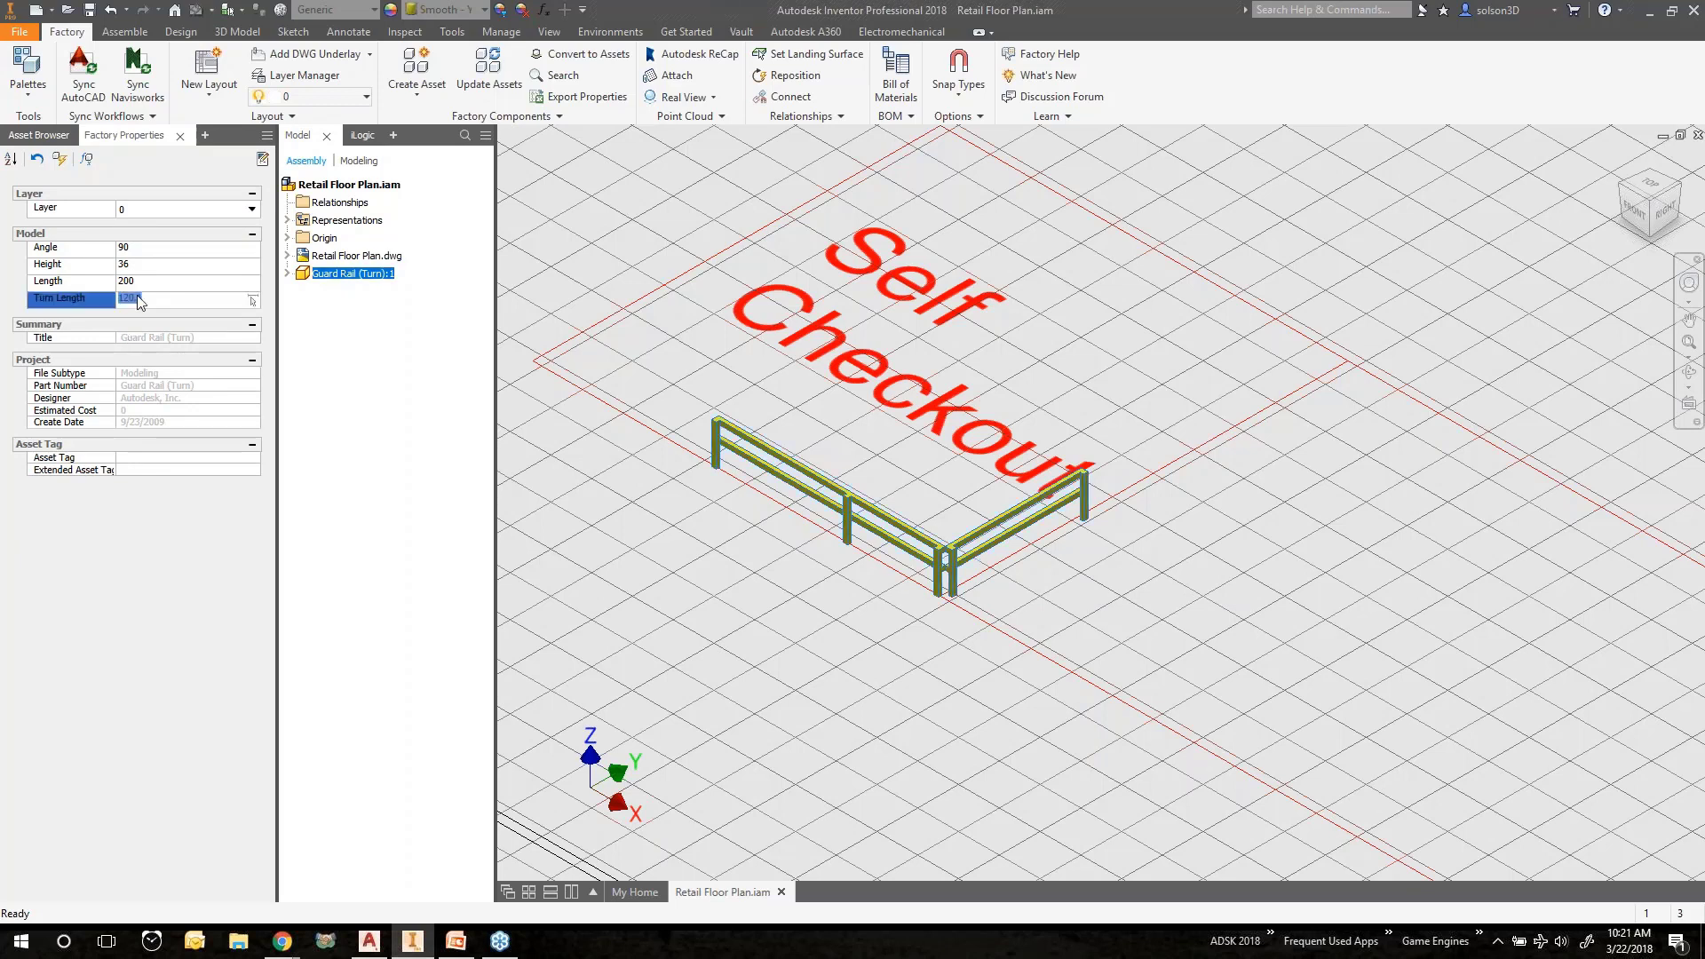
{"action": "type", "text": "360"}
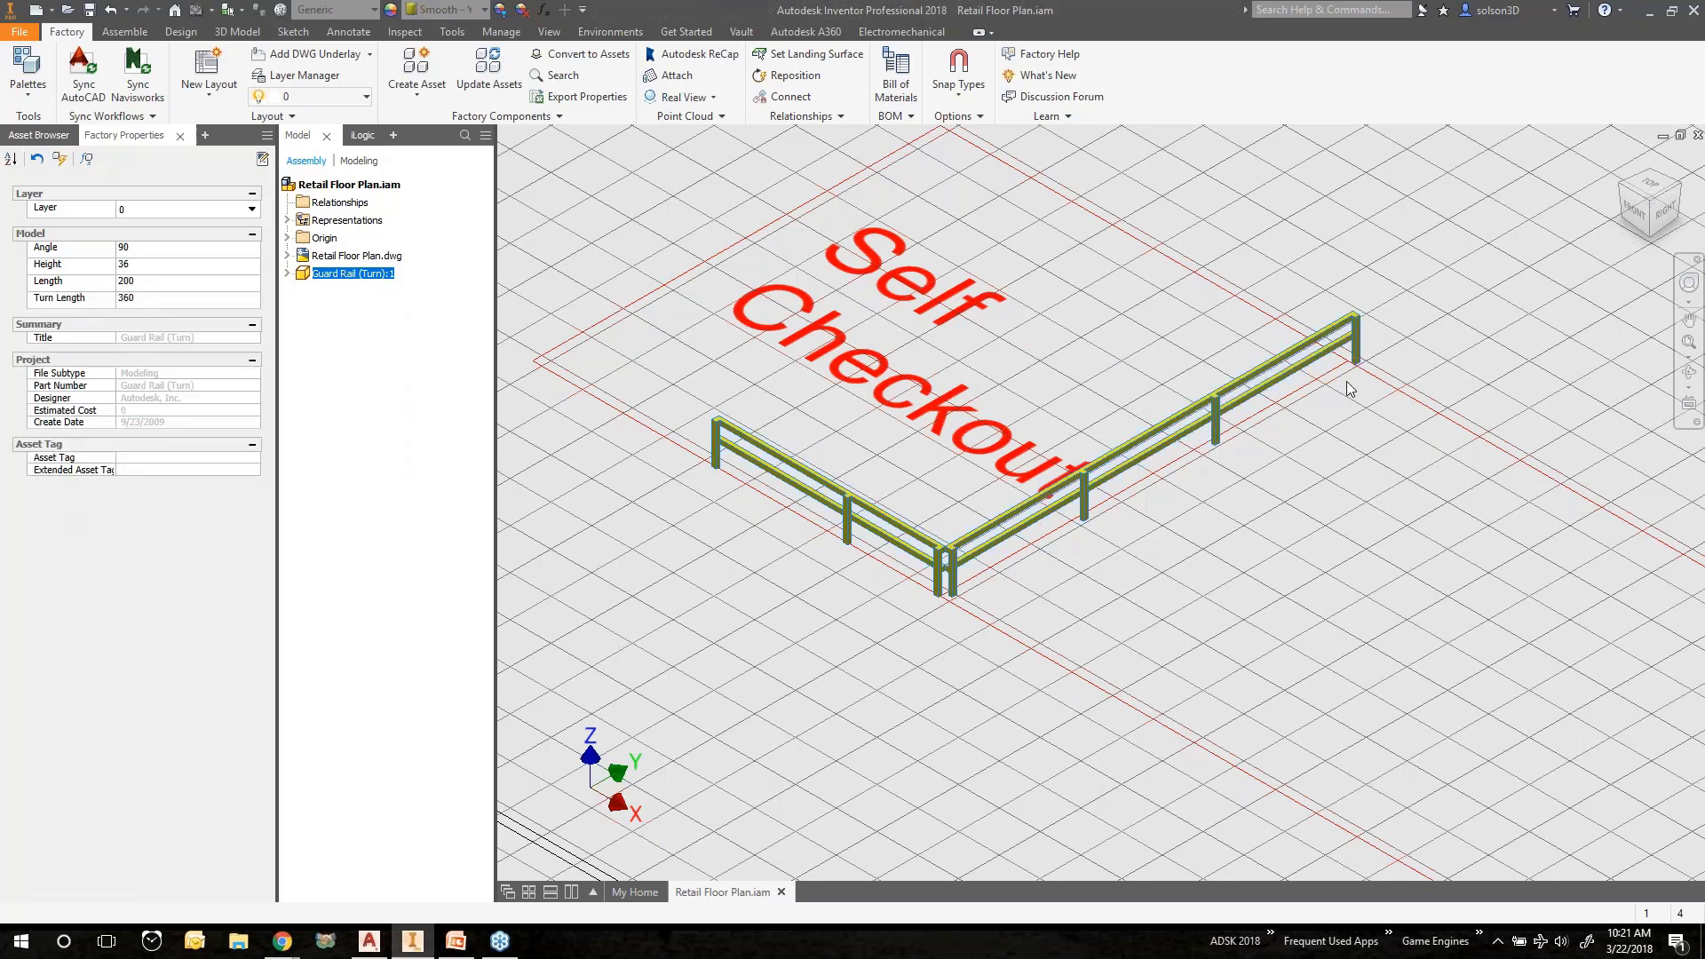
{"action": "scroll", "coordinate": [1351, 391], "scroll_direction": "up", "scroll_amount": 2}
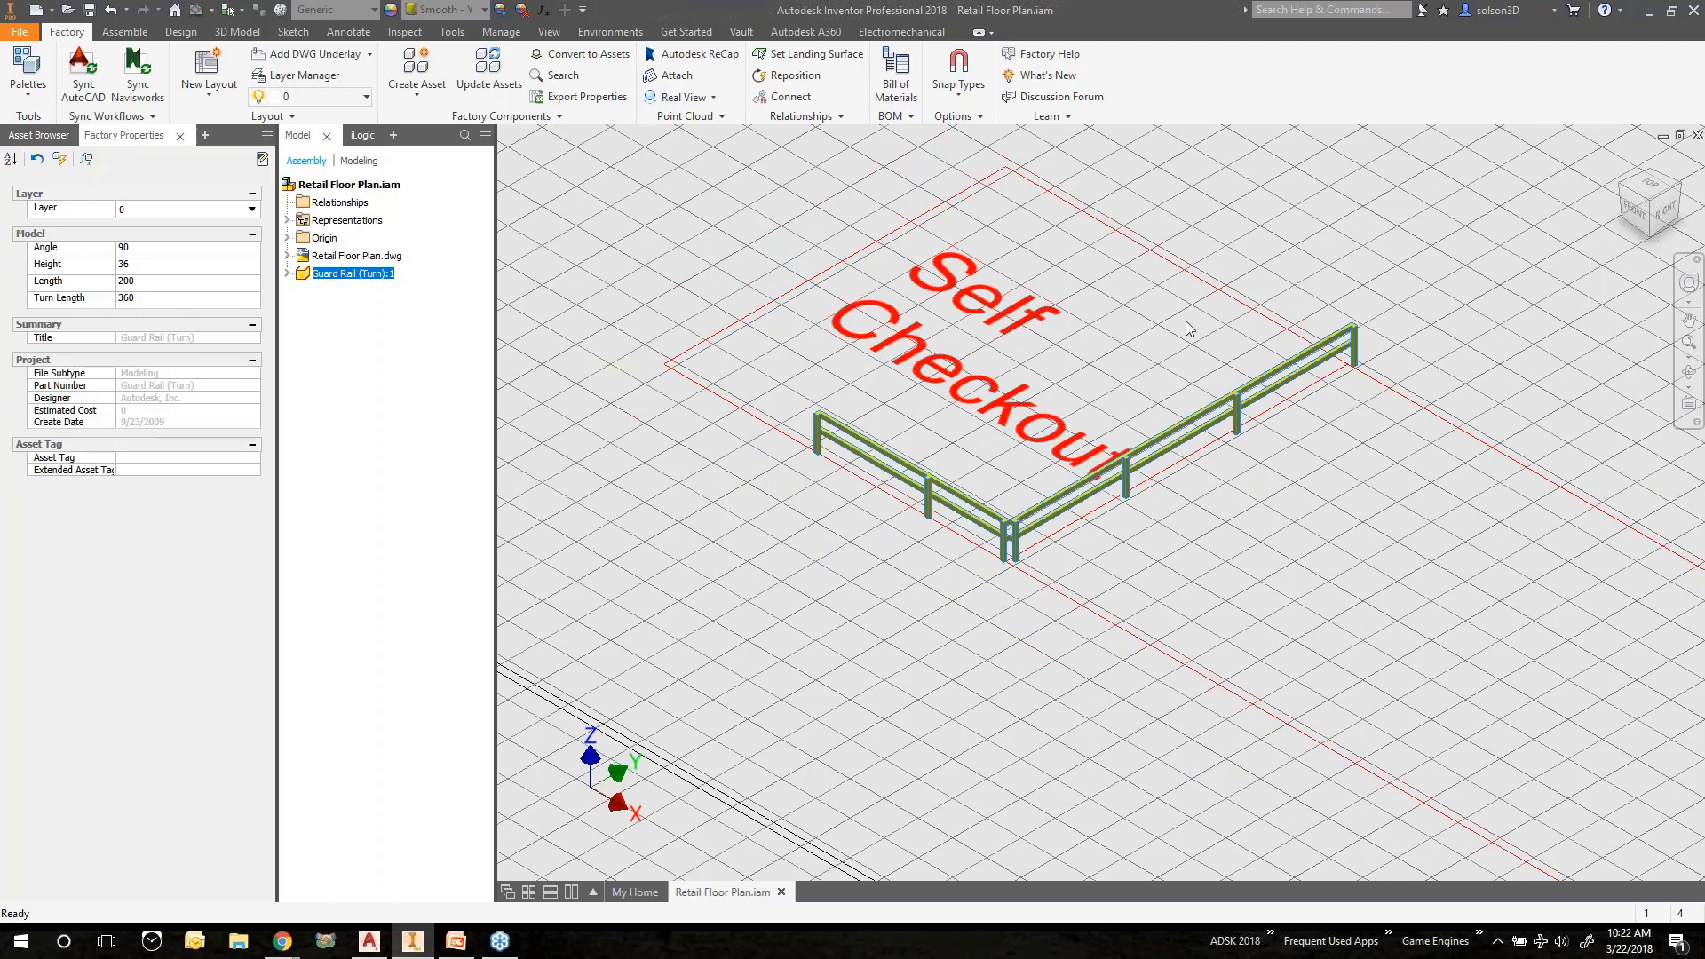
{"action": "middle_click_drag", "start_coordinate": [1057, 424], "coordinate": [1274, 519]}
{"action": "middle_click_drag", "start_coordinate": [1059, 379], "coordinate": [1074, 444]}
{"action": "scroll", "coordinate": [1074, 444], "scroll_direction": "up", "scroll_amount": 3}
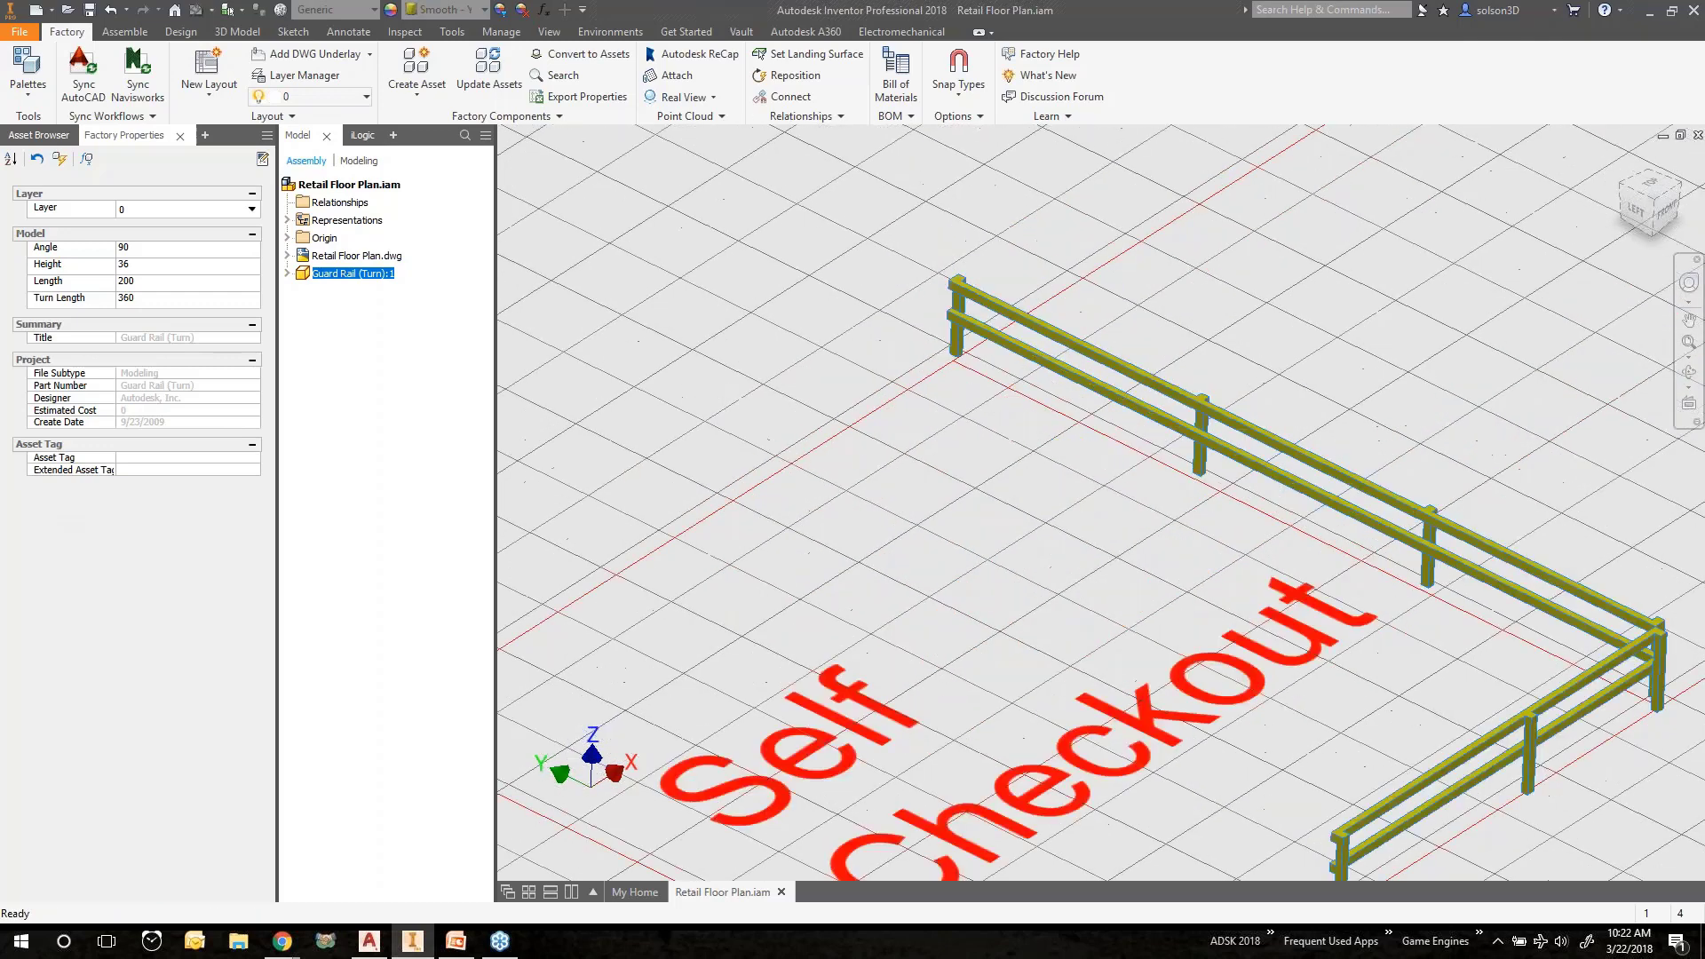
Open the Retail category of the user assets.
{"action": "left_click", "coordinate": [39, 135]}
{"action": "left_click", "coordinate": [13, 186]}
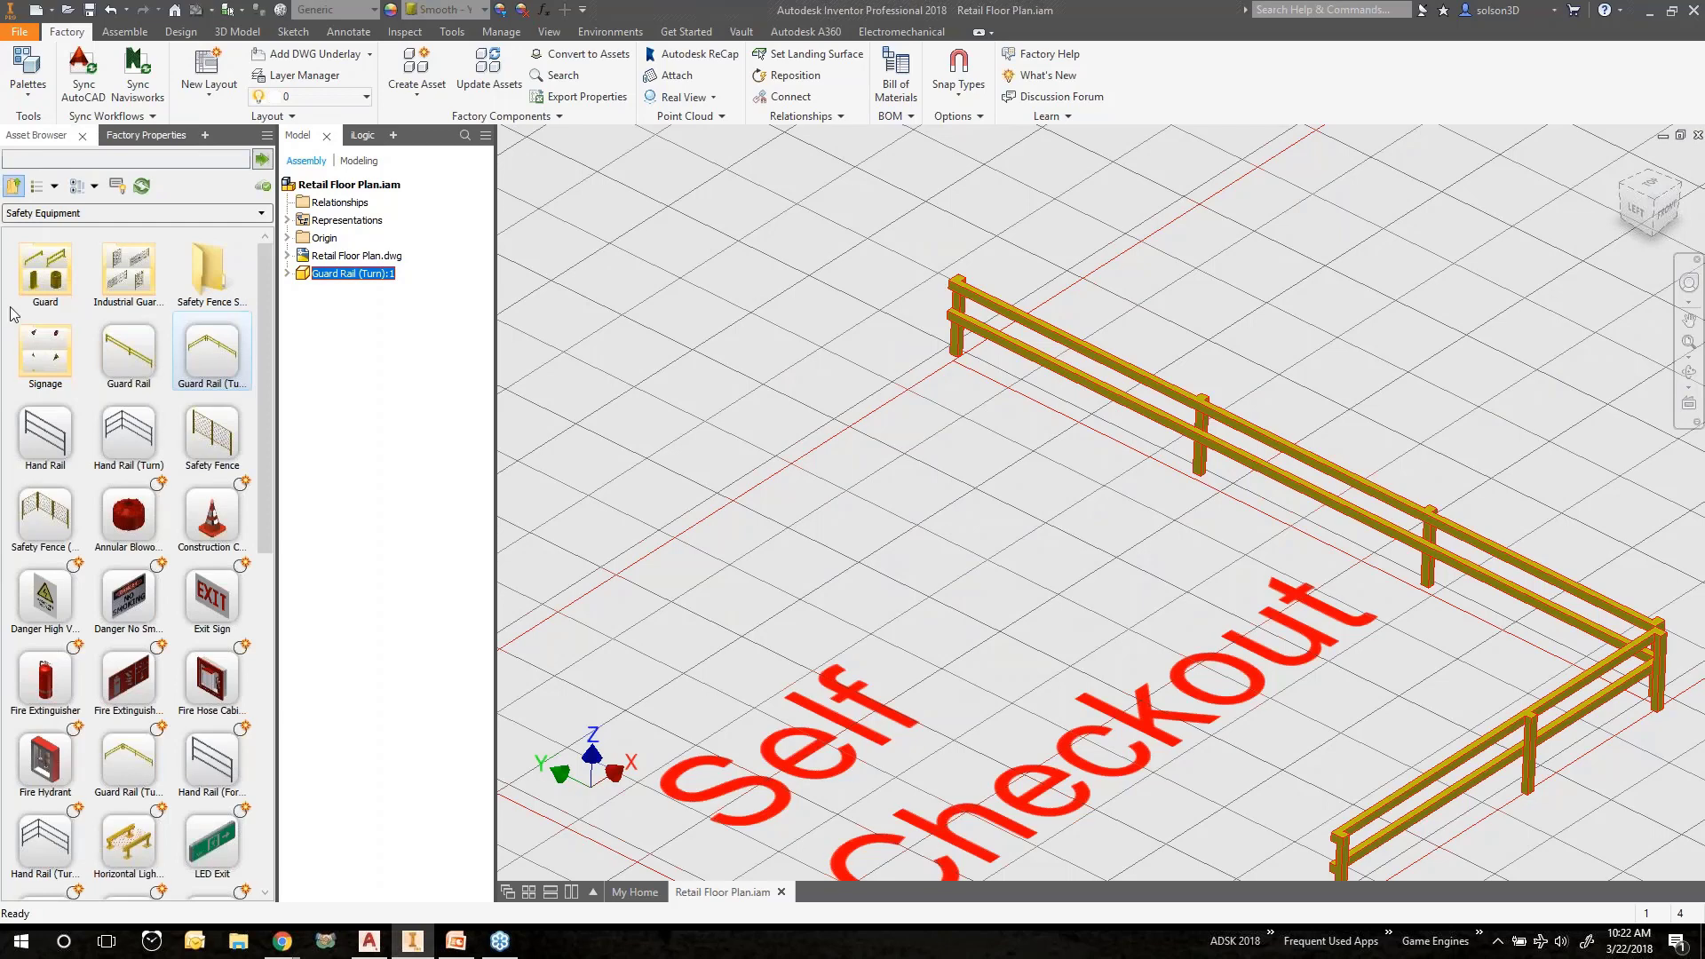
{"action": "left_click", "coordinate": [13, 185]}
{"action": "double_click", "coordinate": [129, 286]}
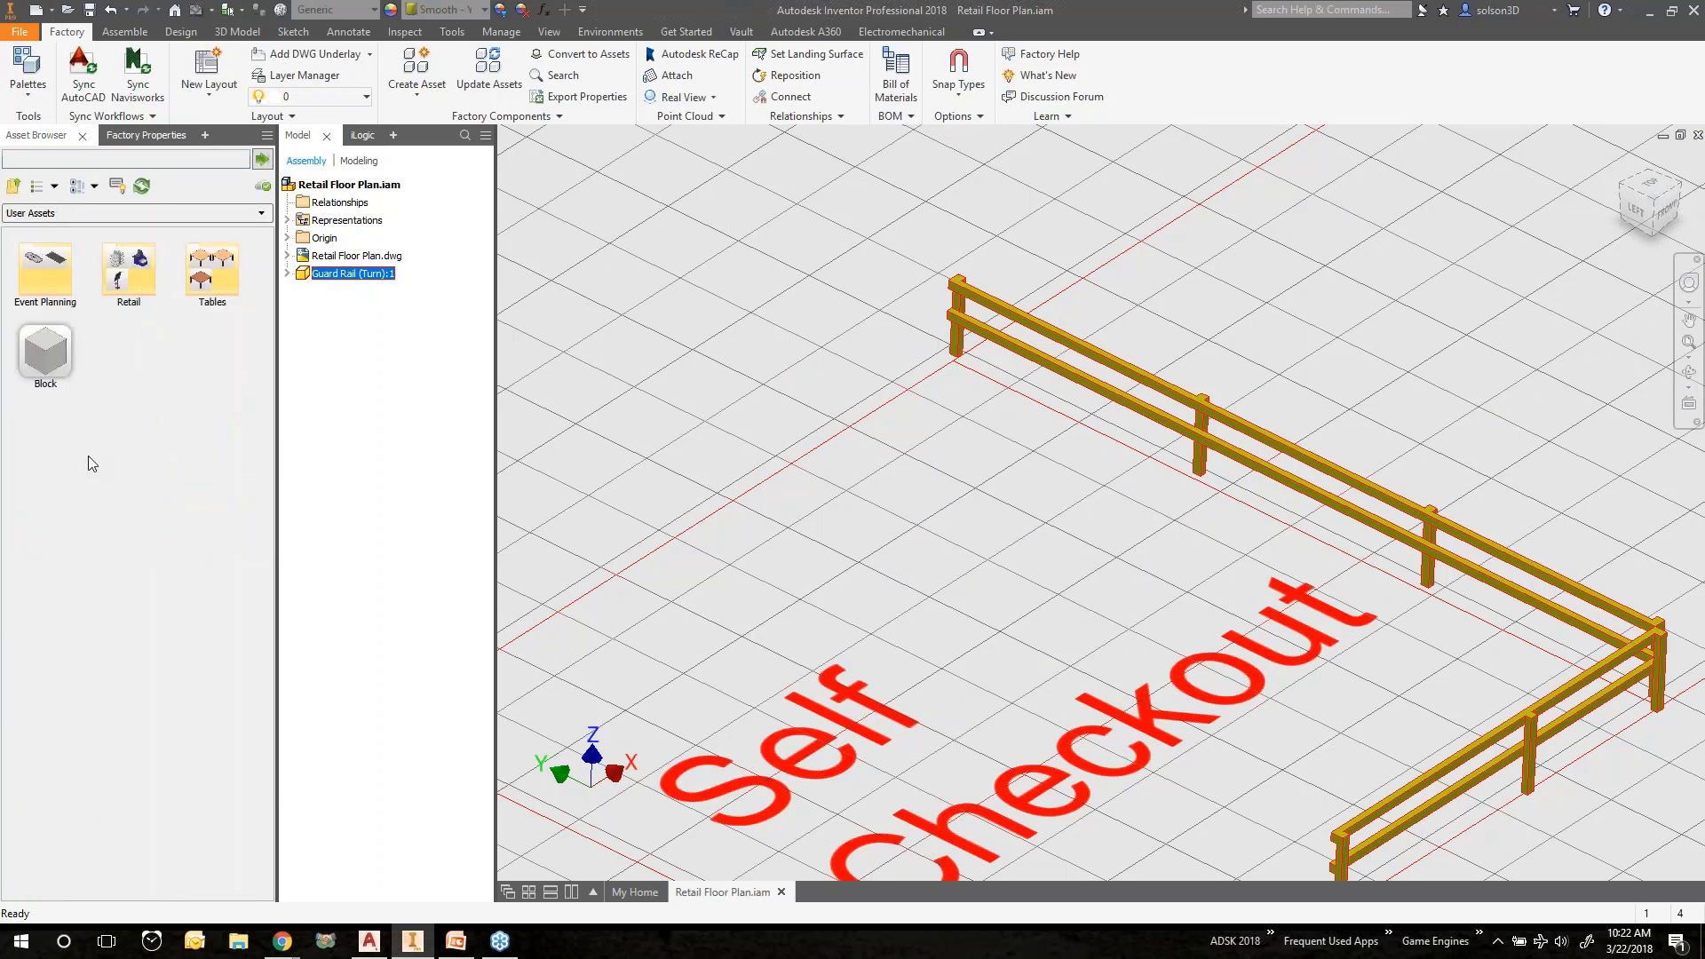
{"action": "double_click", "coordinate": [137, 279]}
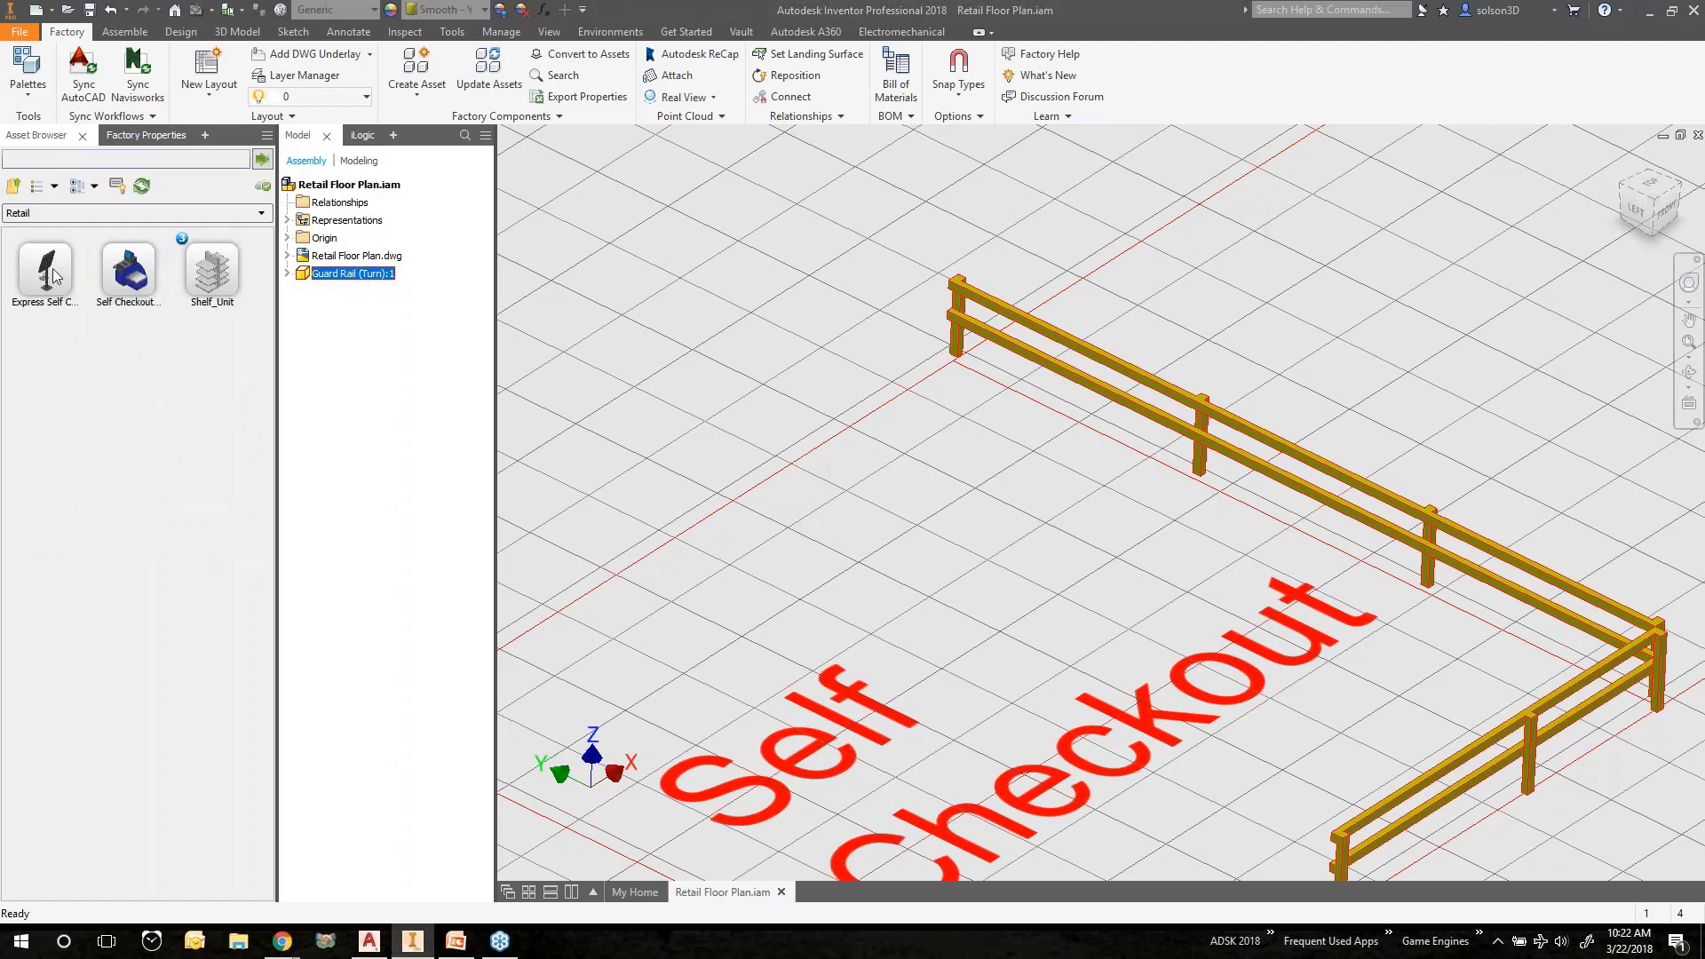
Place an Express Self Checkout asset inside the Self Checkout area, near the free end of the guard rail's long run.
{"action": "left_click_drag", "start_coordinate": [49, 272], "coordinate": [680, 415]}
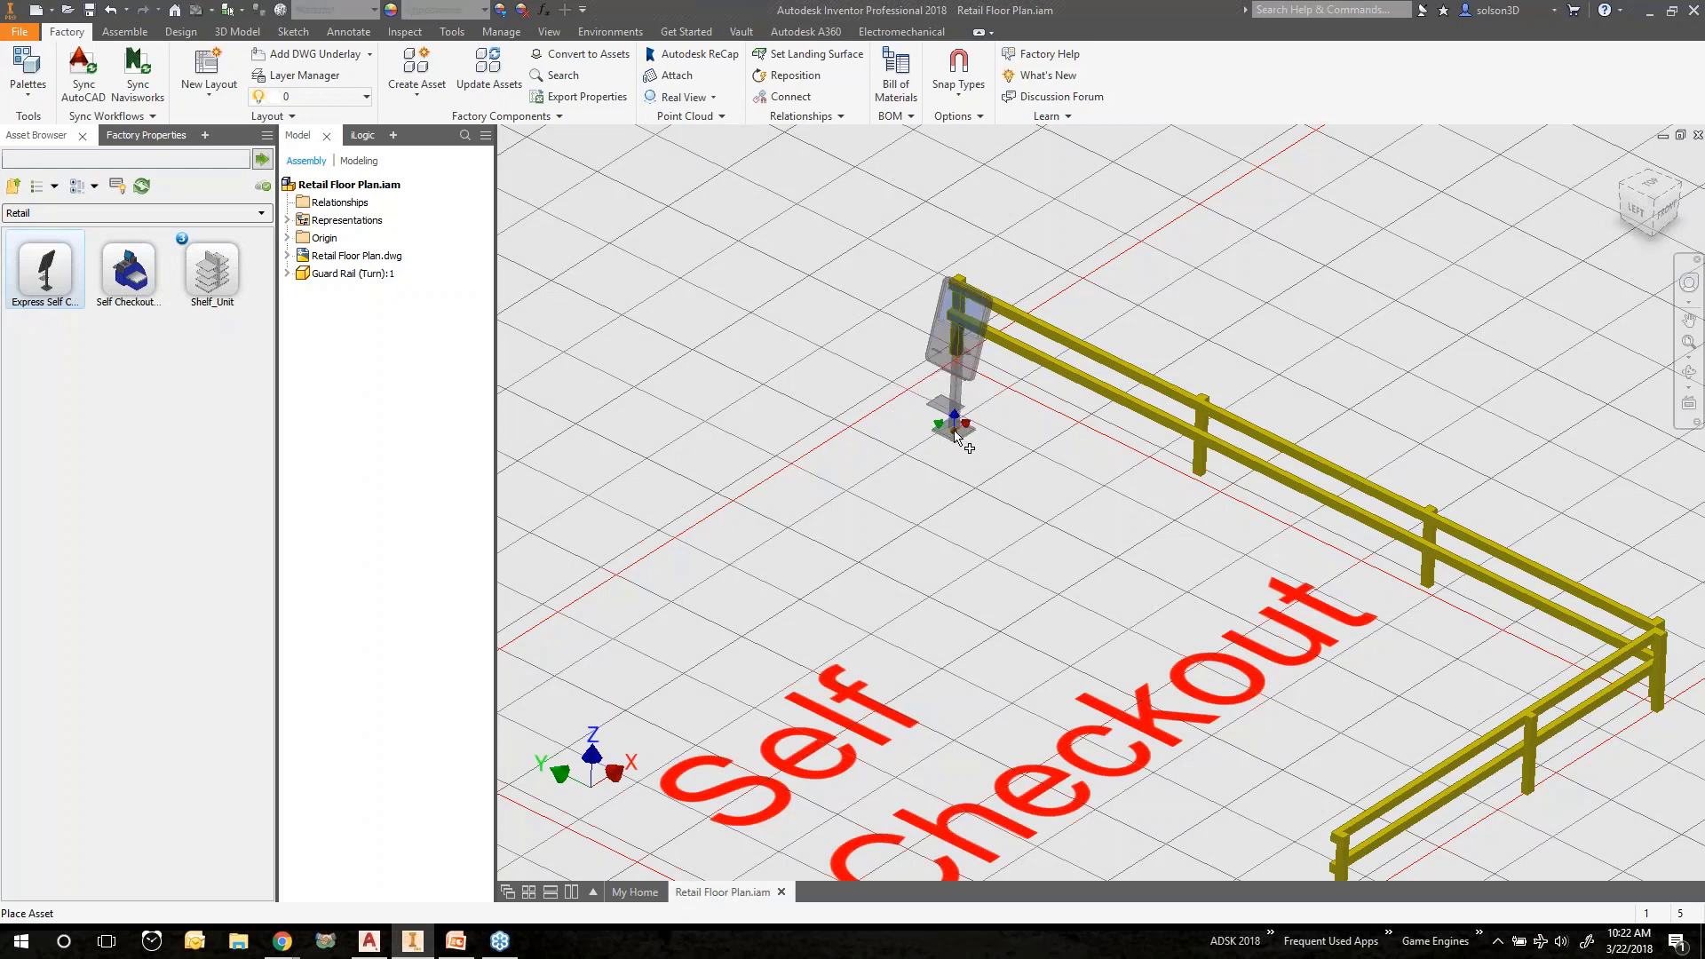
{"action": "scroll", "coordinate": [984, 400], "scroll_direction": "up", "scroll_amount": 5}
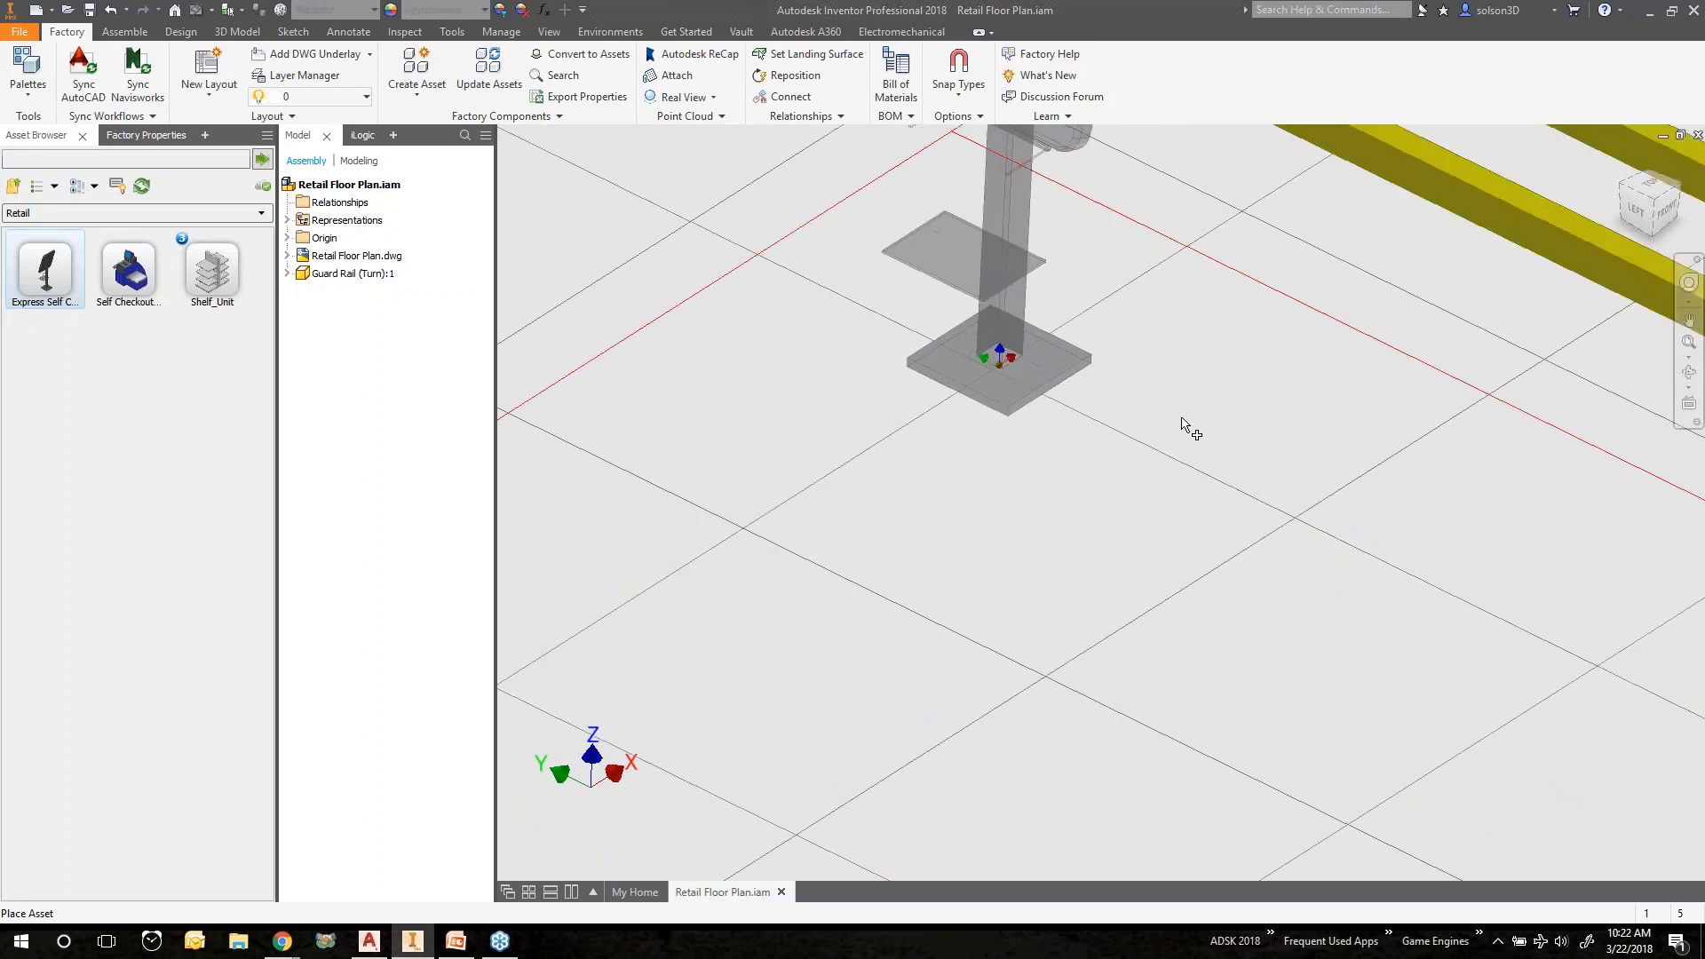
{"action": "left_click", "coordinate": [1291, 515]}
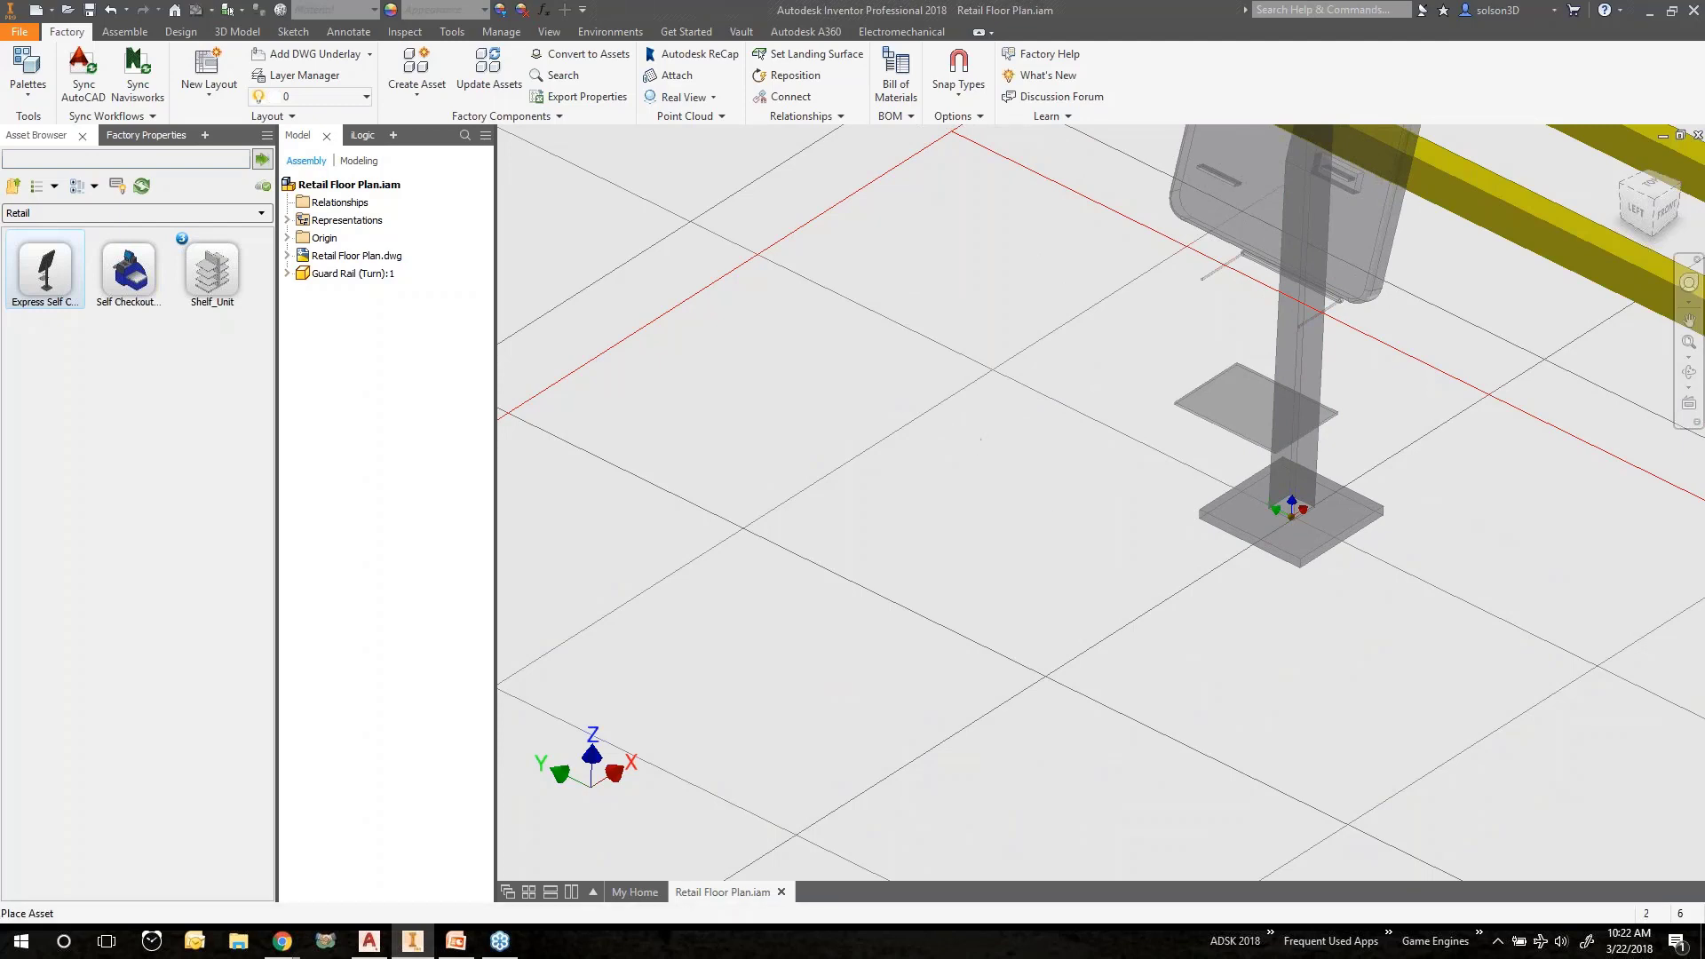
{"action": "scroll", "coordinate": [979, 411], "scroll_direction": "down", "scroll_amount": 5}
{"action": "right_click", "coordinate": [970, 401]}
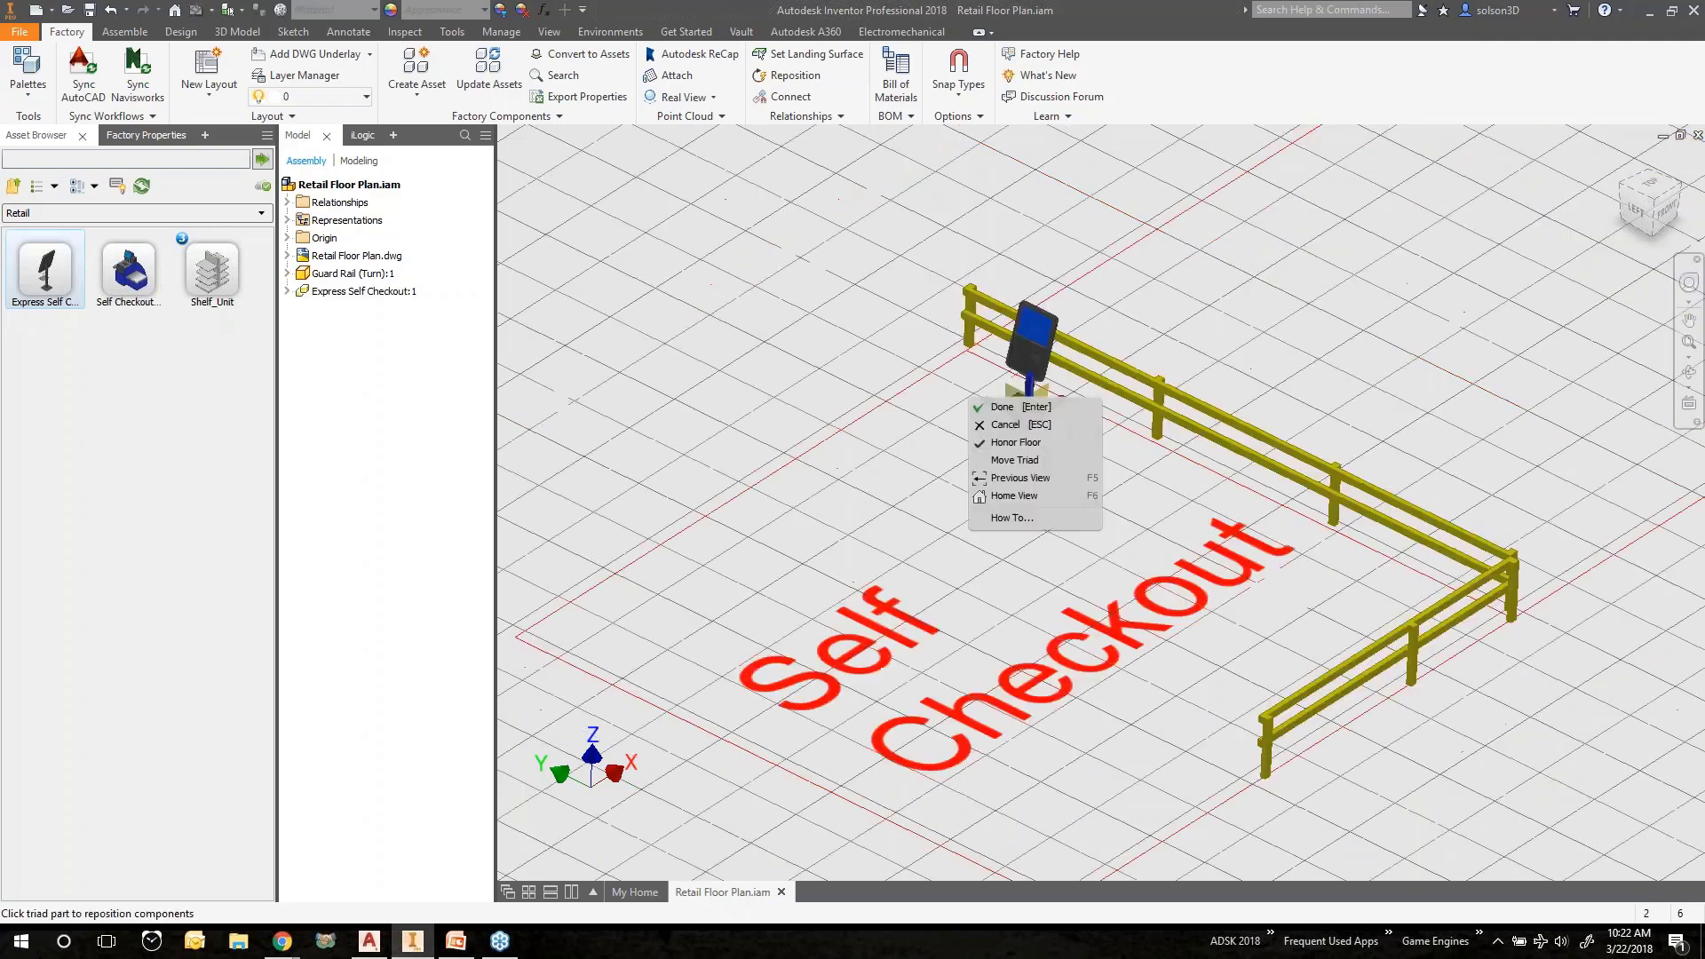
{"action": "left_click", "coordinate": [1001, 407]}
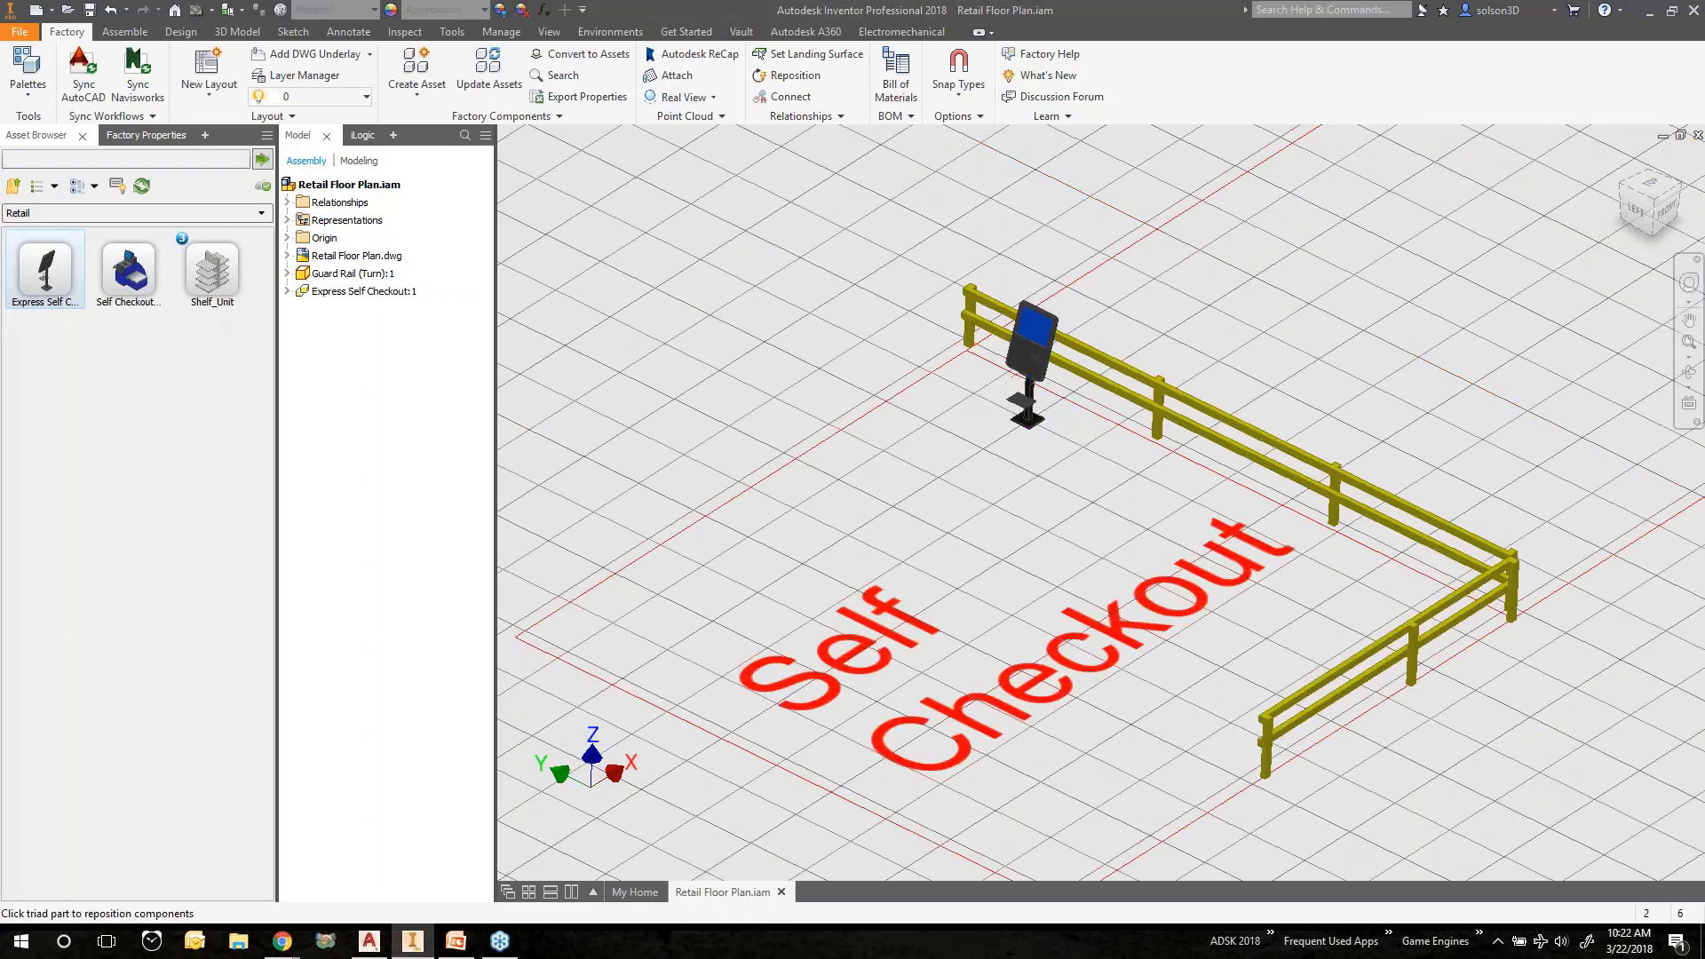
Place a second Express Self Checkout asset beside the first one, farther along the guard rail's long run.
{"action": "scroll", "coordinate": [1093, 455], "scroll_direction": "down", "scroll_amount": 2}
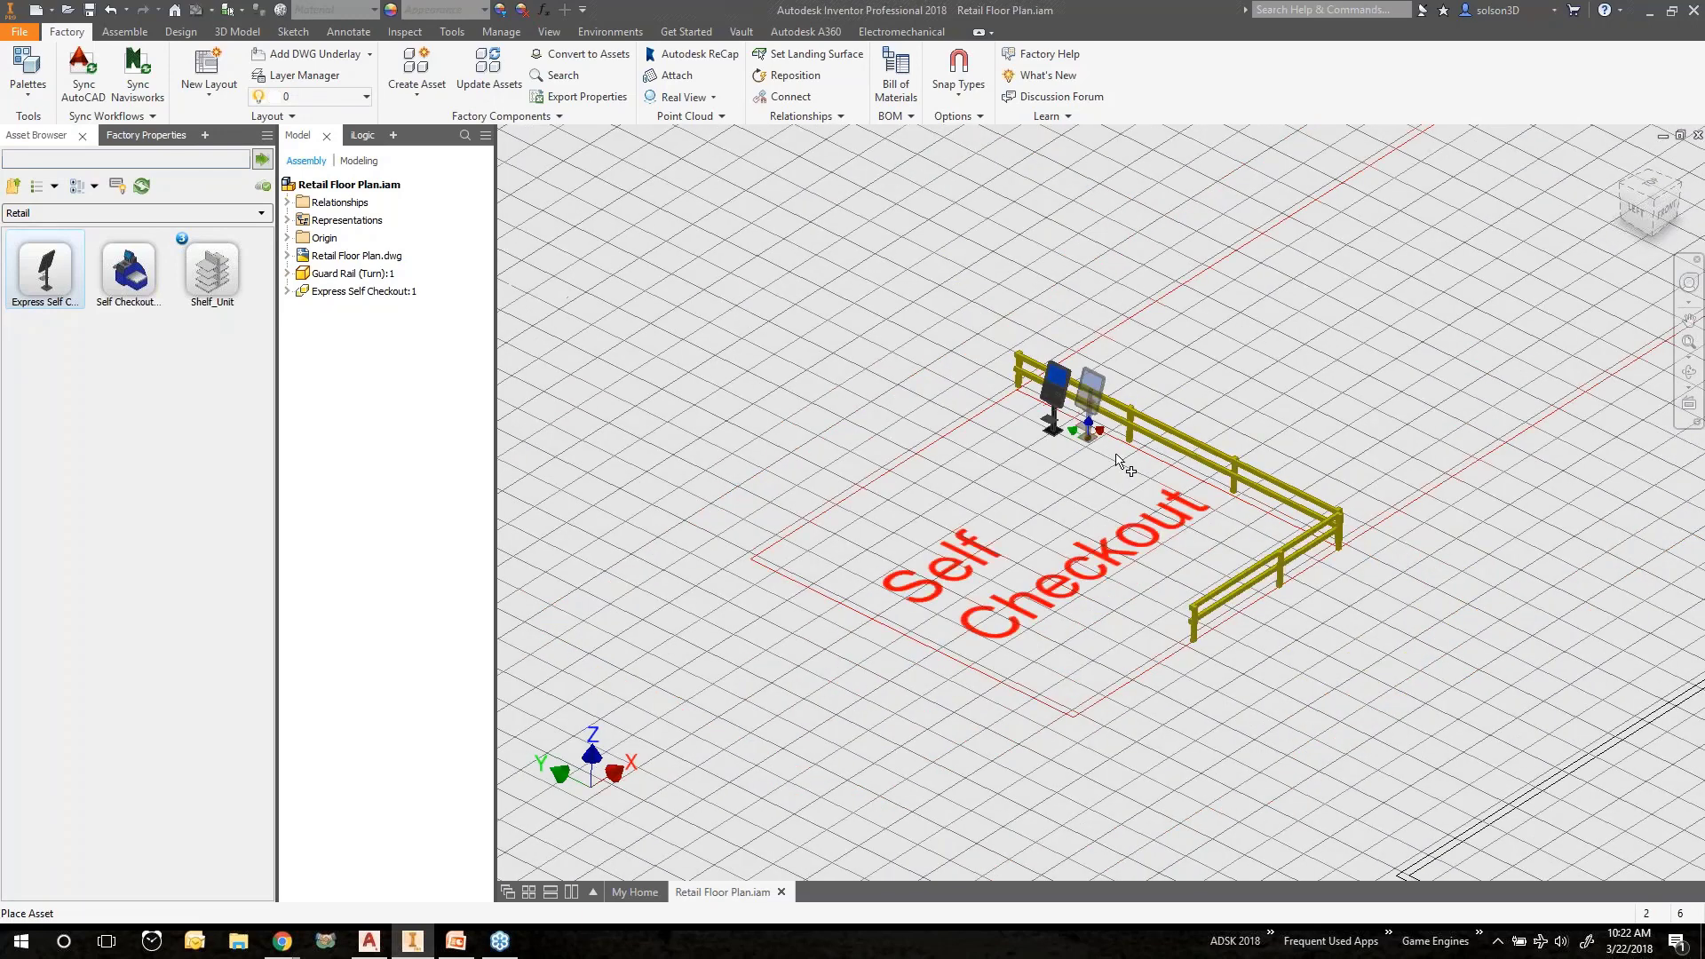
{"action": "scroll", "coordinate": [1083, 462], "scroll_direction": "up", "scroll_amount": 6}
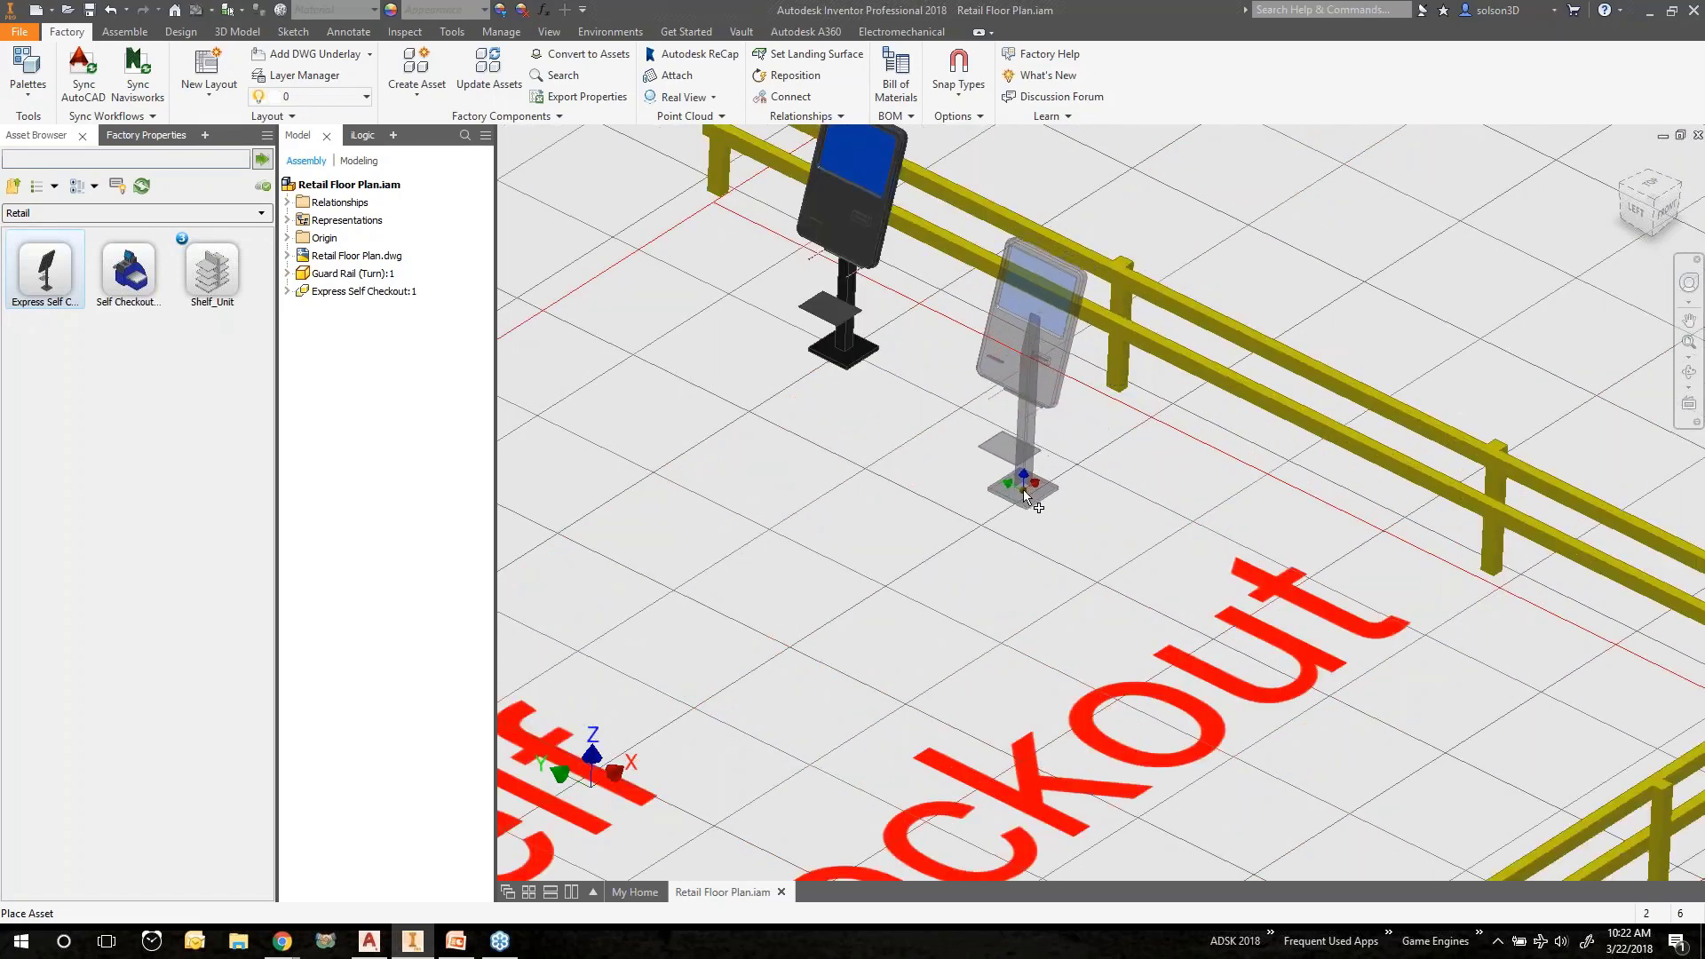
{"action": "left_click", "coordinate": [1029, 494]}
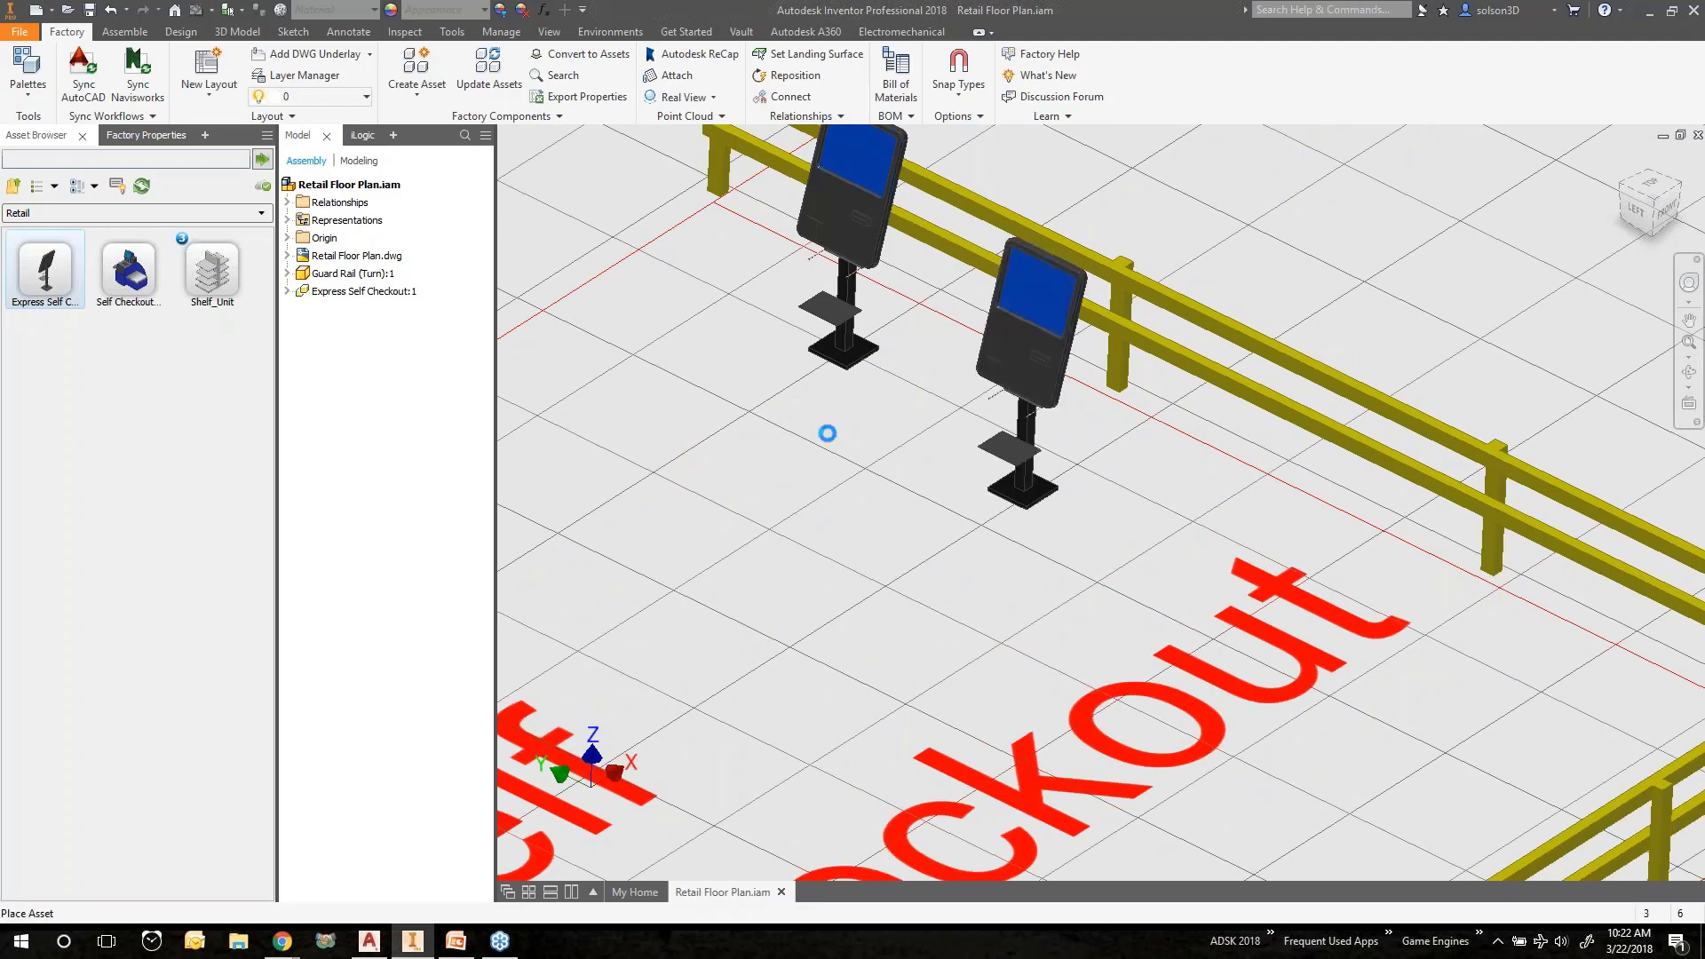
{"action": "right_click", "coordinate": [795, 435]}
{"action": "left_click", "coordinate": [840, 444]}
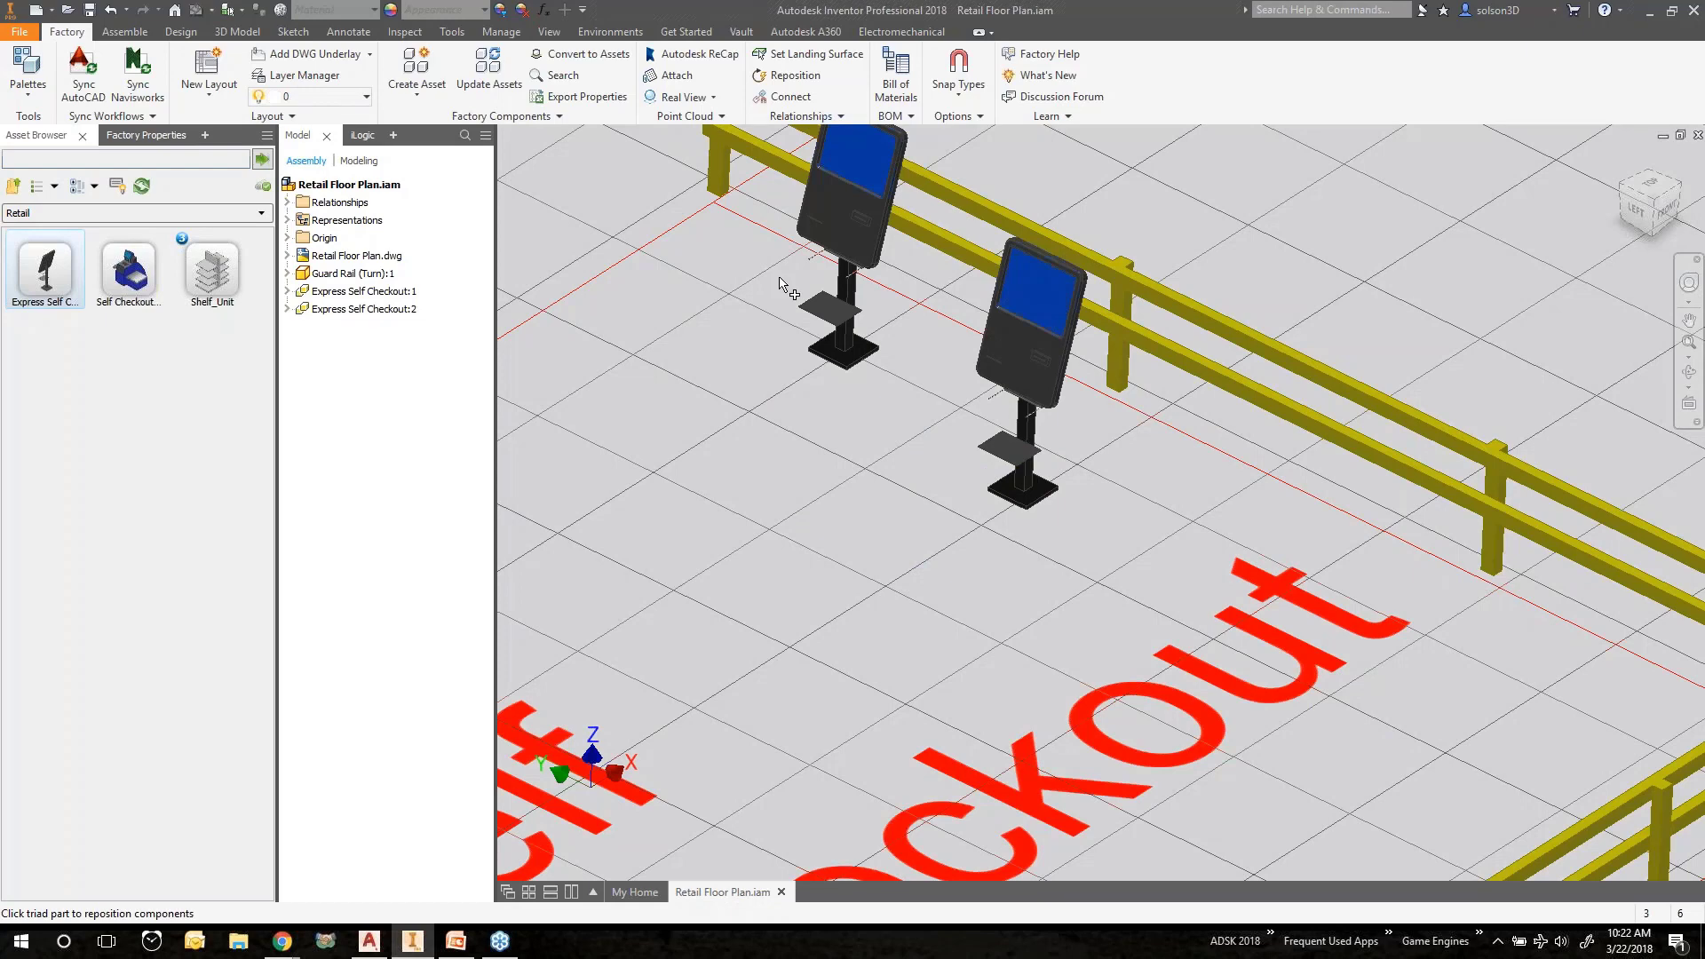
Align the second Express Self Checkout's position with the first one as reference, so both stand in a row parallel to the long guard rail.
{"action": "scroll", "coordinate": [782, 284], "scroll_direction": "down", "scroll_amount": 5}
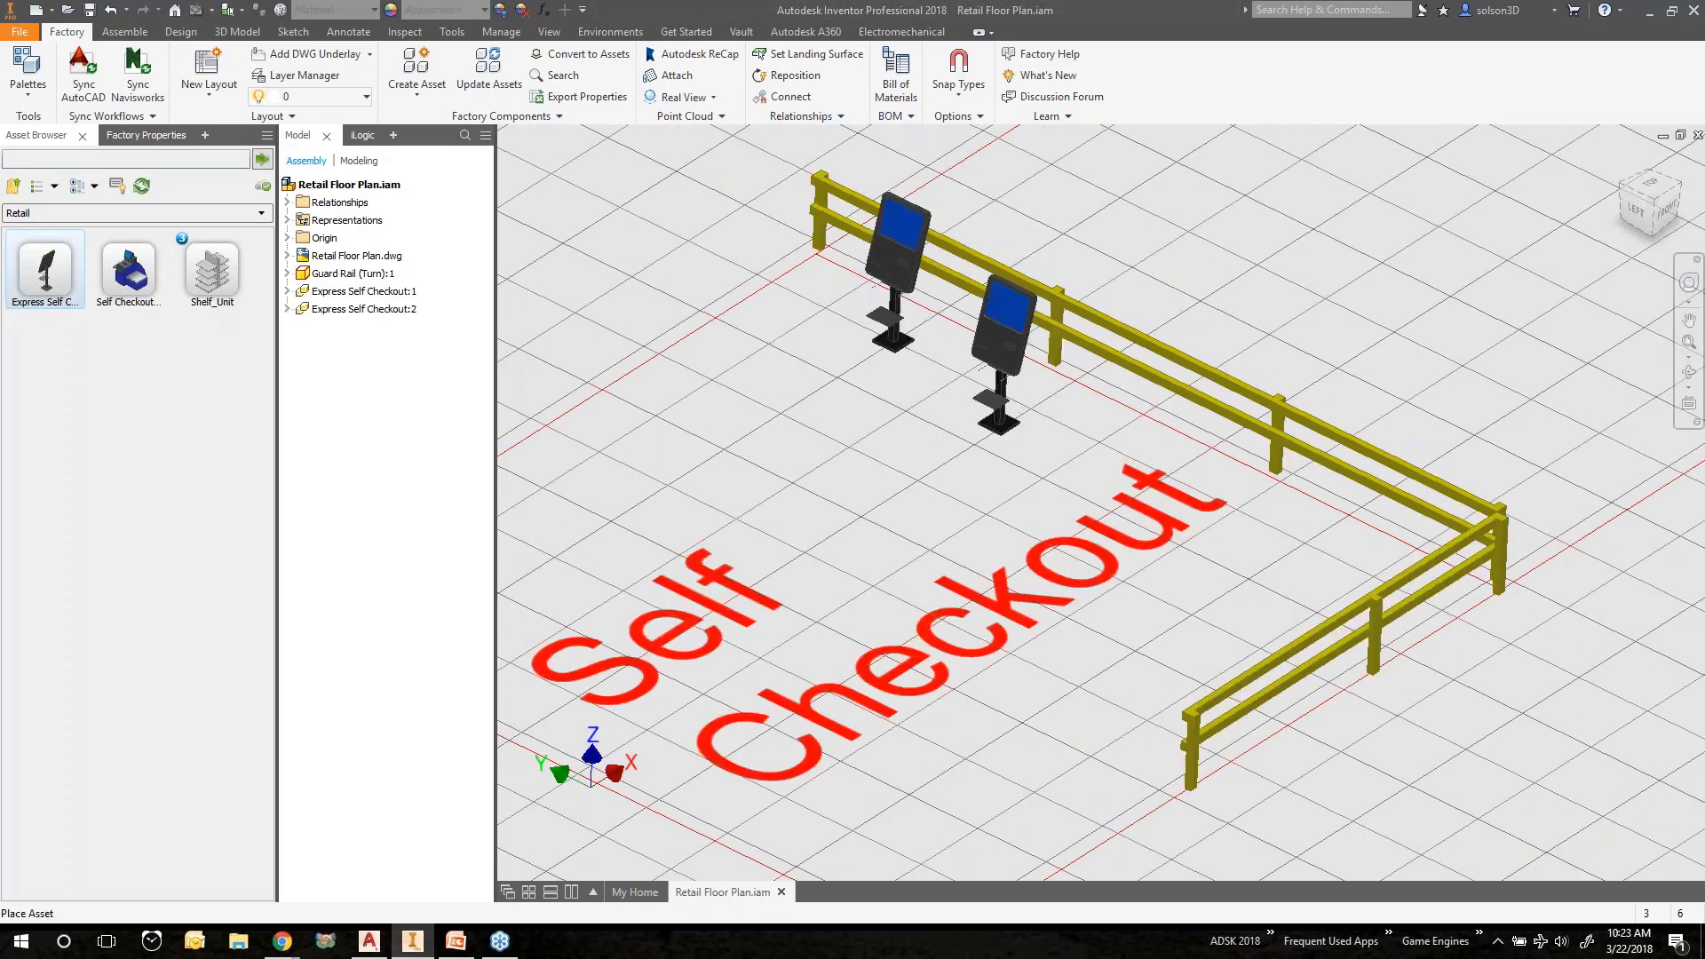
{"action": "left_click", "coordinate": [835, 122]}
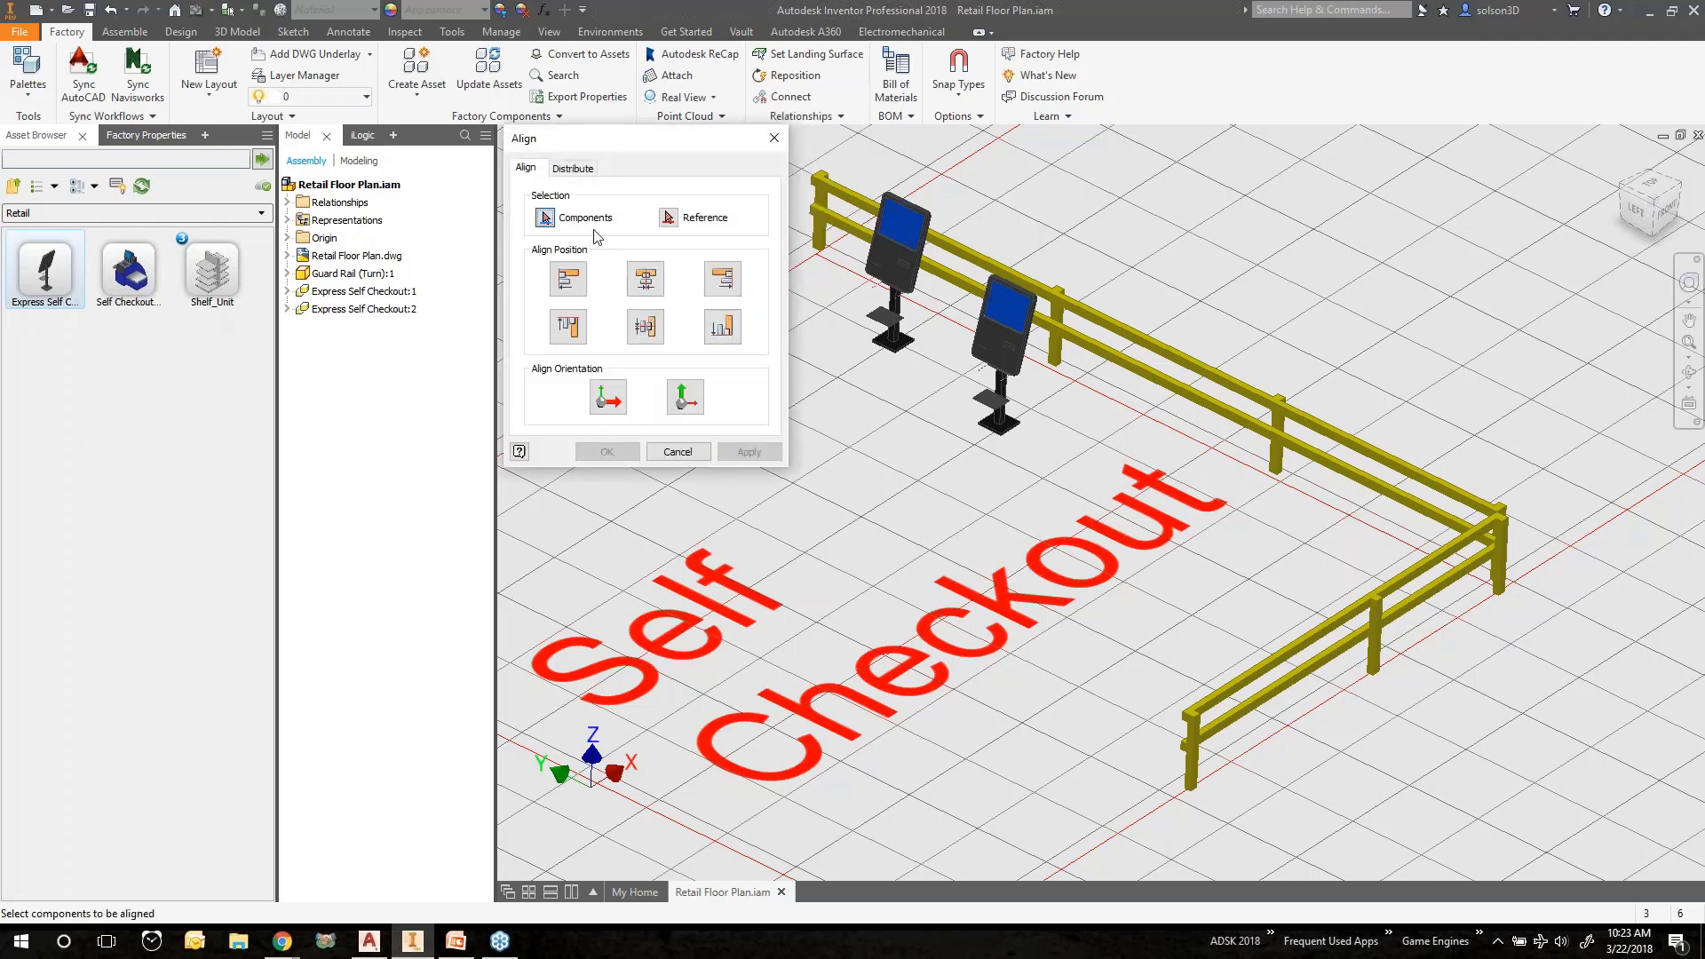
{"action": "left_click", "coordinate": [996, 323]}
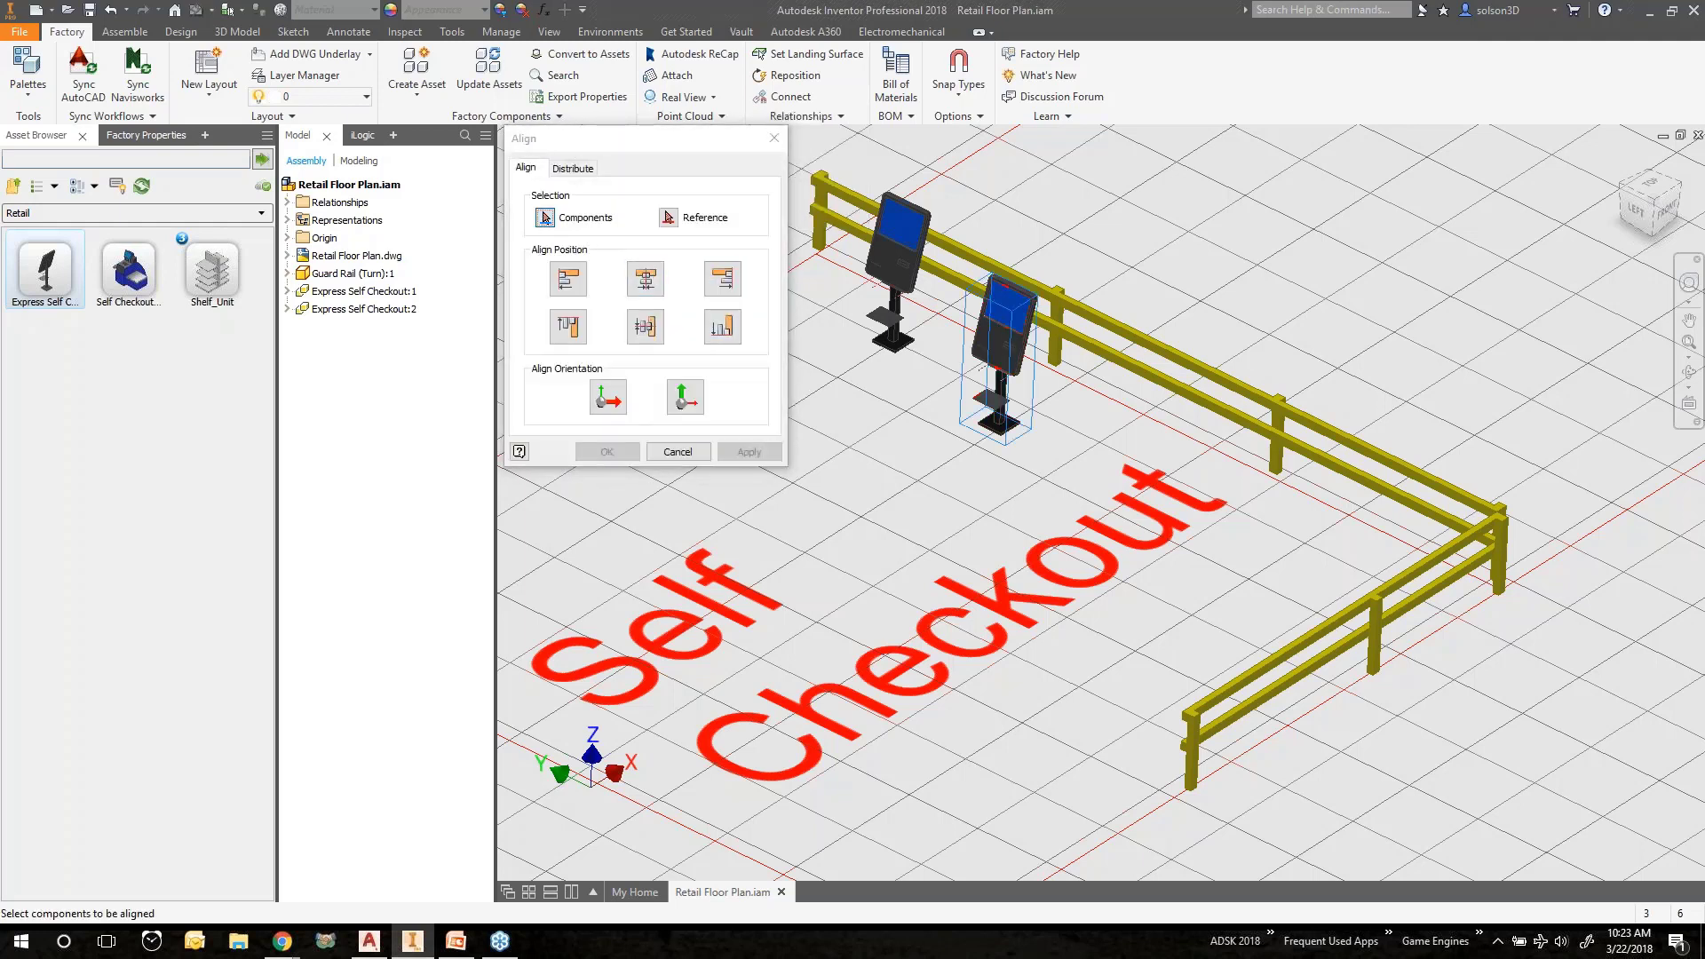
{"action": "left_click", "coordinate": [722, 278]}
{"action": "left_click", "coordinate": [899, 244]}
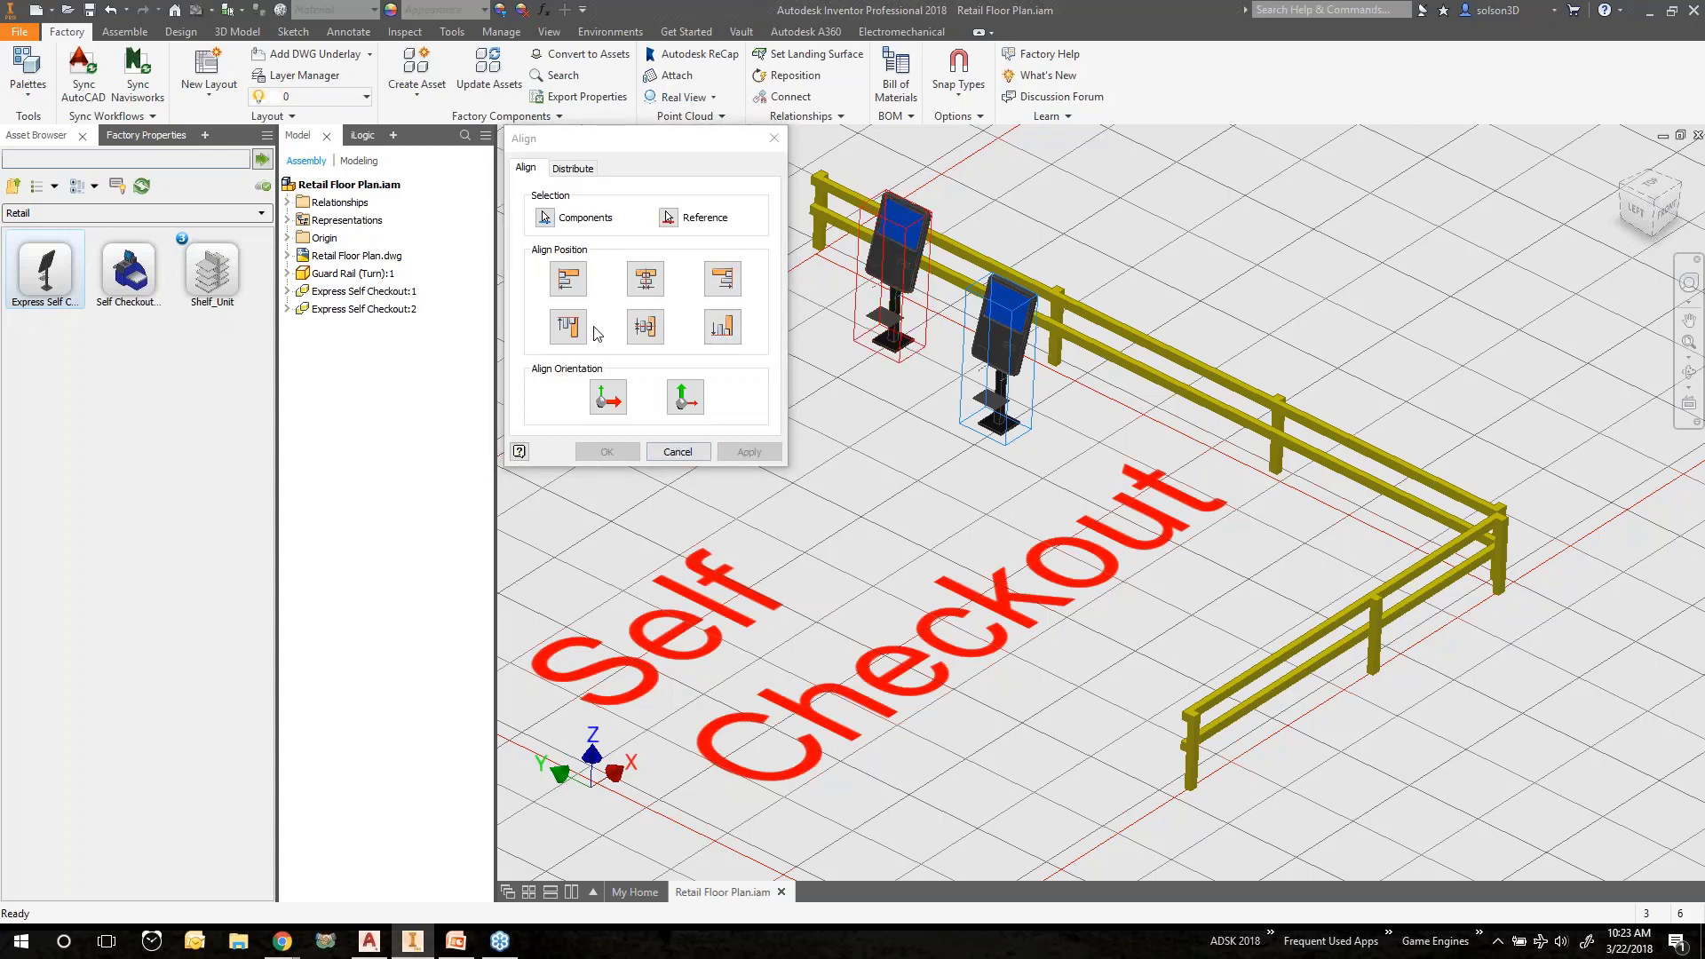
{"action": "left_click", "coordinate": [567, 278]}
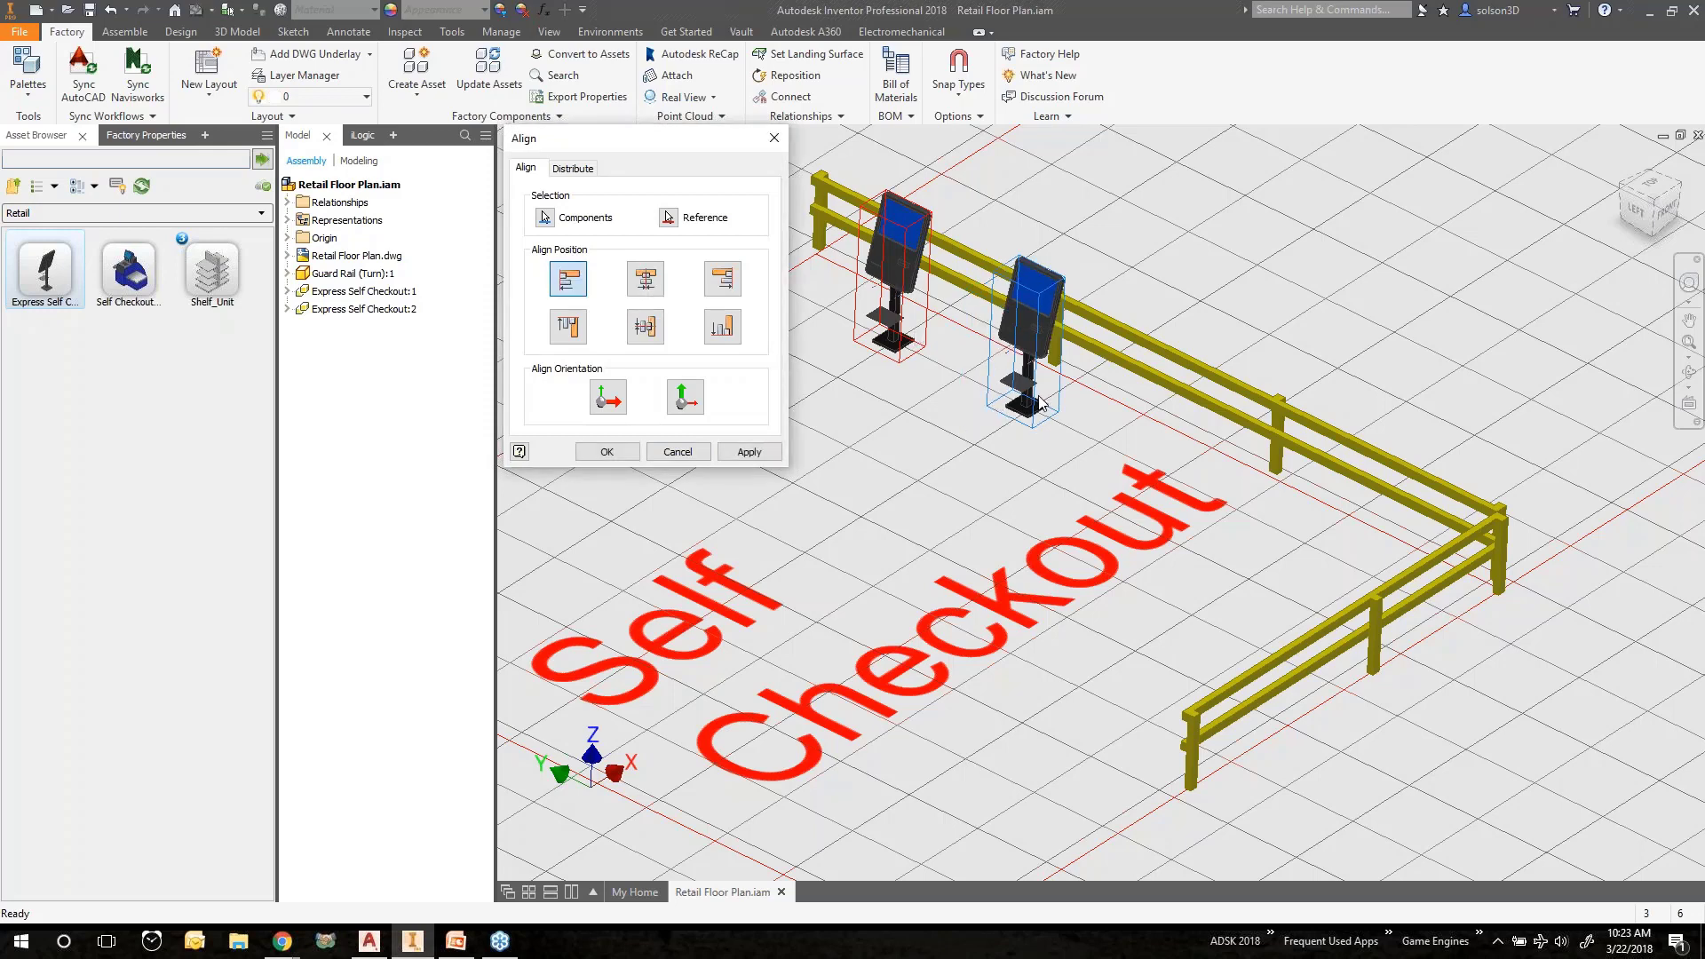
{"action": "left_click", "coordinate": [607, 451]}
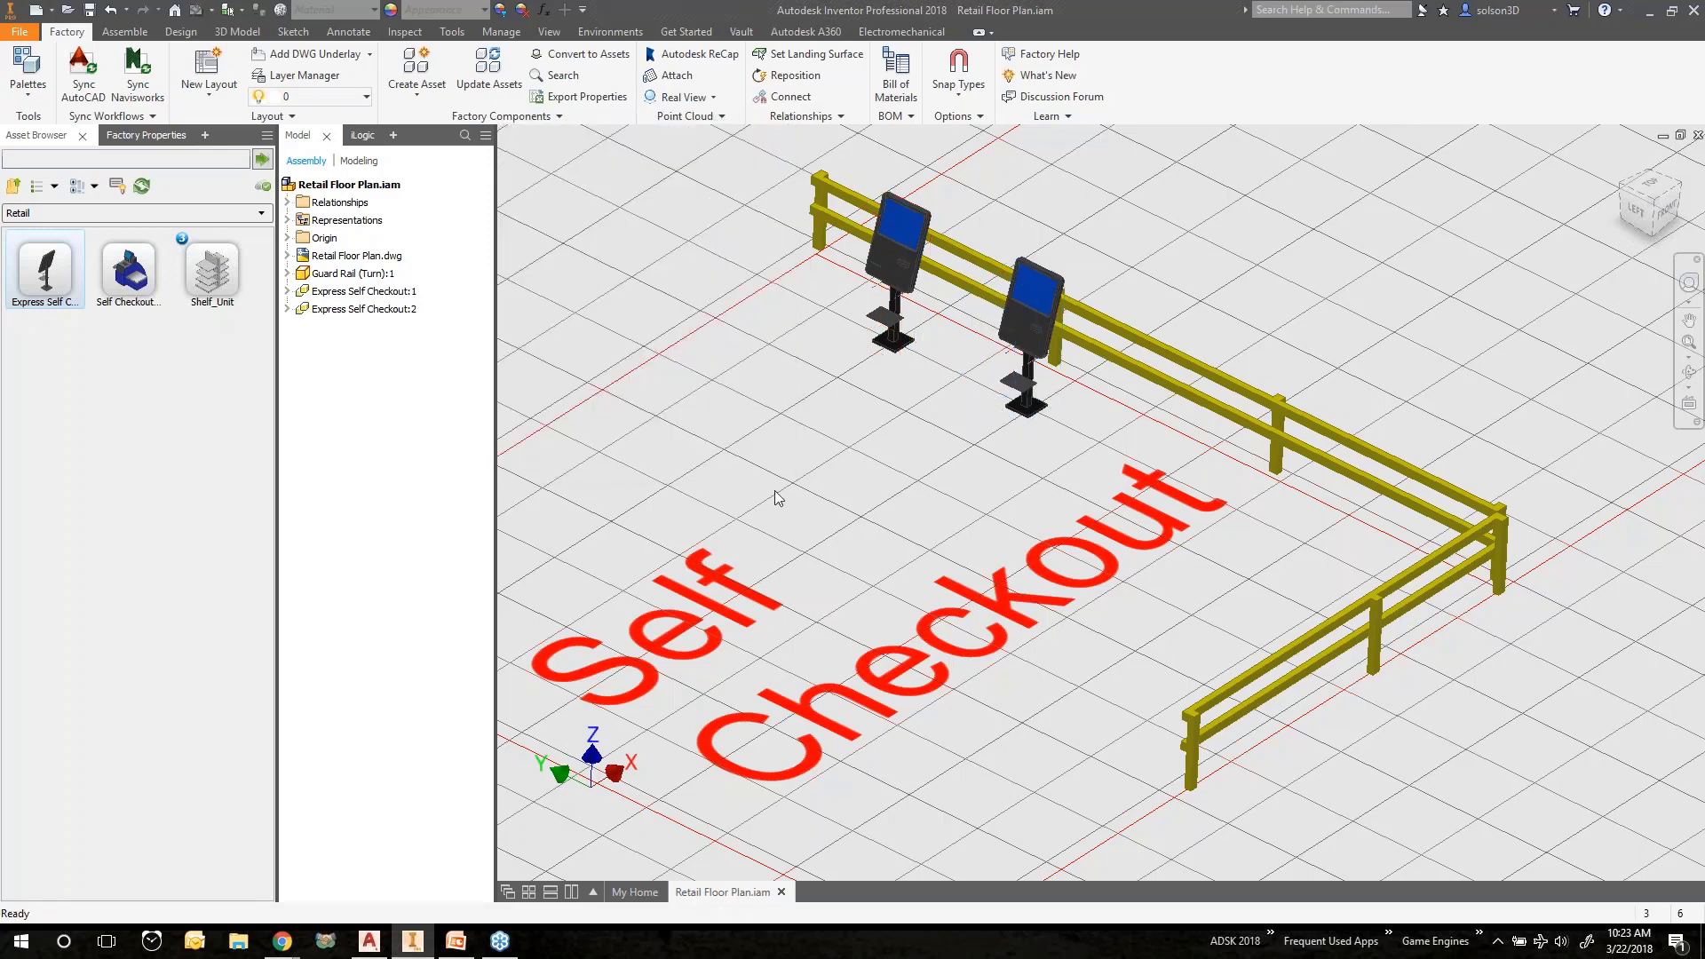
{"action": "middle_click_drag", "start_coordinate": [775, 497], "coordinate": [926, 475]}
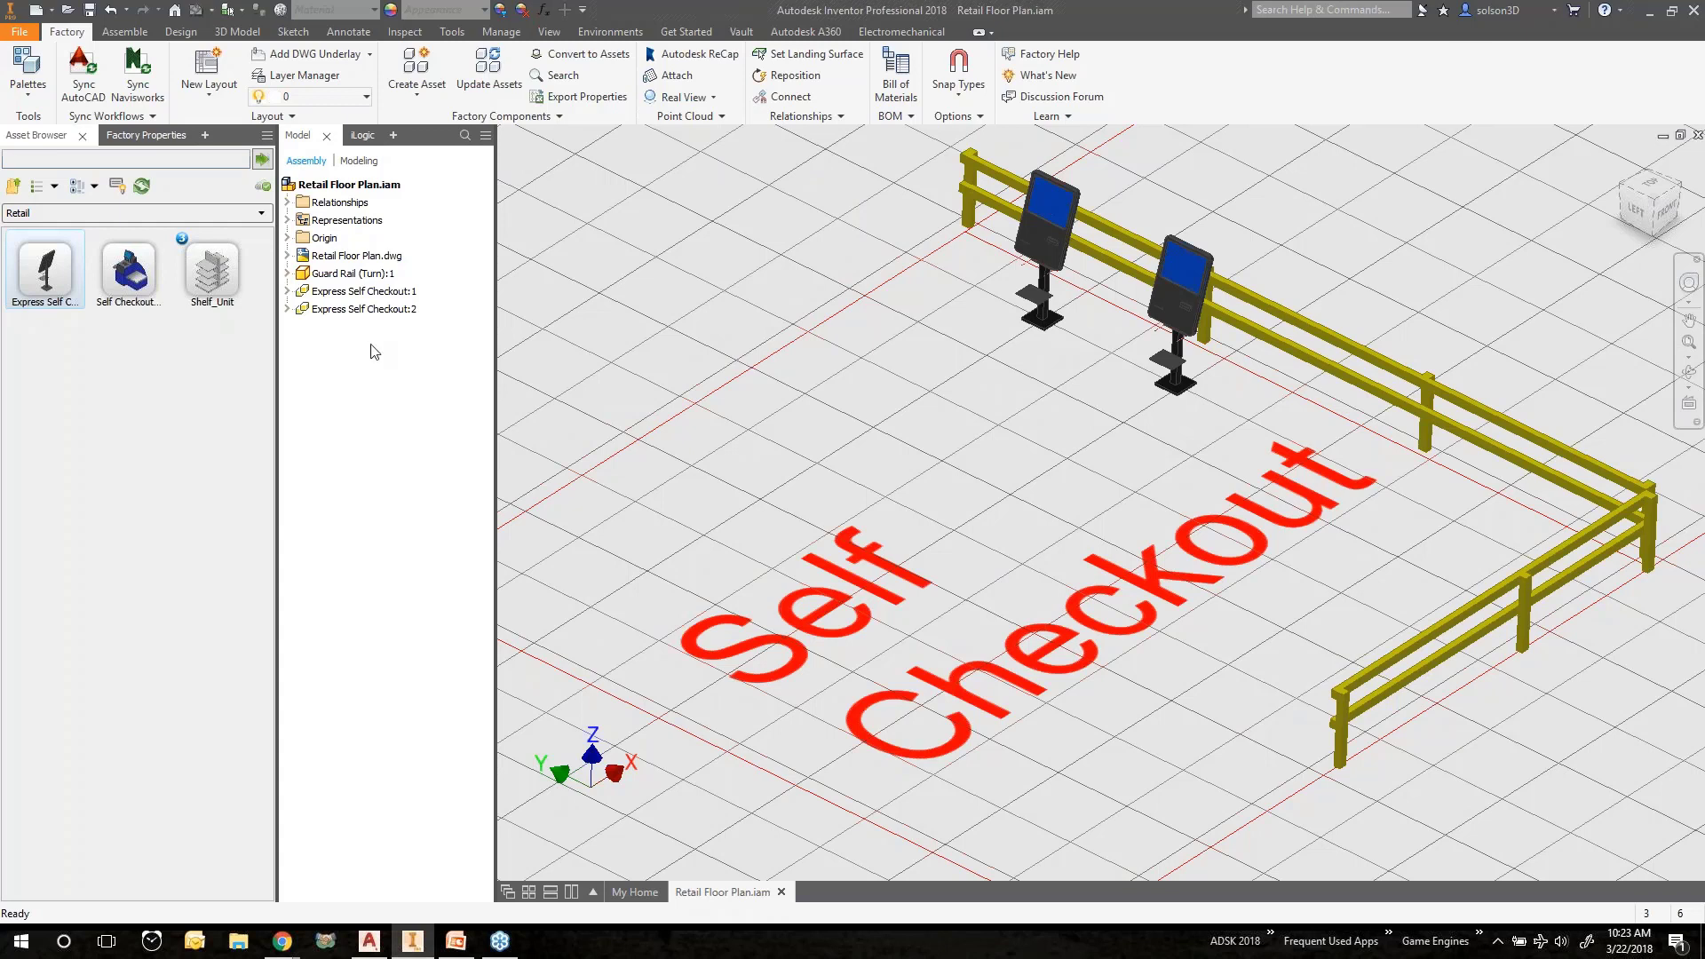
Open the part Self Checkout Station.ipt from the Retail folder of the Workspace.
{"action": "left_click", "coordinate": [68, 11]}
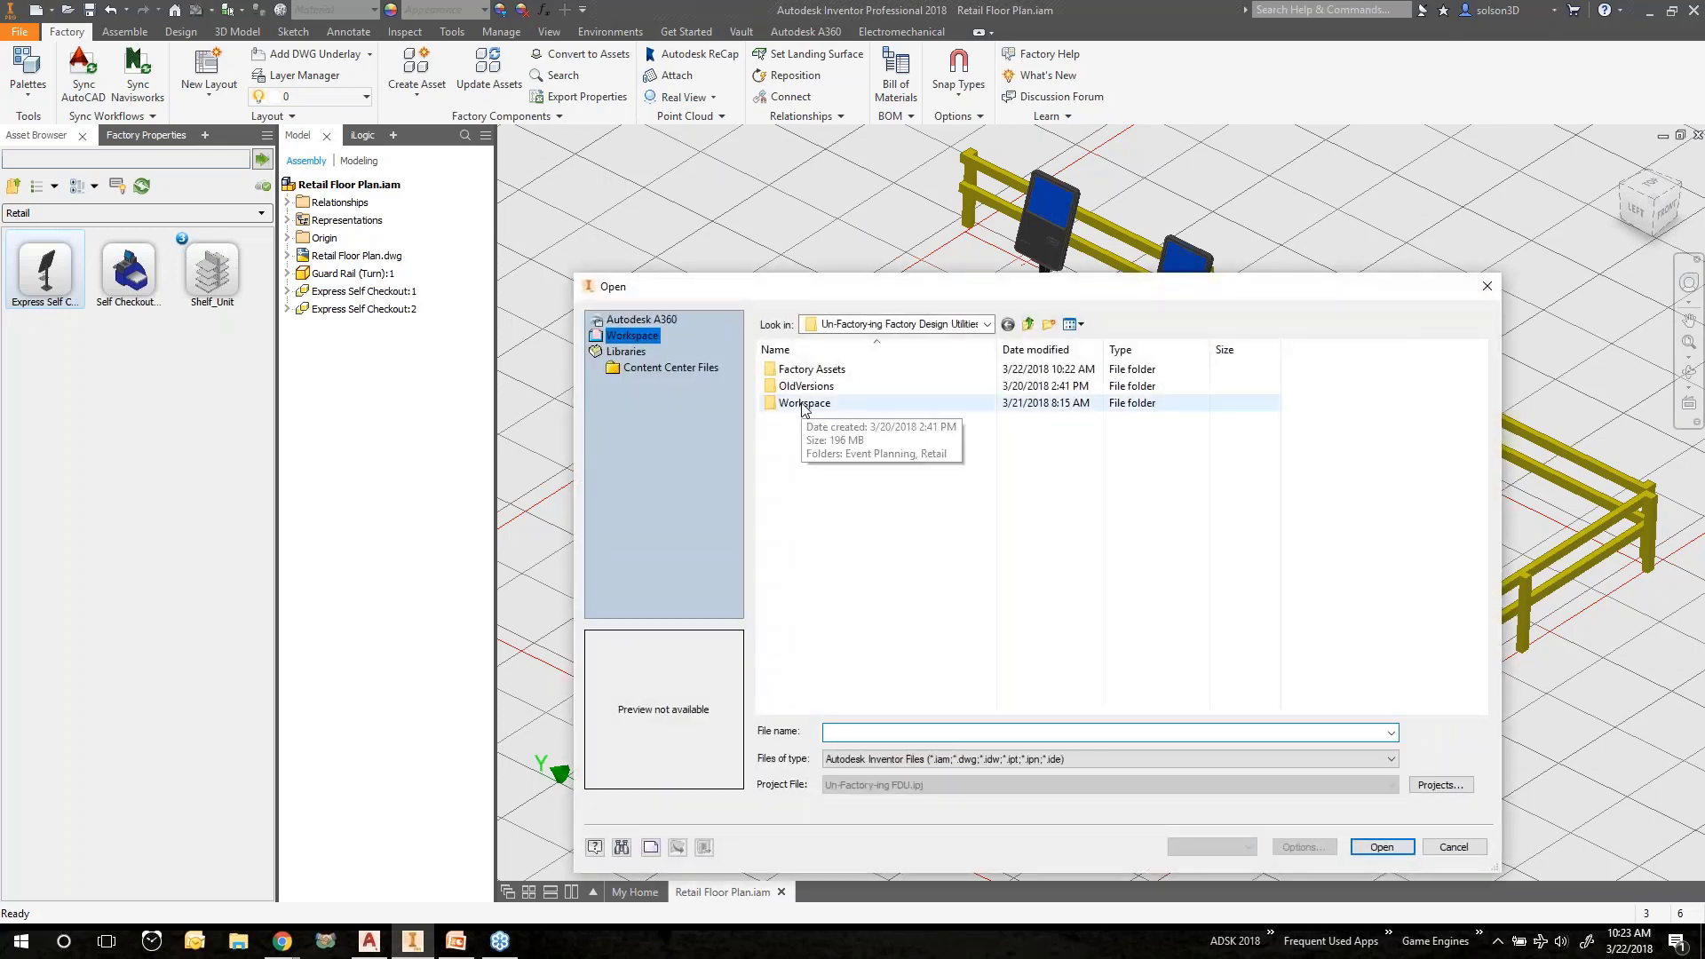
{"action": "double_click", "coordinate": [803, 404]}
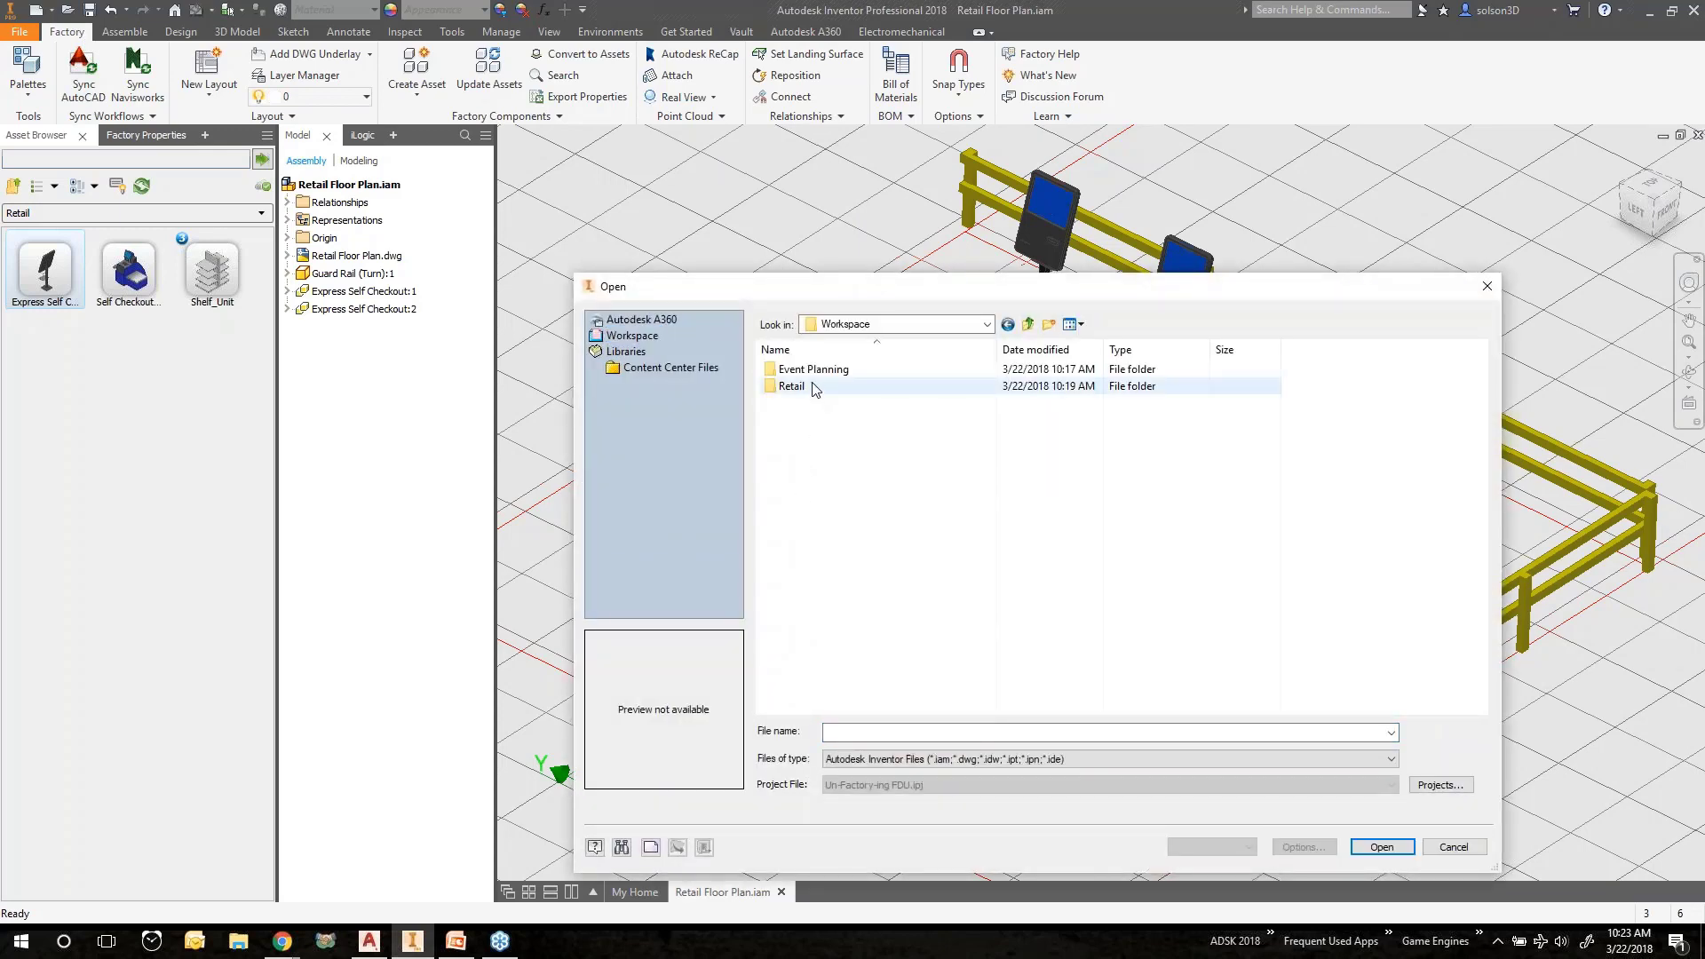
{"action": "double_click", "coordinate": [814, 390]}
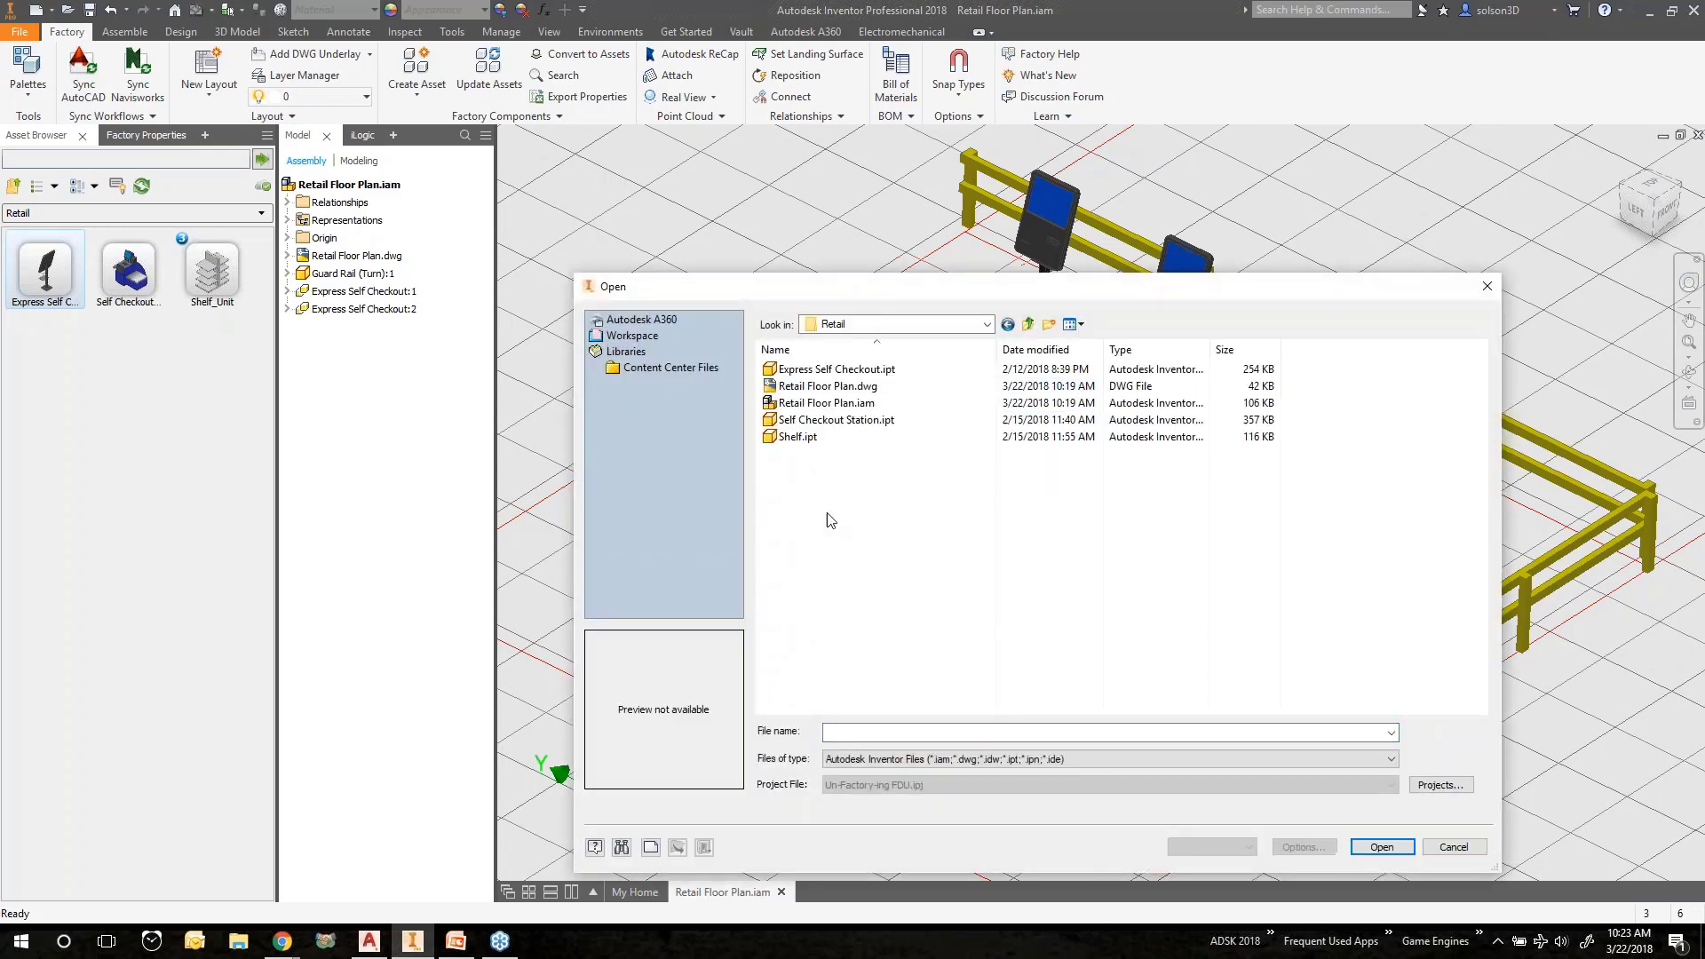
{"action": "left_click", "coordinate": [823, 422]}
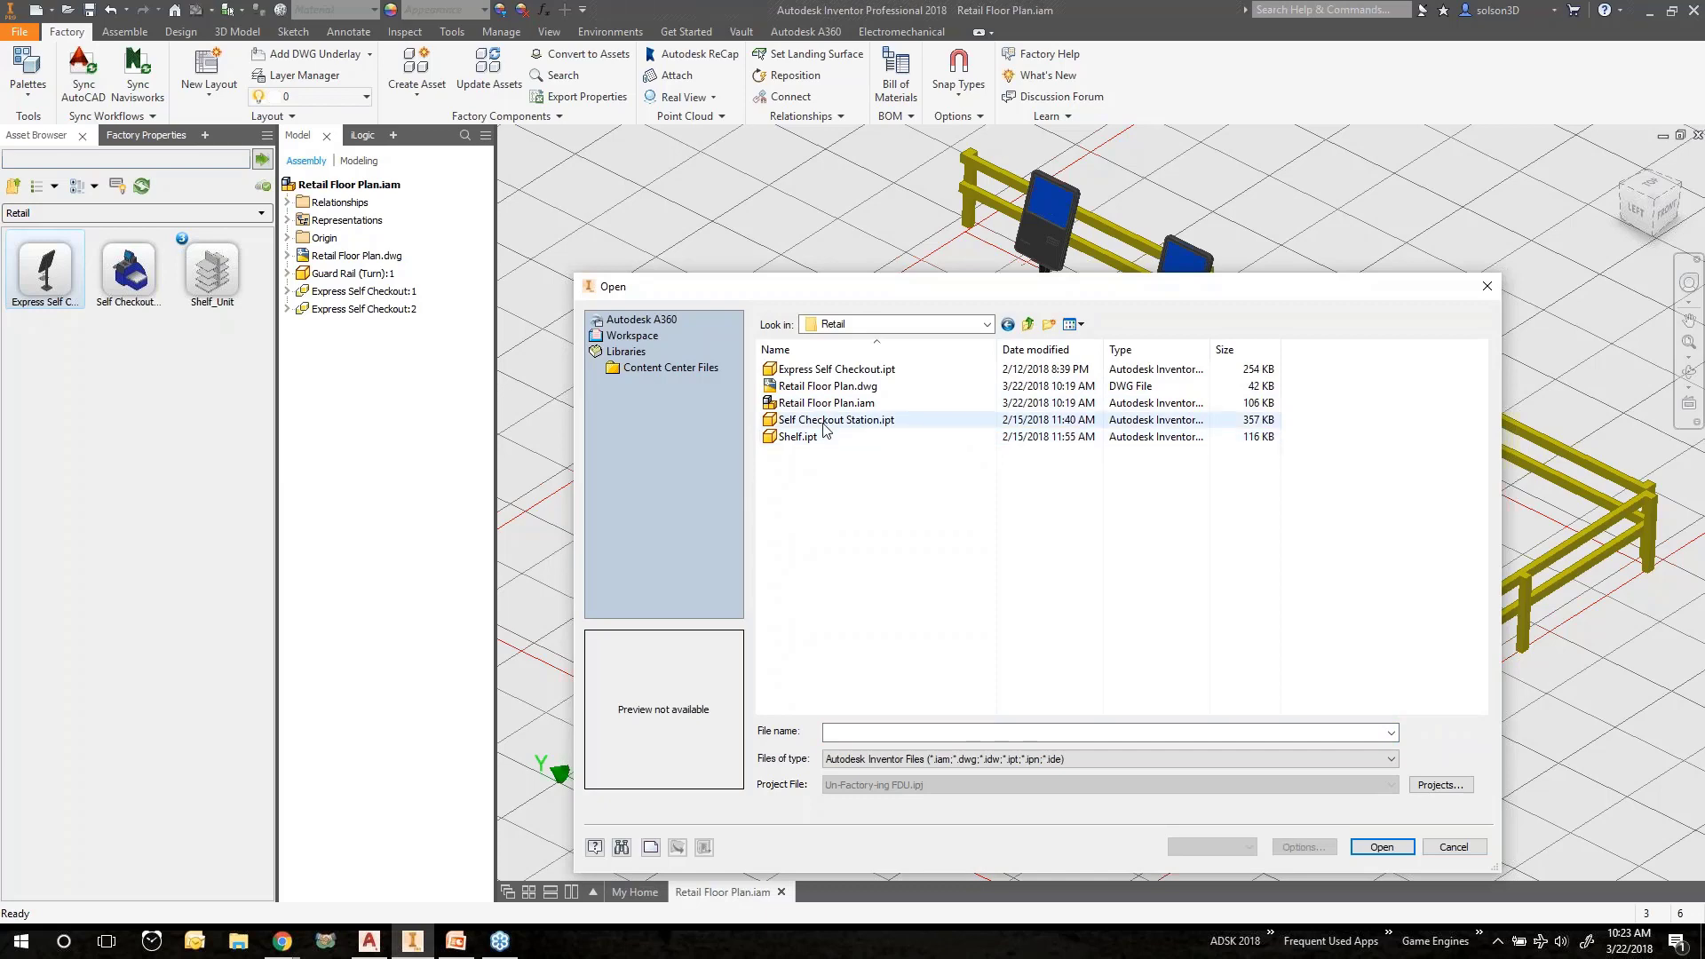
{"action": "left_click", "coordinate": [1382, 847]}
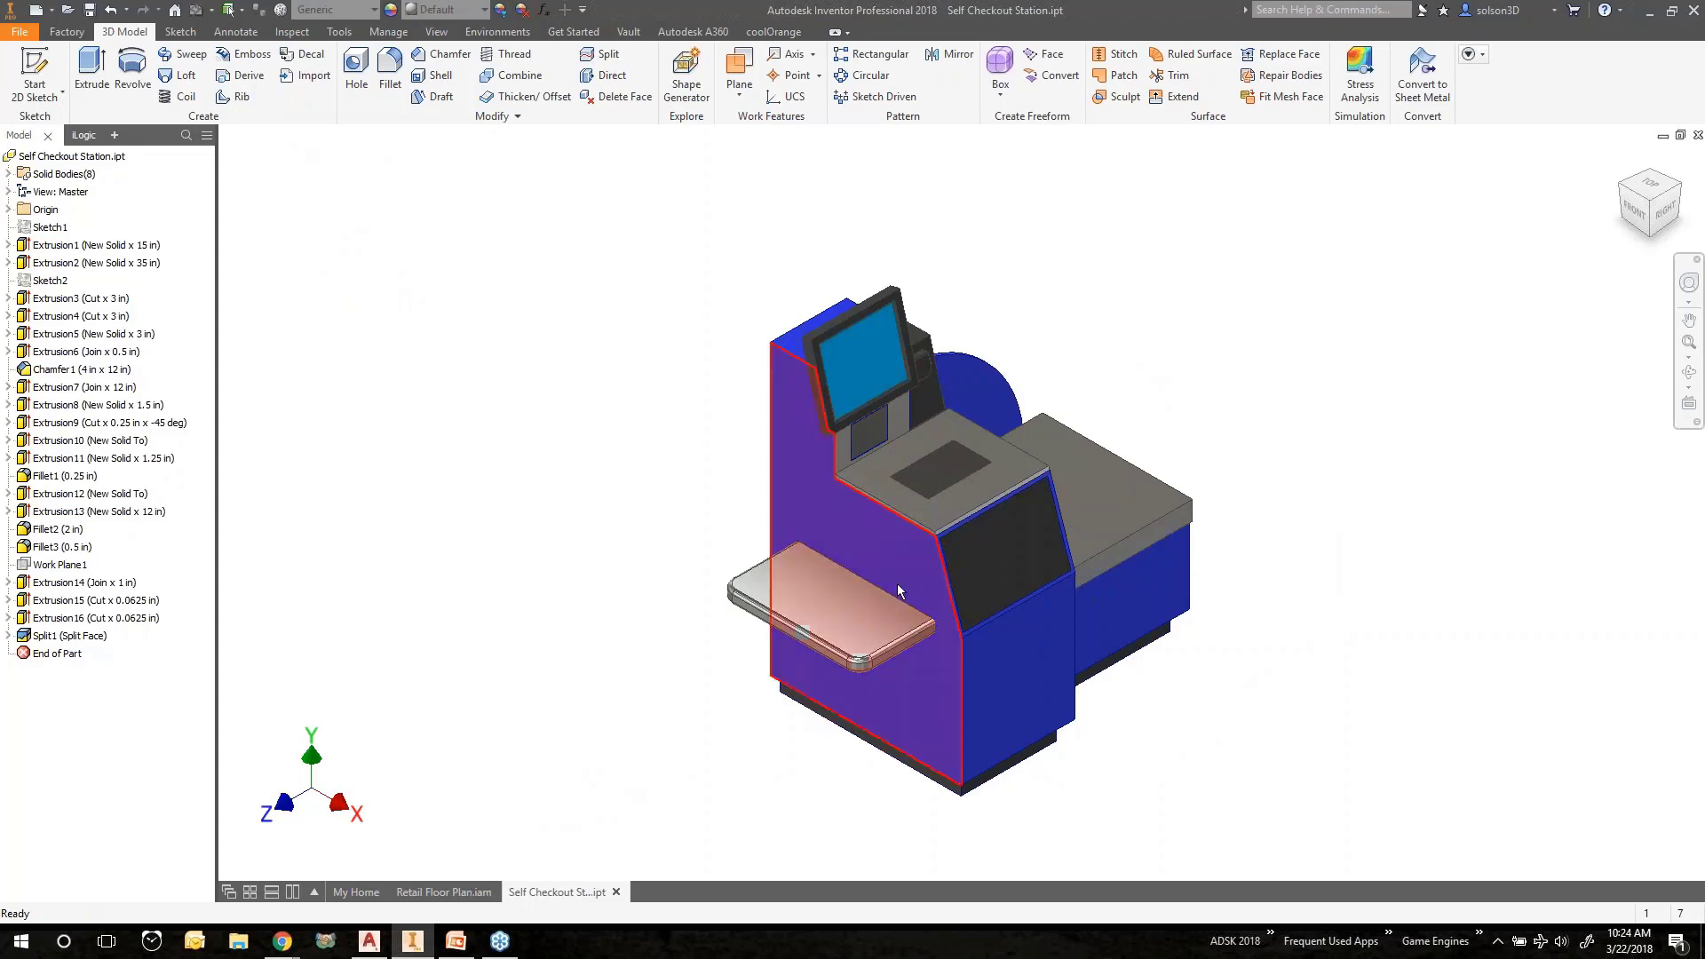
Examine the self checkout station model from several sides, including its screen, side shelf and bagging base.
{"action": "middle_click_drag", "start_coordinate": [799, 524], "coordinate": [666, 590], "text": "shift"}
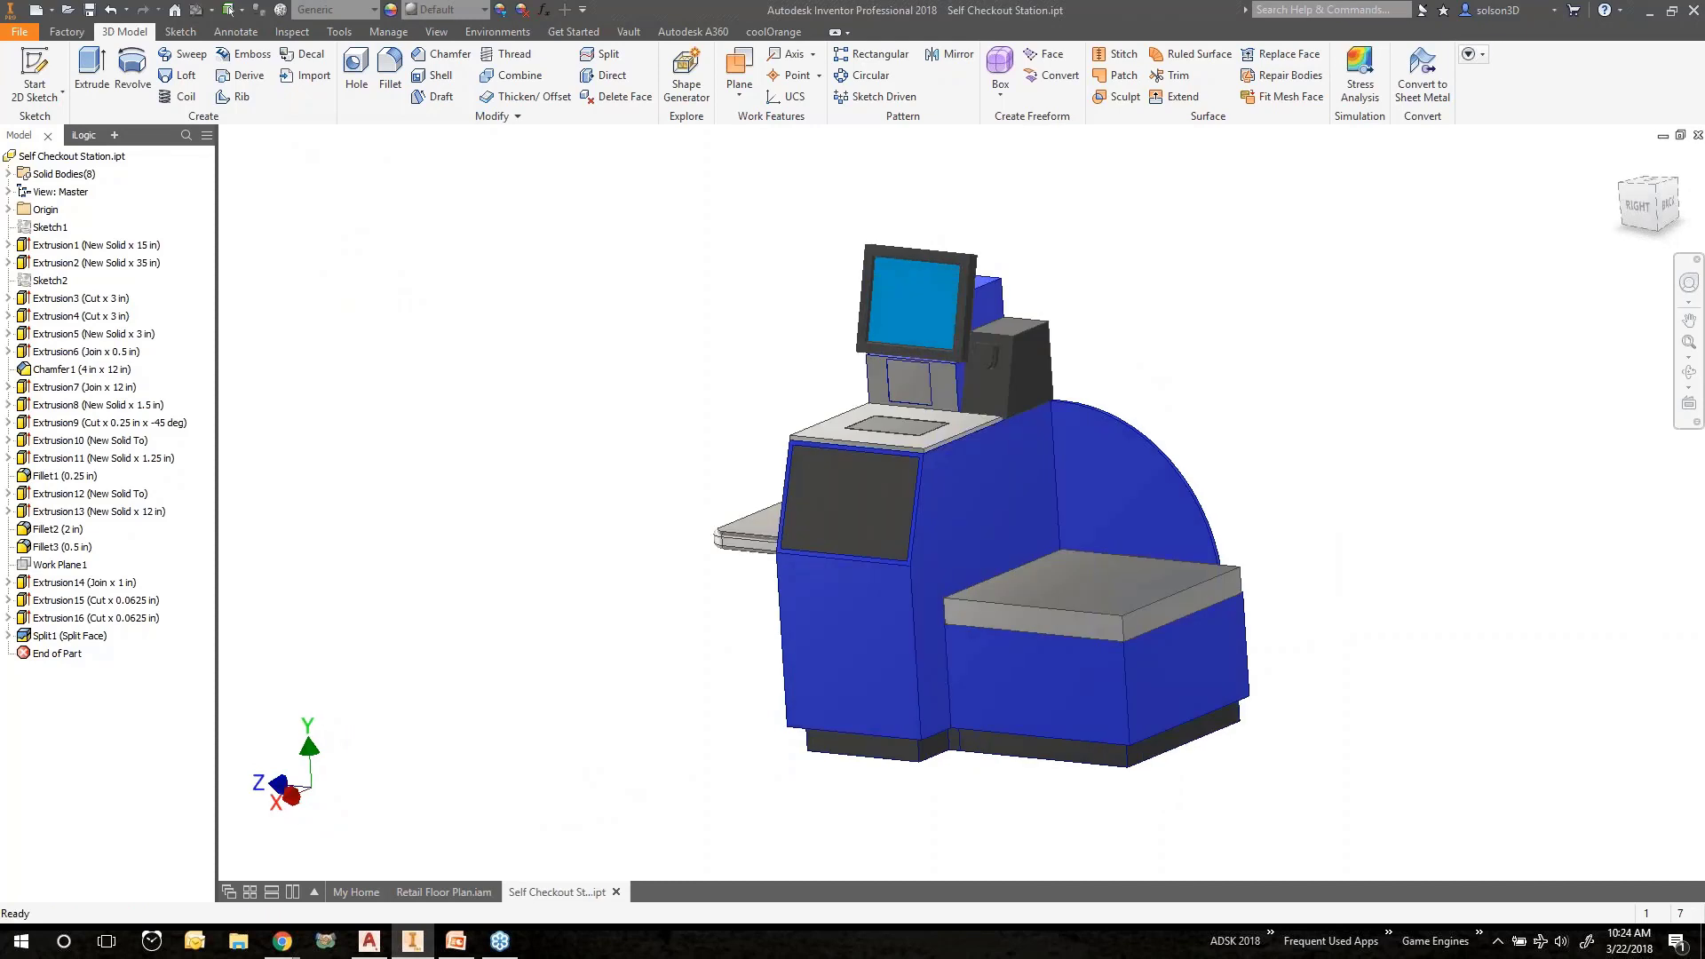
{"action": "middle_click_drag", "start_coordinate": [647, 494], "coordinate": [845, 498], "text": "shift"}
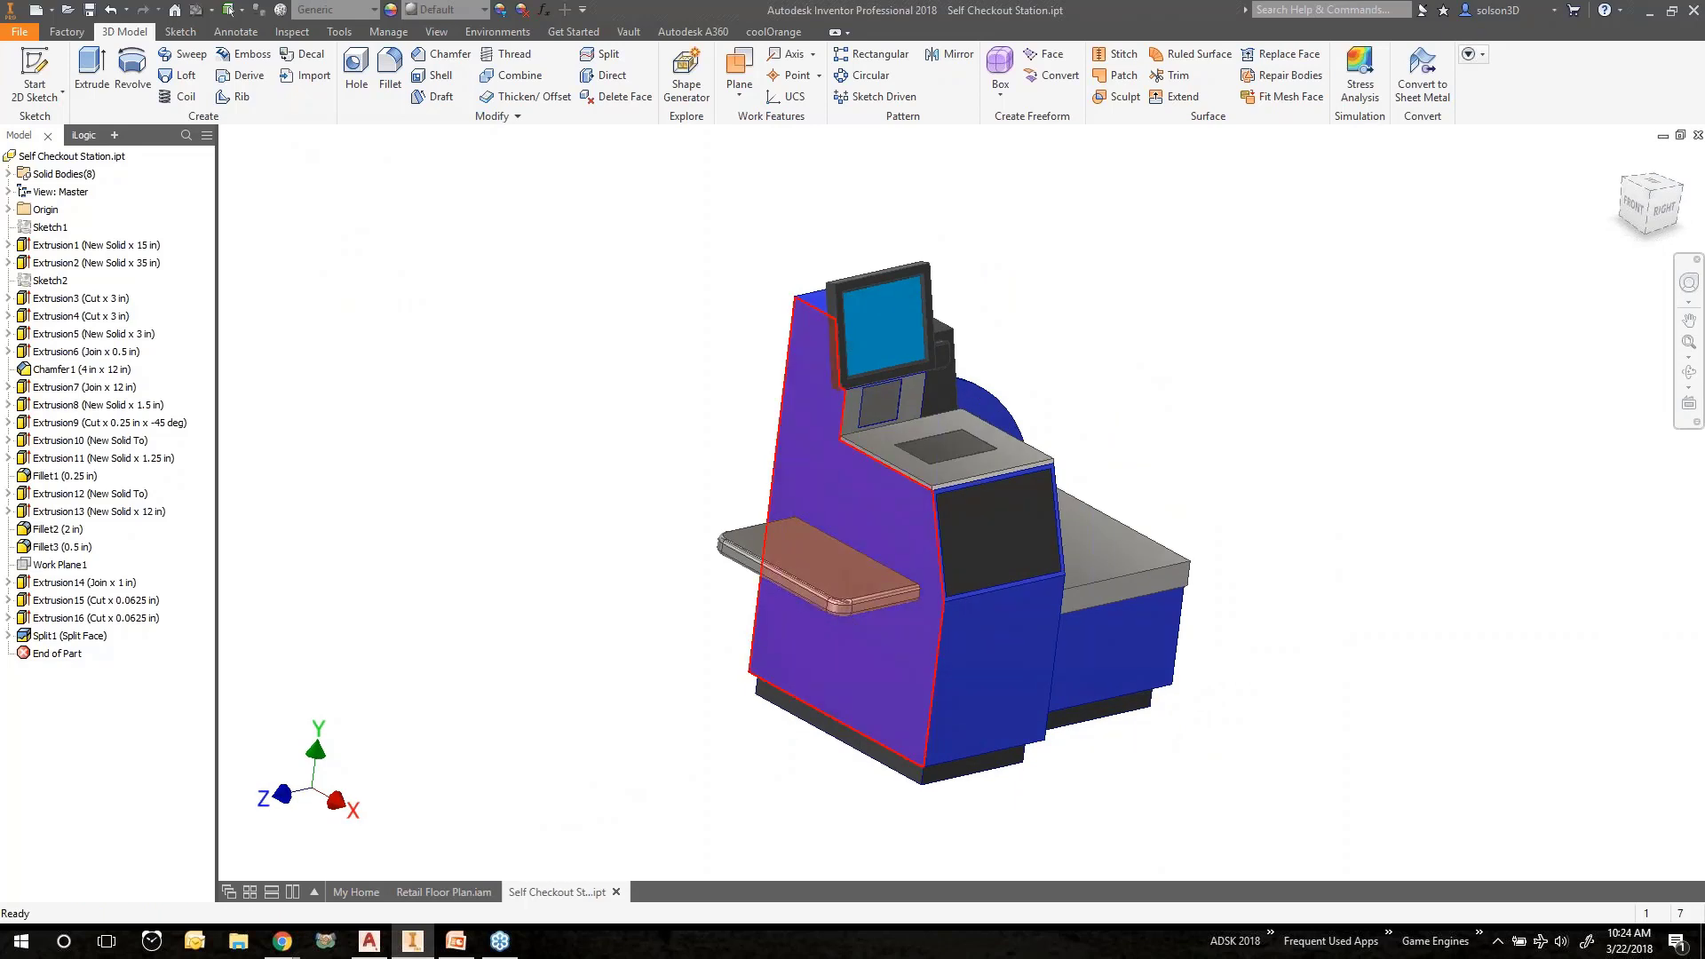
{"action": "mouse_move", "coordinate": [876, 531]}
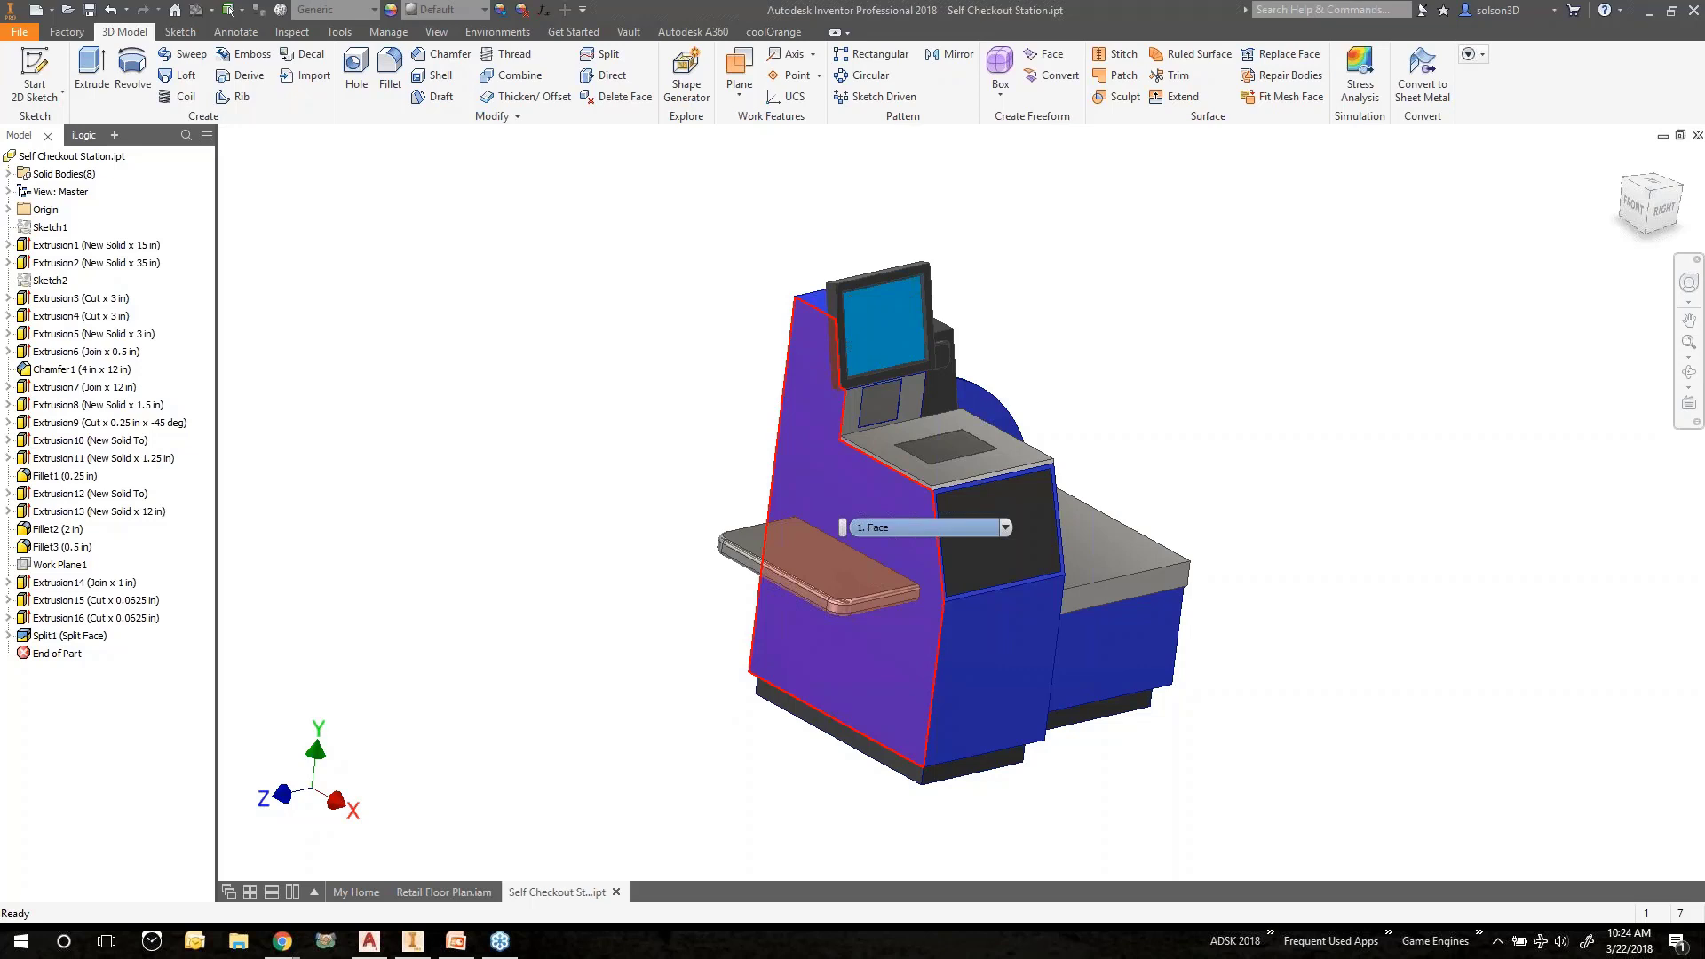
{"action": "scroll", "coordinate": [697, 525], "scroll_direction": "down", "scroll_amount": 3}
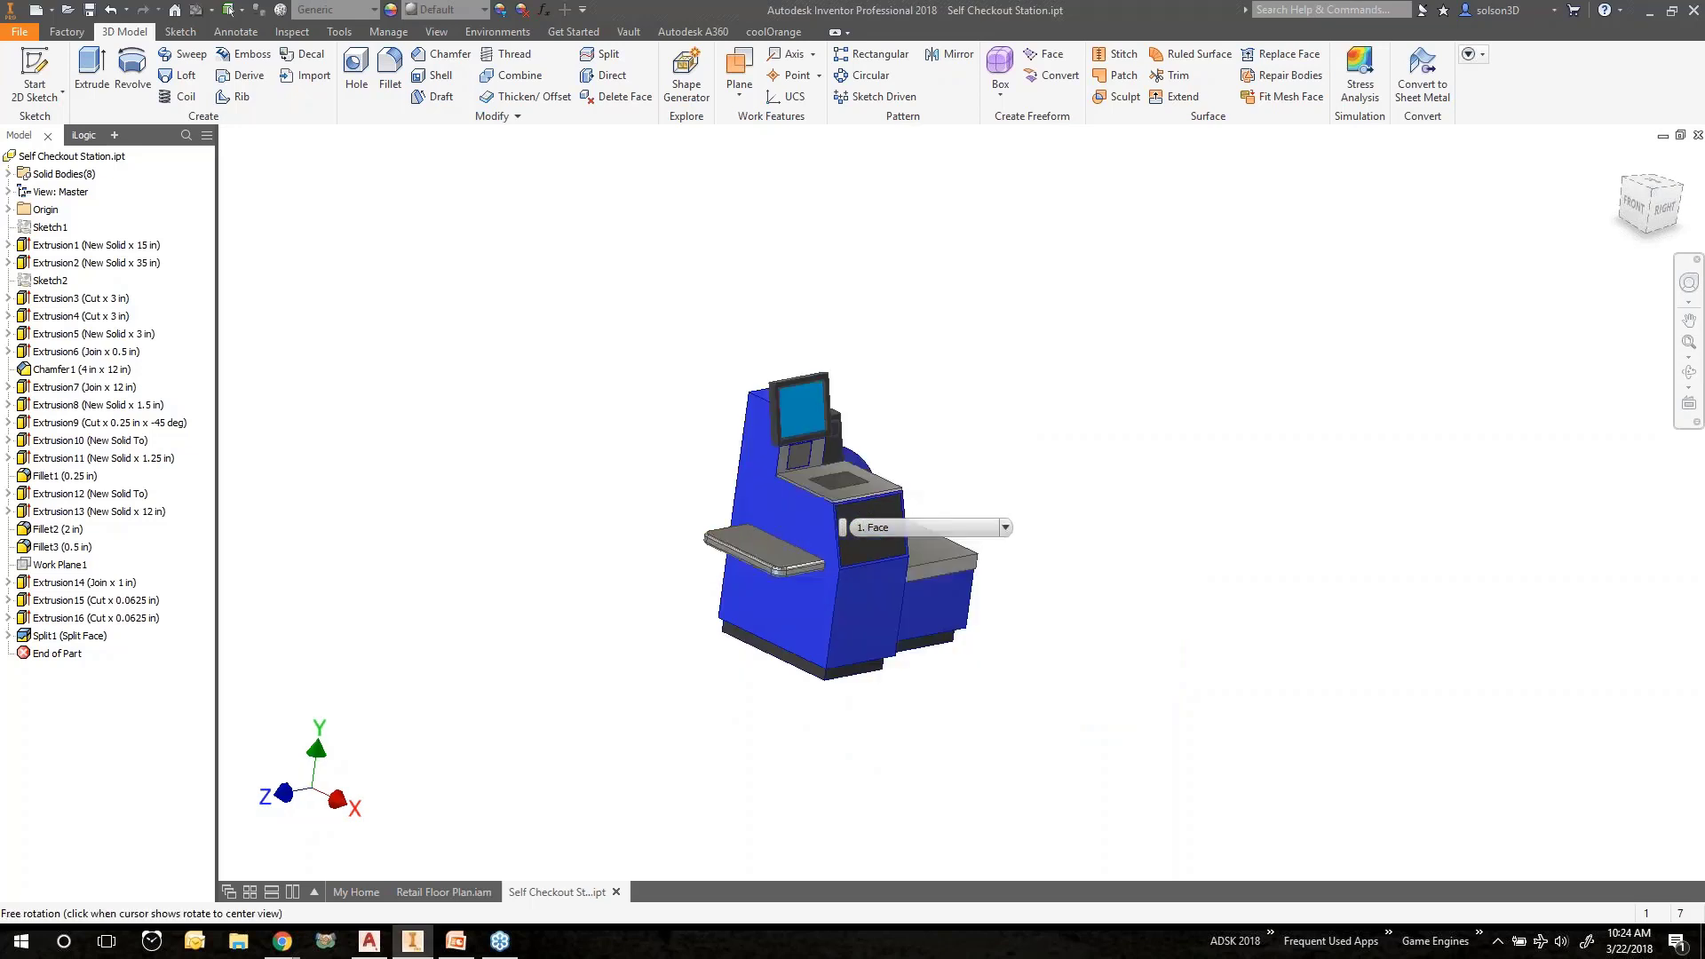
{"action": "middle_click_drag", "start_coordinate": [697, 526], "coordinate": [737, 549], "text": "shift"}
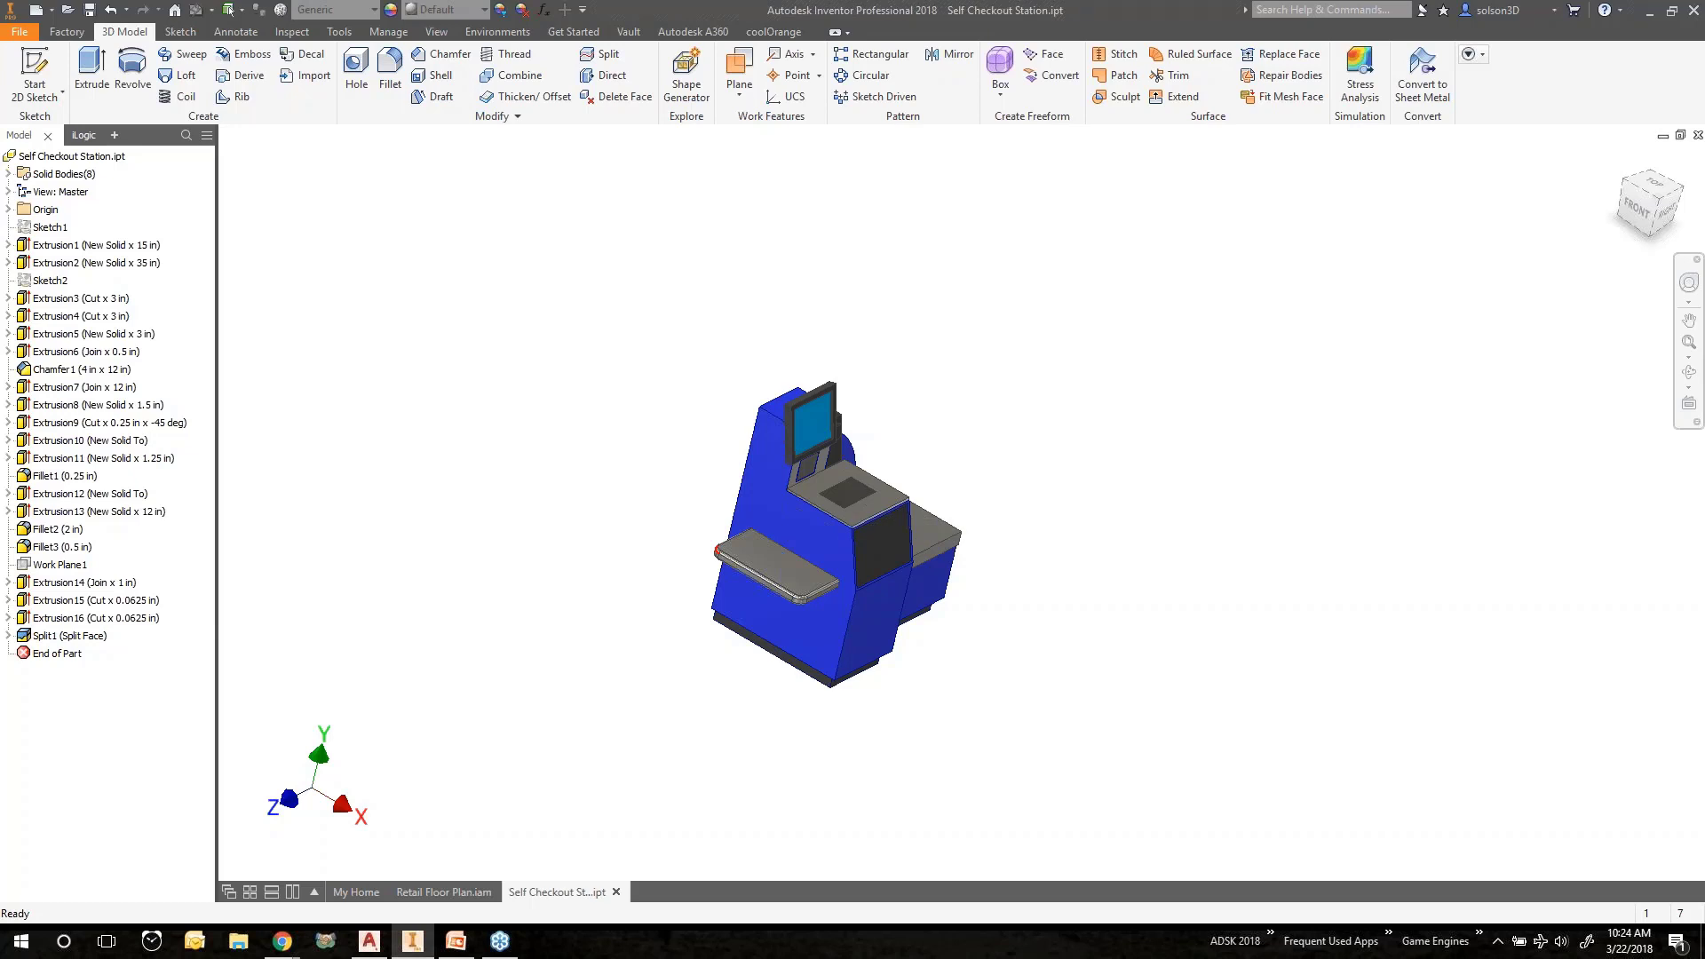
{"action": "middle_click_drag", "start_coordinate": [662, 413], "coordinate": [563, 385], "text": "shift"}
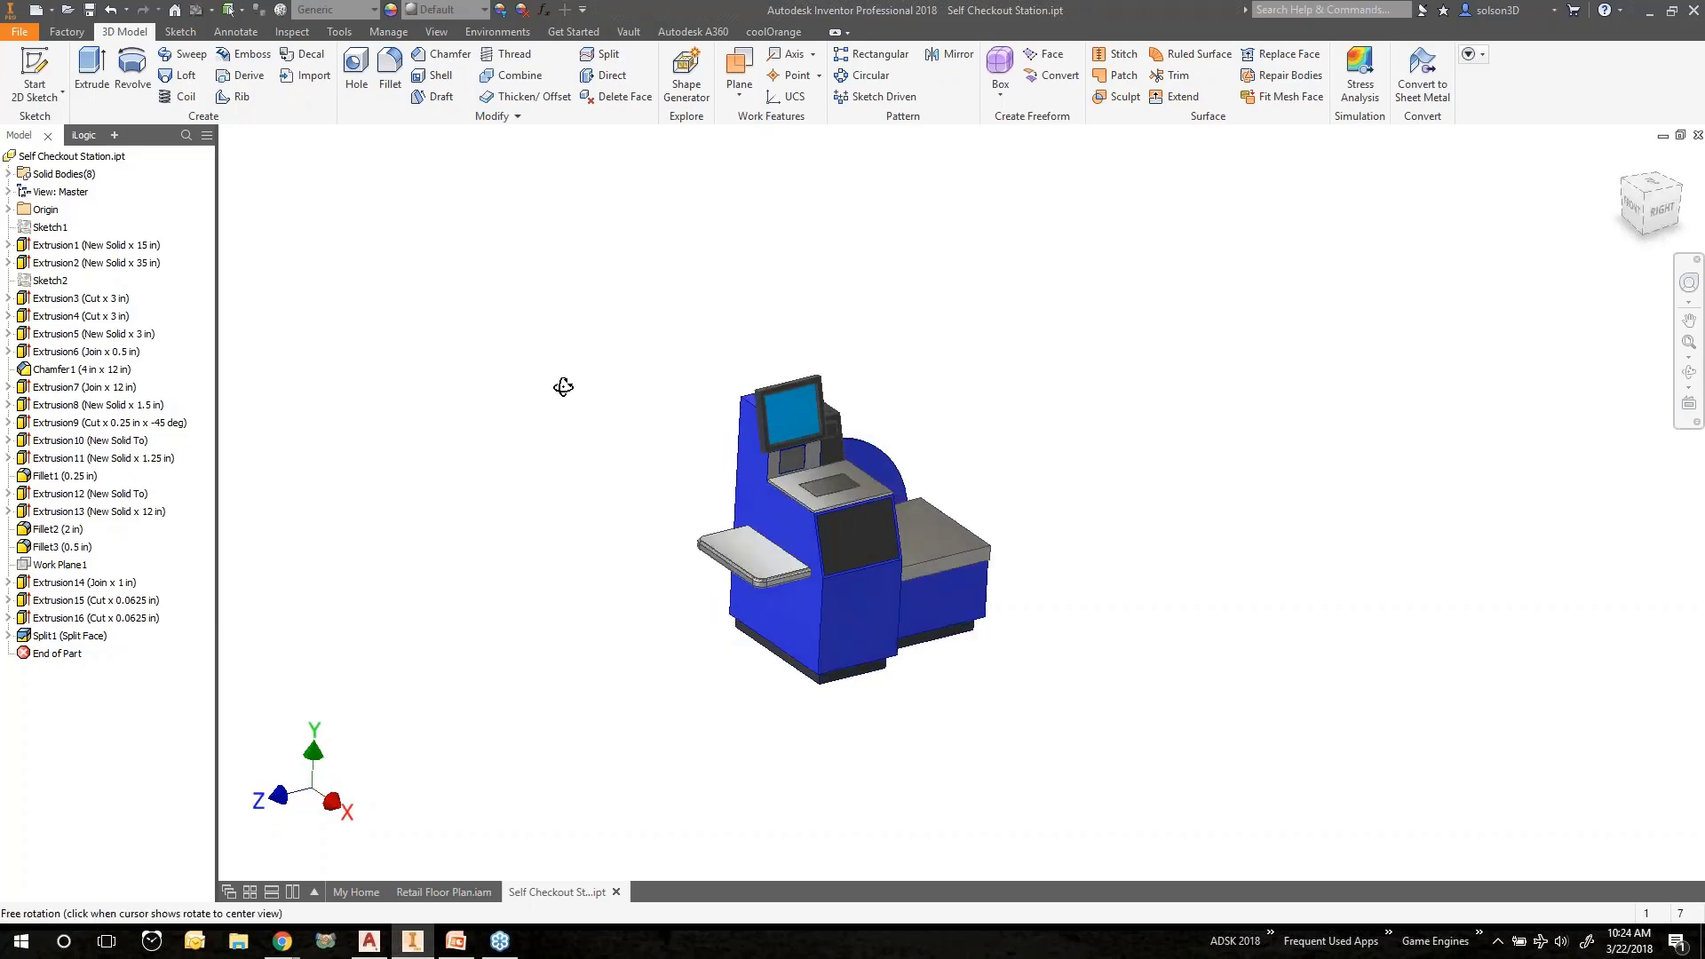
{"action": "scroll", "coordinate": [941, 581], "scroll_direction": "down", "scroll_amount": 1}
{"action": "key", "text": "Home"}
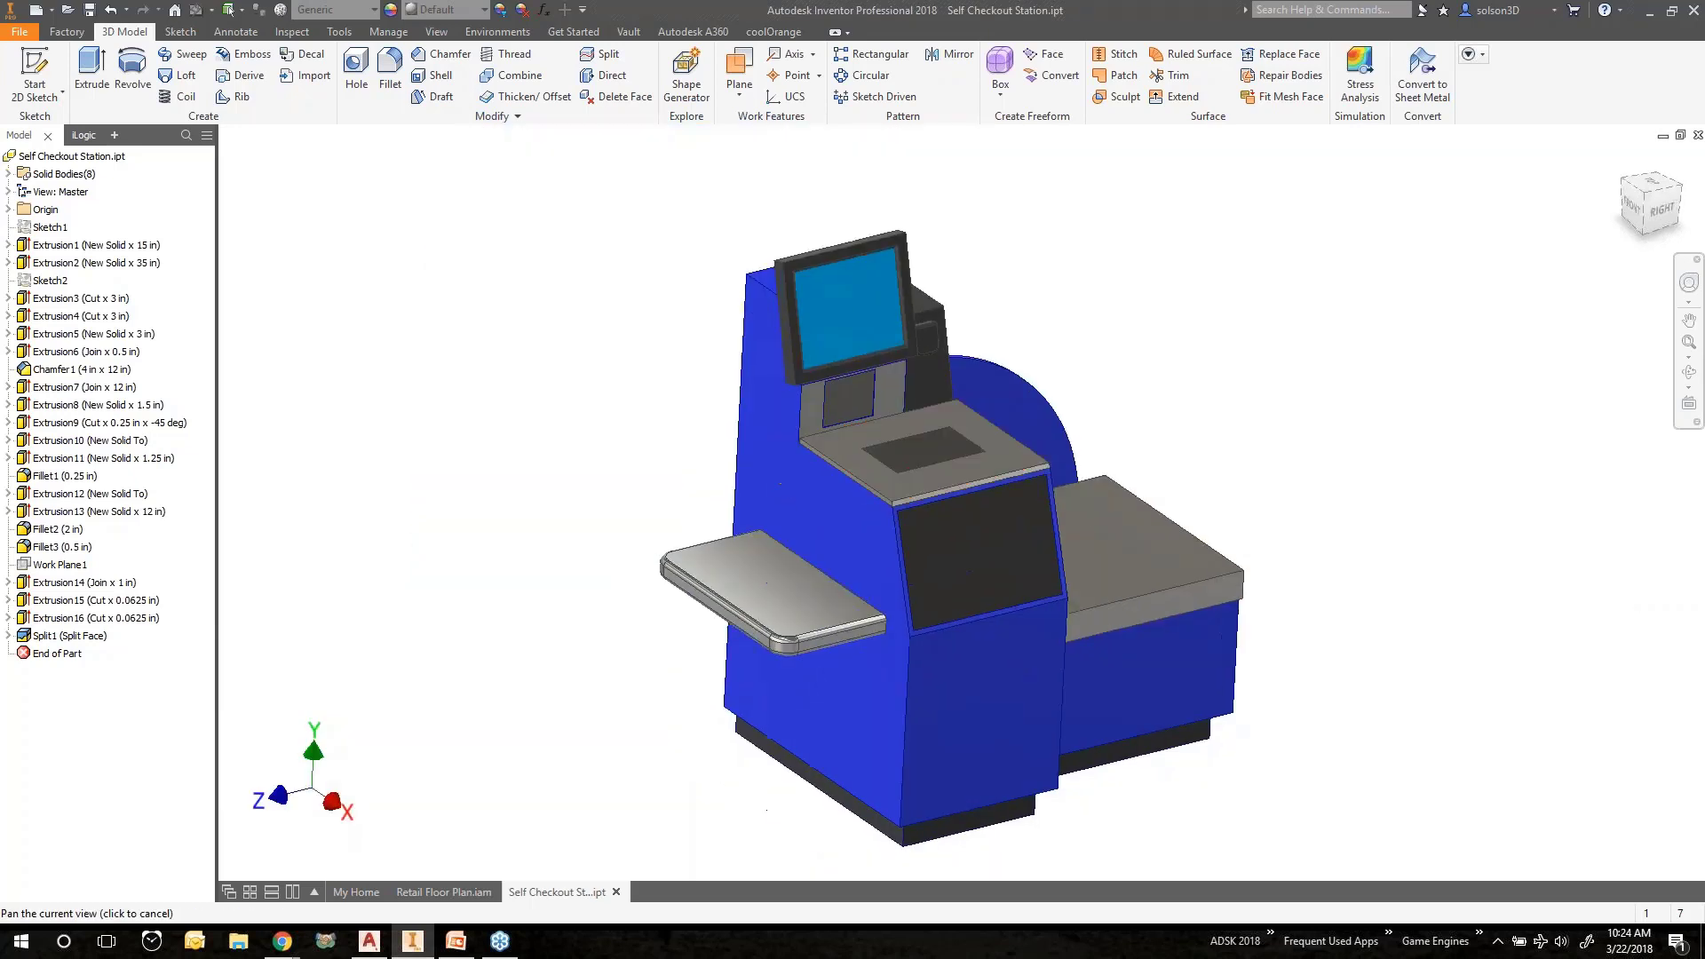
Start the Asset Builder for the self checkout station part and inspect its orientation relative to the landing surface.
{"action": "left_click", "coordinate": [78, 33]}
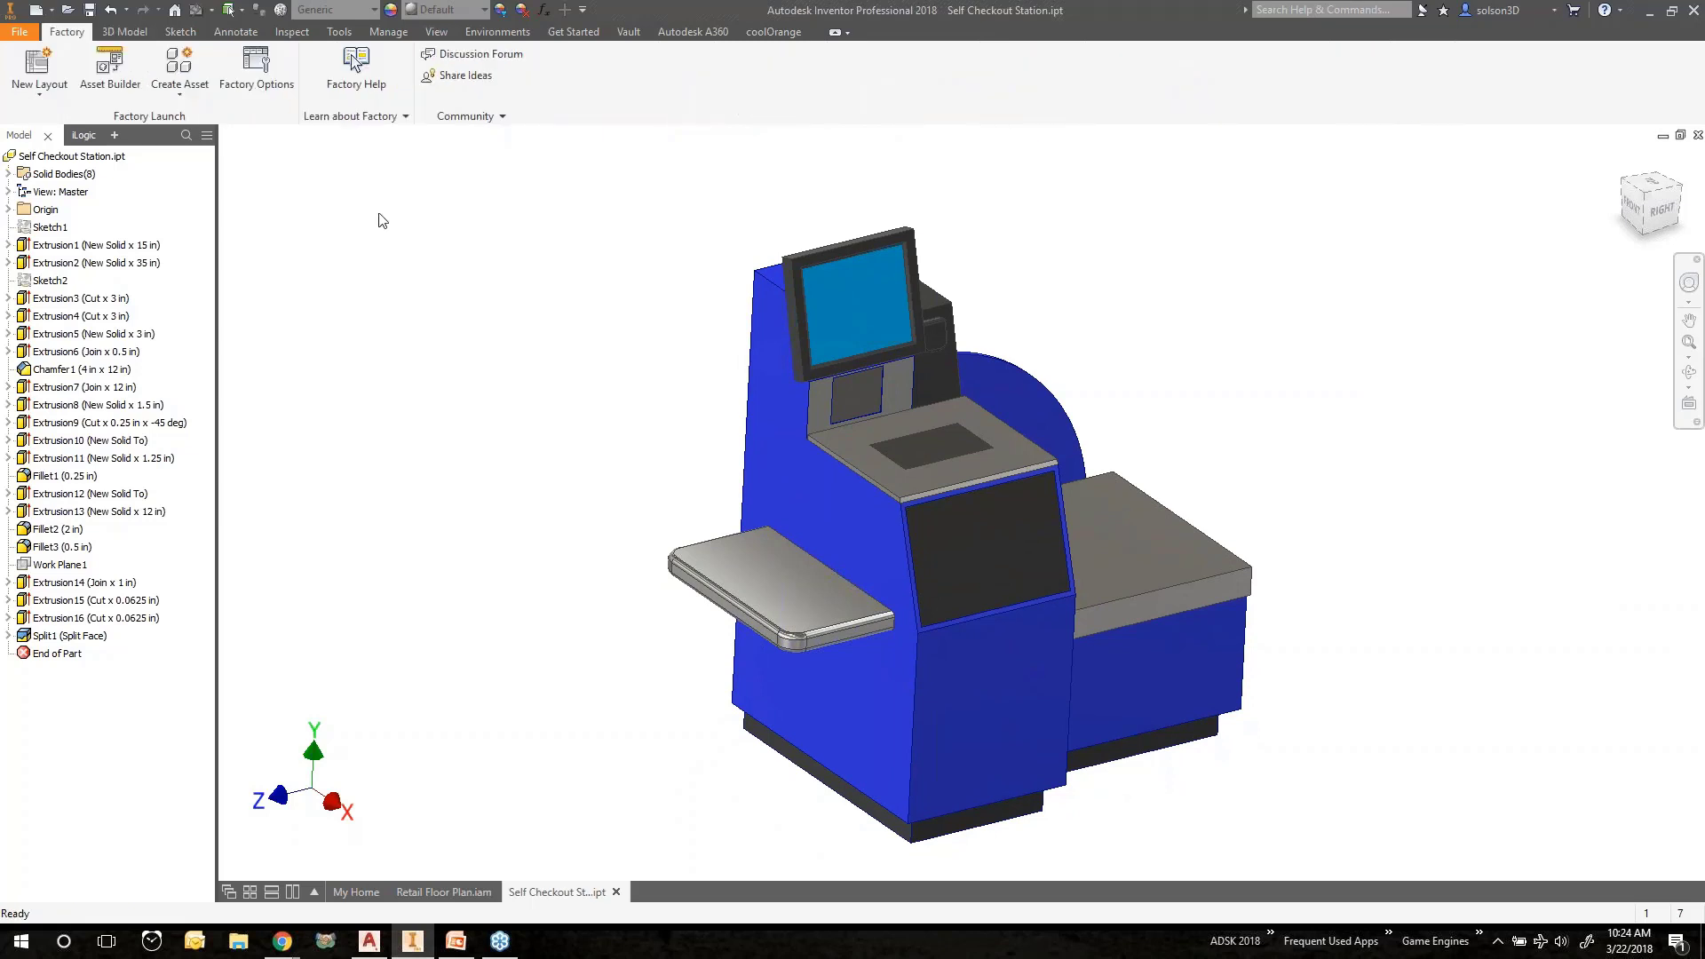
{"action": "left_click", "coordinate": [110, 71]}
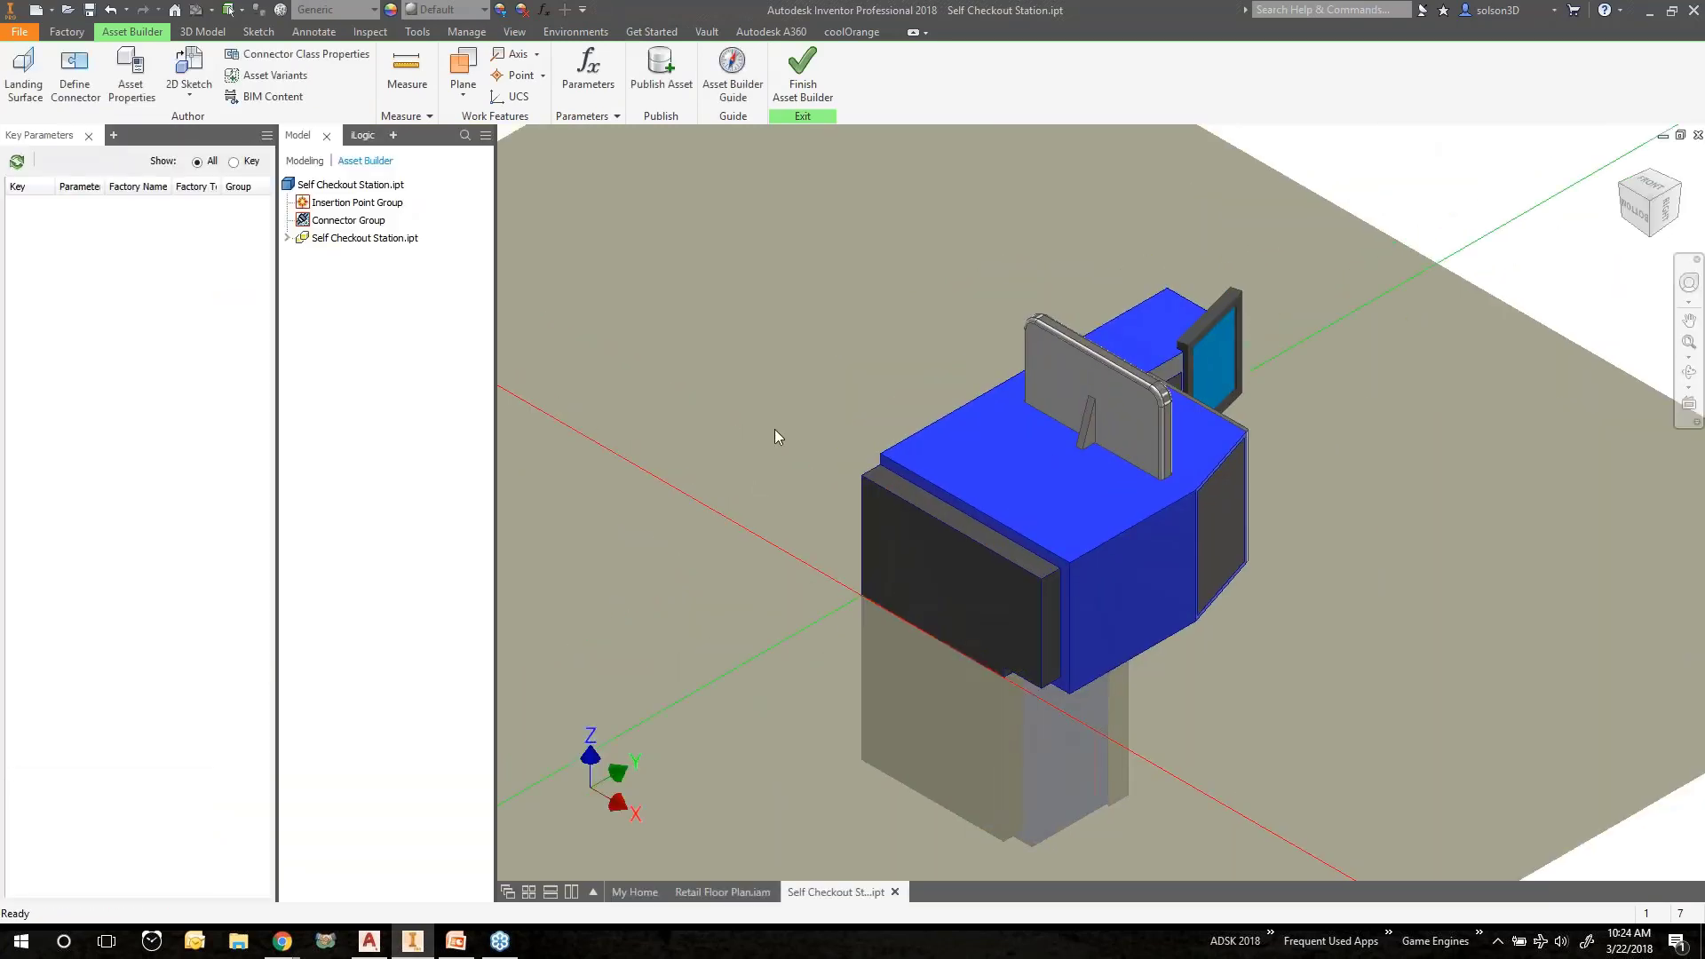
{"action": "scroll", "coordinate": [786, 422], "scroll_direction": "down", "scroll_amount": 6}
{"action": "middle_click_drag", "start_coordinate": [792, 419], "coordinate": [918, 437]}
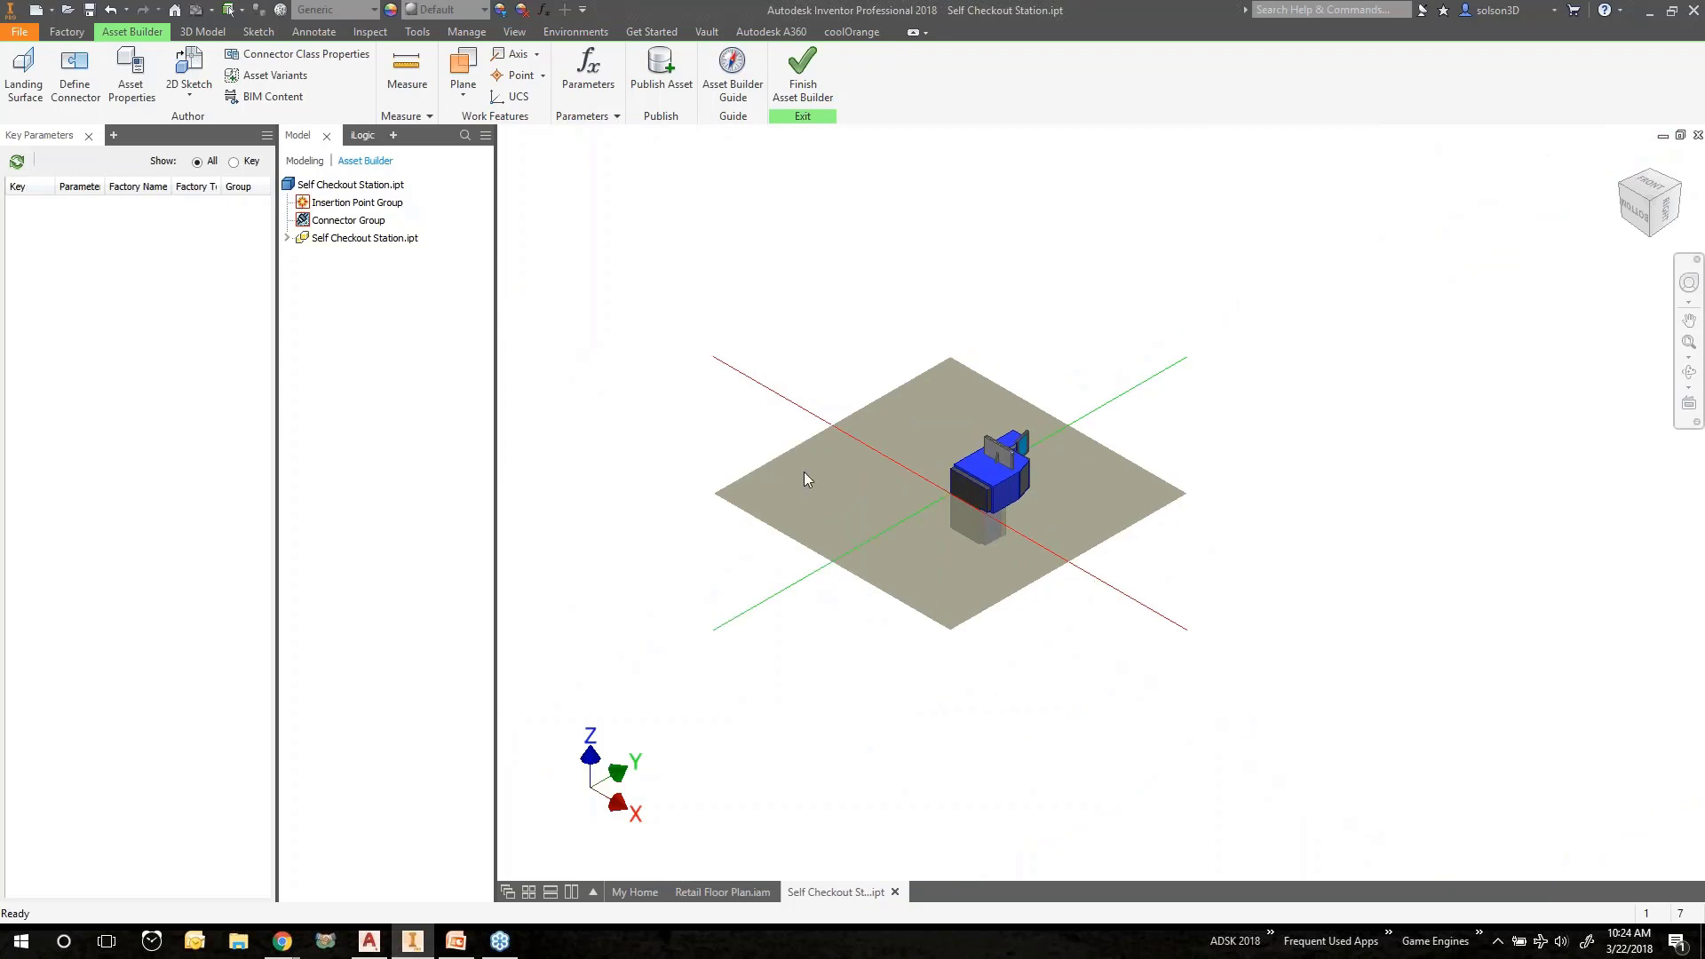
{"action": "scroll", "coordinate": [804, 475], "scroll_direction": "up", "scroll_amount": 3}
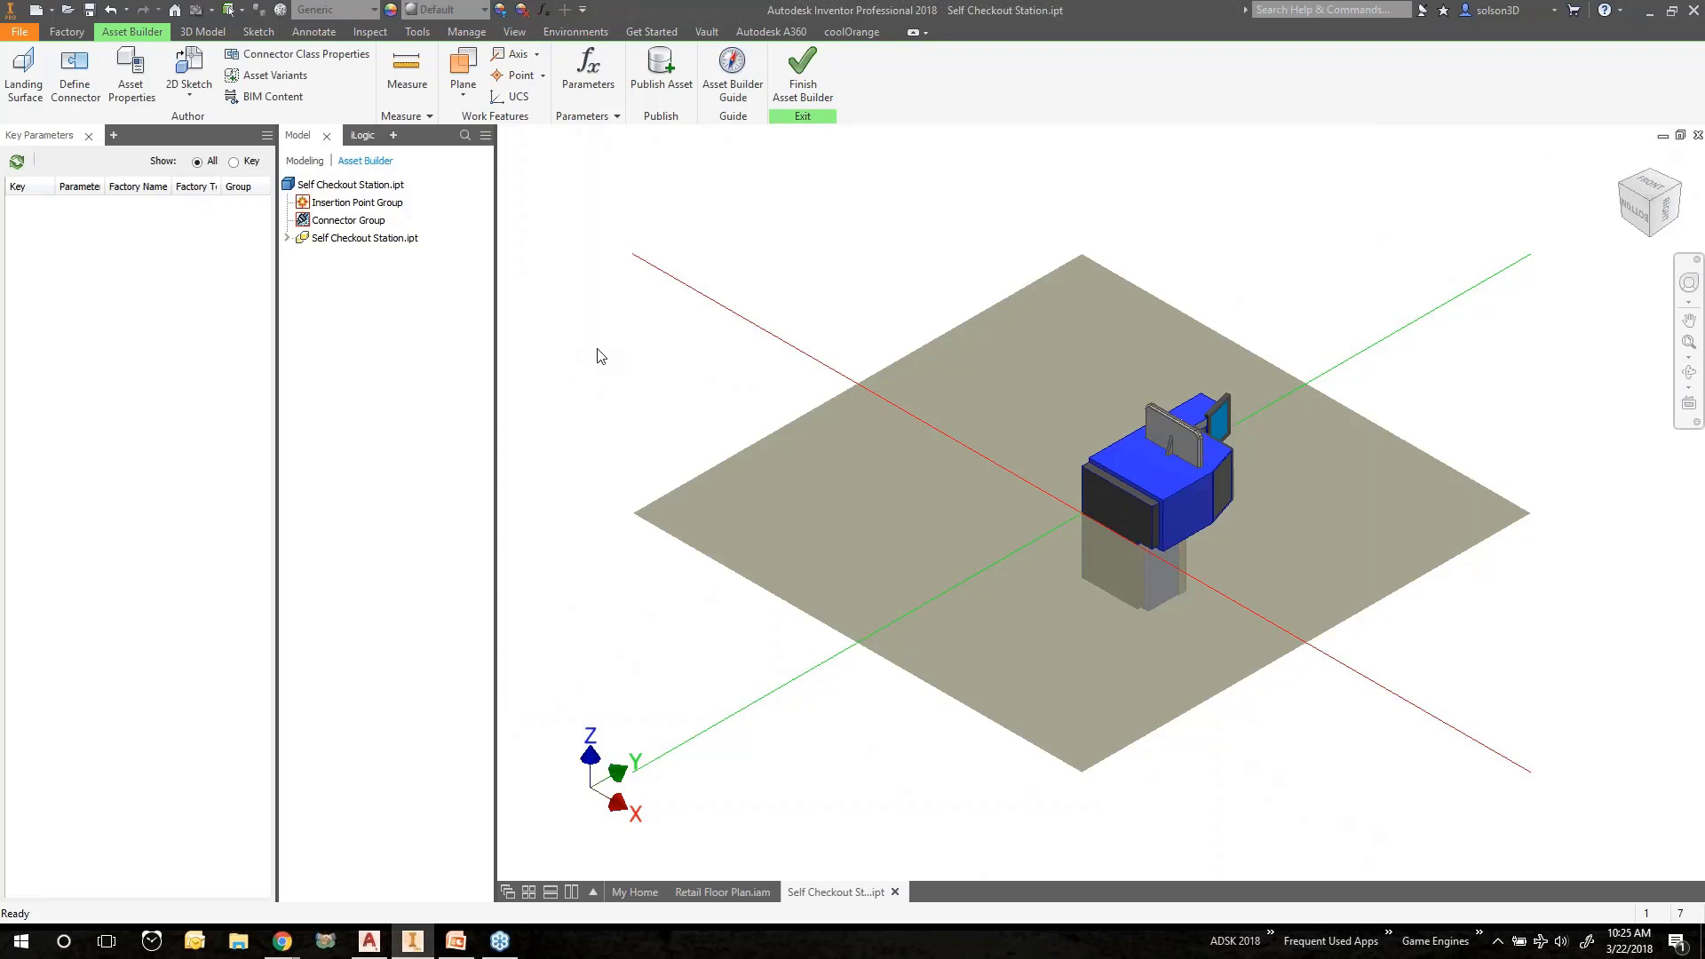
Define the station's underside as its landing surface, with the insertion point at the base's rear corner on the side-shelf side.
{"action": "left_click", "coordinate": [24, 84]}
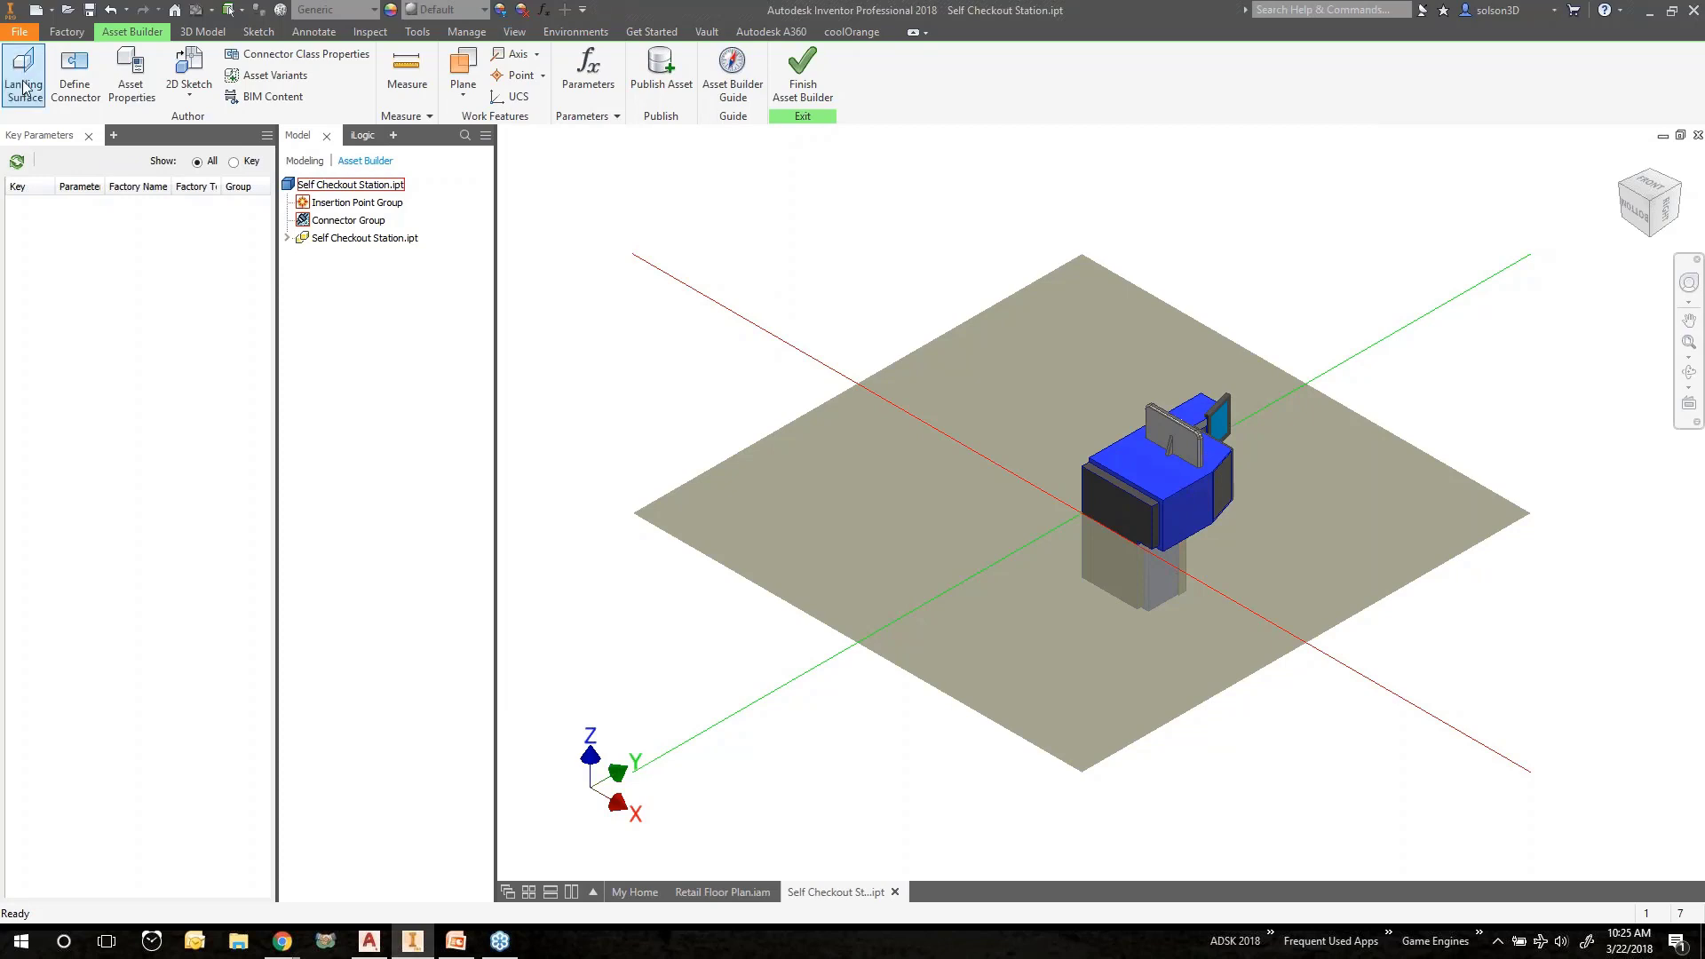
{"action": "left_click", "coordinate": [1131, 508]}
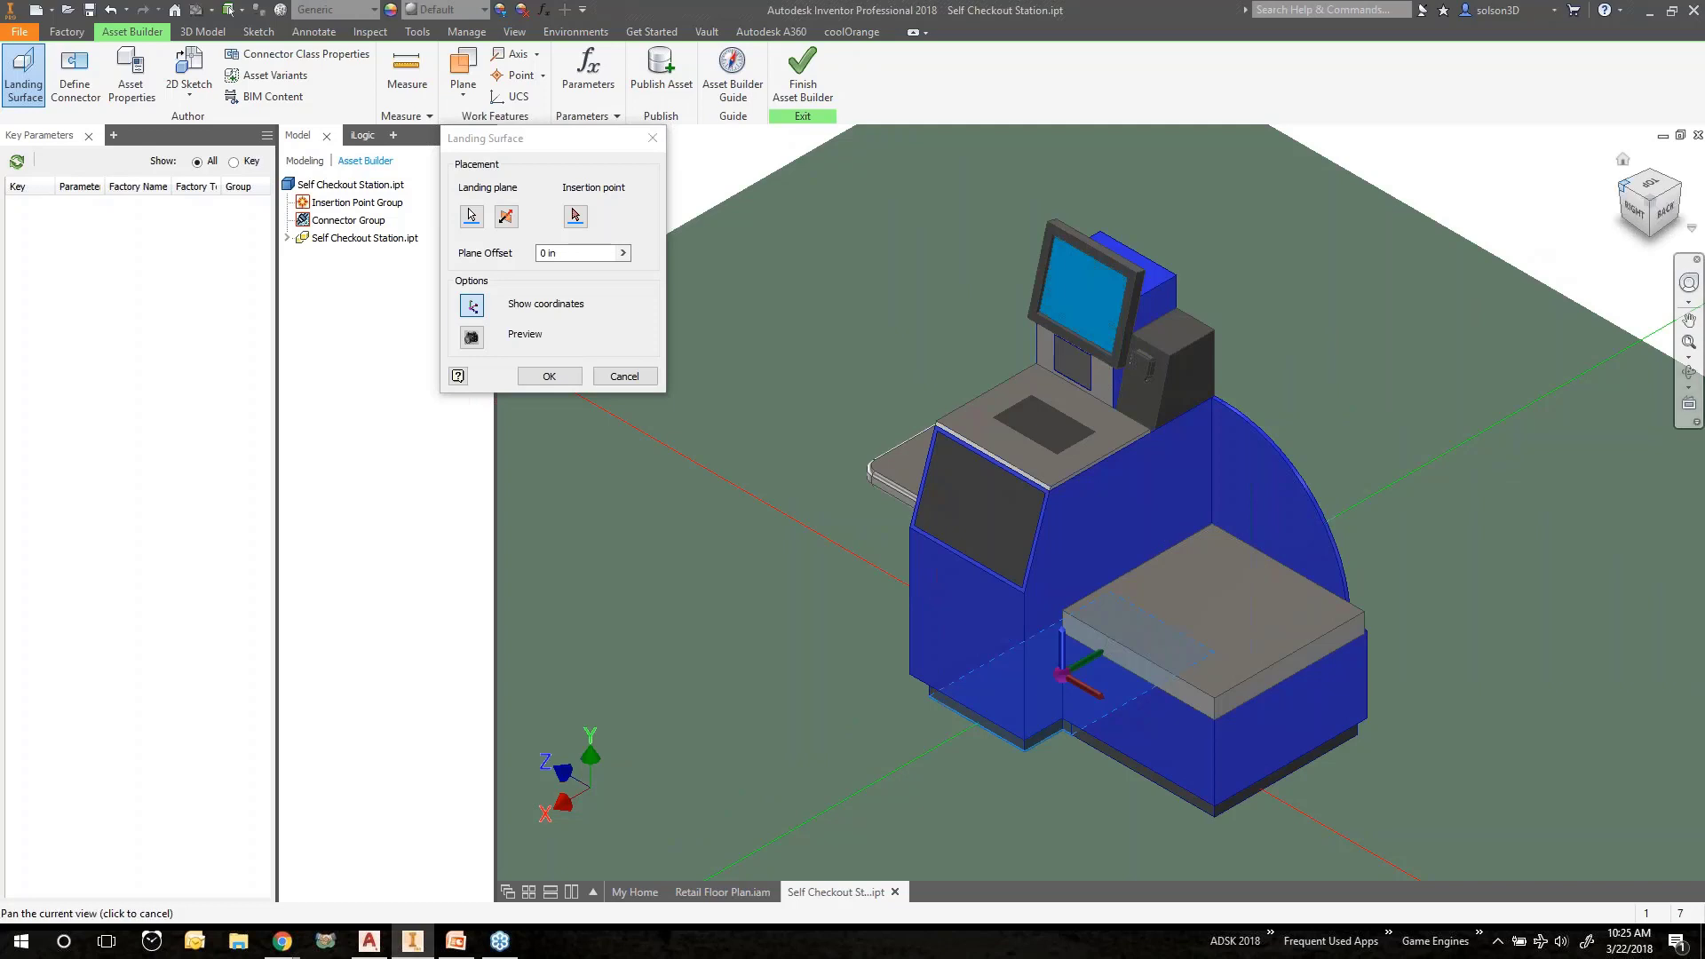
{"action": "left_click", "coordinate": [1617, 184]}
{"action": "left_click", "coordinate": [572, 215]}
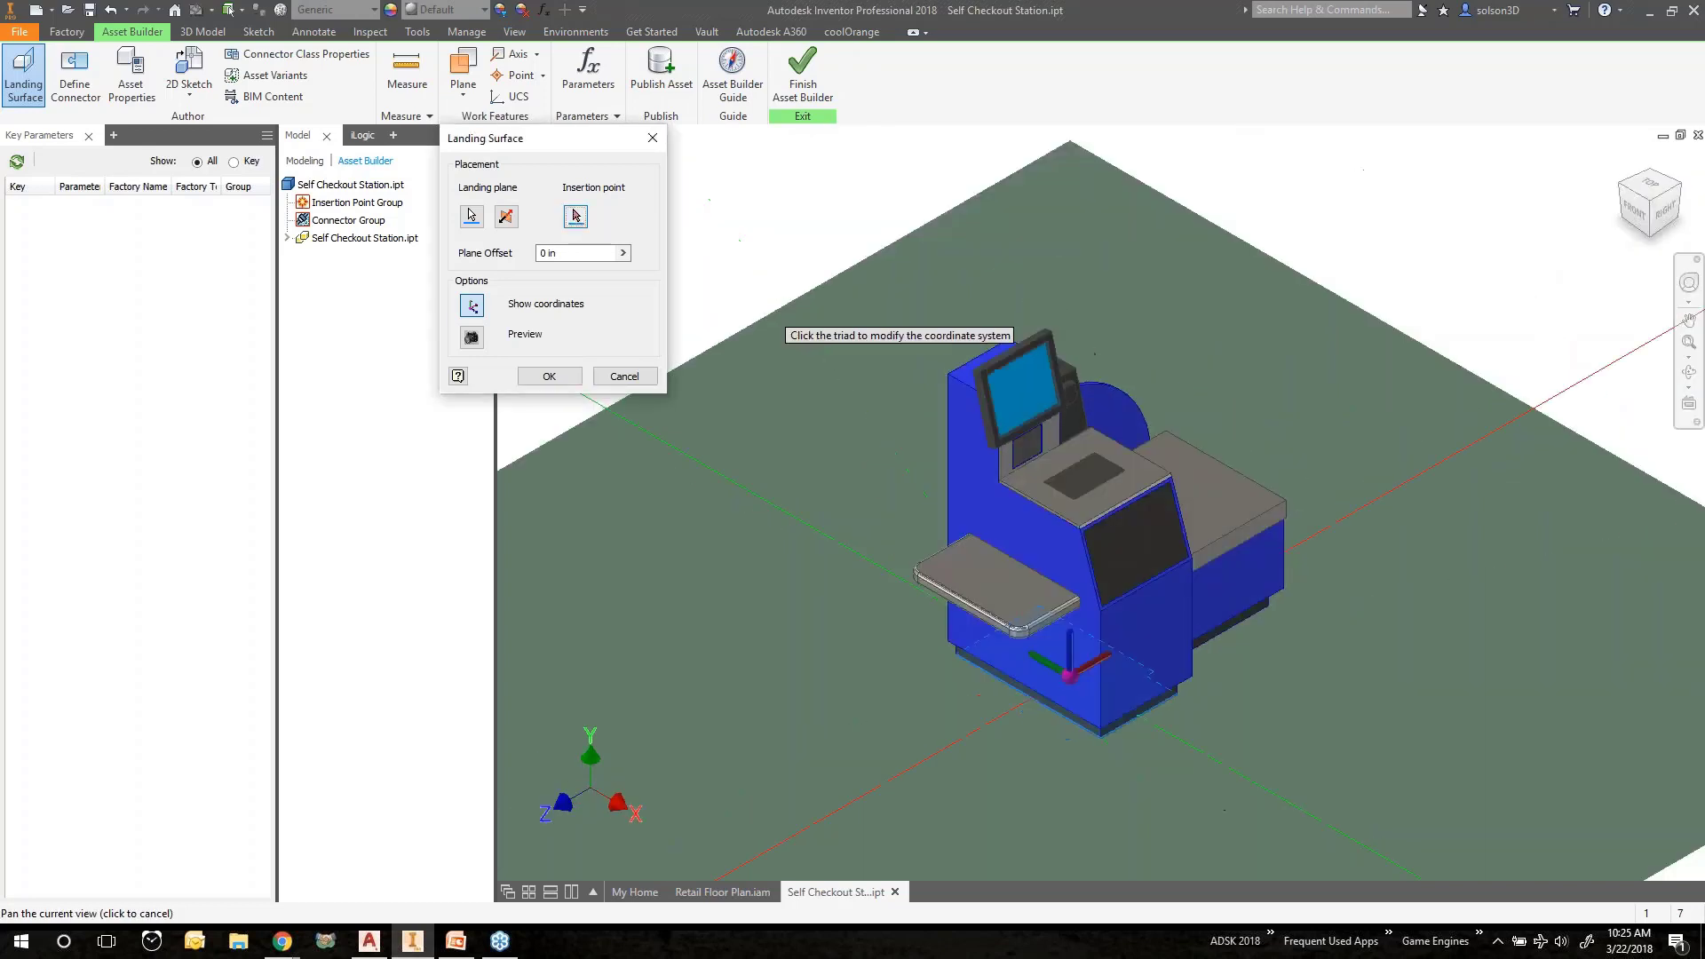
{"action": "scroll", "coordinate": [959, 675], "scroll_direction": "up", "scroll_amount": 5}
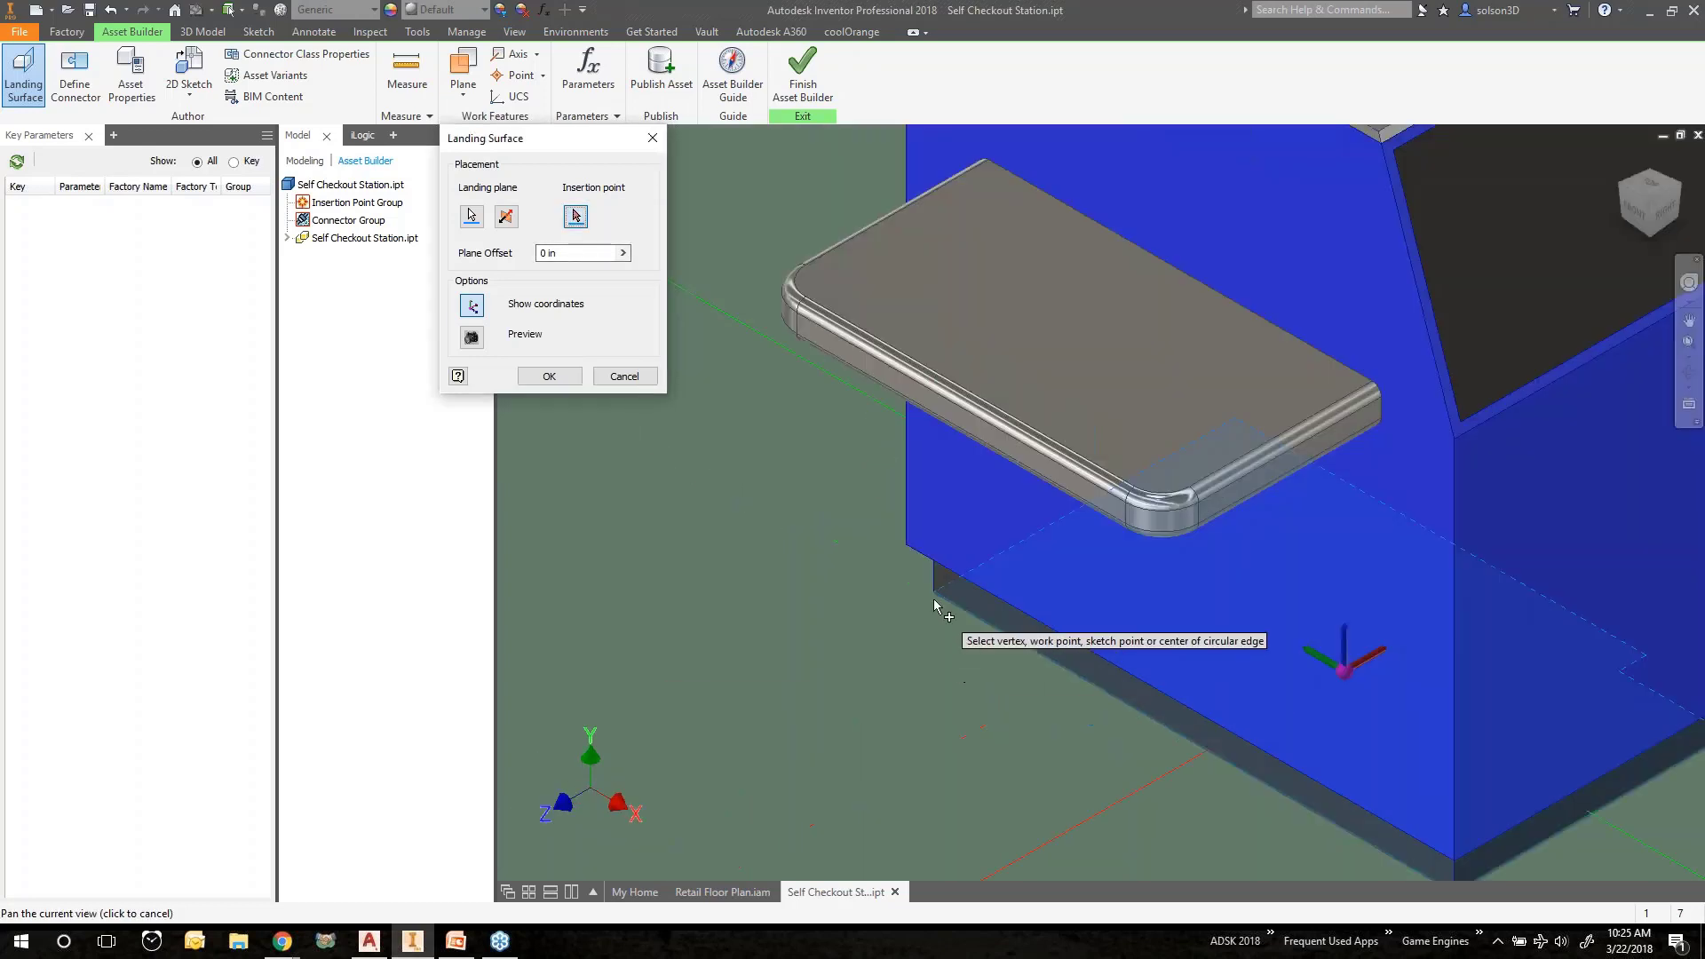
{"action": "scroll", "coordinate": [792, 638], "scroll_direction": "down", "scroll_amount": 5}
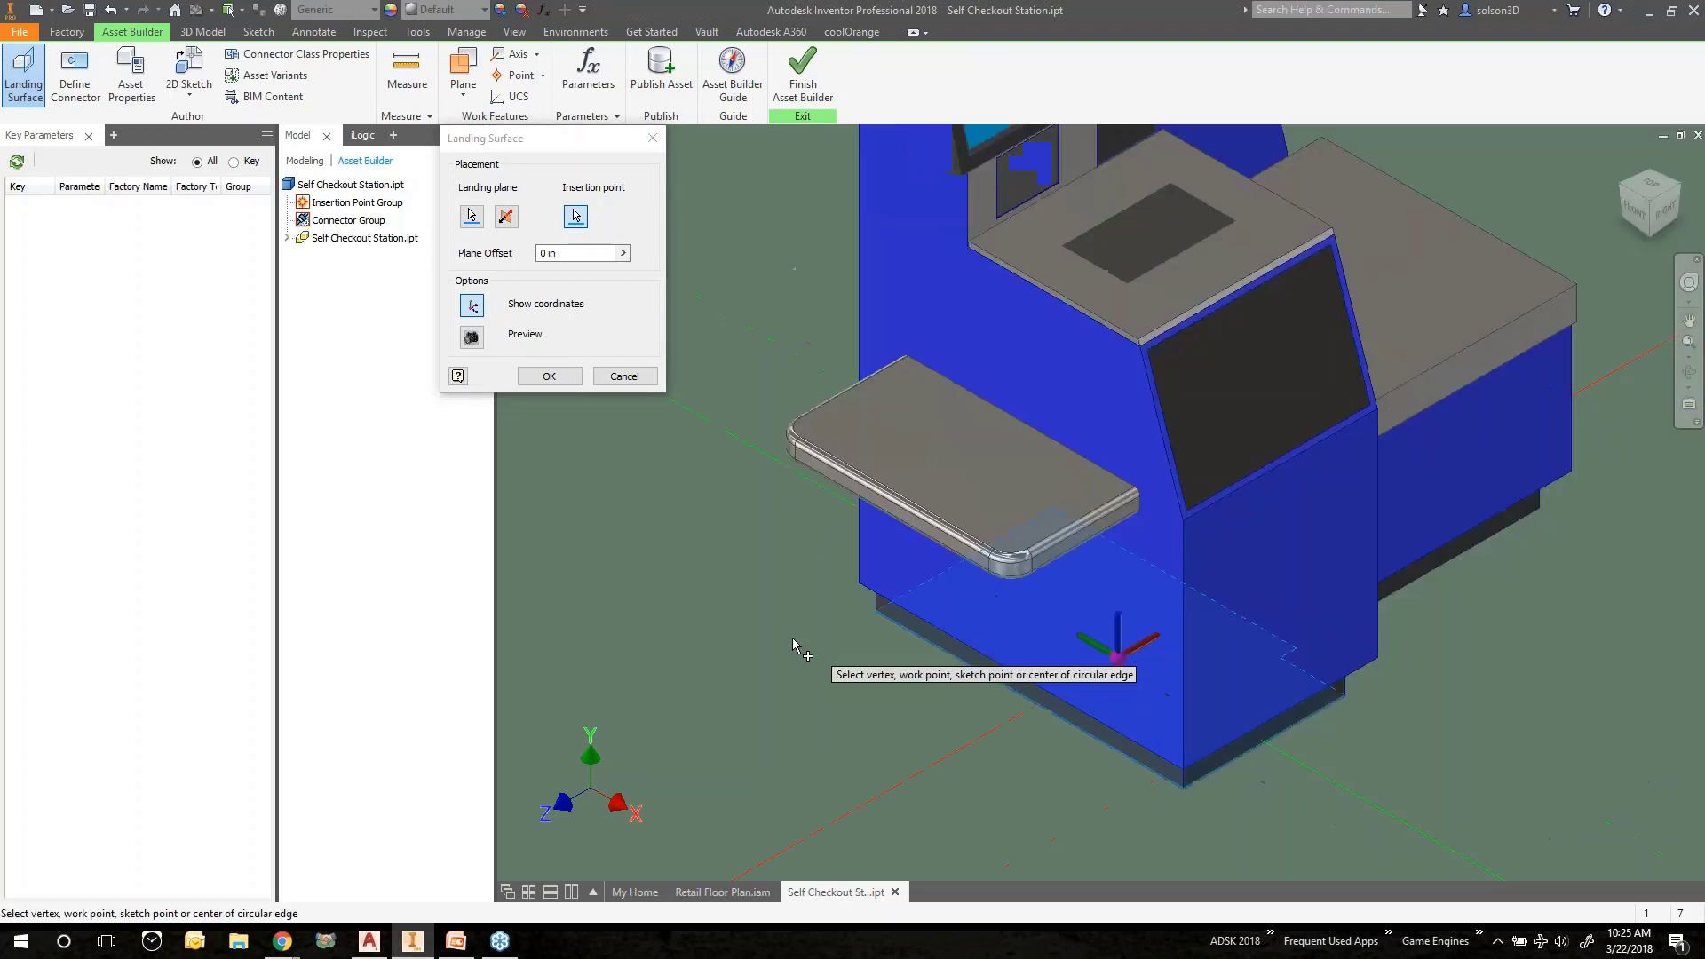
{"action": "middle_click_drag", "start_coordinate": [792, 638], "coordinate": [627, 423]}
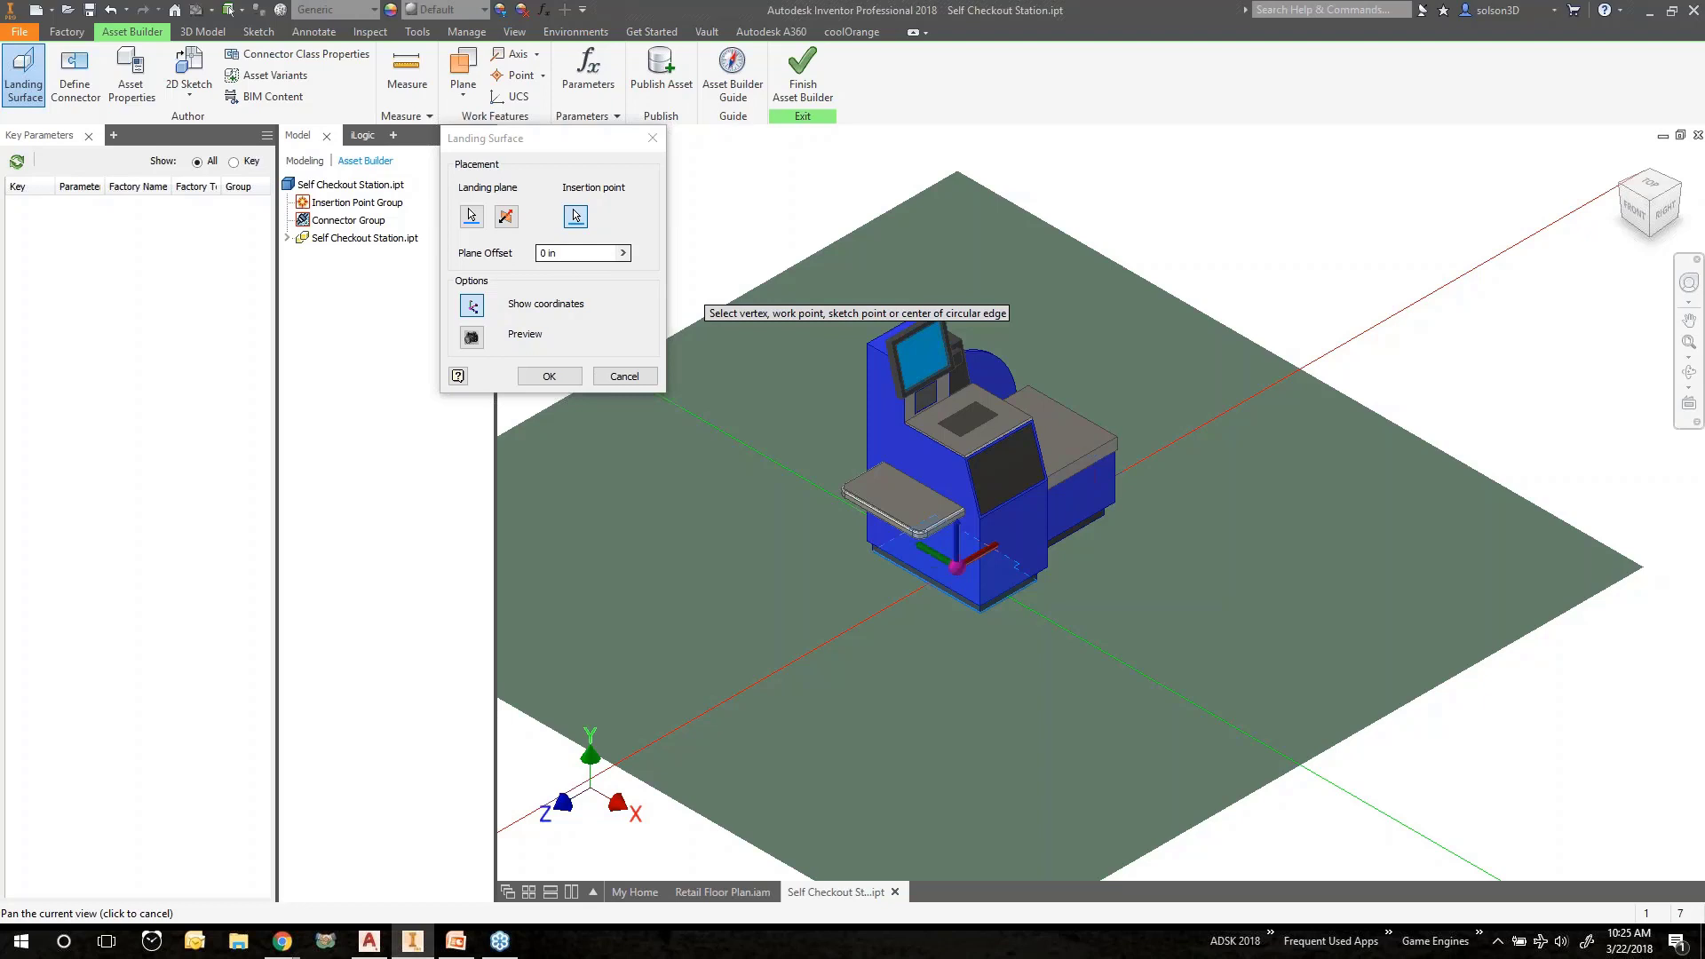
{"action": "left_click", "coordinate": [568, 377]}
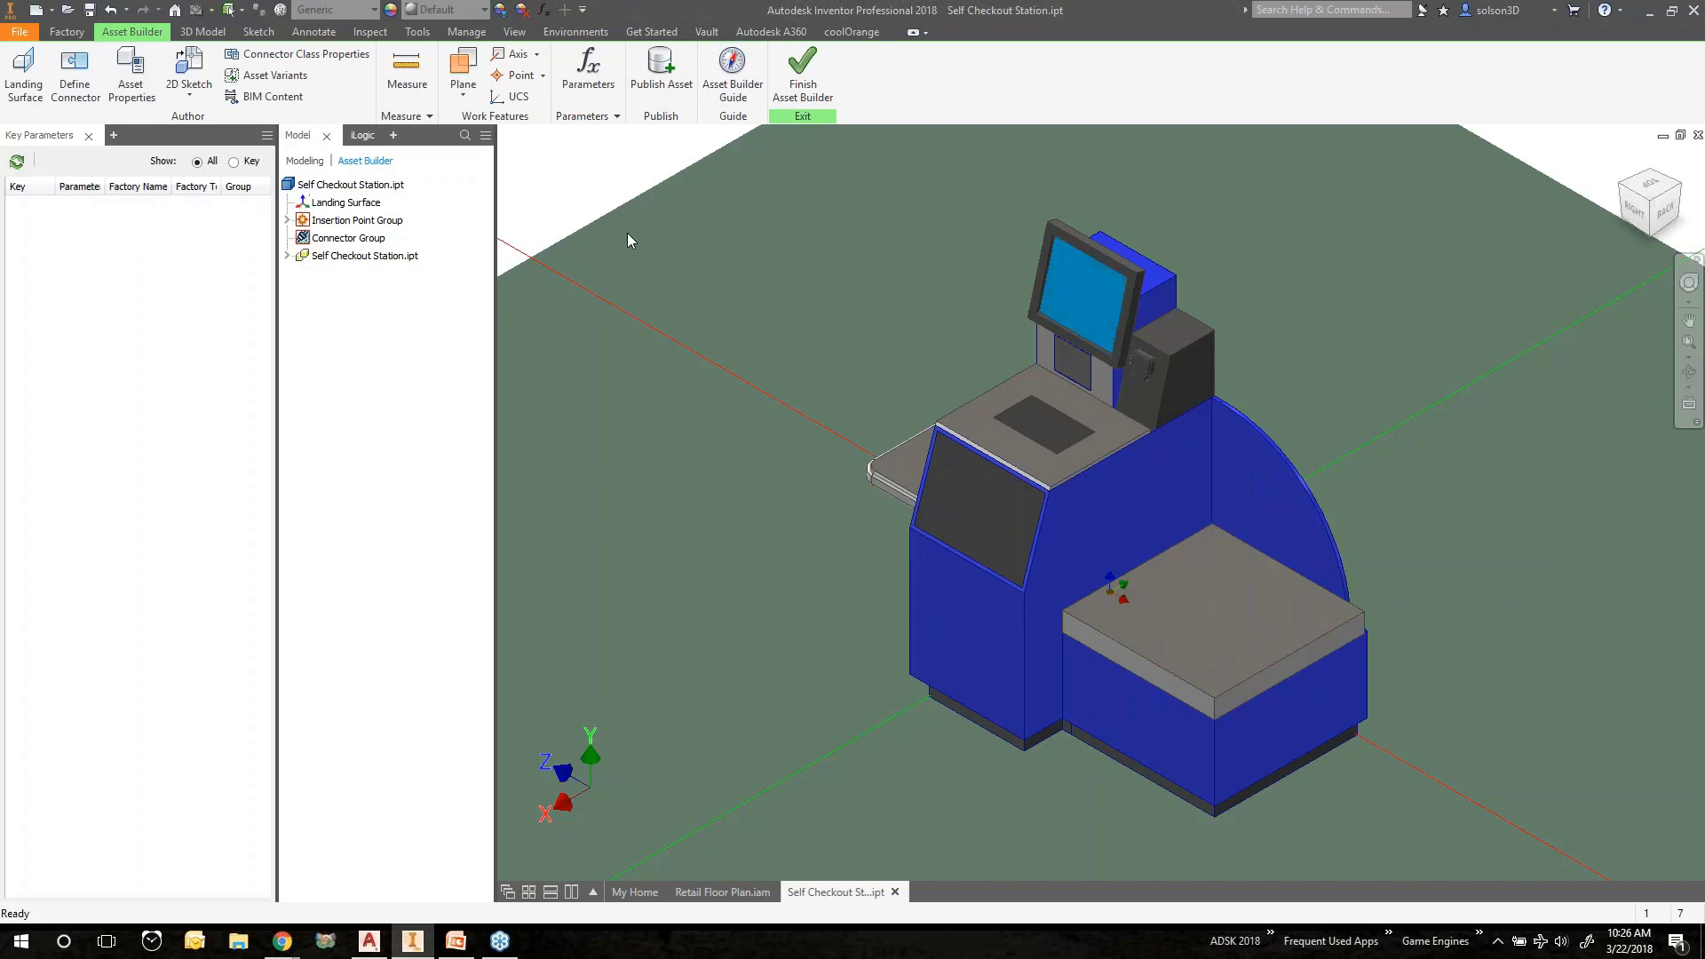
Look over the summary fields in the station's asset properties and leave them without making changes.
{"action": "left_click", "coordinate": [148, 82]}
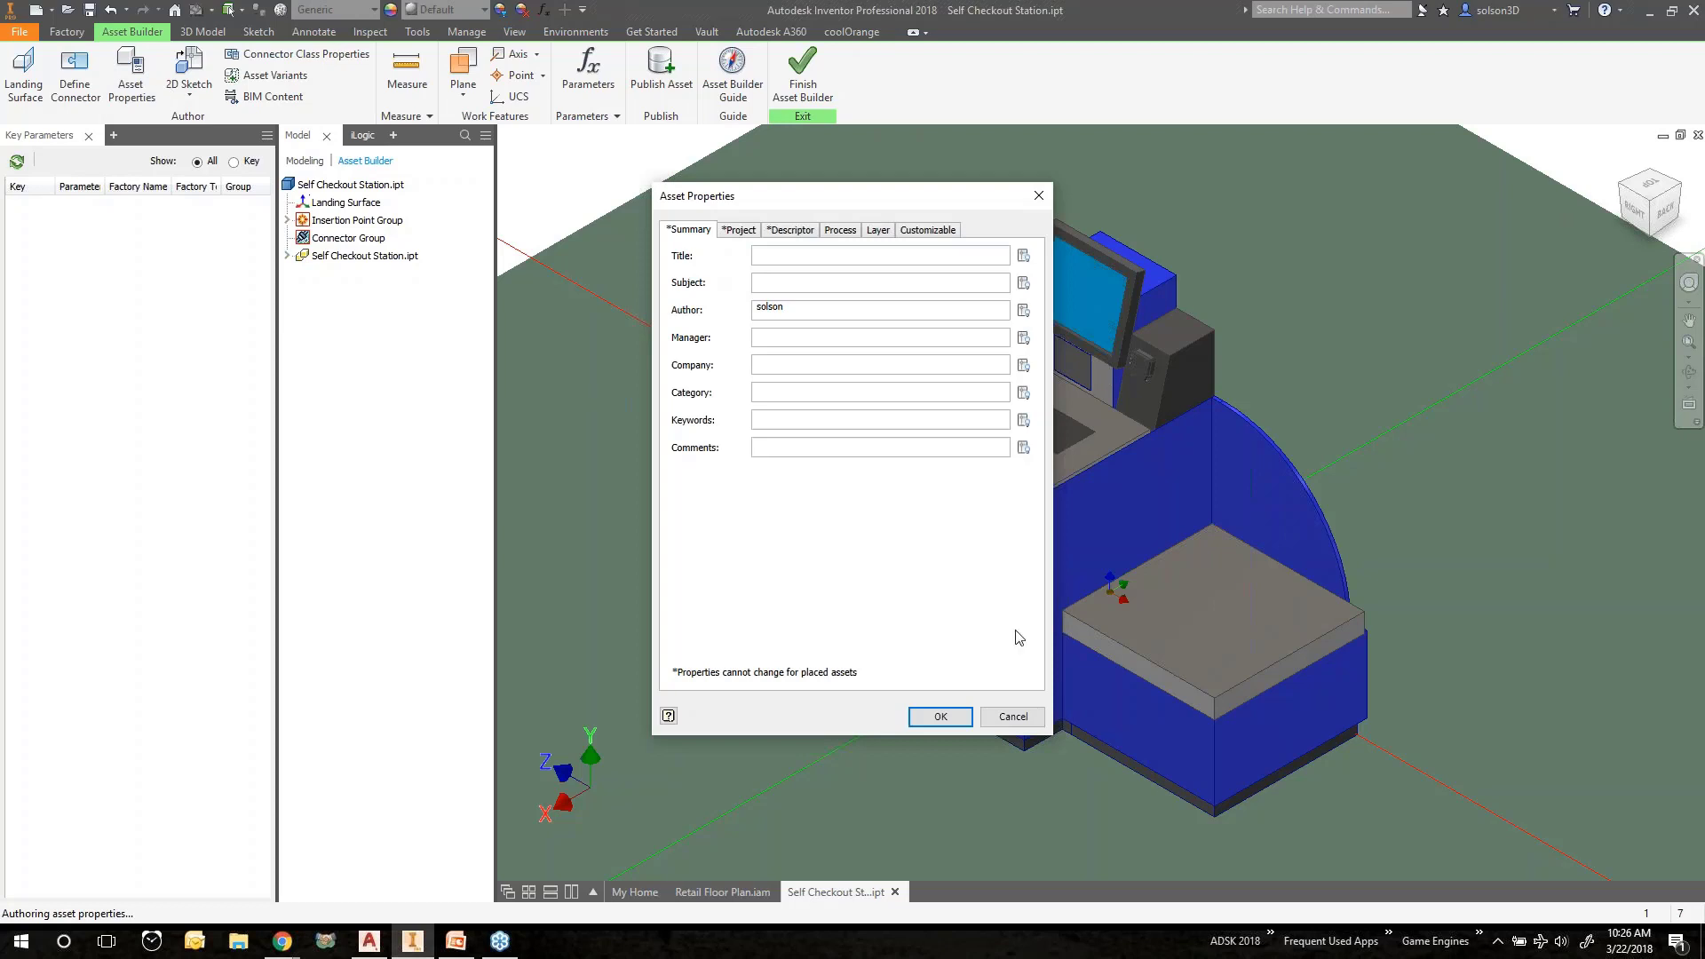
{"action": "left_click", "coordinate": [1021, 717]}
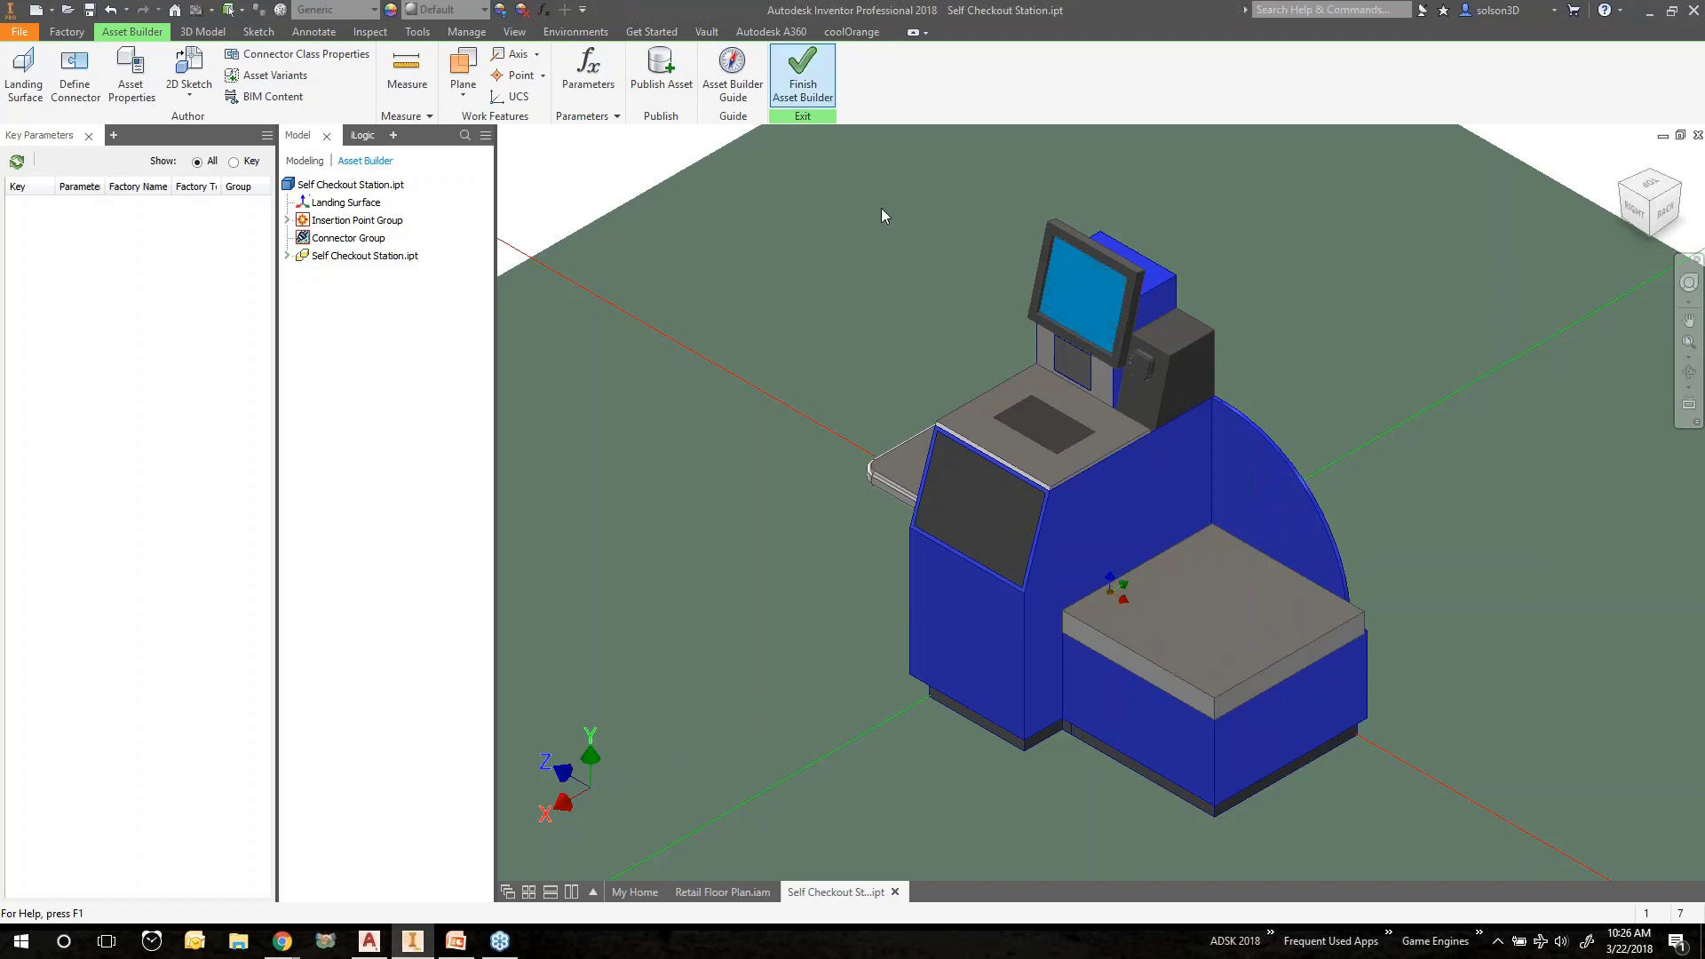
Start publishing the station, saving the part, with the asset name Self Checkout Station 3-22 and the local Retail user assets folder as destination.
{"action": "left_click", "coordinate": [657, 69]}
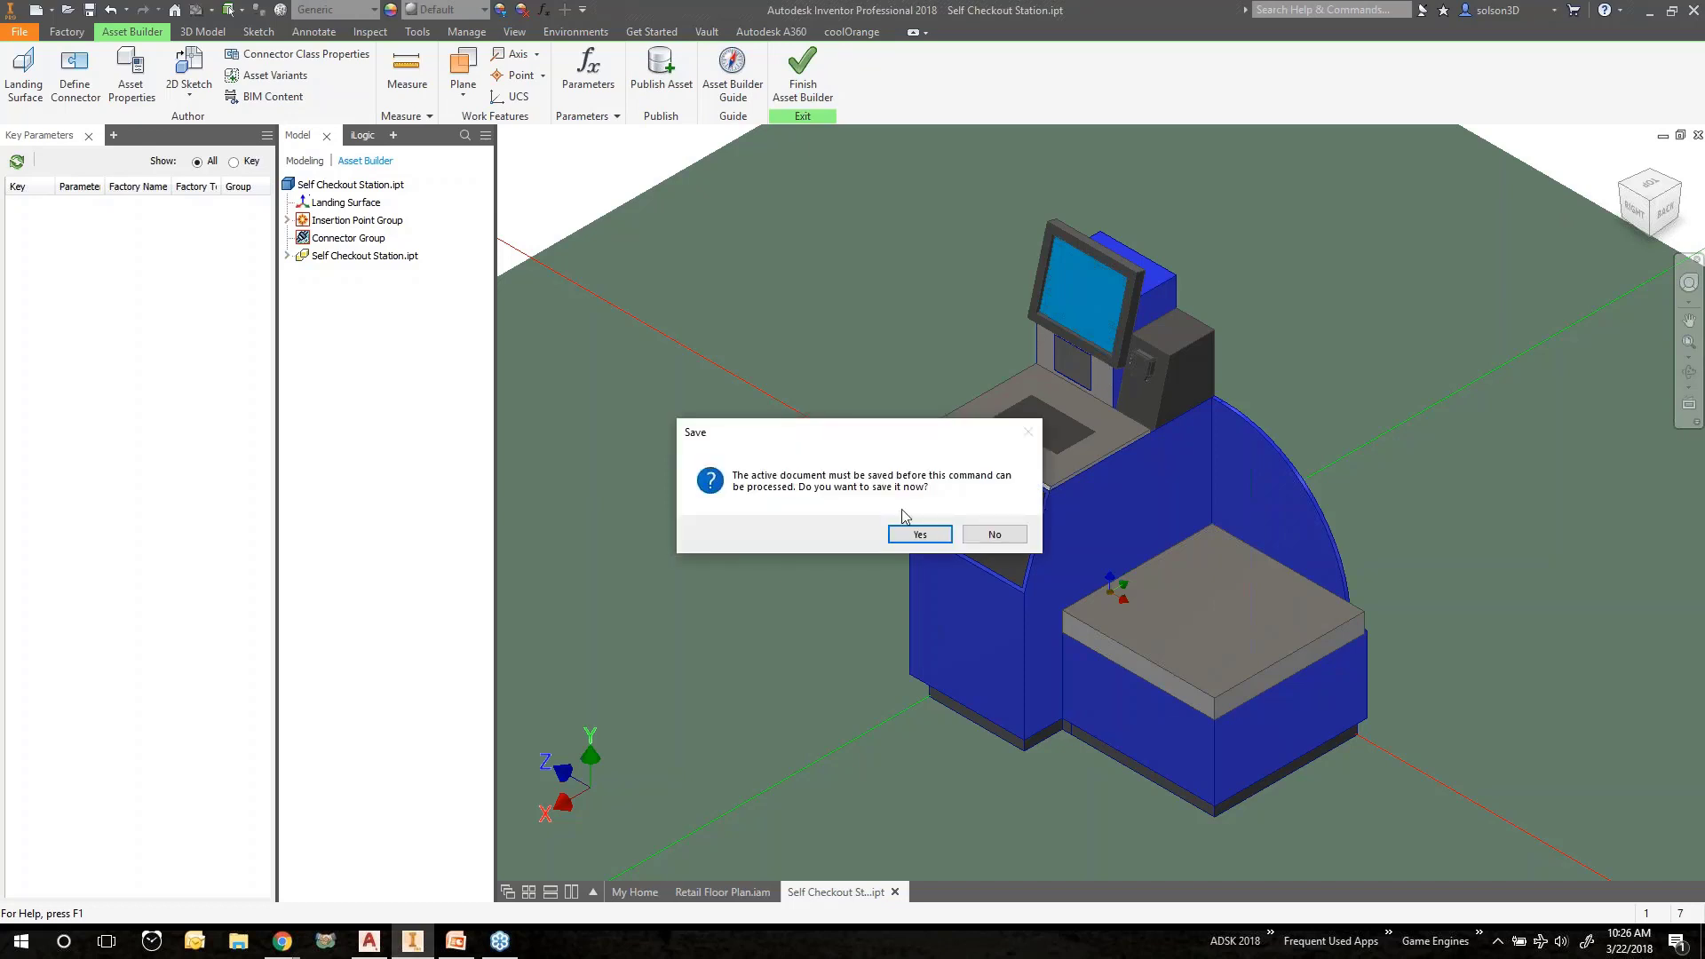
{"action": "left_click", "coordinate": [918, 533]}
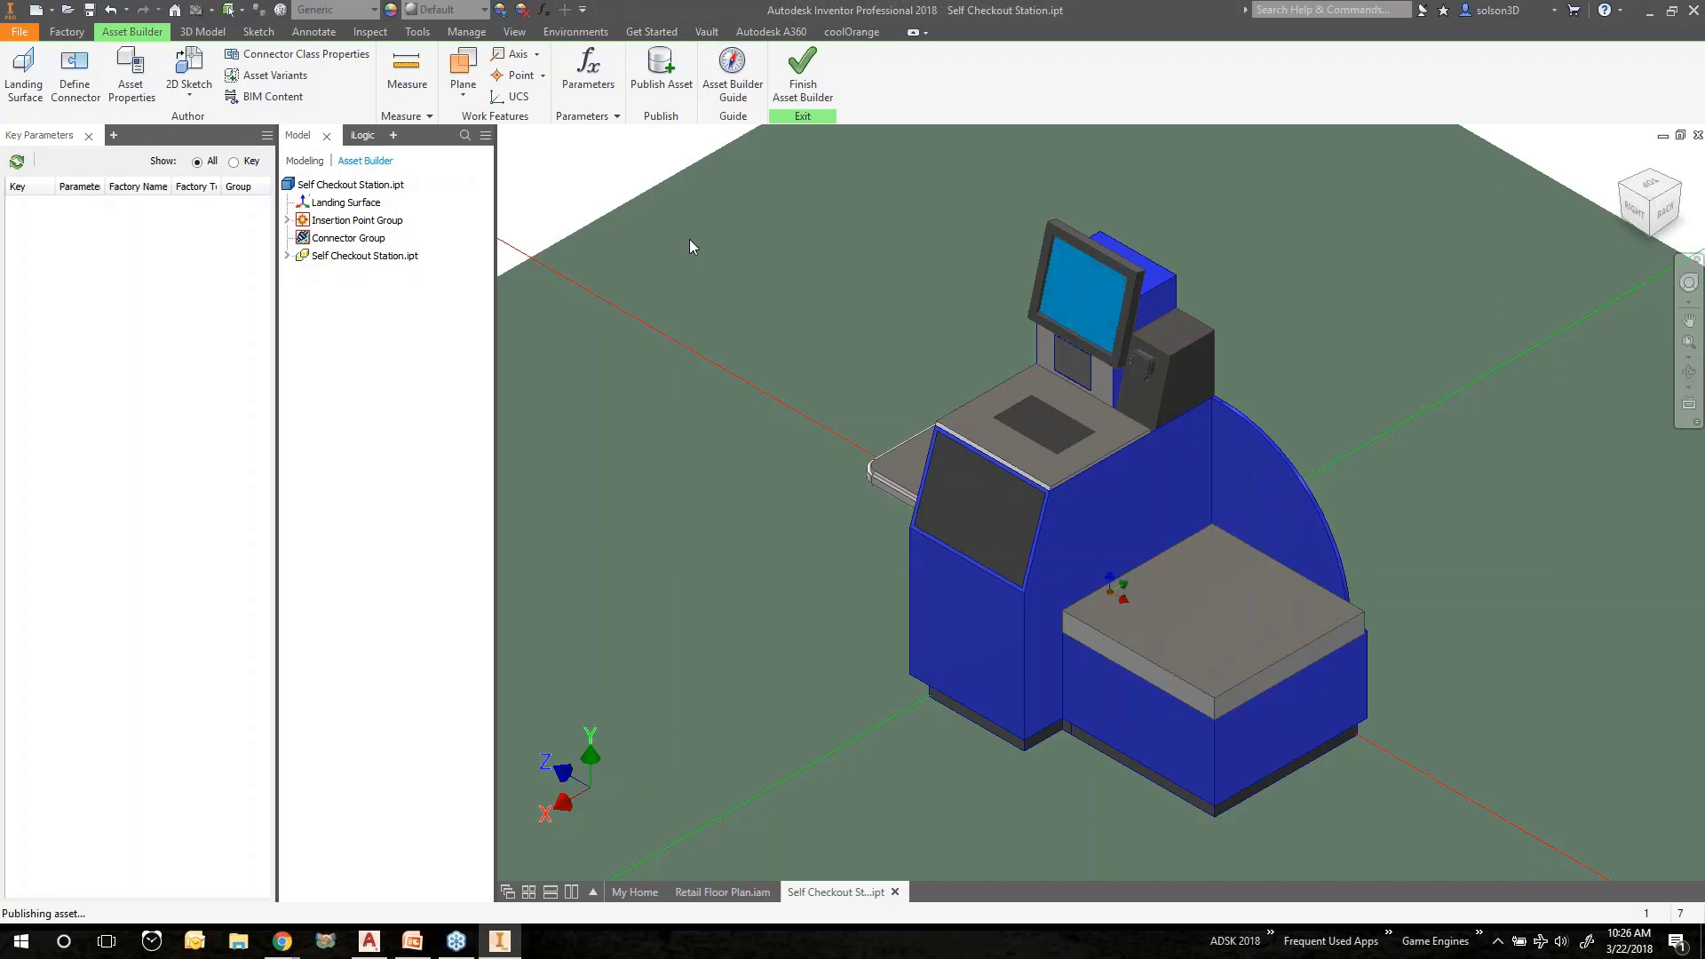
{"action": "left_click_drag", "start_coordinate": [907, 143], "coordinate": [827, 168]}
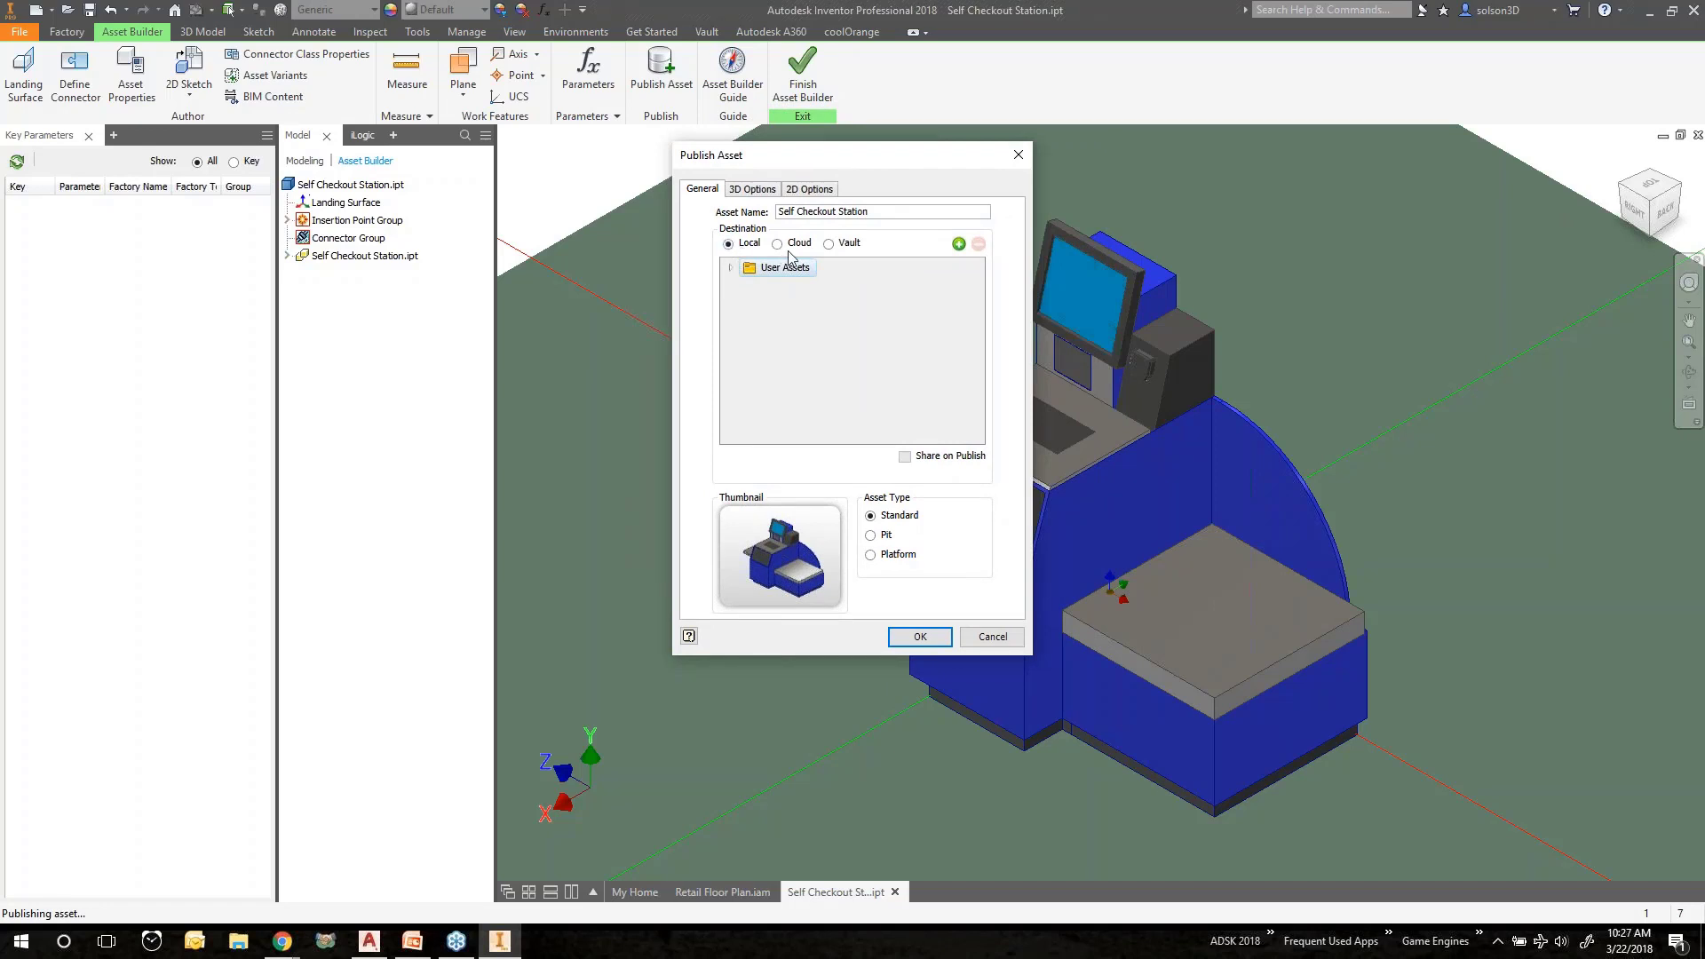
{"action": "left_click", "coordinate": [886, 212]}
{"action": "type", "text": "3-22"}
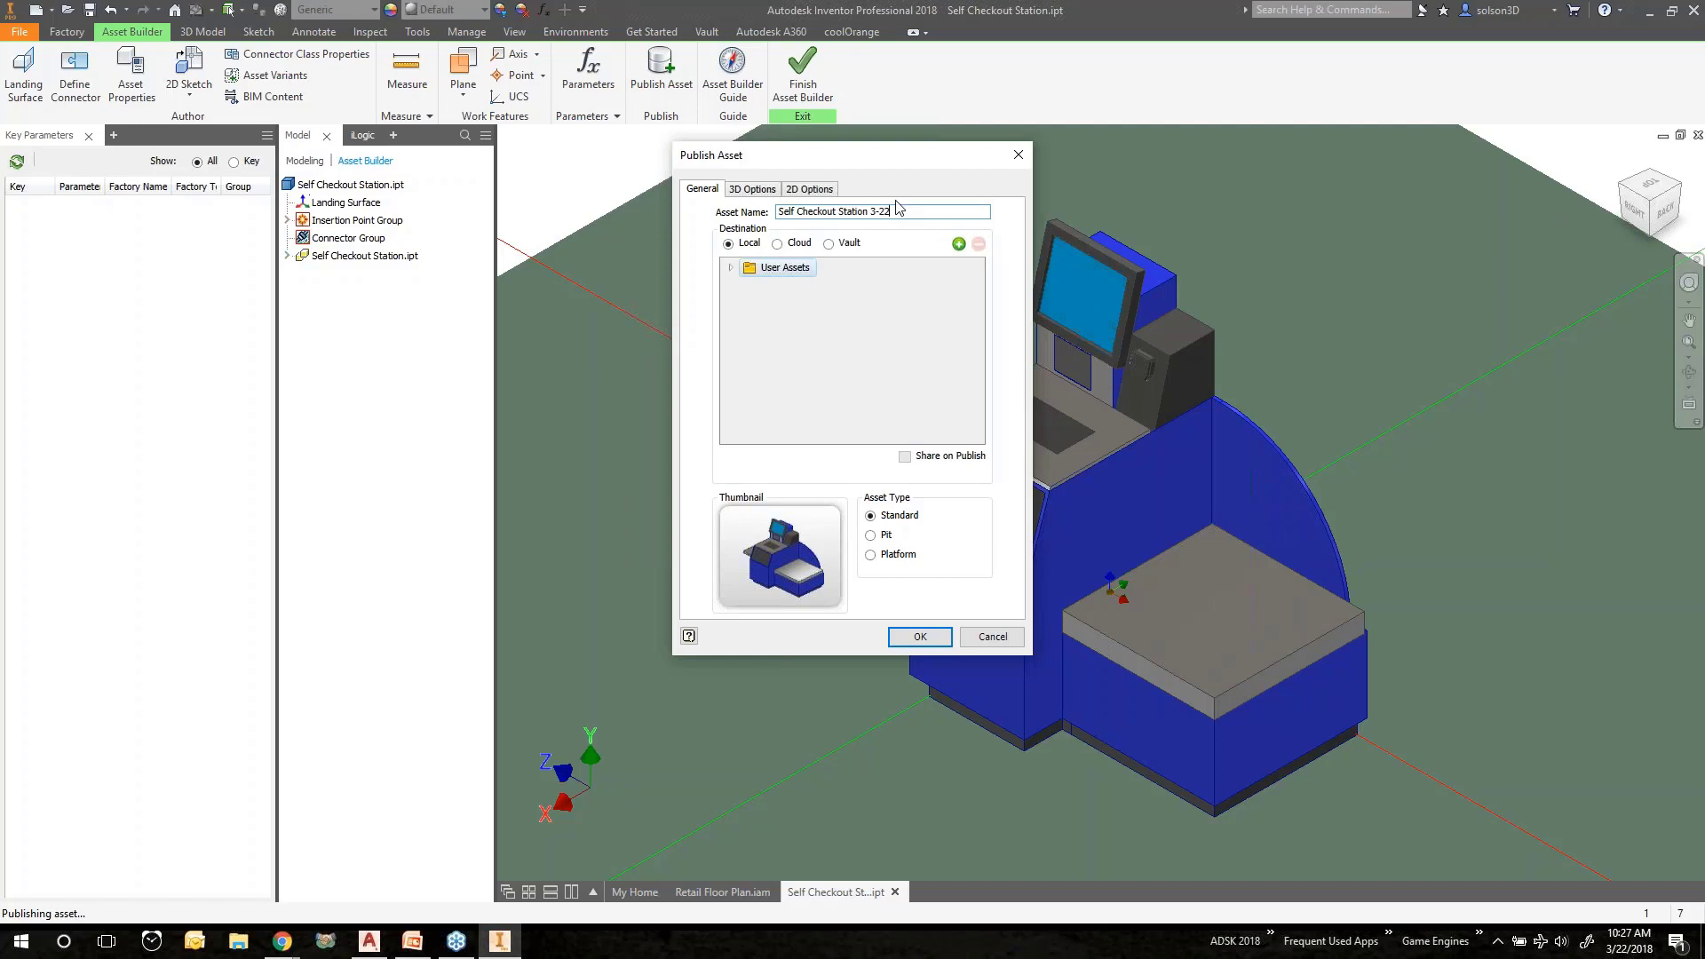
{"action": "left_click", "coordinate": [730, 267]}
{"action": "left_click", "coordinate": [787, 304]}
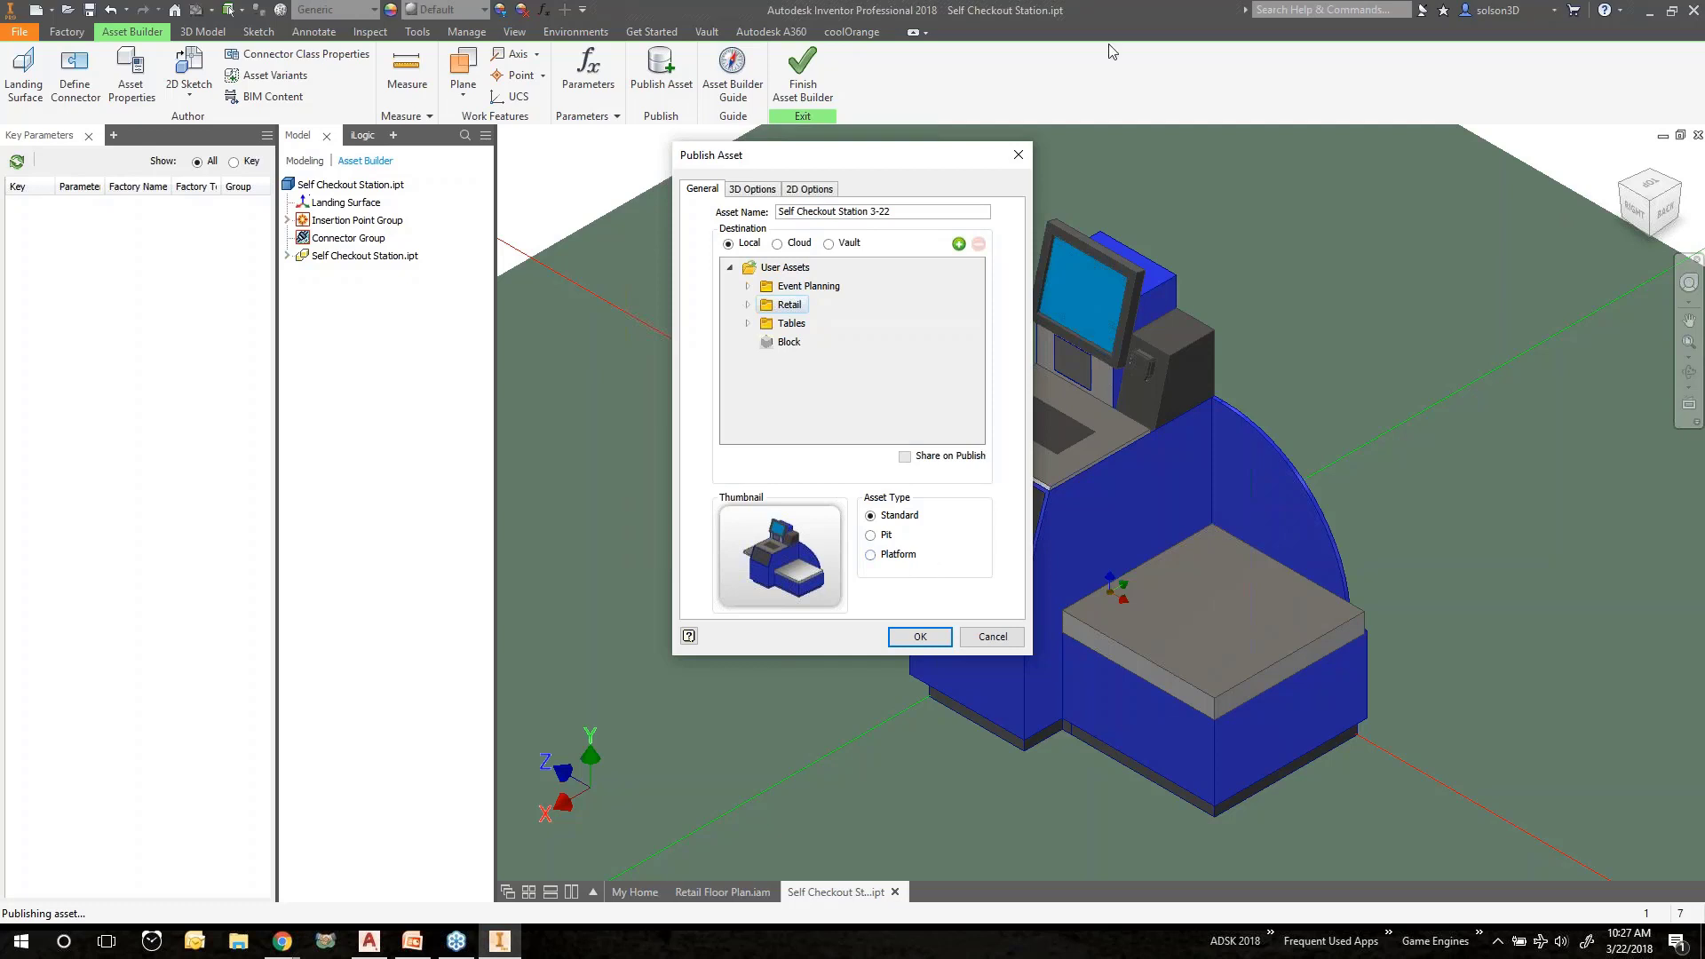
Try the Simplify option for the published 3D model and view its detail levels.
{"action": "left_click", "coordinate": [751, 190]}
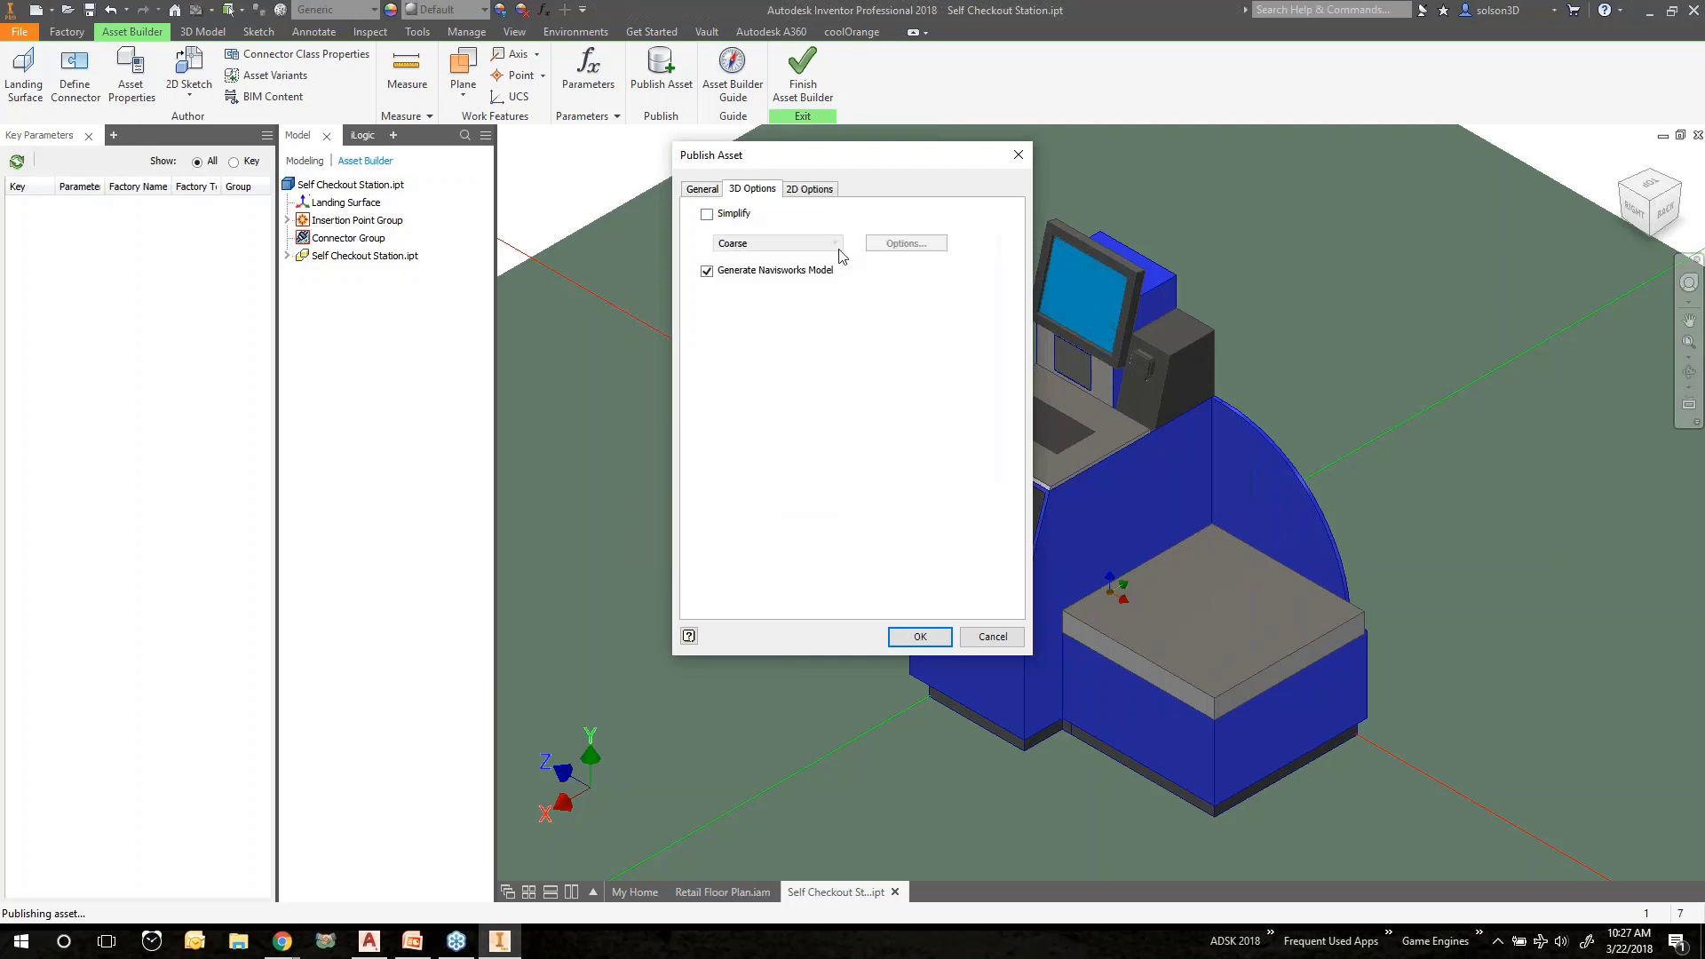
{"action": "left_click", "coordinate": [709, 215]}
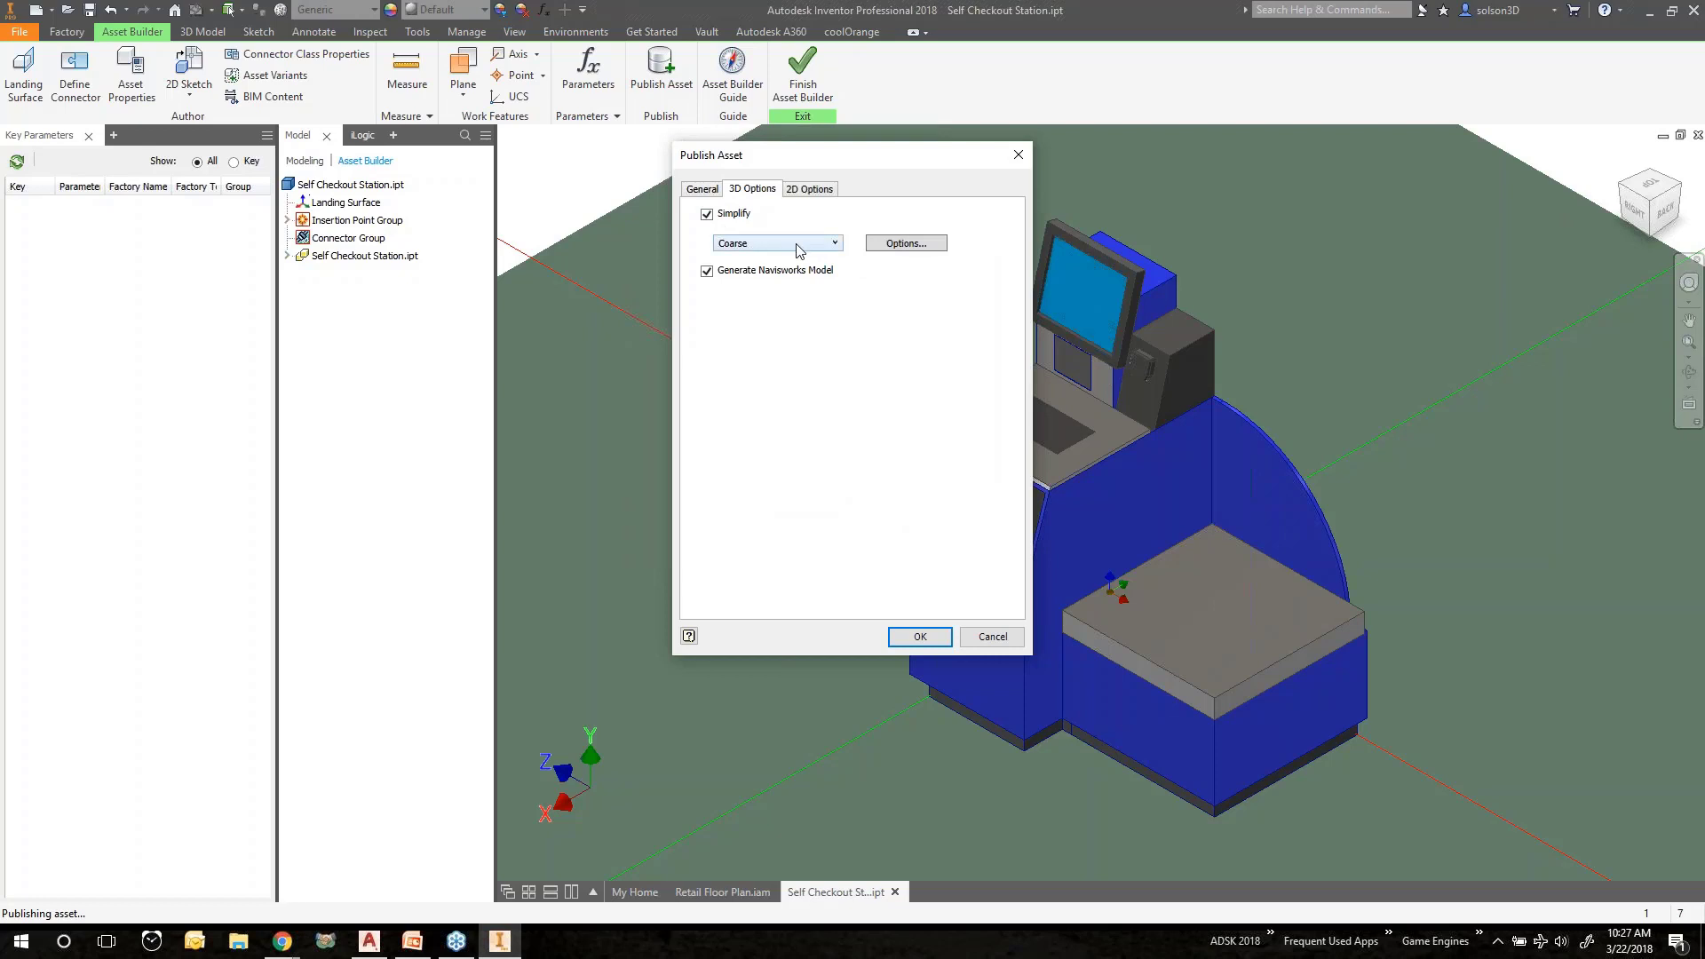
{"action": "left_click", "coordinate": [799, 244]}
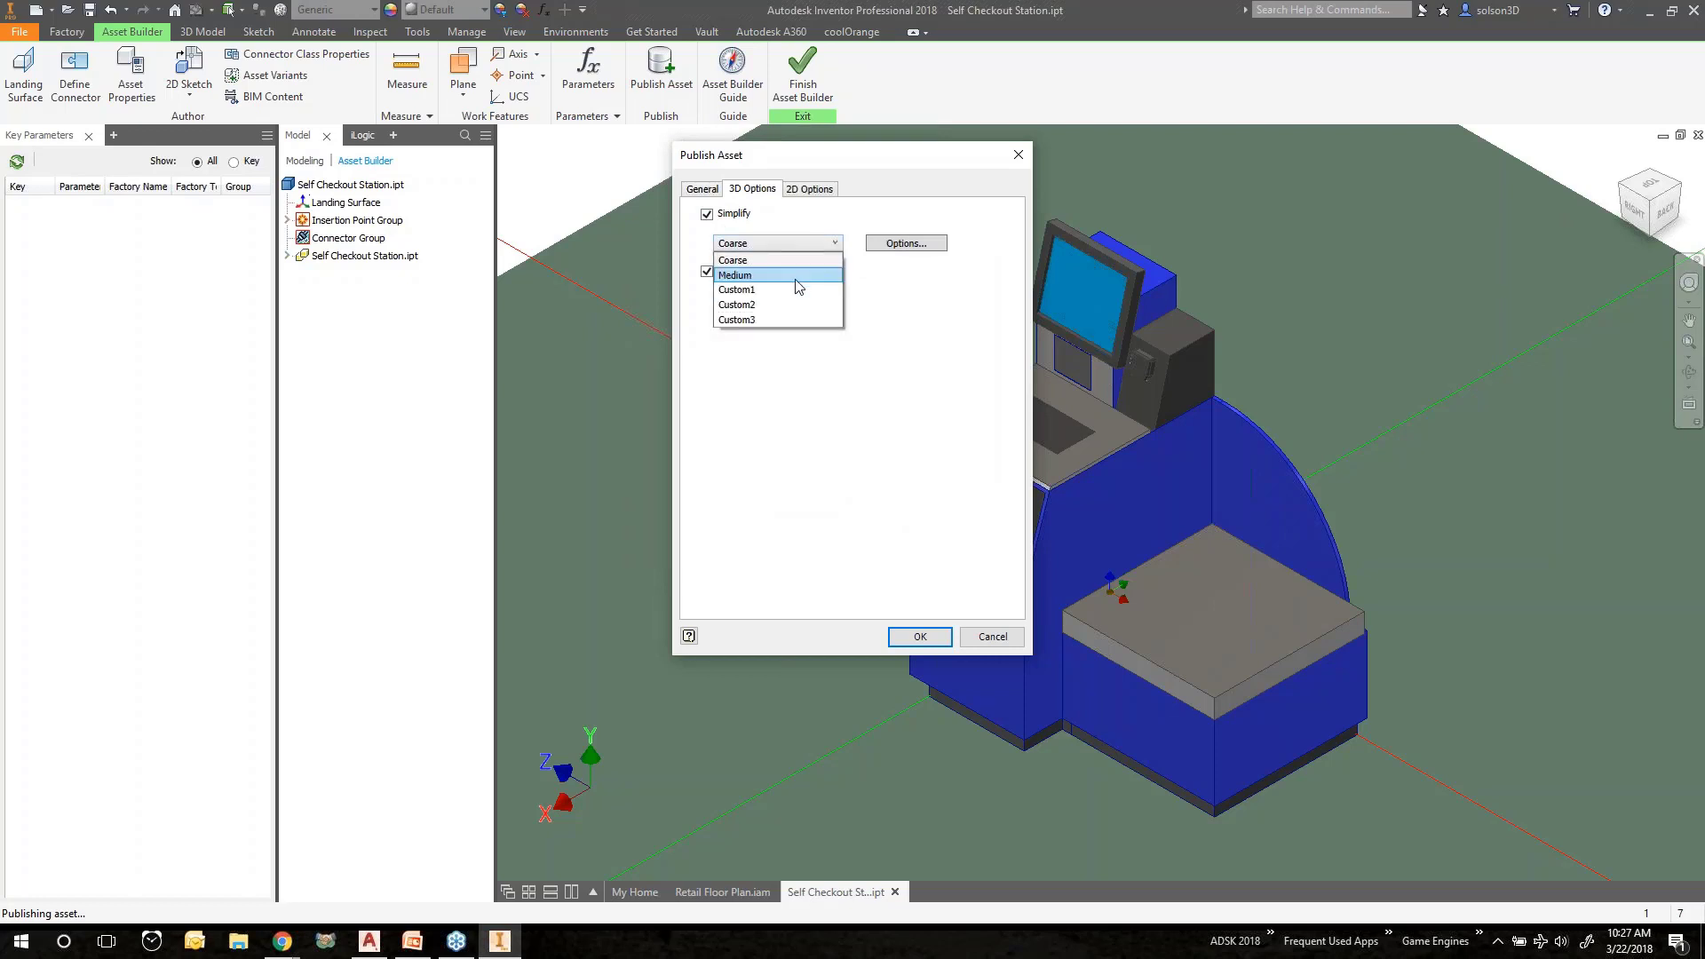
{"action": "left_click", "coordinate": [884, 326]}
{"action": "left_click", "coordinate": [707, 215]}
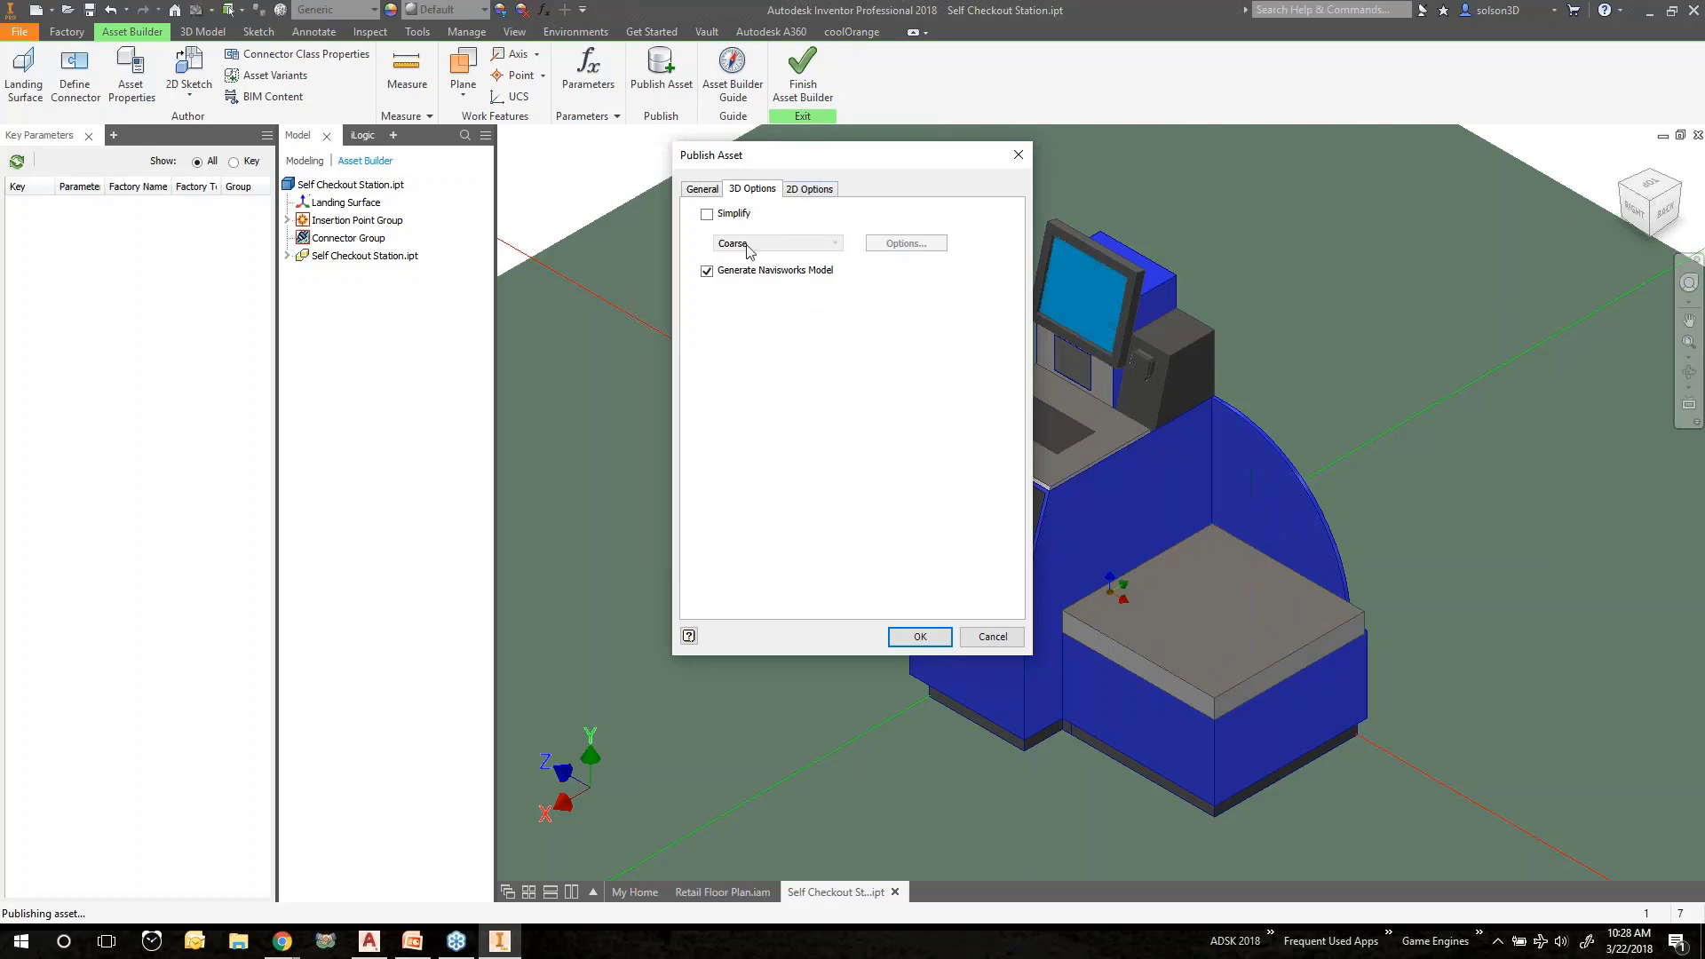
Preview the asset's 2D representation and publish the asset.
{"action": "left_click", "coordinate": [811, 191]}
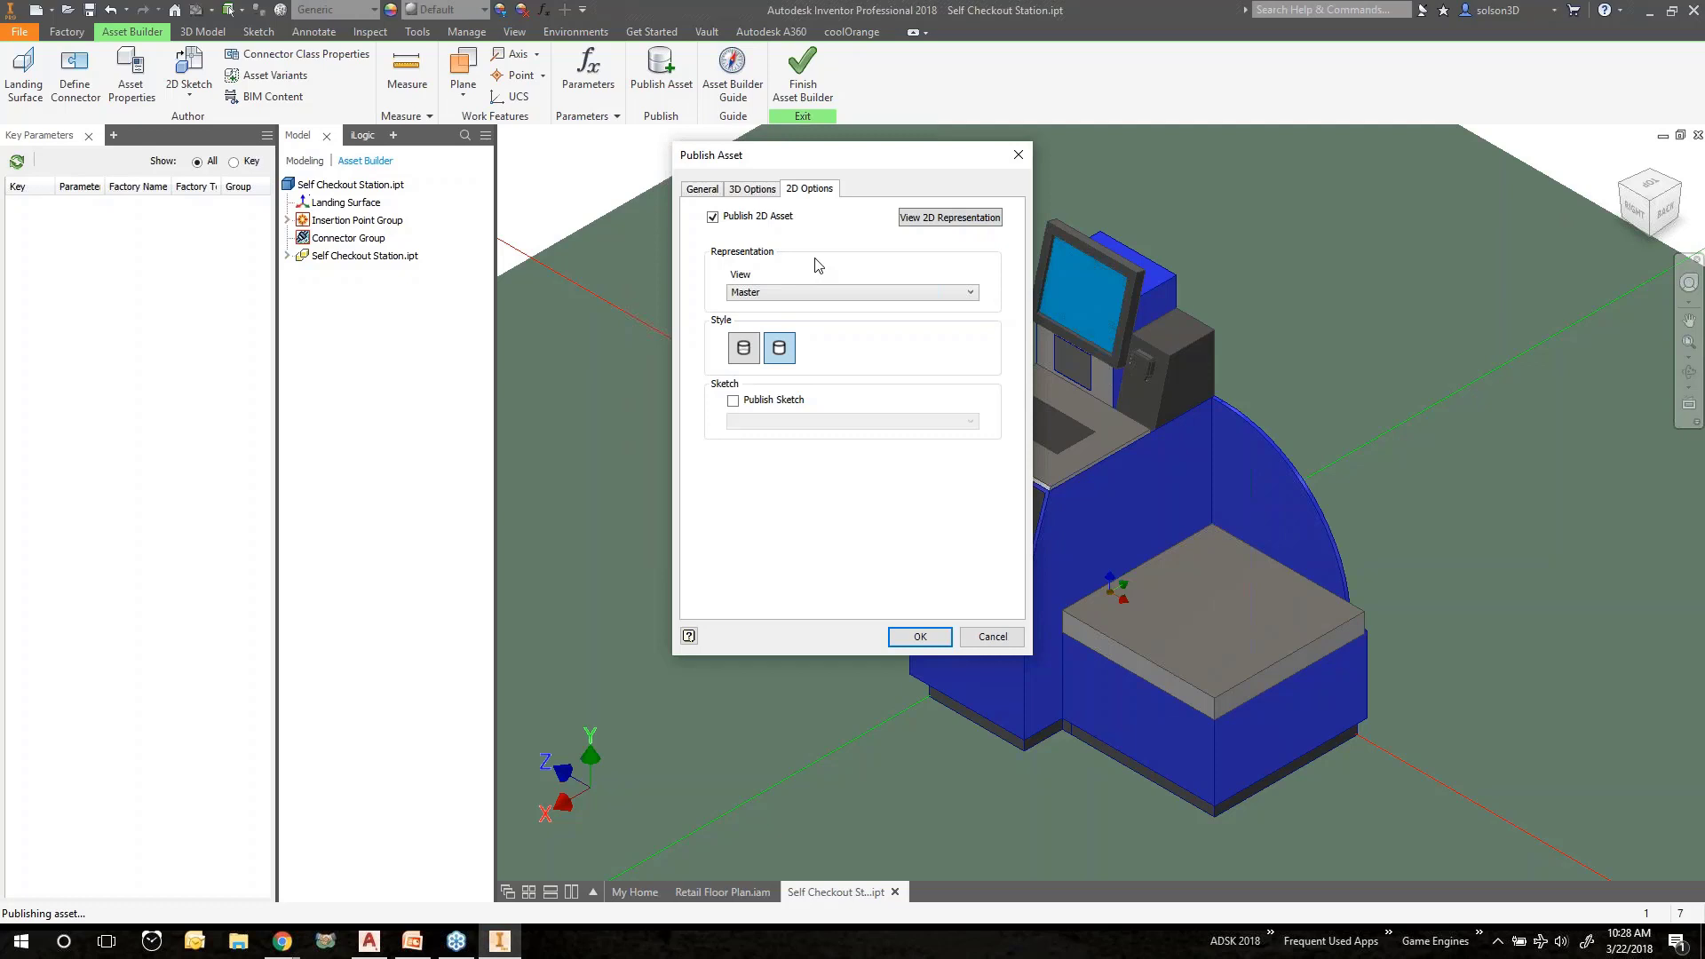
{"action": "left_click", "coordinate": [957, 219]}
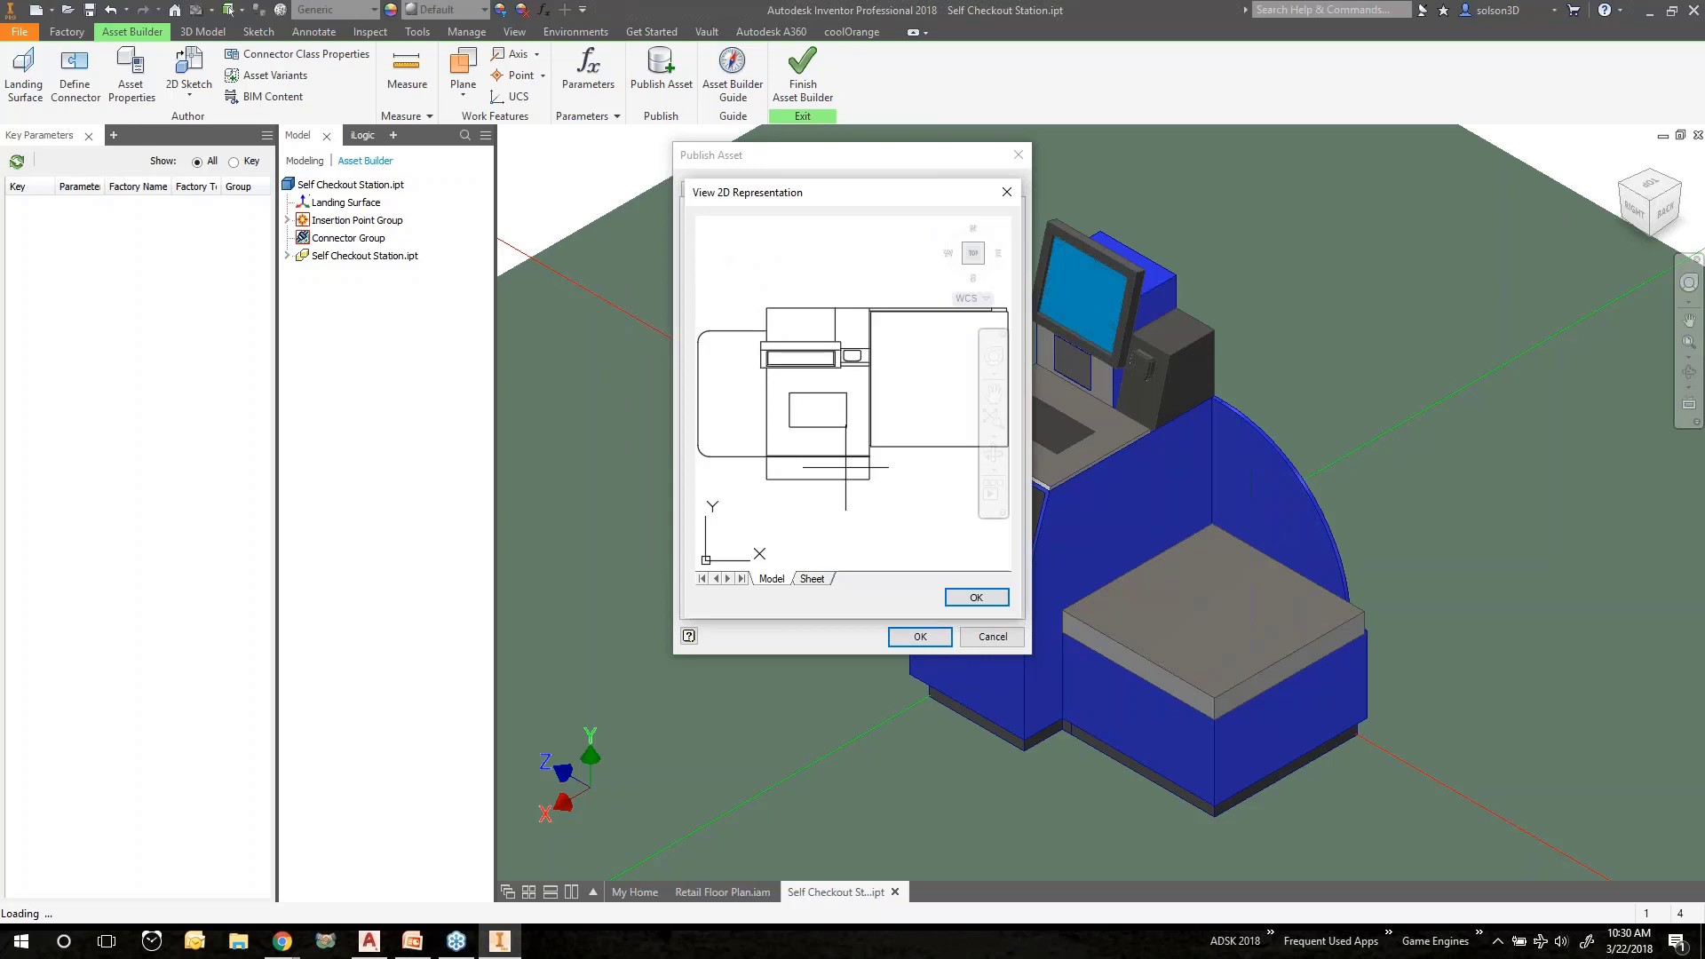
{"action": "left_click", "coordinate": [976, 596]}
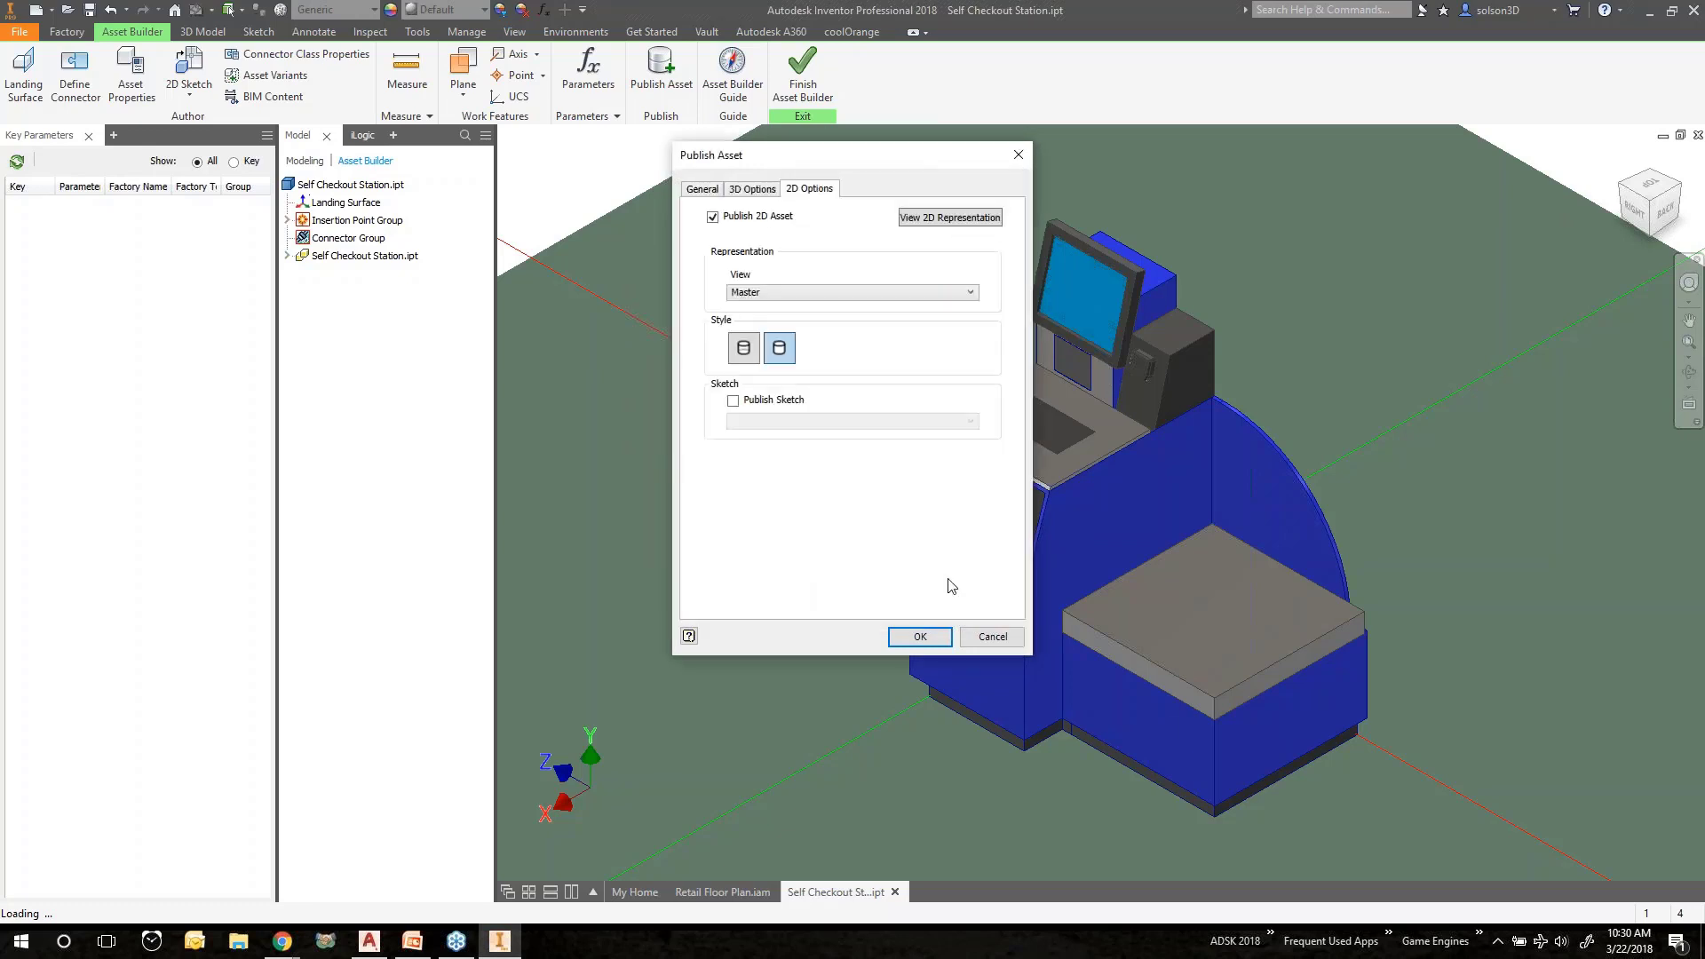
{"action": "left_click", "coordinate": [920, 637]}
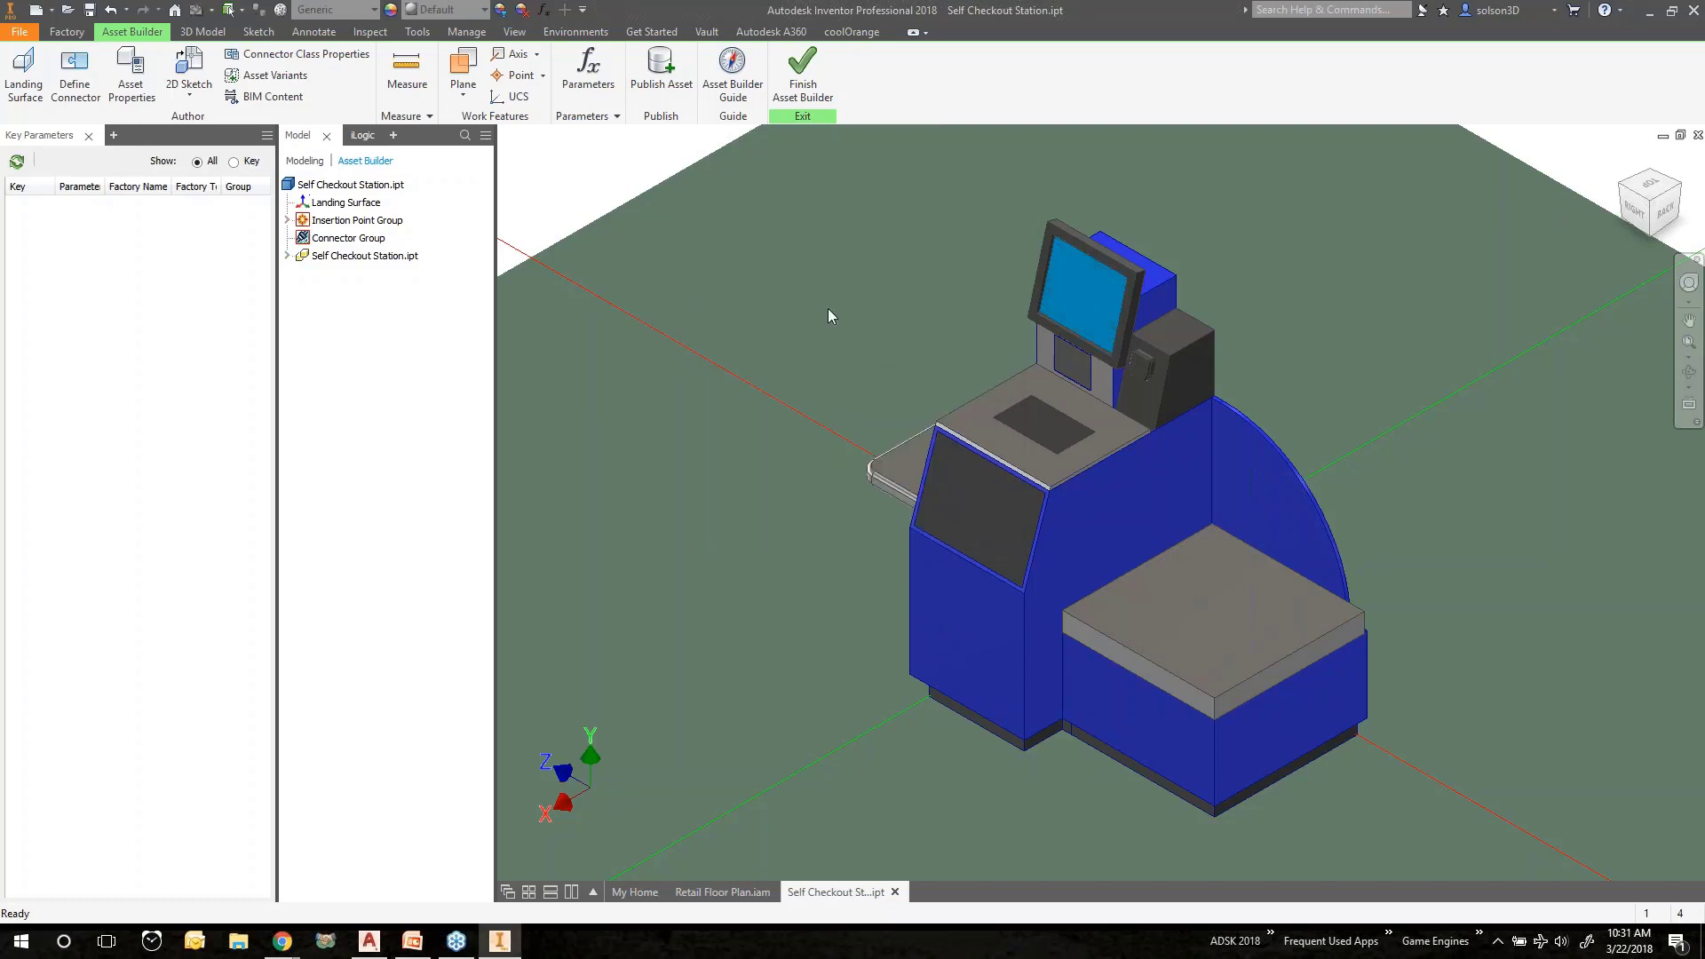
Finish the Asset Builder, close the station part and return to Retail Floor Plan.iam.
{"action": "left_click", "coordinate": [810, 82]}
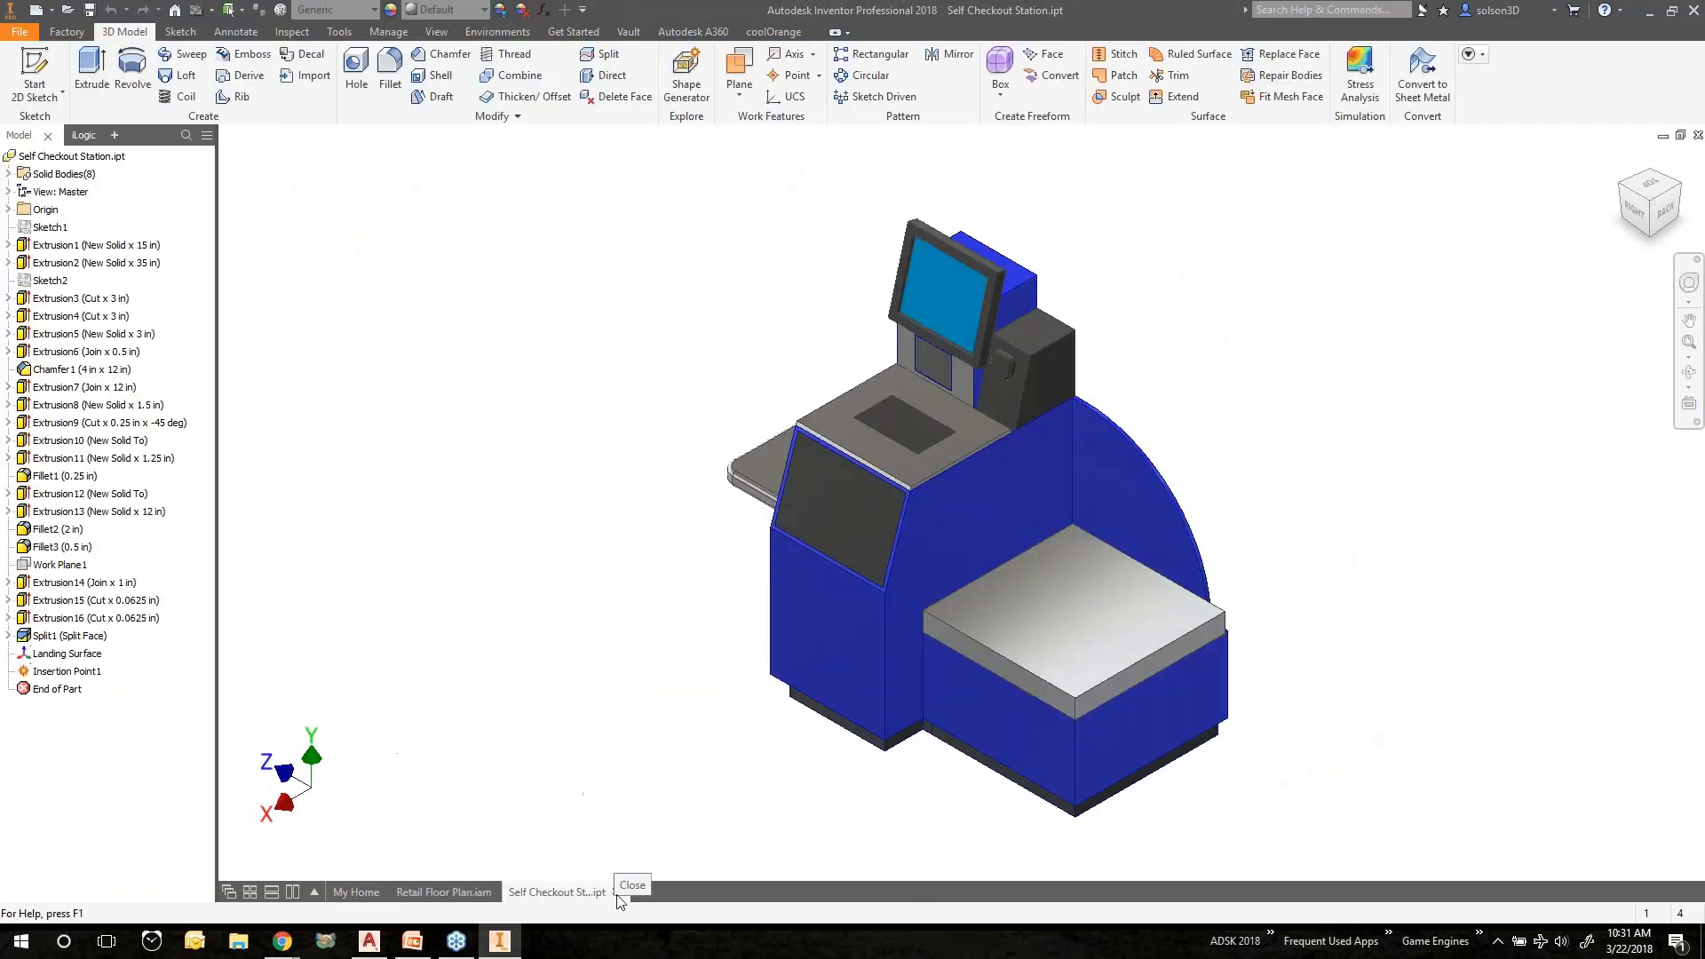
{"action": "left_click", "coordinate": [466, 891]}
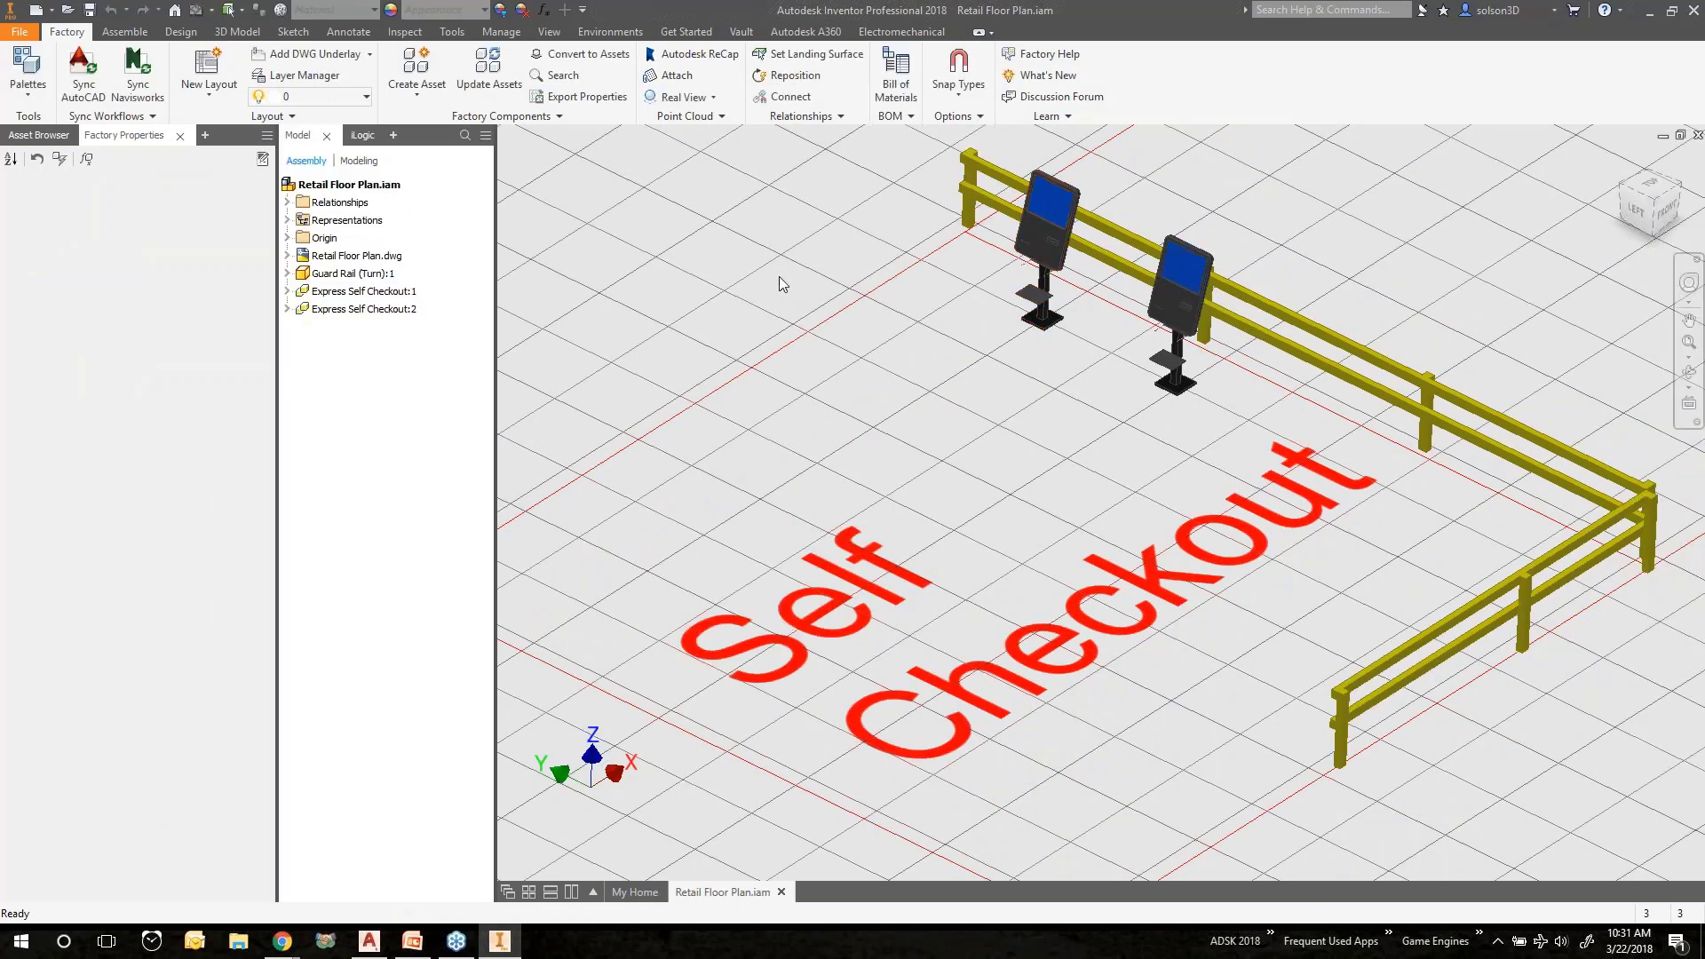
Place one Self Checkout Station 3-22 from the Retail user assets near the Self Checkout outline's corner, at the end away from the guard rail.
{"action": "middle_click_drag", "start_coordinate": [779, 277], "coordinate": [1117, 235]}
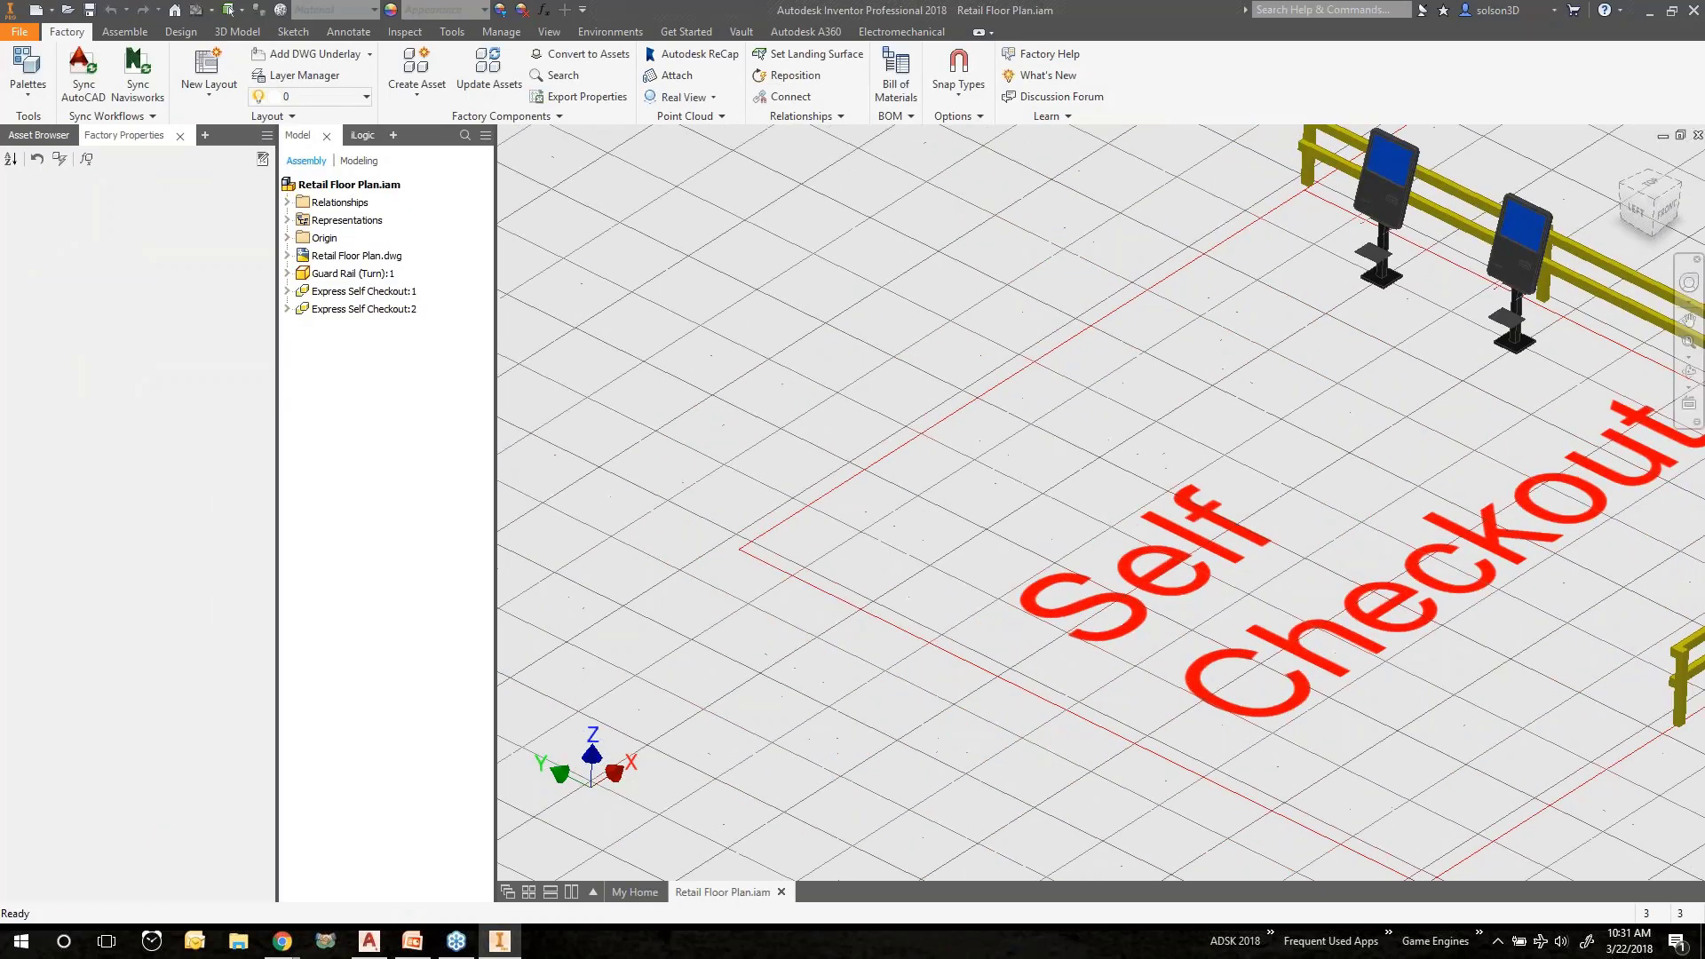
{"action": "left_click", "coordinate": [45, 144]}
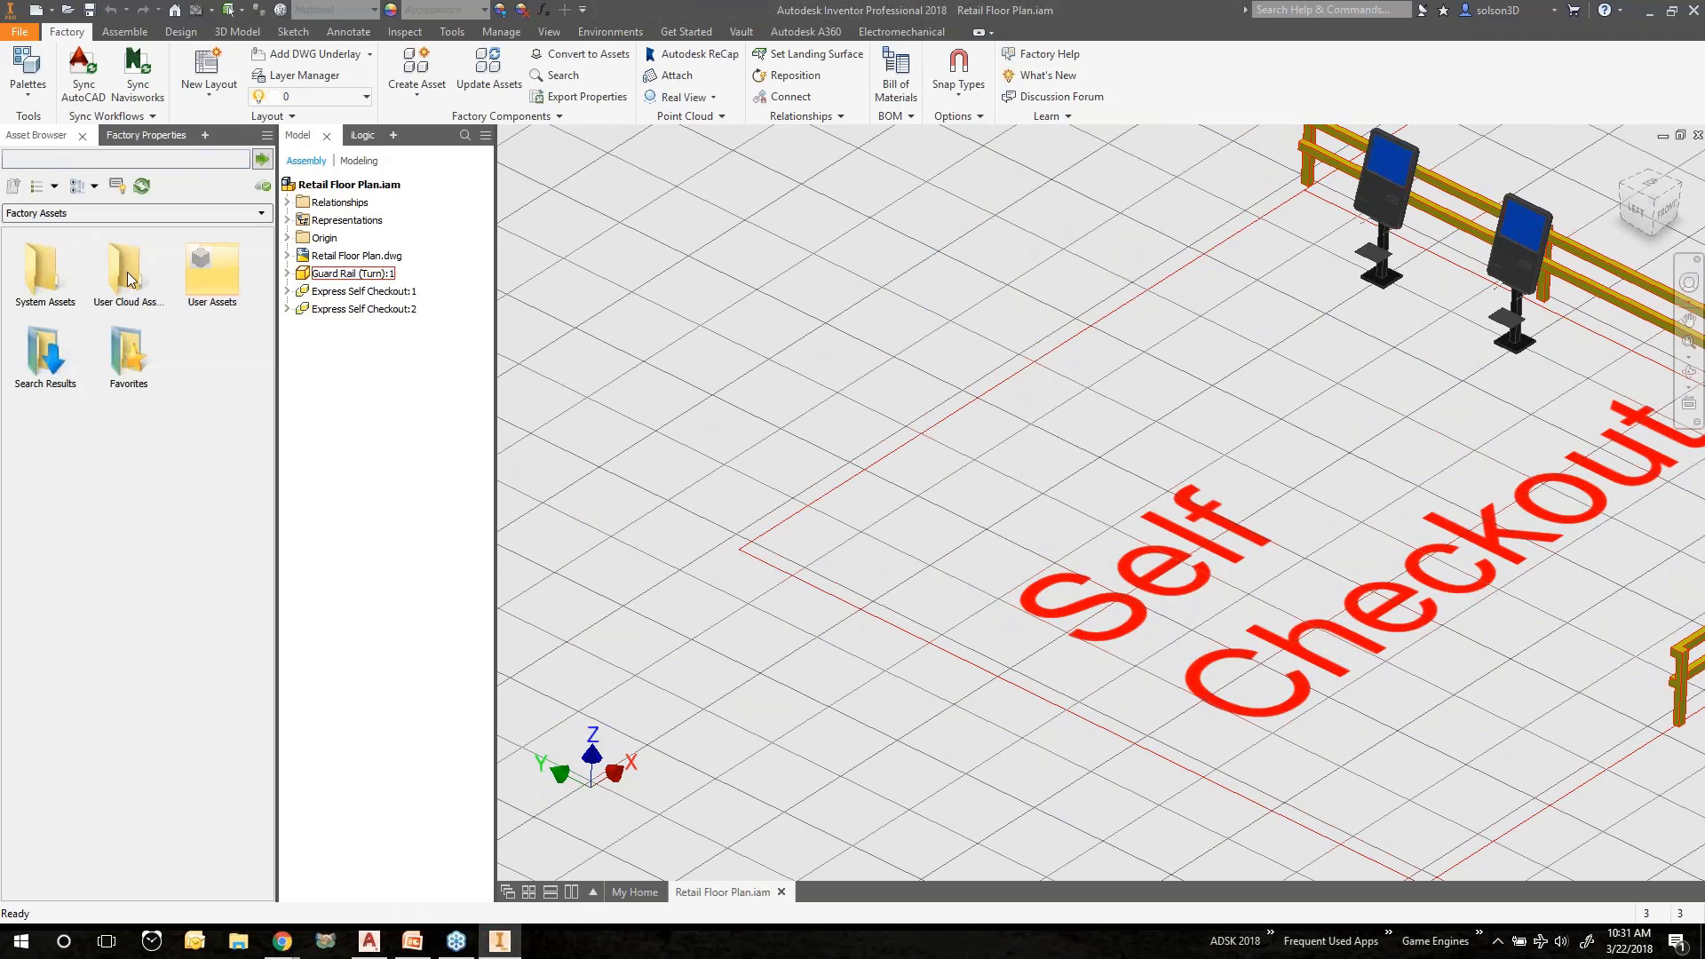
{"action": "double_click", "coordinate": [207, 265]}
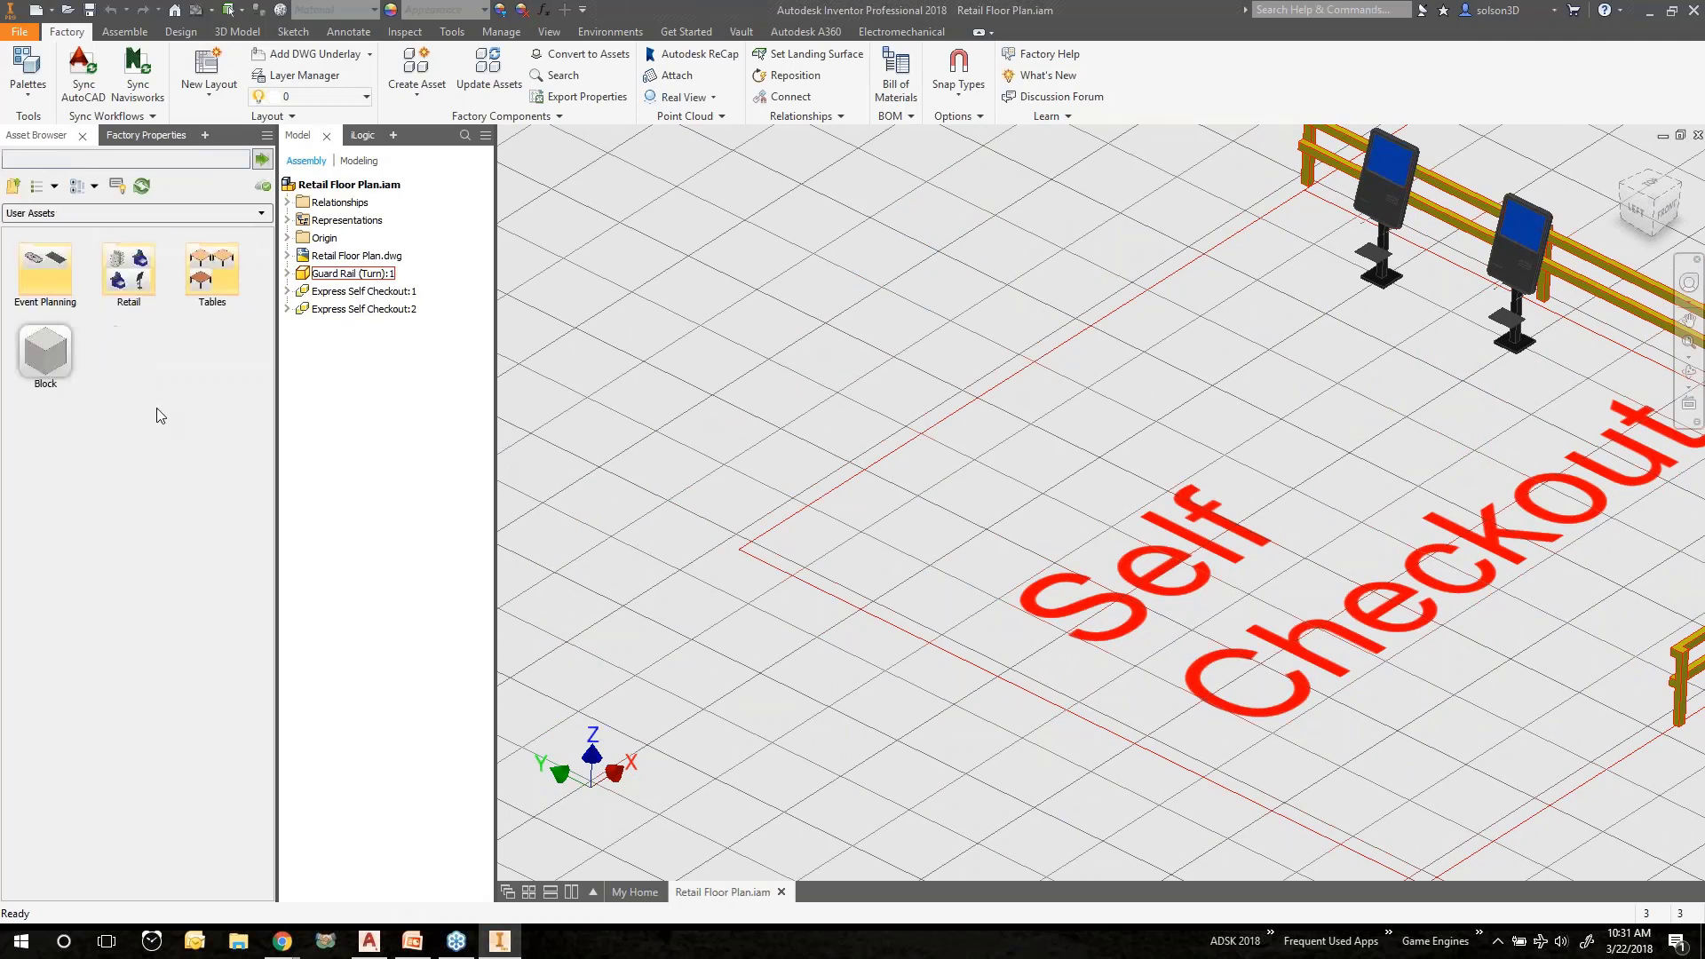
{"action": "double_click", "coordinate": [127, 267]}
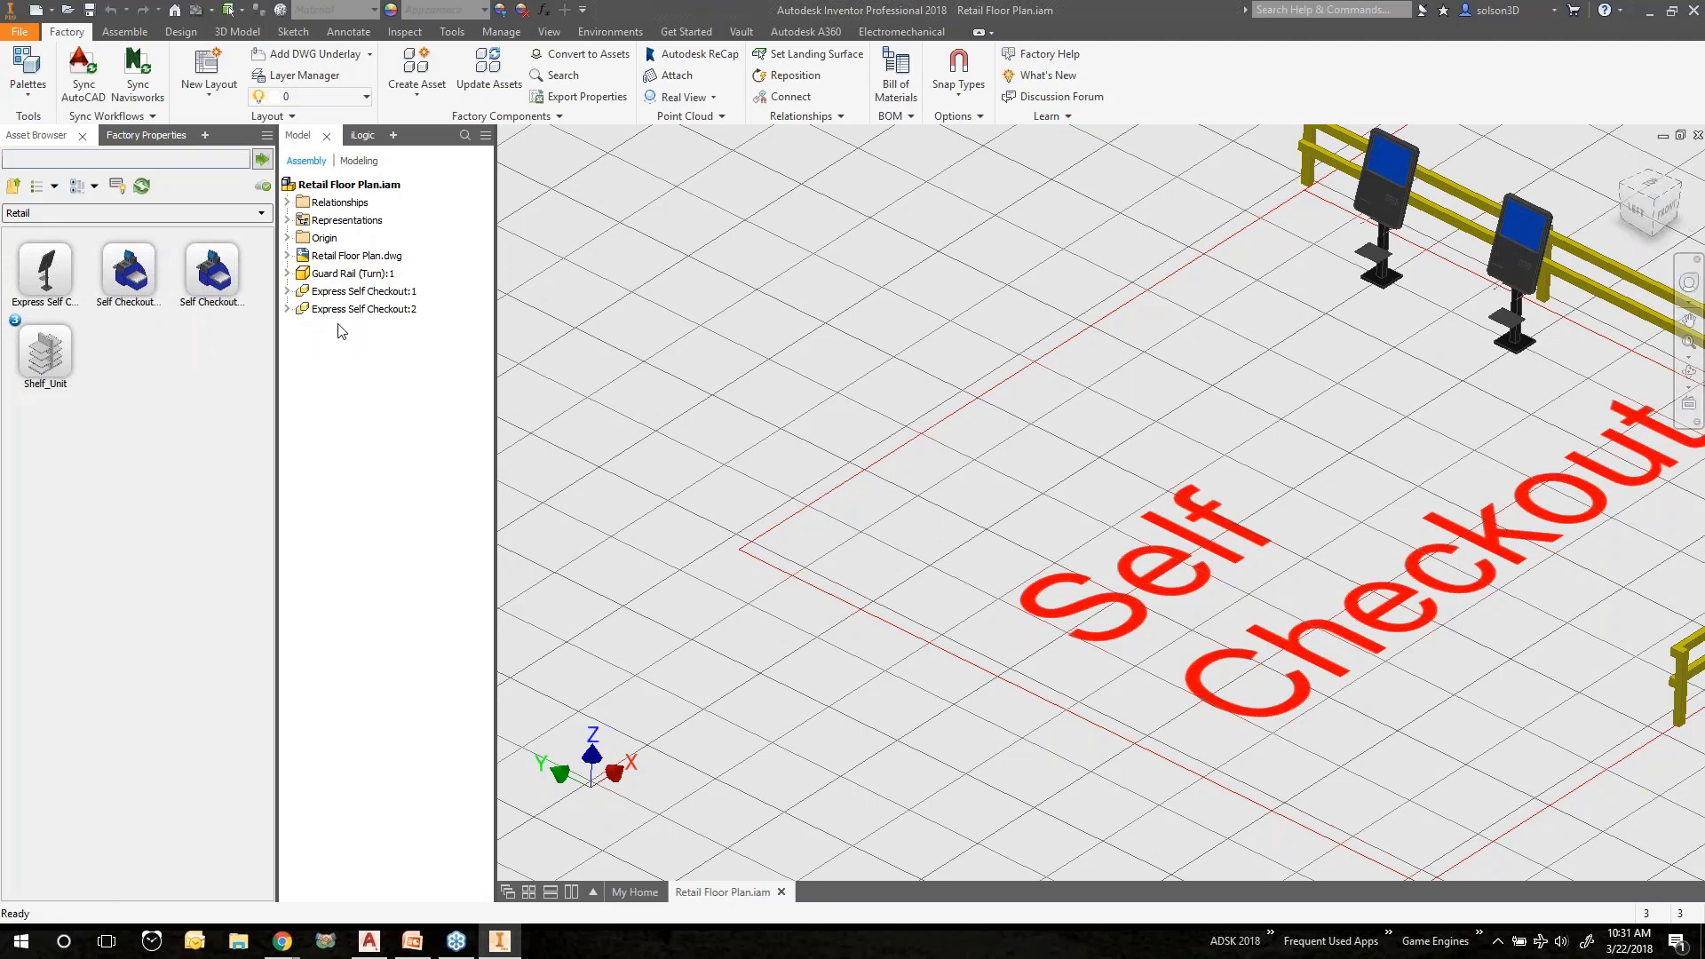
{"action": "left_click_drag", "start_coordinate": [211, 273], "coordinate": [811, 408]}
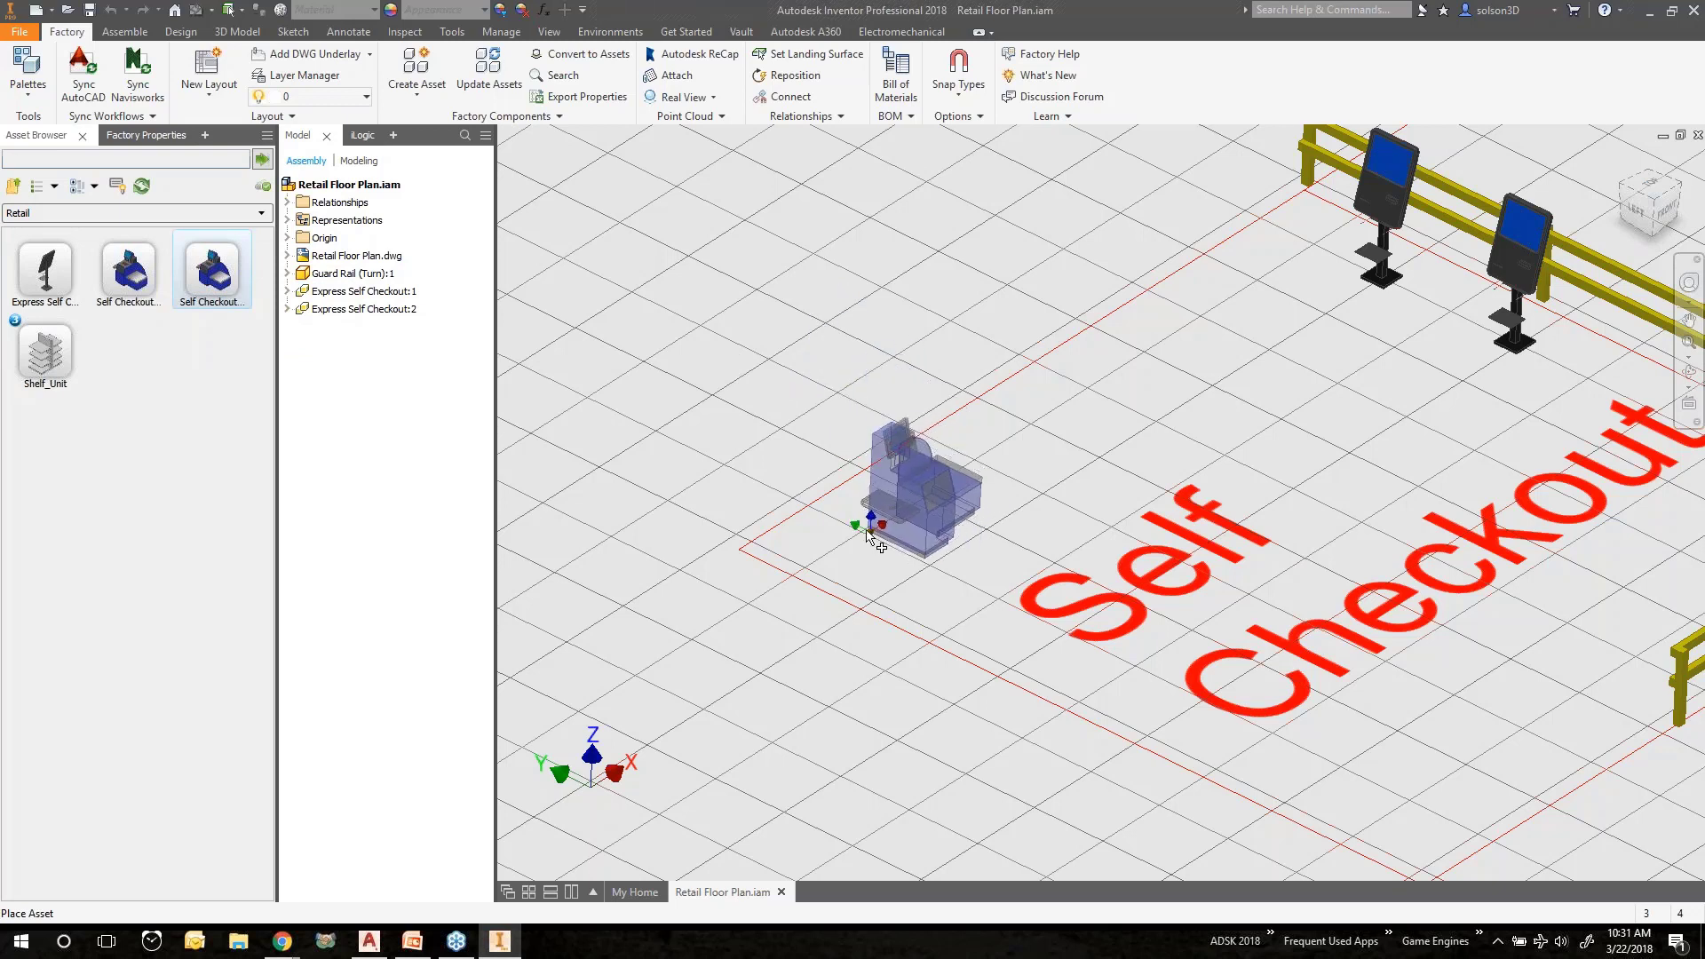
{"action": "left_click", "coordinate": [866, 531]}
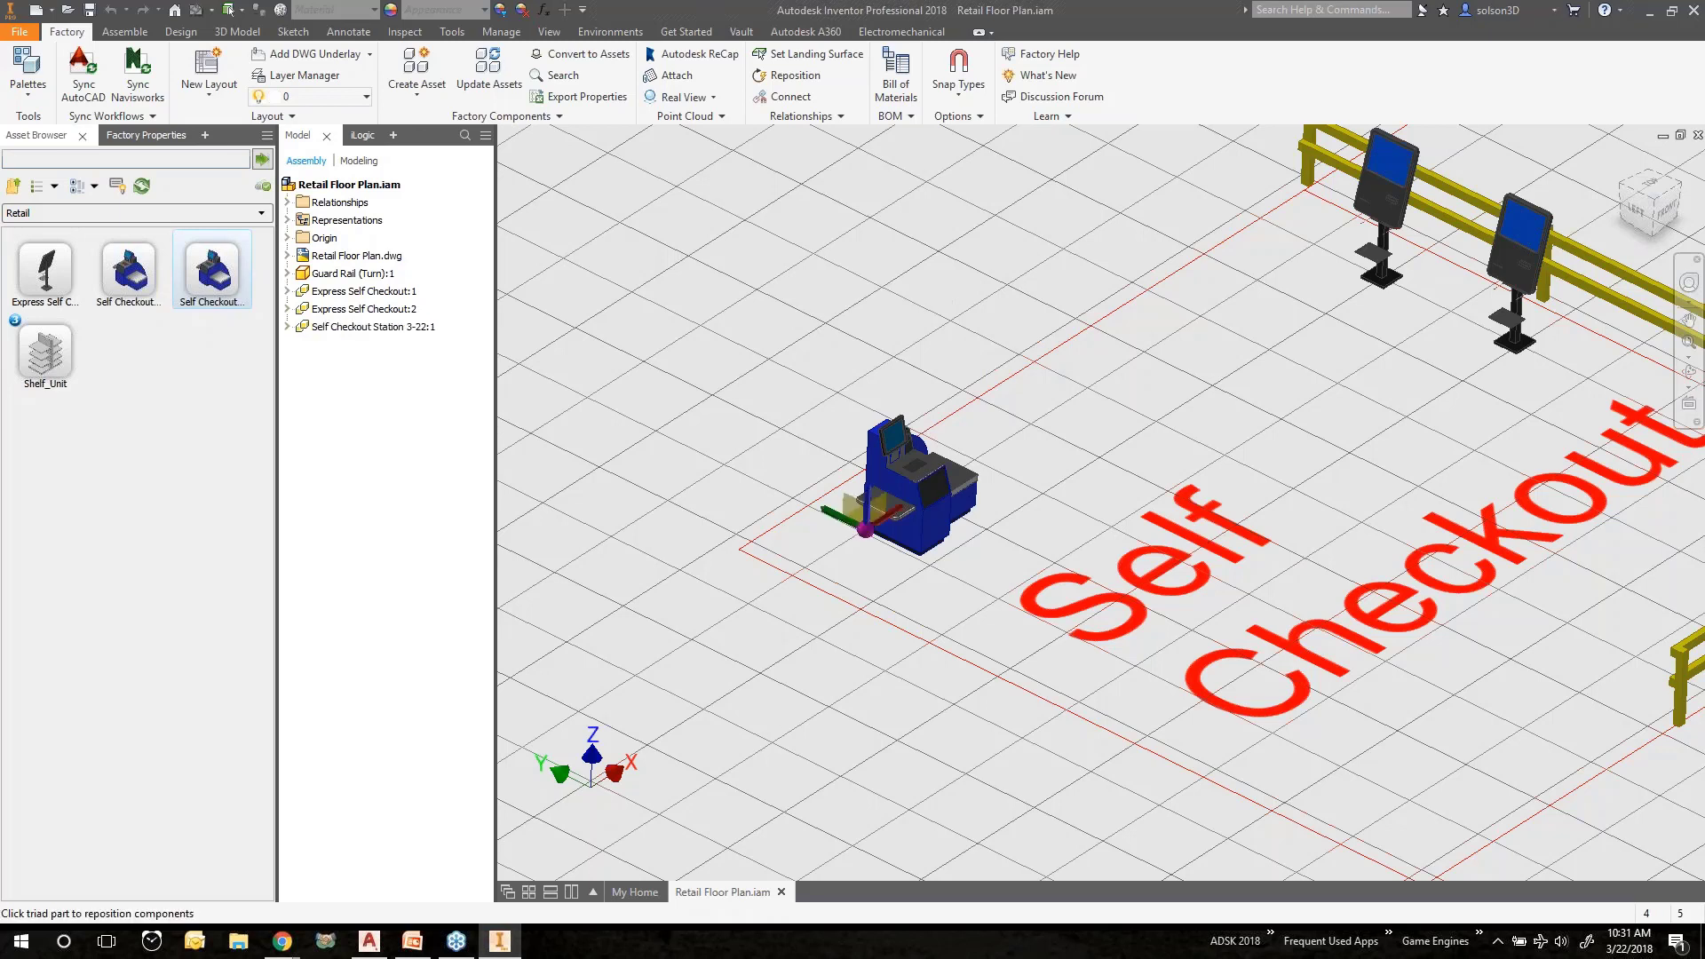
{"action": "right_click", "coordinate": [921, 296]}
{"action": "left_click", "coordinate": [955, 301]}
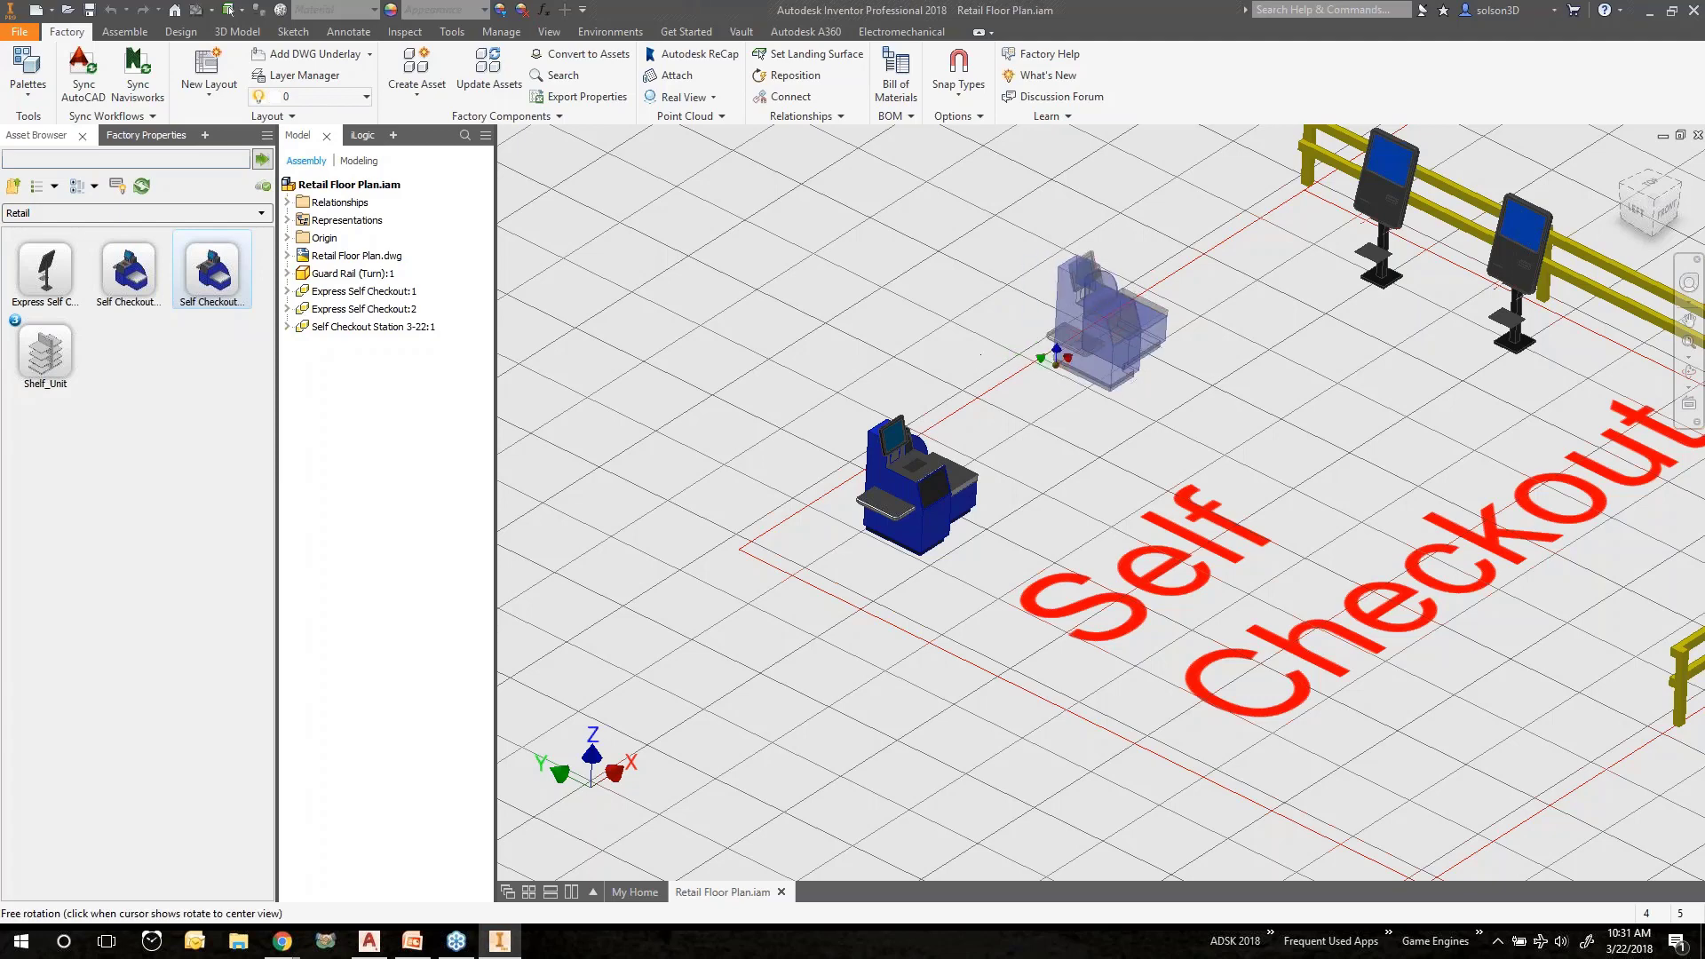
{"action": "mouse_move", "coordinate": [980, 355]}
{"action": "middle_mouse_down", "text": "shift"}
{"action": "mouse_move", "coordinate": [963, 354]}
{"action": "mouse_move", "coordinate": [978, 353]}
{"action": "middle_mouse_up", "text": "shift"}
{"action": "key", "text": "Escape"}
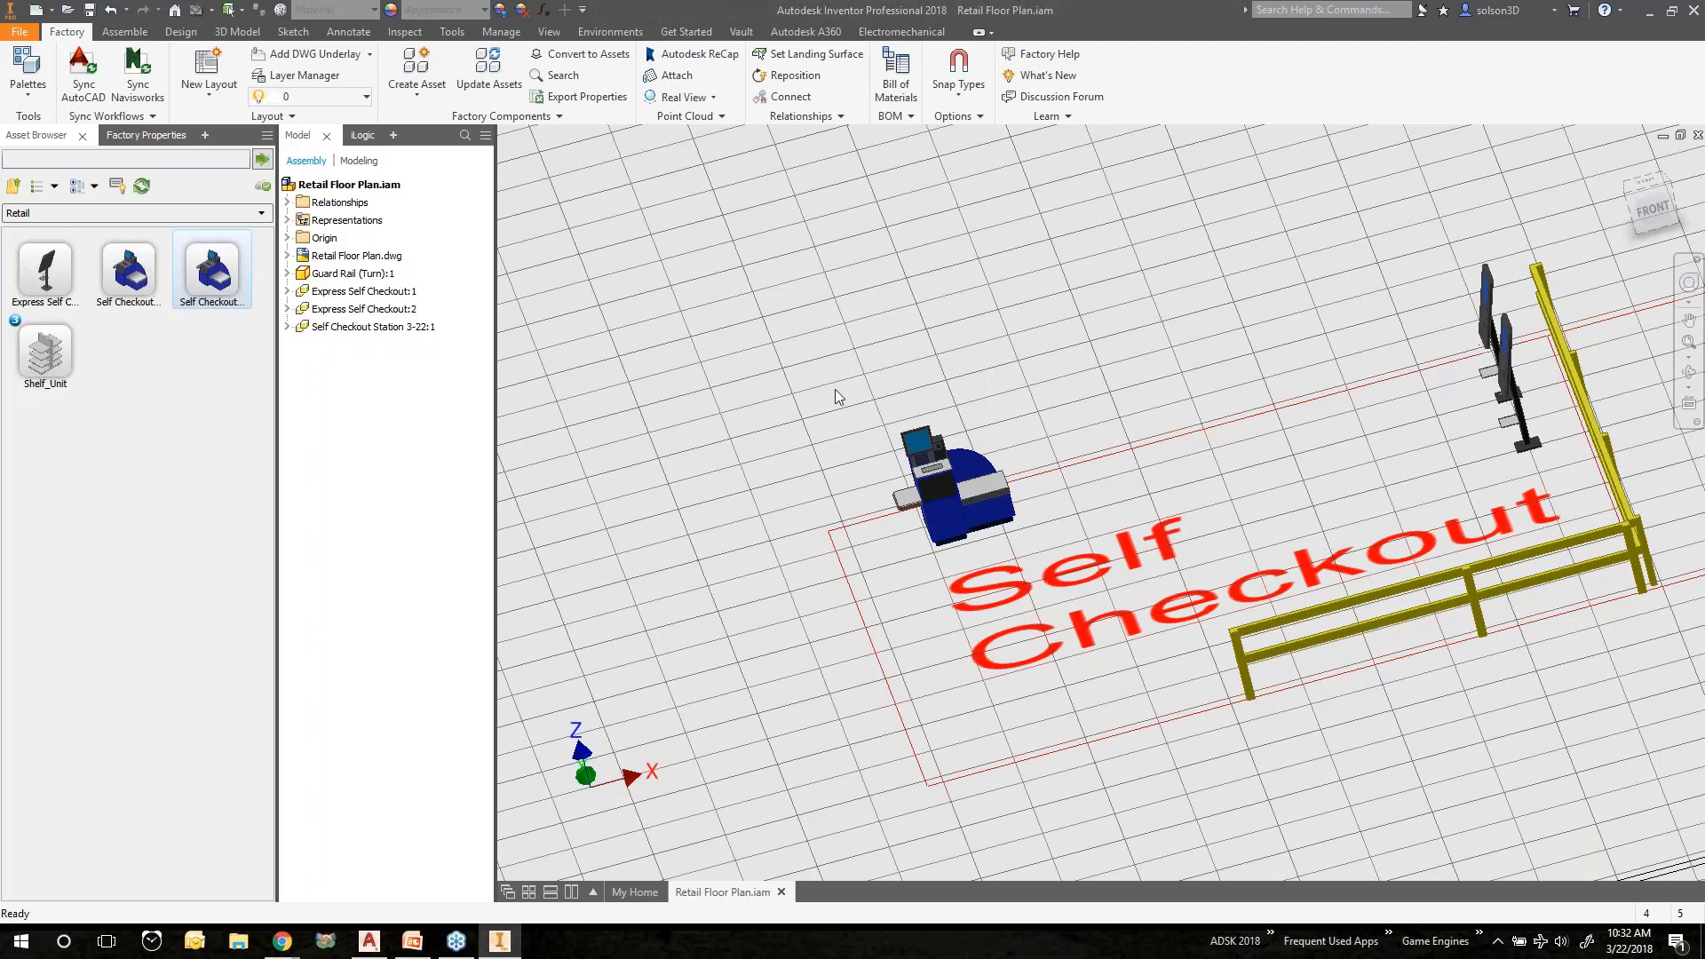
Open the Shelf_Unit asset from the Retail folder for editing and inspect the connector point at its base.
{"action": "right_click", "coordinate": [59, 353]}
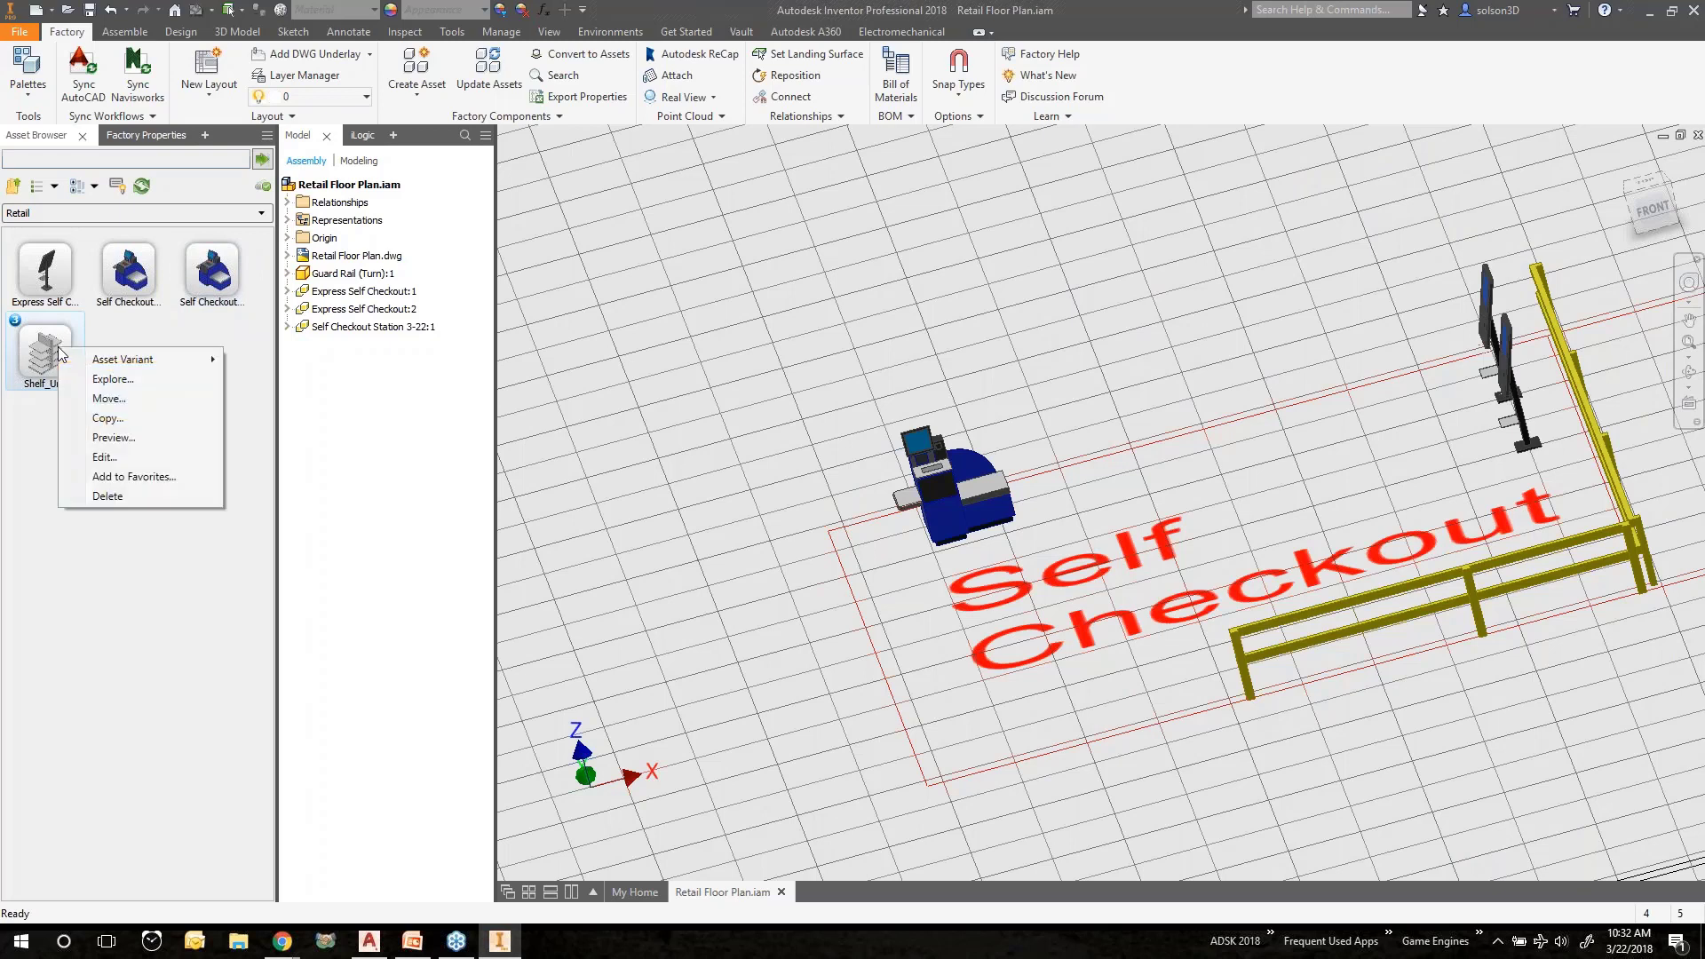
{"action": "left_click", "coordinate": [118, 459]}
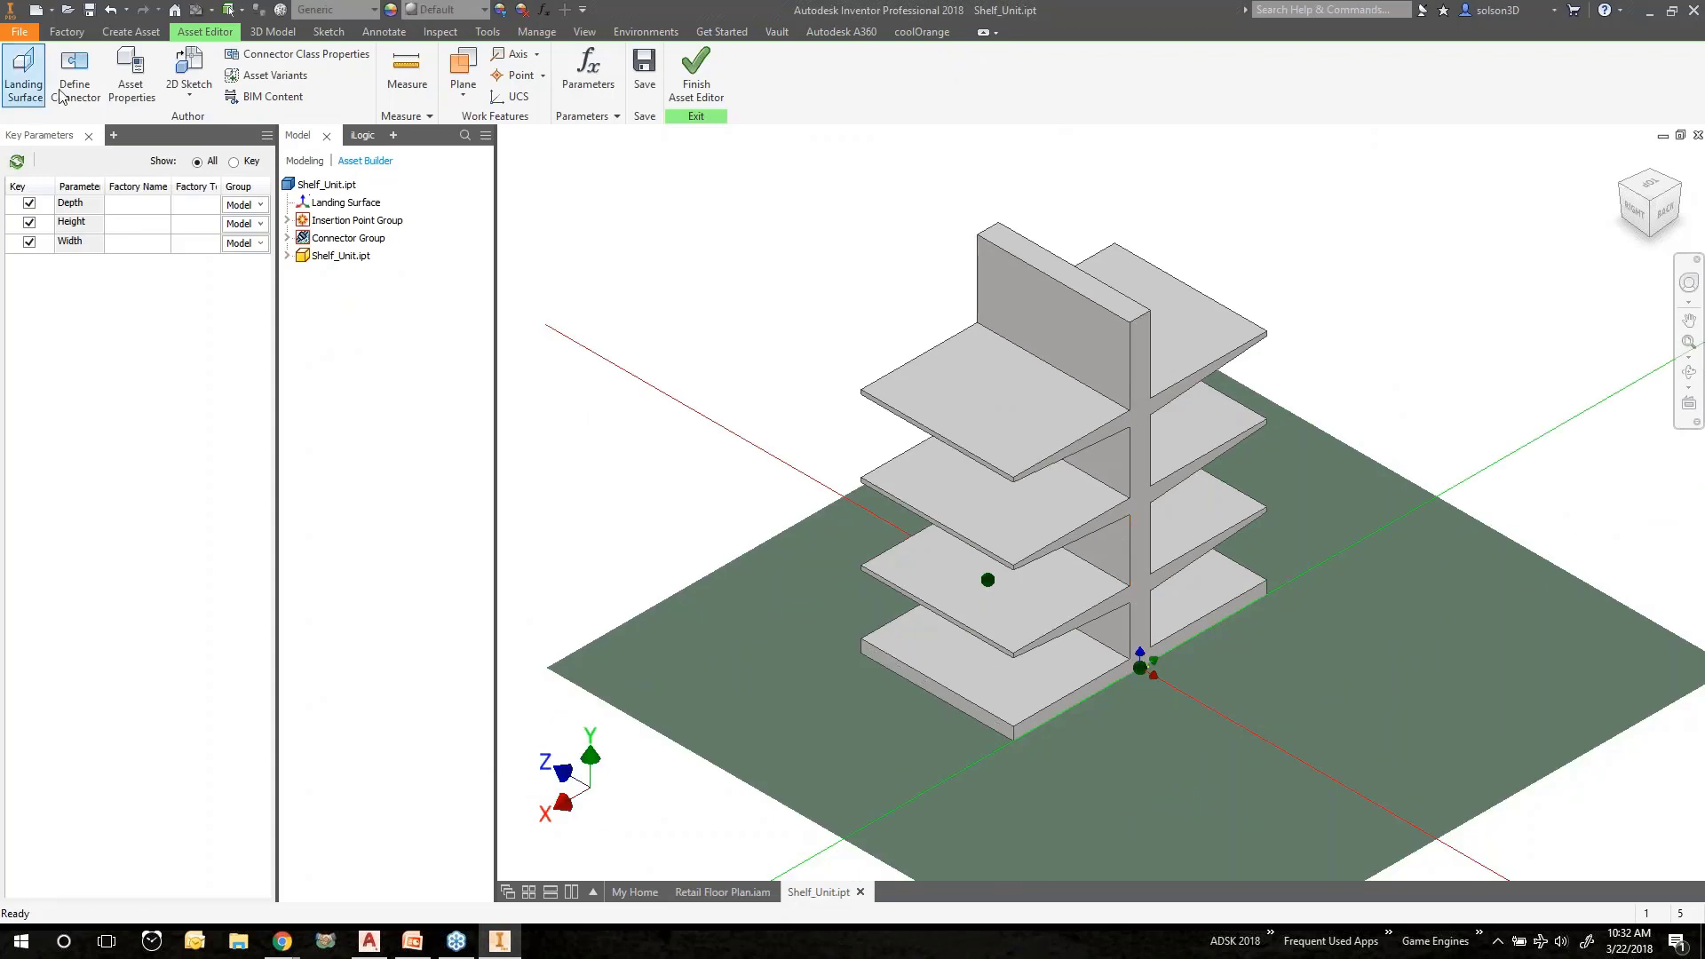
{"action": "scroll", "coordinate": [1149, 683], "scroll_direction": "down", "scroll_amount": 4}
{"action": "scroll", "coordinate": [1148, 684], "scroll_direction": "down", "scroll_amount": 3}
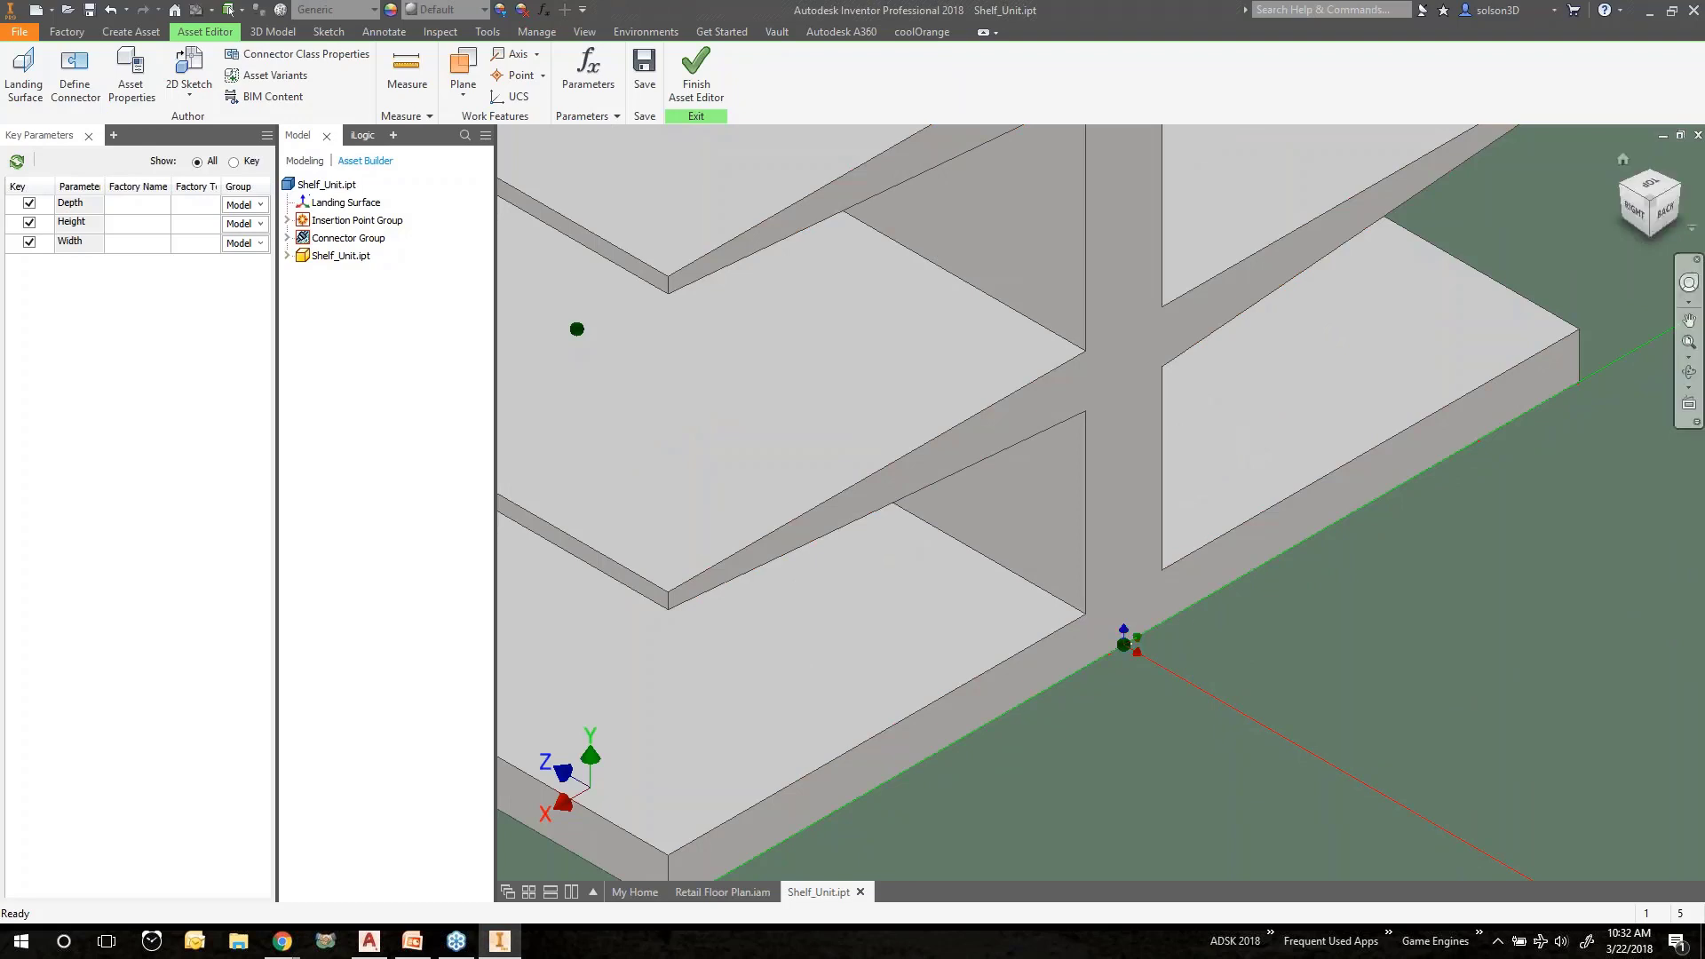
Add an asset variant named 6ft_Shelf with a width of 72 in to the Shelf_Unit asset.
{"action": "left_click", "coordinate": [1622, 188]}
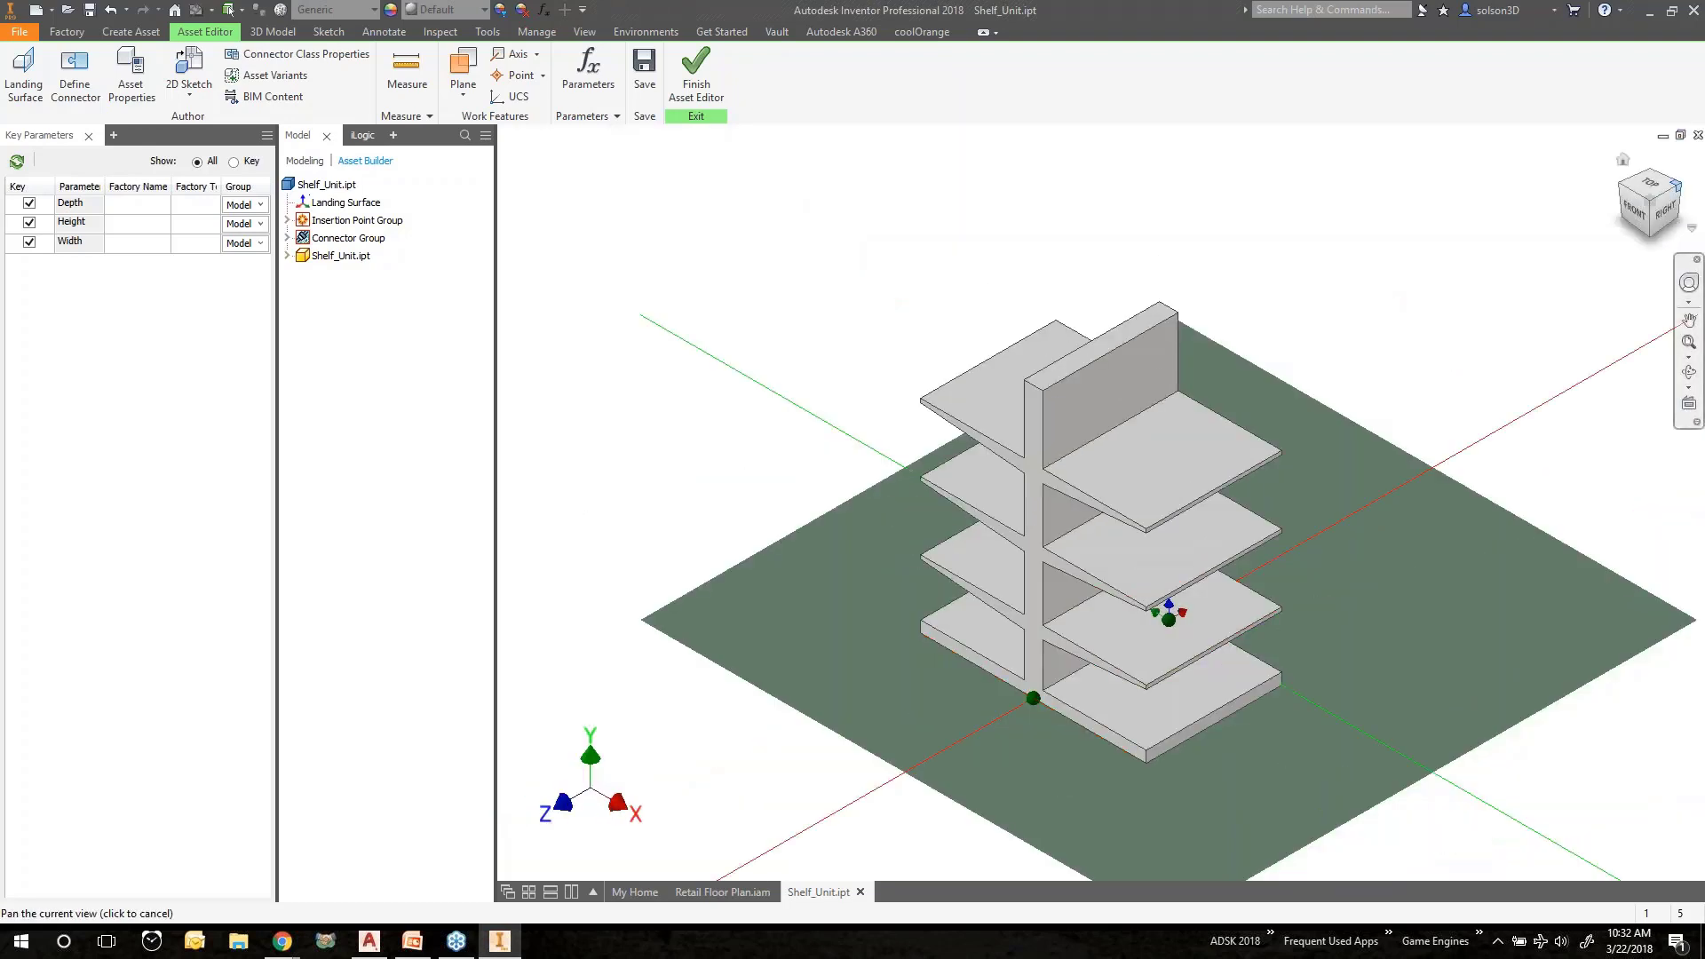
{"action": "left_click", "coordinate": [1678, 186]}
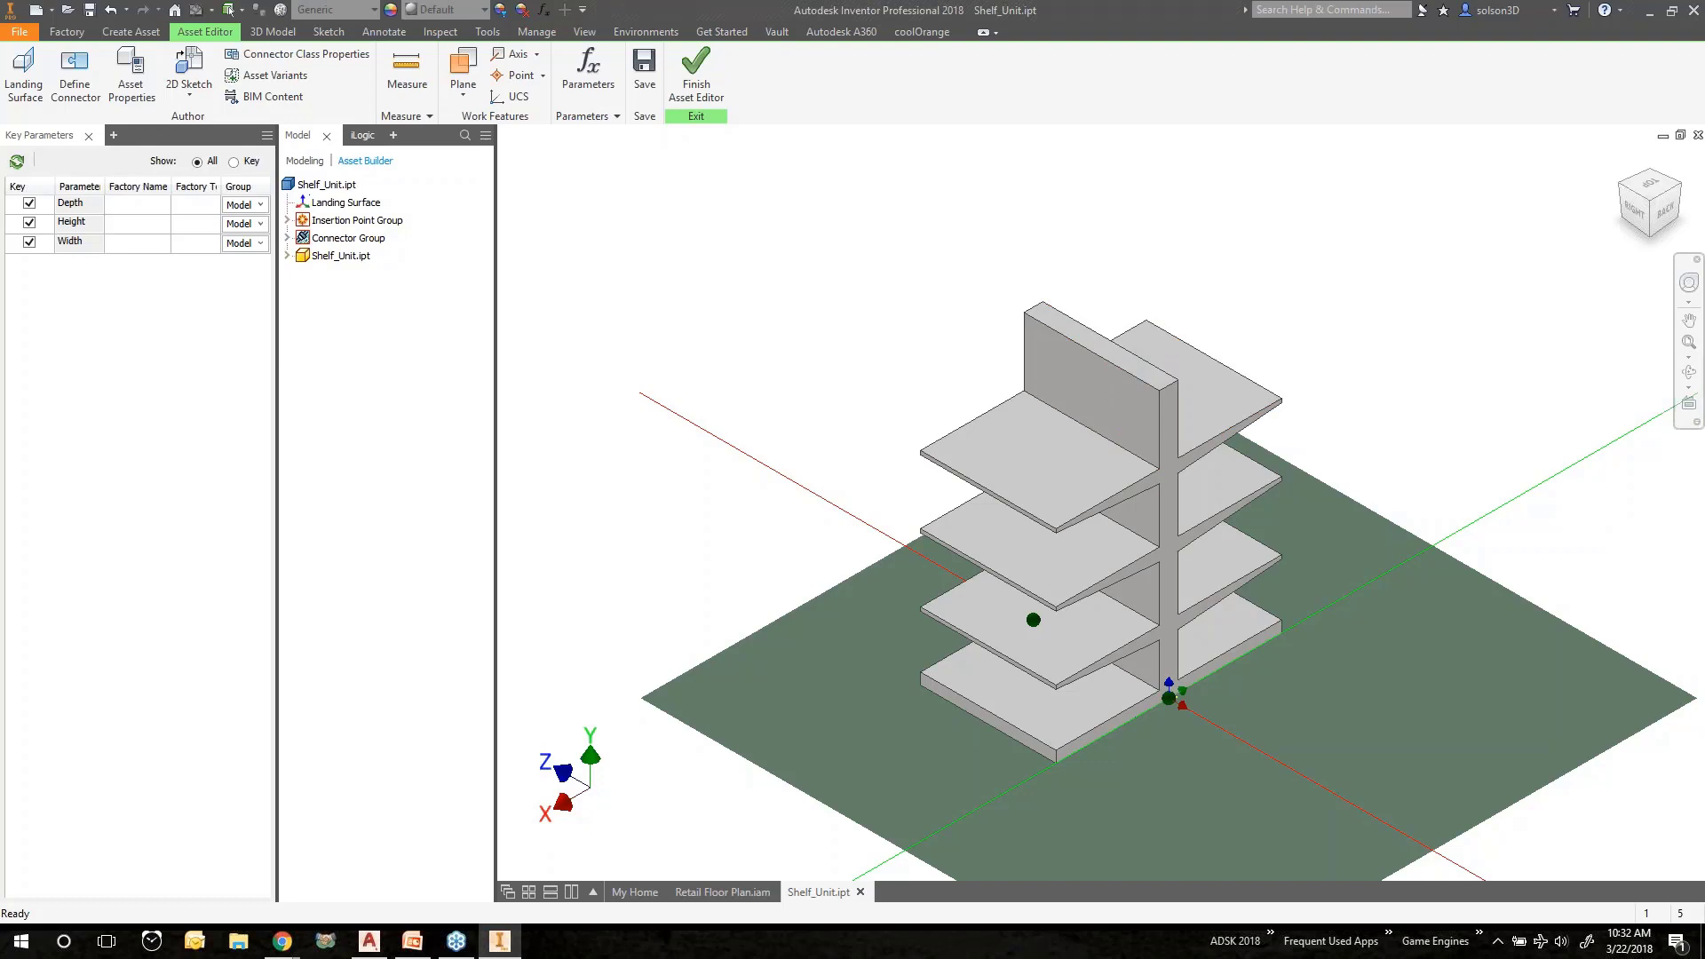
{"action": "left_click", "coordinate": [277, 77]}
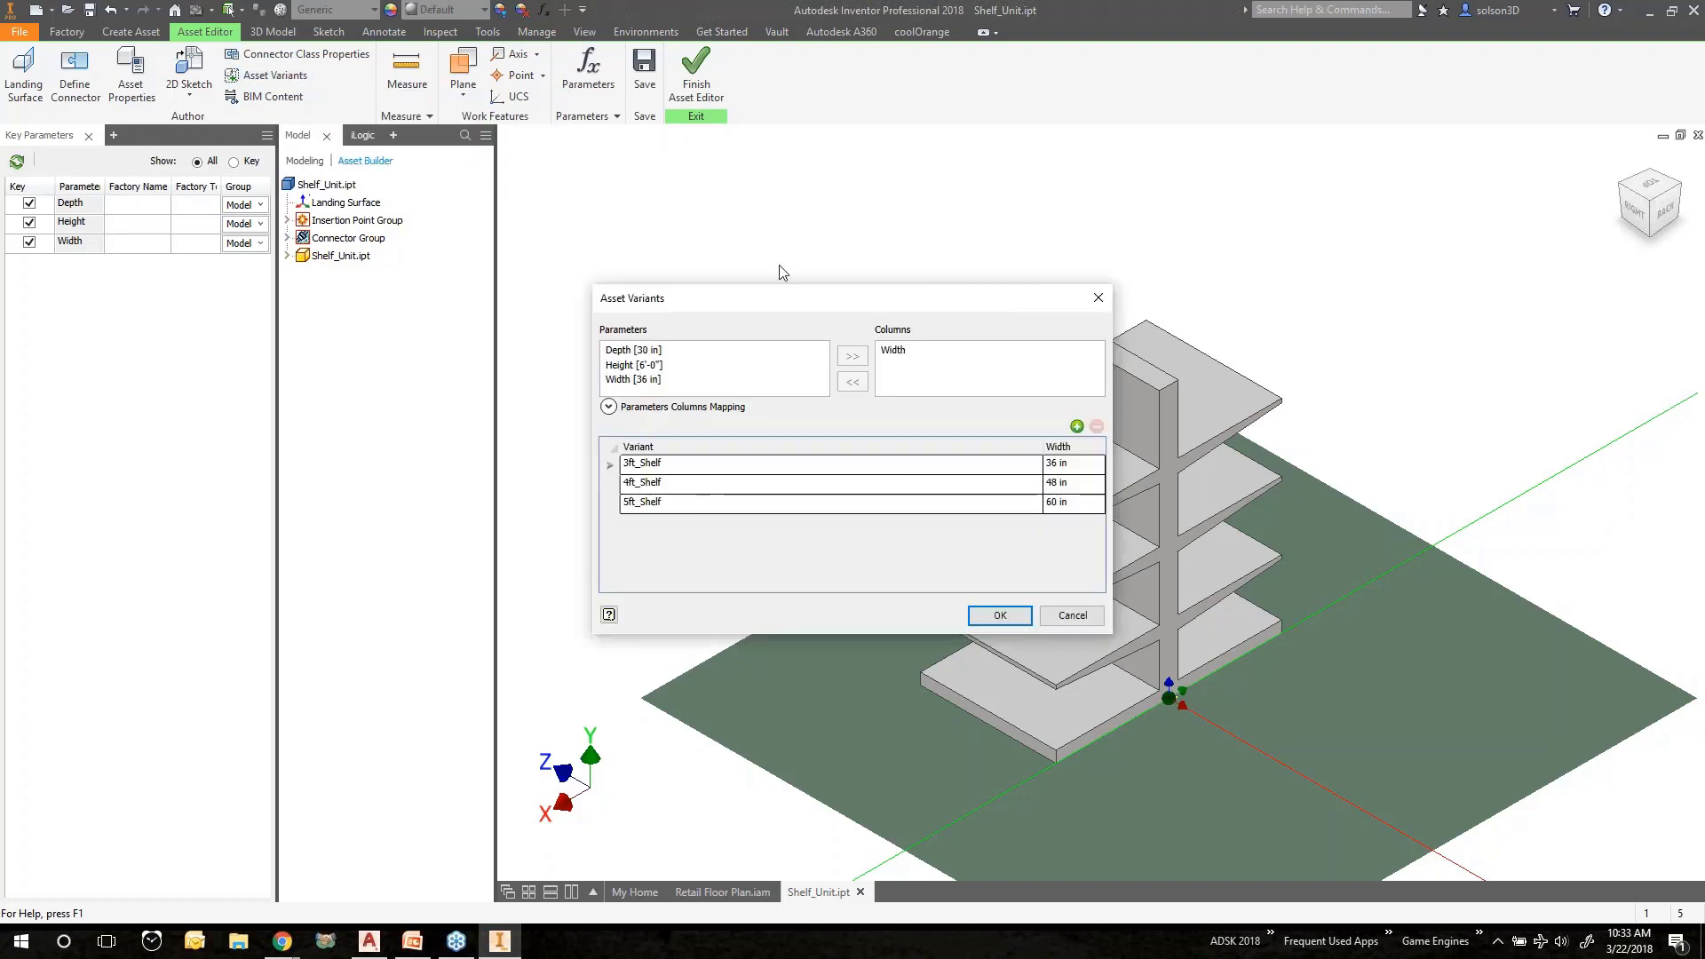
{"action": "left_click_drag", "start_coordinate": [781, 297], "coordinate": [741, 197]}
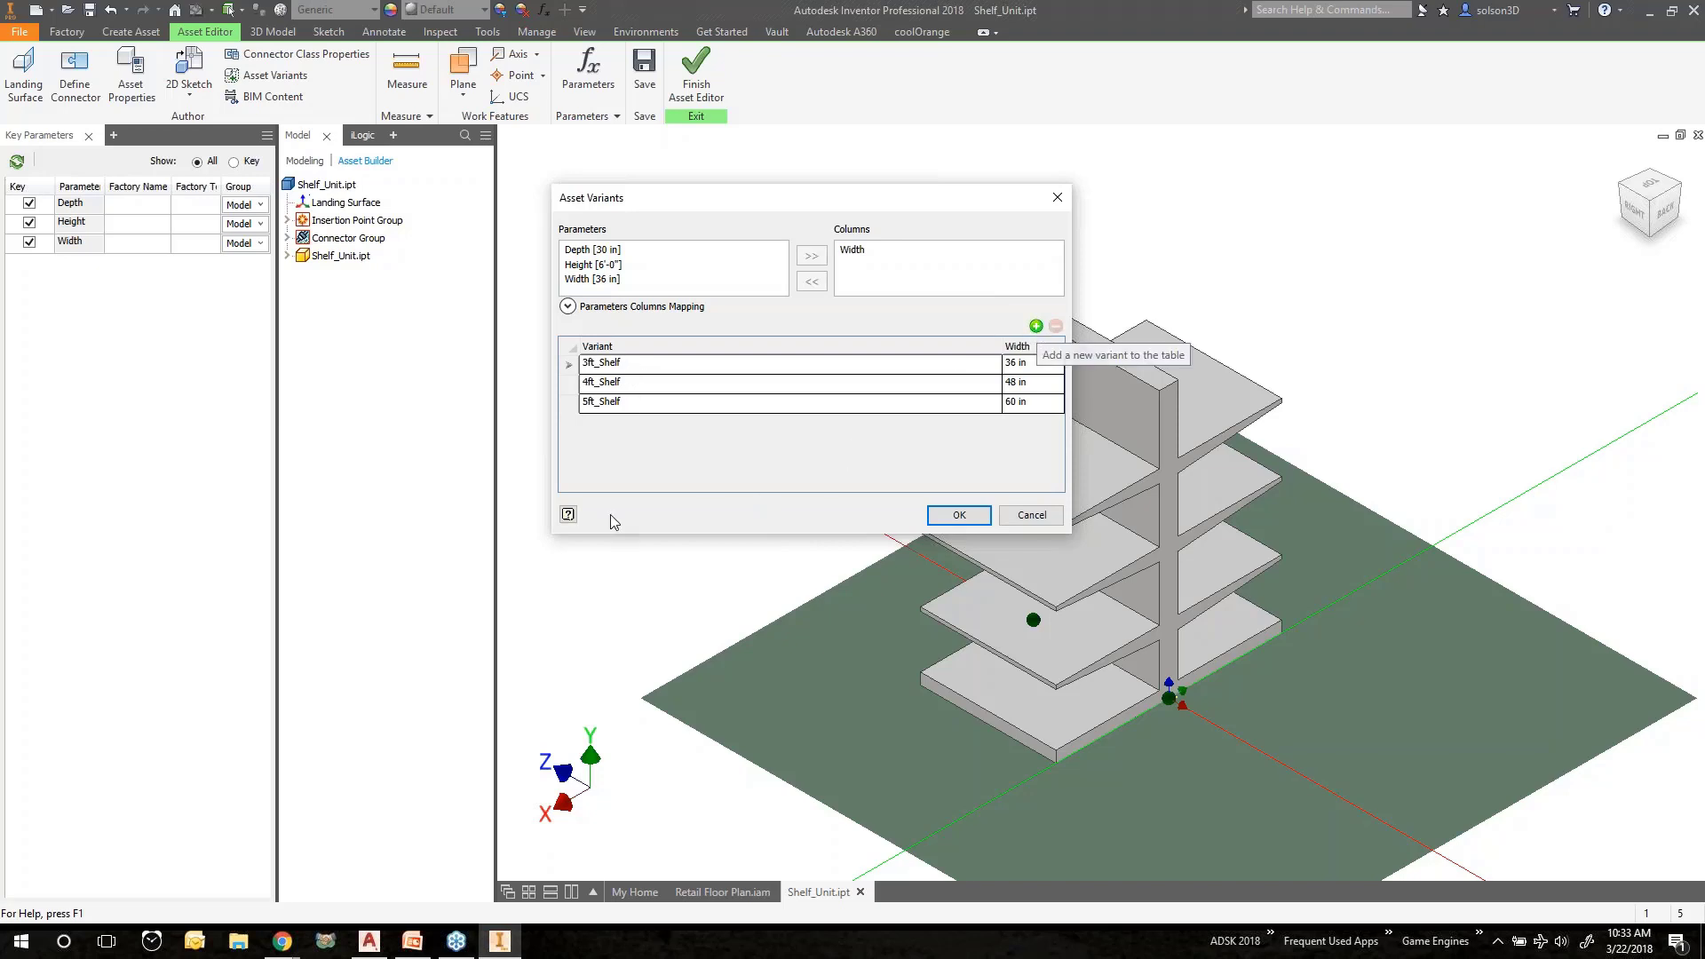
{"action": "left_click", "coordinate": [1036, 326]}
{"action": "type", "text": "6"}
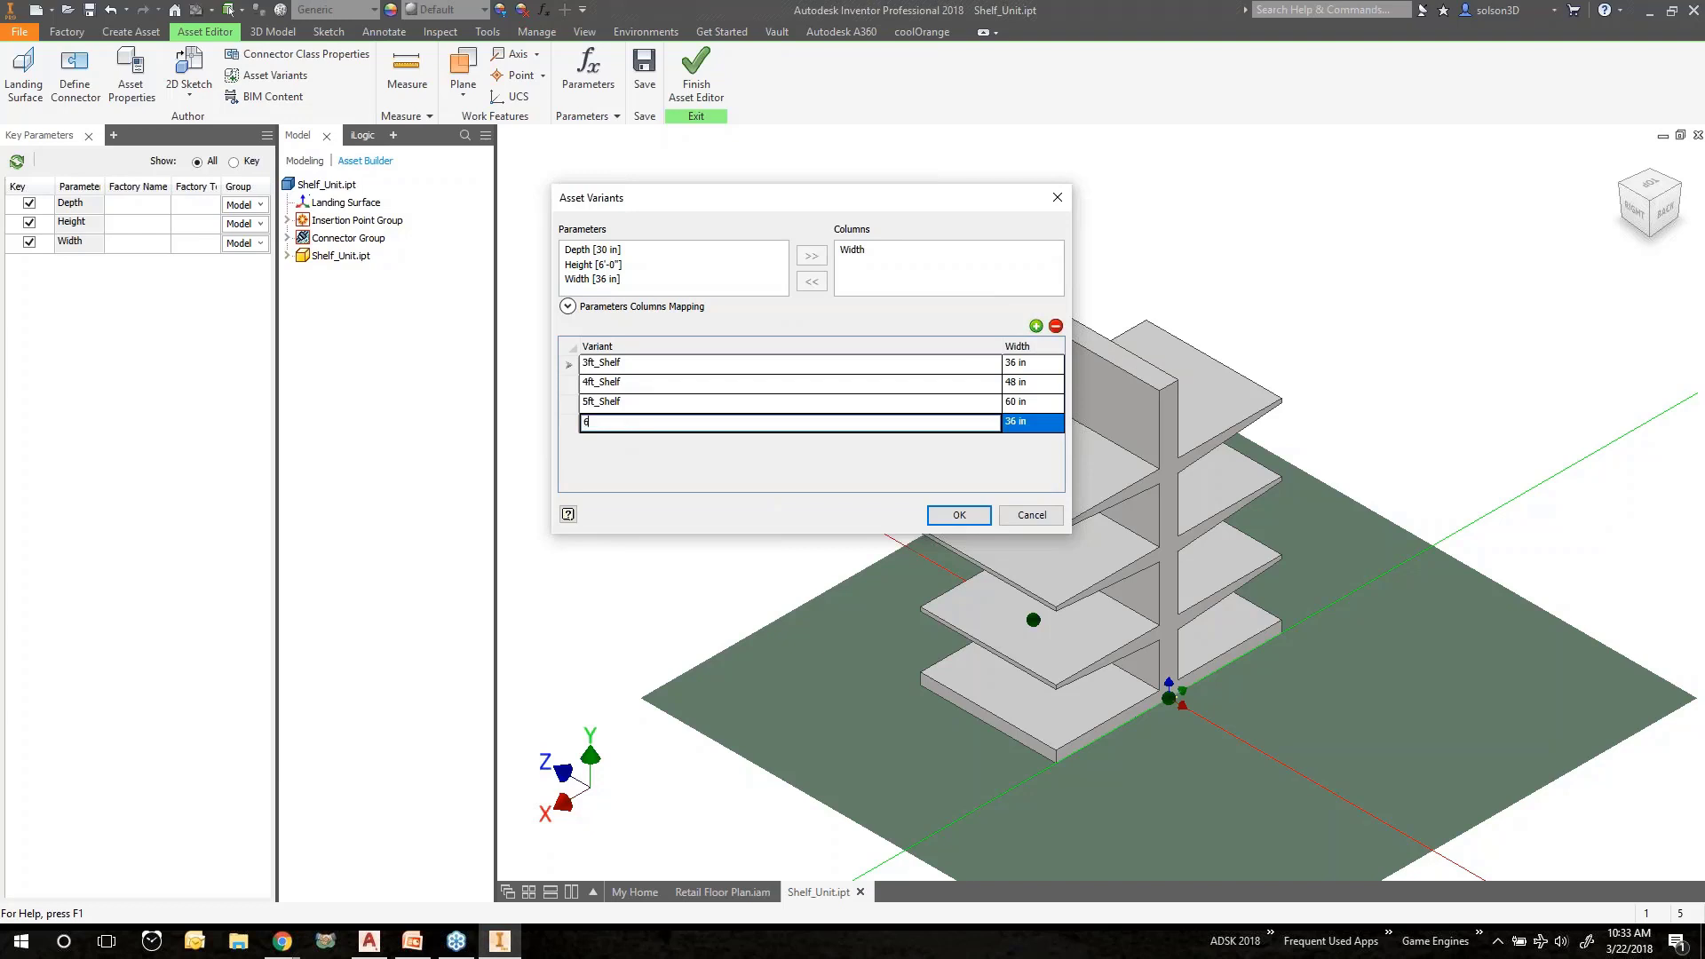
{"action": "type", "text": "ft_s"}
{"action": "type", "text": "Shelf"}
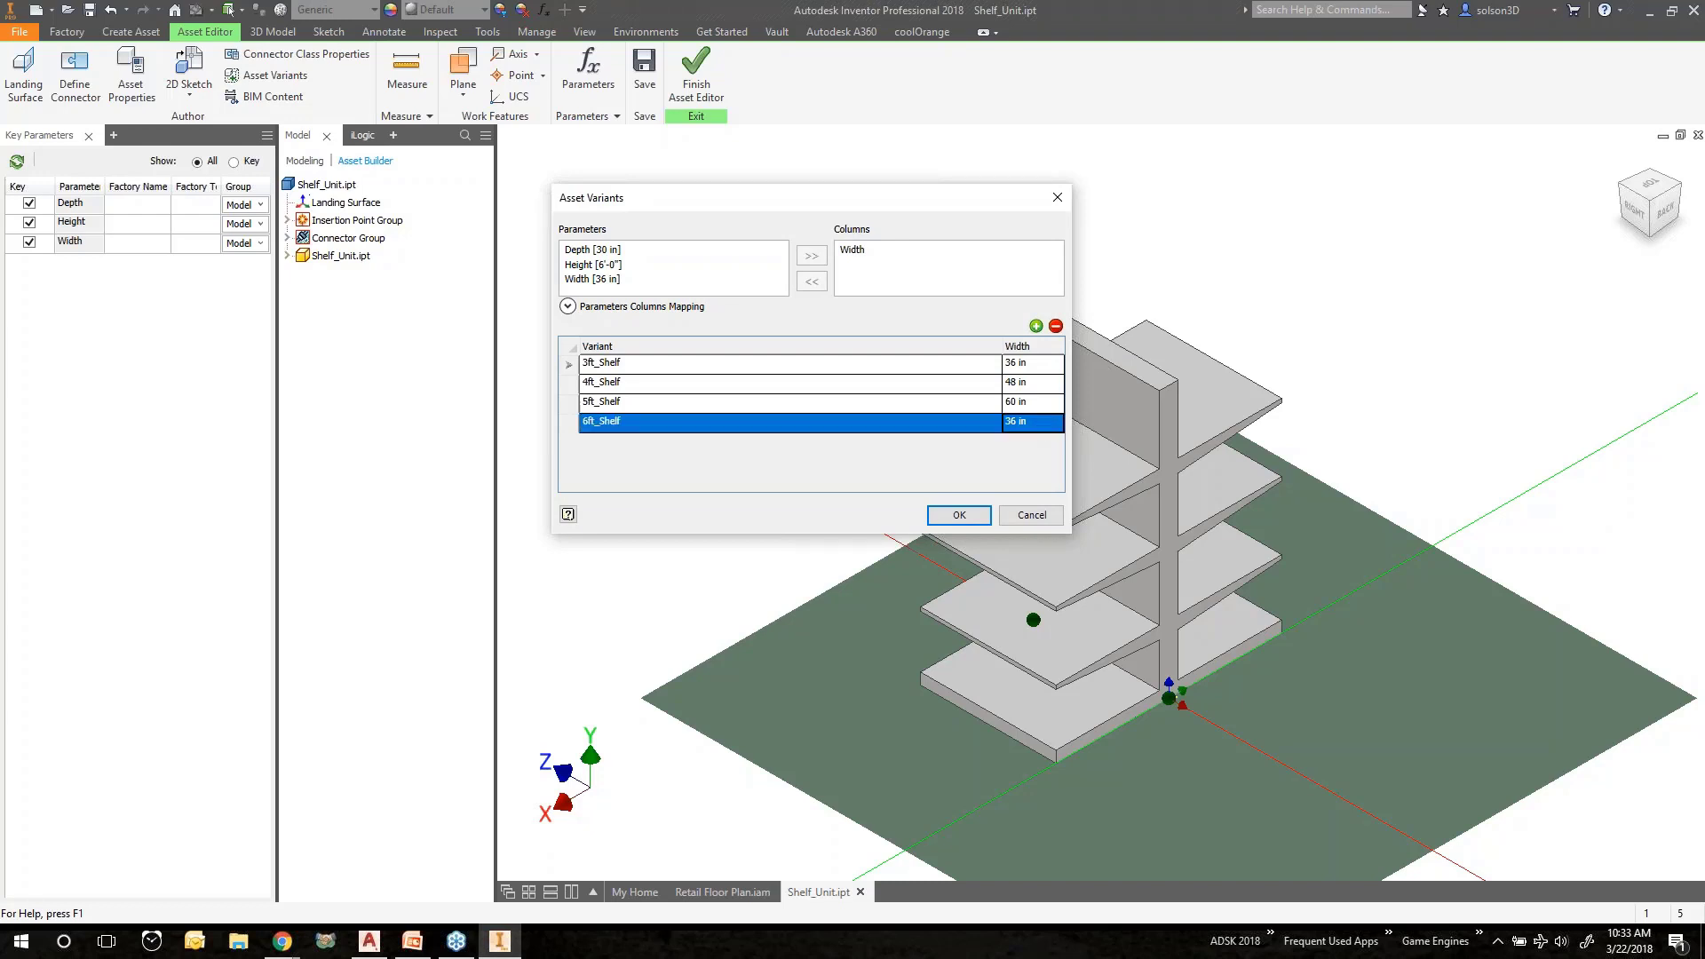
{"action": "key", "text": "Tab"}
{"action": "type", "text": "72 in"}
{"action": "left_click", "coordinate": [959, 515]}
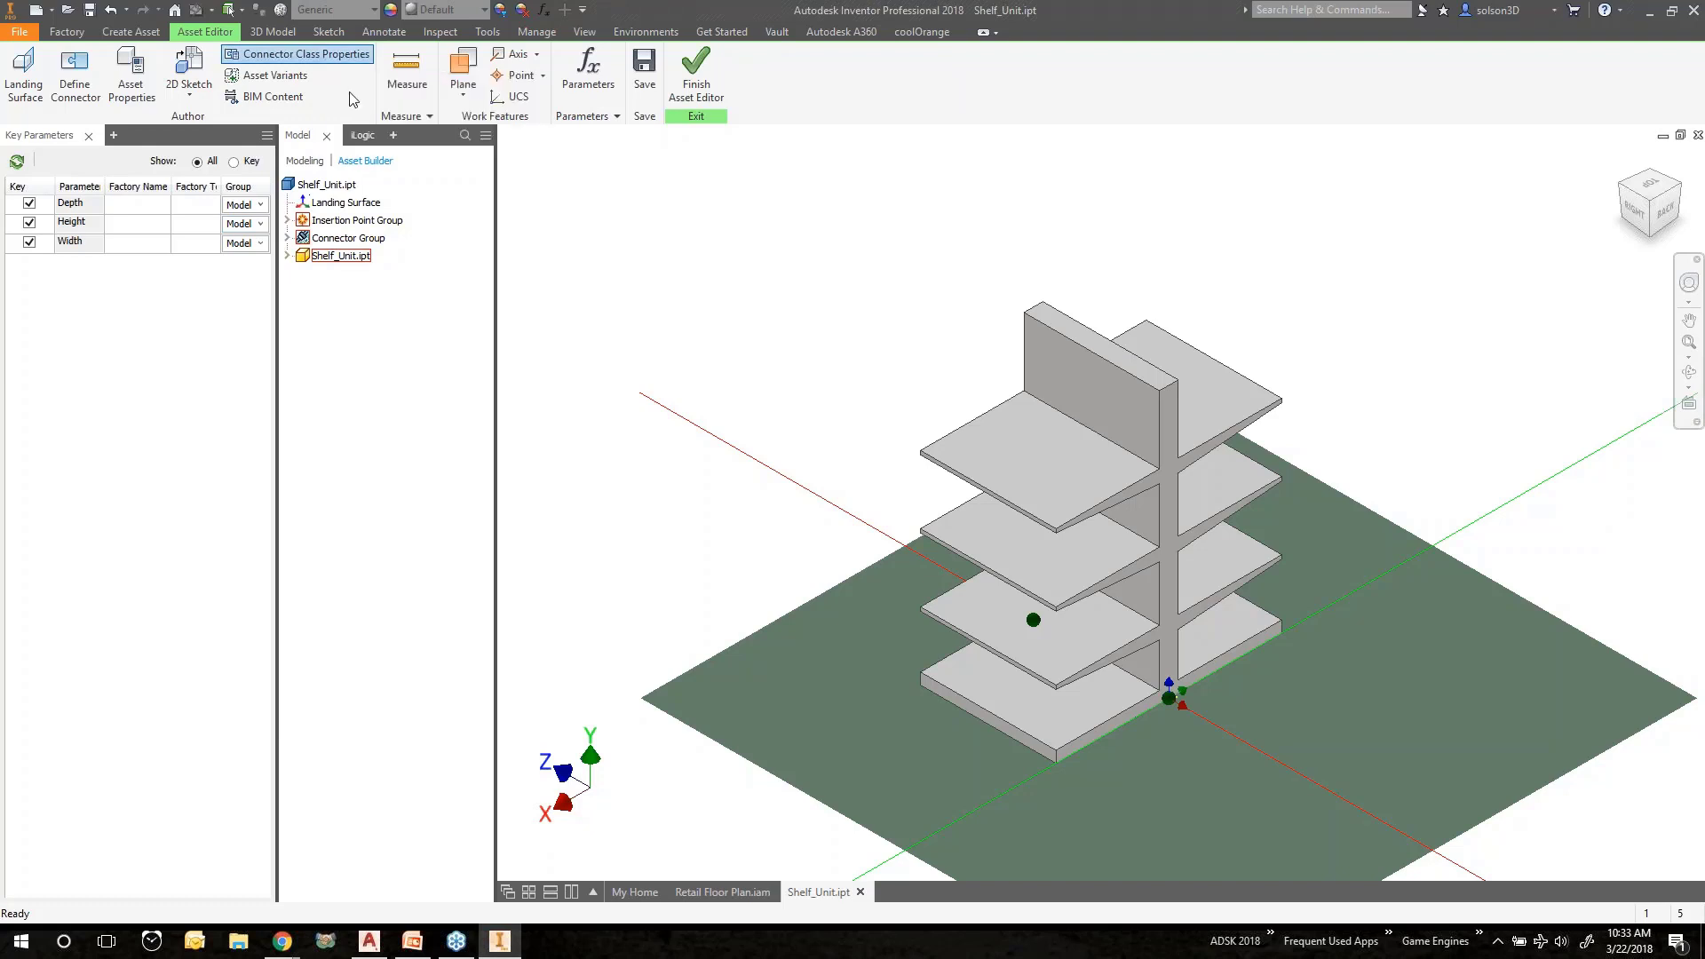
Examine the Shelf_Unit's connector class properties and the list of available connector classes without changing them.
{"action": "left_click", "coordinate": [315, 57]}
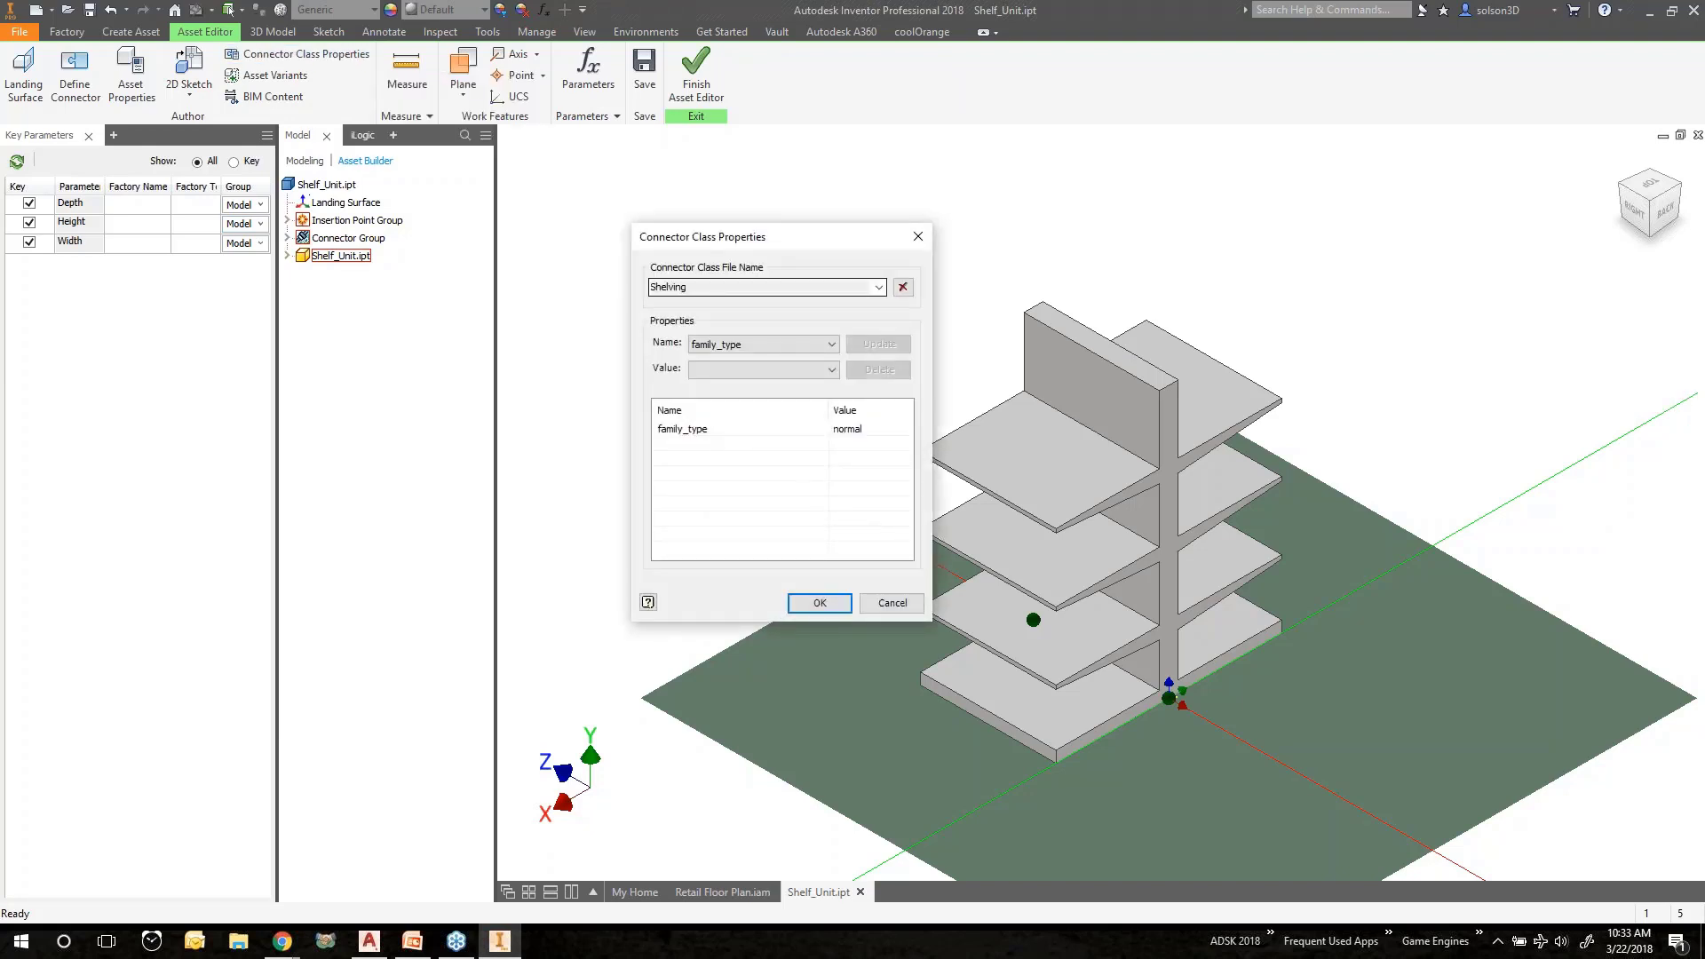
{"action": "left_click", "coordinate": [877, 288]}
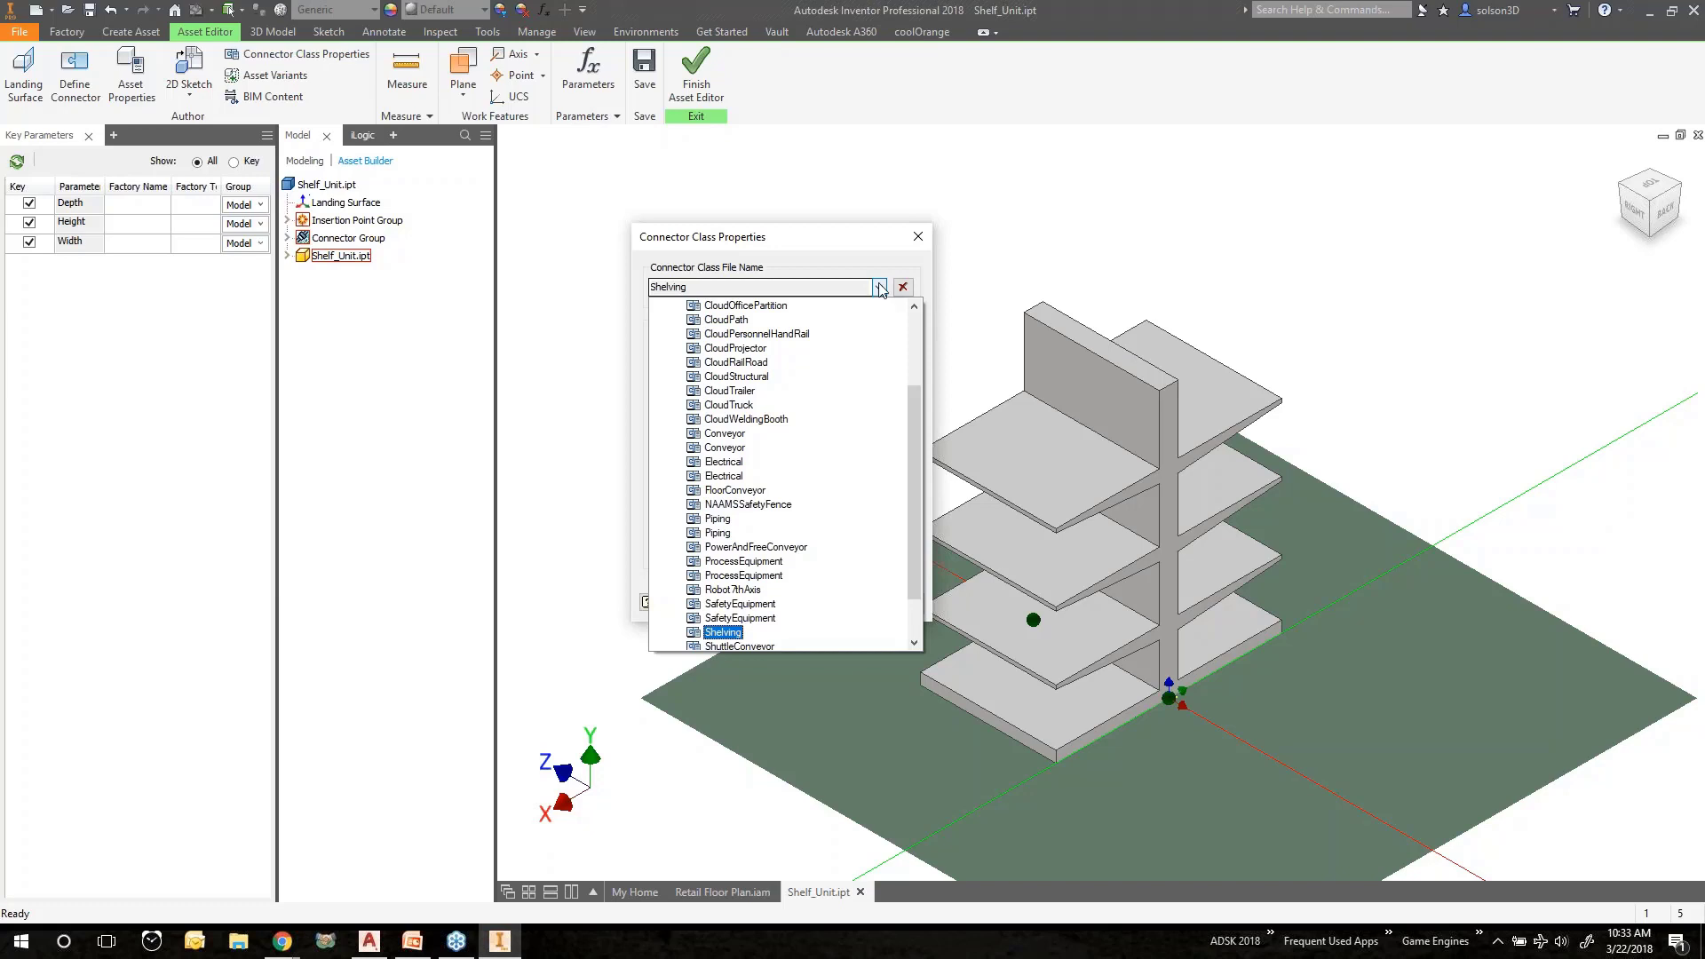
{"action": "left_click", "coordinate": [882, 248]}
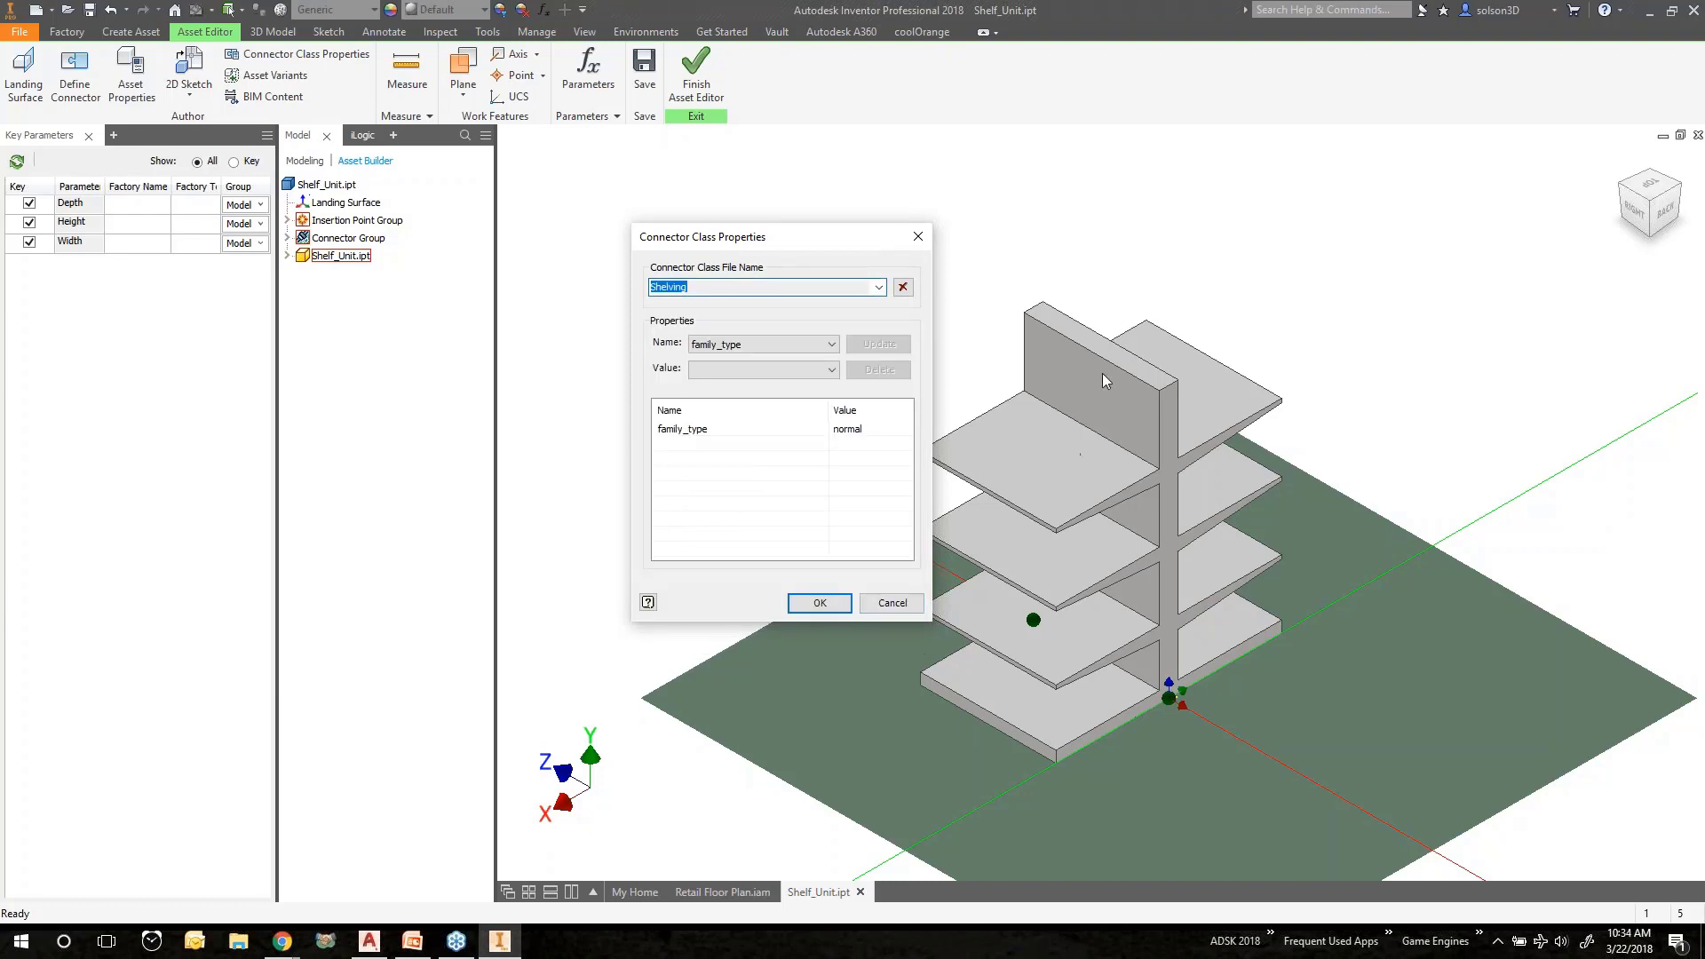
{"action": "left_click", "coordinate": [895, 604]}
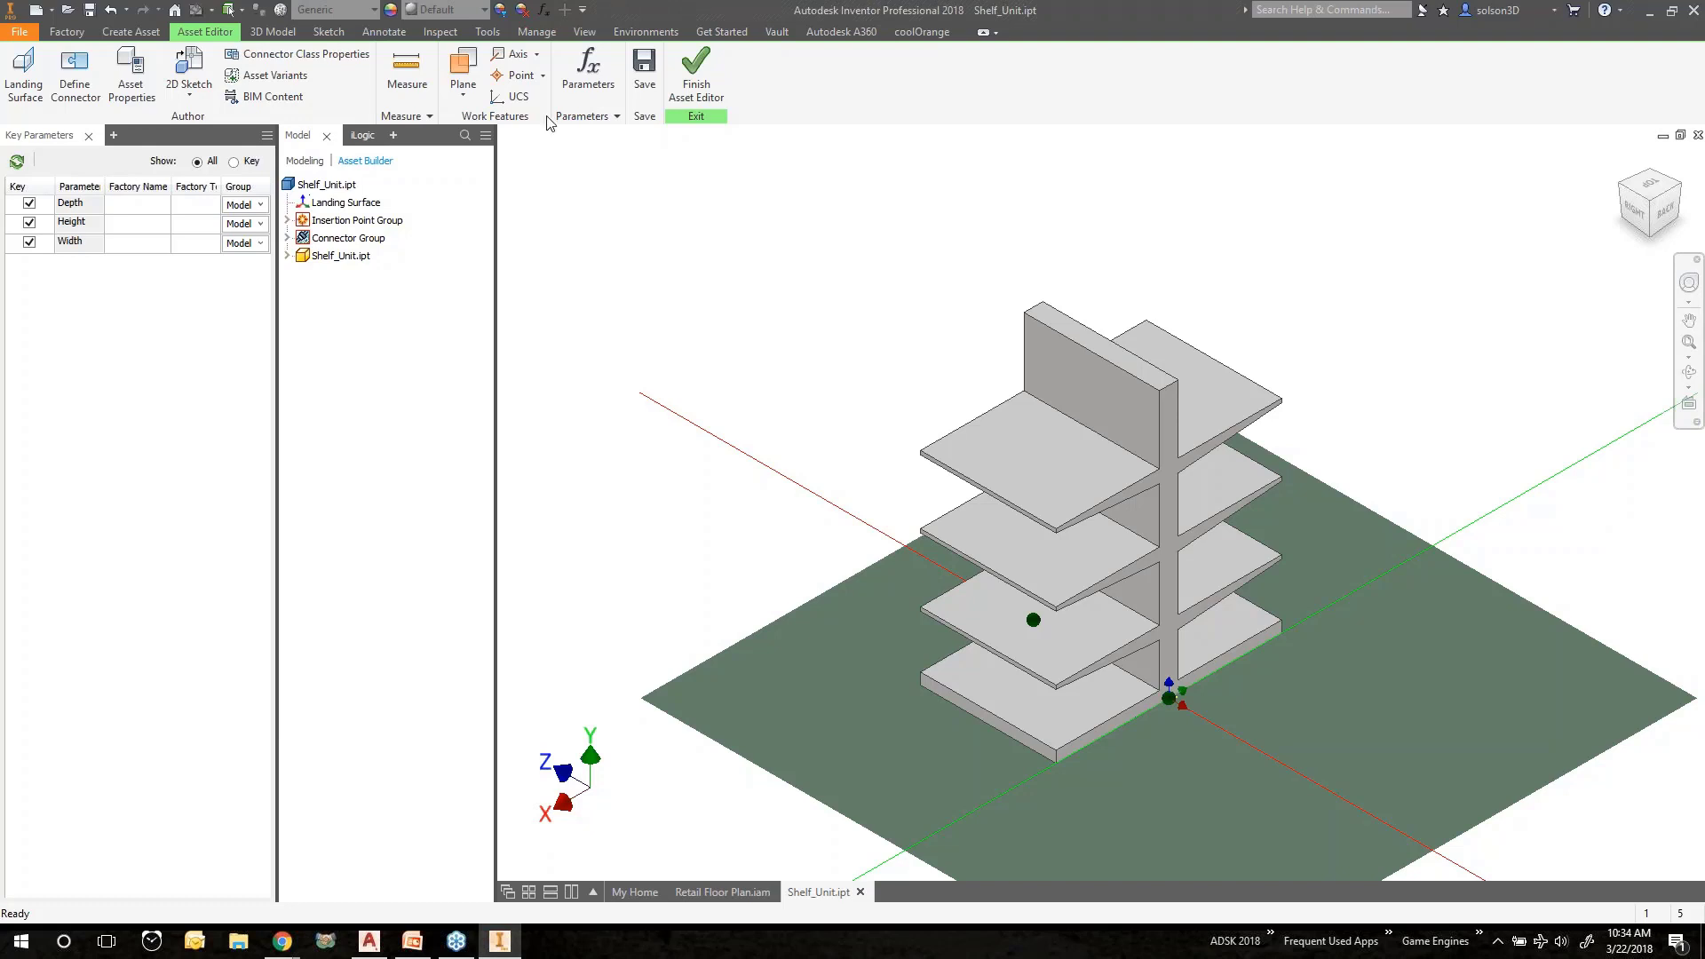
{"action": "left_click", "coordinate": [297, 54]}
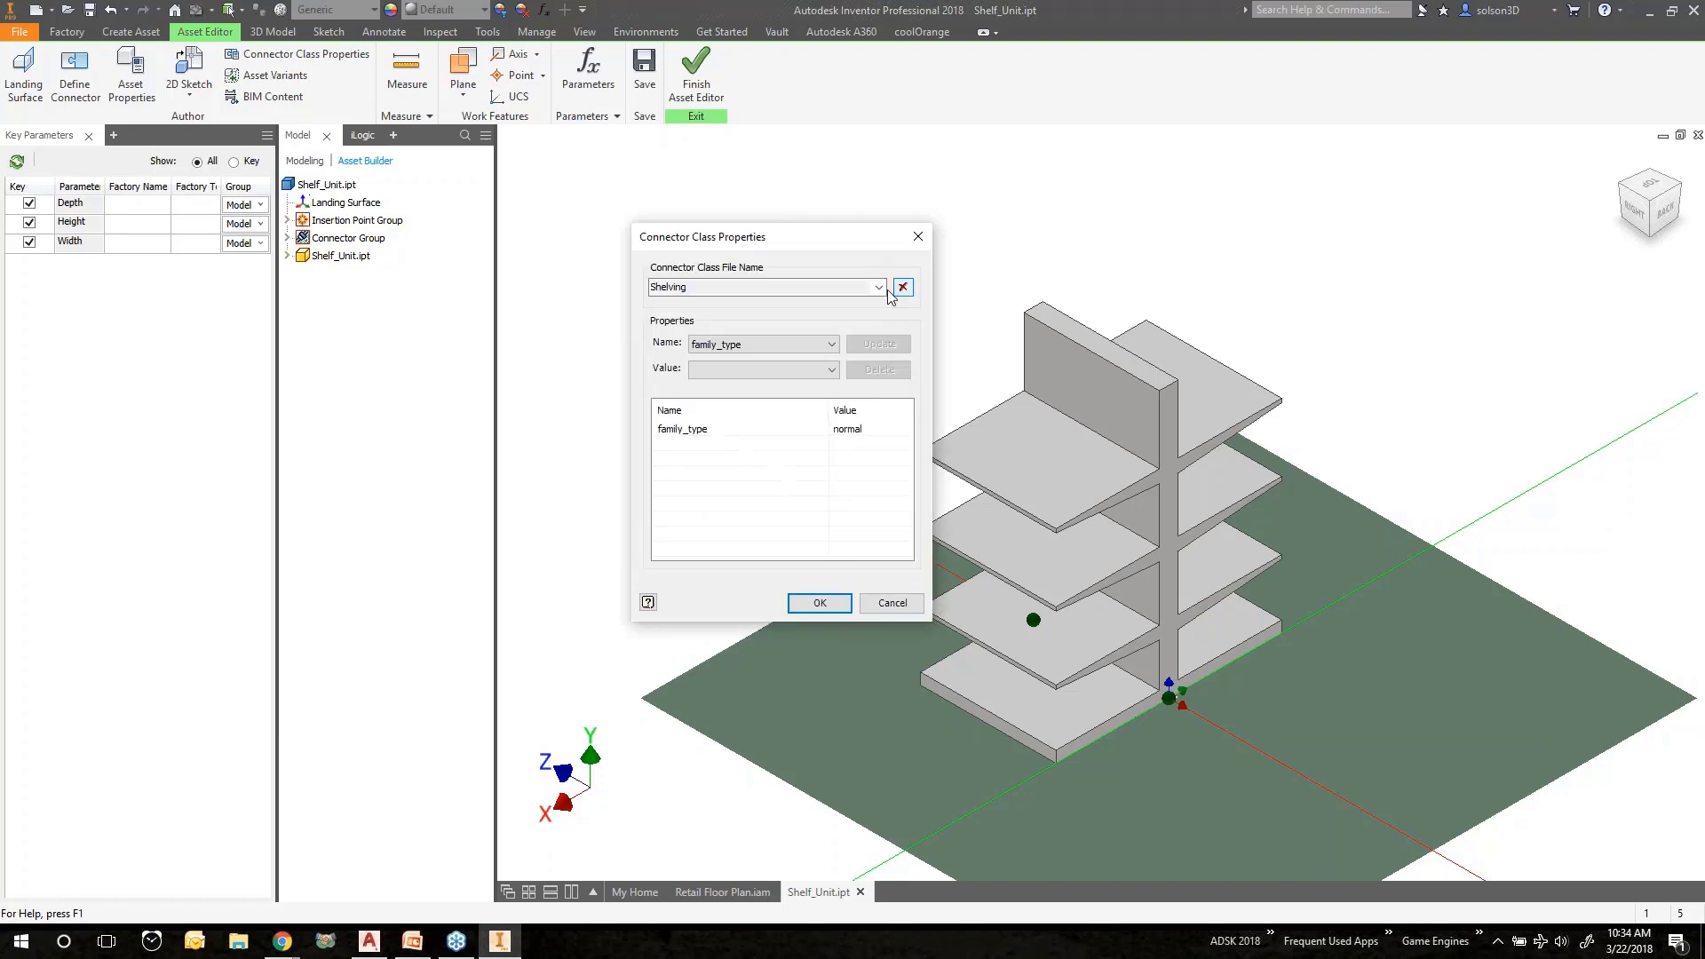
{"action": "left_click", "coordinate": [879, 287]}
{"action": "scroll", "coordinate": [815, 424], "scroll_direction": "down", "scroll_amount": 2}
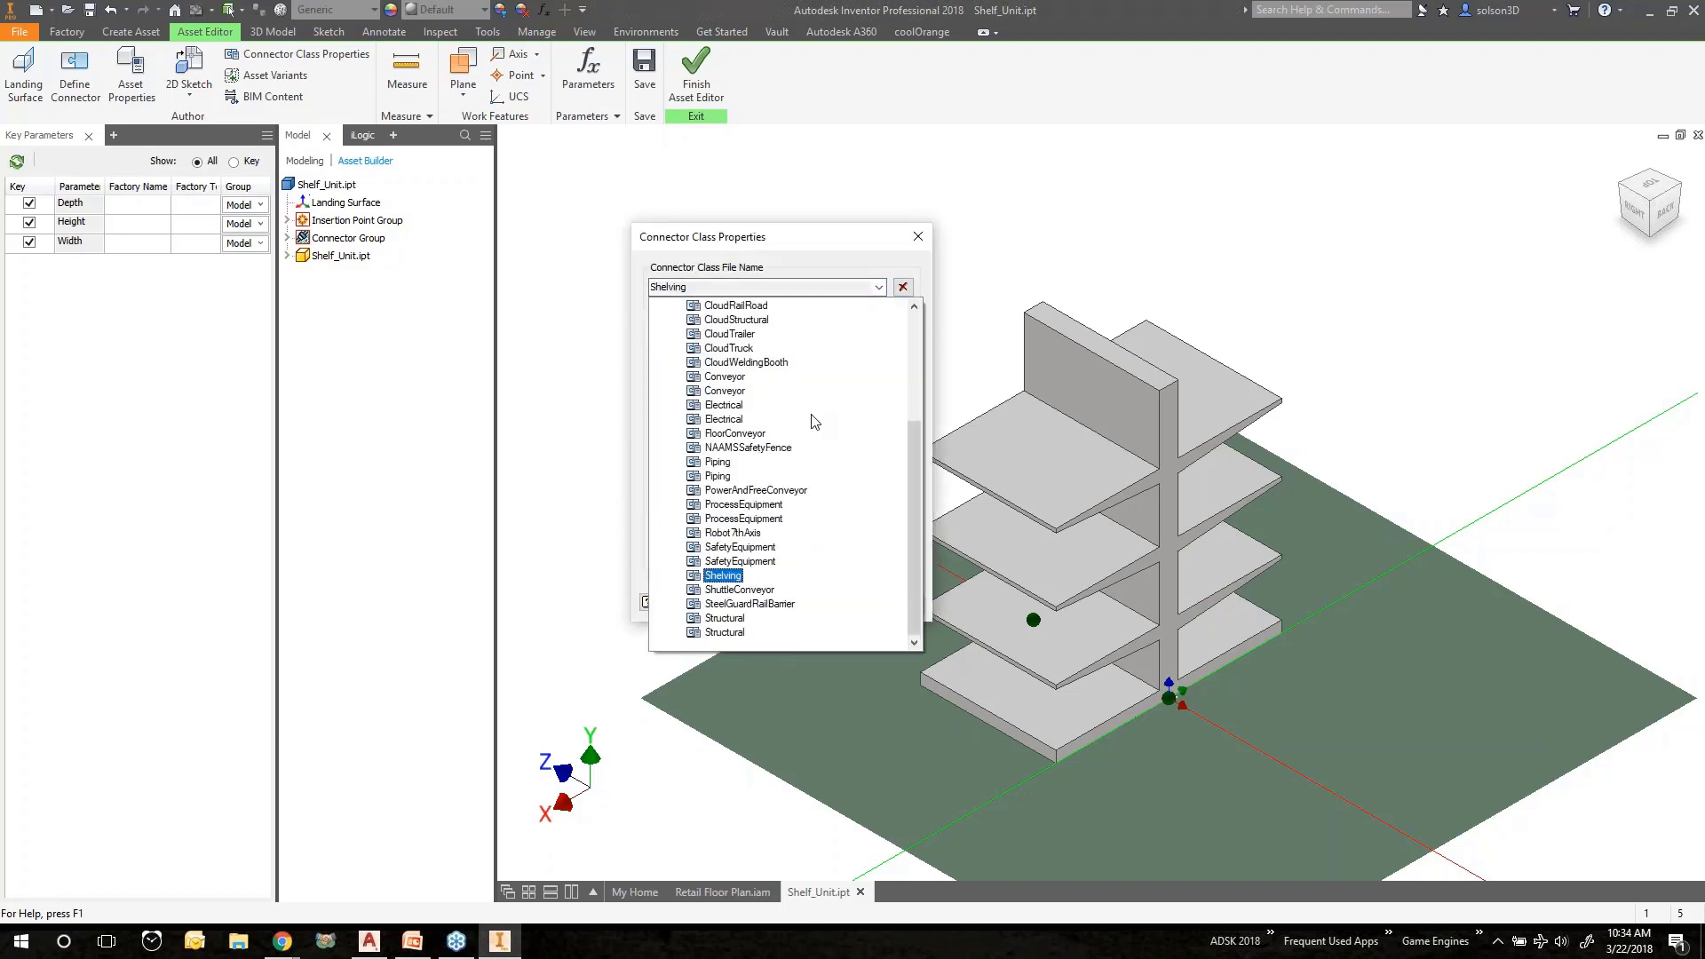
{"action": "scroll", "coordinate": [793, 498], "scroll_direction": "up", "scroll_amount": 4}
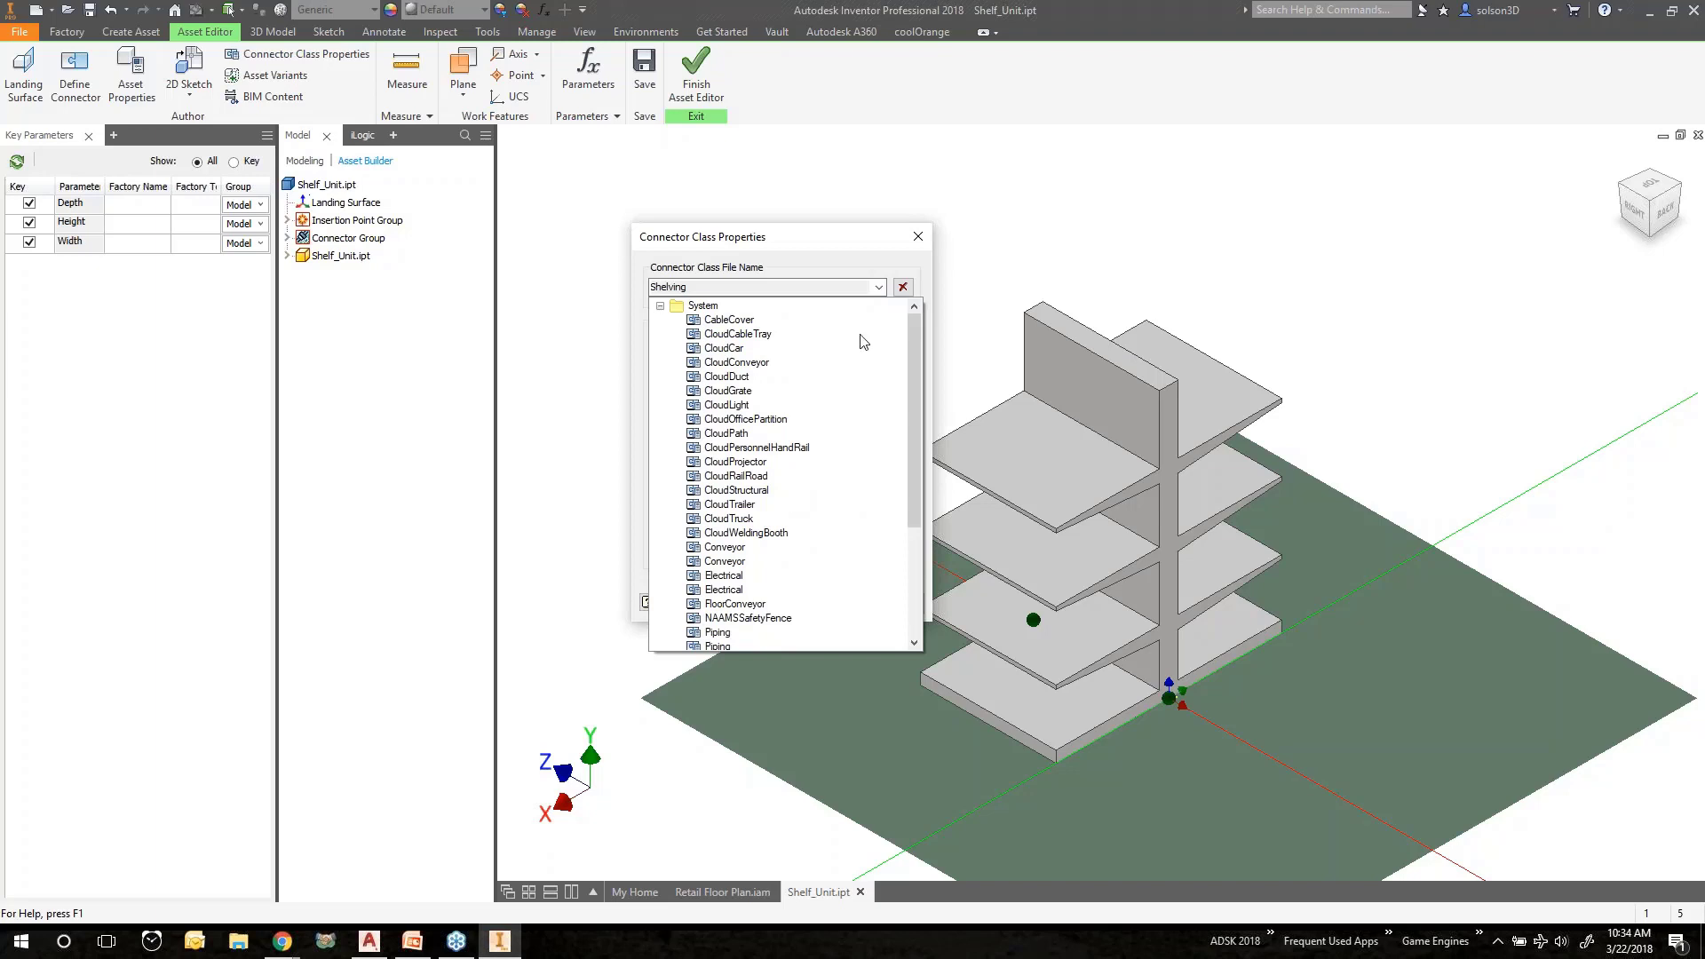
{"action": "left_click", "coordinate": [917, 238]}
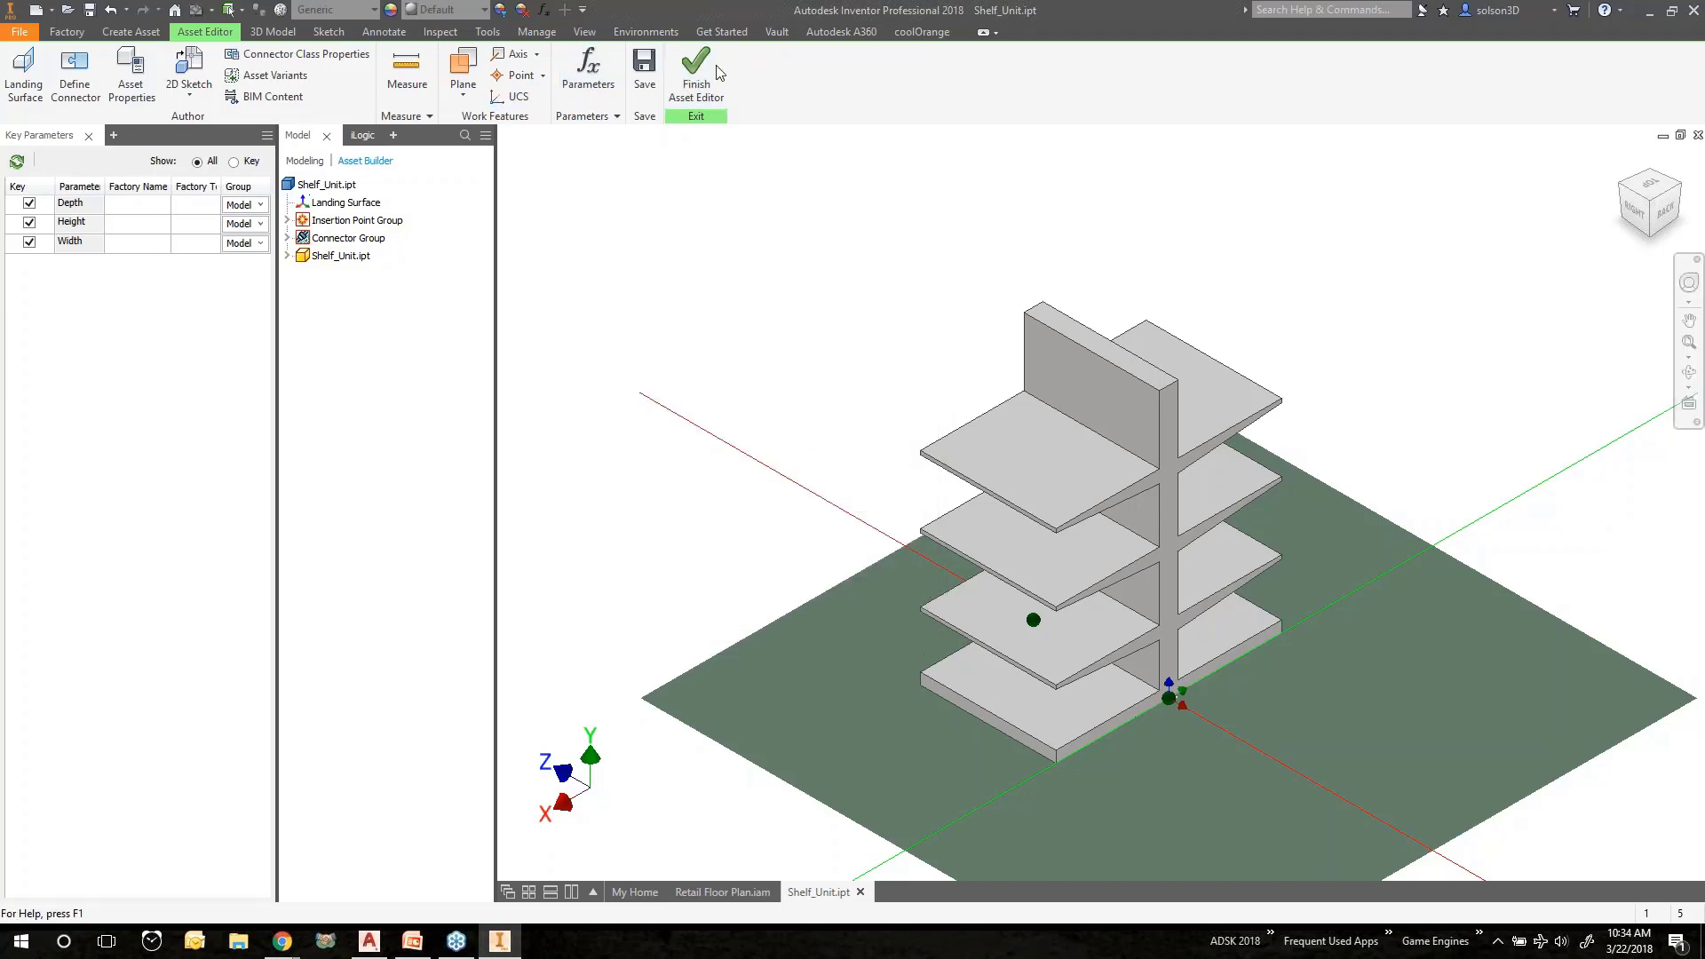
Finish the Asset Editor, save the asset with its Navisworks model and 2D asset, and close the Shelf_Unit part.
{"action": "left_click", "coordinate": [686, 82]}
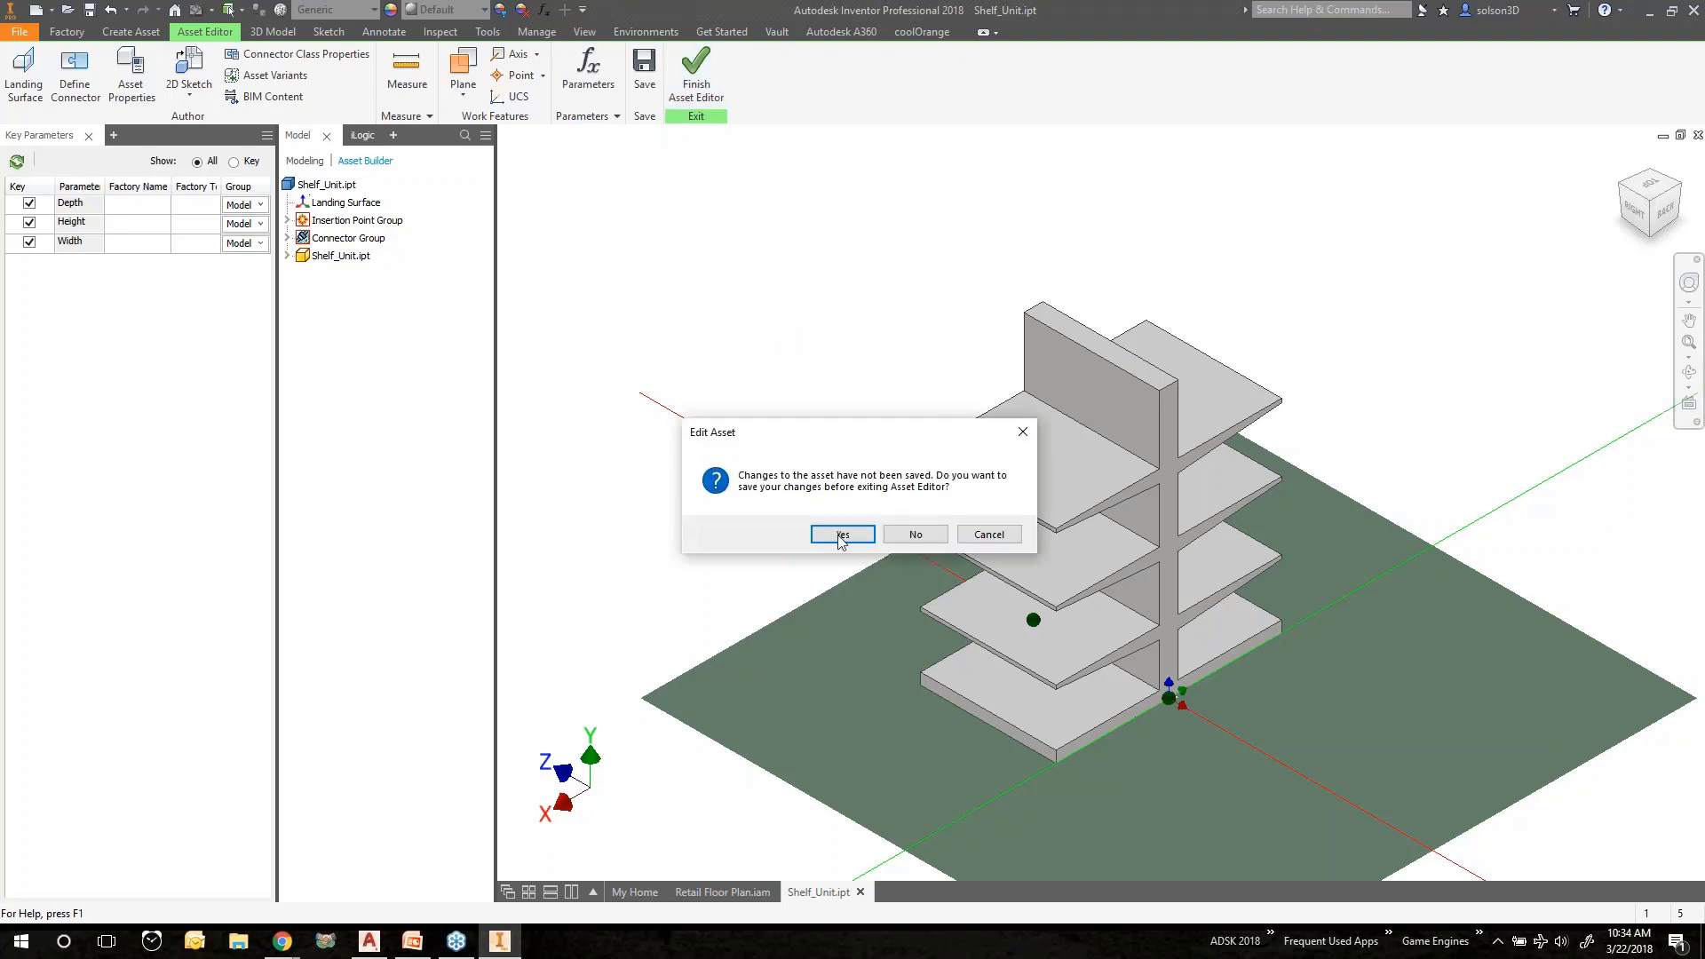
{"action": "left_click", "coordinate": [839, 534]}
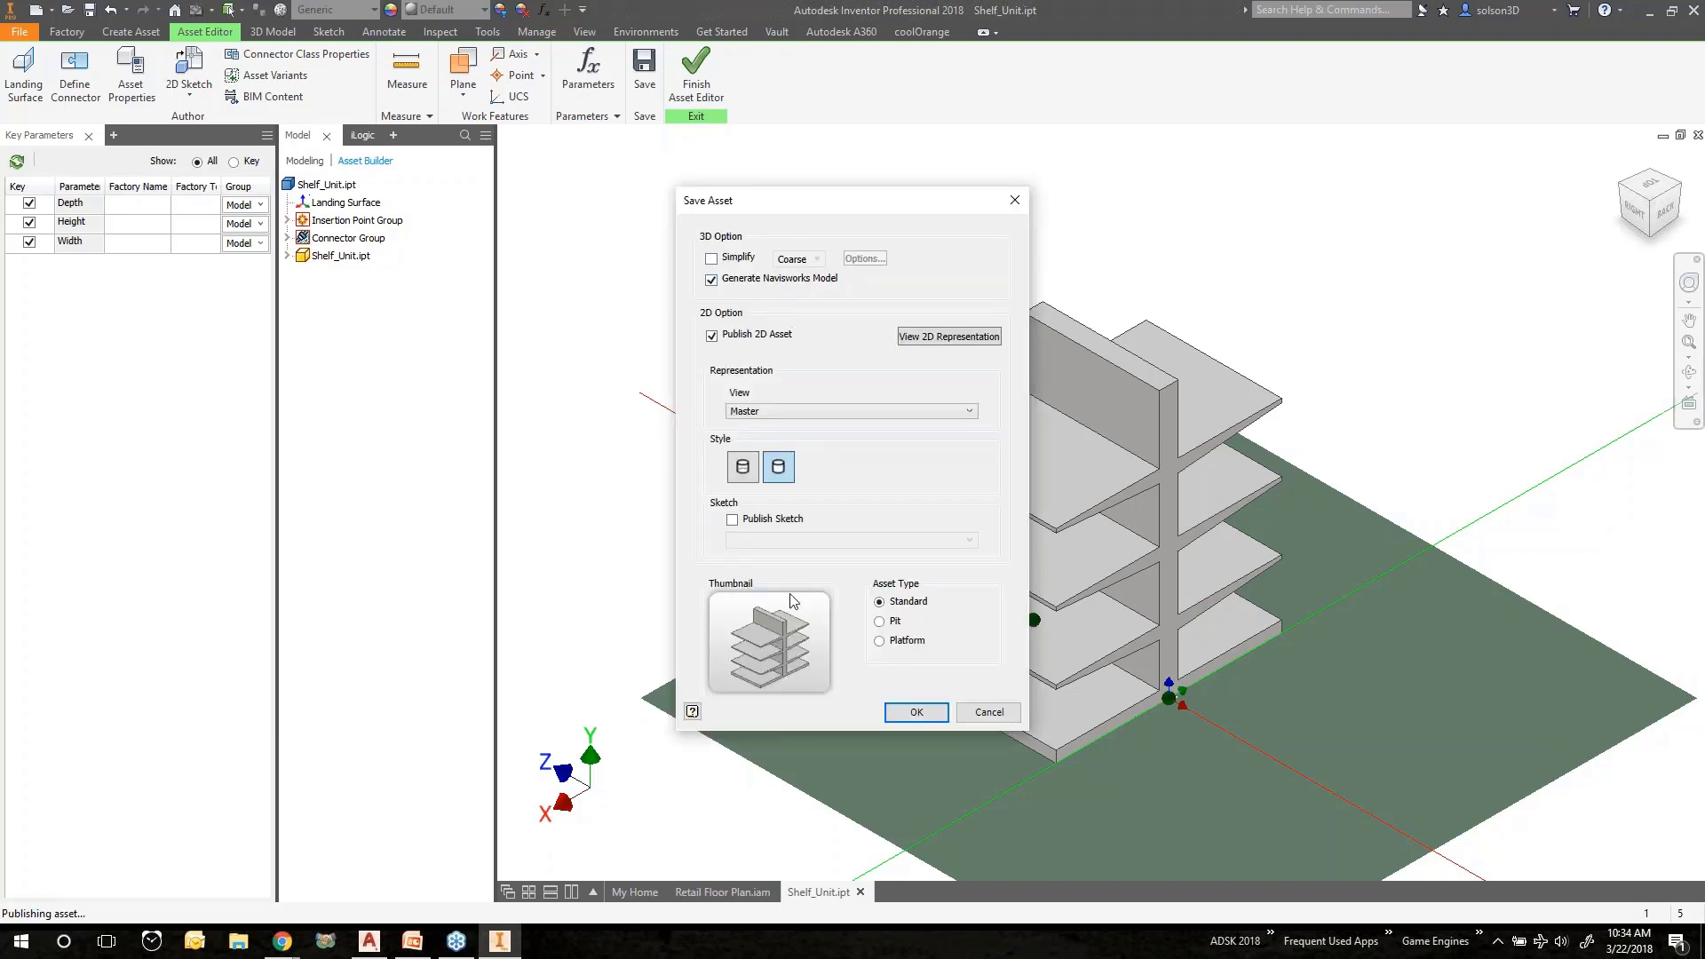
{"action": "left_click", "coordinate": [902, 717]}
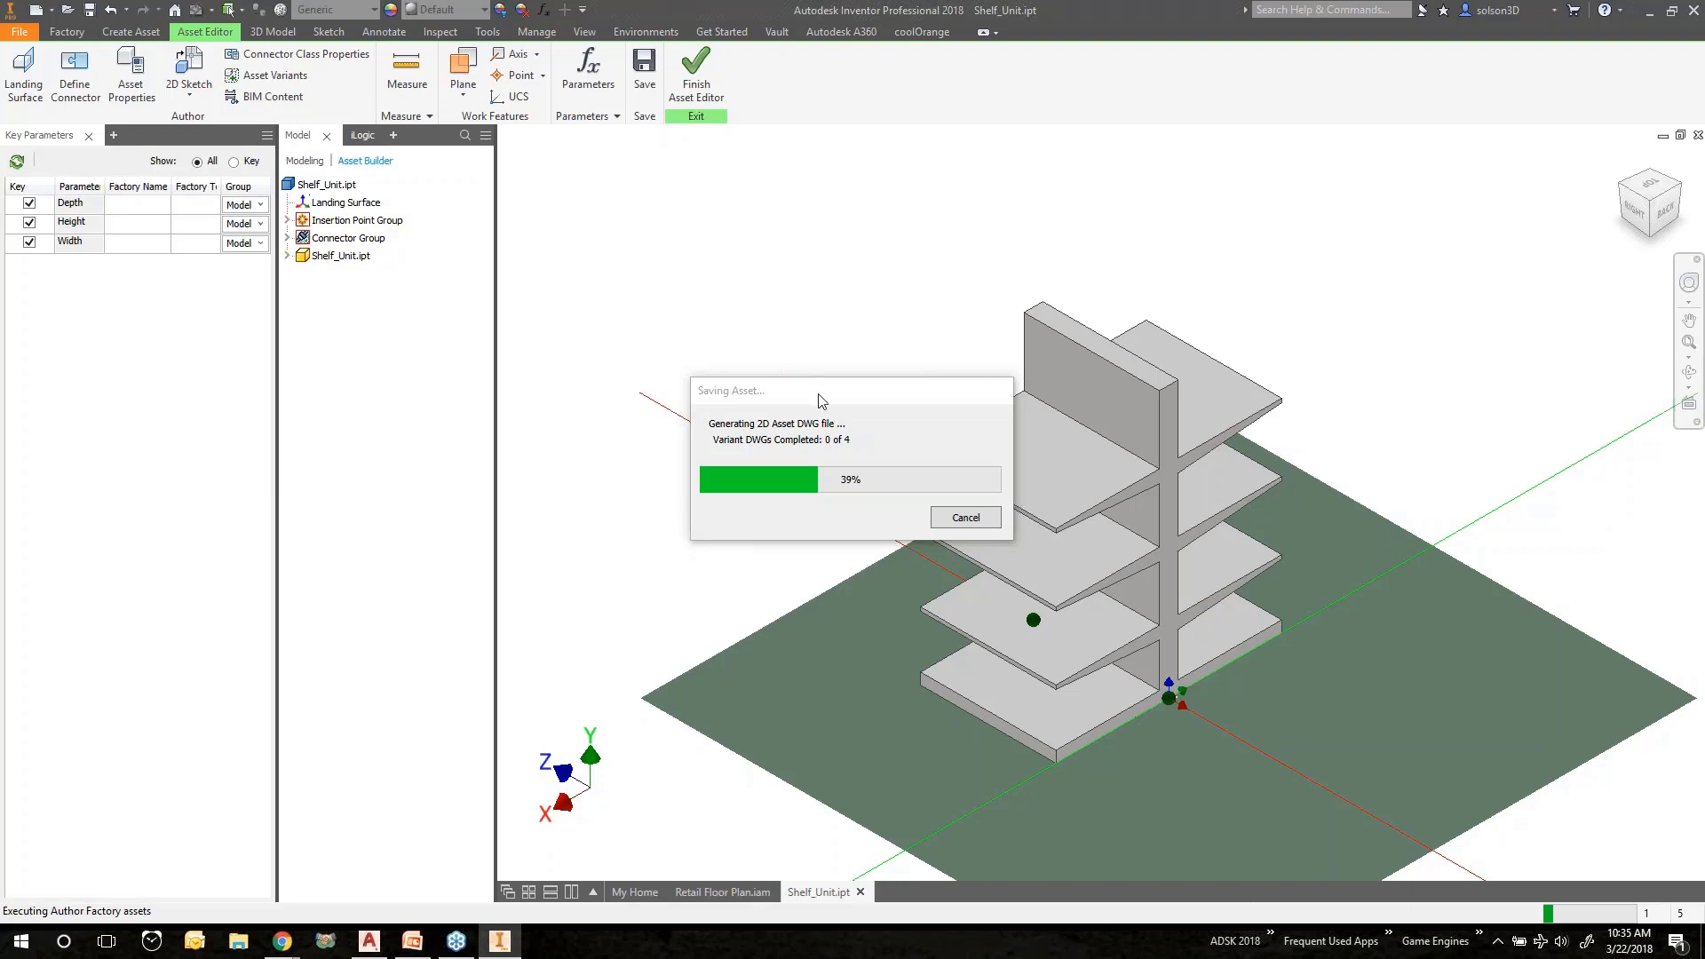
{"action": "left_click_drag", "start_coordinate": [819, 396], "coordinate": [807, 363]}
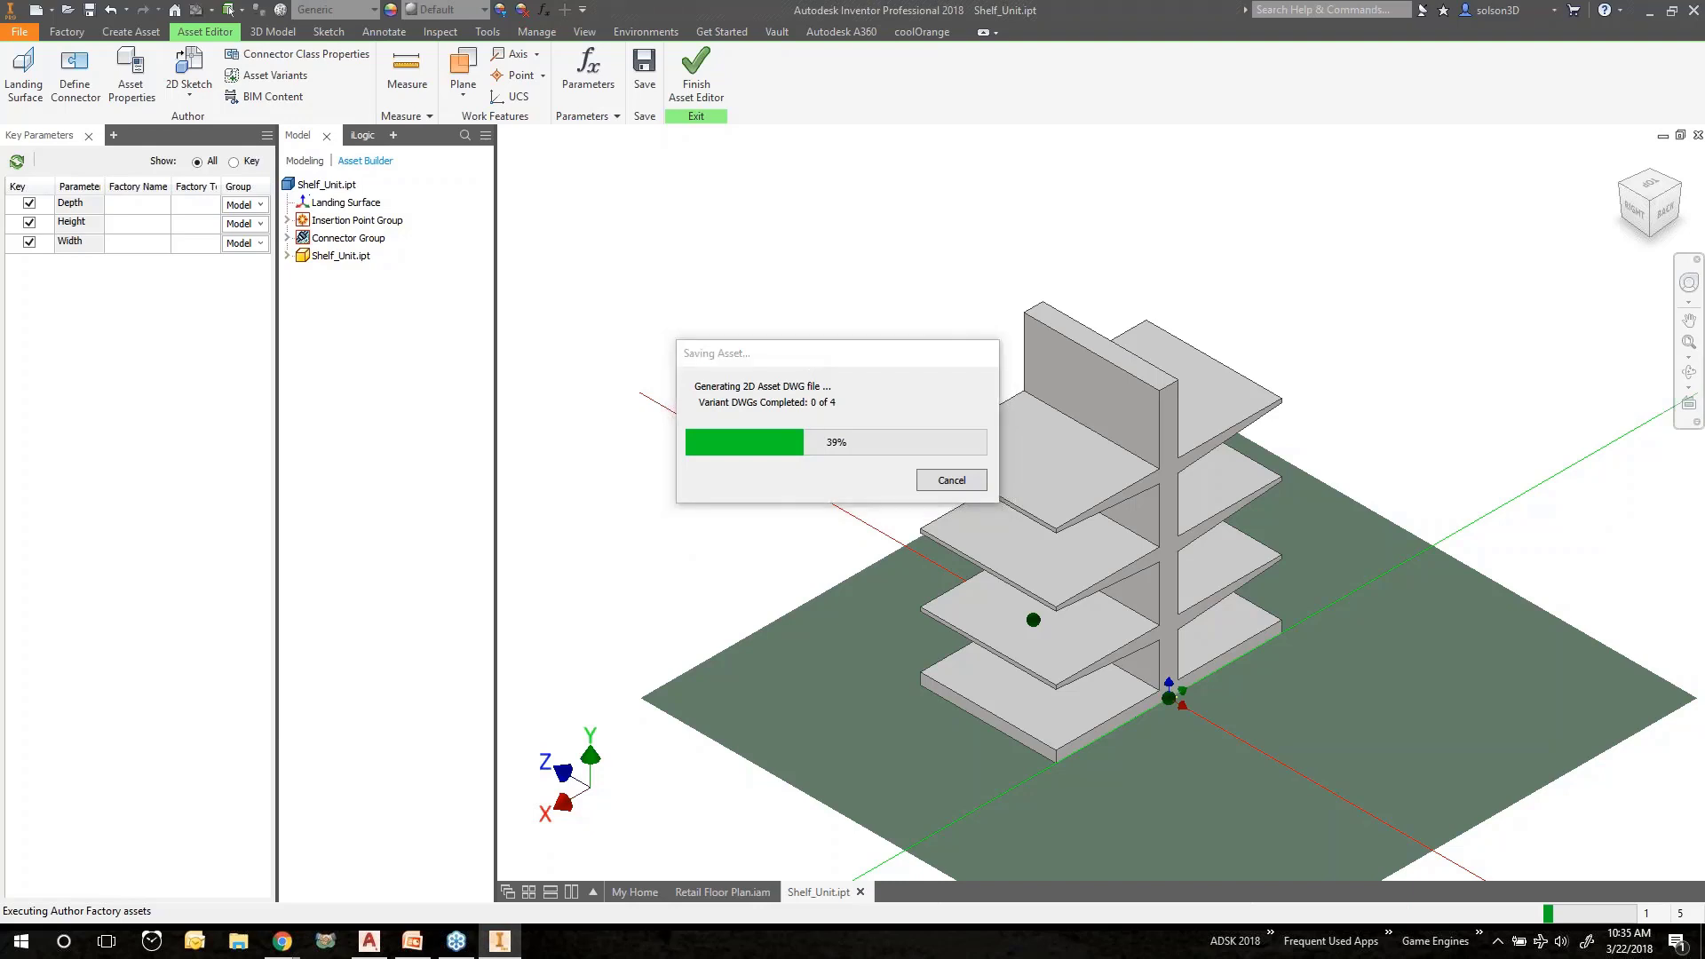
{"action": "left_click_drag", "start_coordinate": [809, 355], "coordinate": [778, 303]}
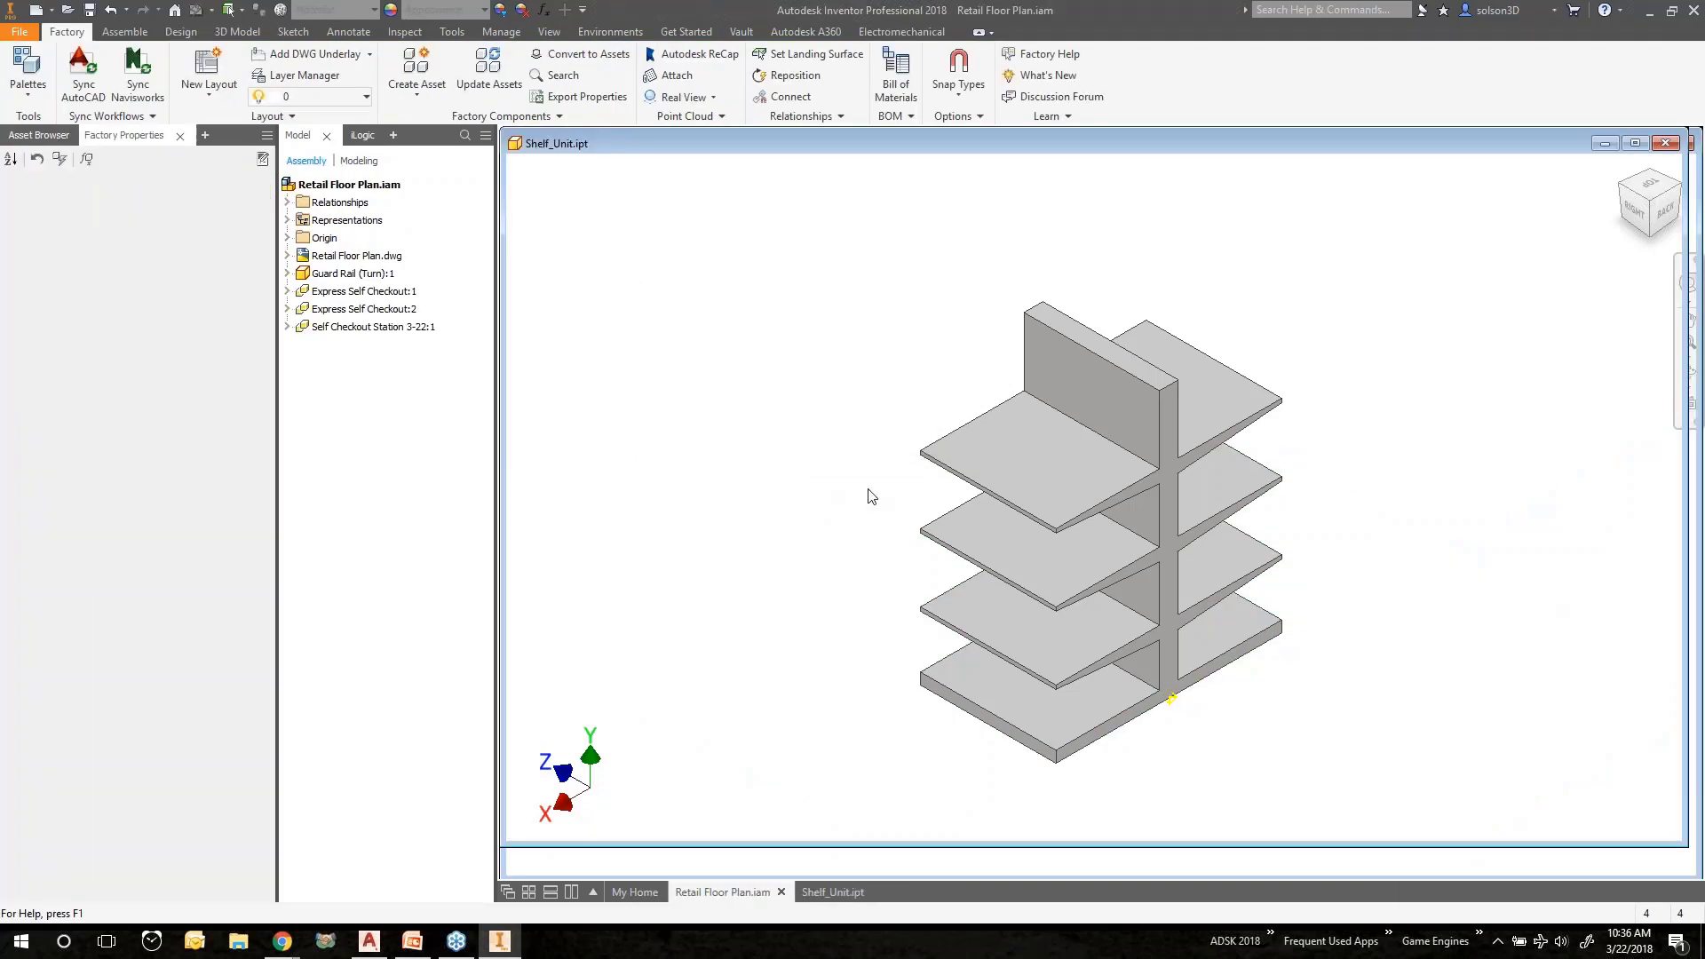
{"action": "left_click", "coordinate": [1665, 144]}
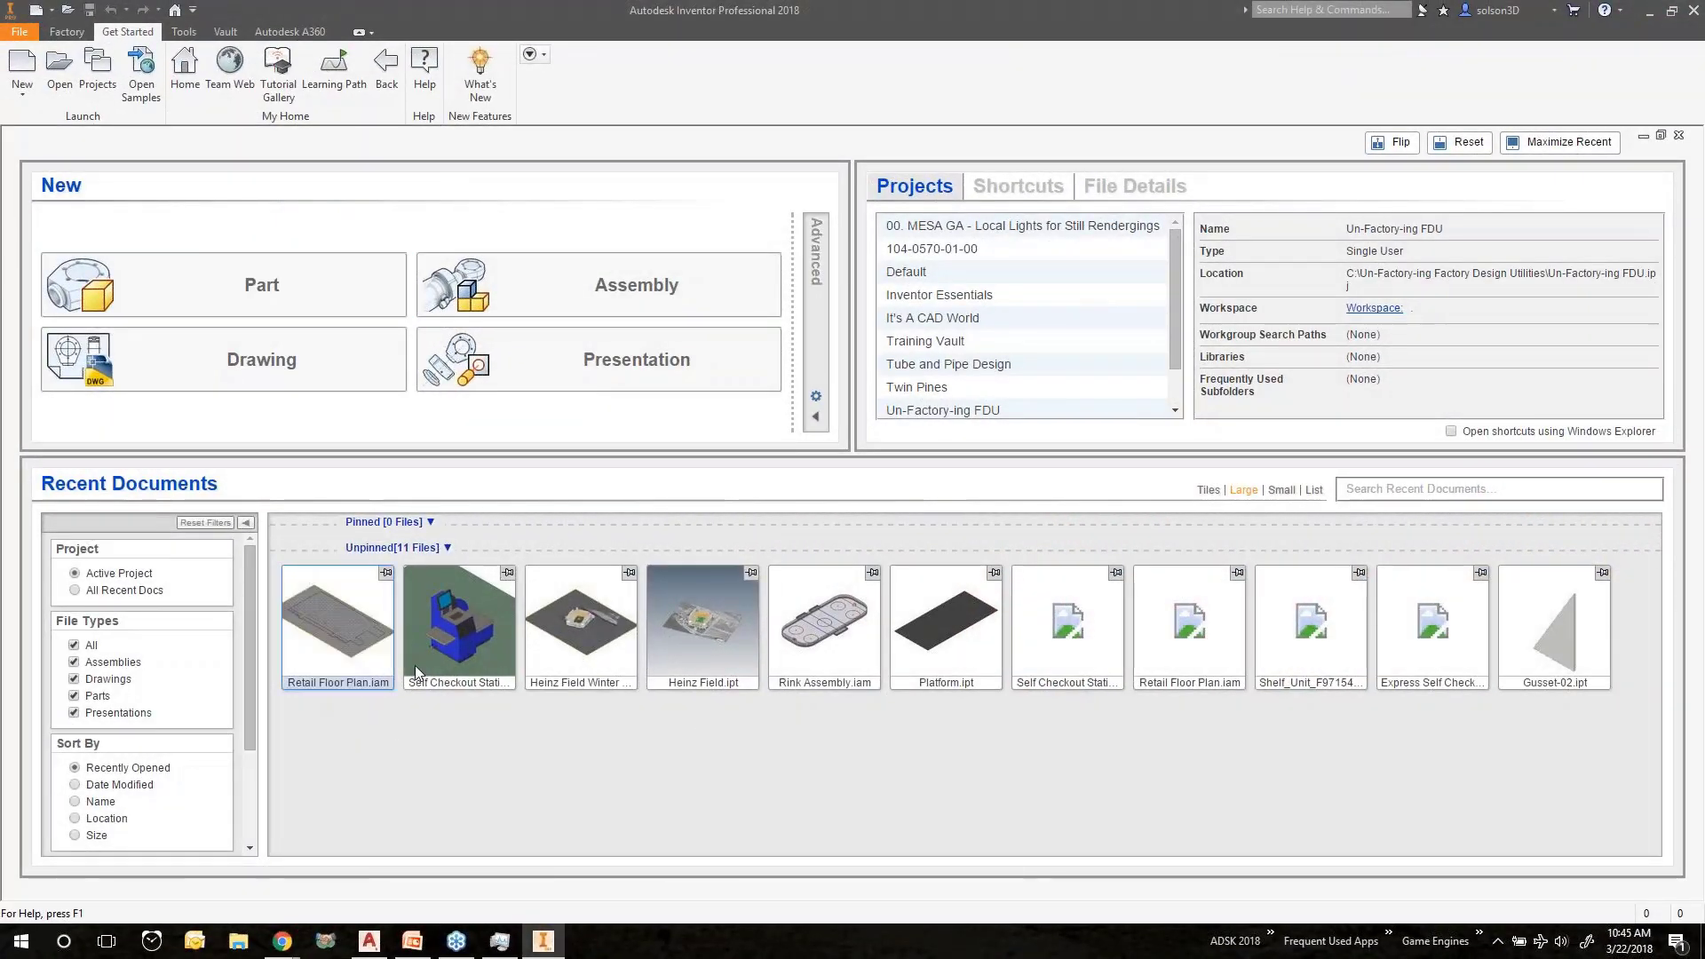
Open the recent assembly Retail Floor Plan.iam and orient the floor plan to the top view.
{"action": "double_click", "coordinate": [348, 628]}
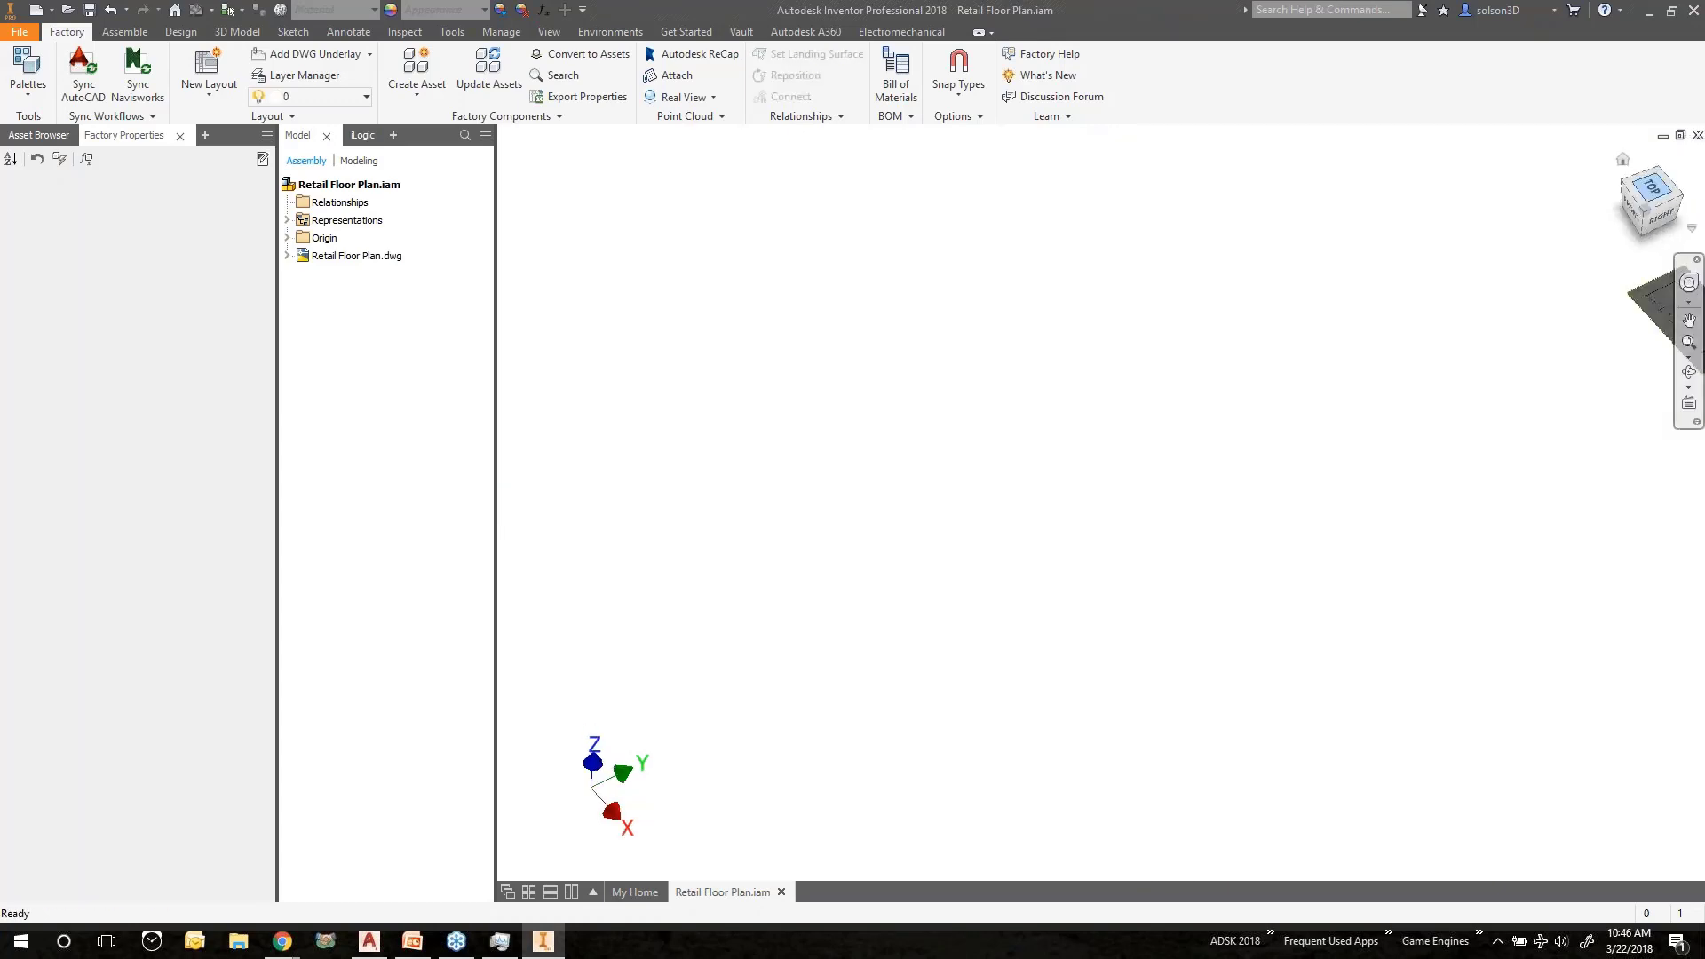
{"action": "left_click", "coordinate": [1651, 187]}
{"action": "left_click", "coordinate": [1677, 163]}
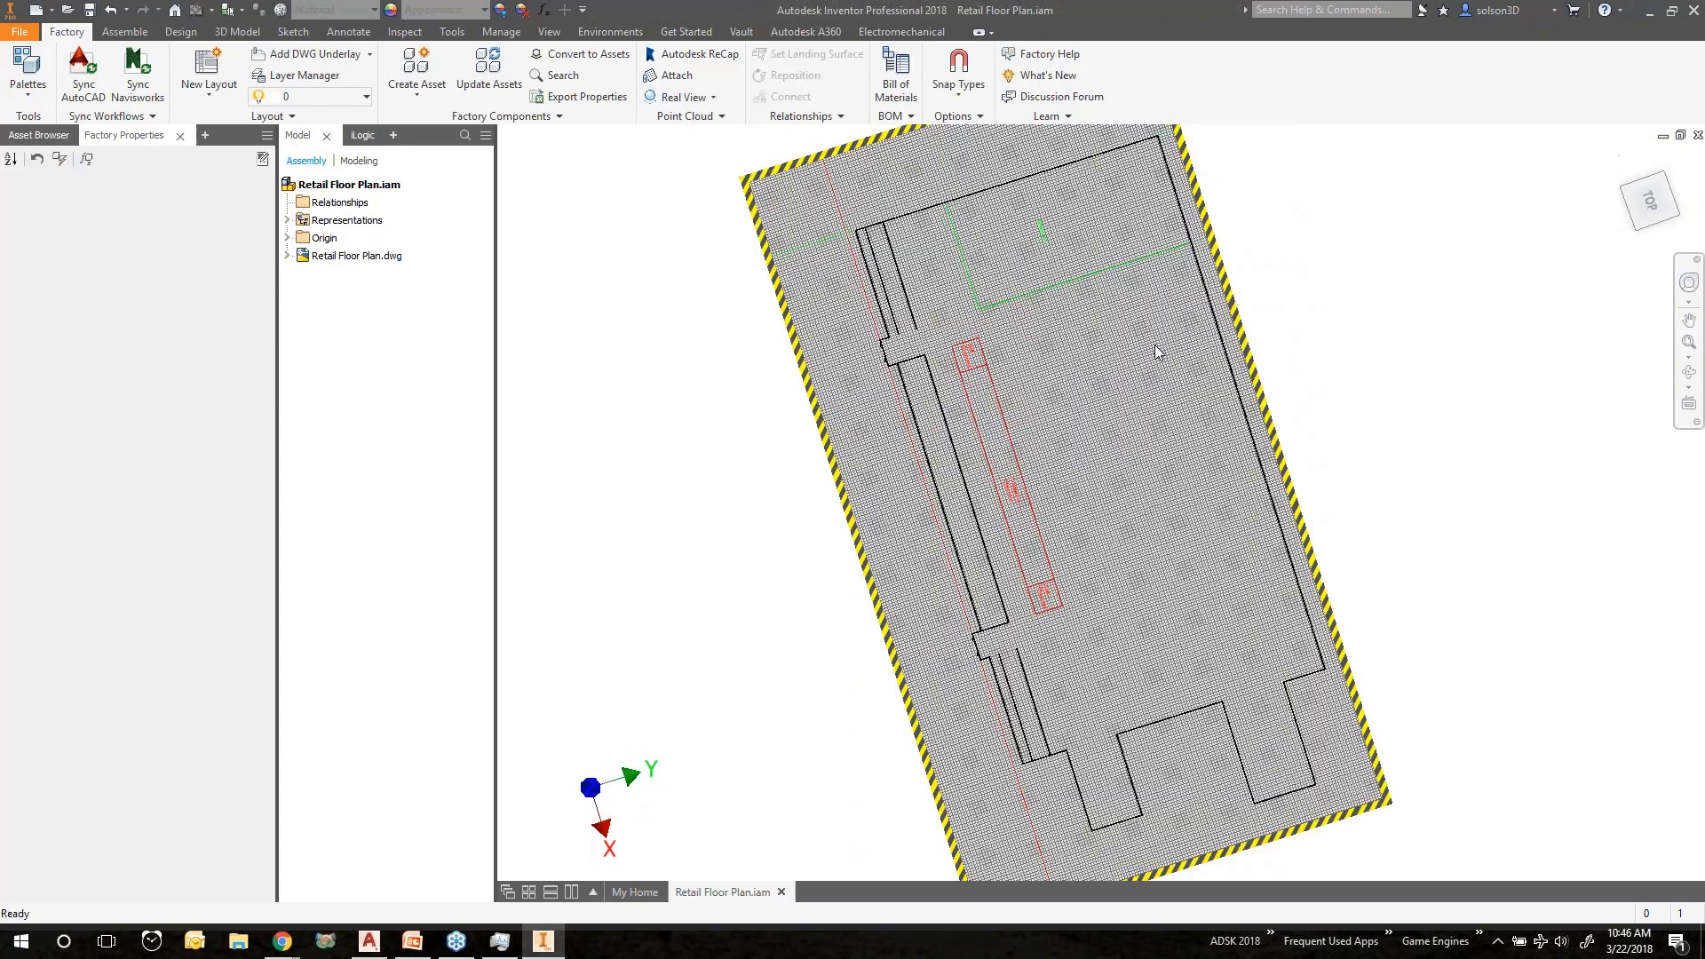
{"action": "scroll", "coordinate": [876, 565], "scroll_direction": "up", "scroll_amount": 6}
{"action": "scroll", "coordinate": [876, 562], "scroll_direction": "down", "scroll_amount": 8}
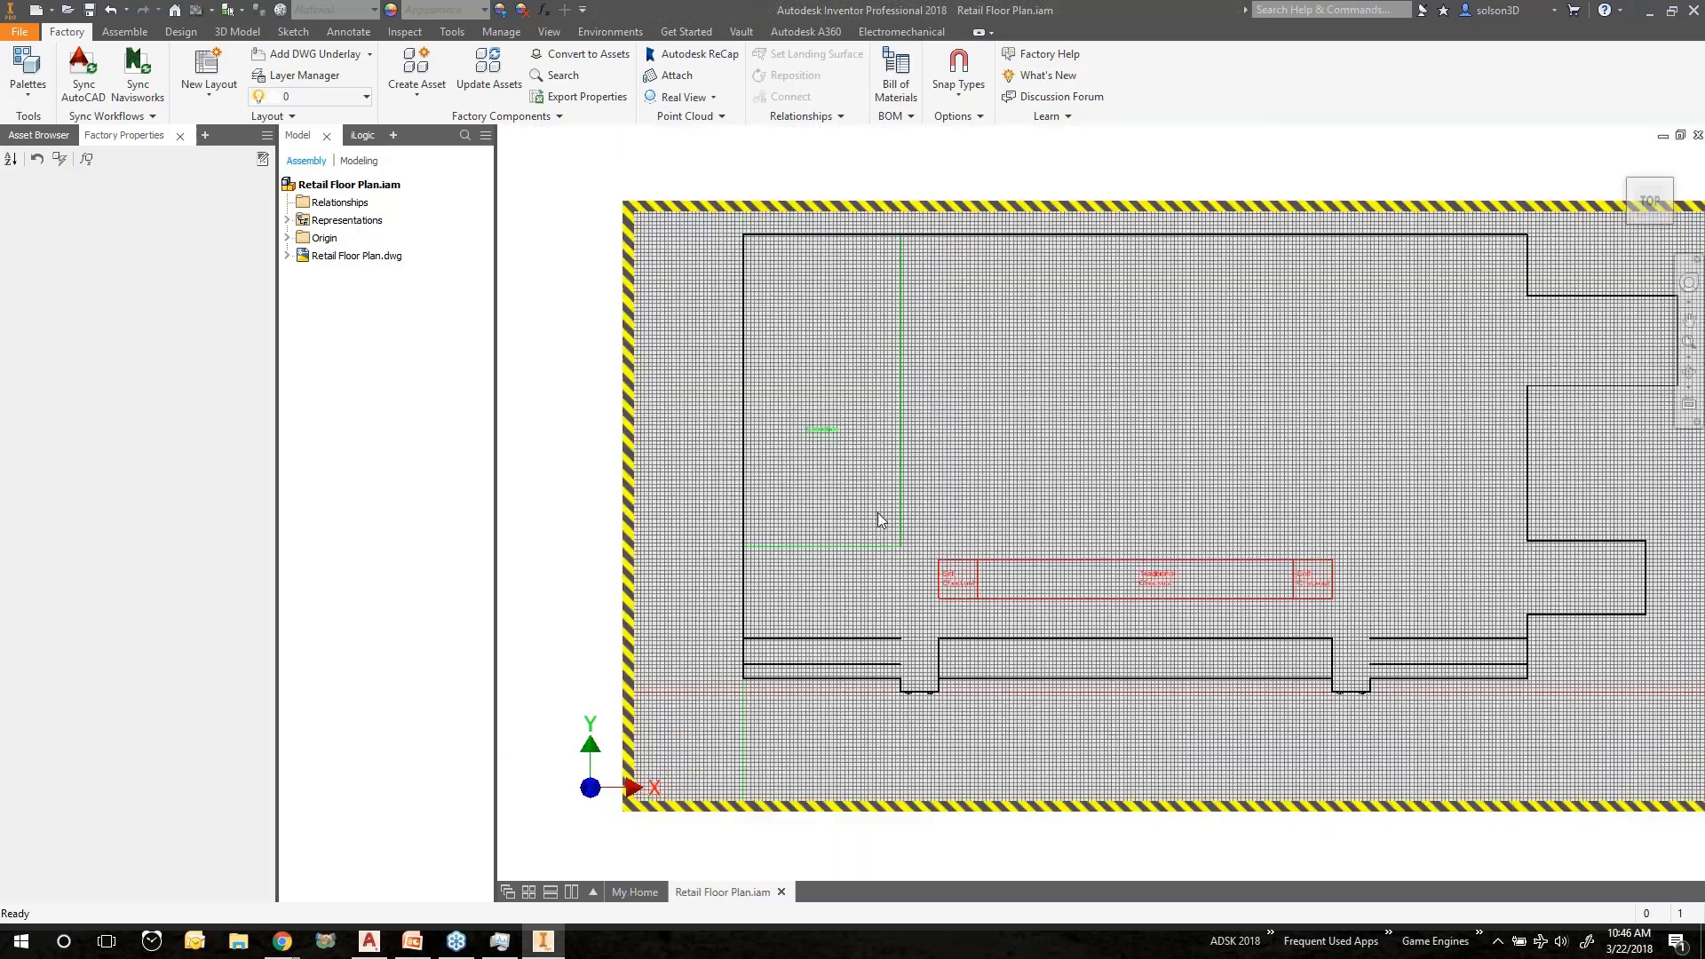
{"action": "scroll", "coordinate": [879, 508], "scroll_direction": "up", "scroll_amount": 6}
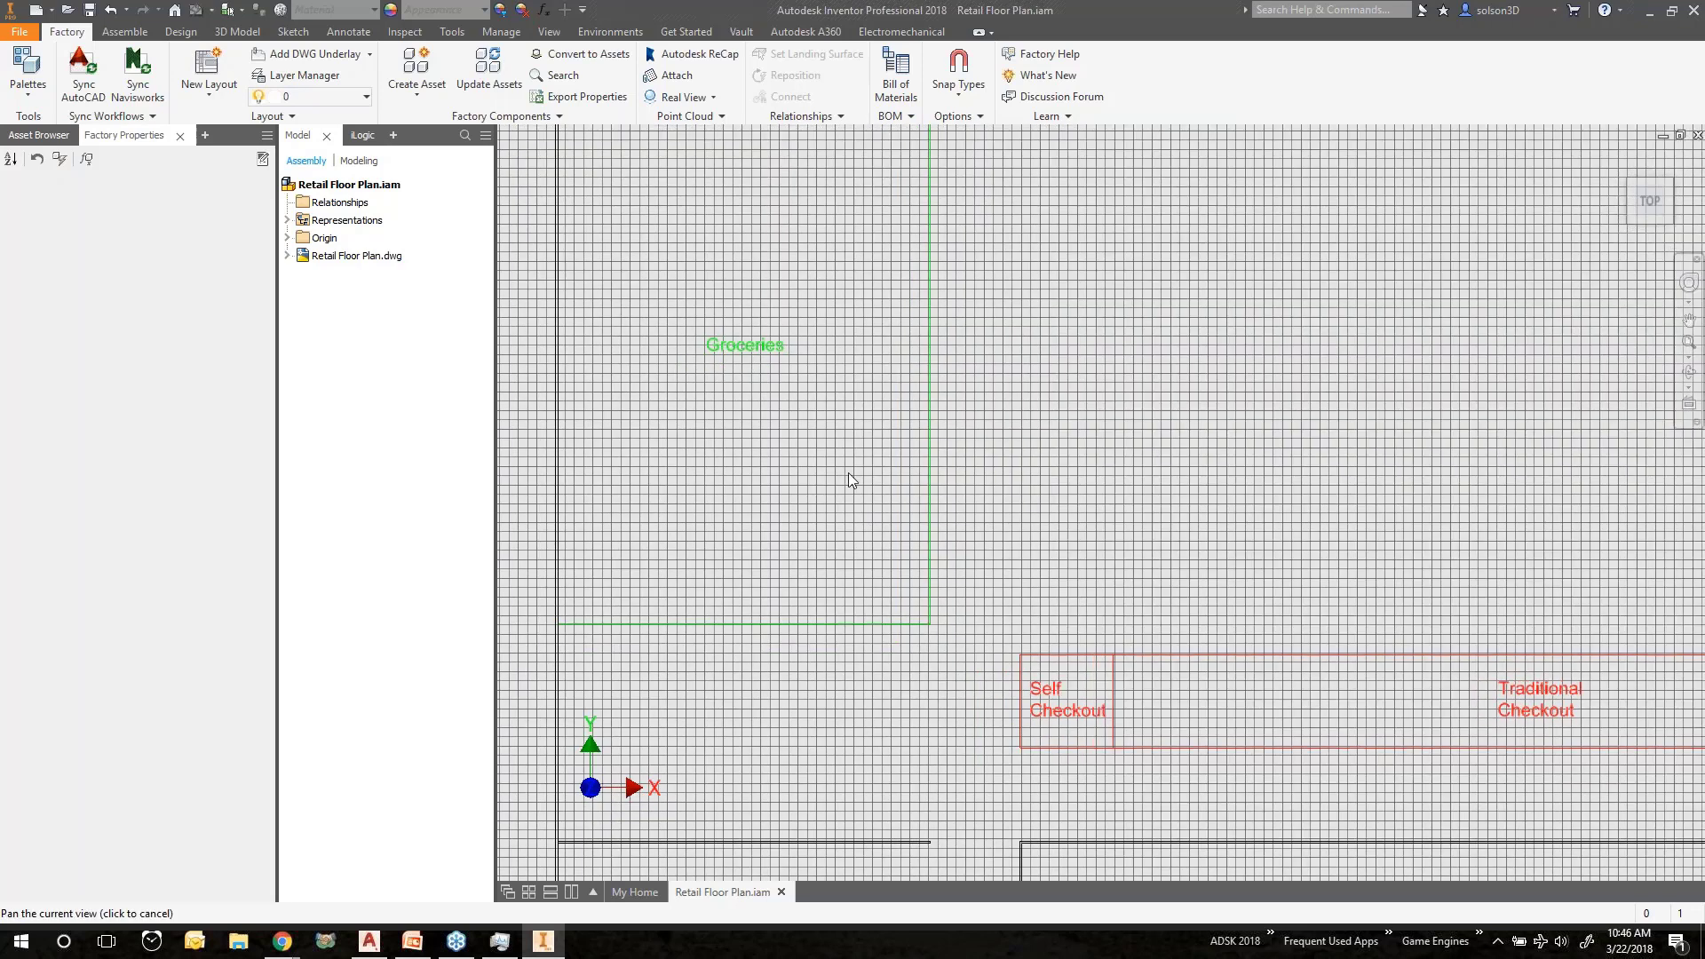
Place one Shelf_Unit from the Retail user assets inside the Groceries outline, near its corner closest to Self Checkout, keeping its default orientation.
{"action": "left_click", "coordinate": [40, 136]}
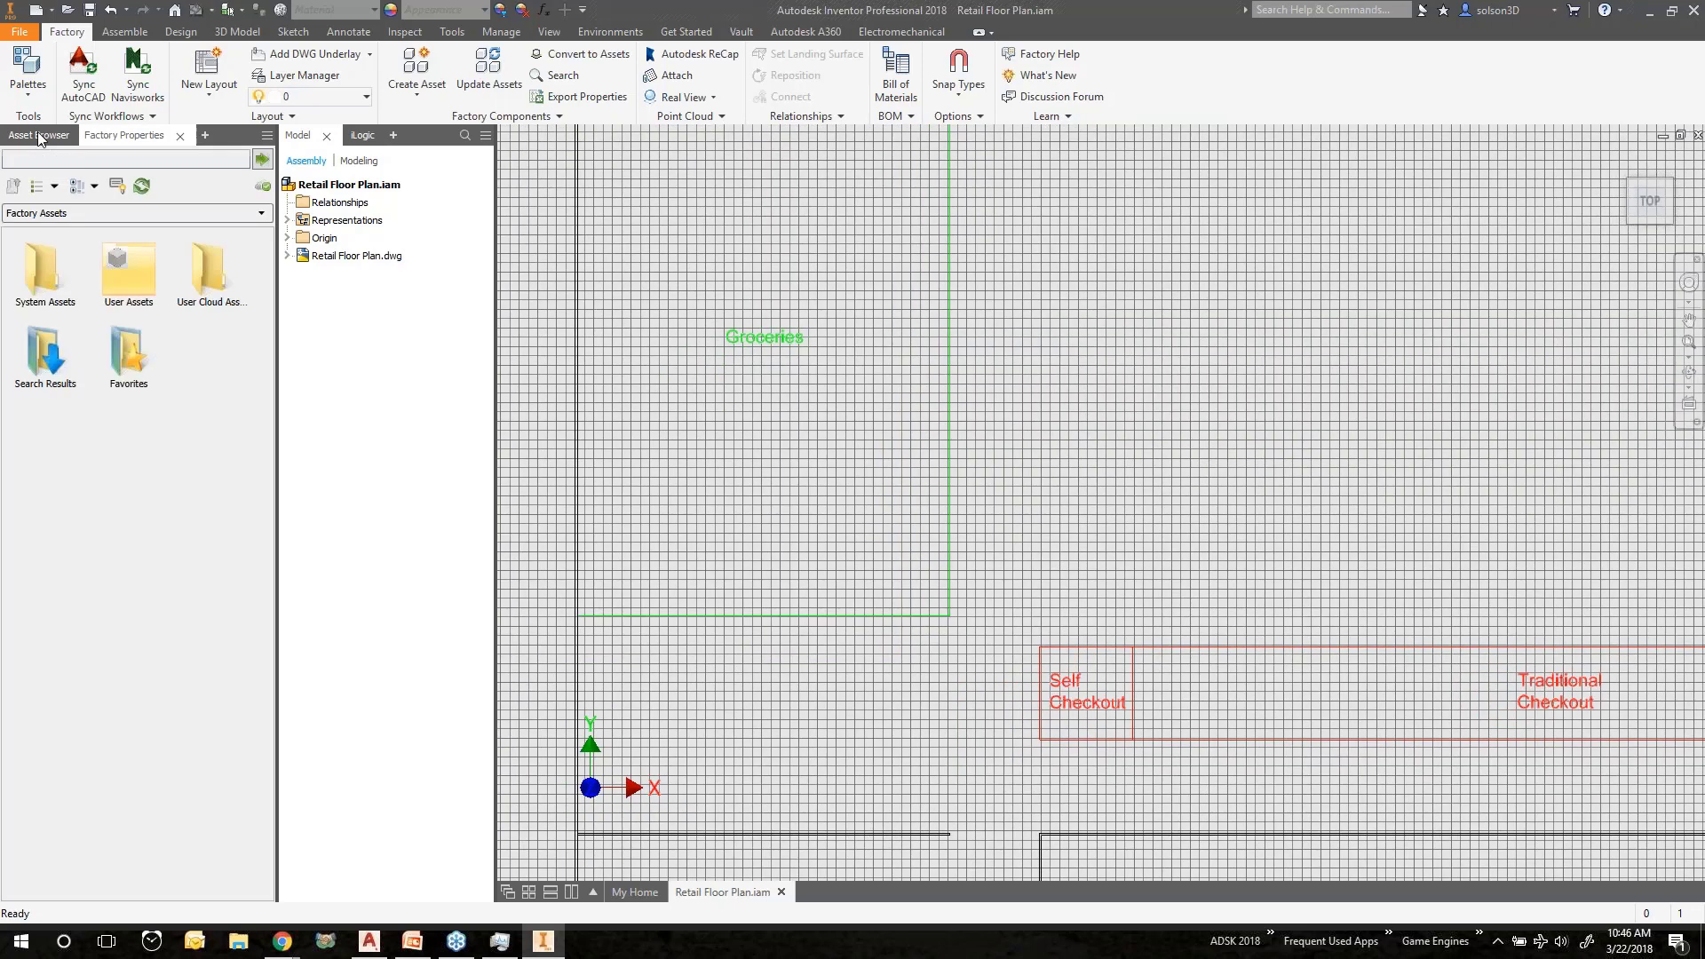
{"action": "double_click", "coordinate": [127, 269]}
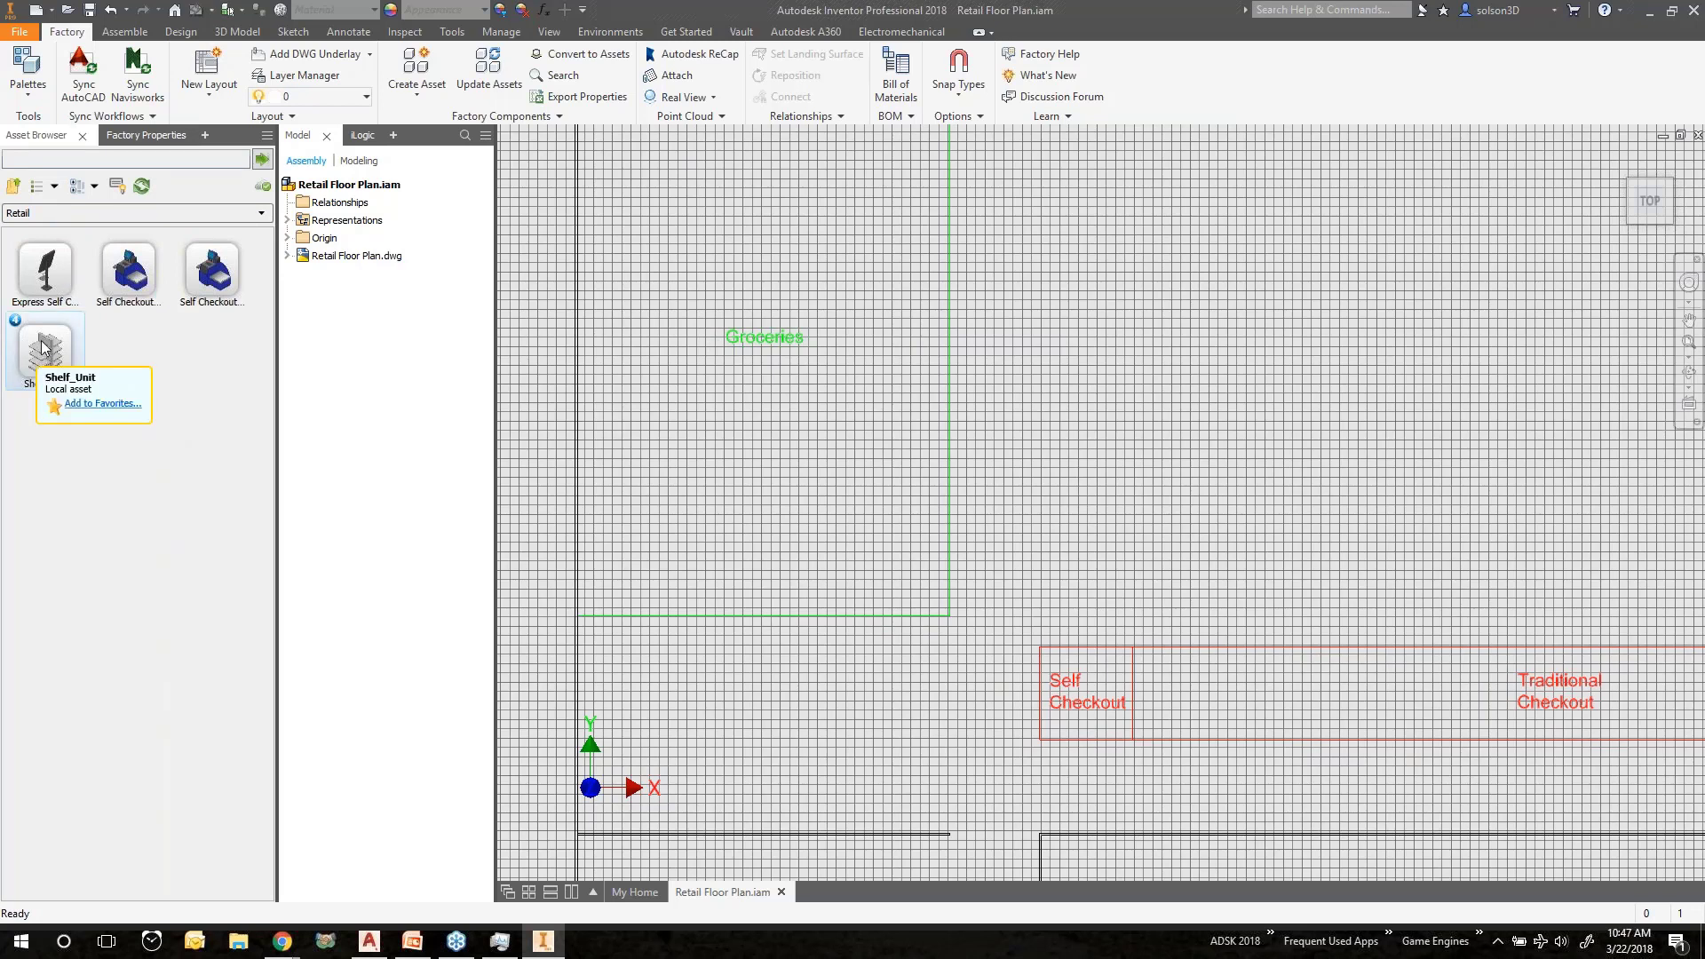
{"action": "mouse_move", "coordinate": [19, 327]}
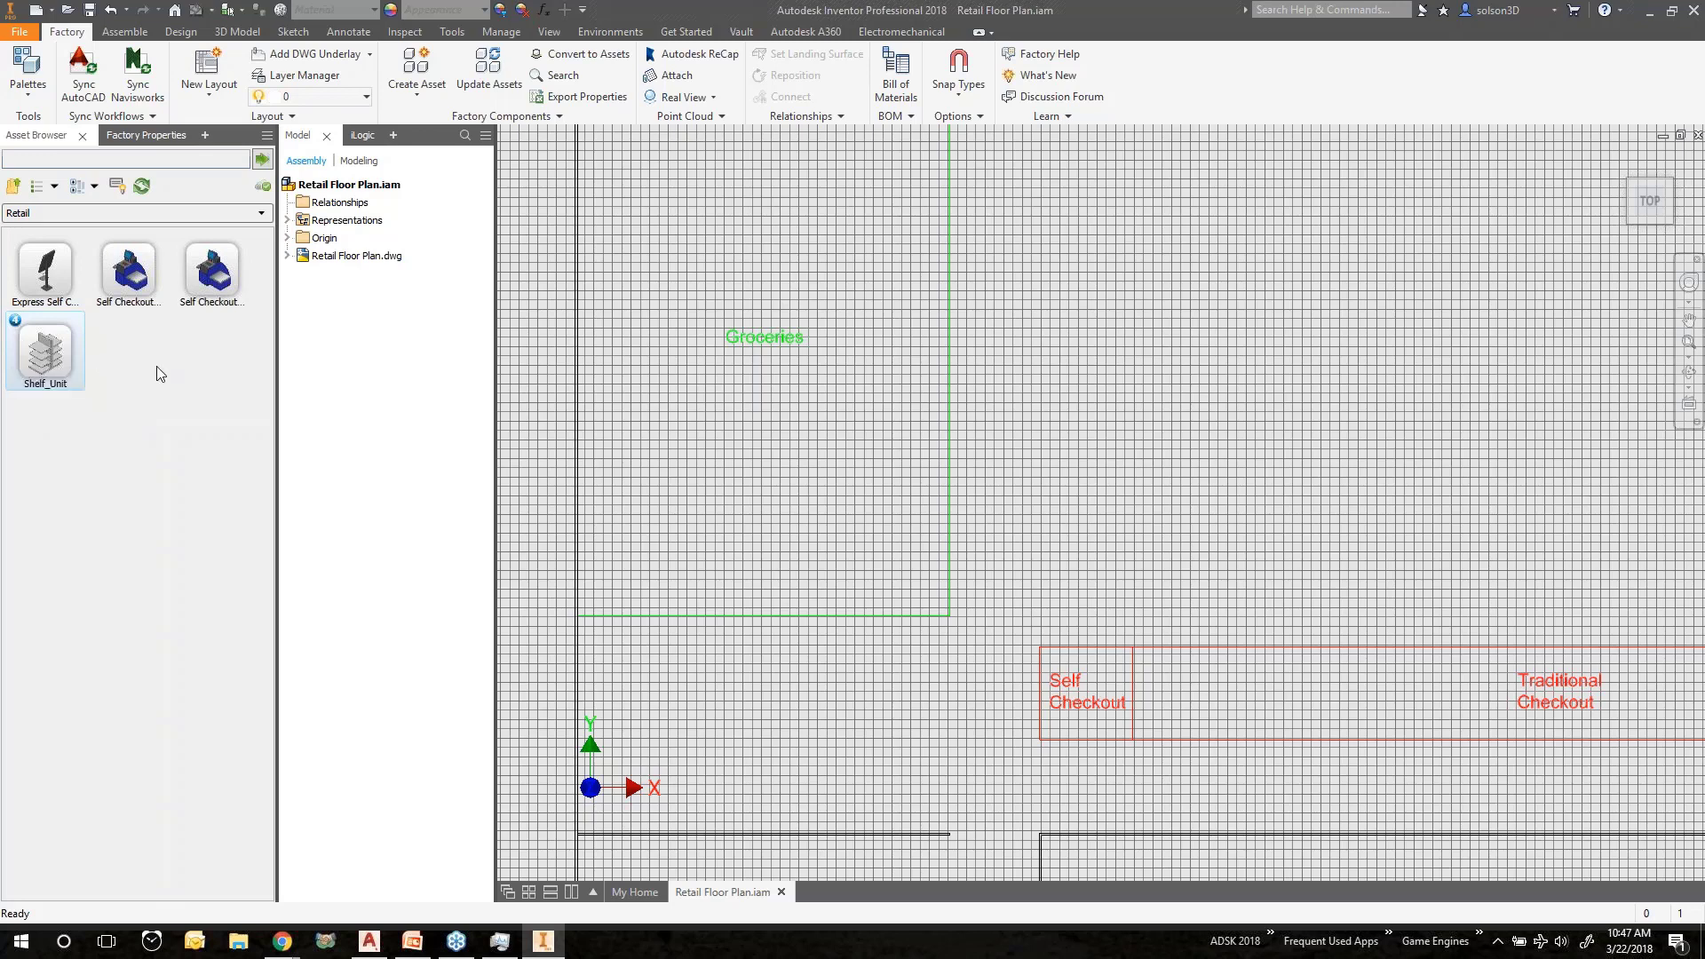
{"action": "left_click_drag", "start_coordinate": [156, 367], "coordinate": [887, 549]}
{"action": "scroll", "coordinate": [921, 541], "scroll_direction": "down", "scroll_amount": 6}
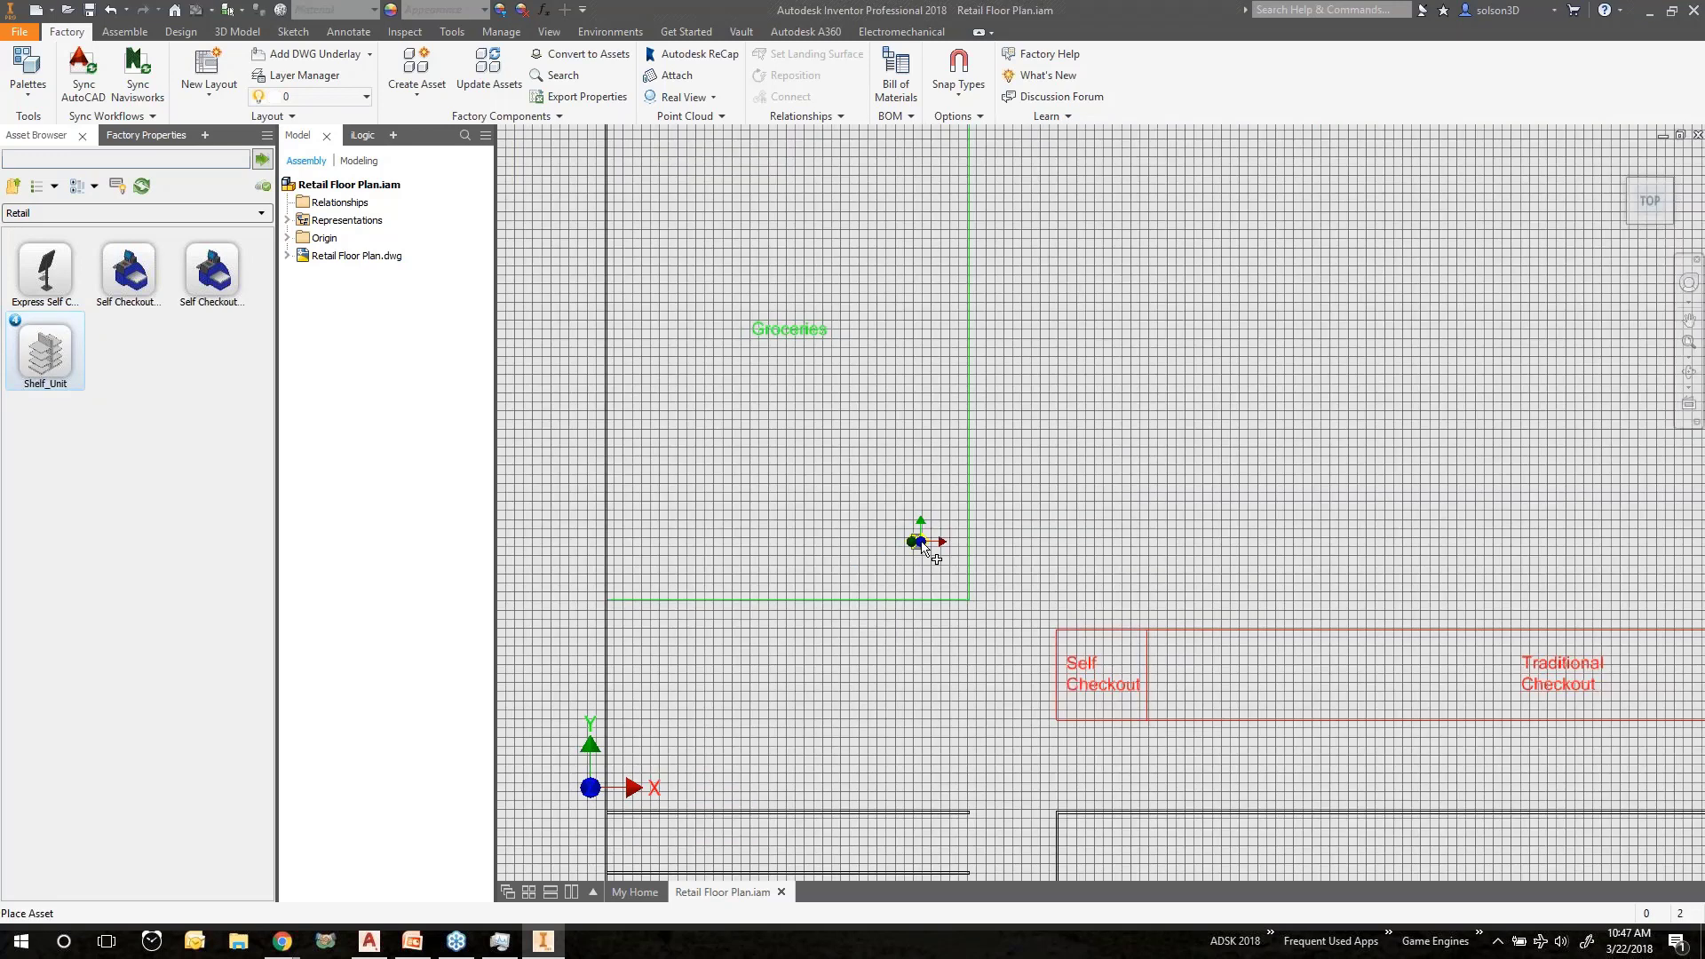
{"action": "scroll", "coordinate": [923, 546], "scroll_direction": "up", "scroll_amount": 5}
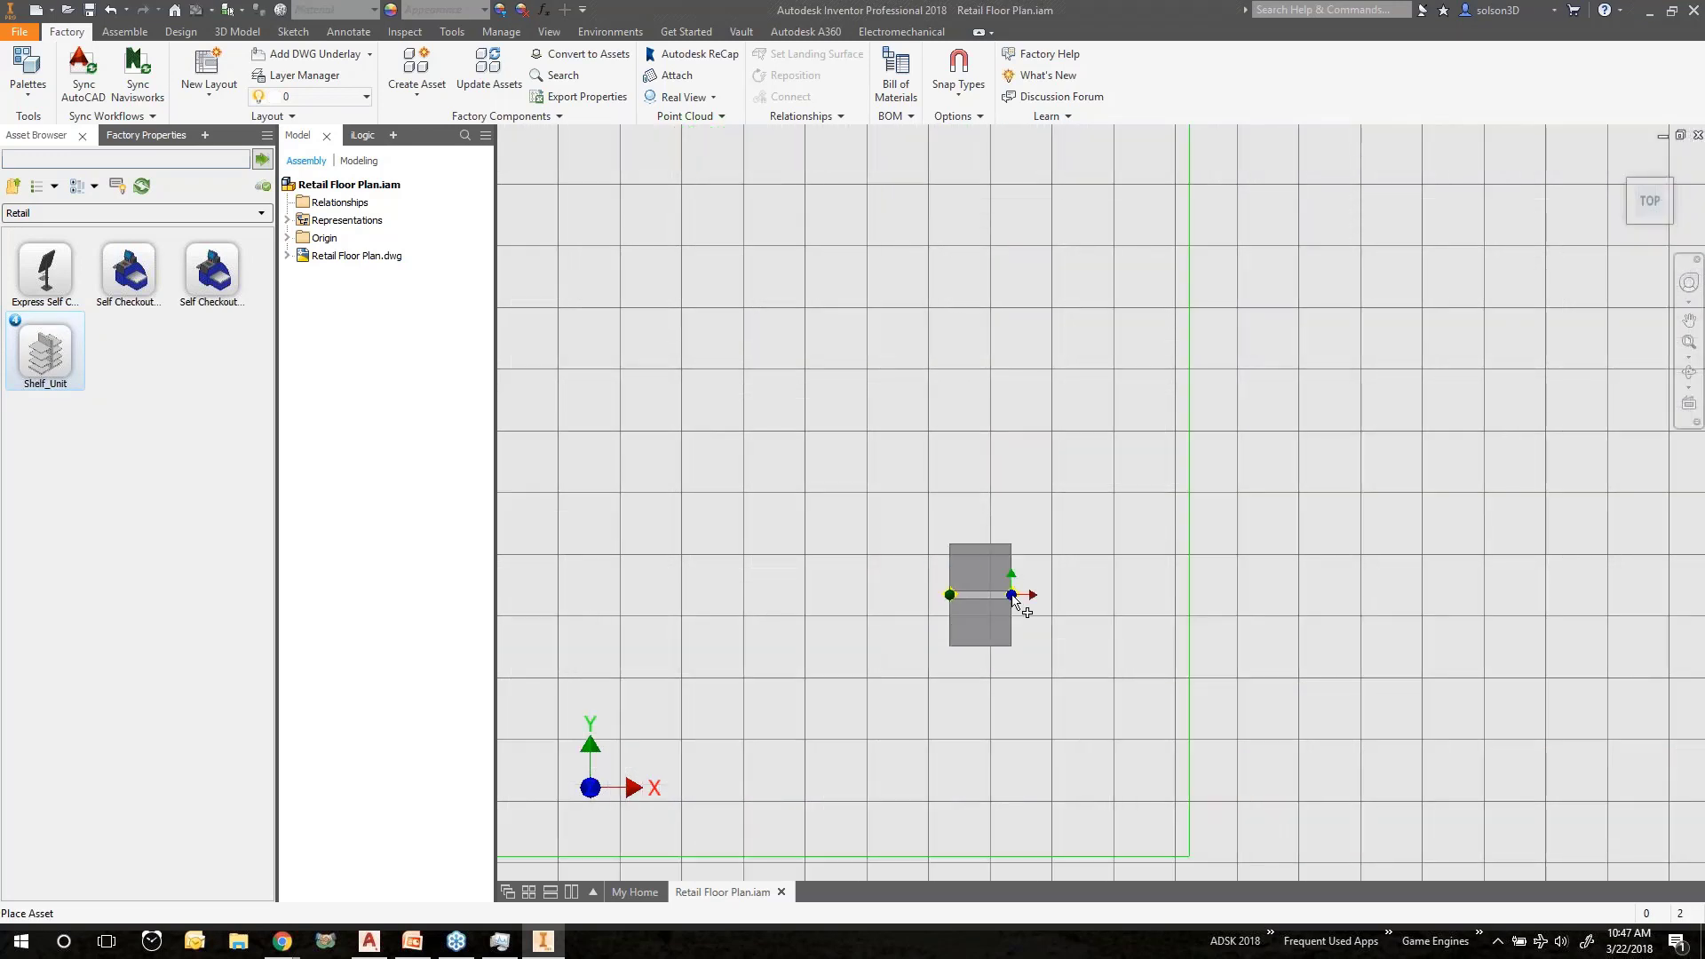
{"action": "left_click", "coordinate": [1012, 596]}
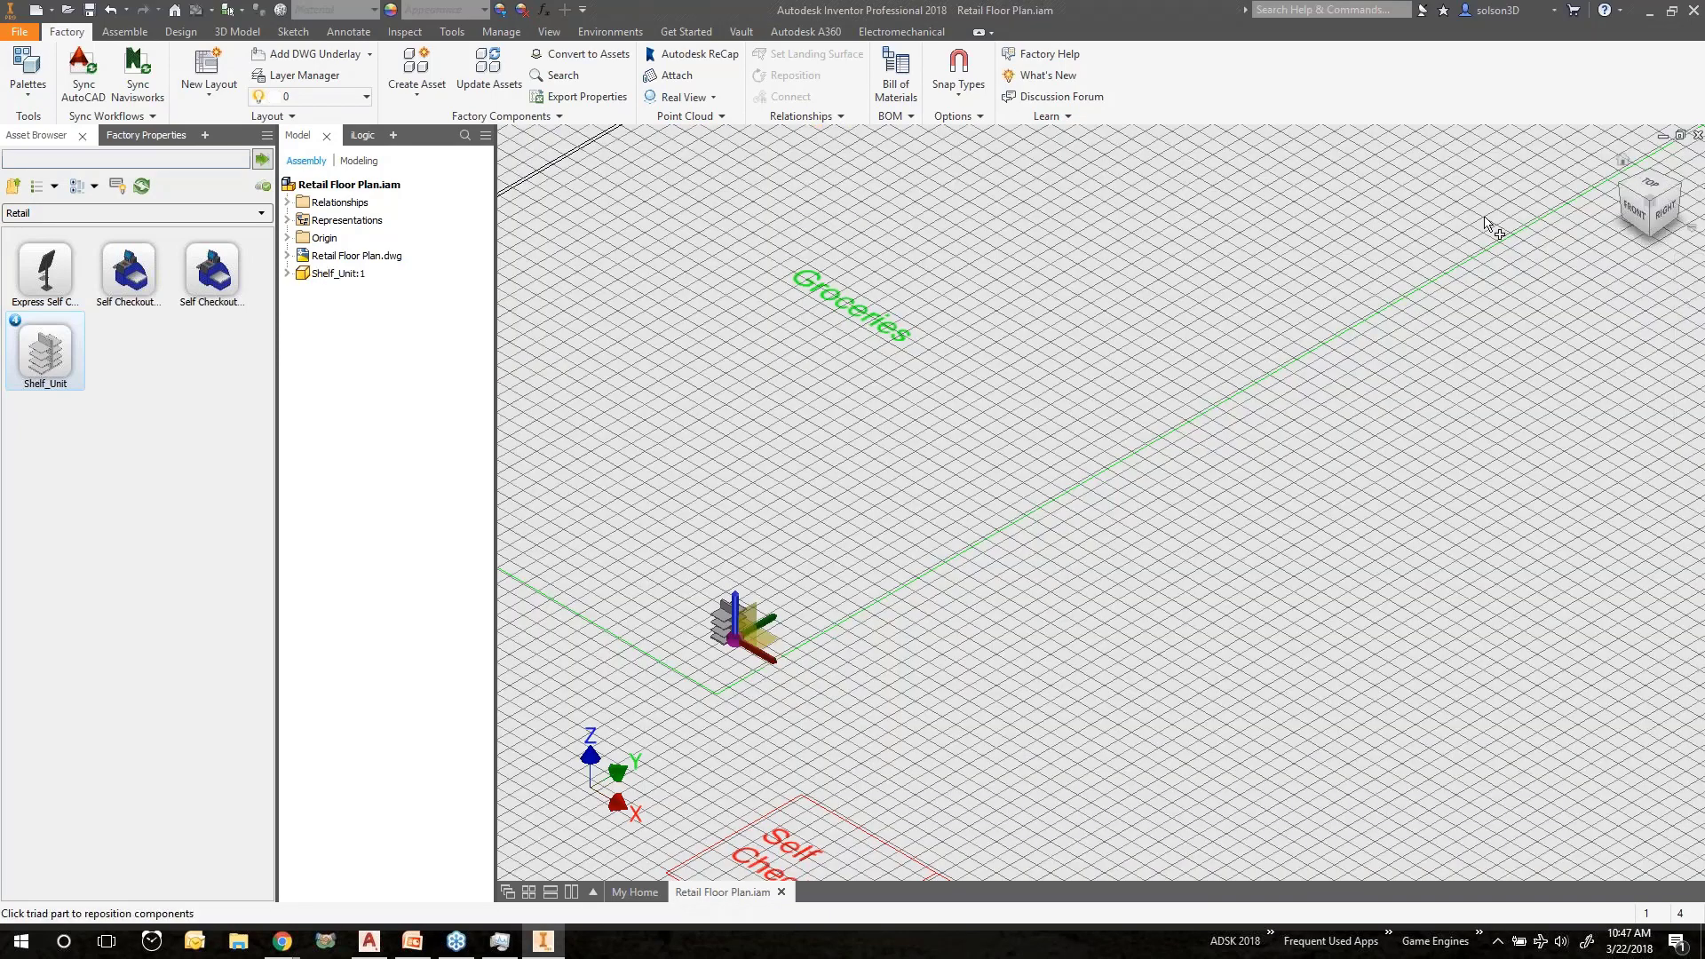
{"action": "right_click", "coordinate": [792, 484]}
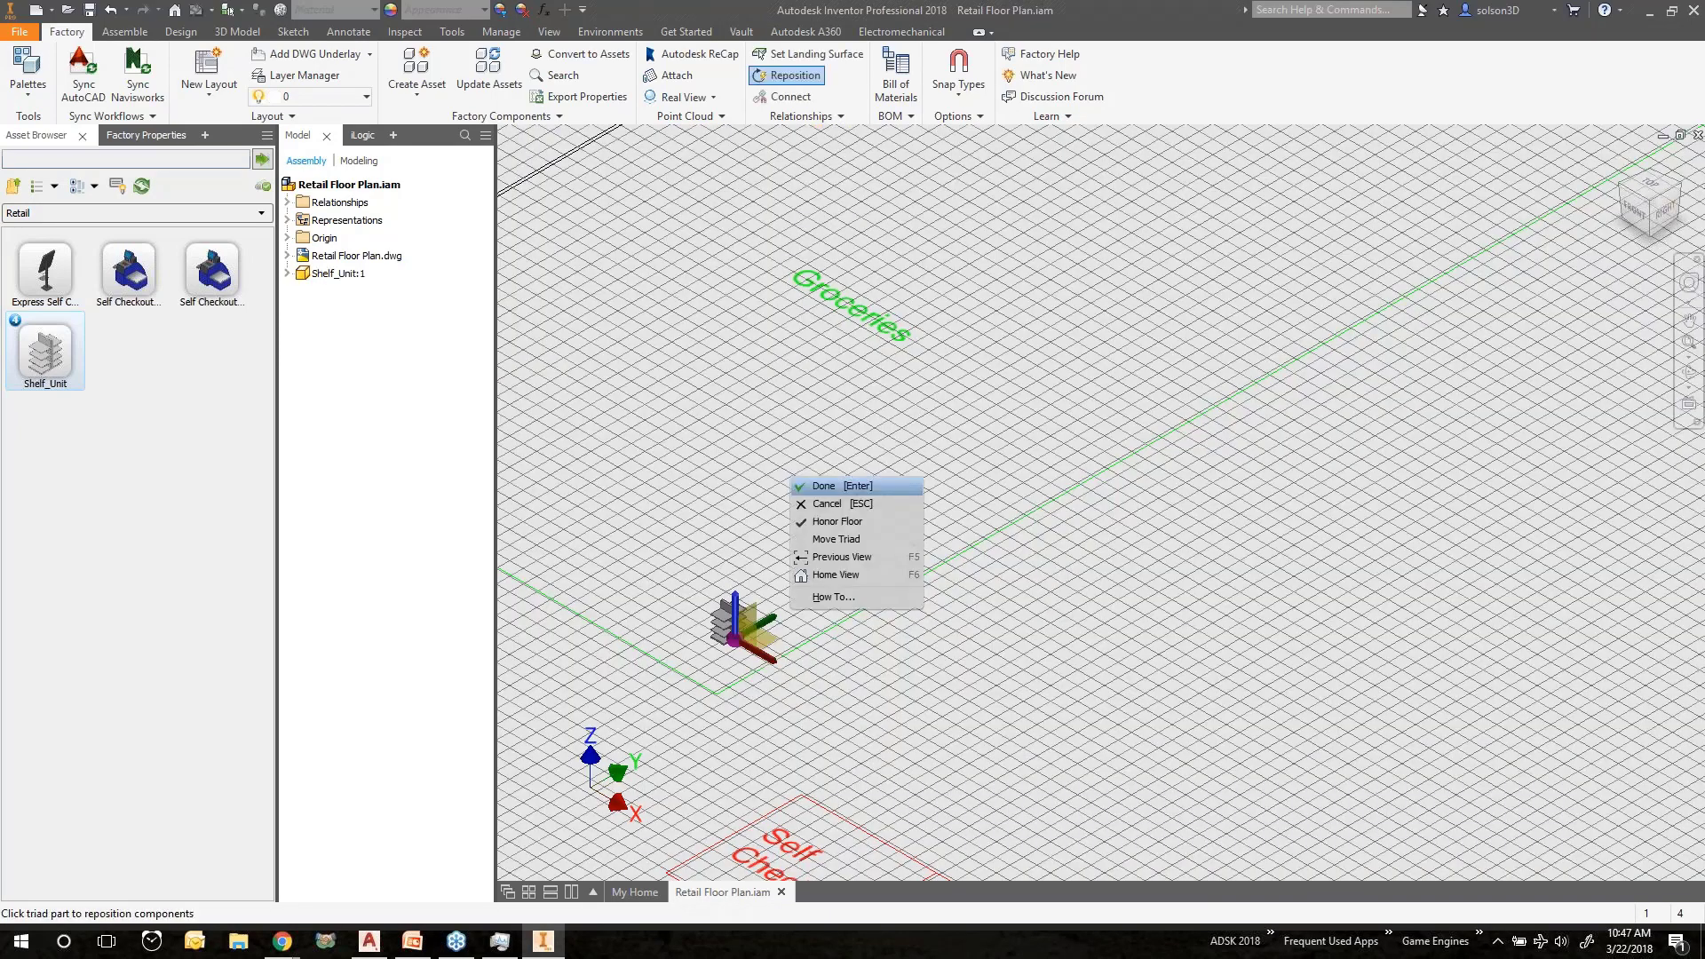
{"action": "left_click", "coordinate": [830, 485]}
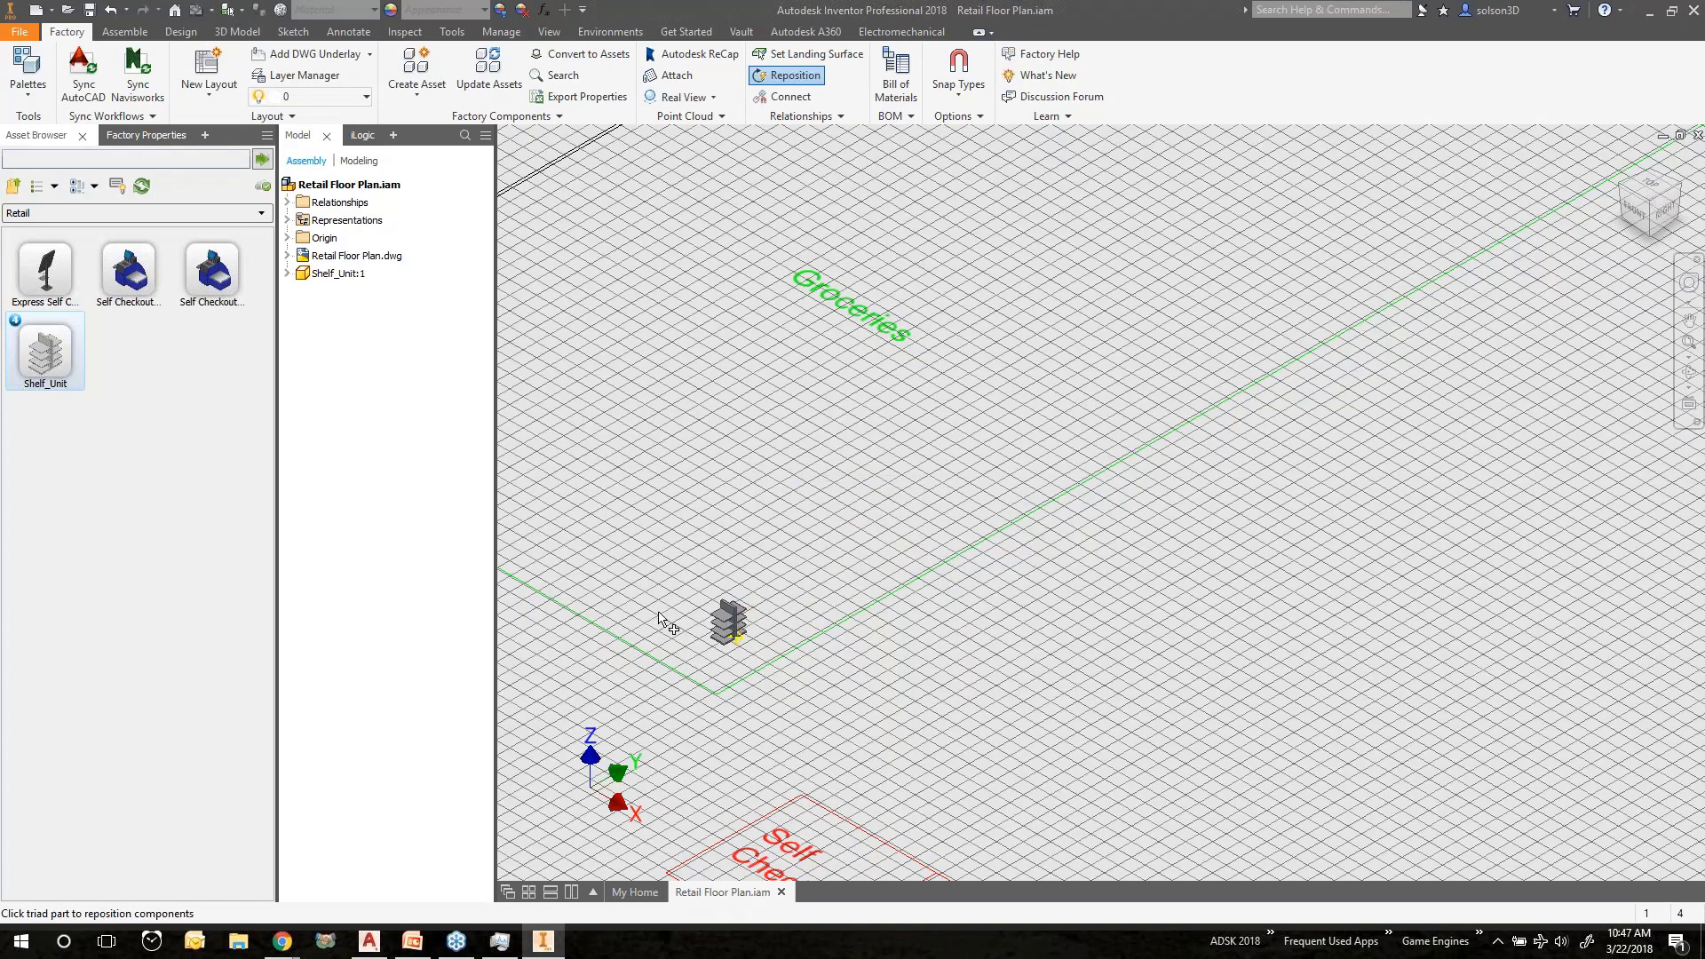
Place a second Shelf_Unit snapped to the first one's connector on the side away from the nearby Groceries corner.
{"action": "scroll", "coordinate": [662, 621], "scroll_direction": "up", "scroll_amount": 5}
{"action": "scroll", "coordinate": [708, 597], "scroll_direction": "down", "scroll_amount": 3}
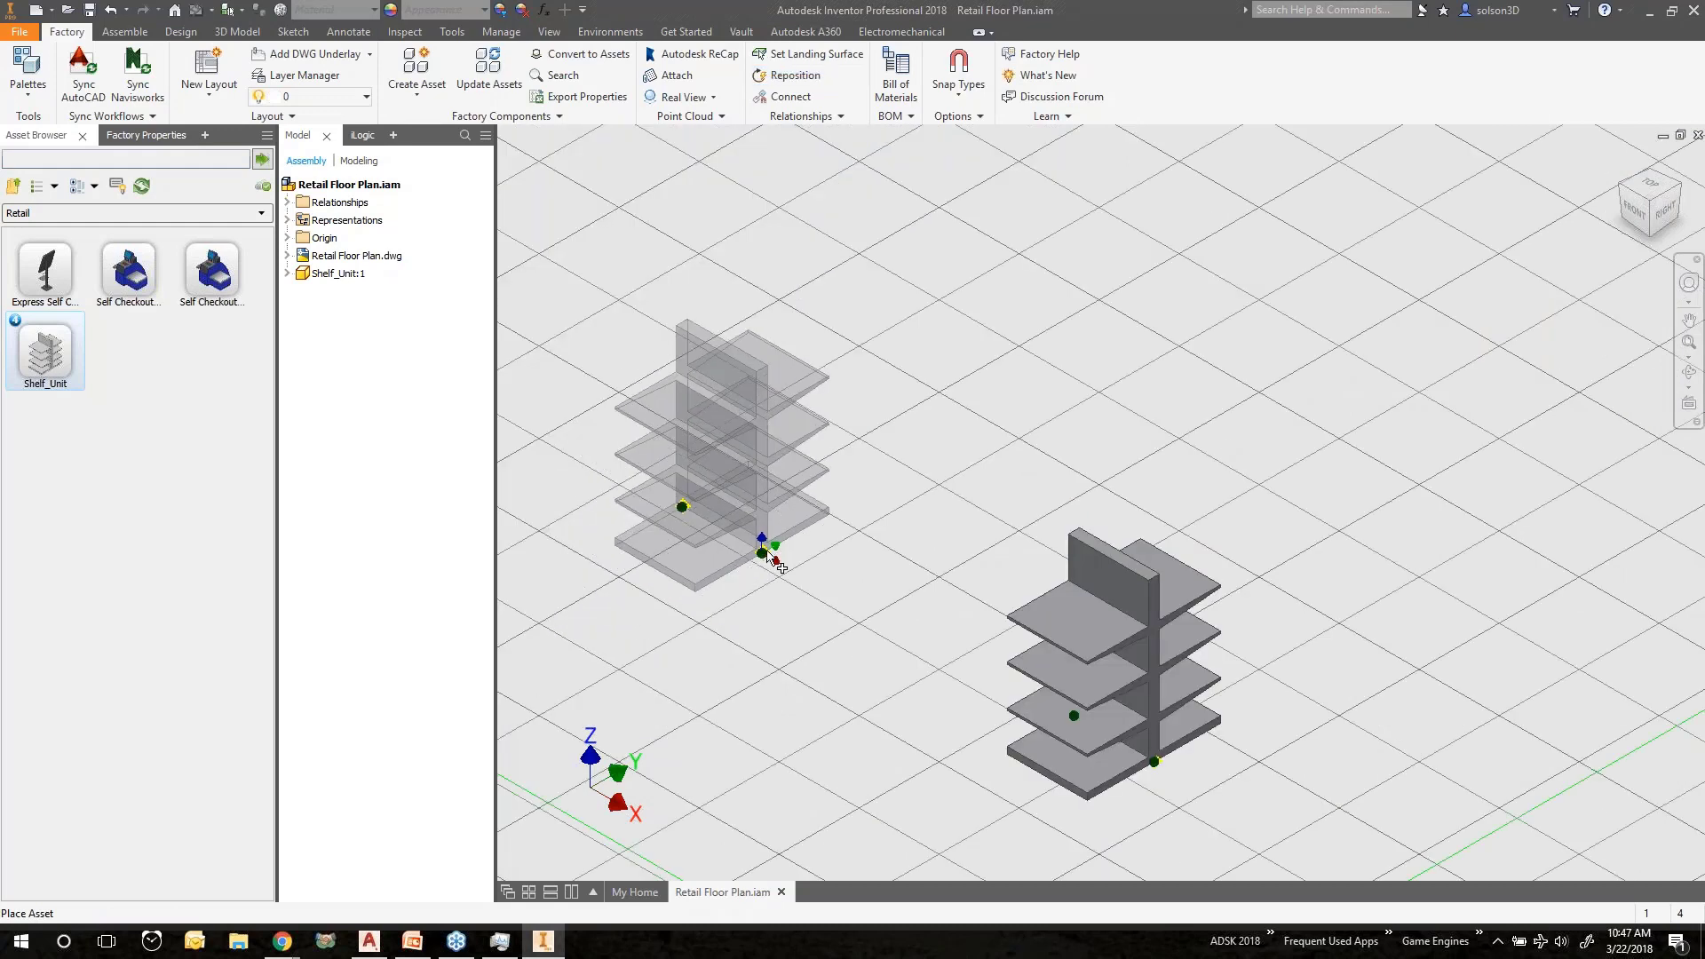
{"action": "middle_click_drag", "start_coordinate": [768, 555], "coordinate": [825, 588], "text": "shift"}
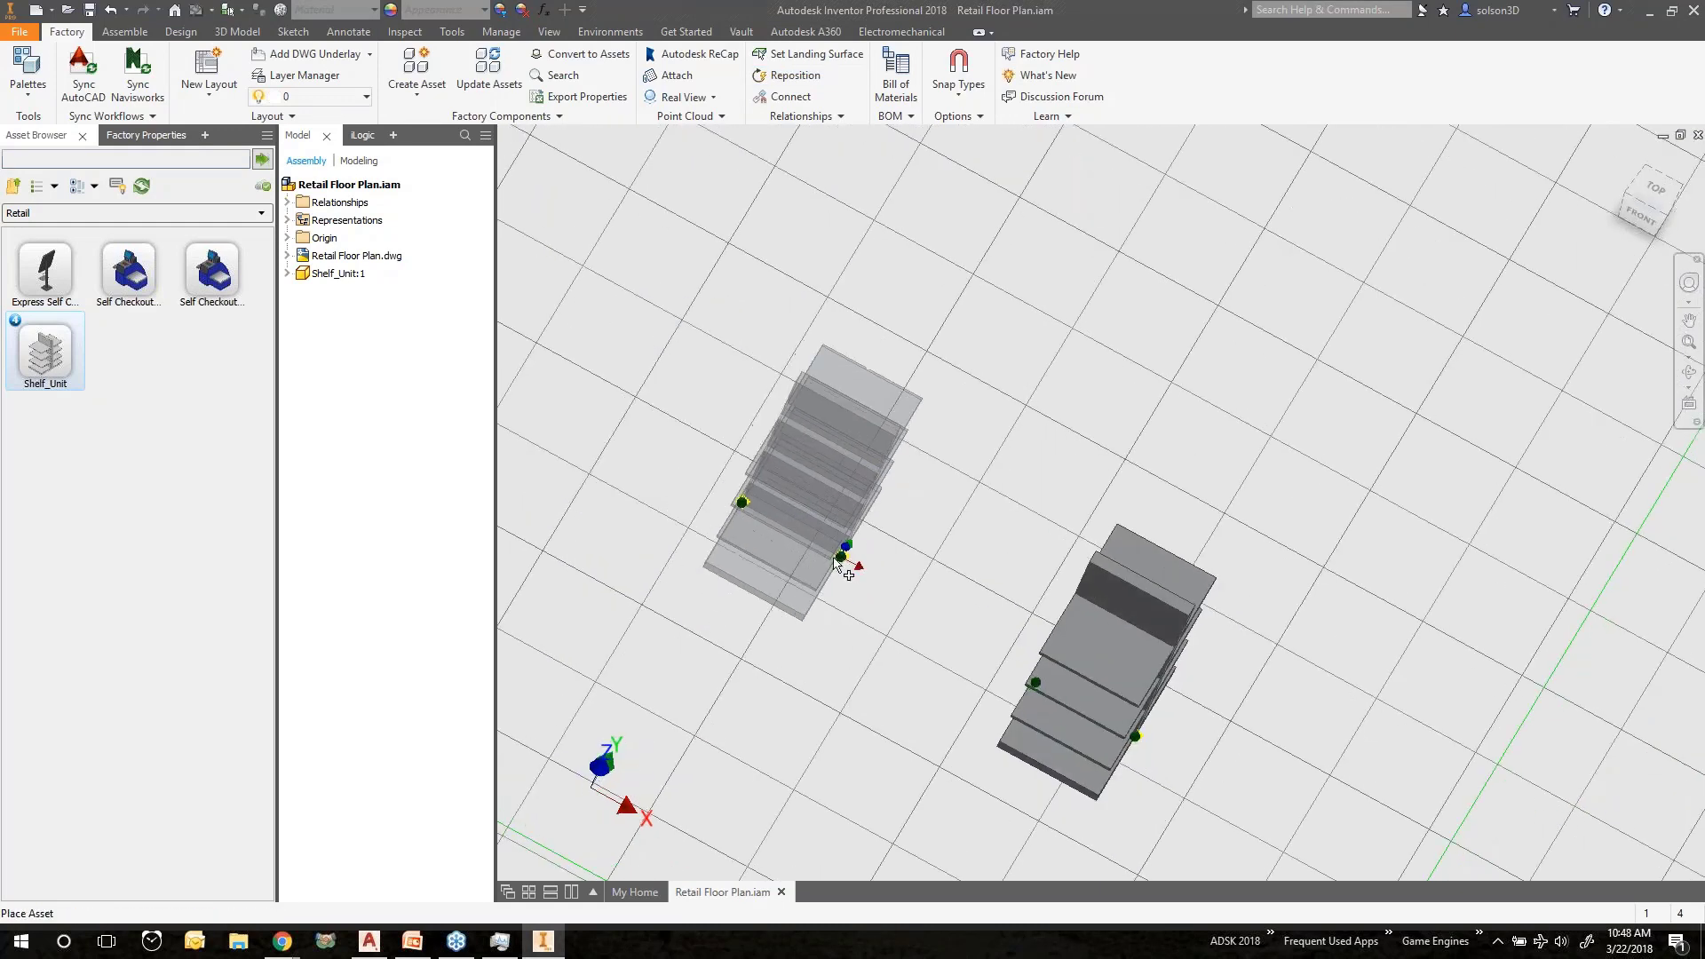
{"action": "middle_click_drag", "start_coordinate": [848, 575], "coordinate": [937, 624], "text": "shift"}
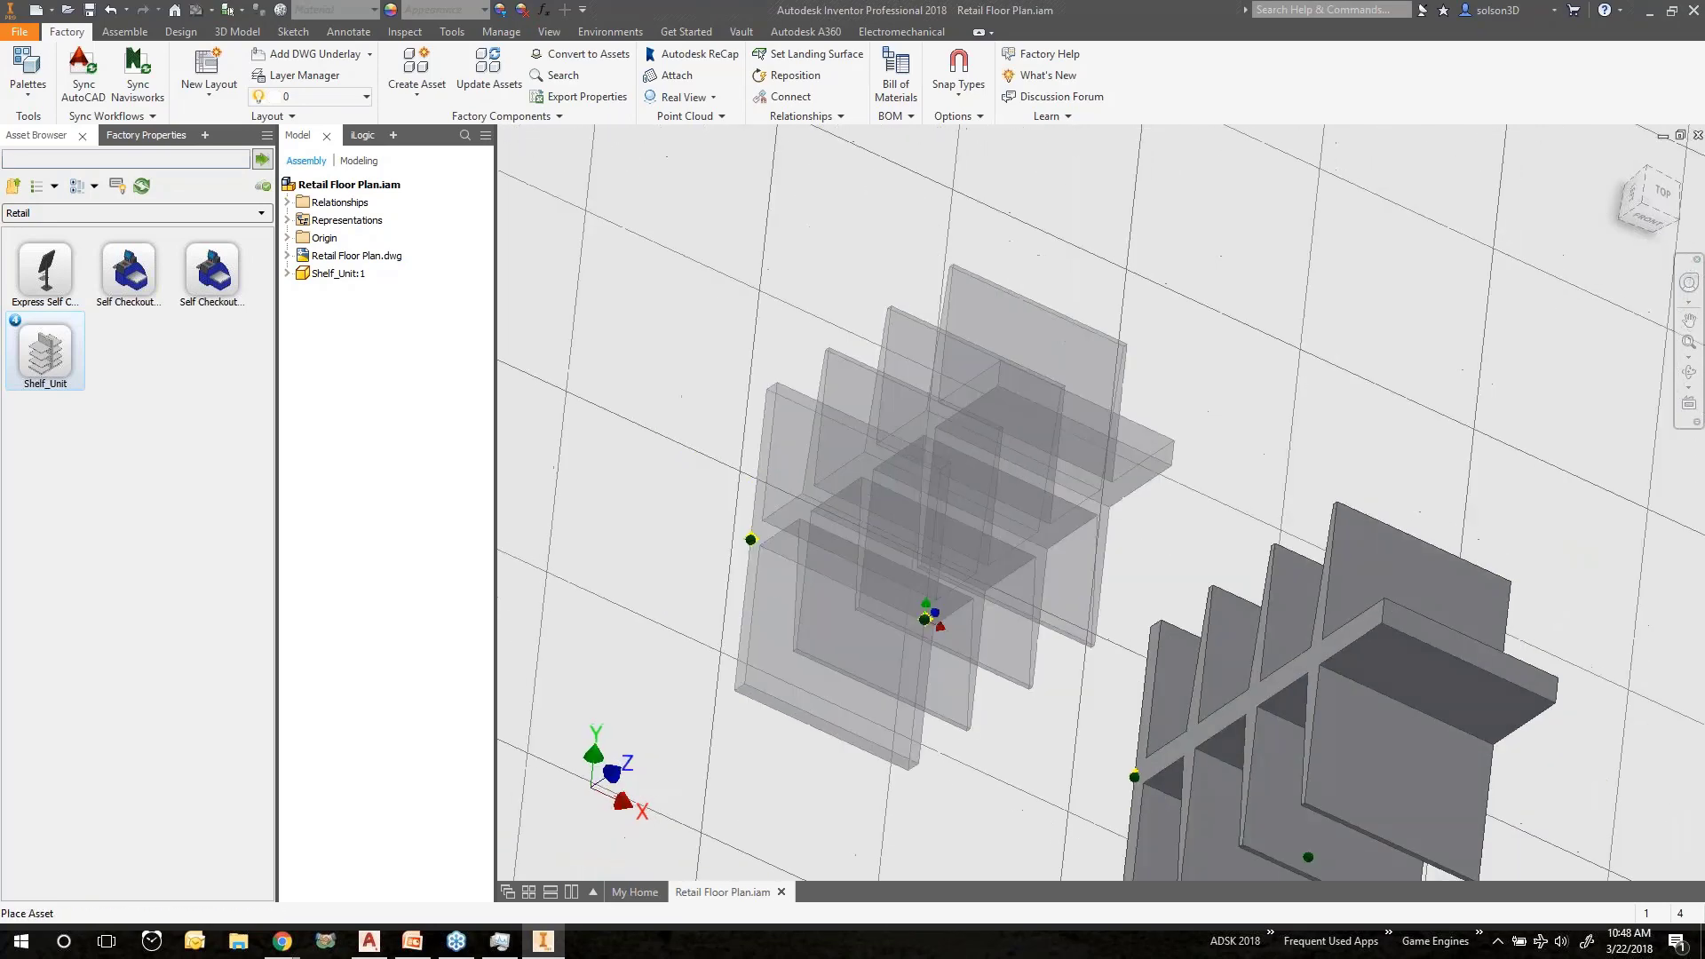
{"action": "scroll", "coordinate": [926, 619], "scroll_direction": "up", "scroll_amount": 3}
{"action": "scroll", "coordinate": [945, 546], "scroll_direction": "down", "scroll_amount": 4}
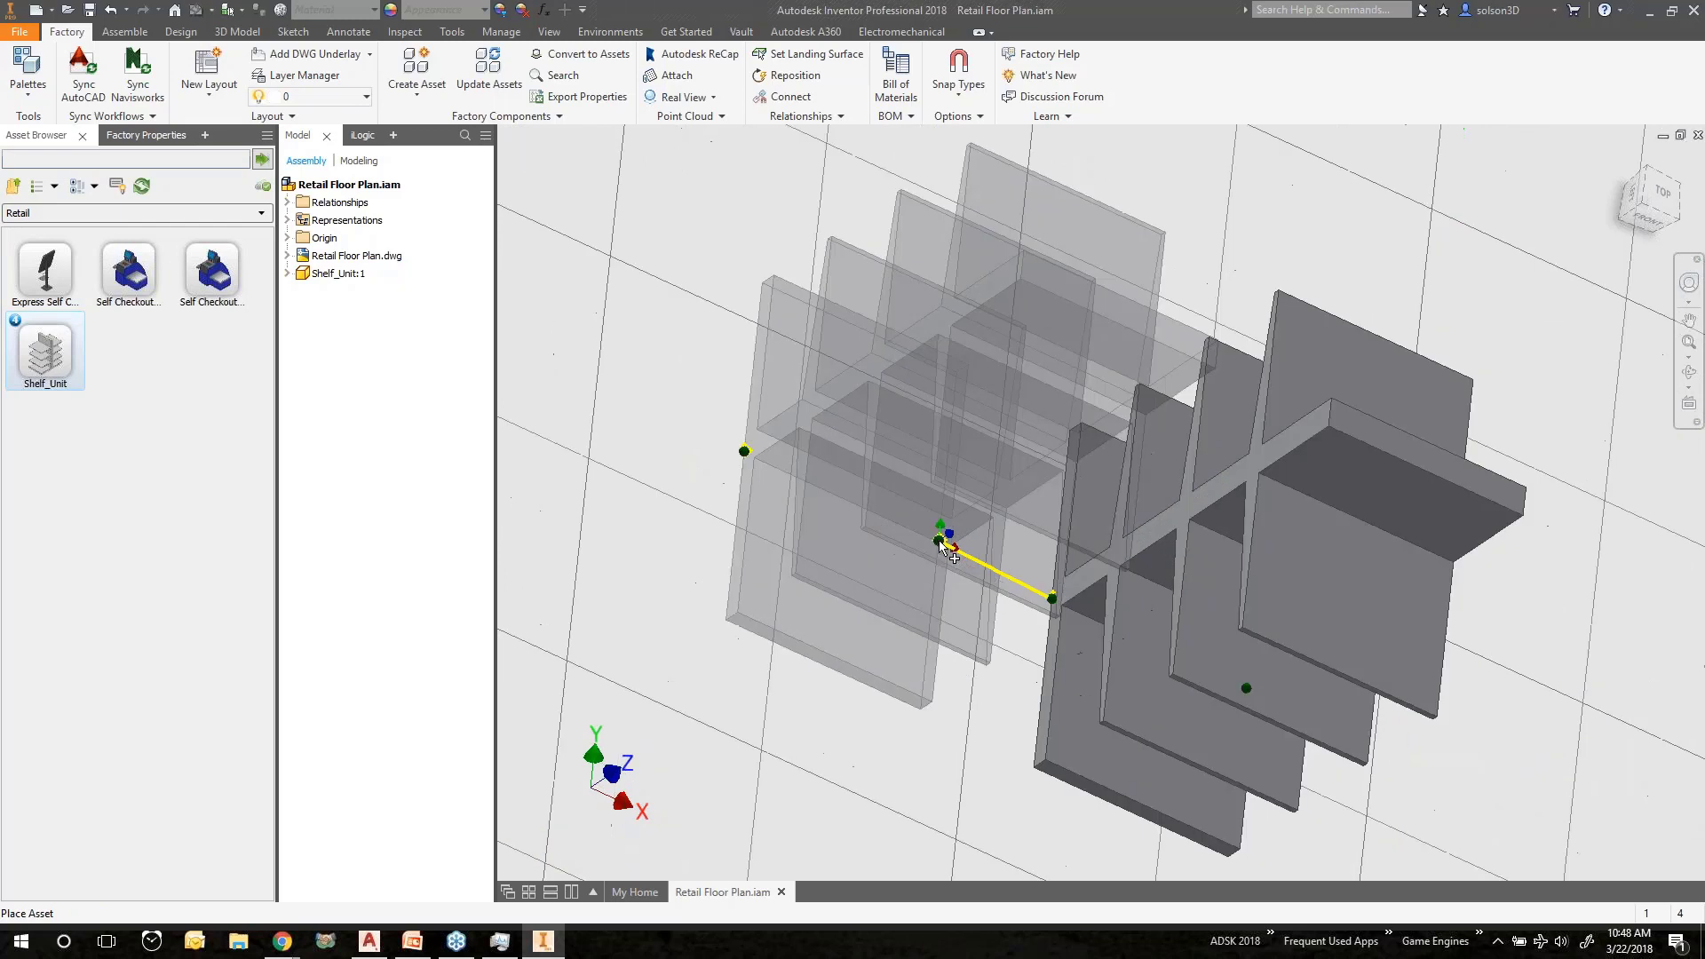
{"action": "scroll", "coordinate": [943, 543], "scroll_direction": "down", "scroll_amount": 3}
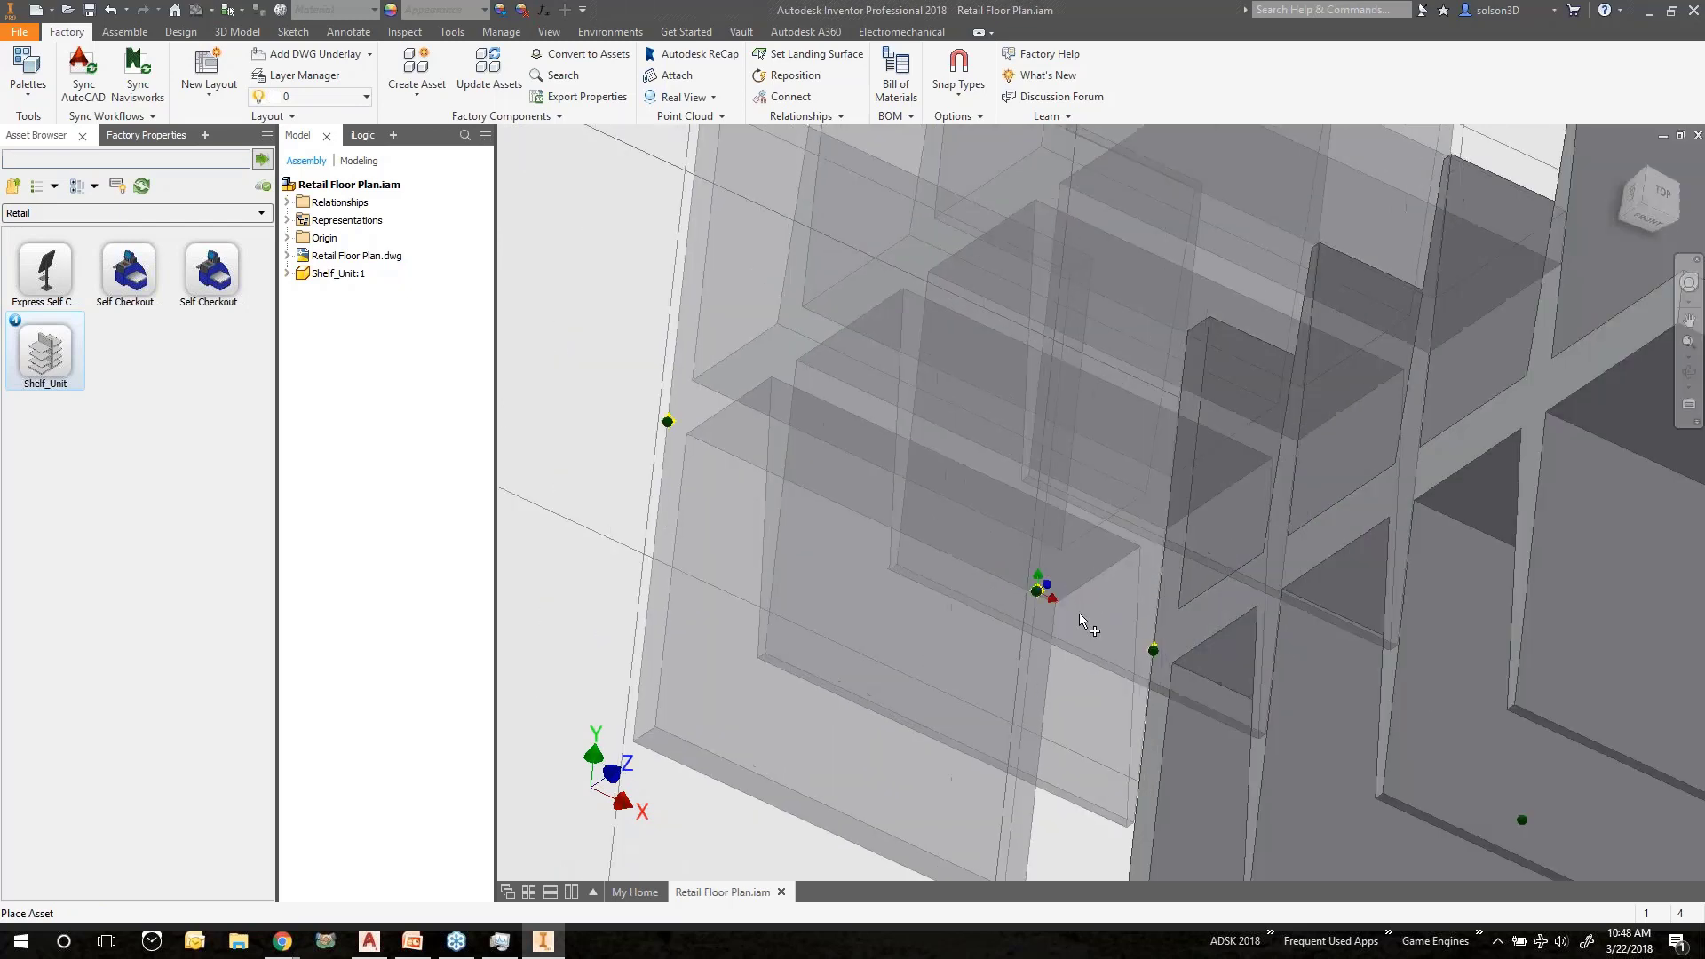
{"action": "left_click", "coordinate": [1139, 645]}
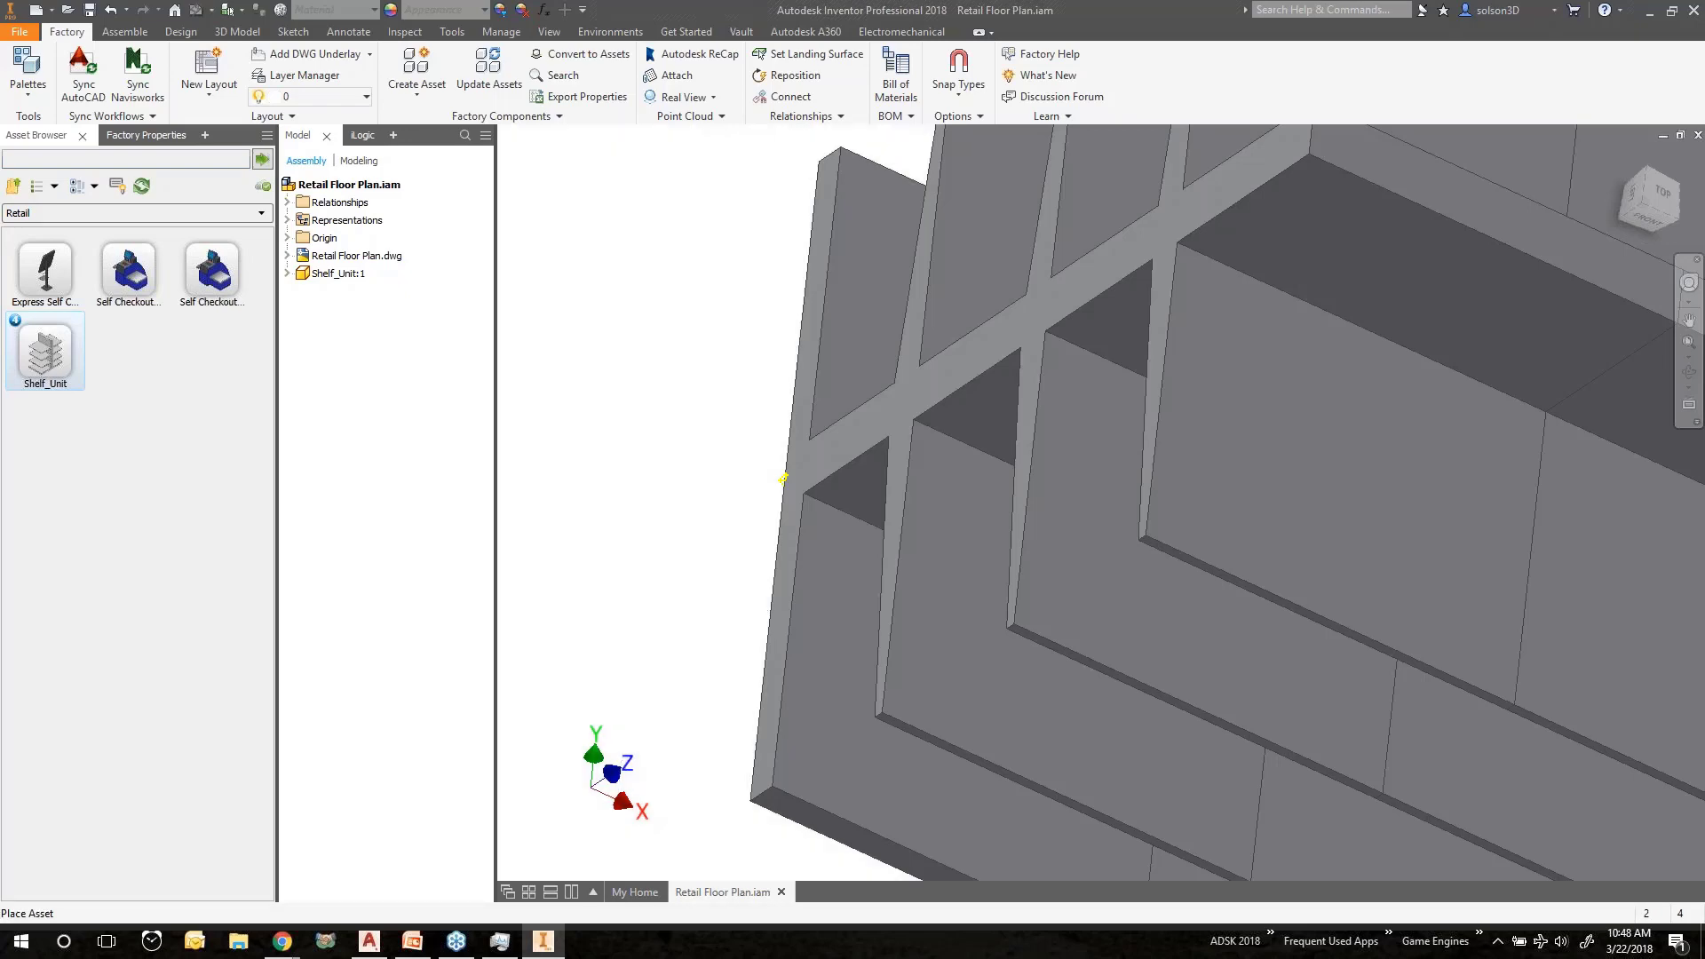
Snap a third Shelf_Unit to the free connector of the second one, continuing the row, and finish placing assets.
{"action": "scroll", "coordinate": [914, 544], "scroll_direction": "down", "scroll_amount": 8}
{"action": "scroll", "coordinate": [863, 508], "scroll_direction": "down", "scroll_amount": 2}
{"action": "middle_click_drag", "start_coordinate": [866, 503], "coordinate": [890, 564], "text": "shift"}
{"action": "scroll", "coordinate": [857, 511], "scroll_direction": "up", "scroll_amount": 3}
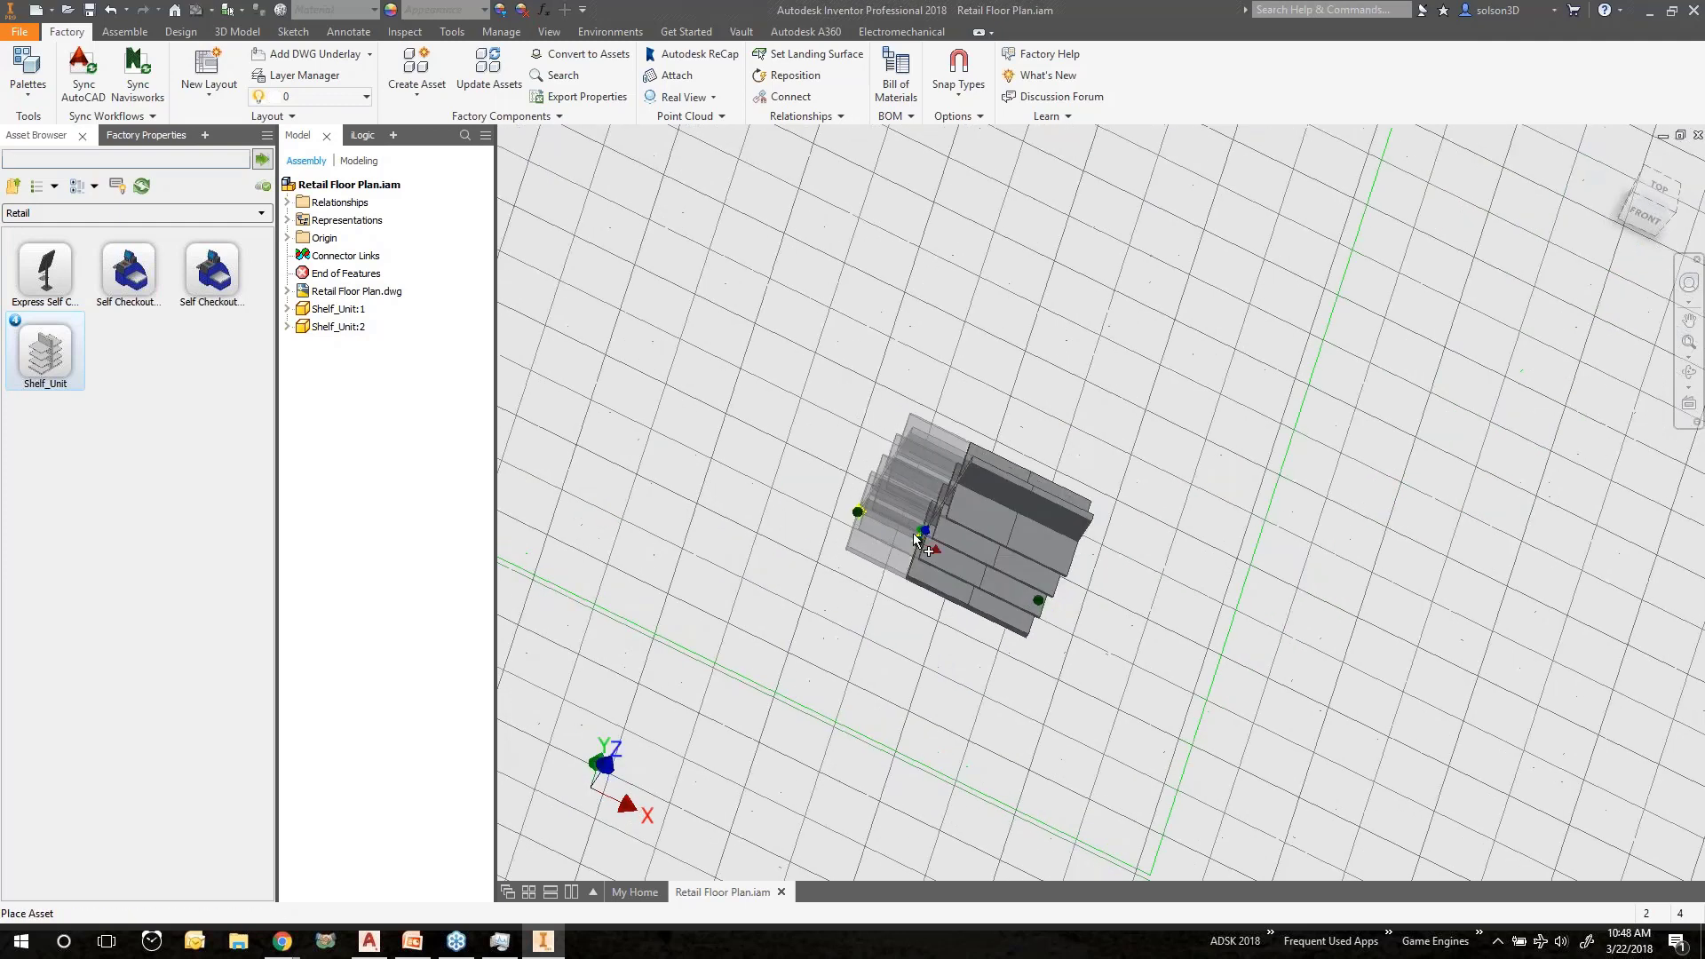
{"action": "left_click", "coordinate": [916, 538]}
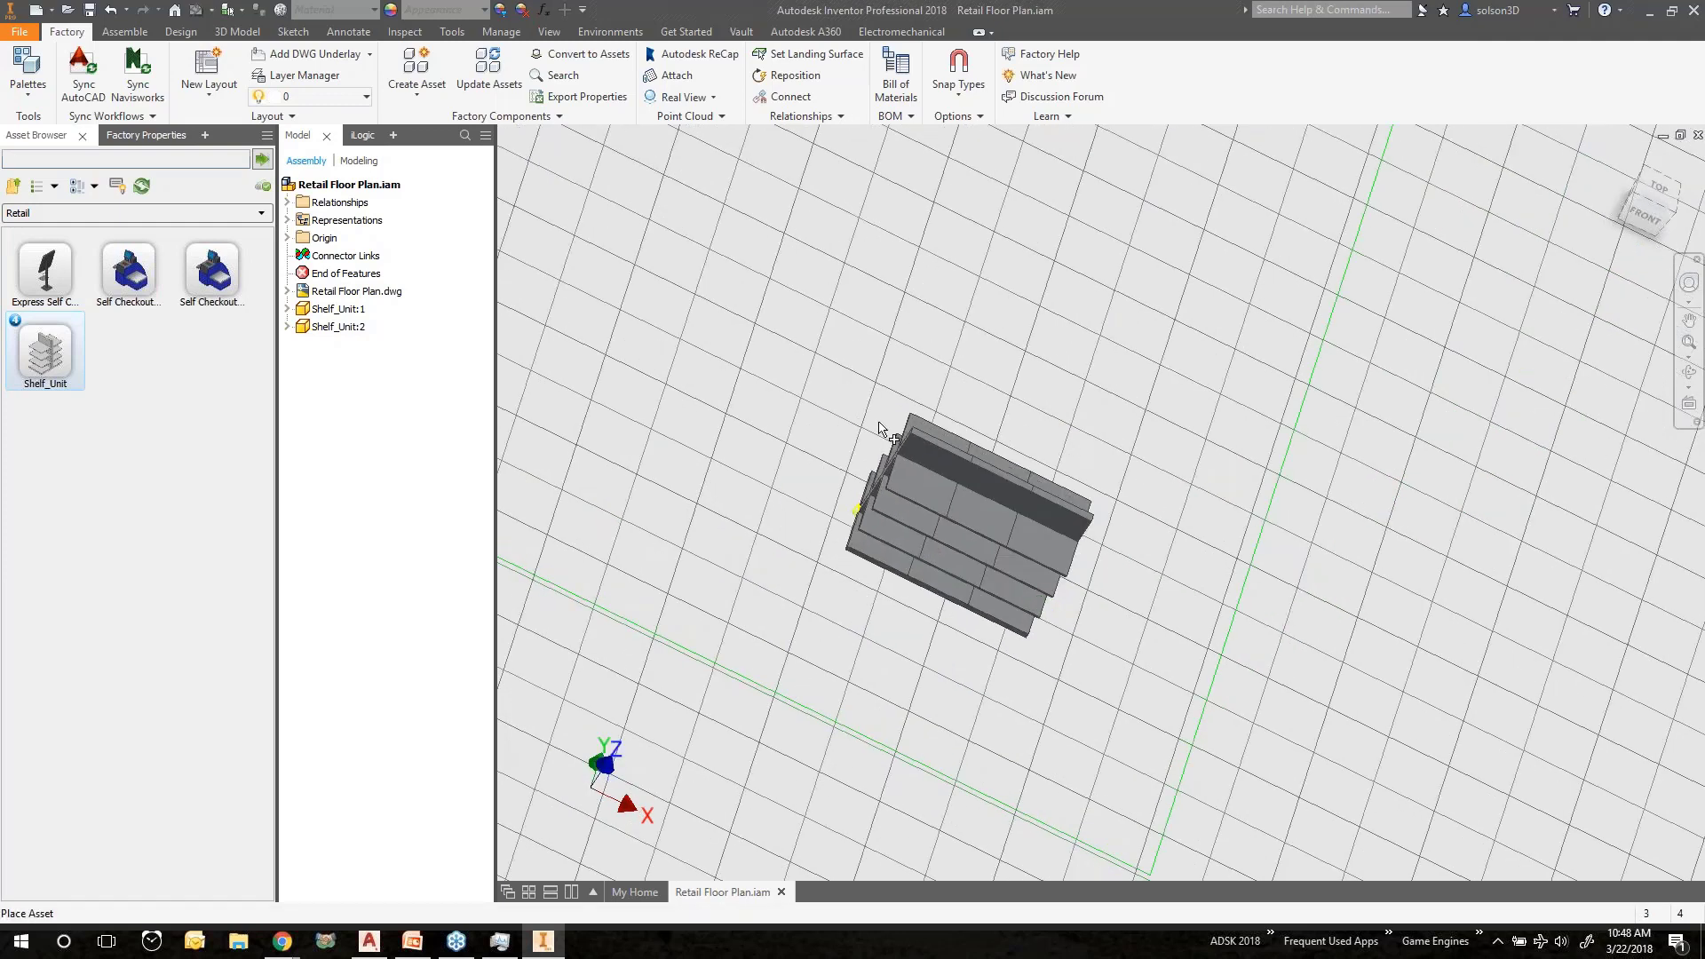
{"action": "key", "text": "Escape"}
Change the middle Shelf_Unit in the row to the 5ft_Shelf variant and update it.
{"action": "left_click", "coordinate": [996, 483]}
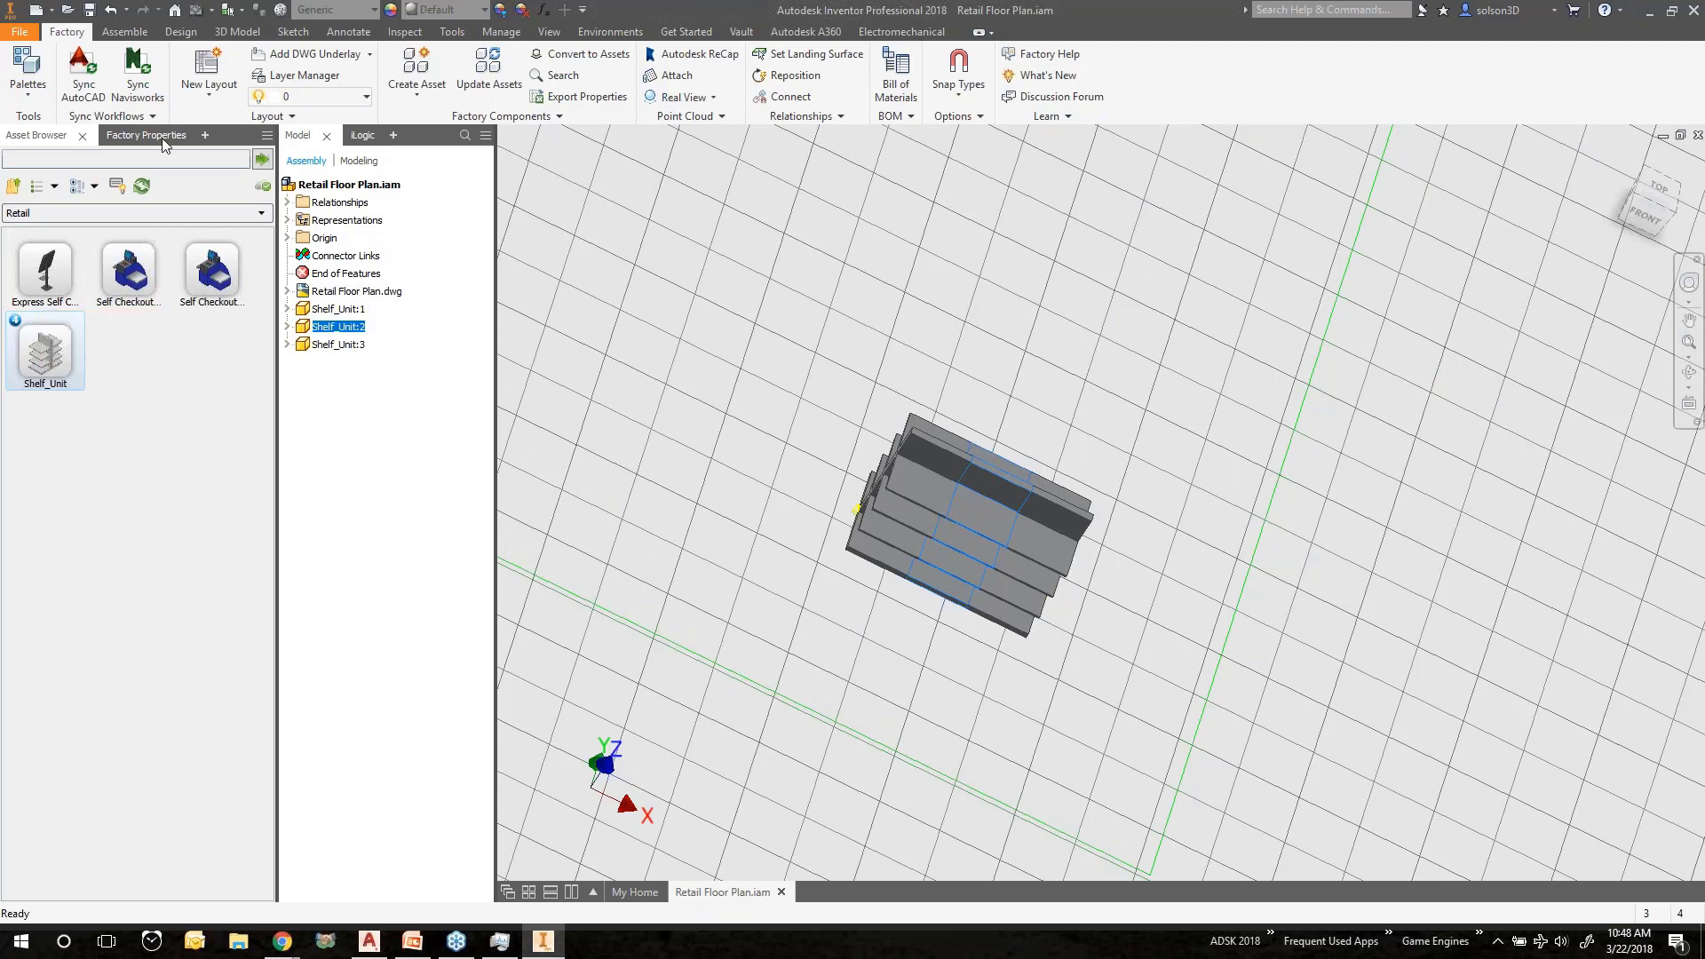
{"action": "left_click", "coordinate": [149, 137]}
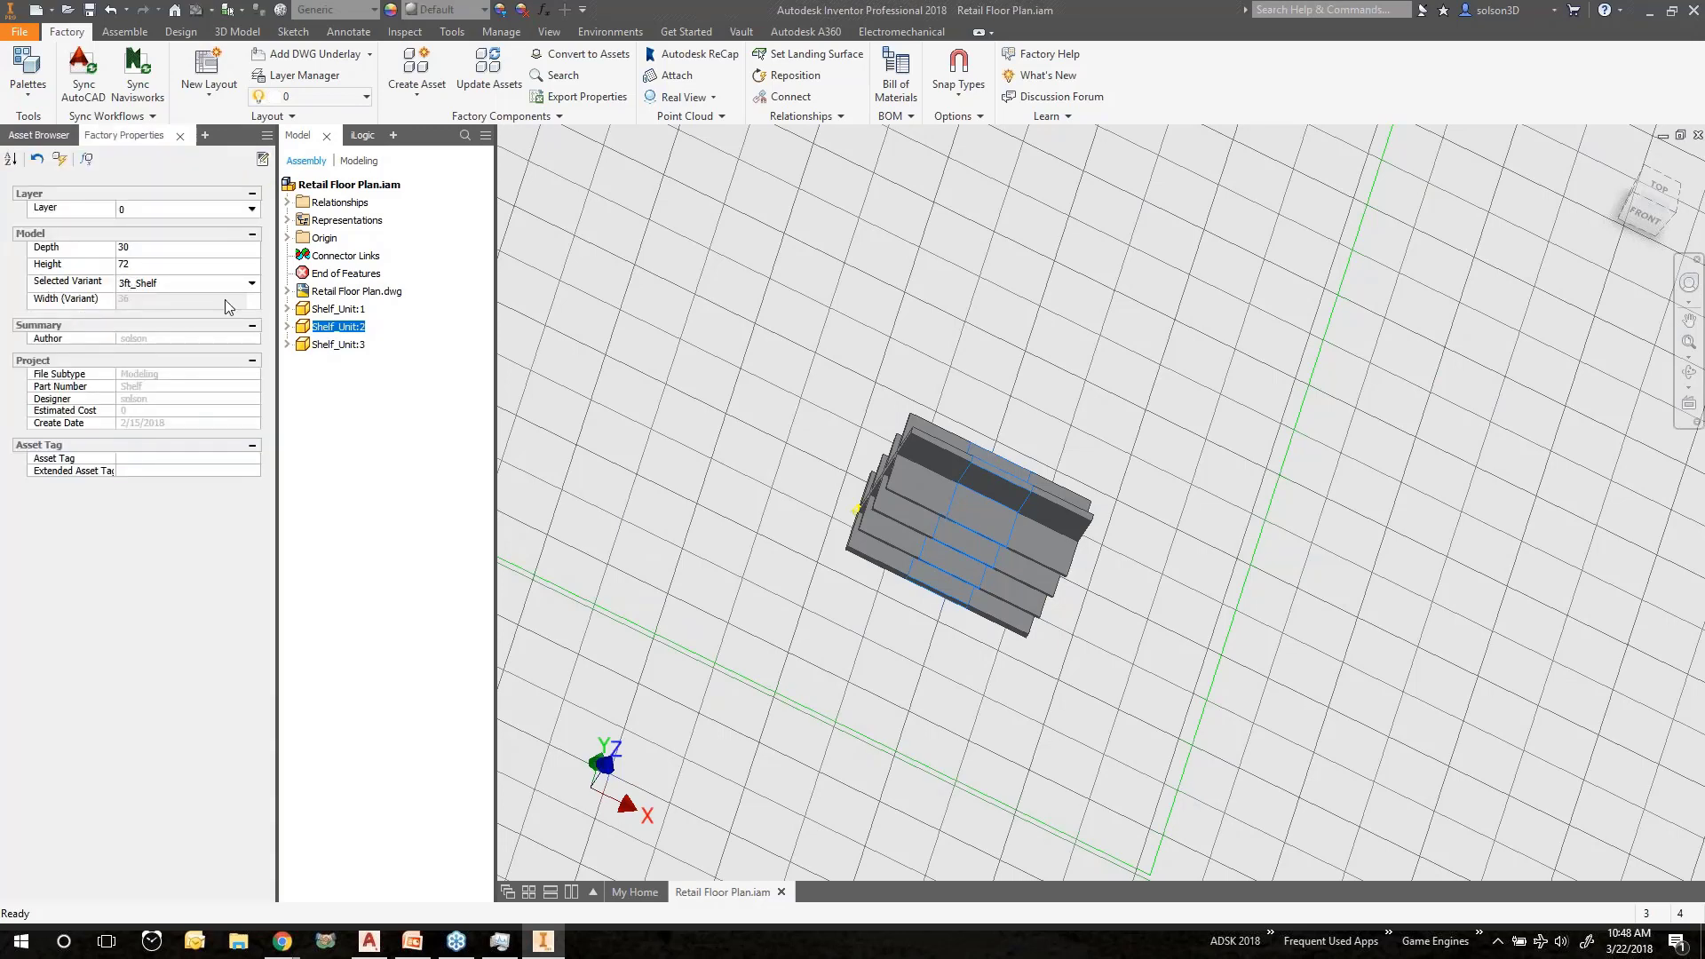
{"action": "left_click", "coordinate": [182, 282]}
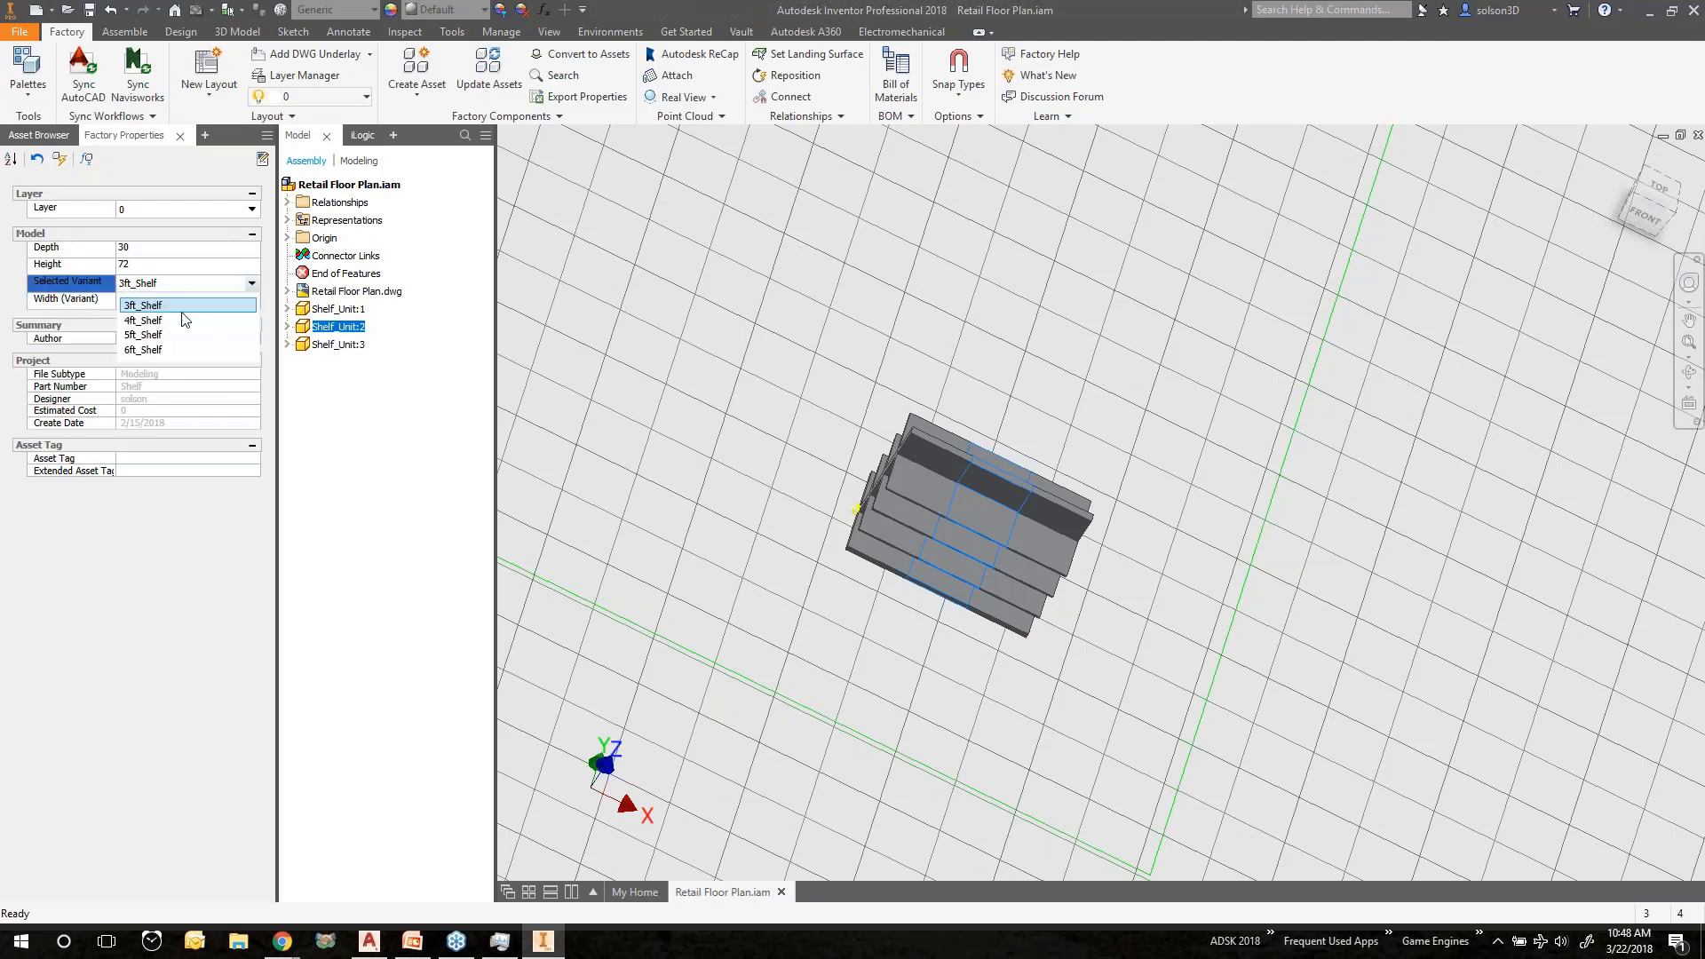
{"action": "left_click", "coordinate": [164, 336]}
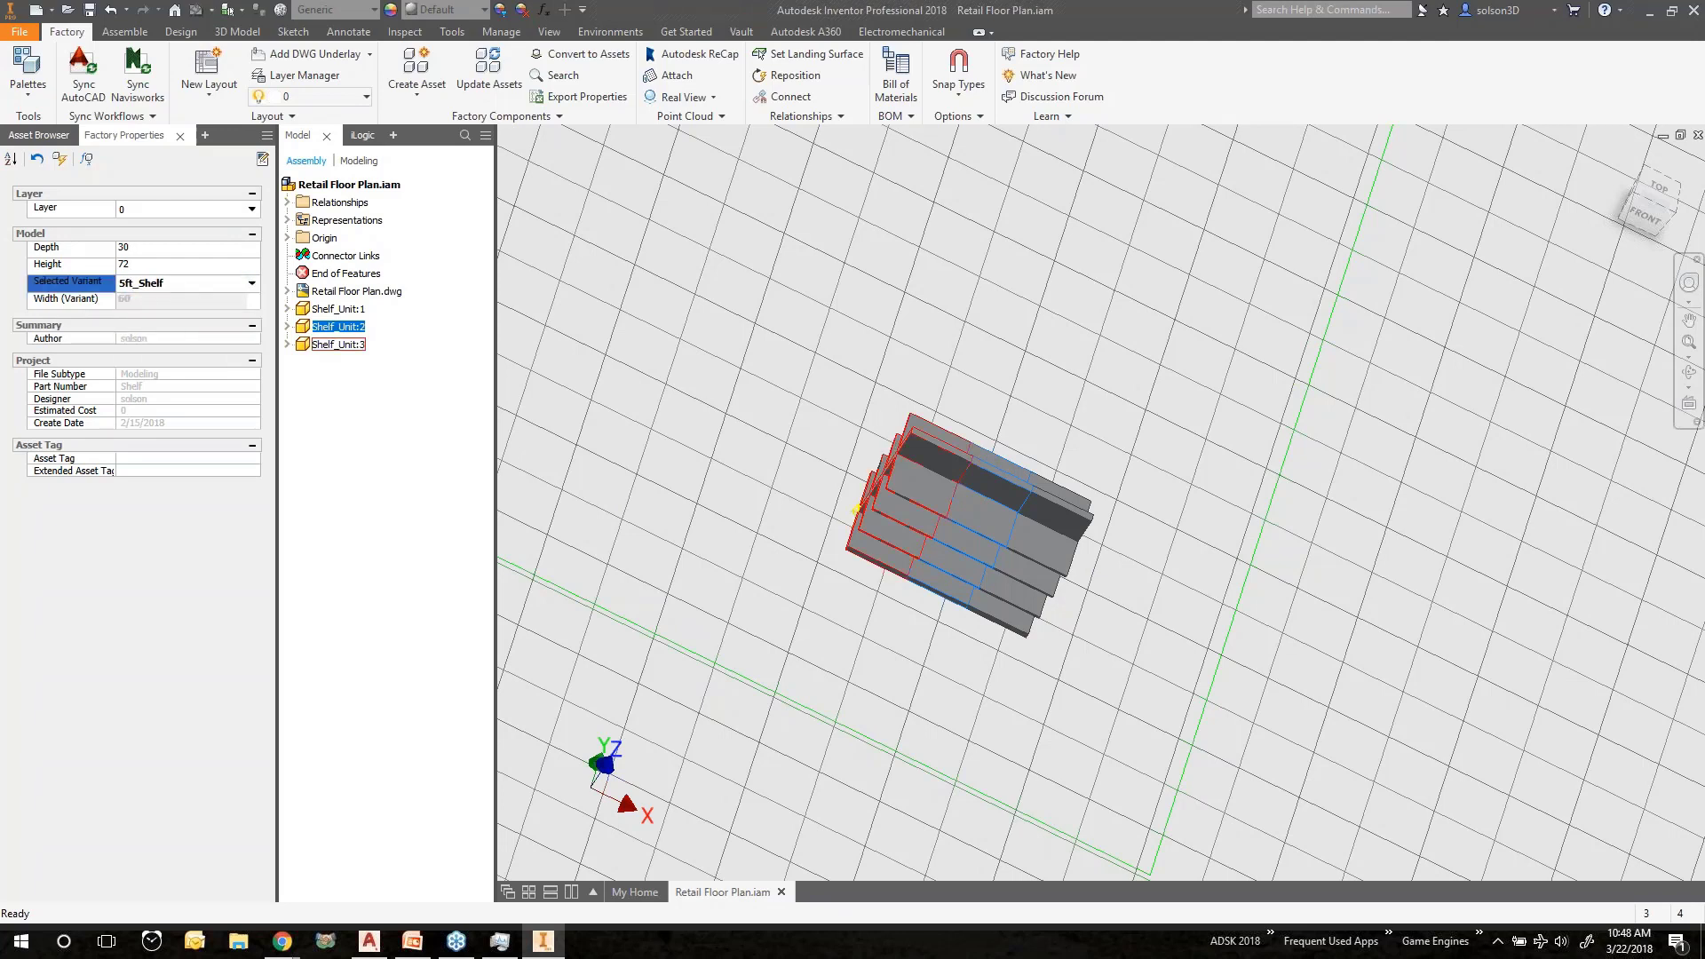
{"action": "left_click", "coordinate": [59, 158]}
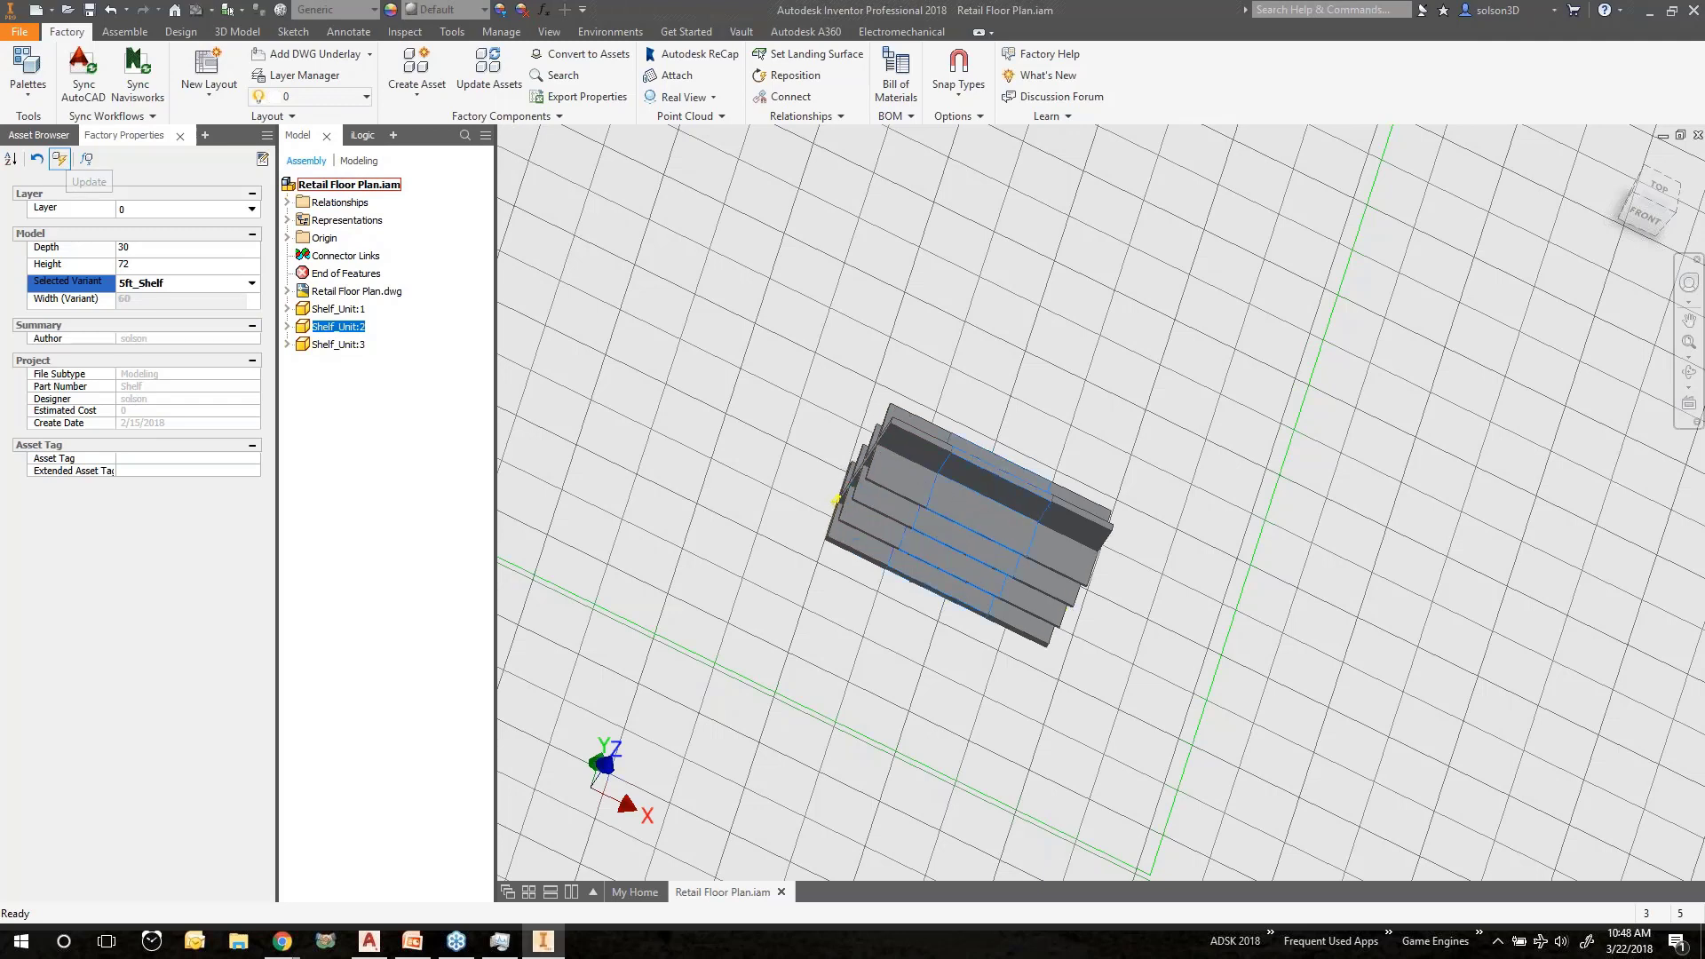
{"action": "middle_click_drag", "start_coordinate": [827, 508], "coordinate": [815, 464], "text": "shift"}
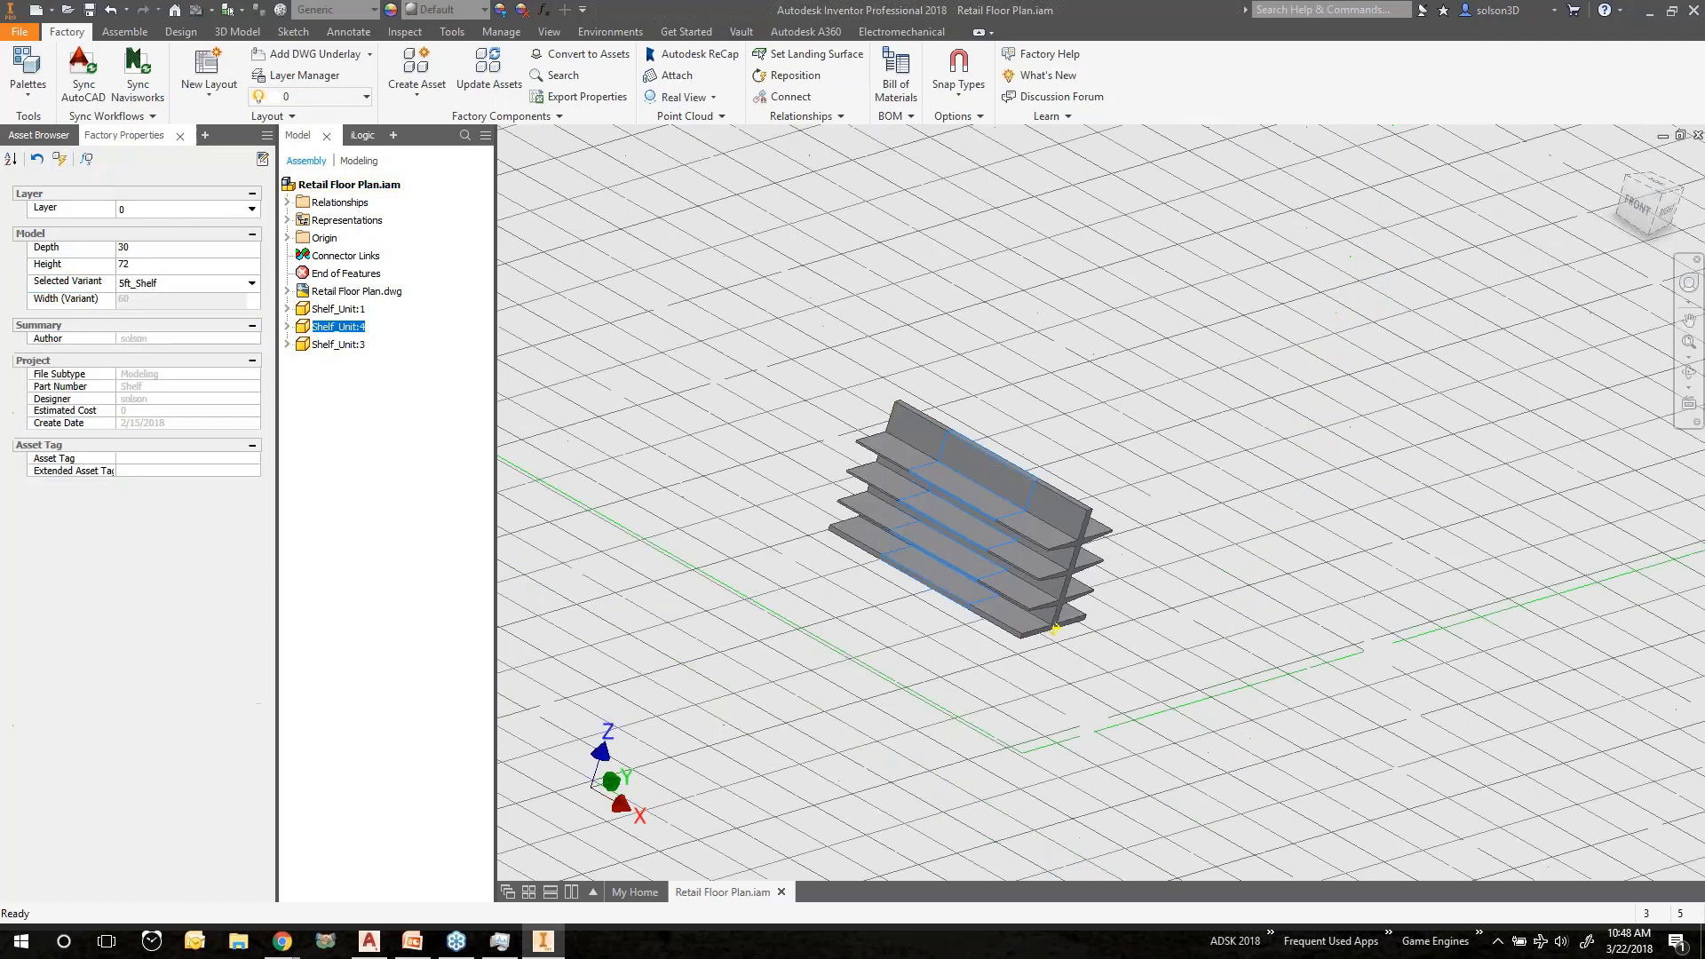
{"action": "left_click", "coordinate": [815, 463]}
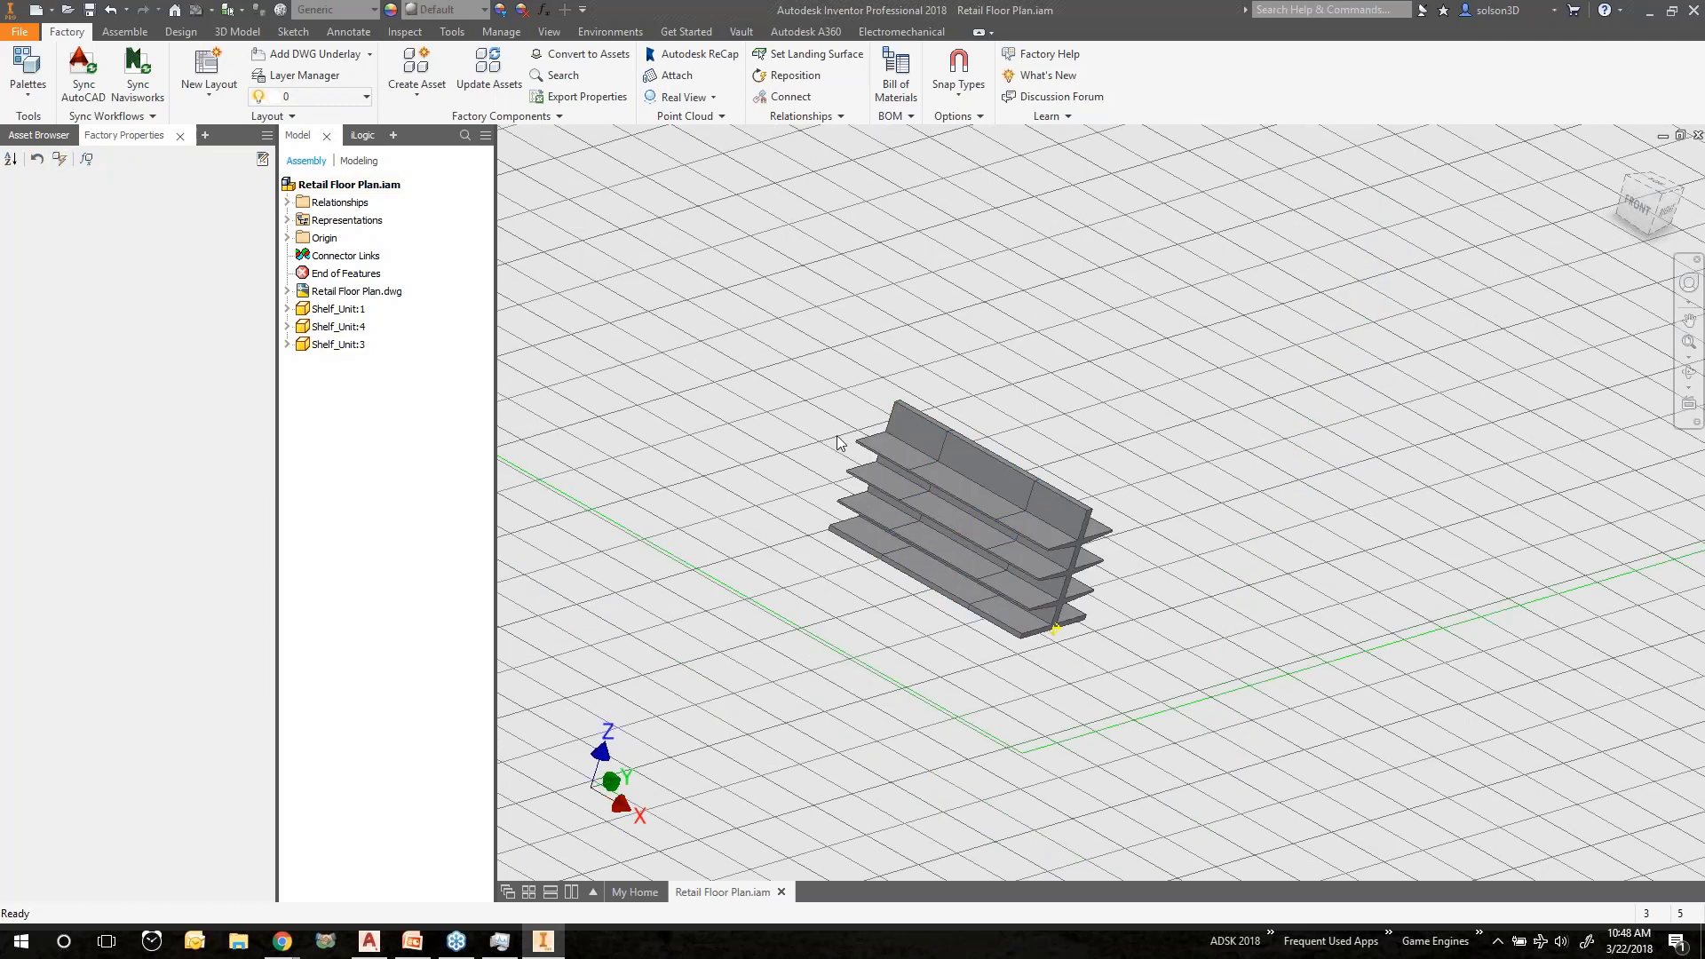
Save the Retail Floor Plan.iam assembly, accepting the default save choices for its dependents.
{"action": "scroll", "coordinate": [814, 433], "scroll_direction": "down", "scroll_amount": 10}
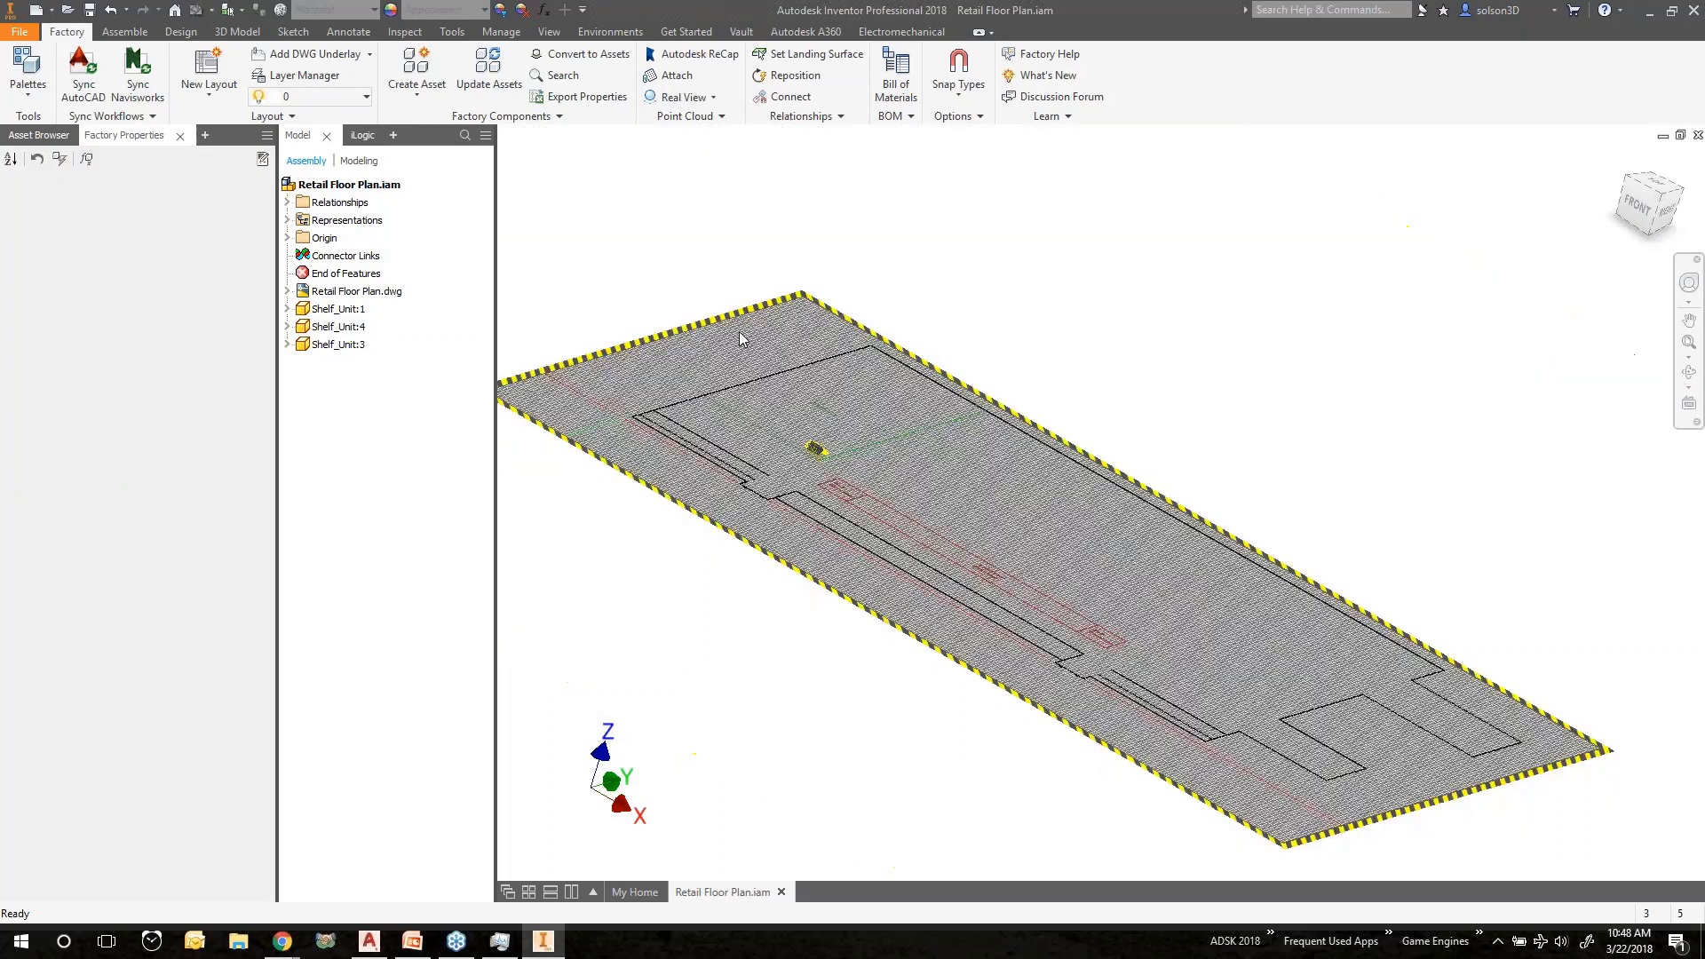
{"action": "scroll", "coordinate": [777, 432], "scroll_direction": "up", "scroll_amount": 4}
{"action": "scroll", "coordinate": [764, 440], "scroll_direction": "up", "scroll_amount": 4}
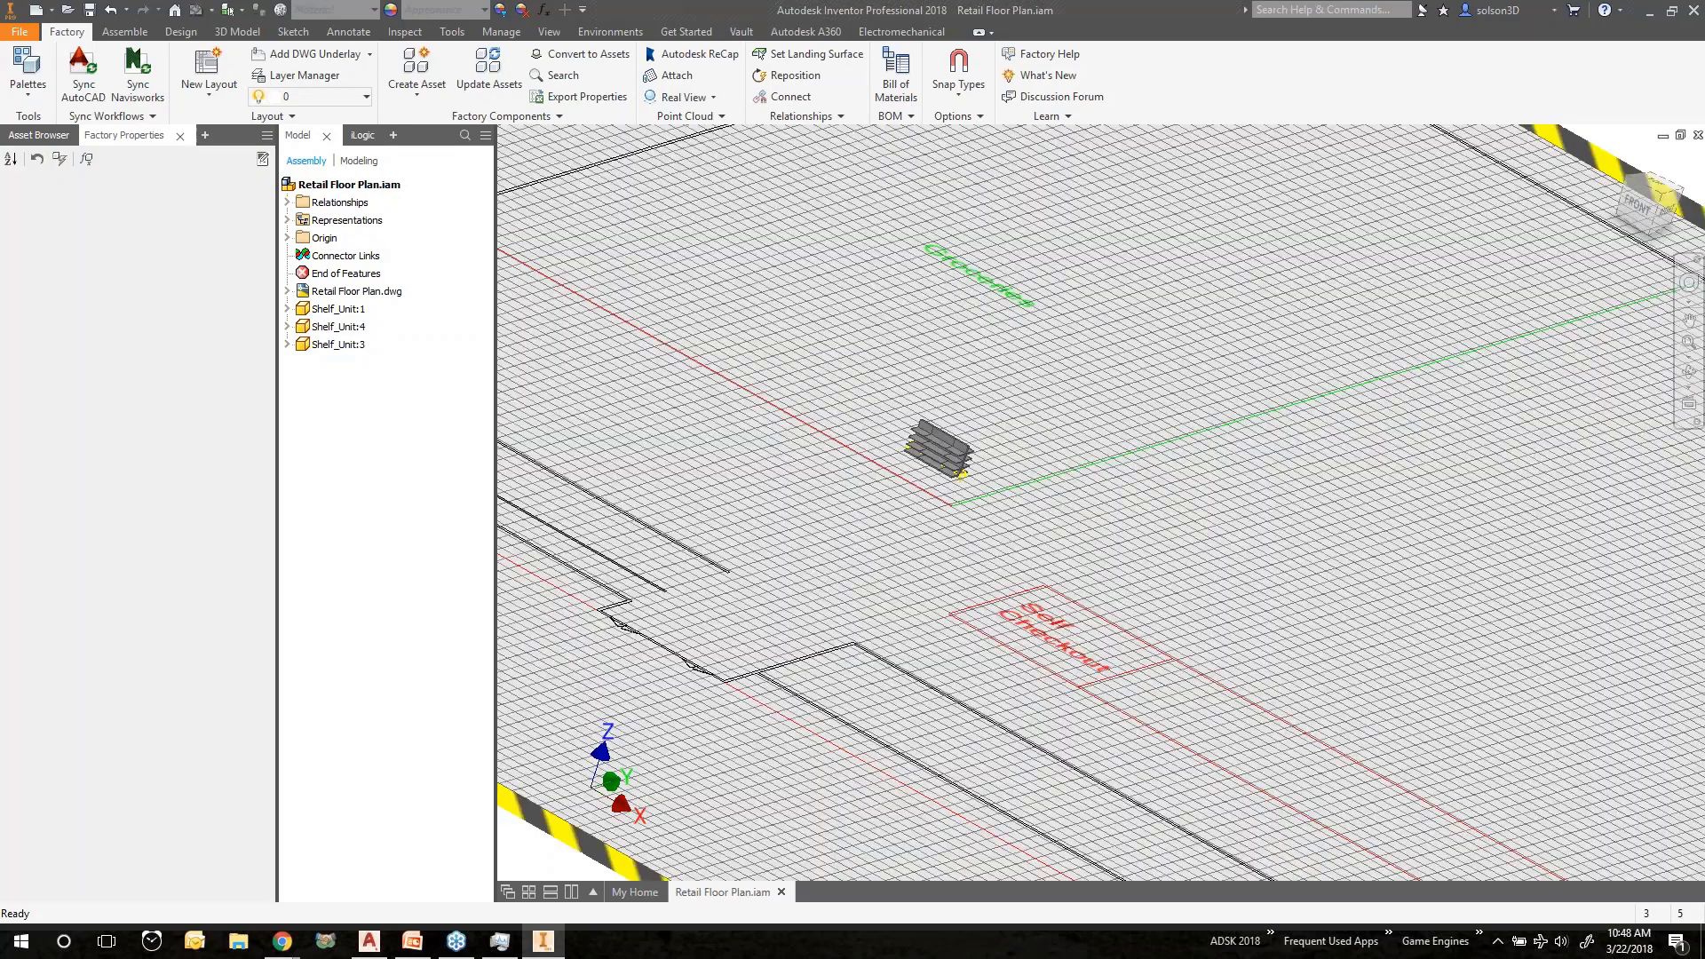
{"action": "scroll", "coordinate": [769, 351], "scroll_direction": "up", "scroll_amount": 5}
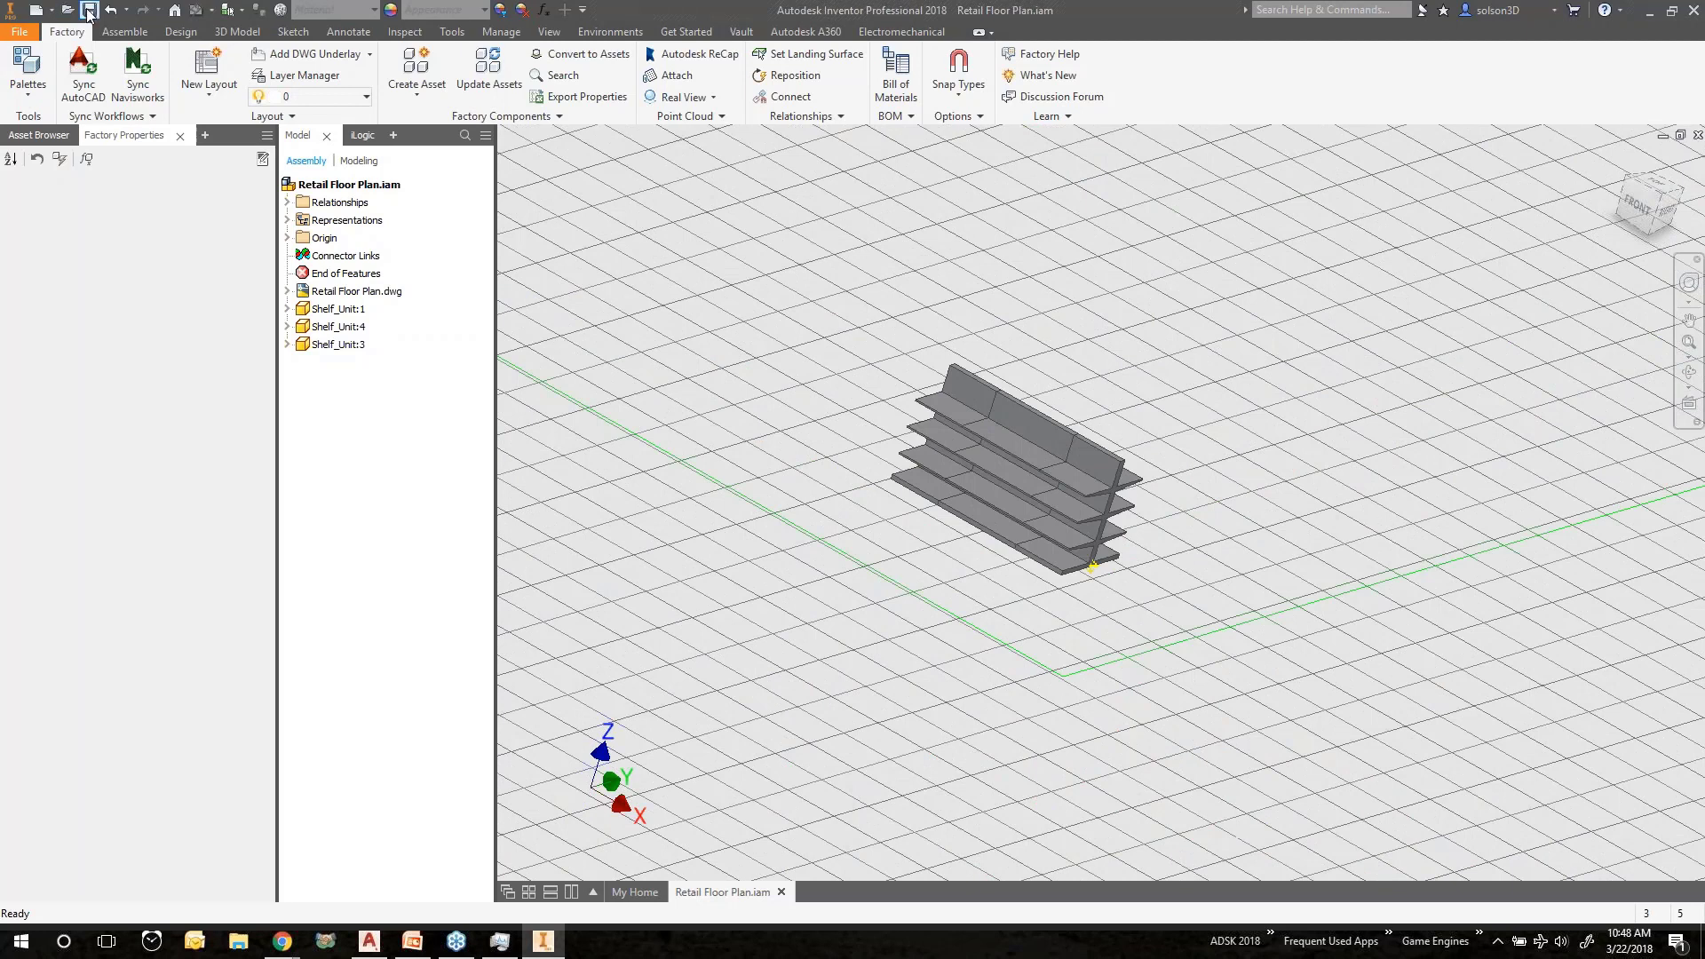
{"action": "left_click", "coordinate": [89, 10]}
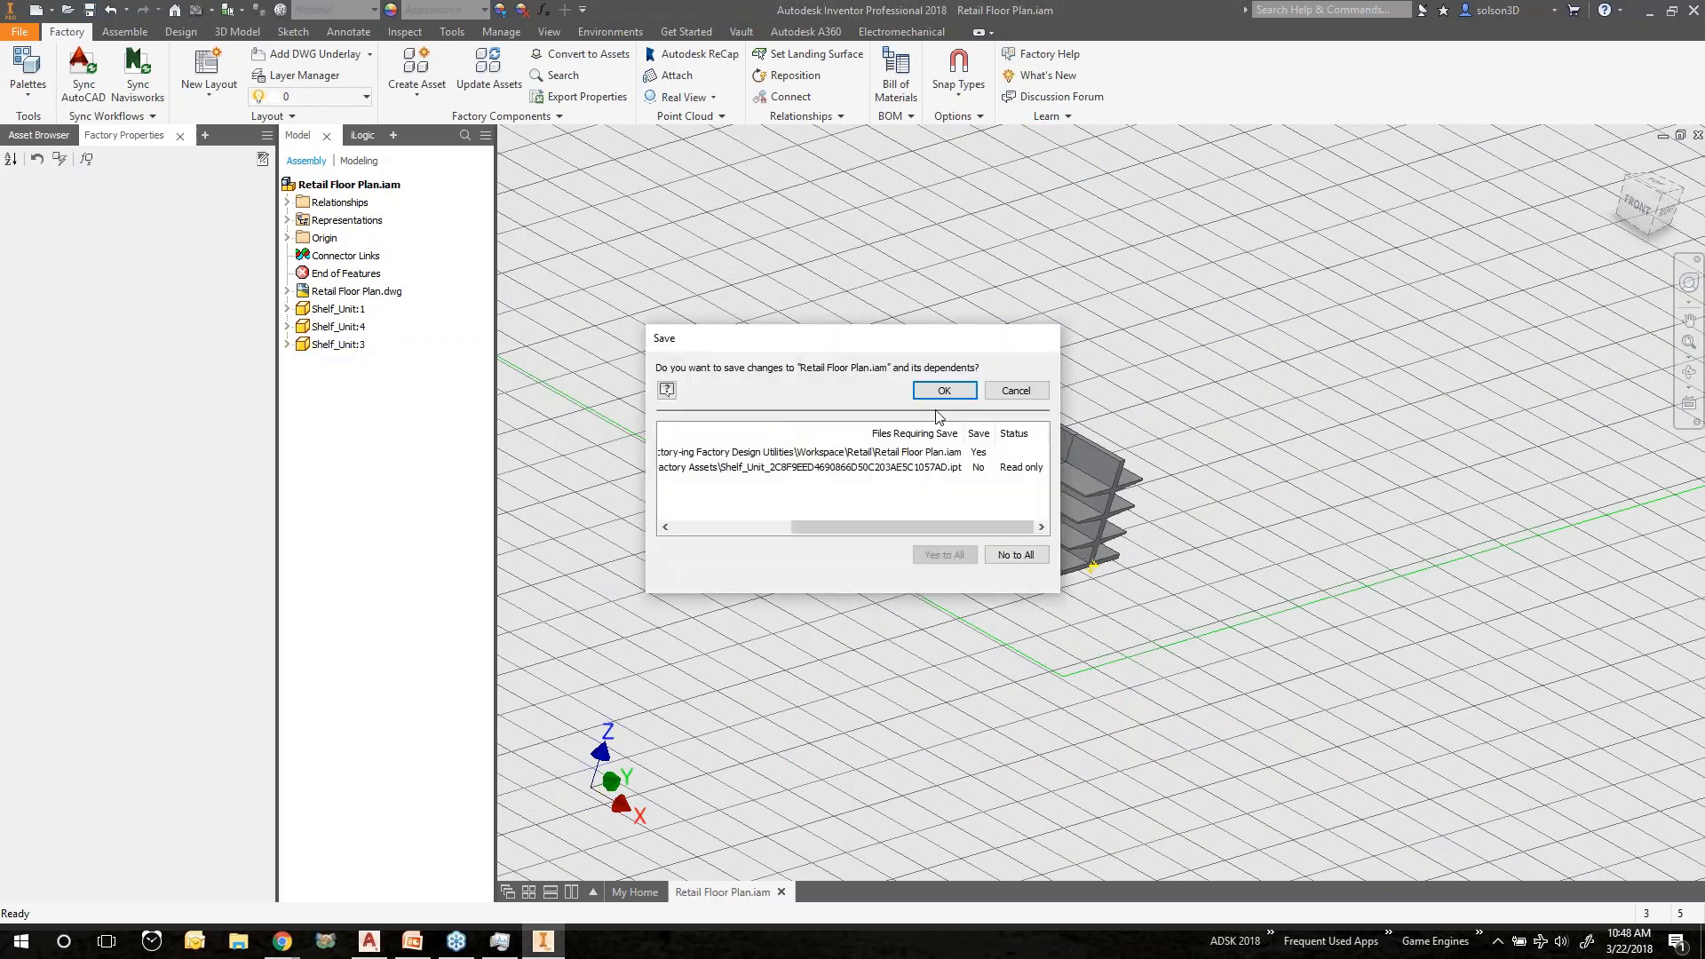
{"action": "key", "text": "Return"}
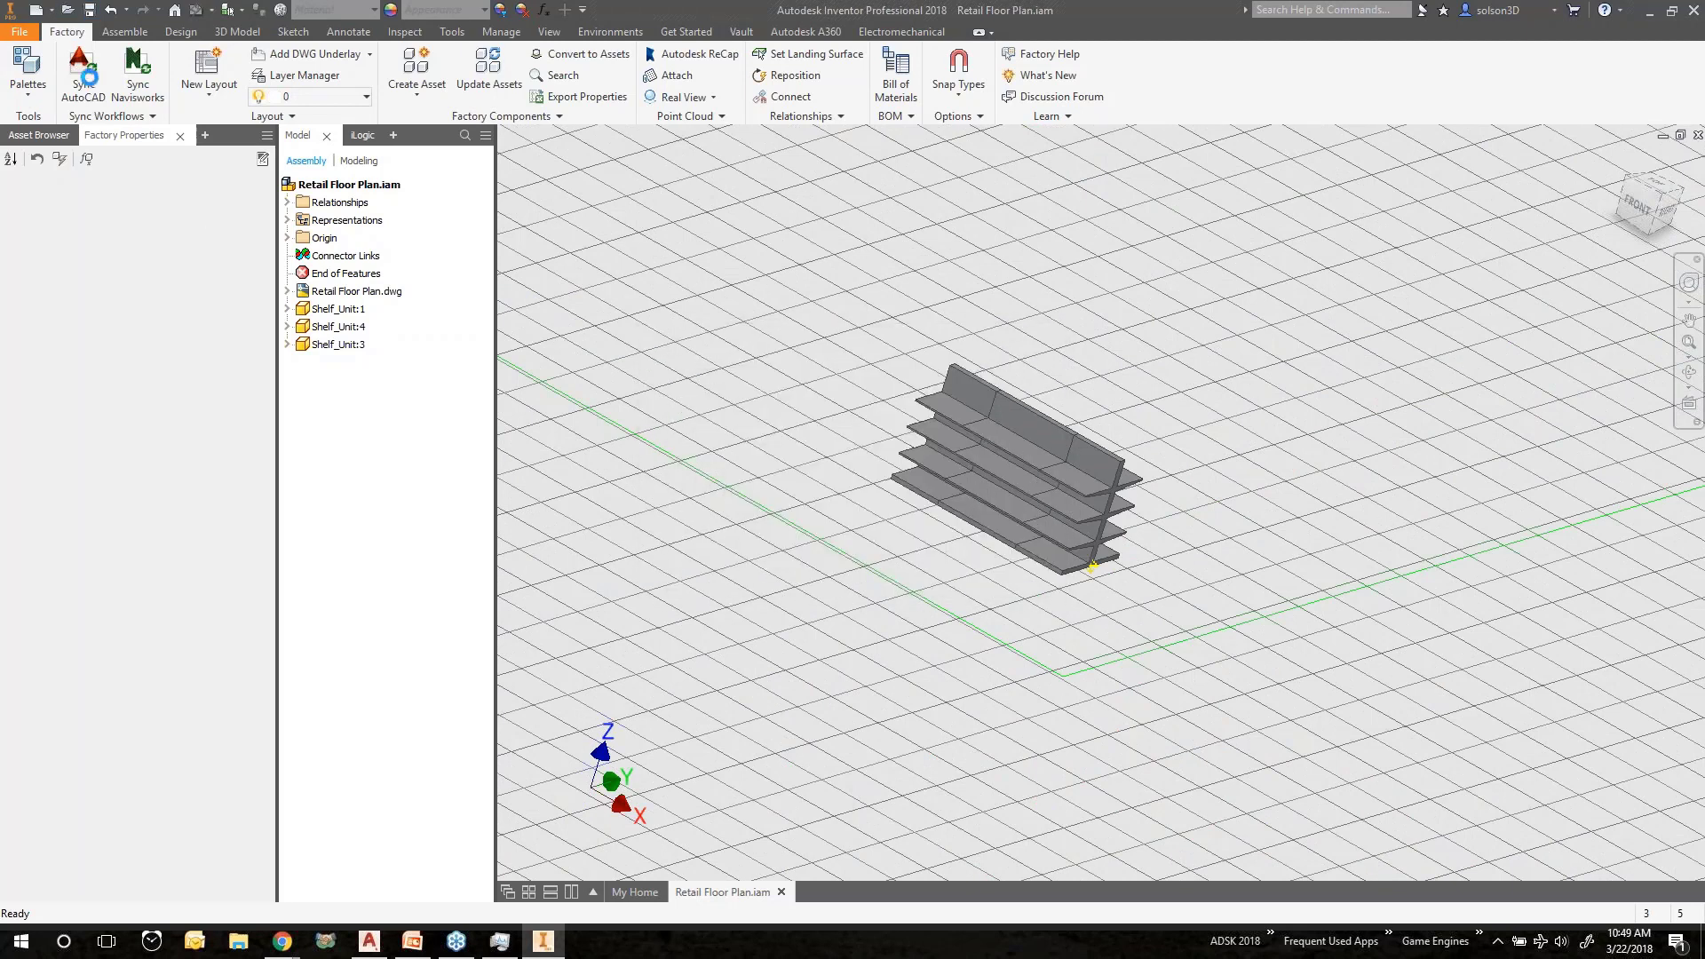
Sync the layout to AutoCAD and switch to AutoCAD with the generated Retail Floor Plan.dwg open.
{"action": "left_click", "coordinate": [82, 73]}
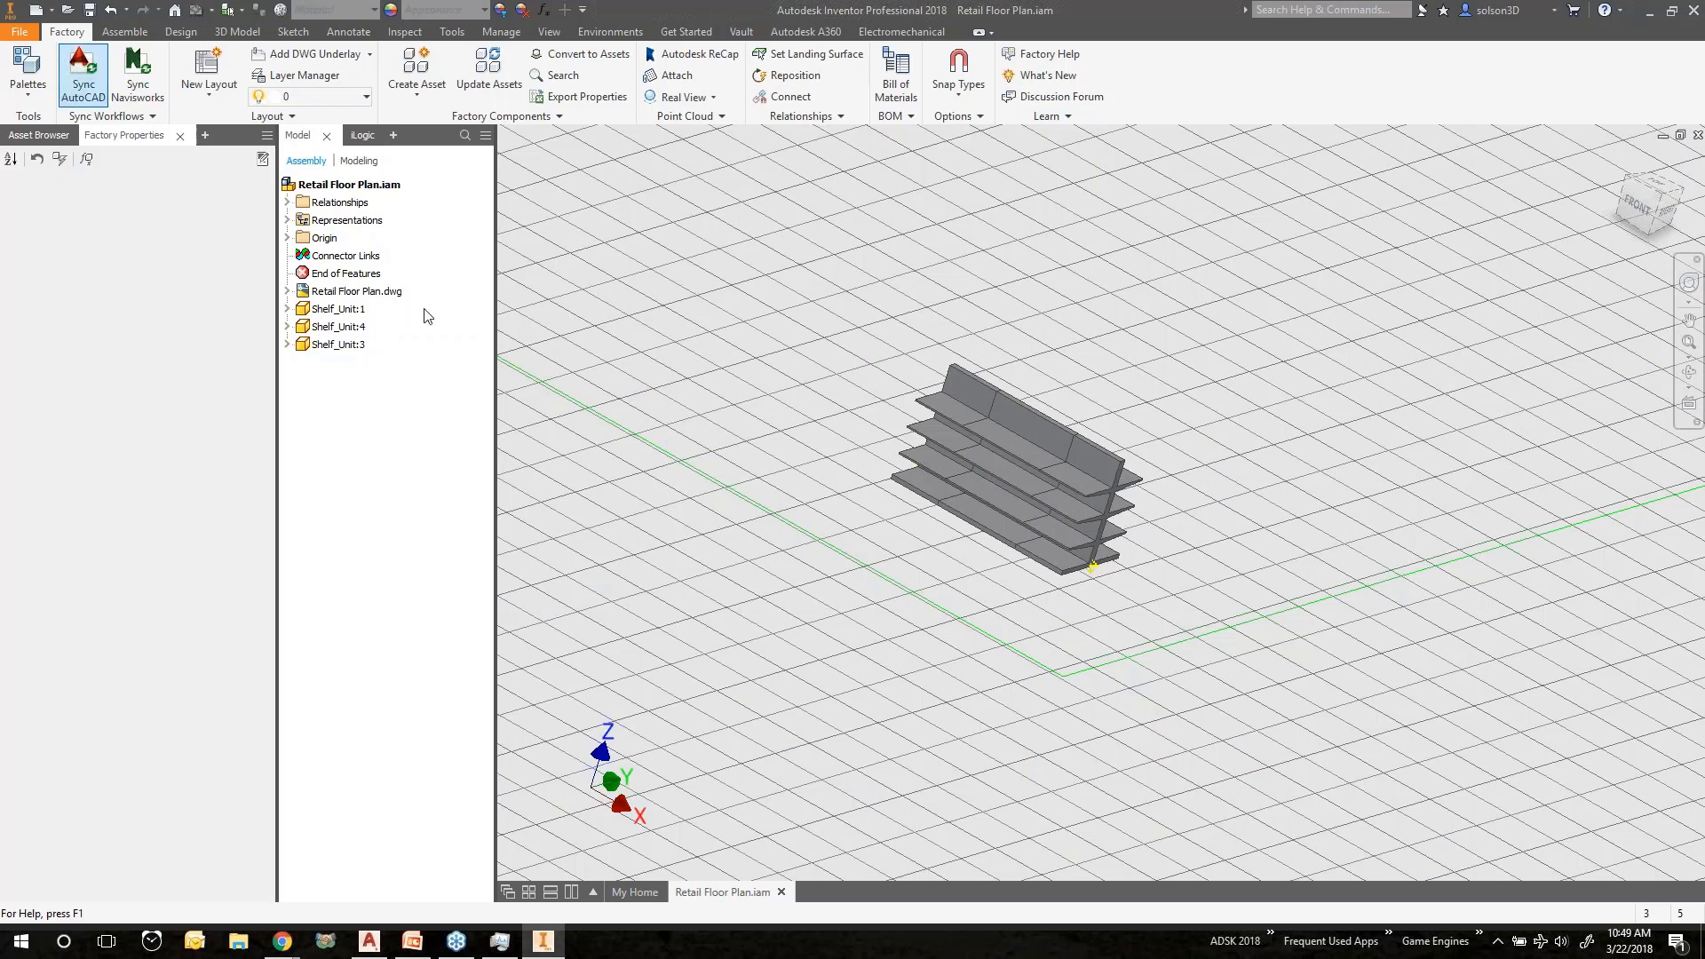
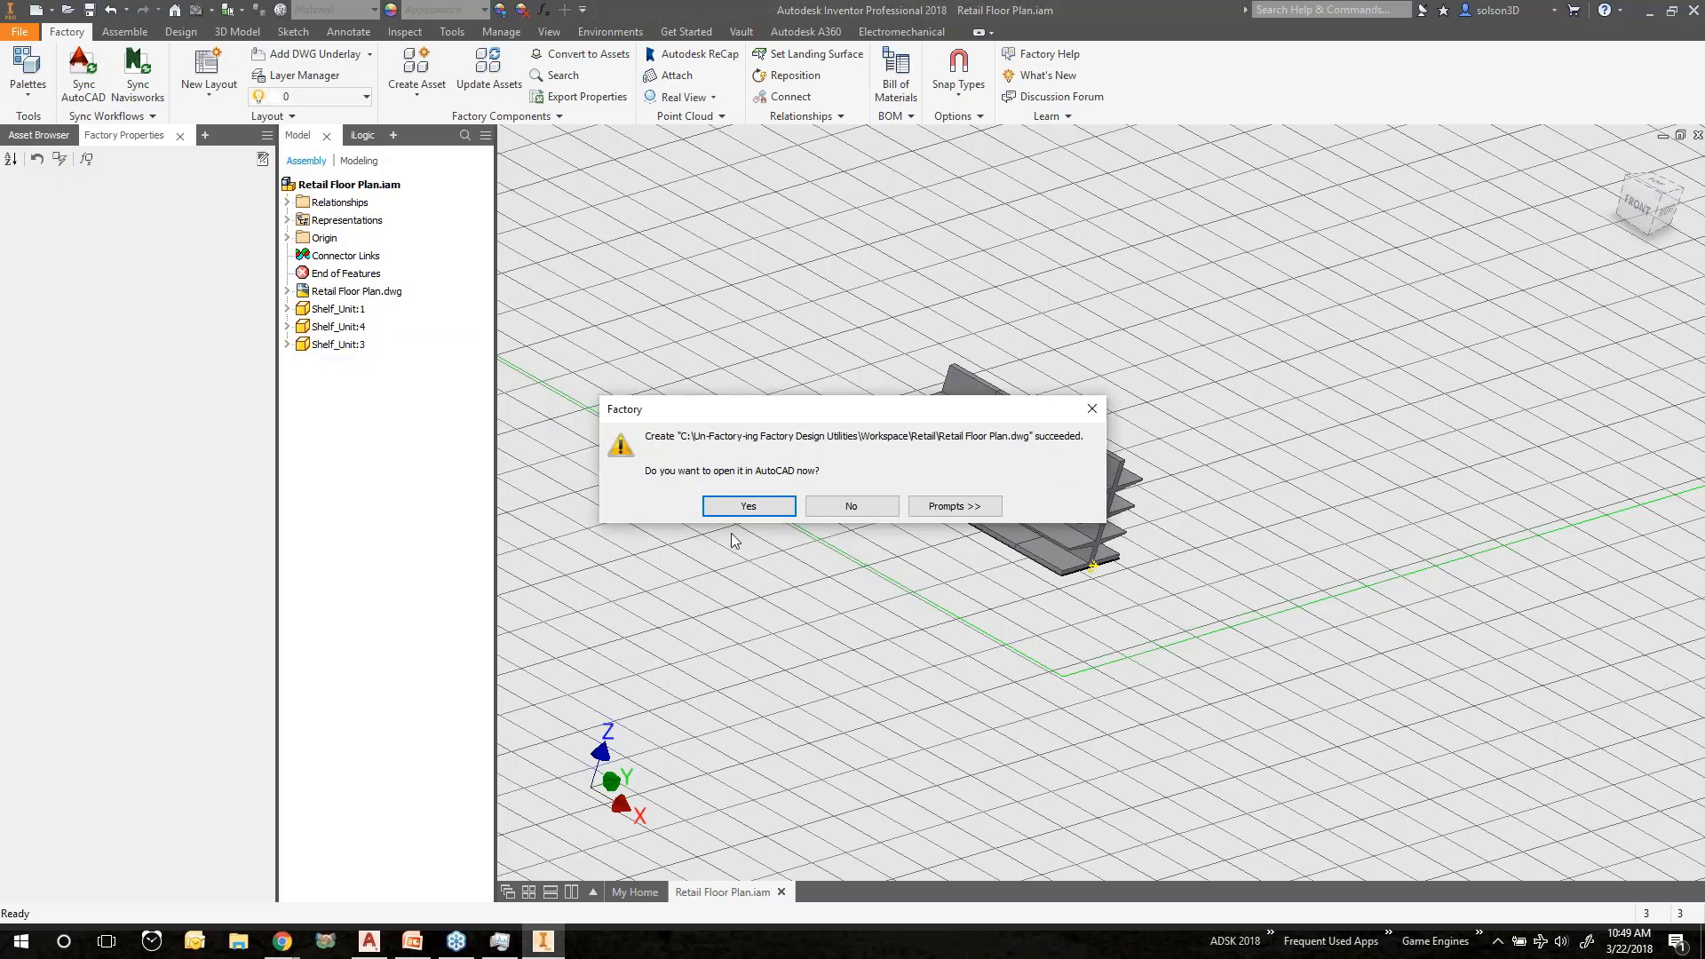
{"action": "left_click", "coordinate": [749, 507]}
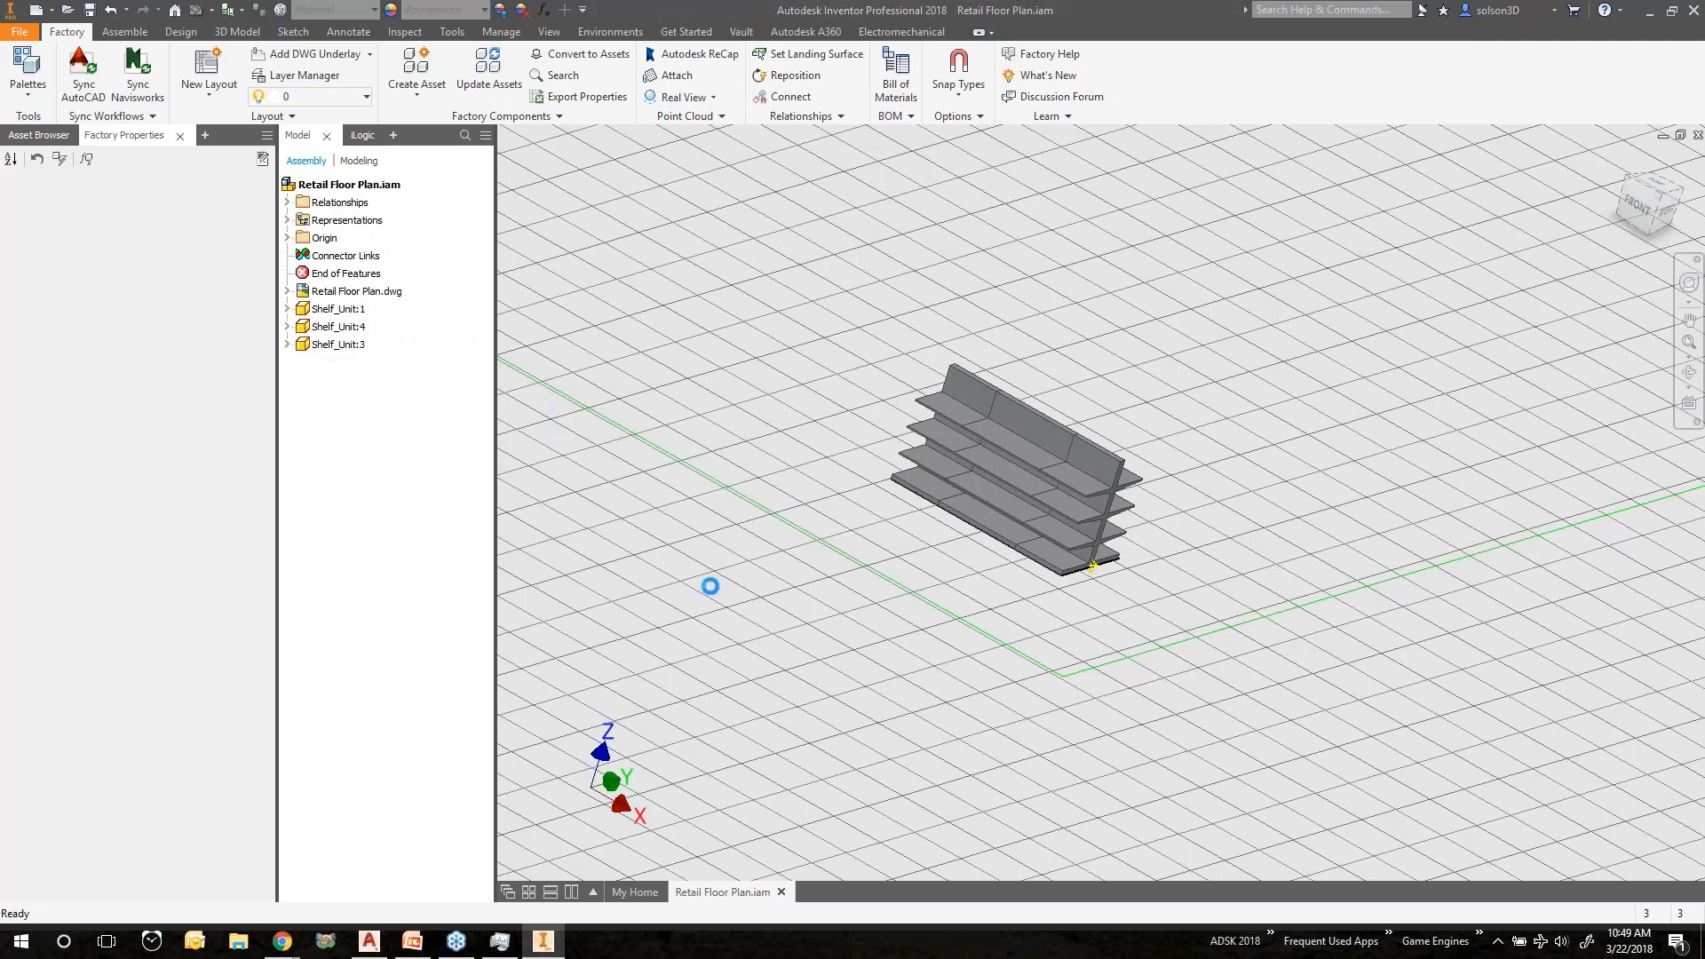
{"action": "mouse_move", "coordinate": [369, 941]}
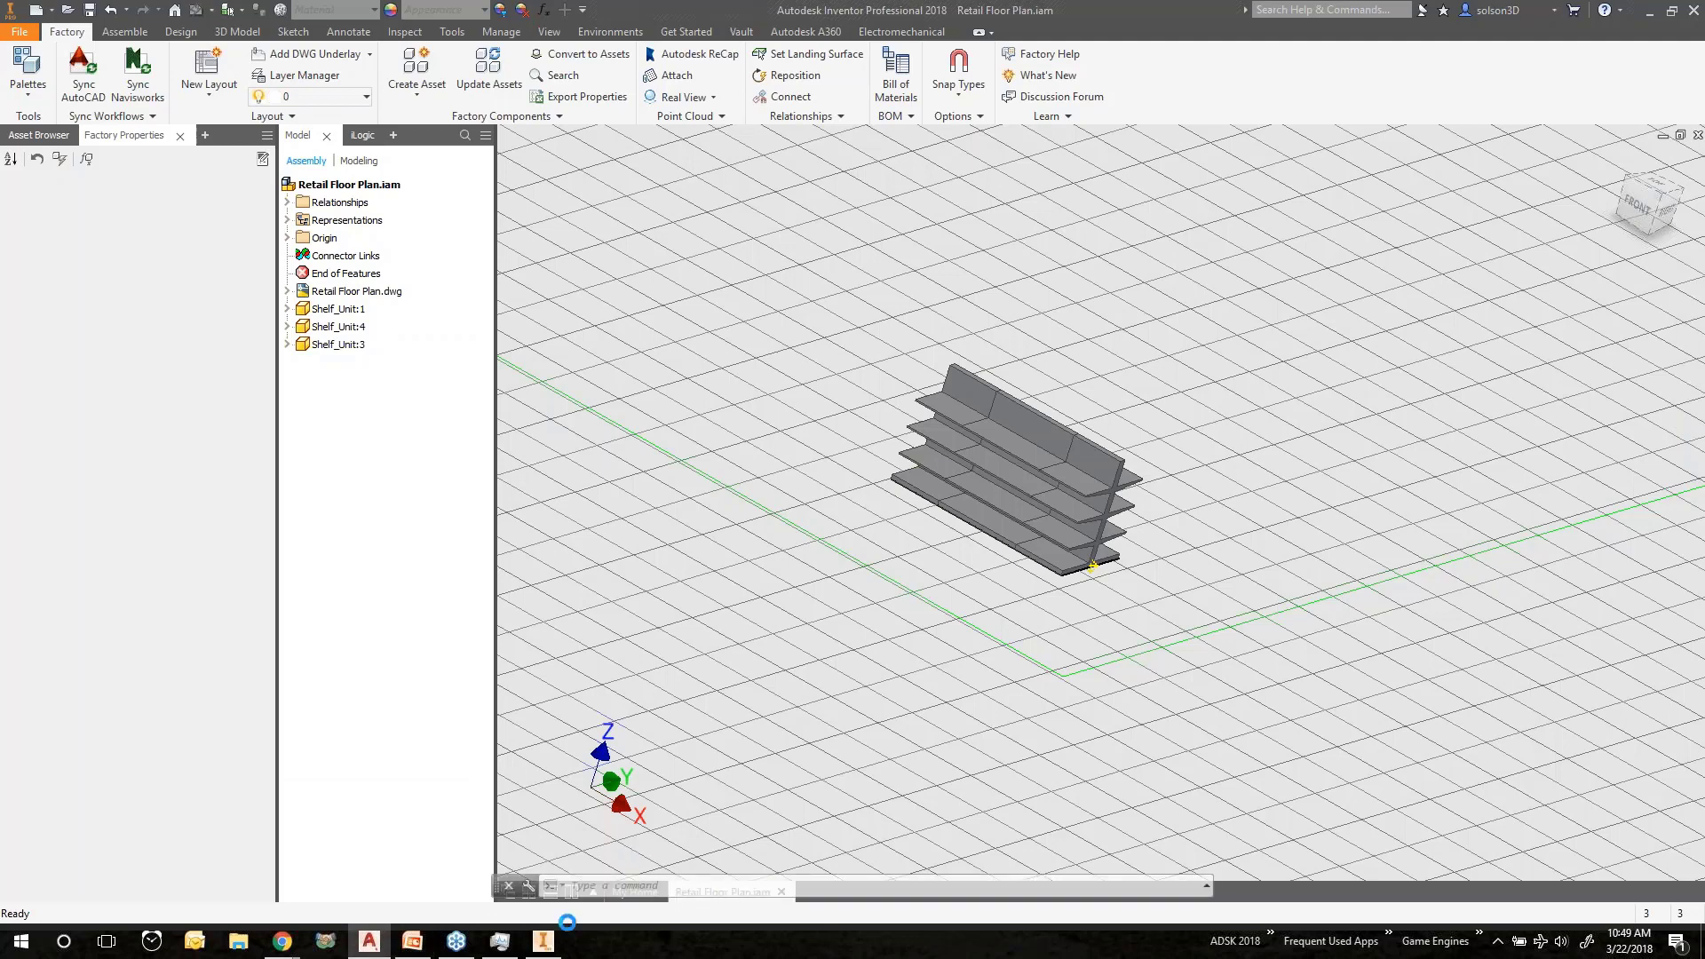
{"action": "left_click", "coordinate": [367, 943]}
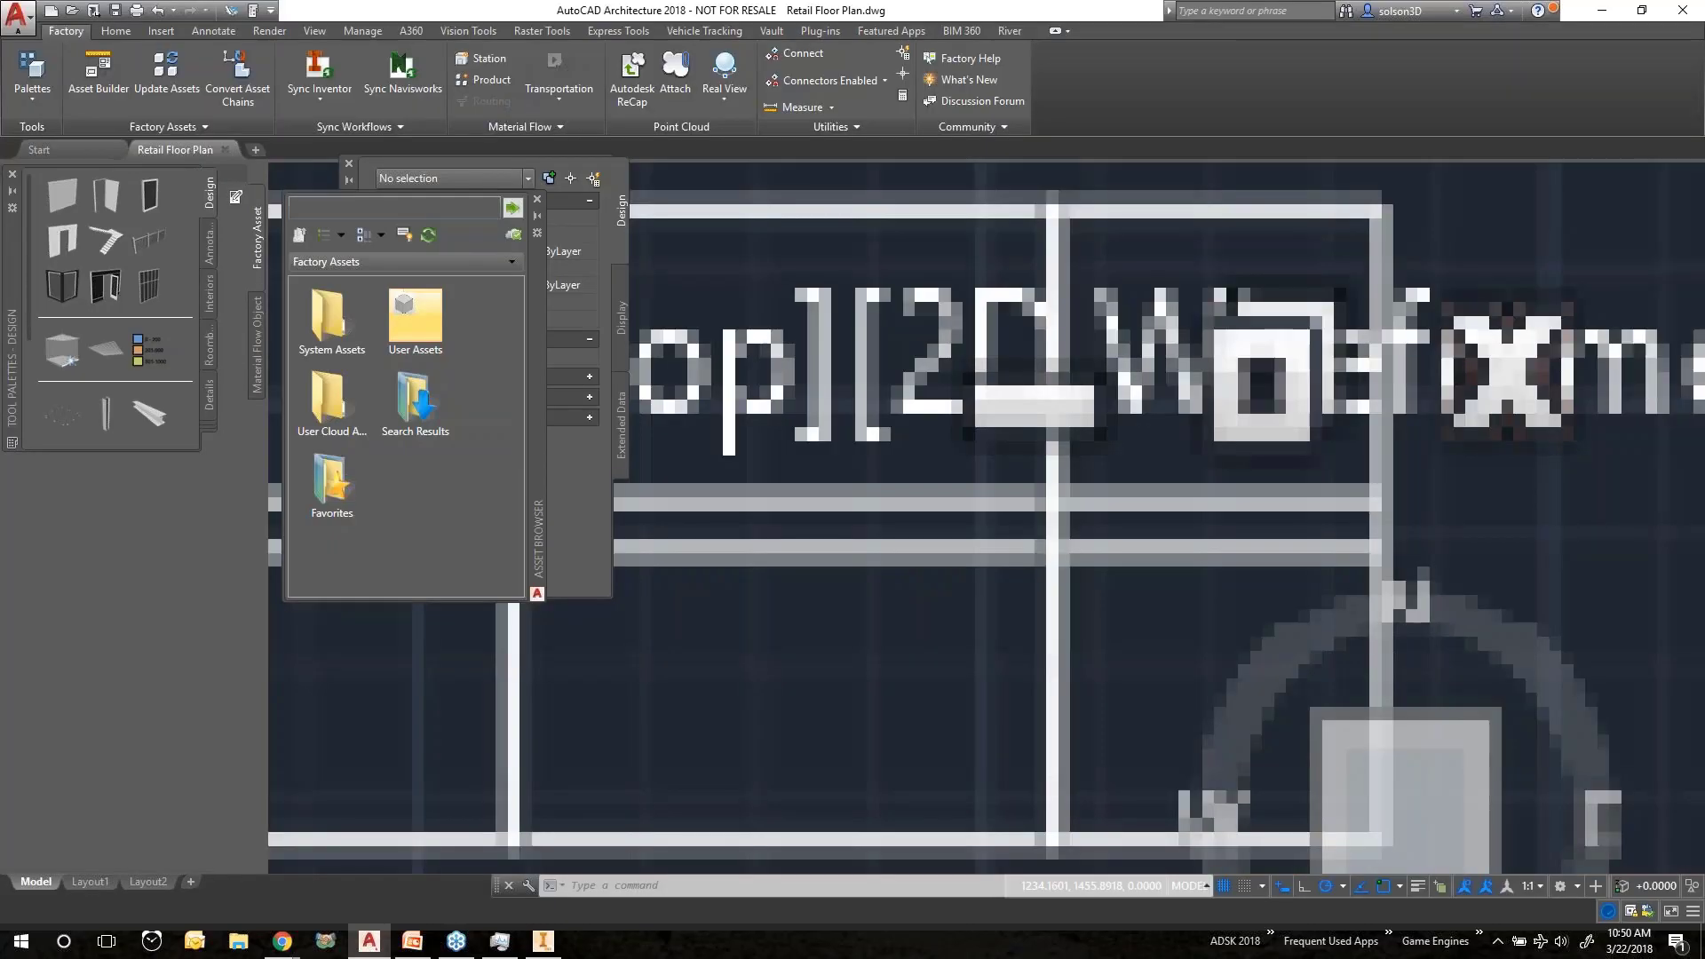
Open the Retail category of the user assets for adding to the synced shelf row in the Groceries outline.
{"action": "scroll", "coordinate": [961, 613], "scroll_direction": "up", "scroll_amount": 5}
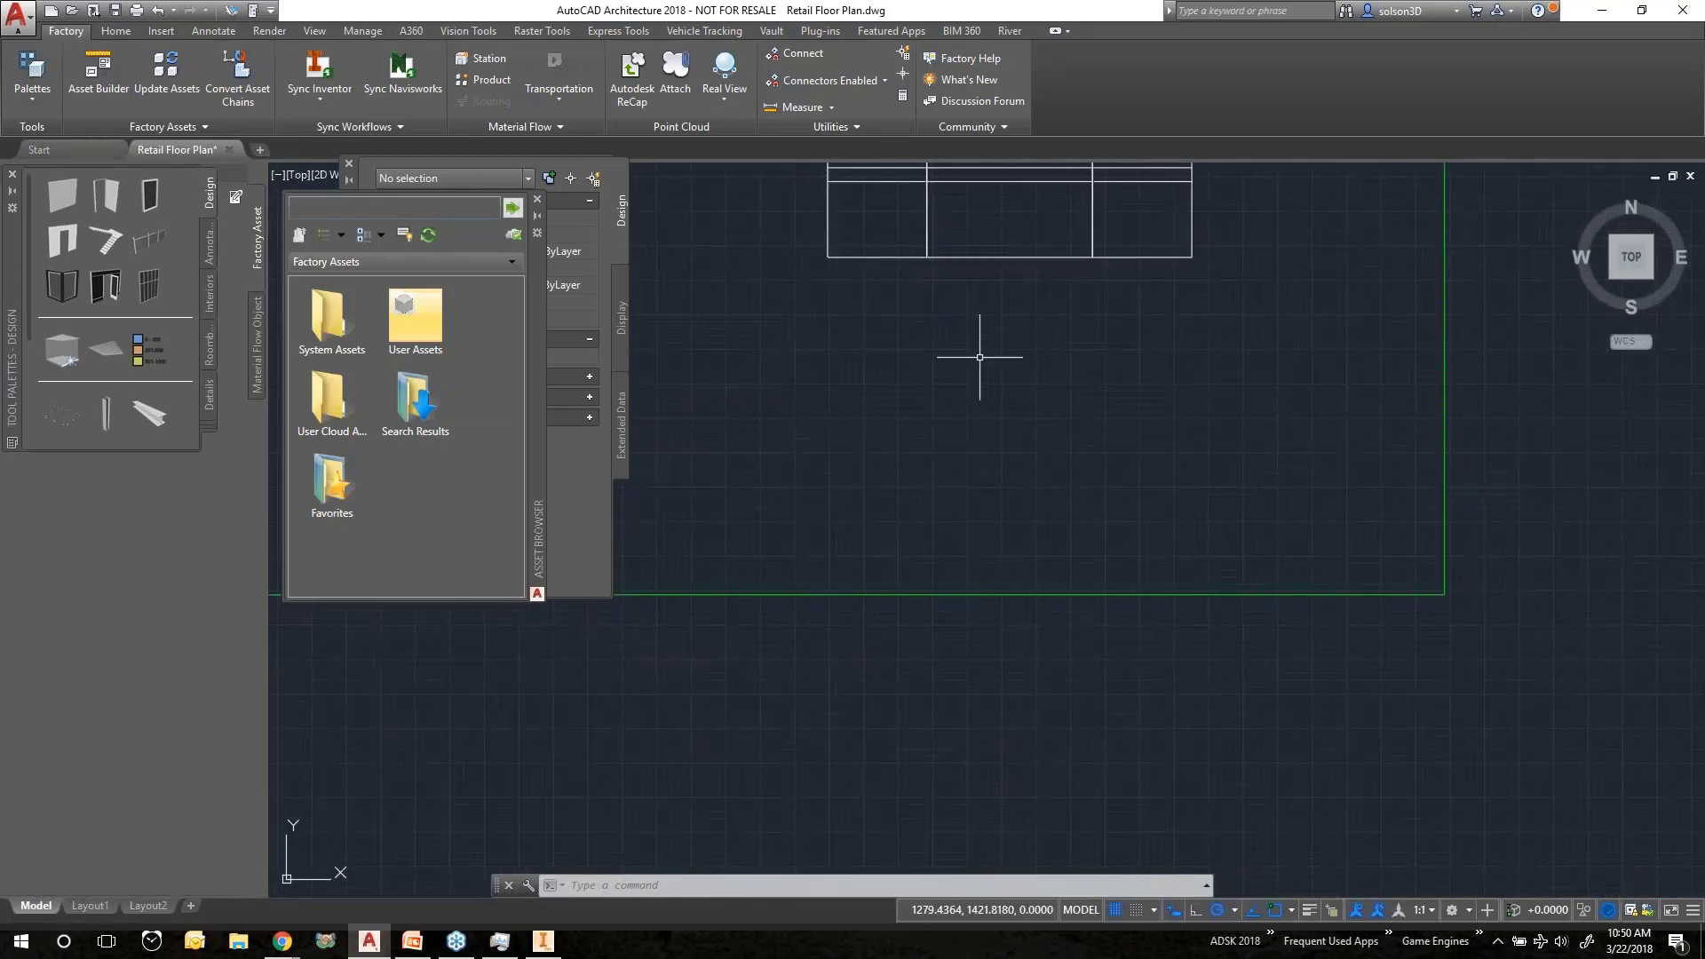
{"action": "scroll", "coordinate": [982, 355], "scroll_direction": "down", "scroll_amount": 5}
{"action": "middle_click_drag", "start_coordinate": [1130, 480], "coordinate": [1004, 418]}
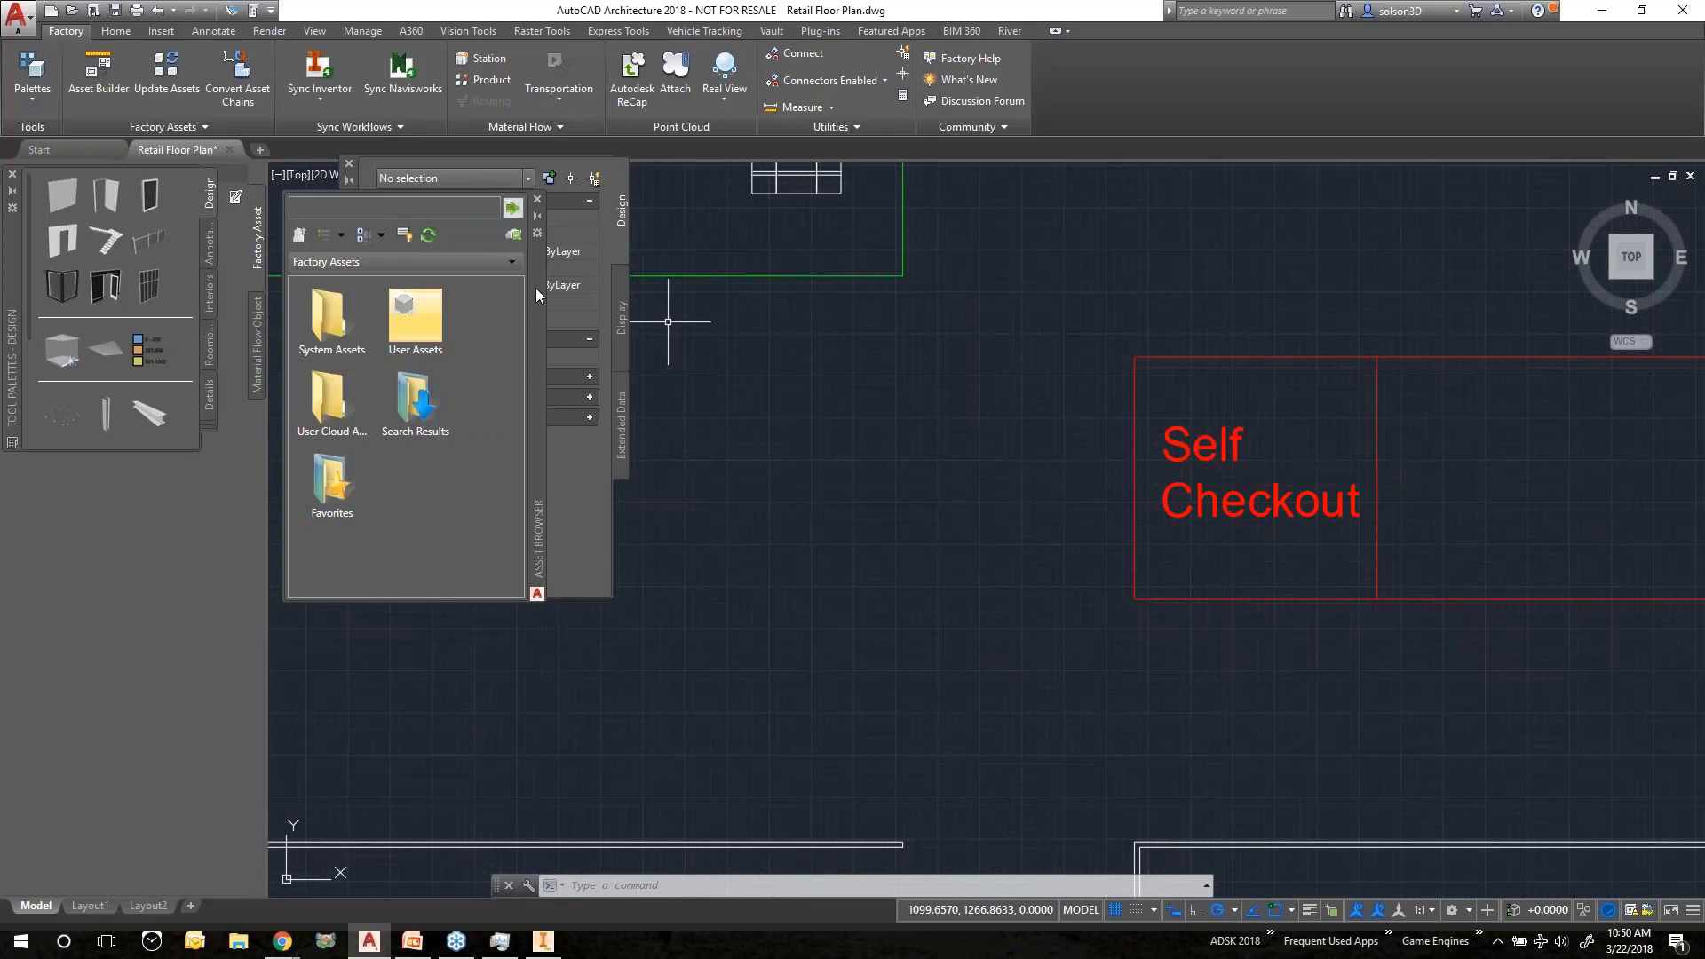
{"action": "double_click", "coordinate": [428, 315]}
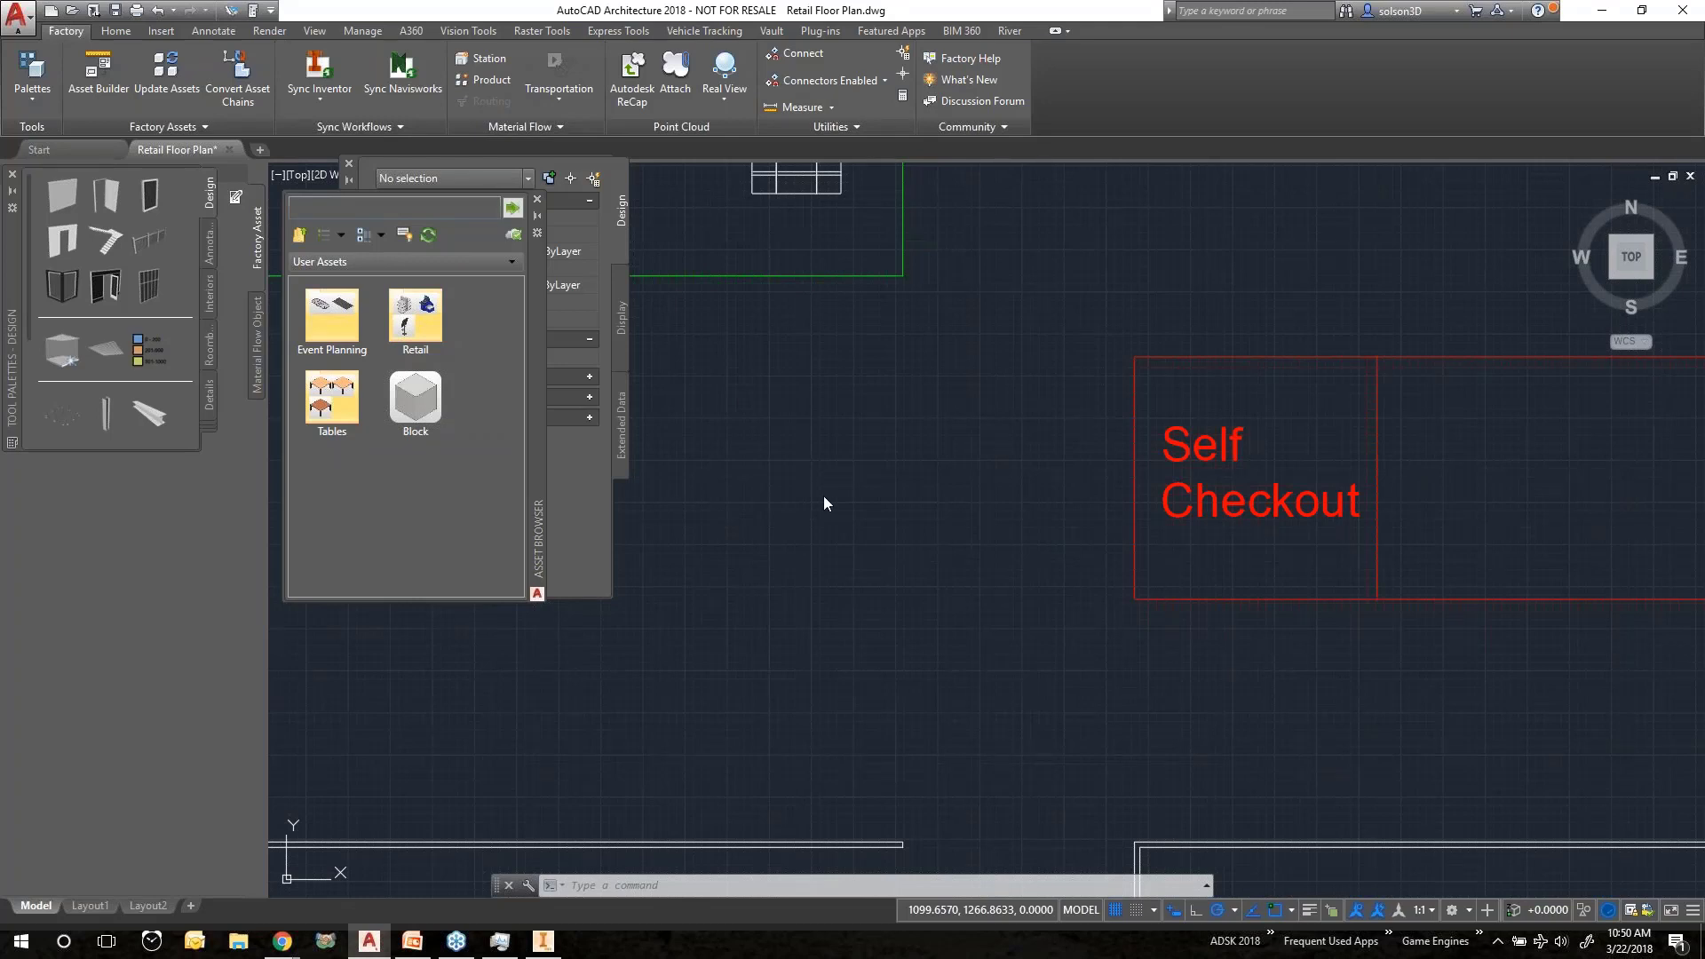
{"action": "scroll", "coordinate": [824, 497], "scroll_direction": "up", "scroll_amount": 2}
{"action": "mouse_move", "coordinate": [877, 444]}
{"action": "middle_mouse_down"}
{"action": "mouse_move", "coordinate": [910, 525]}
{"action": "mouse_move", "coordinate": [1098, 801]}
{"action": "middle_mouse_up"}
{"action": "scroll", "coordinate": [814, 604], "scroll_direction": "up", "scroll_amount": 2}
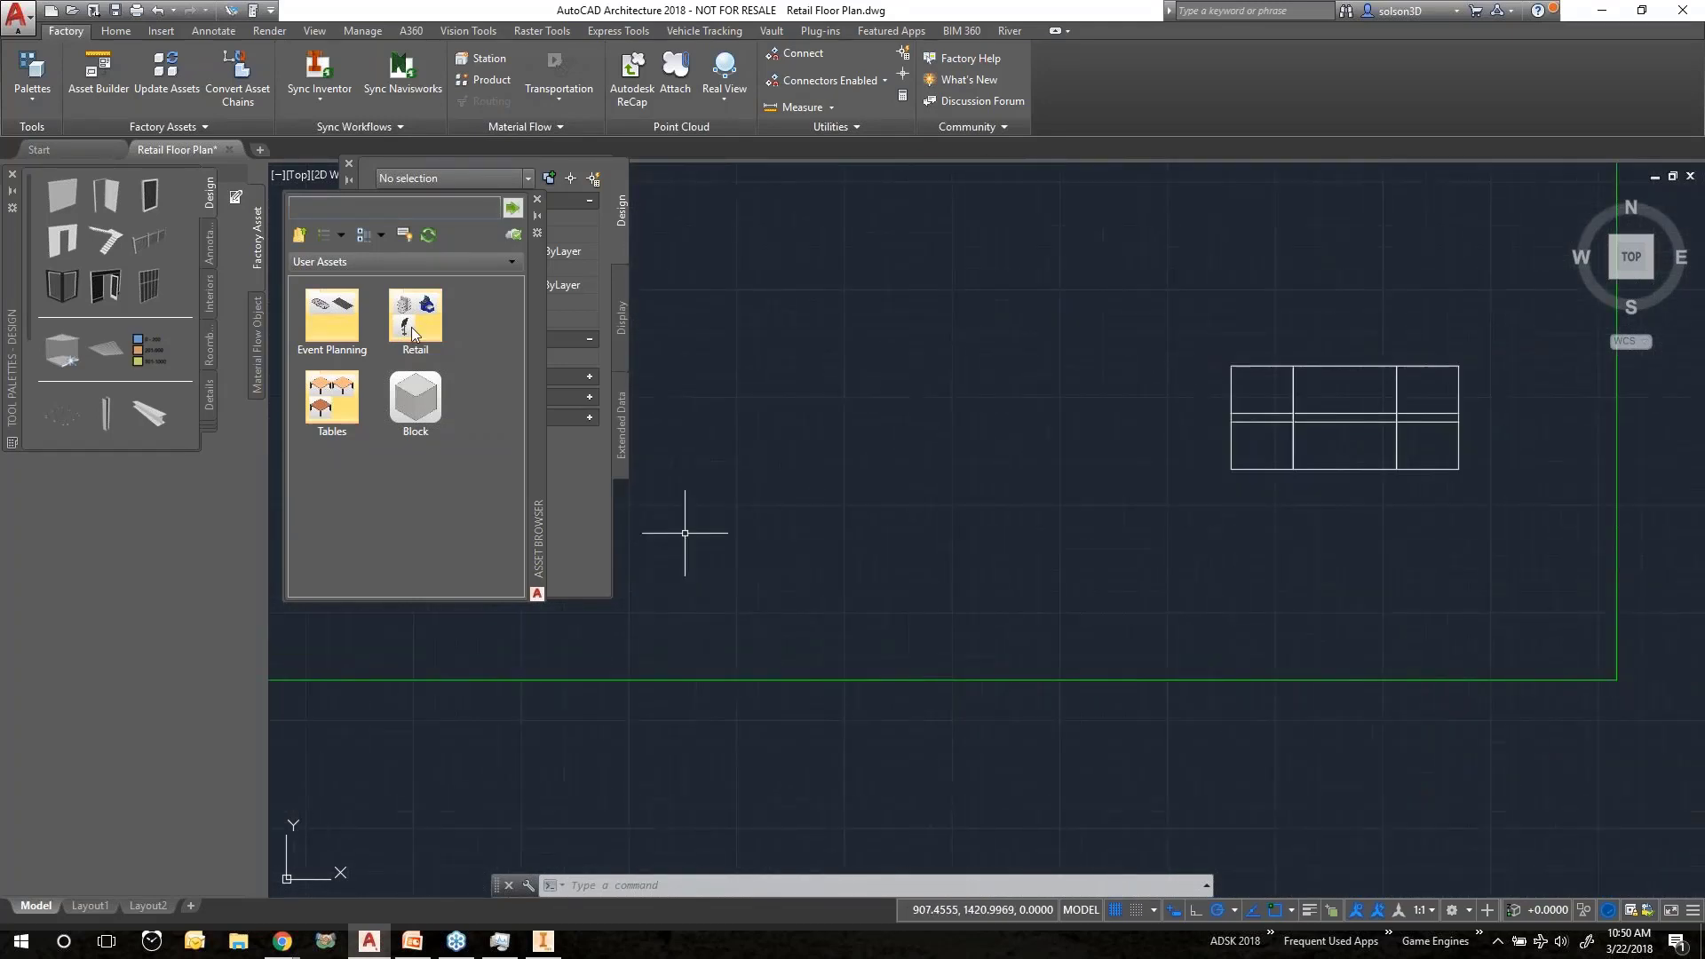
{"action": "double_click", "coordinate": [414, 317]}
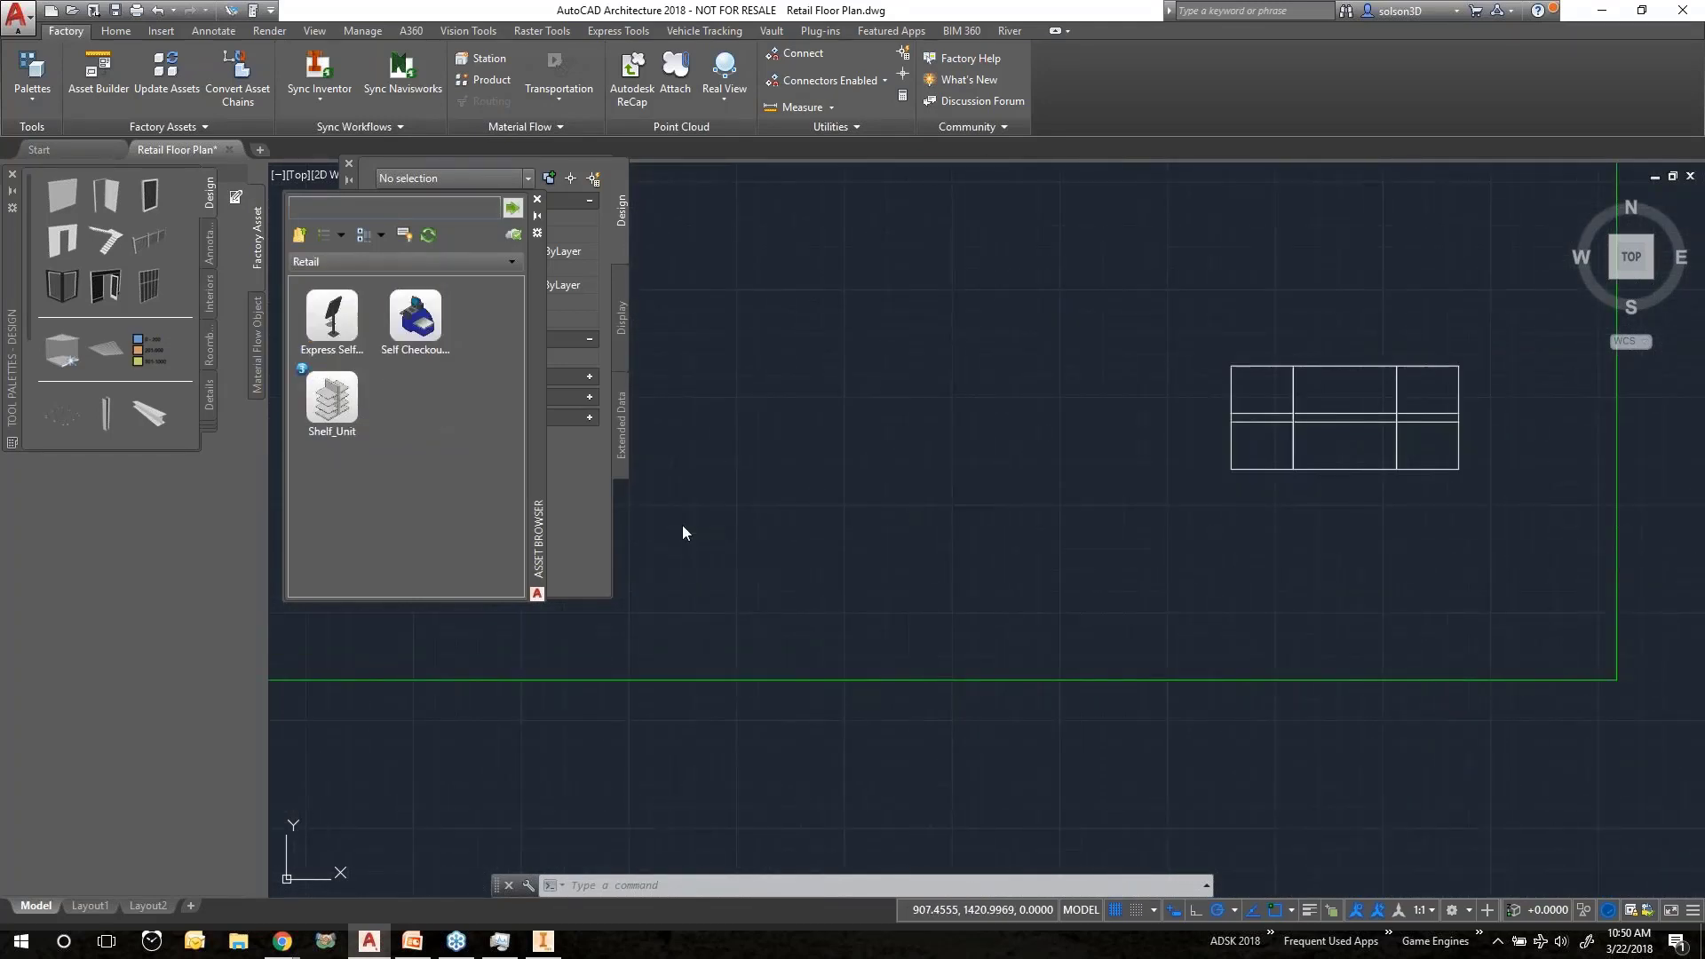
Insert one Shelf_Unit from the Retail assets and connect it to the left end of the existing shelf row.
{"action": "left_click", "coordinate": [332, 400]}
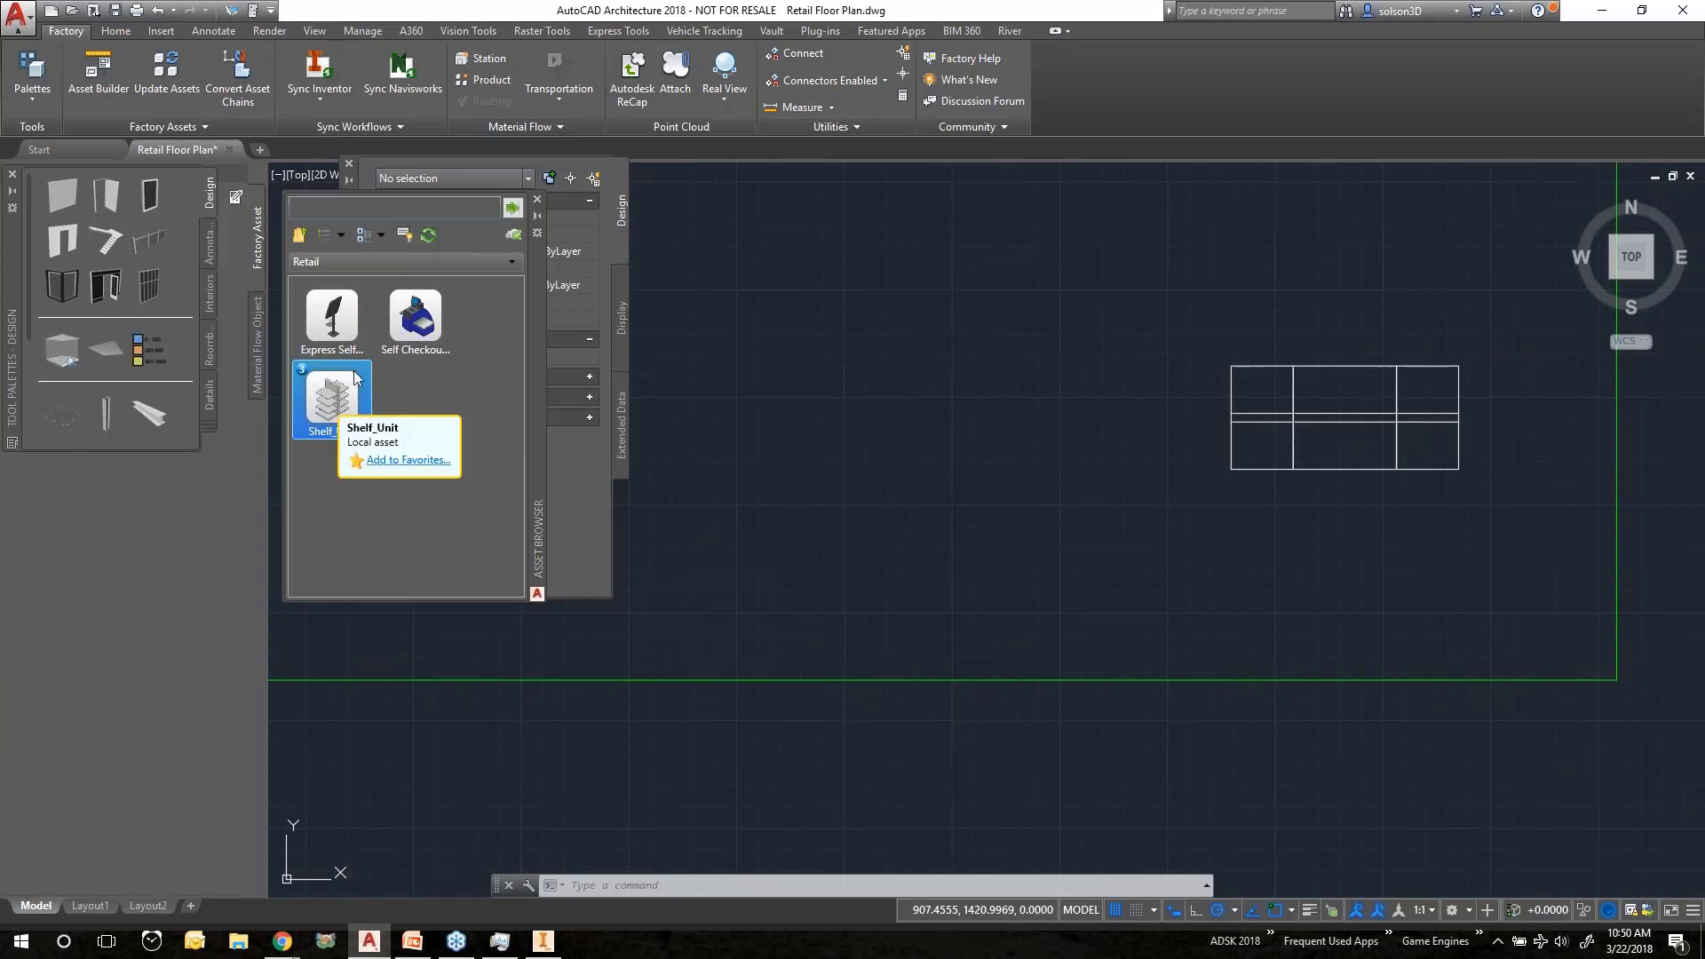
{"action": "double_click", "coordinate": [335, 400]}
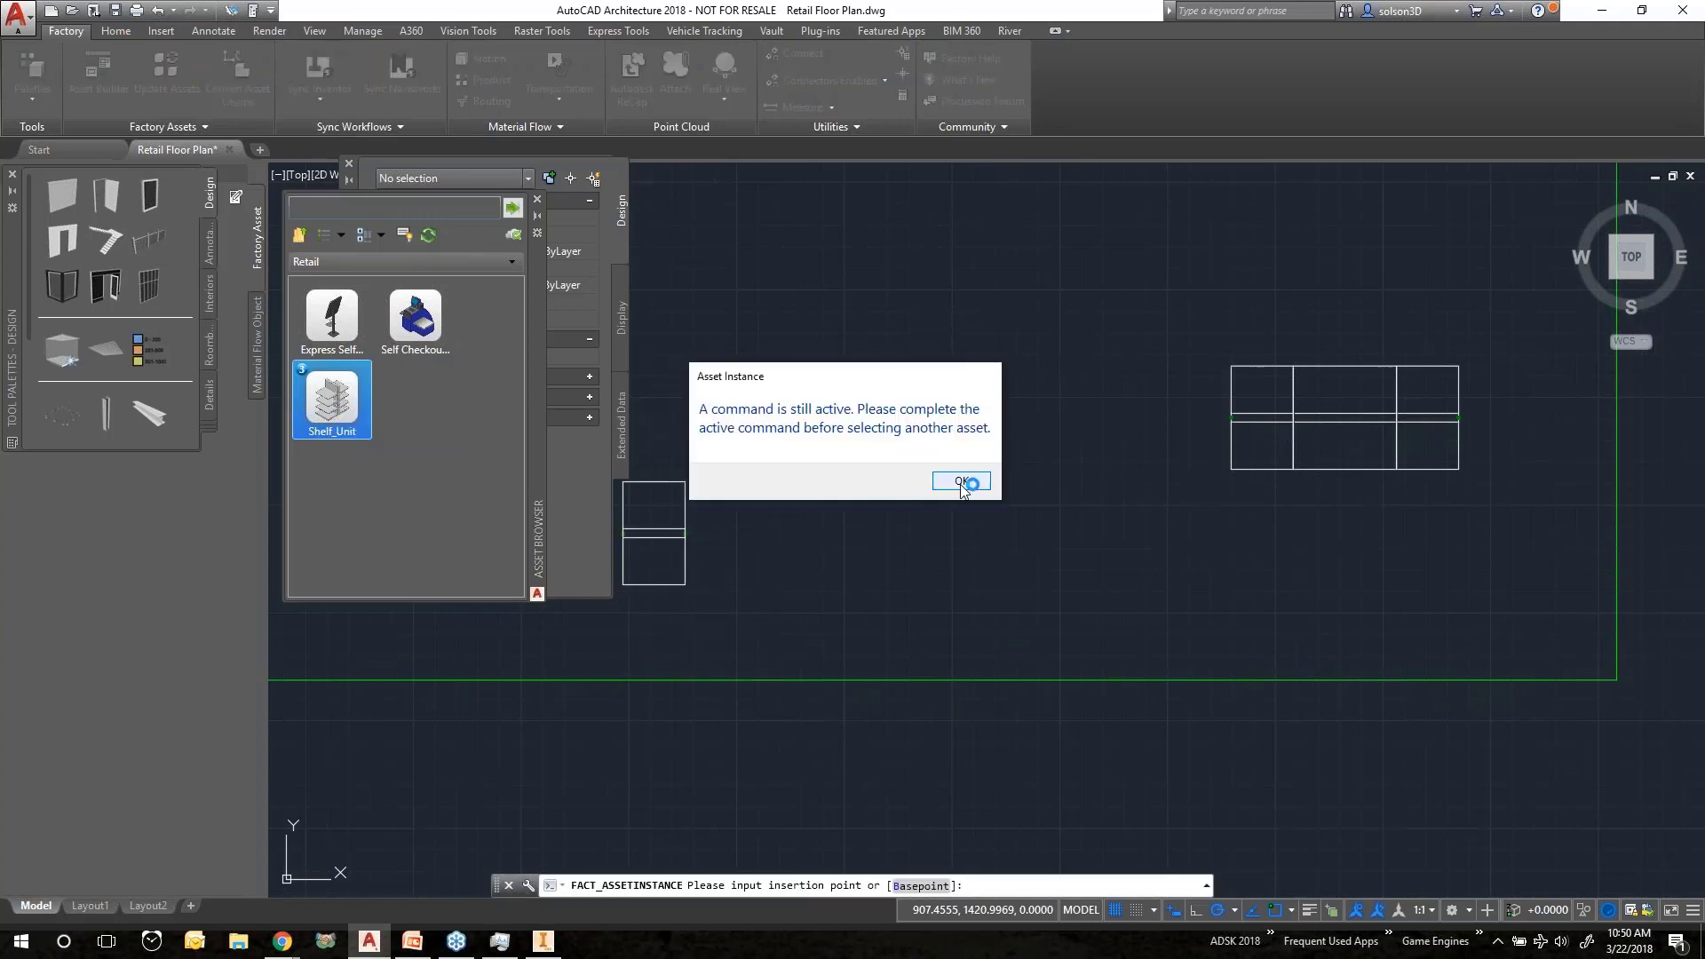
{"action": "left_click", "coordinate": [956, 478]}
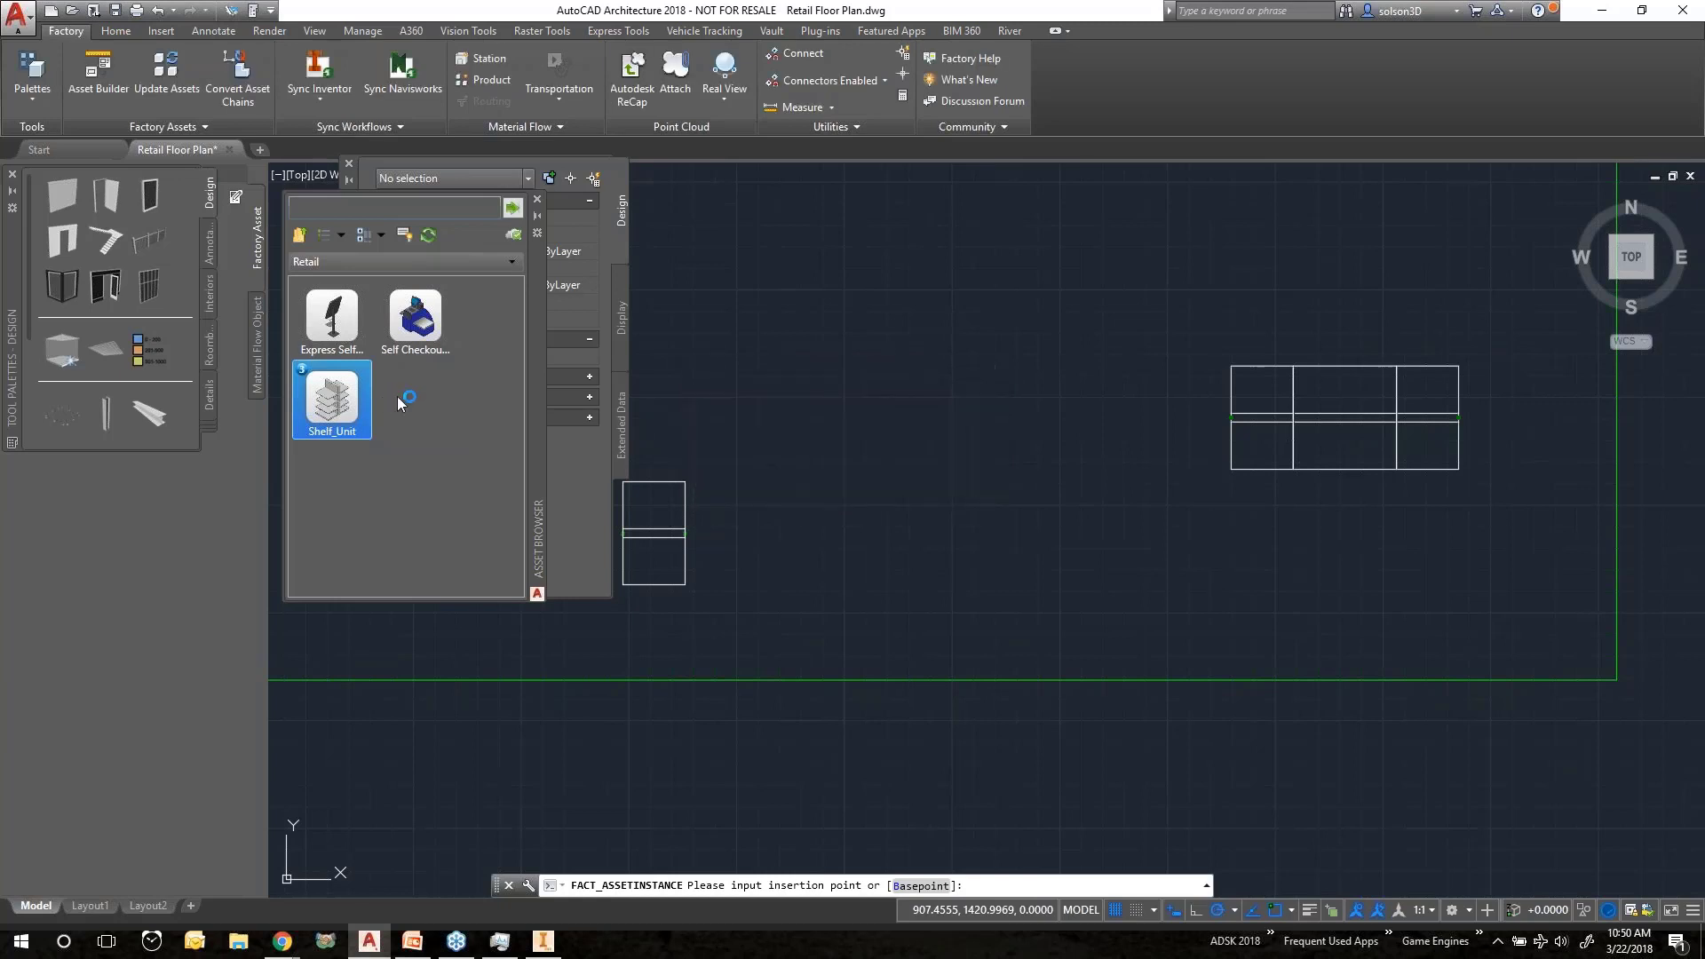
{"action": "scroll", "coordinate": [1298, 402], "scroll_direction": "up", "scroll_amount": 2}
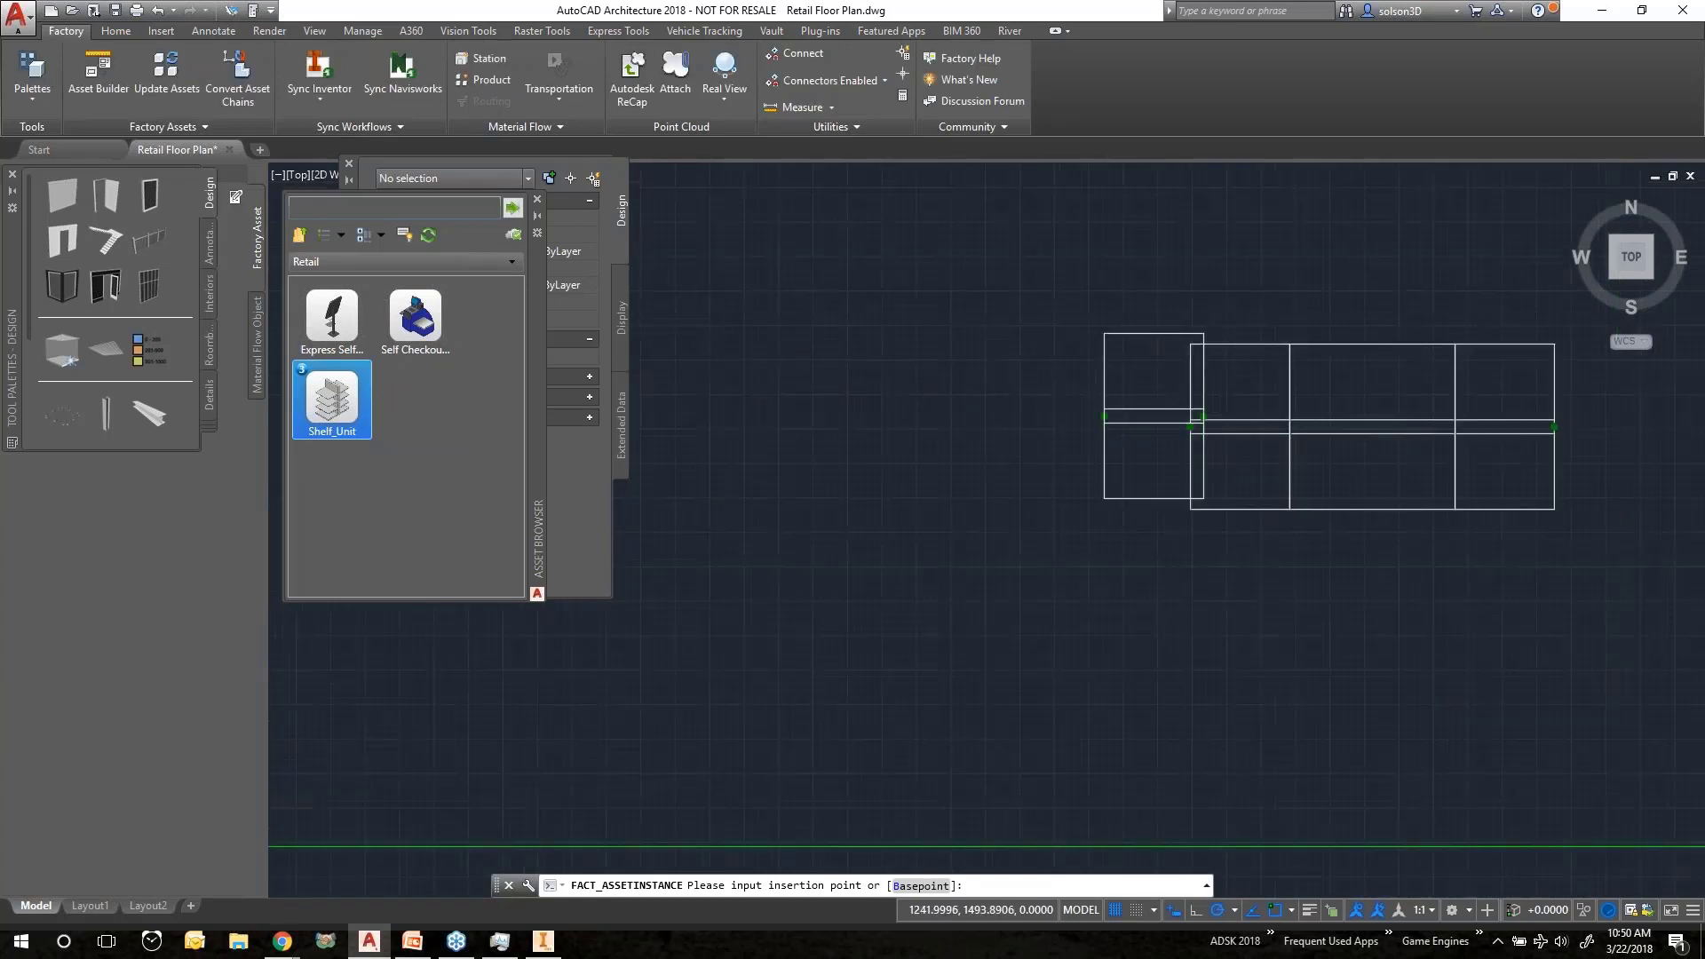
{"action": "scroll", "coordinate": [1298, 402], "scroll_direction": "up", "scroll_amount": 2}
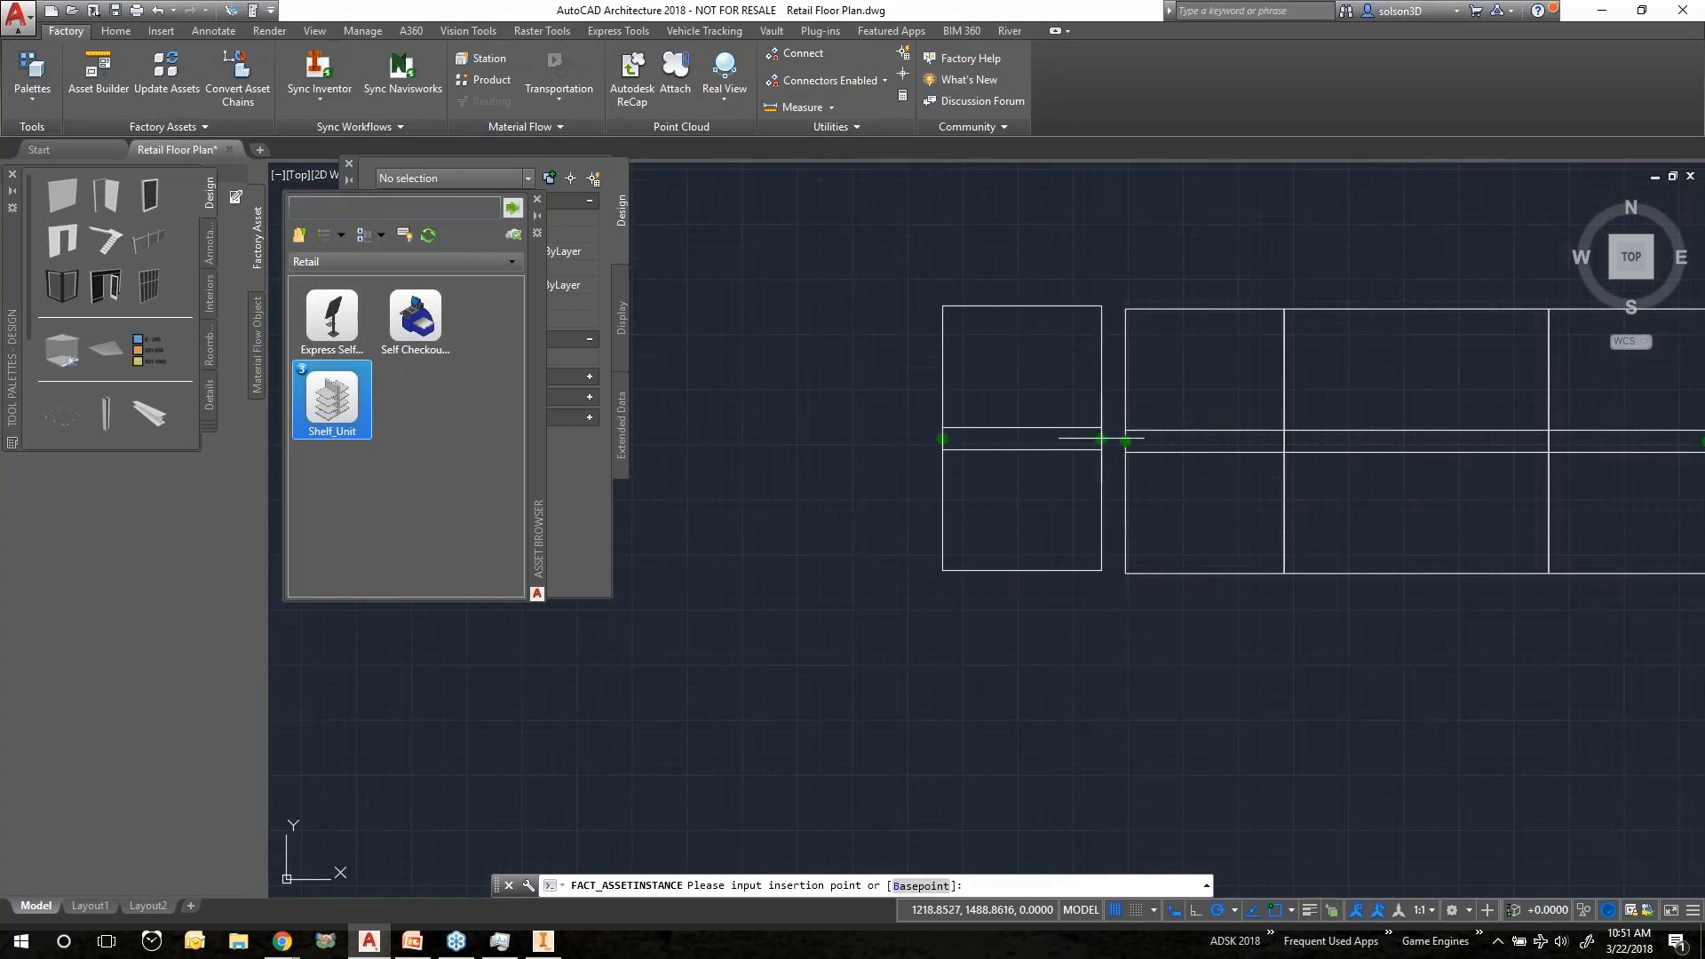
{"action": "left_click", "coordinate": [1120, 442]}
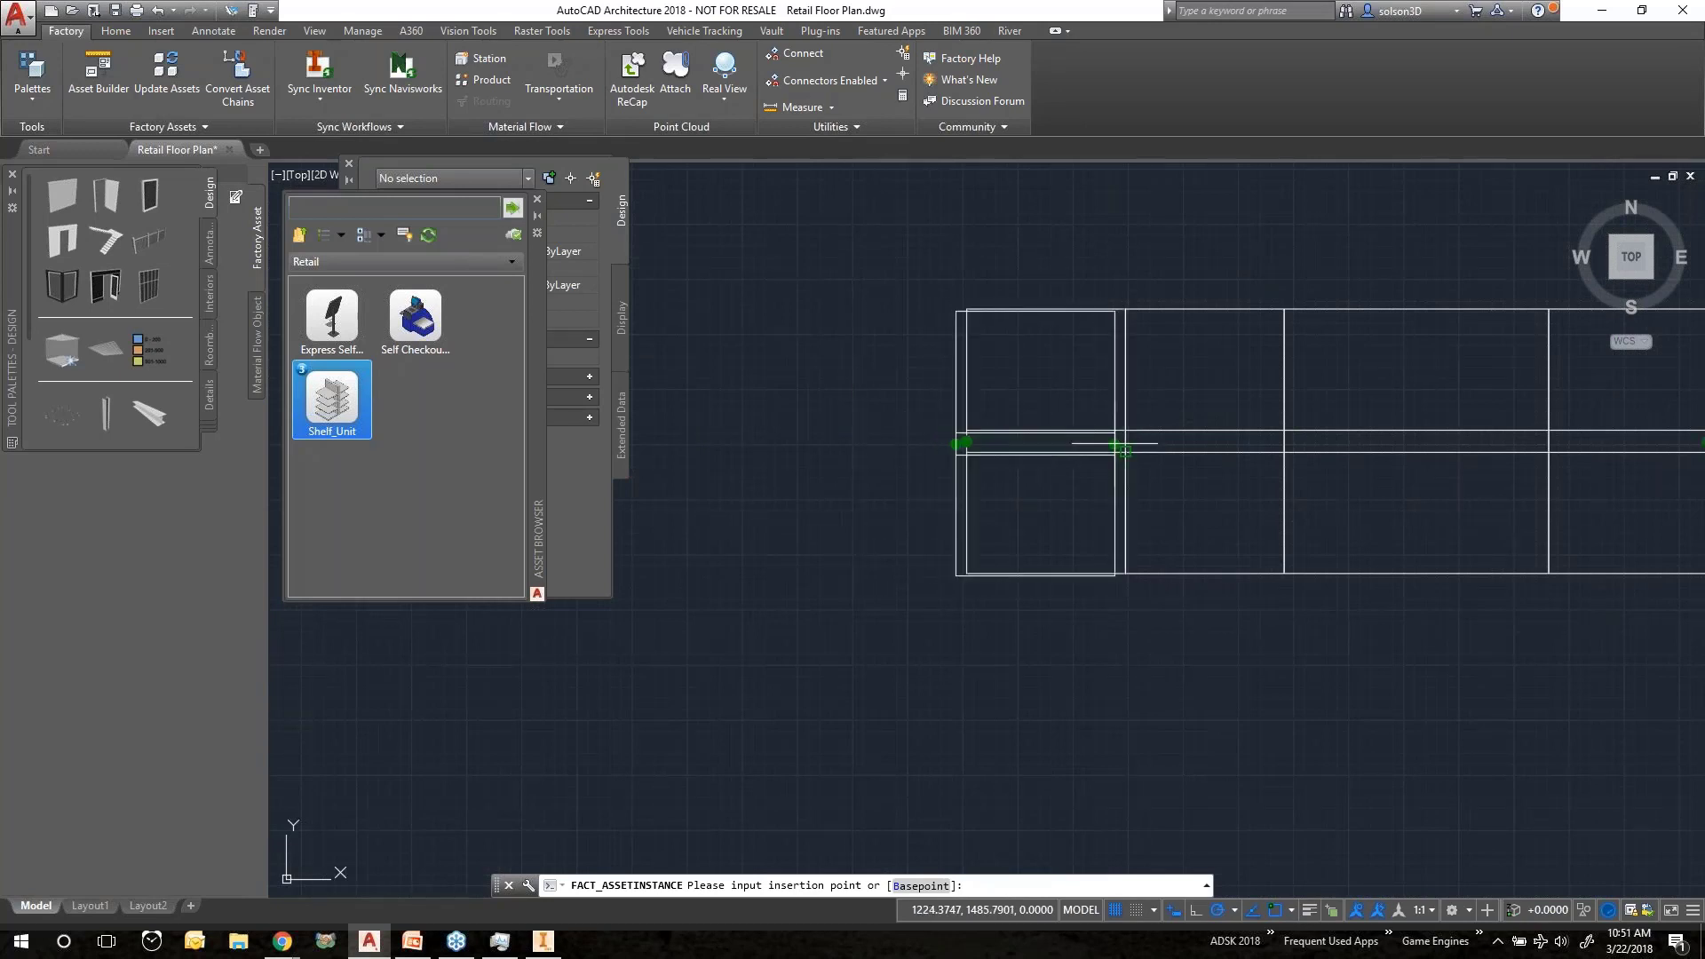
{"action": "key", "text": "Escape"}
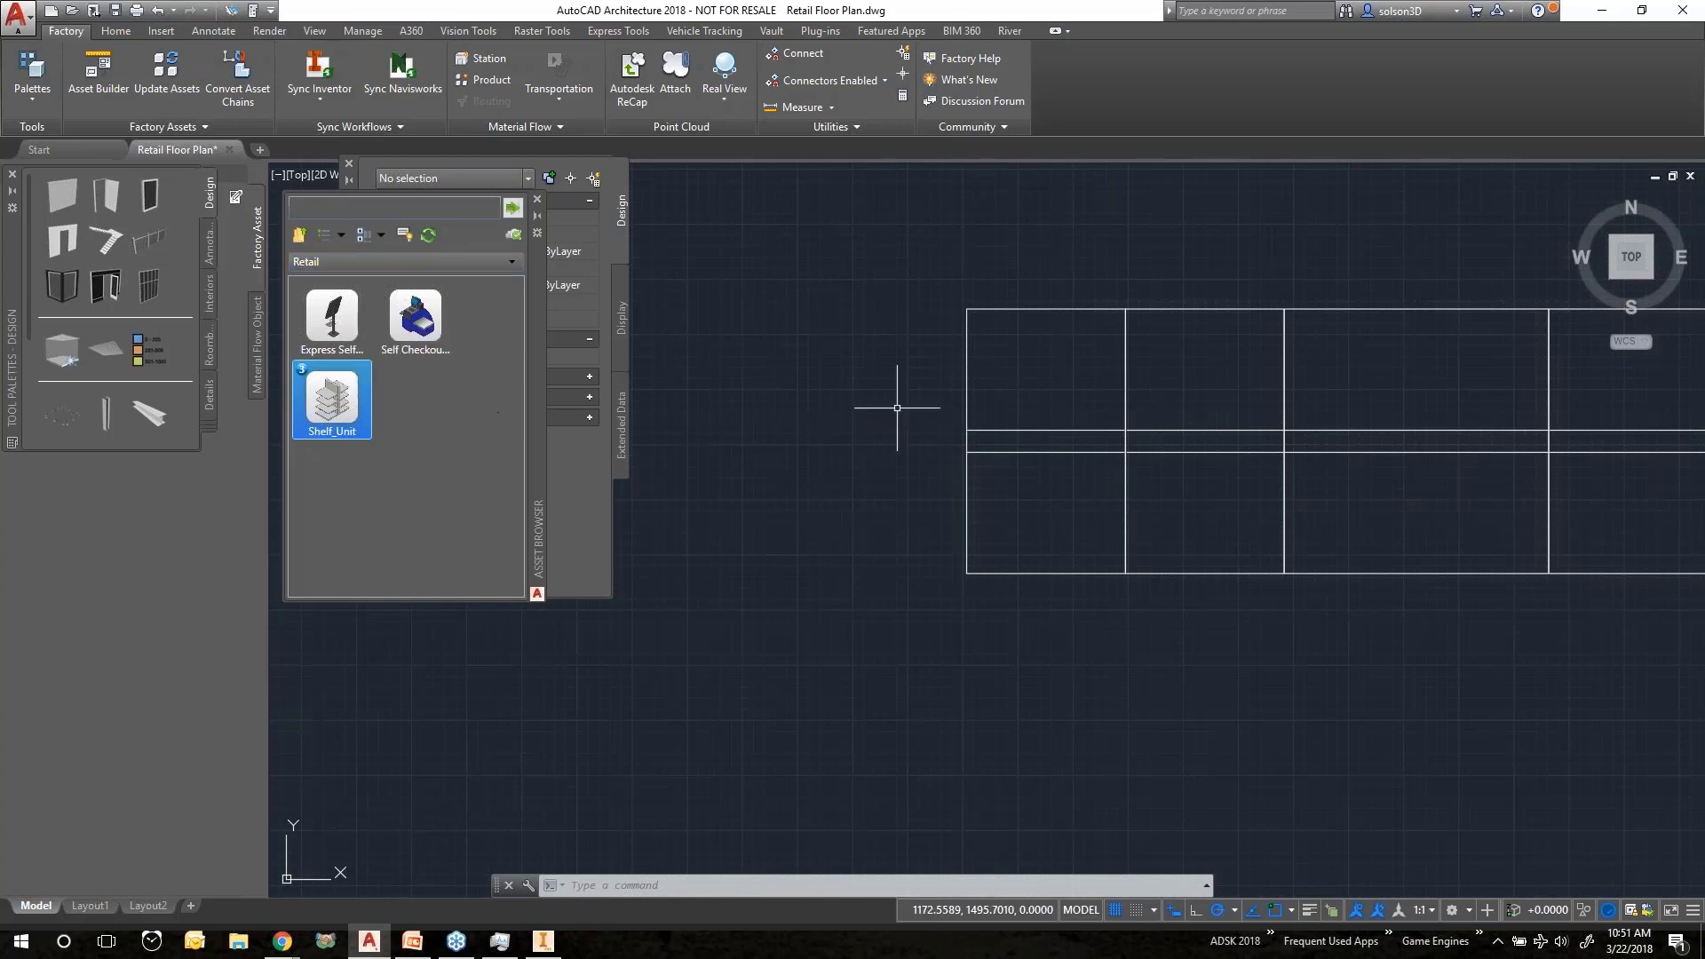
Insert the Express Self checkout asset near the upper right of the Self Checkout area, rotated 180 degrees.
{"action": "scroll", "coordinate": [795, 463], "scroll_direction": "up", "scroll_amount": 2}
{"action": "scroll", "coordinate": [795, 463], "scroll_direction": "down", "scroll_amount": 4}
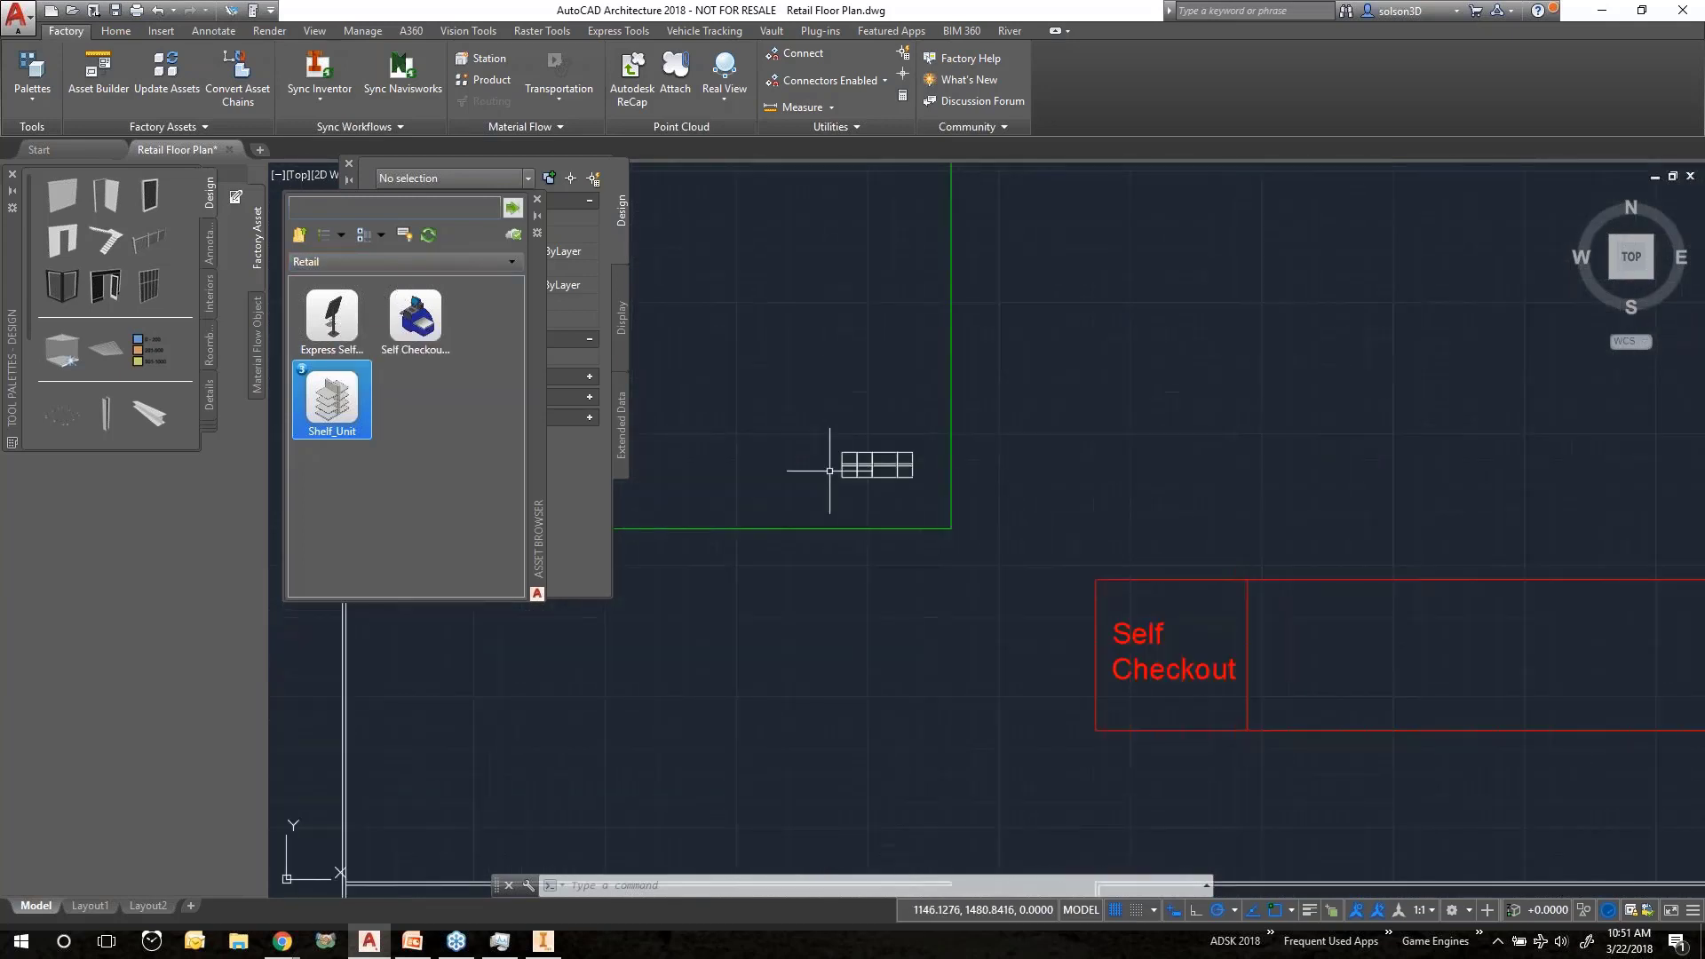
{"action": "scroll", "coordinate": [1062, 570], "scroll_direction": "up", "scroll_amount": 5}
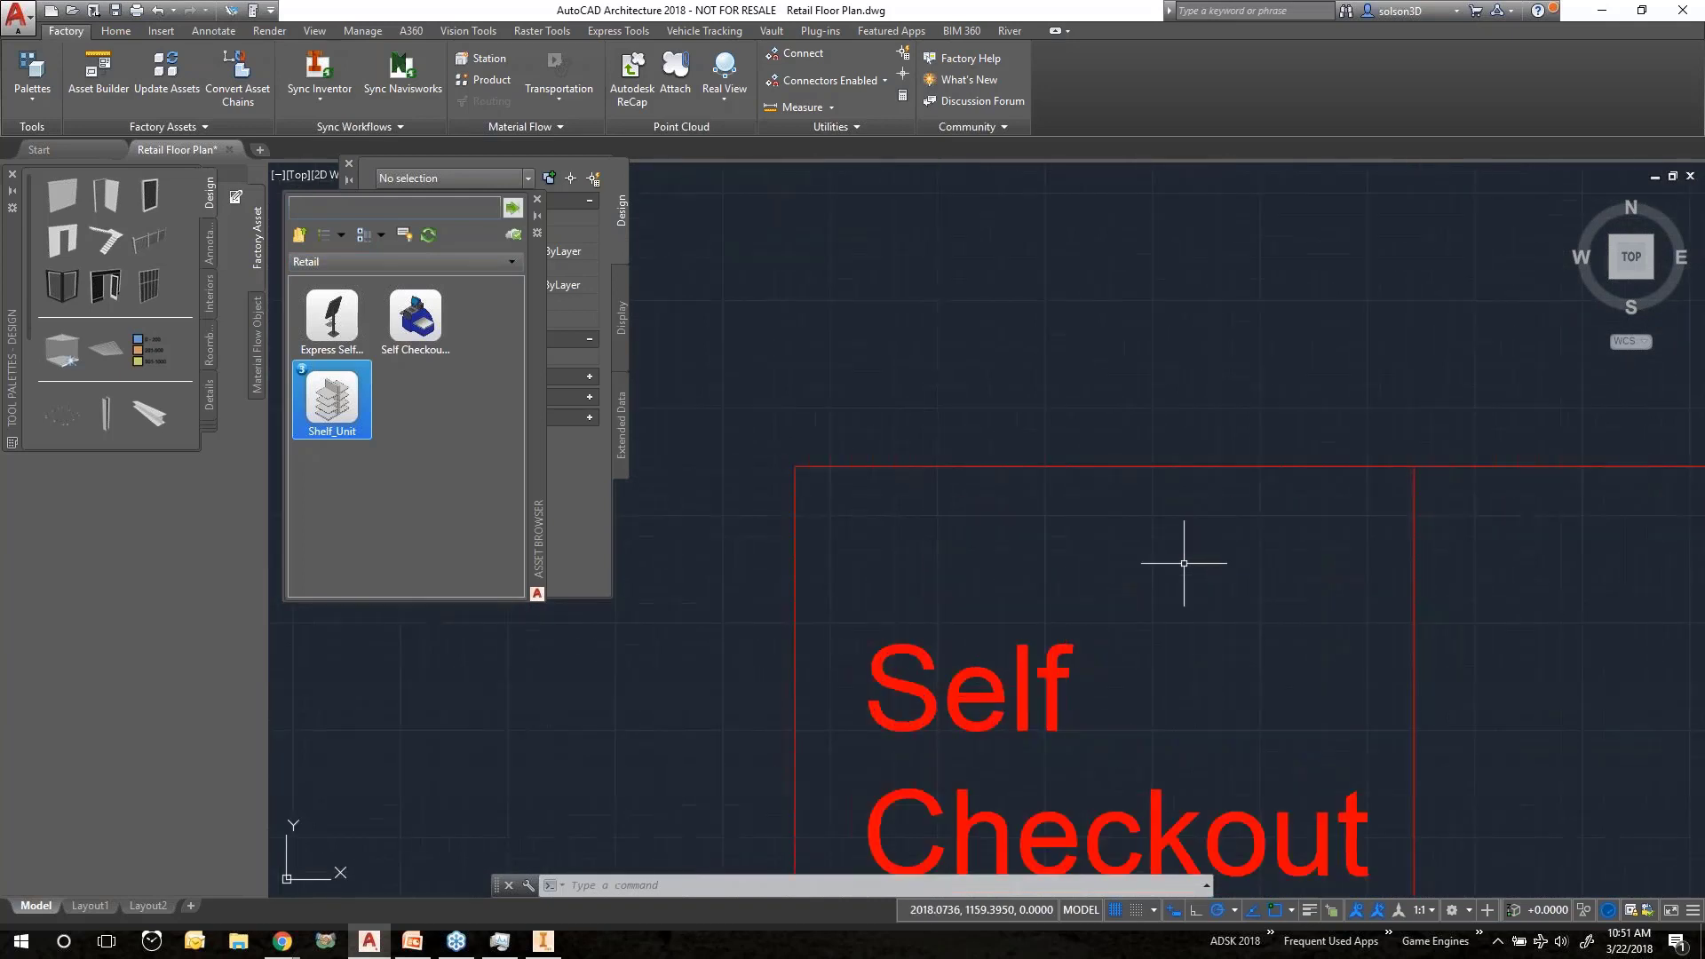
{"action": "left_click_drag", "start_coordinate": [333, 321], "coordinate": [1168, 577]}
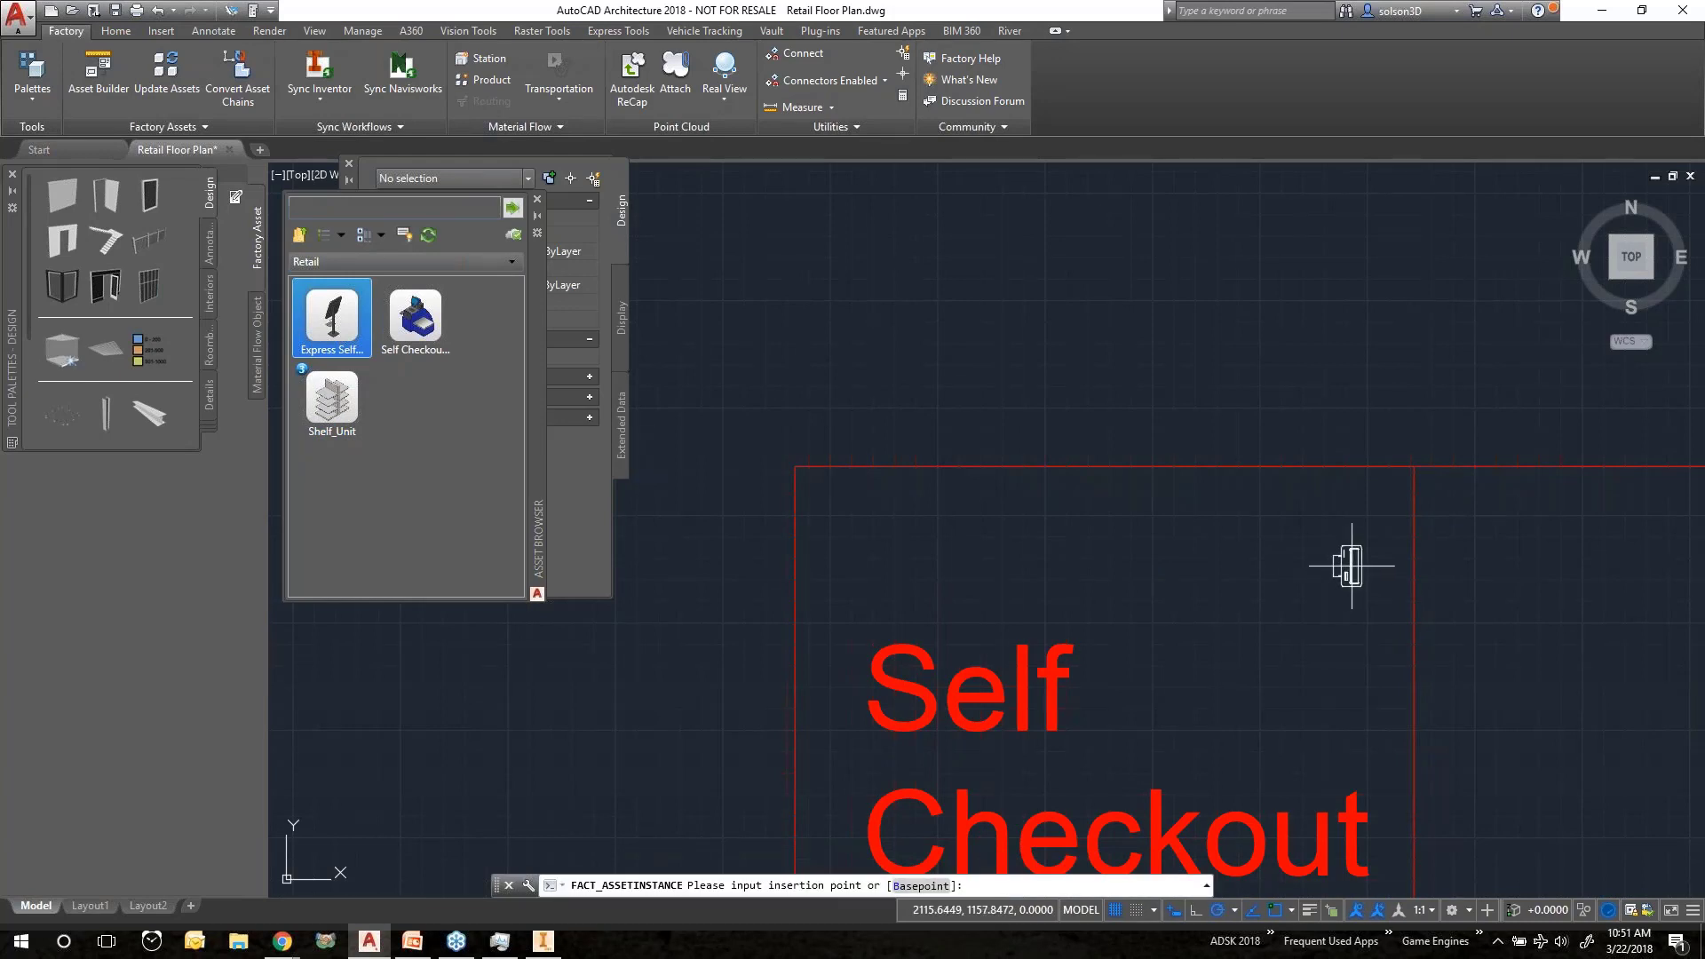
{"action": "left_click", "coordinate": [1355, 567]}
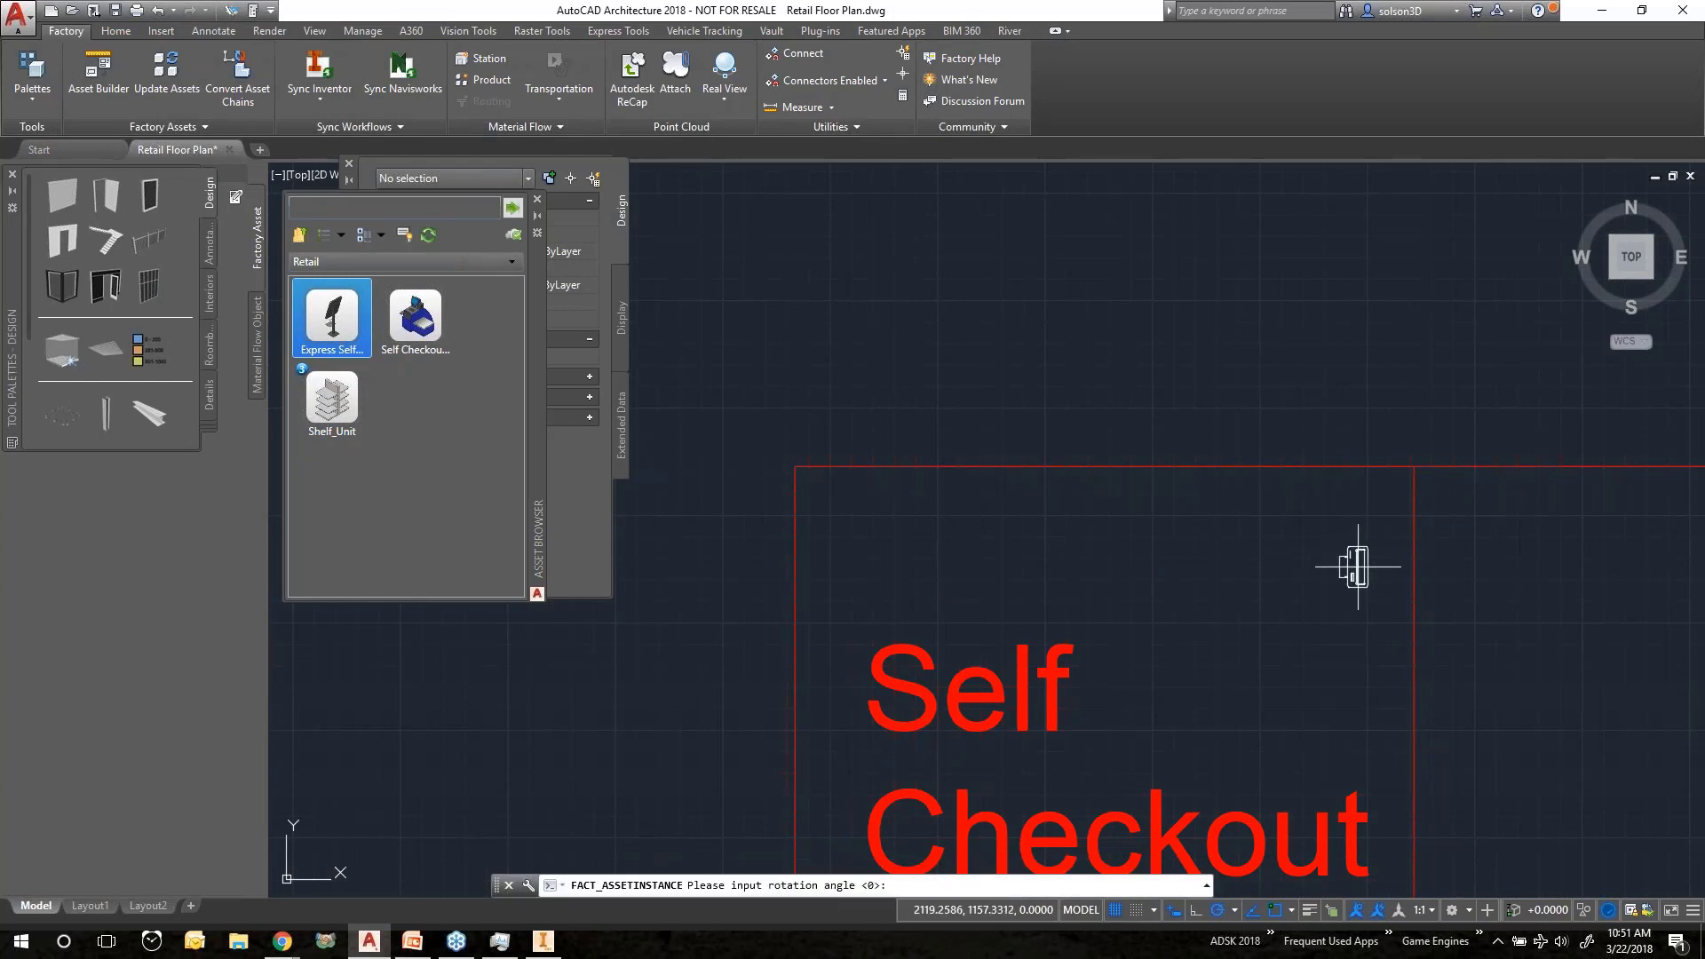
{"action": "left_click", "coordinate": [1202, 566]}
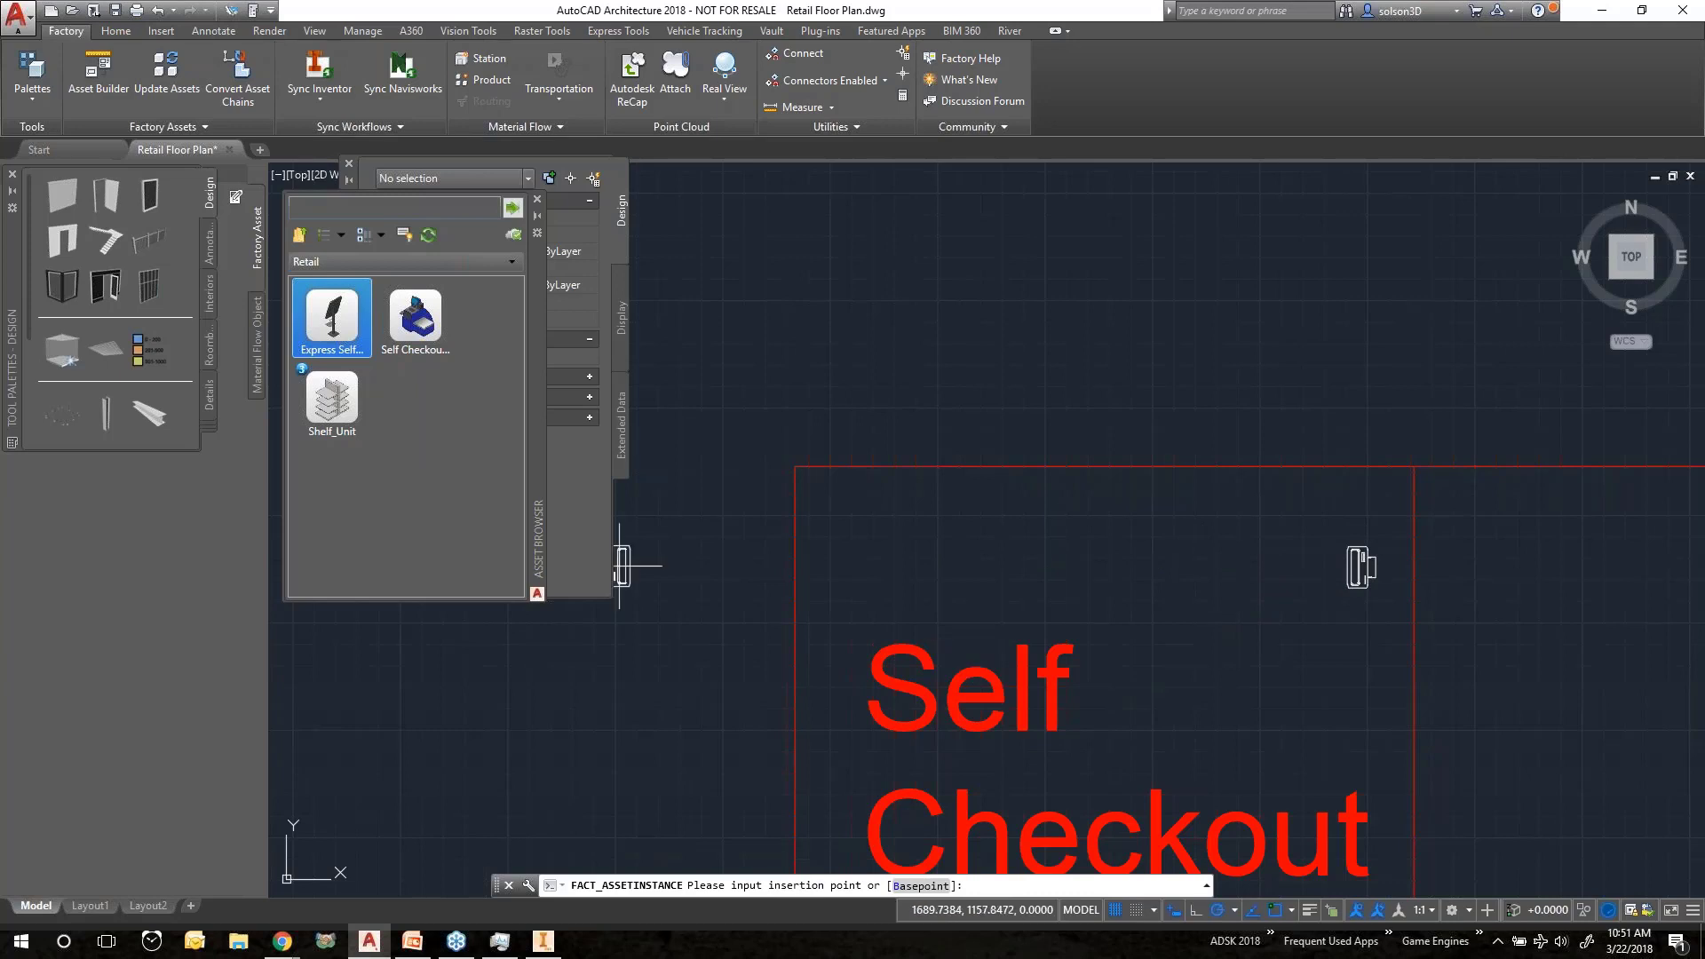
Refresh the factory asset library and reopen the Retail category of the user assets.
{"action": "left_click", "coordinate": [417, 321]}
{"action": "left_click", "coordinate": [429, 235]}
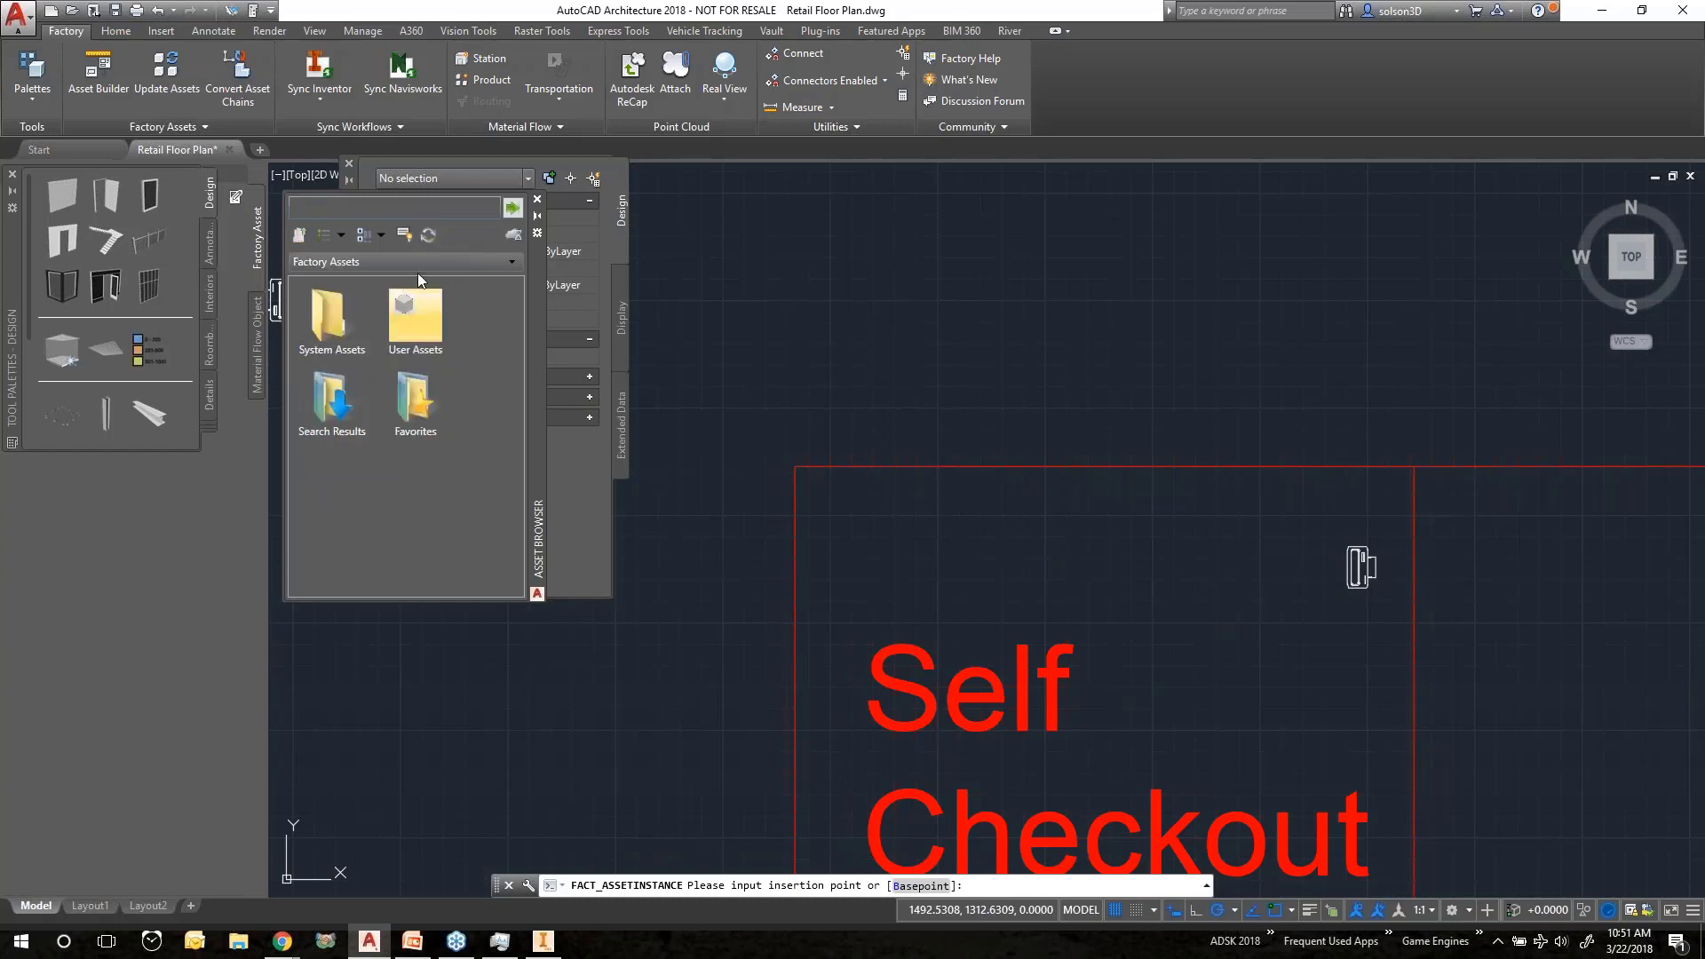
{"action": "double_click", "coordinate": [402, 332]}
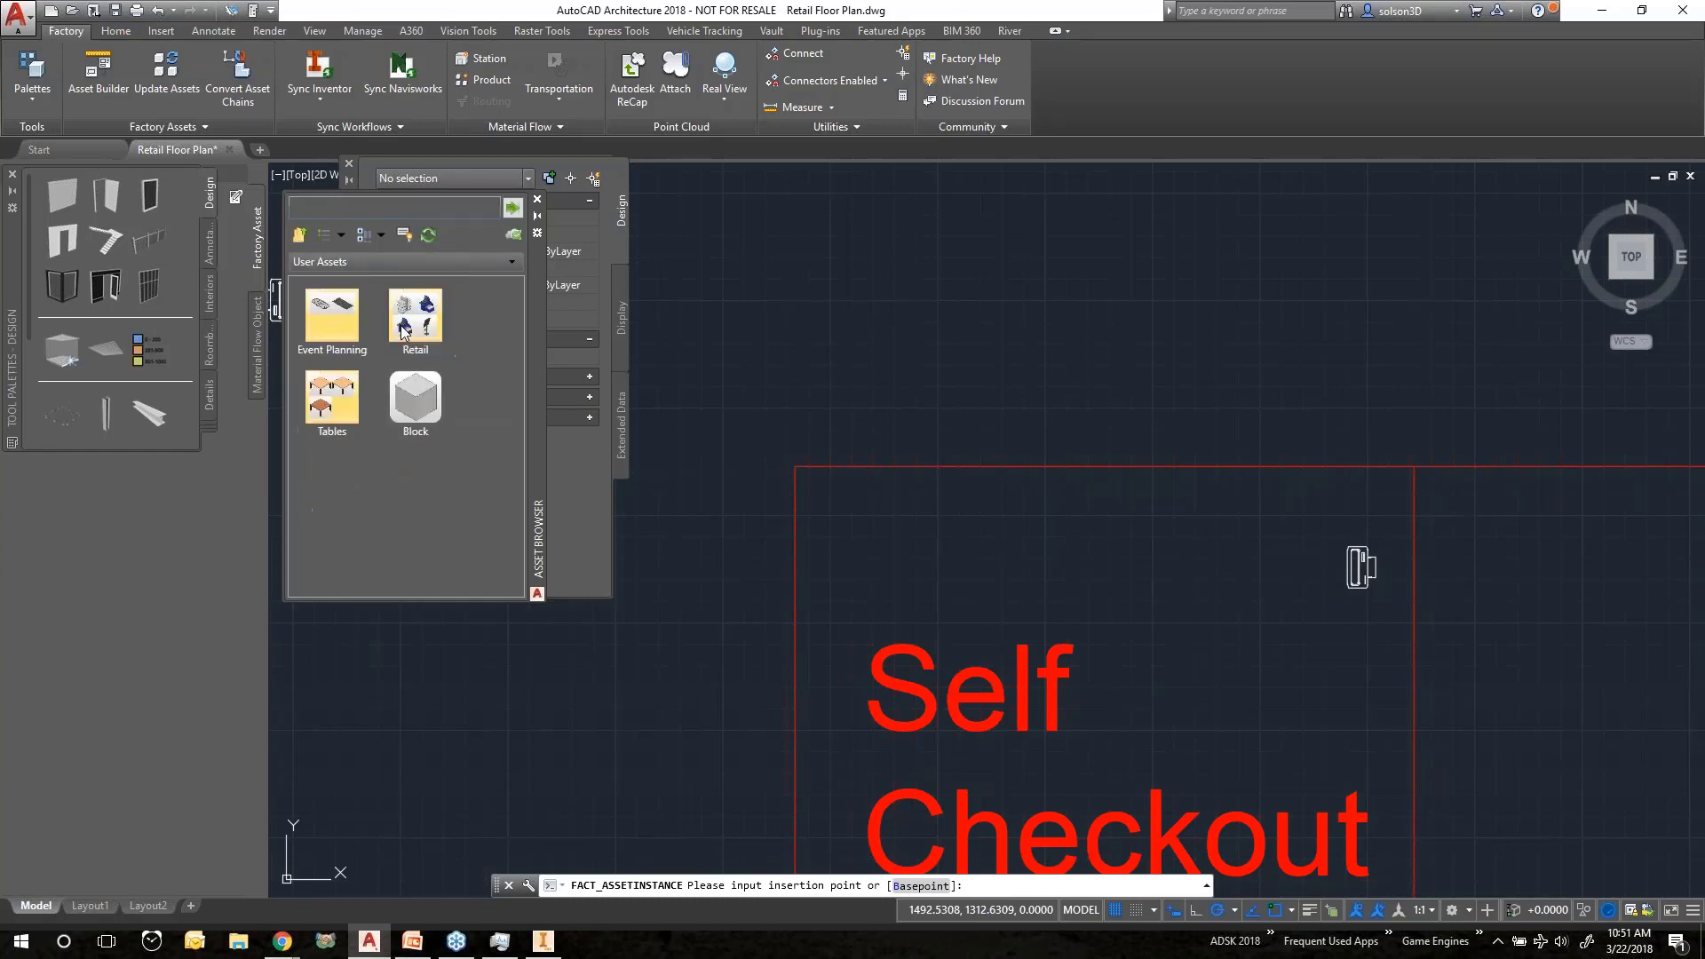
{"action": "double_click", "coordinate": [406, 331]}
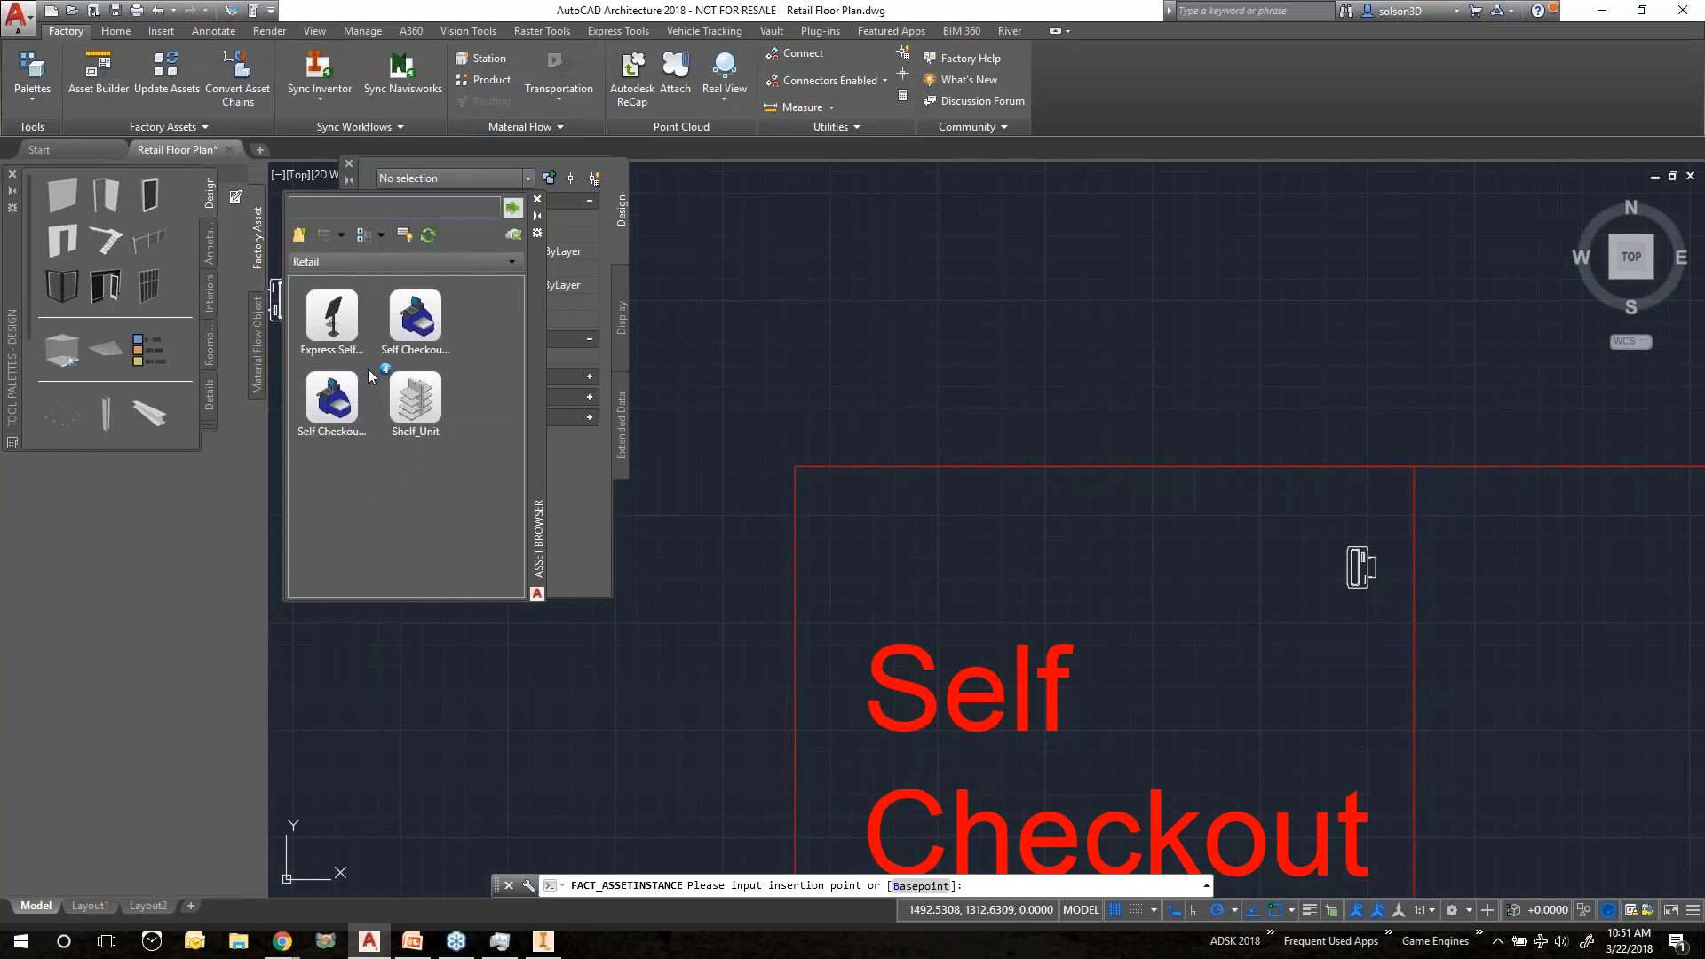
Insert one Self Checkout Station 3-22 asset near the upper left corner of the Self Checkout area.
{"action": "left_click", "coordinate": [330, 413]}
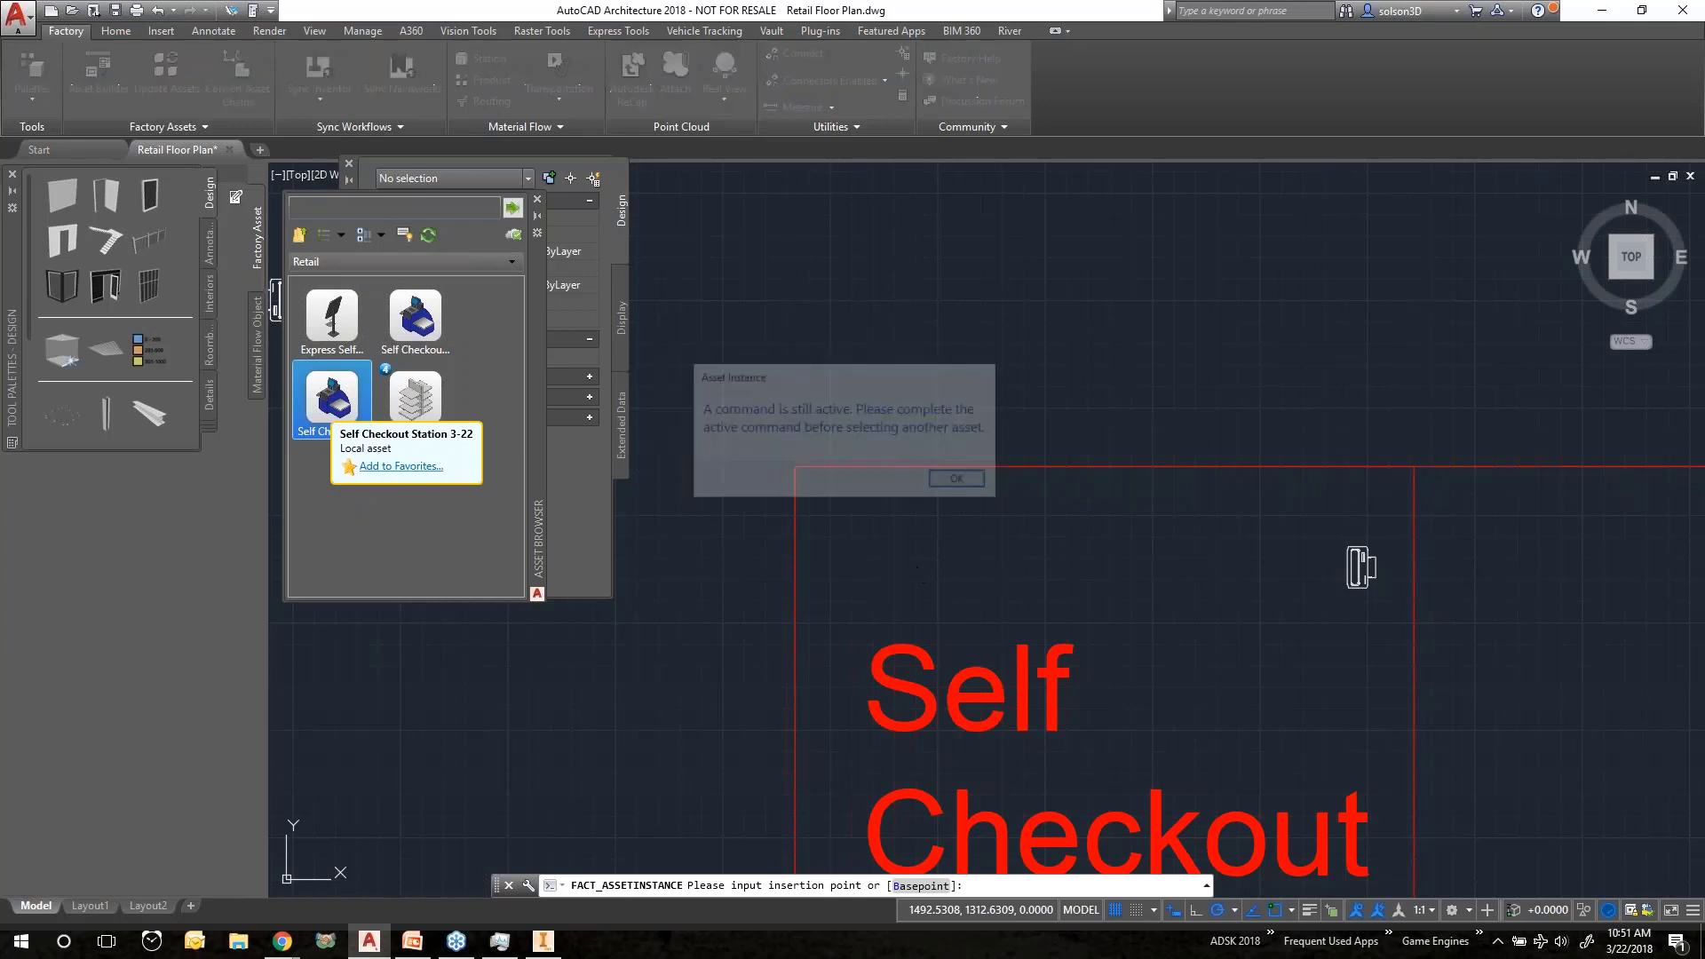
{"action": "key", "text": "Return"}
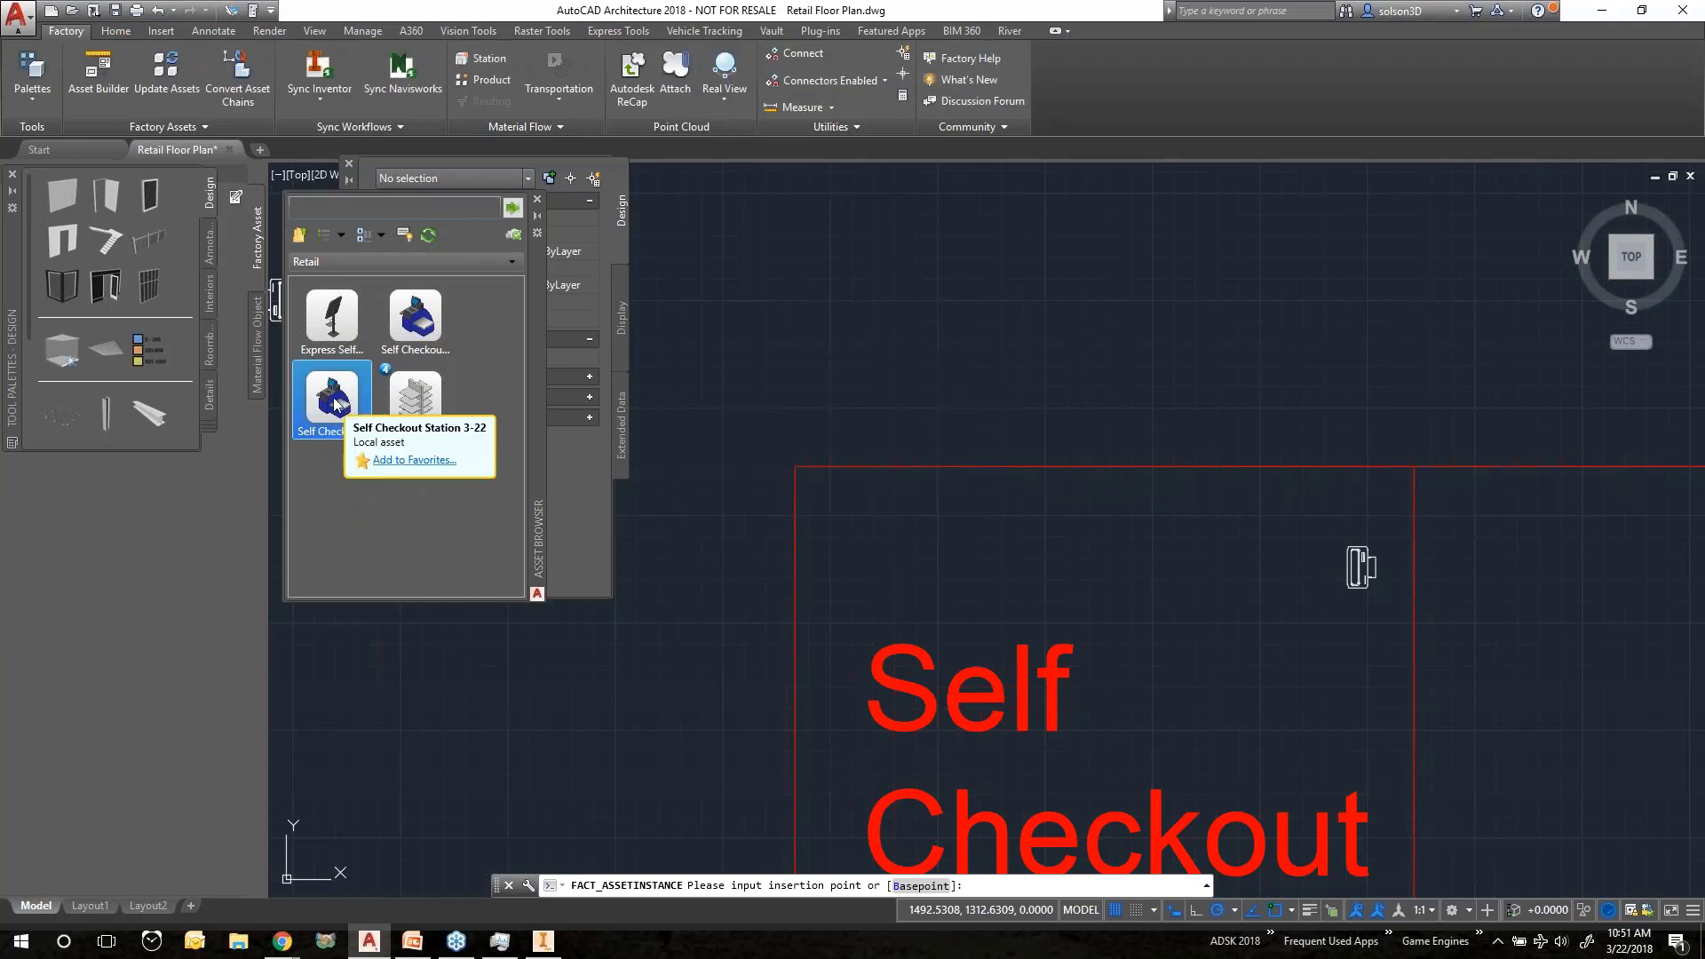
{"action": "double_click", "coordinate": [334, 401]}
{"action": "left_click", "coordinate": [962, 481]}
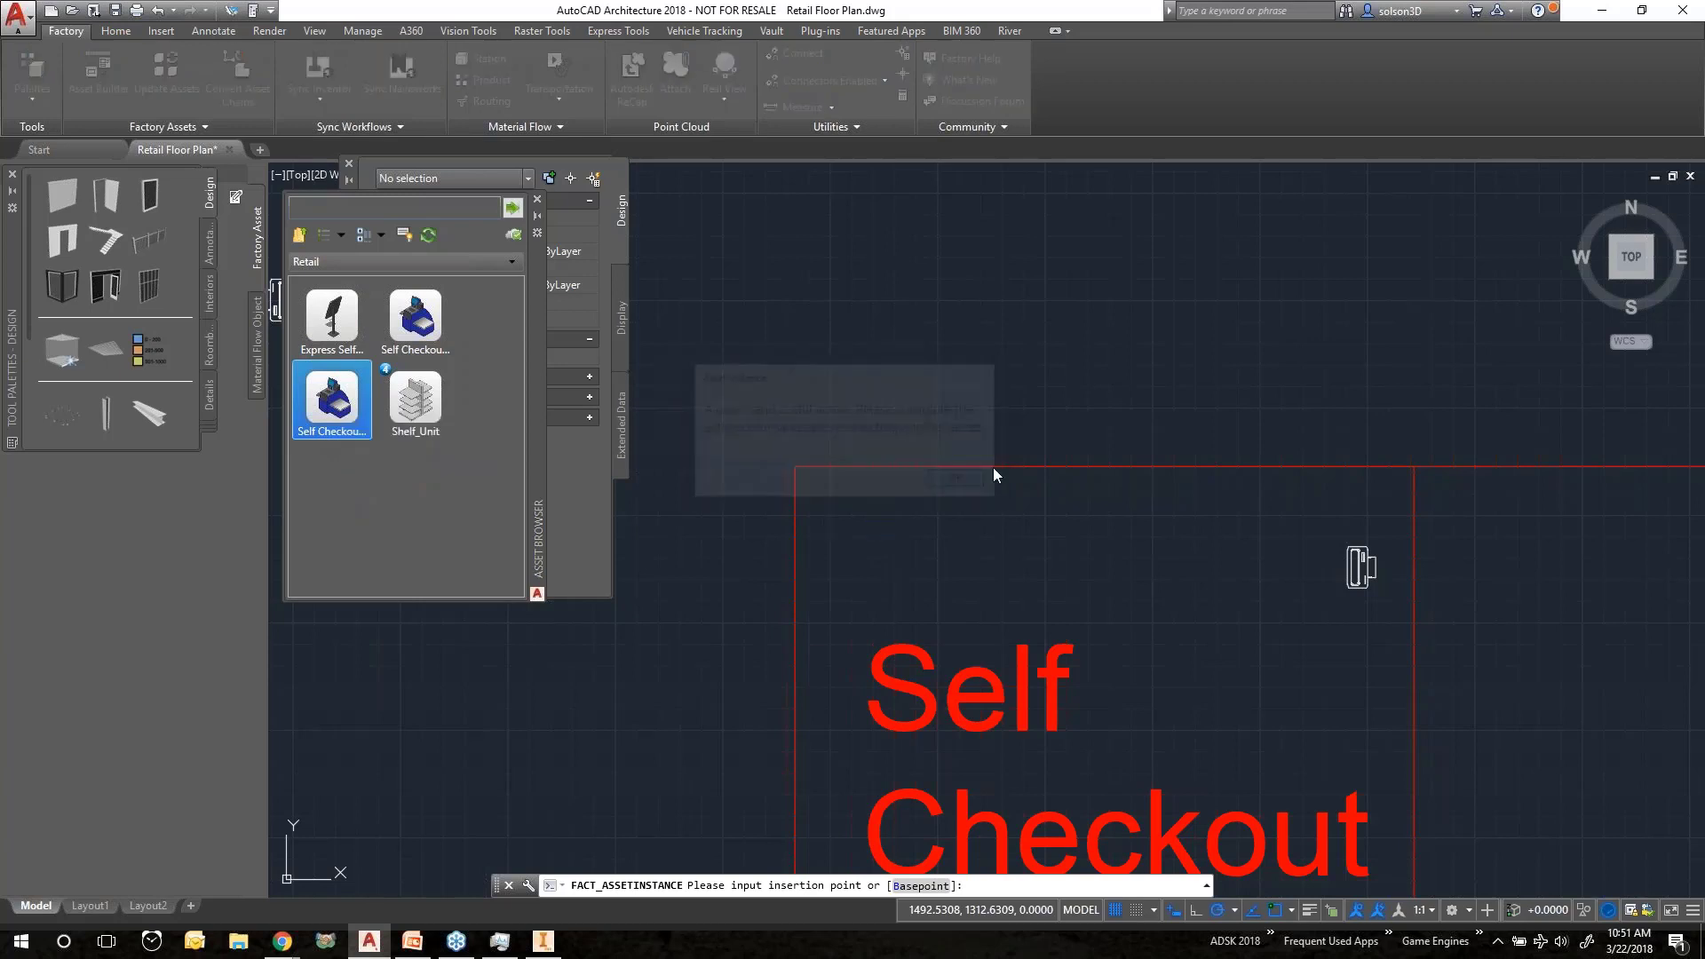
{"action": "left_click", "coordinate": [969, 465]}
{"action": "key", "text": "Escape"}
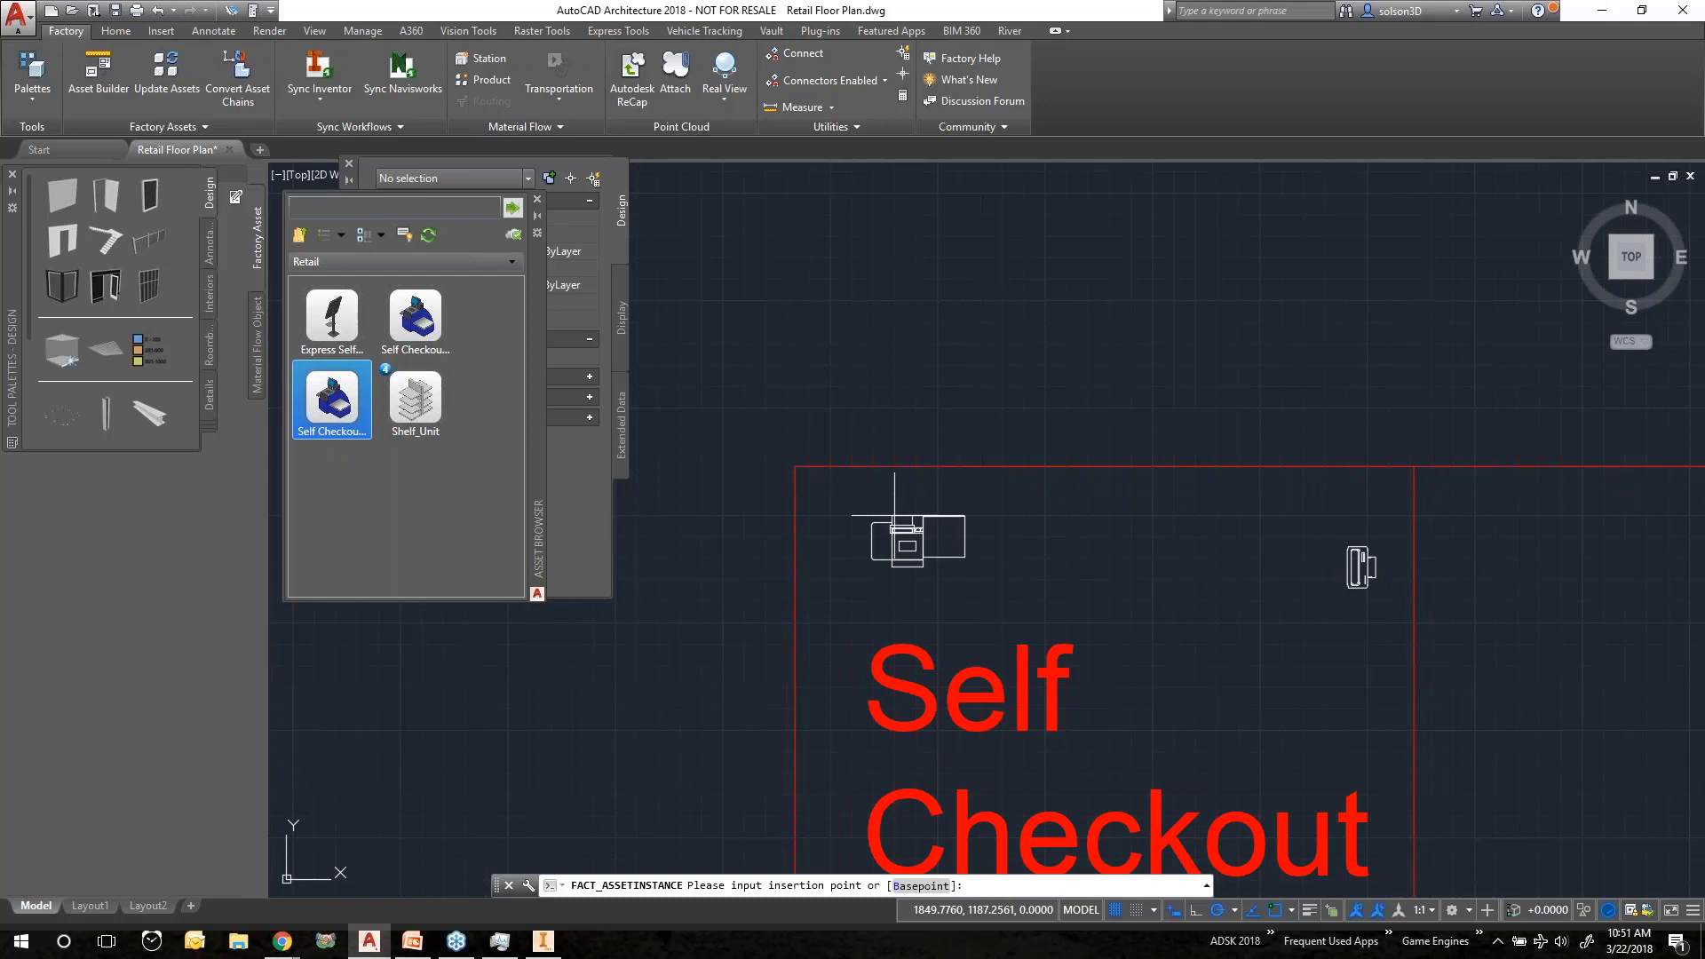
{"action": "scroll", "coordinate": [894, 515], "scroll_direction": "up", "scroll_amount": 3}
{"action": "left_click", "coordinate": [894, 515]}
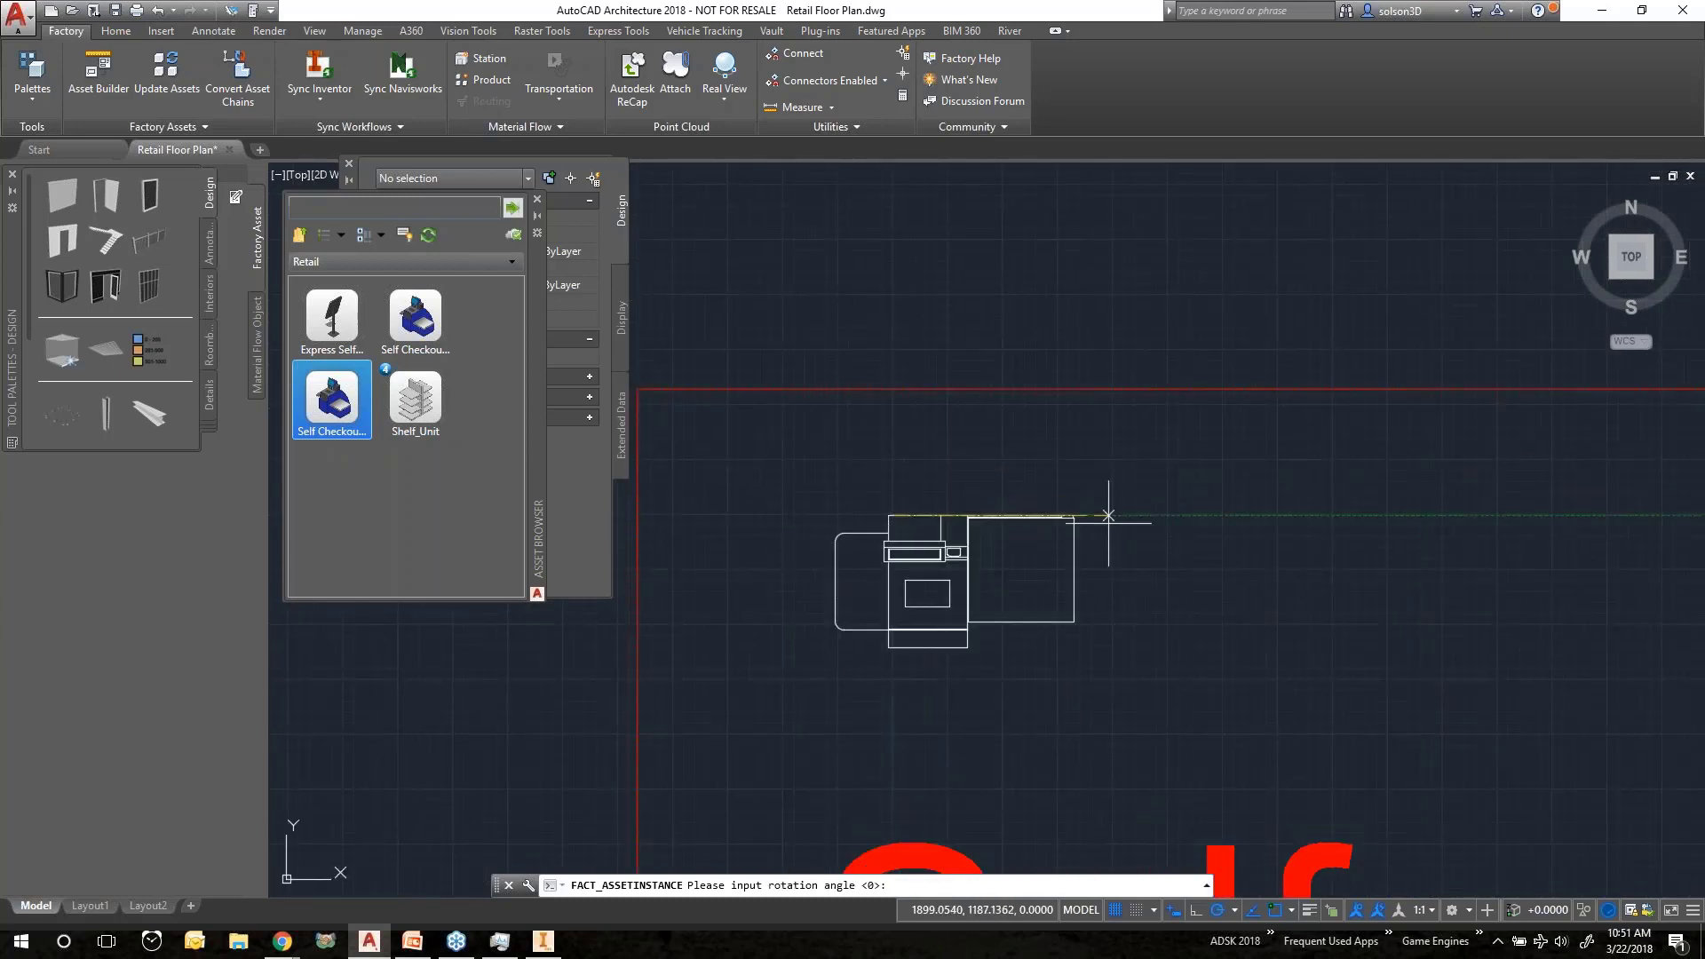
{"action": "left_click", "coordinate": [1108, 515]}
{"action": "key", "text": "Escape"}
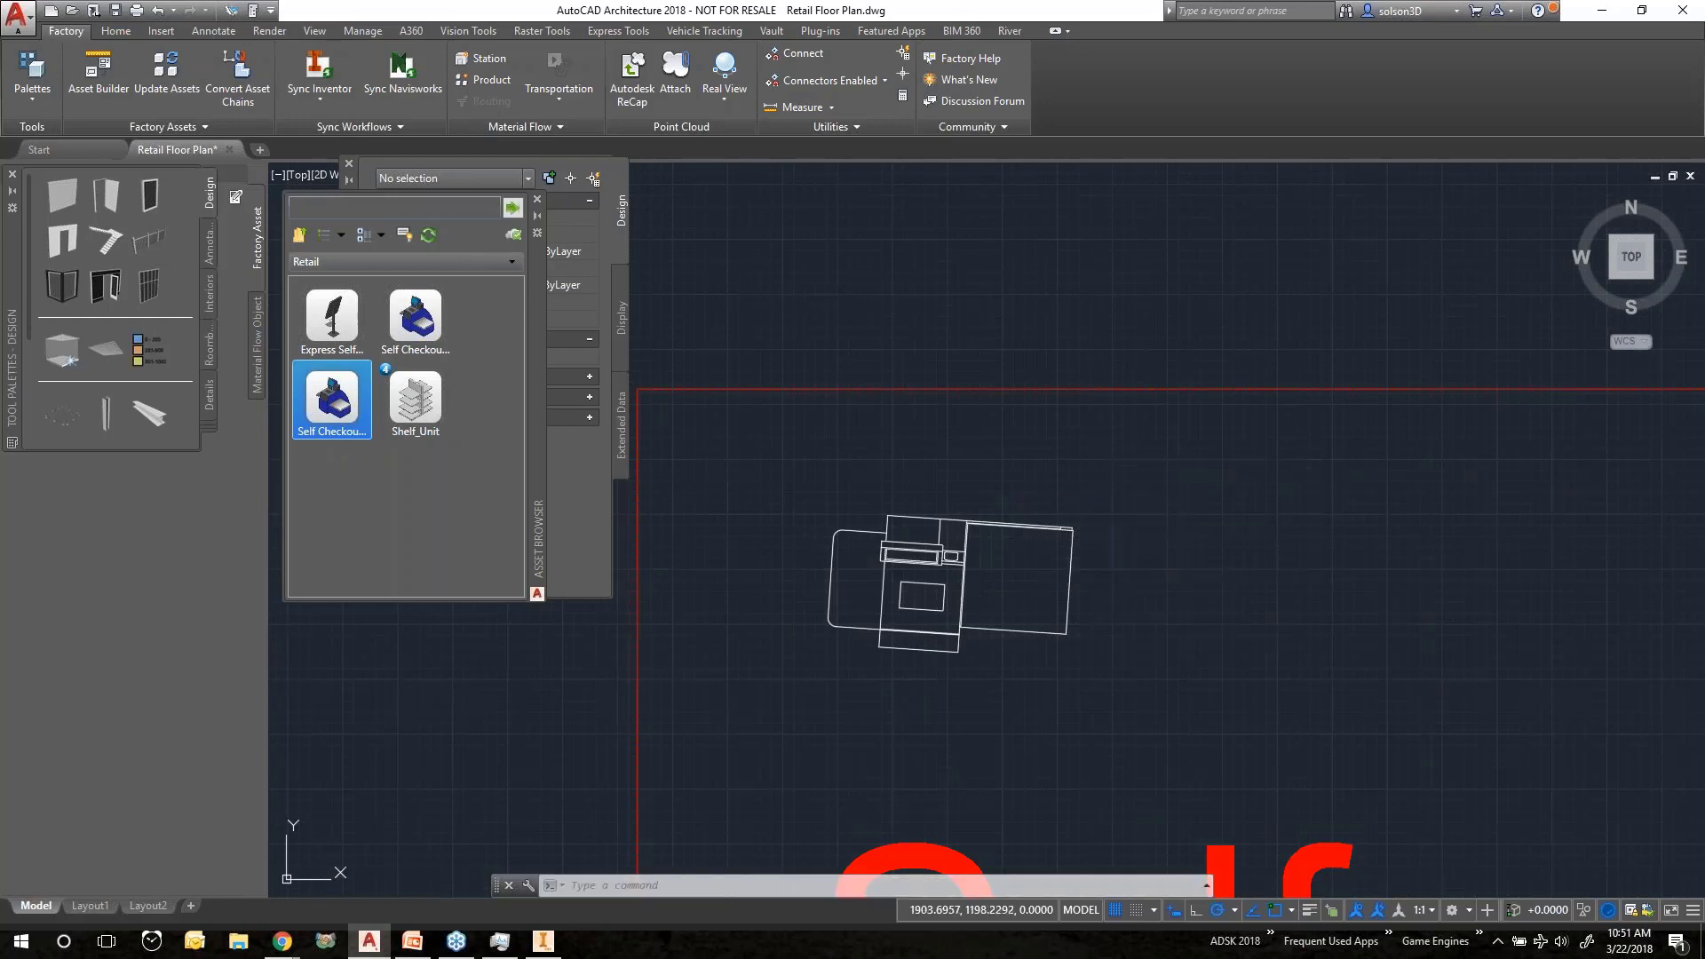
Move the Asset Browser lower to clear space over the storefront entrance plan.
{"action": "scroll", "coordinate": [1135, 422], "scroll_direction": "up", "scroll_amount": 5}
{"action": "scroll", "coordinate": [1135, 422], "scroll_direction": "down", "scroll_amount": 12}
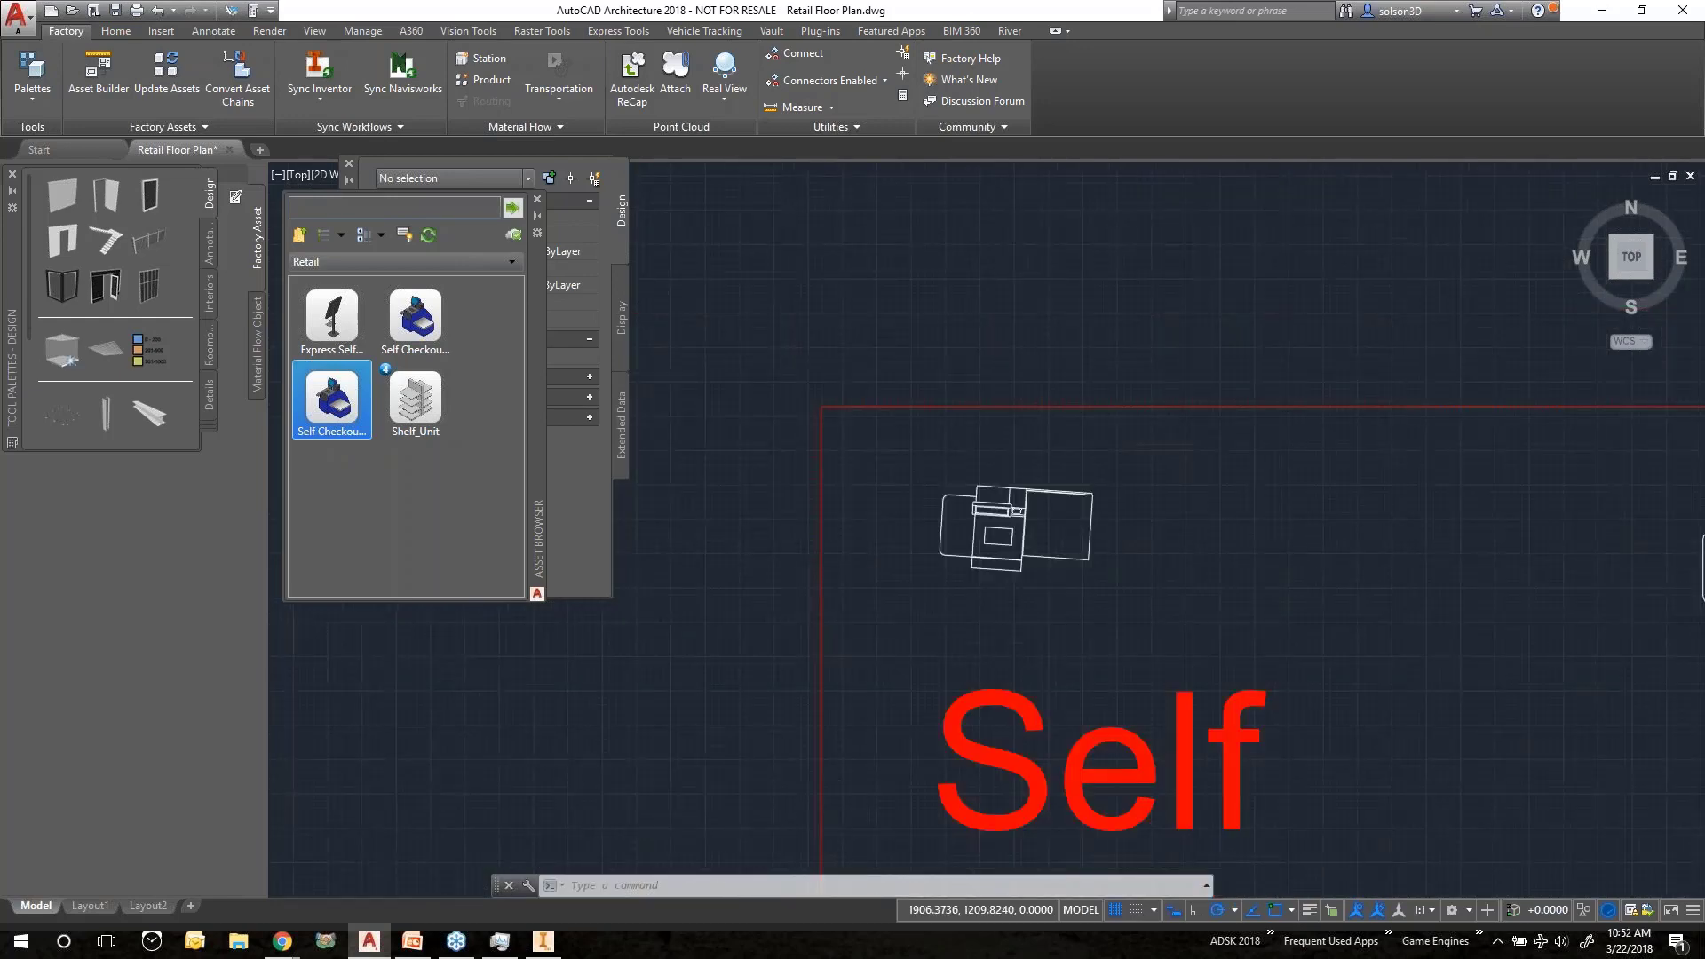
{"action": "middle_click_drag", "start_coordinate": [1136, 423], "coordinate": [1144, 114]}
{"action": "scroll", "coordinate": [842, 764], "scroll_direction": "down", "scroll_amount": 6}
{"action": "middle_click_drag", "start_coordinate": [841, 764], "coordinate": [1008, 407]}
{"action": "scroll", "coordinate": [1010, 417], "scroll_direction": "up", "scroll_amount": 5}
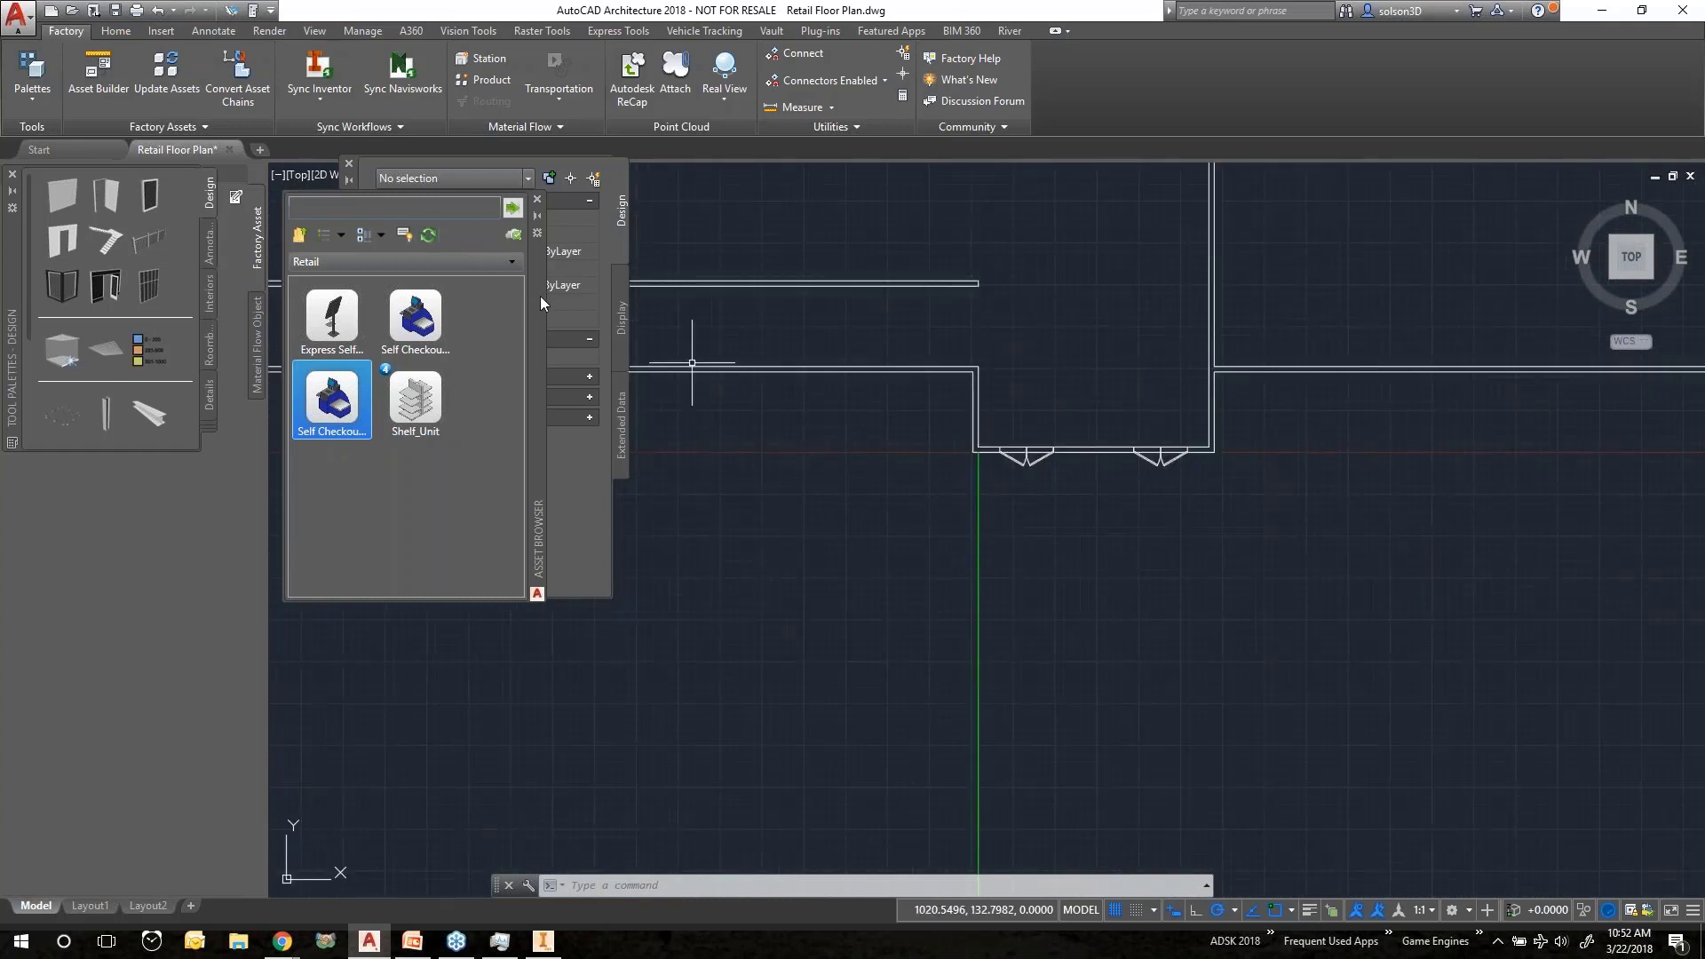
{"action": "left_click_drag", "start_coordinate": [536, 325], "coordinate": [577, 600]}
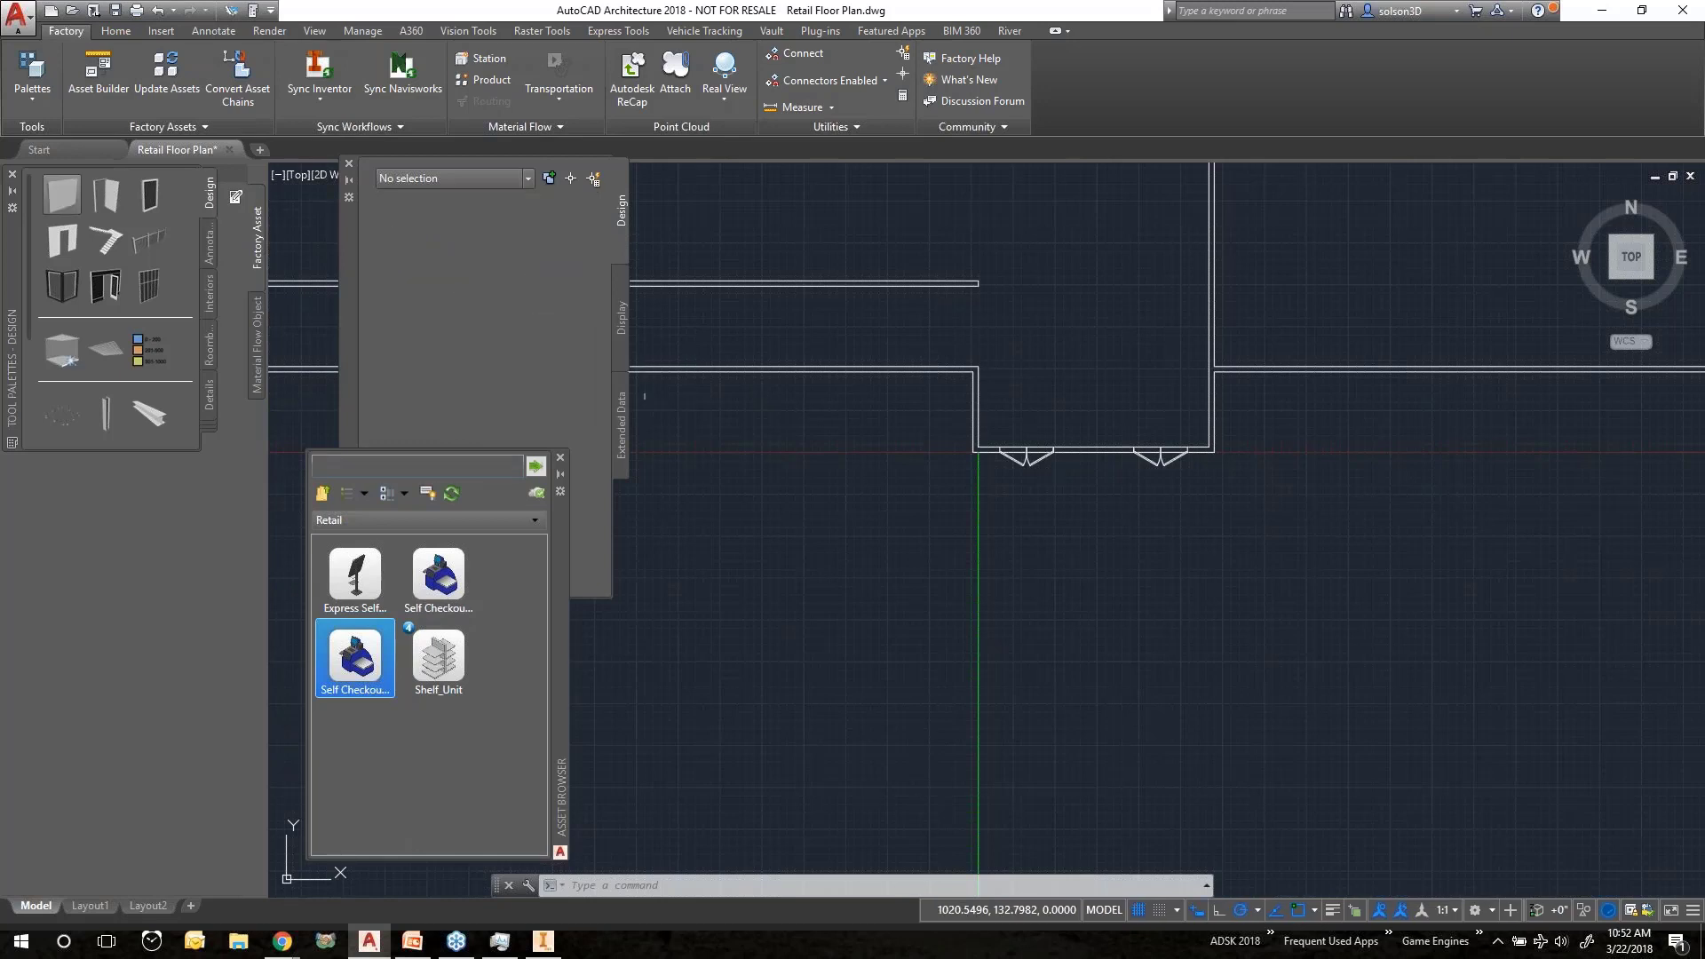
Draw a Standard wall 8" wide, 15' high and 10'-8" long down the entrance vestibule's west side, flipped onto the existing outline.
{"action": "left_click", "coordinate": [348, 270]}
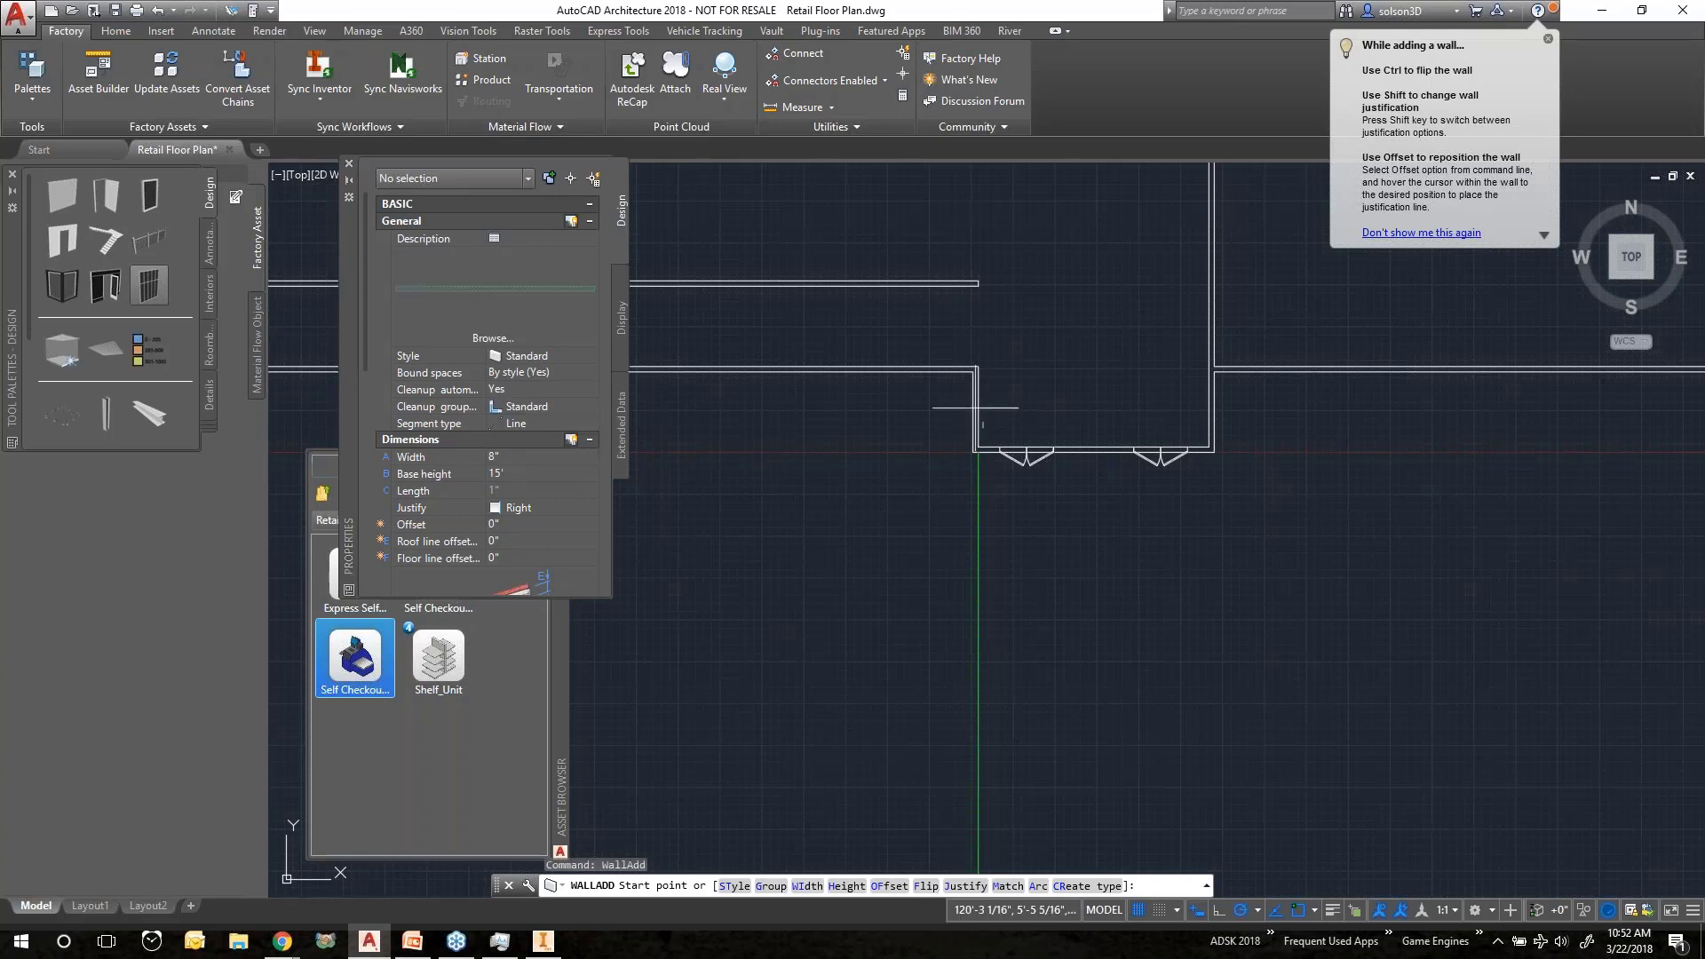
{"action": "scroll", "coordinate": [973, 395], "scroll_direction": "up", "scroll_amount": 4}
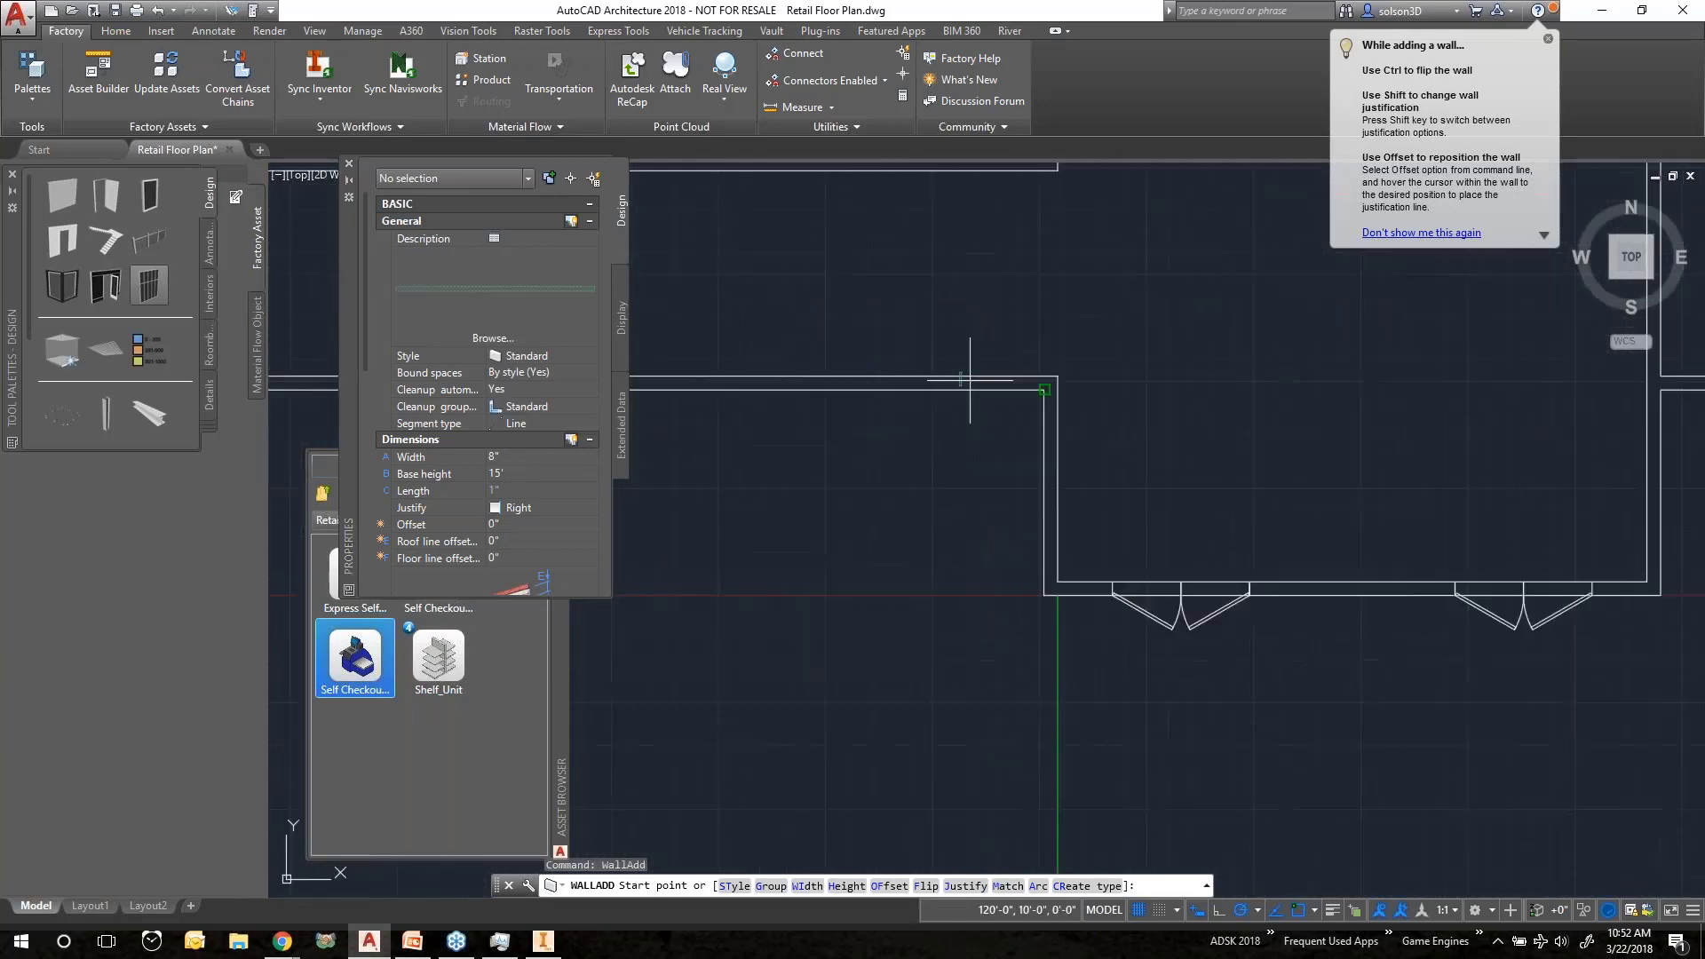
{"action": "scroll", "coordinate": [970, 380], "scroll_direction": "up", "scroll_amount": 4}
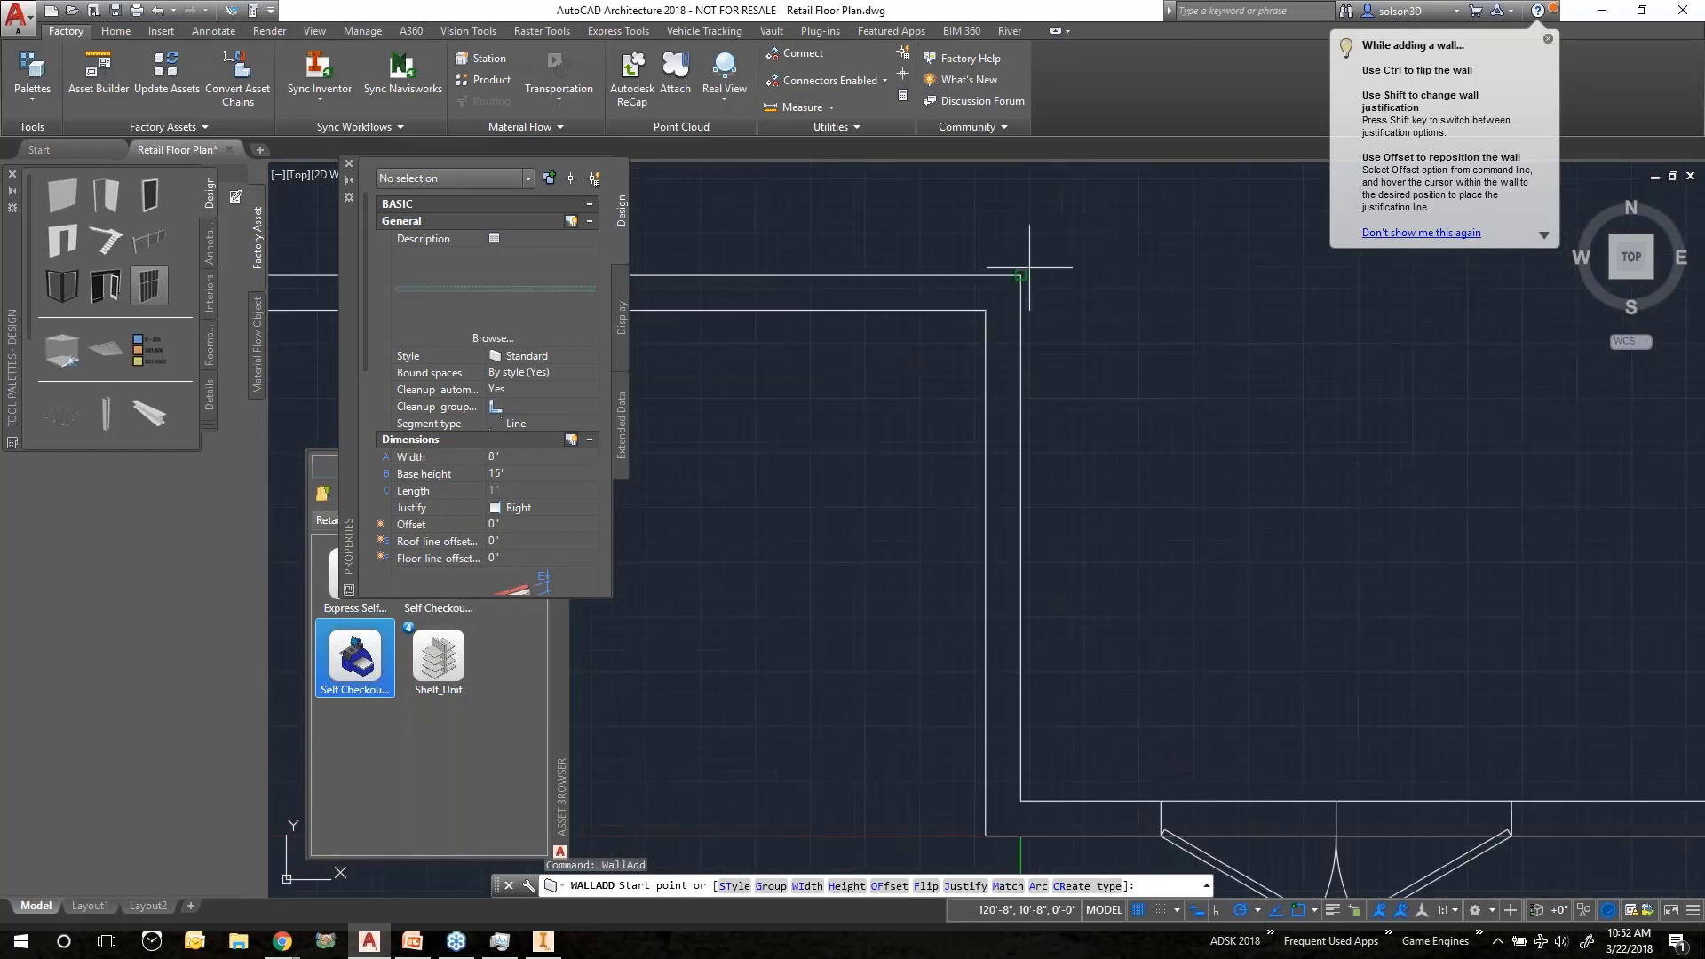
{"action": "left_click", "coordinate": [1029, 274]}
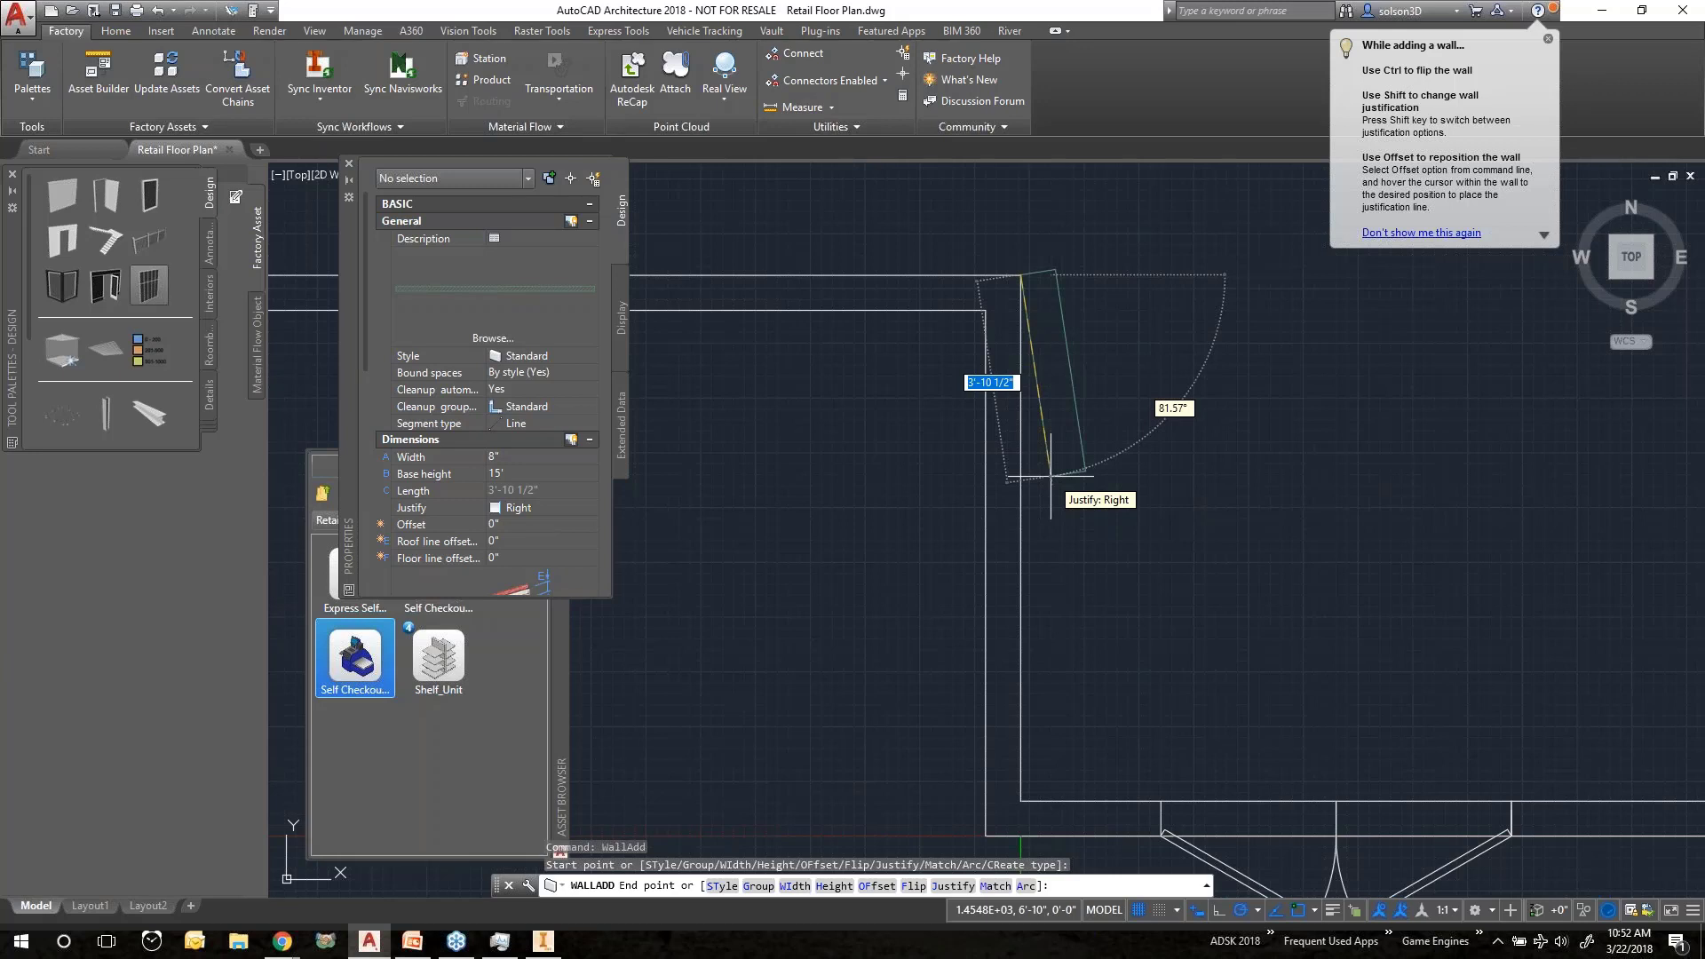
{"action": "key", "text": "ctrl"}
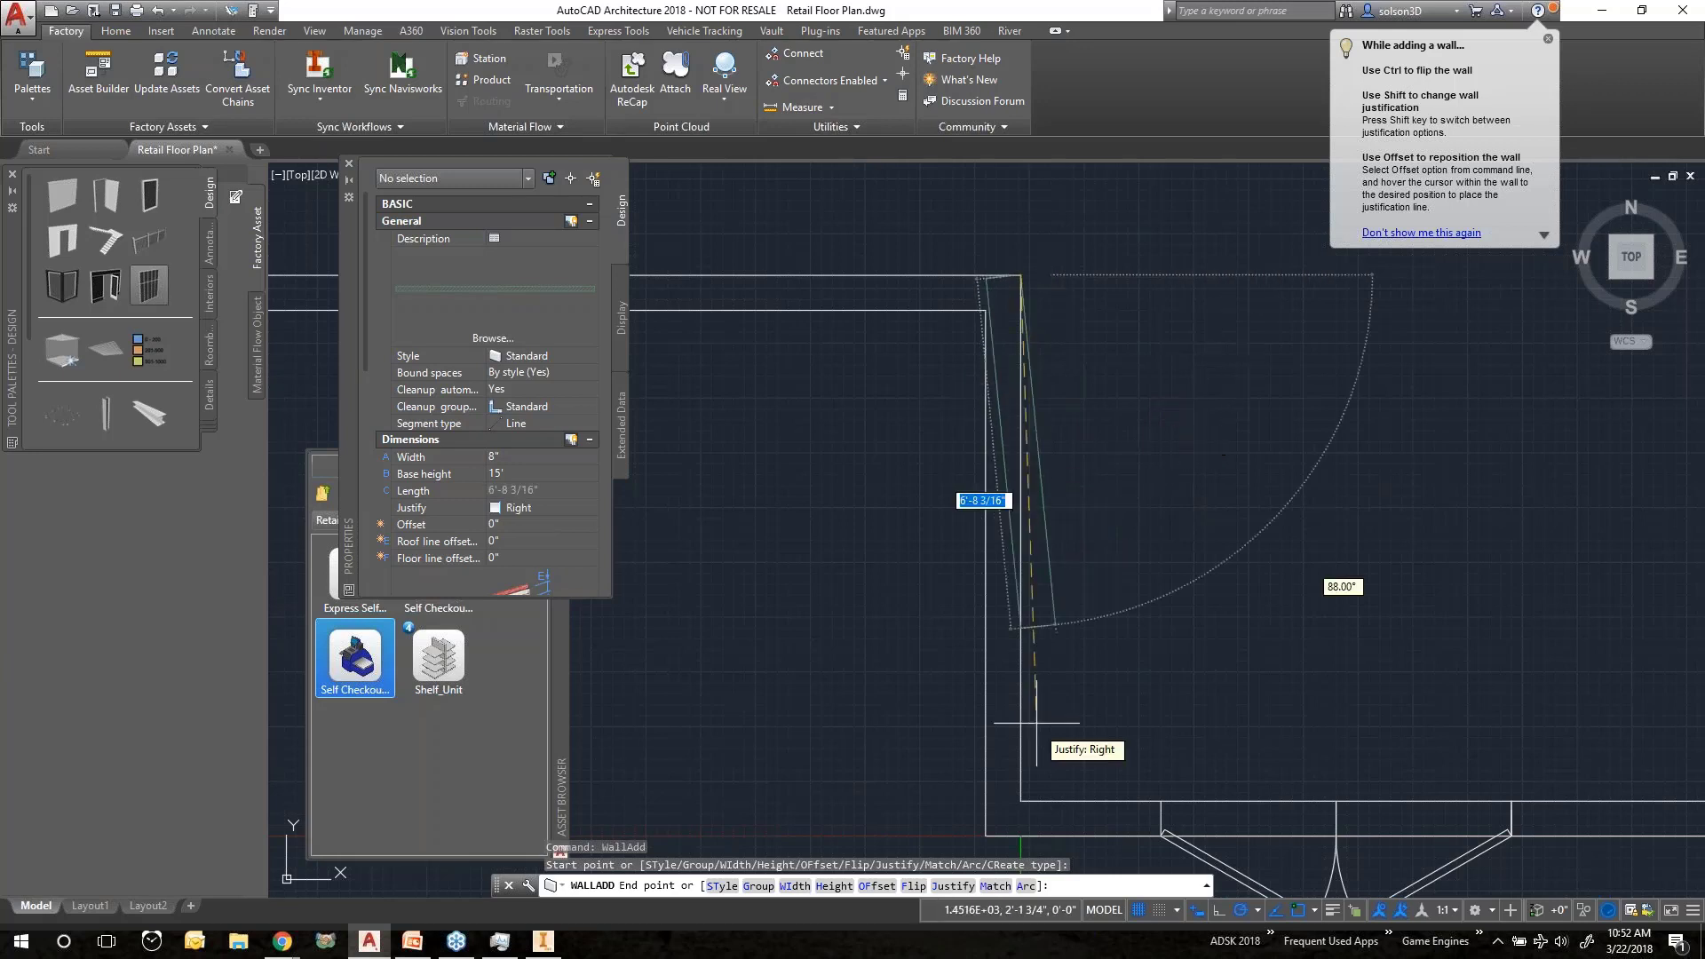
{"action": "middle_click_drag", "start_coordinate": [1016, 774], "coordinate": [998, 486]}
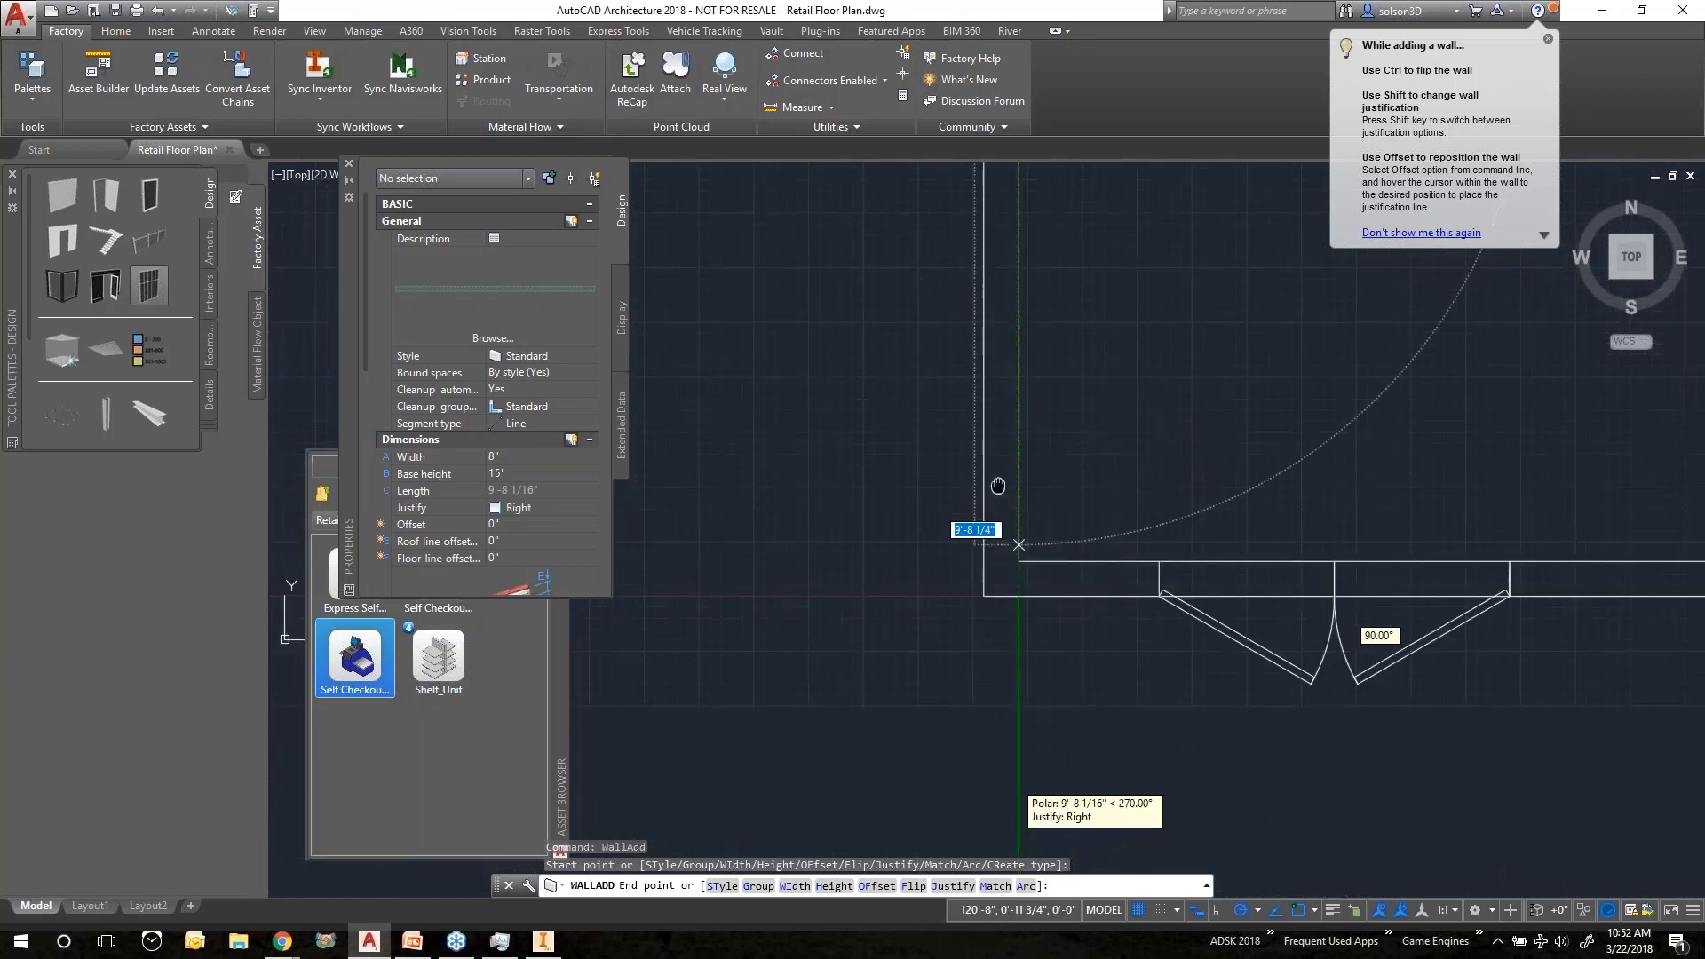
{"action": "scroll", "coordinate": [998, 486], "scroll_direction": "down", "scroll_amount": 5}
{"action": "scroll", "coordinate": [995, 517], "scroll_direction": "up", "scroll_amount": 5}
{"action": "scroll", "coordinate": [1012, 558], "scroll_direction": "up", "scroll_amount": 2}
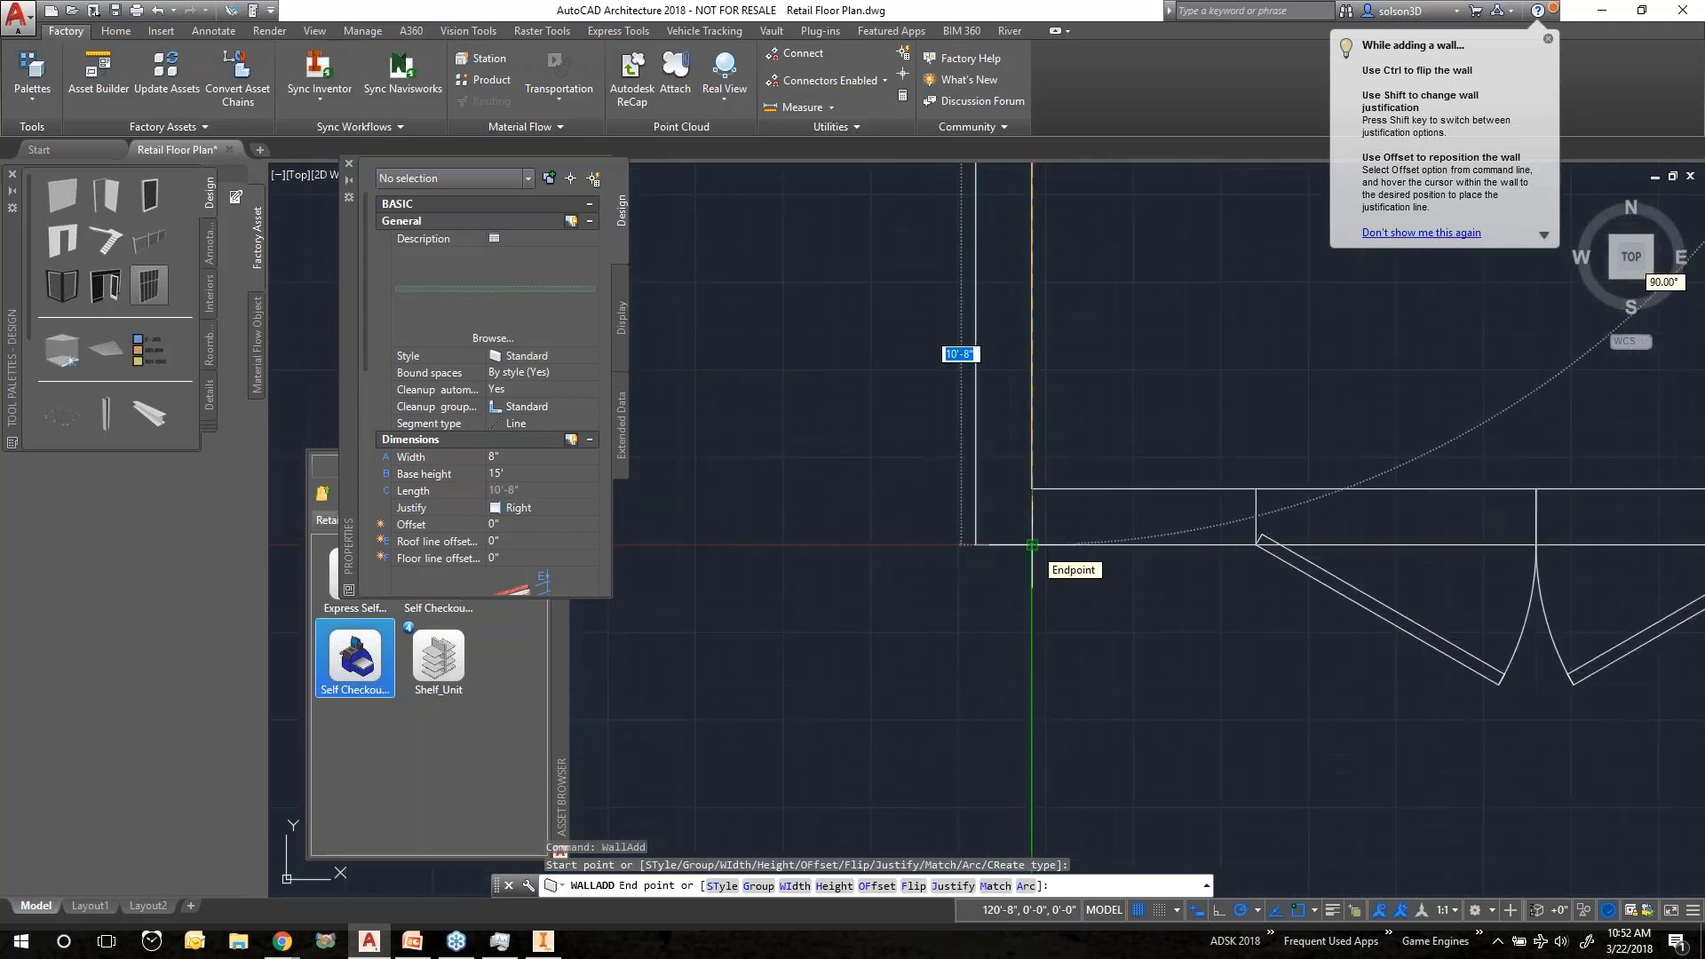
{"action": "left_click", "coordinate": [1031, 545]}
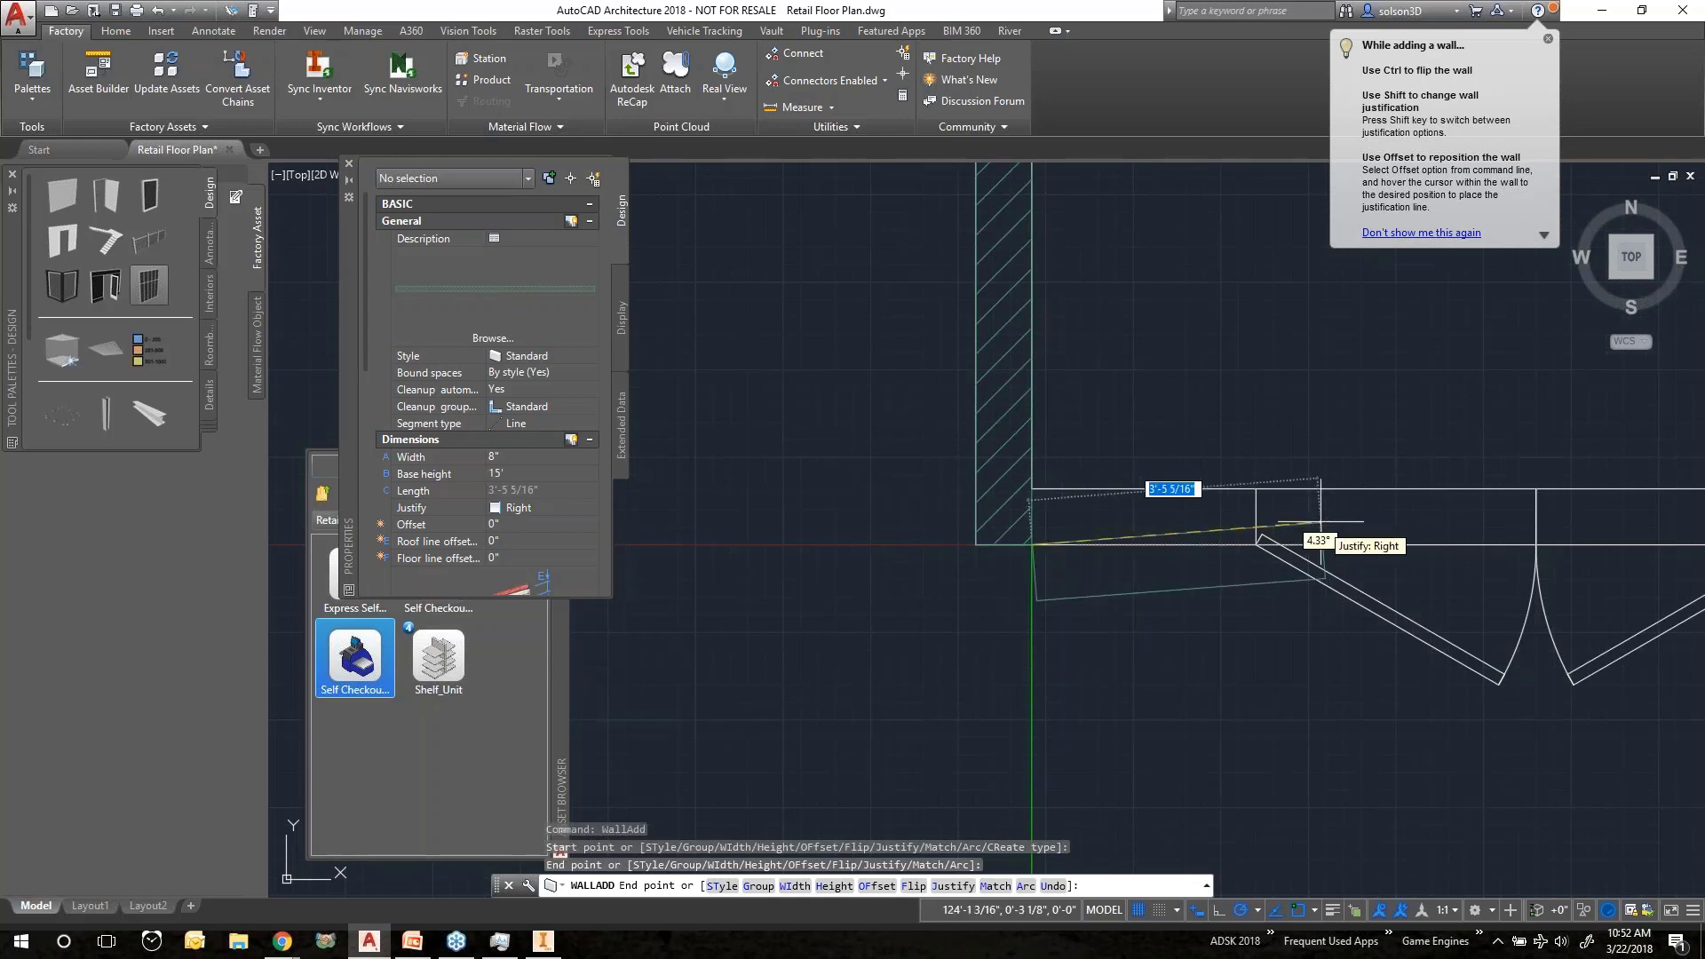
Continue the wall 29'-4" horizontally along the door front to the vestibule's outer right corner.
{"action": "middle_click_drag", "start_coordinate": [1292, 522], "coordinate": [773, 486]}
{"action": "scroll", "coordinate": [773, 486], "scroll_direction": "up", "scroll_amount": 2}
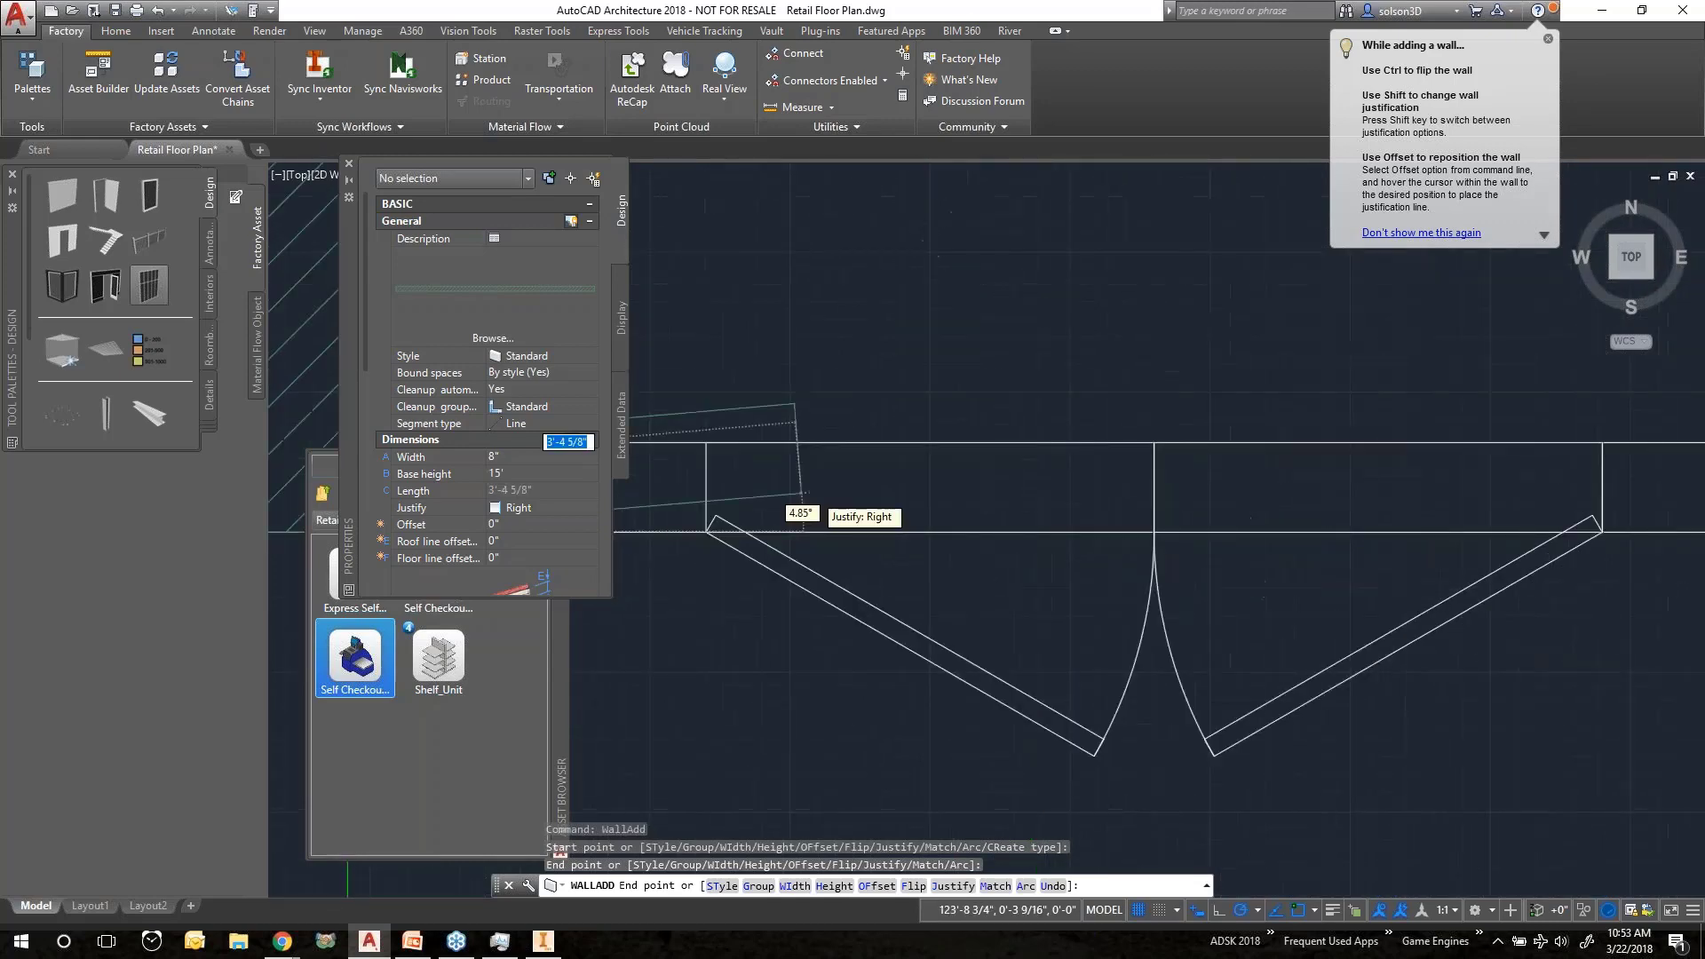
{"action": "scroll", "coordinate": [875, 494], "scroll_direction": "down", "scroll_amount": 6}
{"action": "scroll", "coordinate": [1187, 511], "scroll_direction": "down", "scroll_amount": 2}
{"action": "scroll", "coordinate": [1243, 533], "scroll_direction": "up", "scroll_amount": 1}
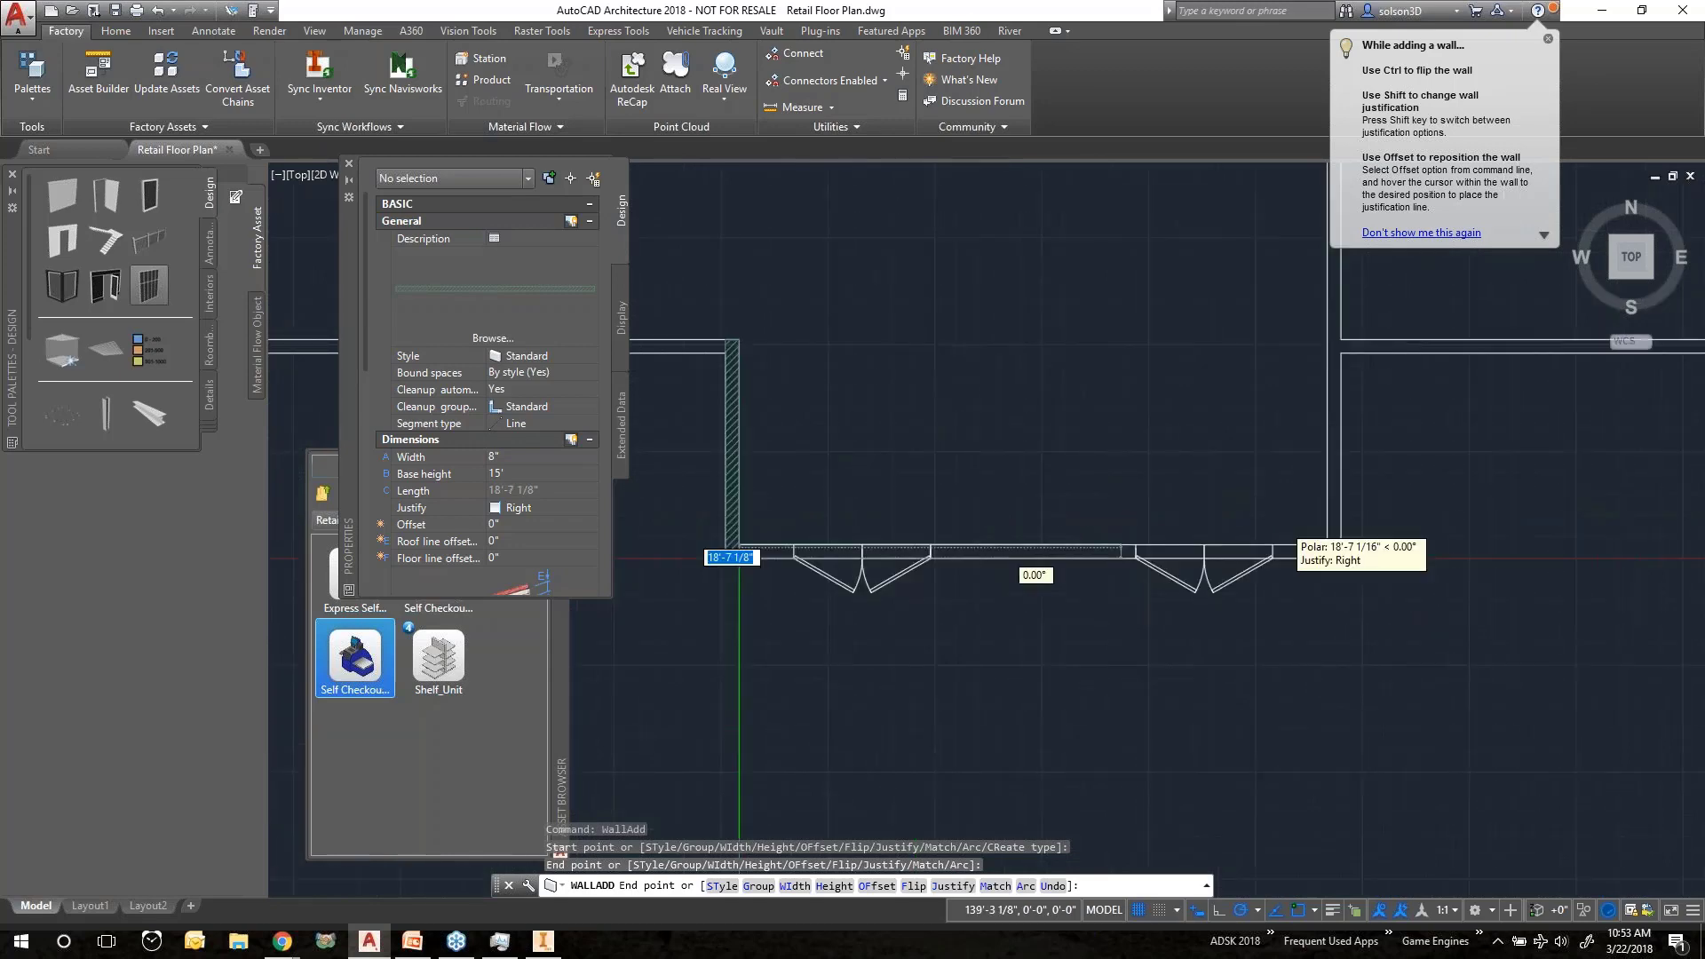
{"action": "scroll", "coordinate": [1439, 607], "scroll_direction": "up", "scroll_amount": 2}
{"action": "left_click", "coordinate": [1439, 607]}
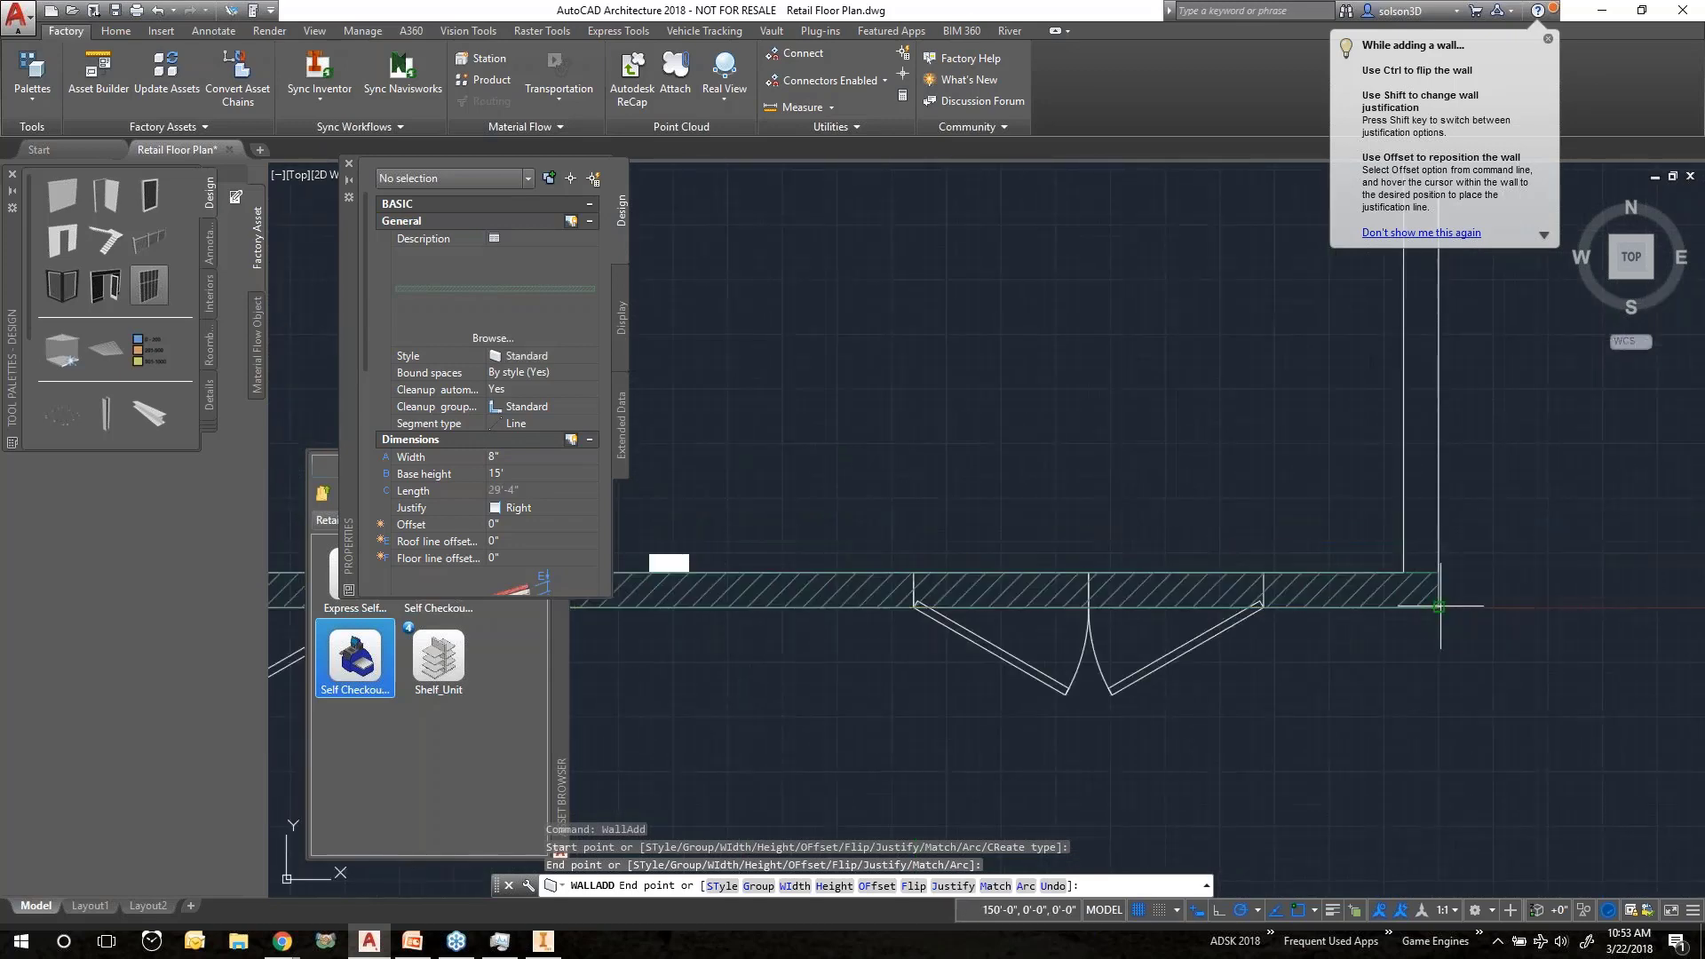
Continue the wall 41'-4" up the vestibule's east side to its inner upper corner and finish the wall run.
{"action": "middle_click_drag", "start_coordinate": [1421, 465], "coordinate": [1397, 709]}
{"action": "scroll", "coordinate": [1394, 641], "scroll_direction": "down", "scroll_amount": 2}
{"action": "scroll", "coordinate": [1398, 635], "scroll_direction": "down", "scroll_amount": 2}
{"action": "middle_click_drag", "start_coordinate": [1488, 169], "coordinate": [1402, 443]}
{"action": "scroll", "coordinate": [1194, 500], "scroll_direction": "up", "scroll_amount": 2}
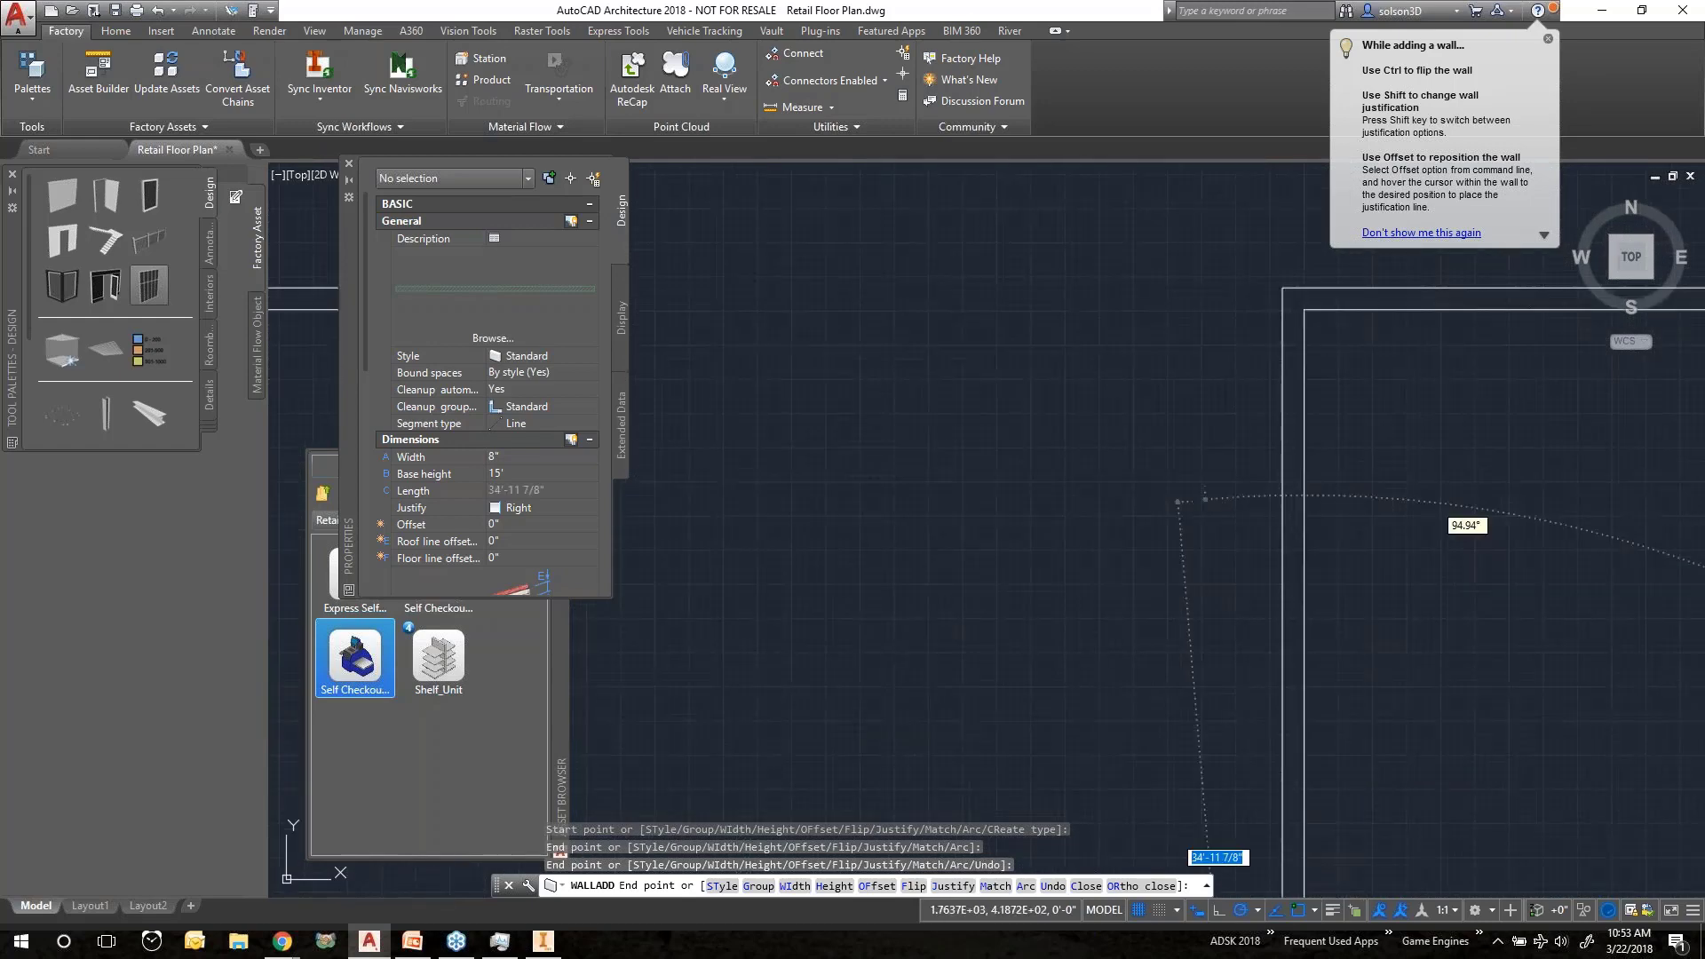
{"action": "scroll", "coordinate": [1296, 392], "scroll_direction": "up", "scroll_amount": 2}
{"action": "middle_click_drag", "start_coordinate": [1296, 393], "coordinate": [1211, 568]}
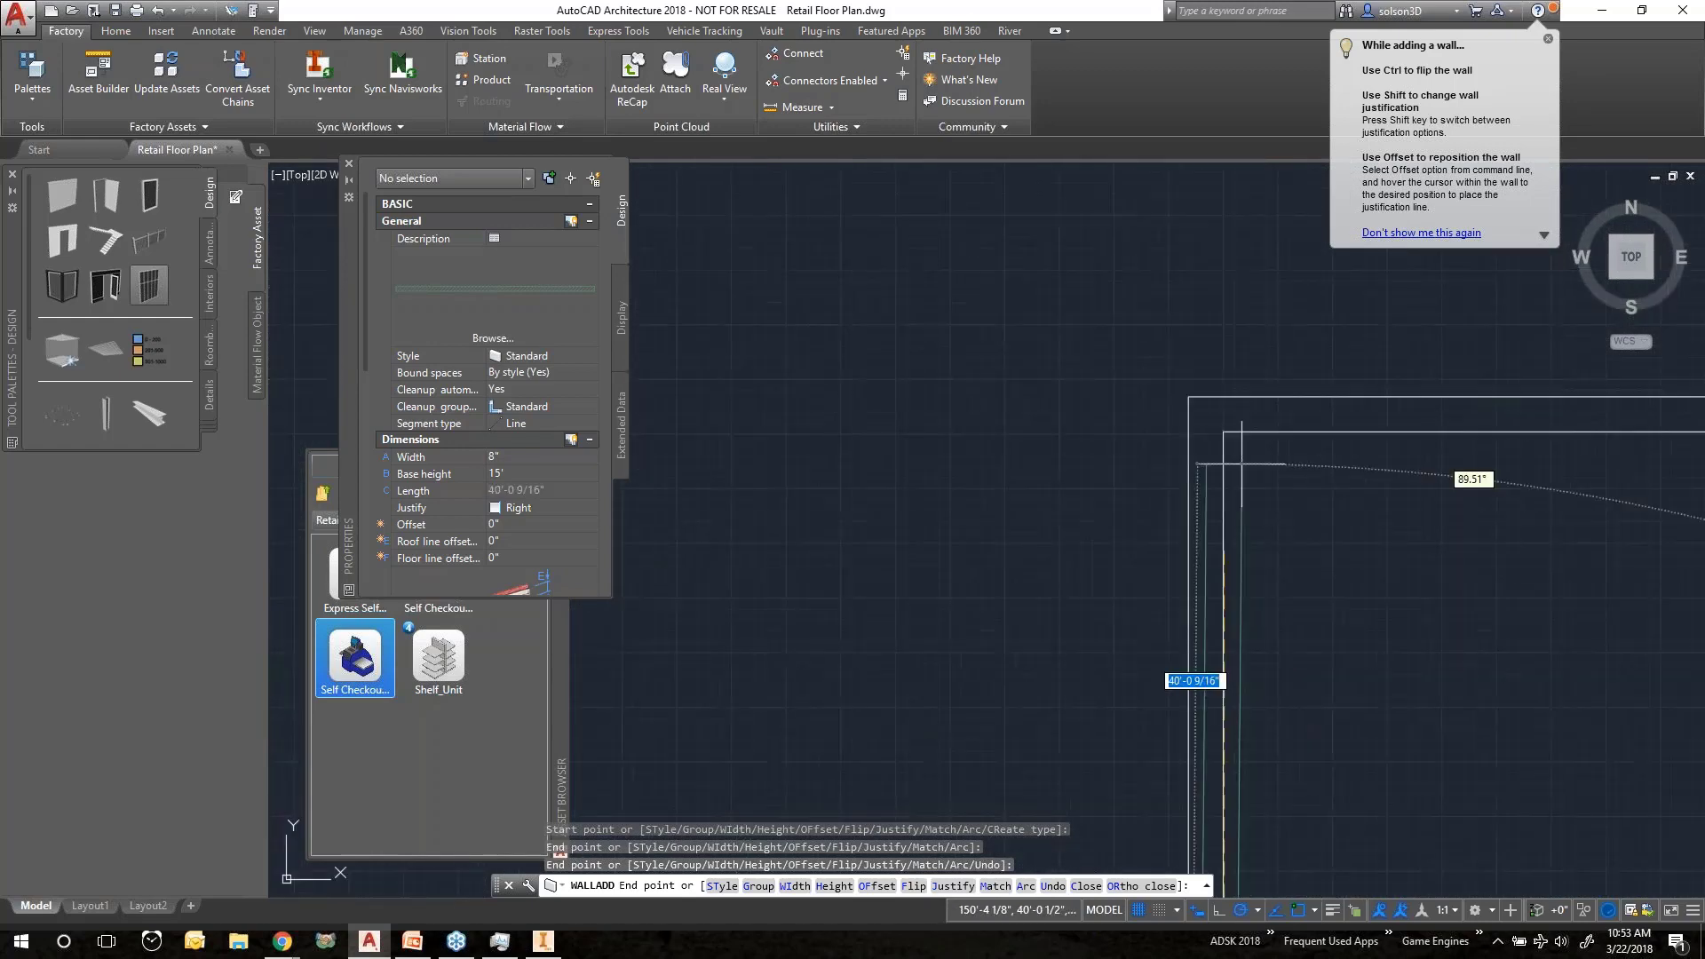
{"action": "left_click", "coordinate": [1225, 399]}
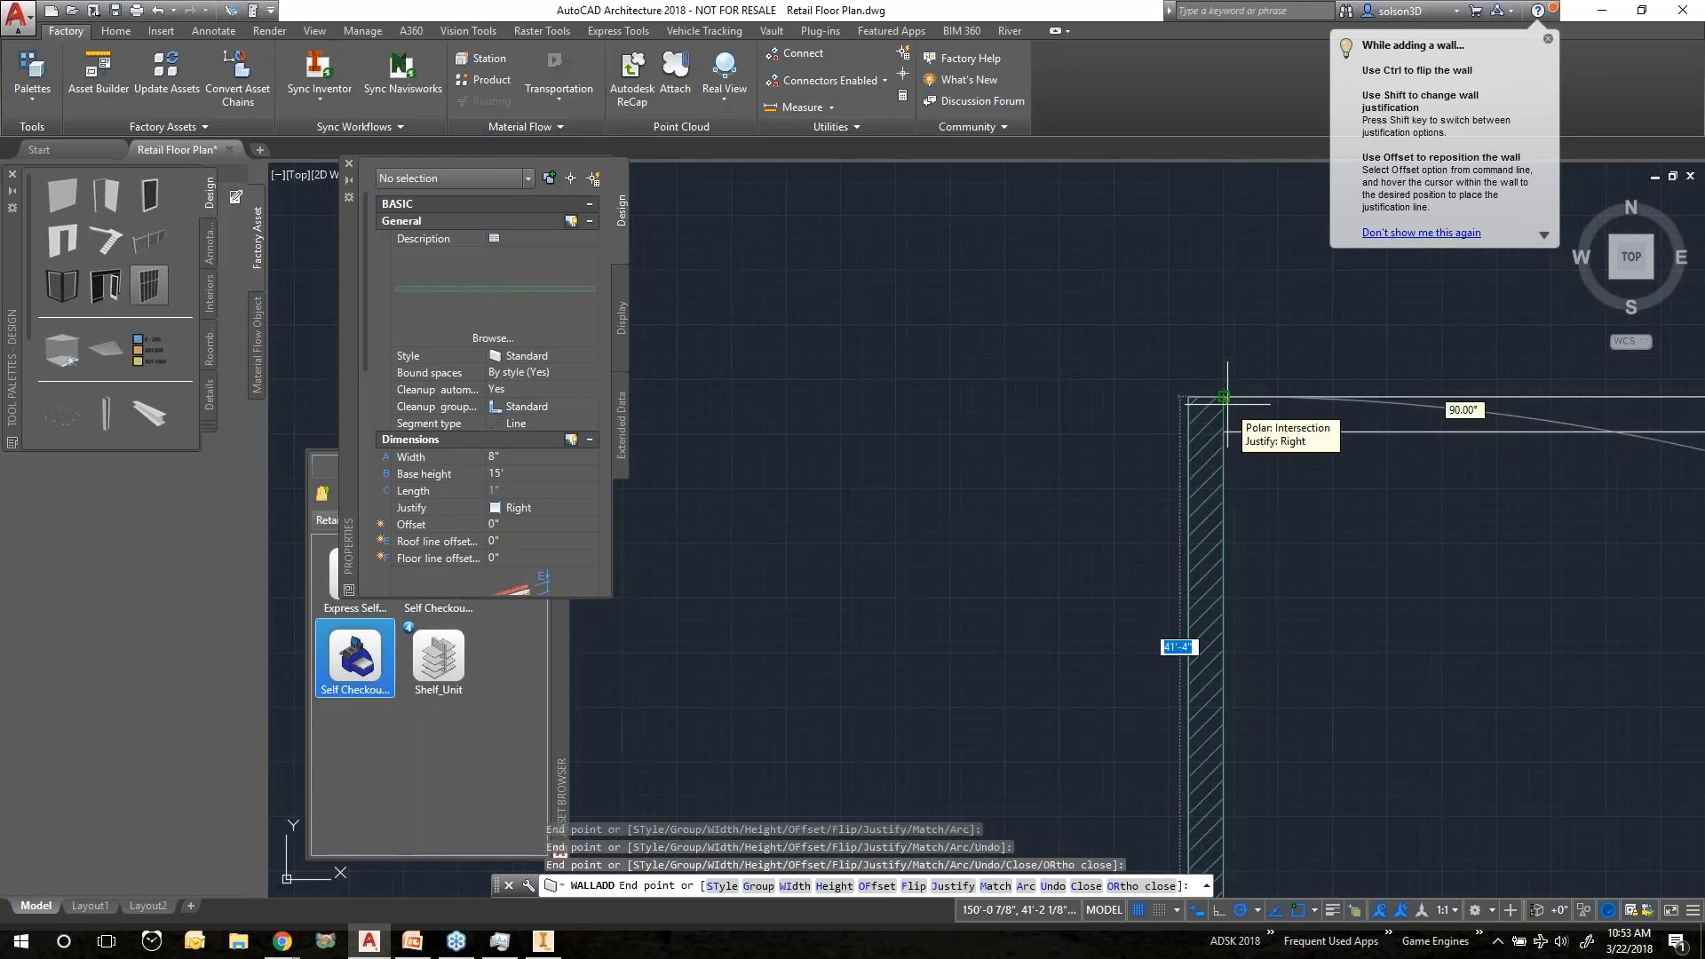
{"action": "key", "text": "Escape"}
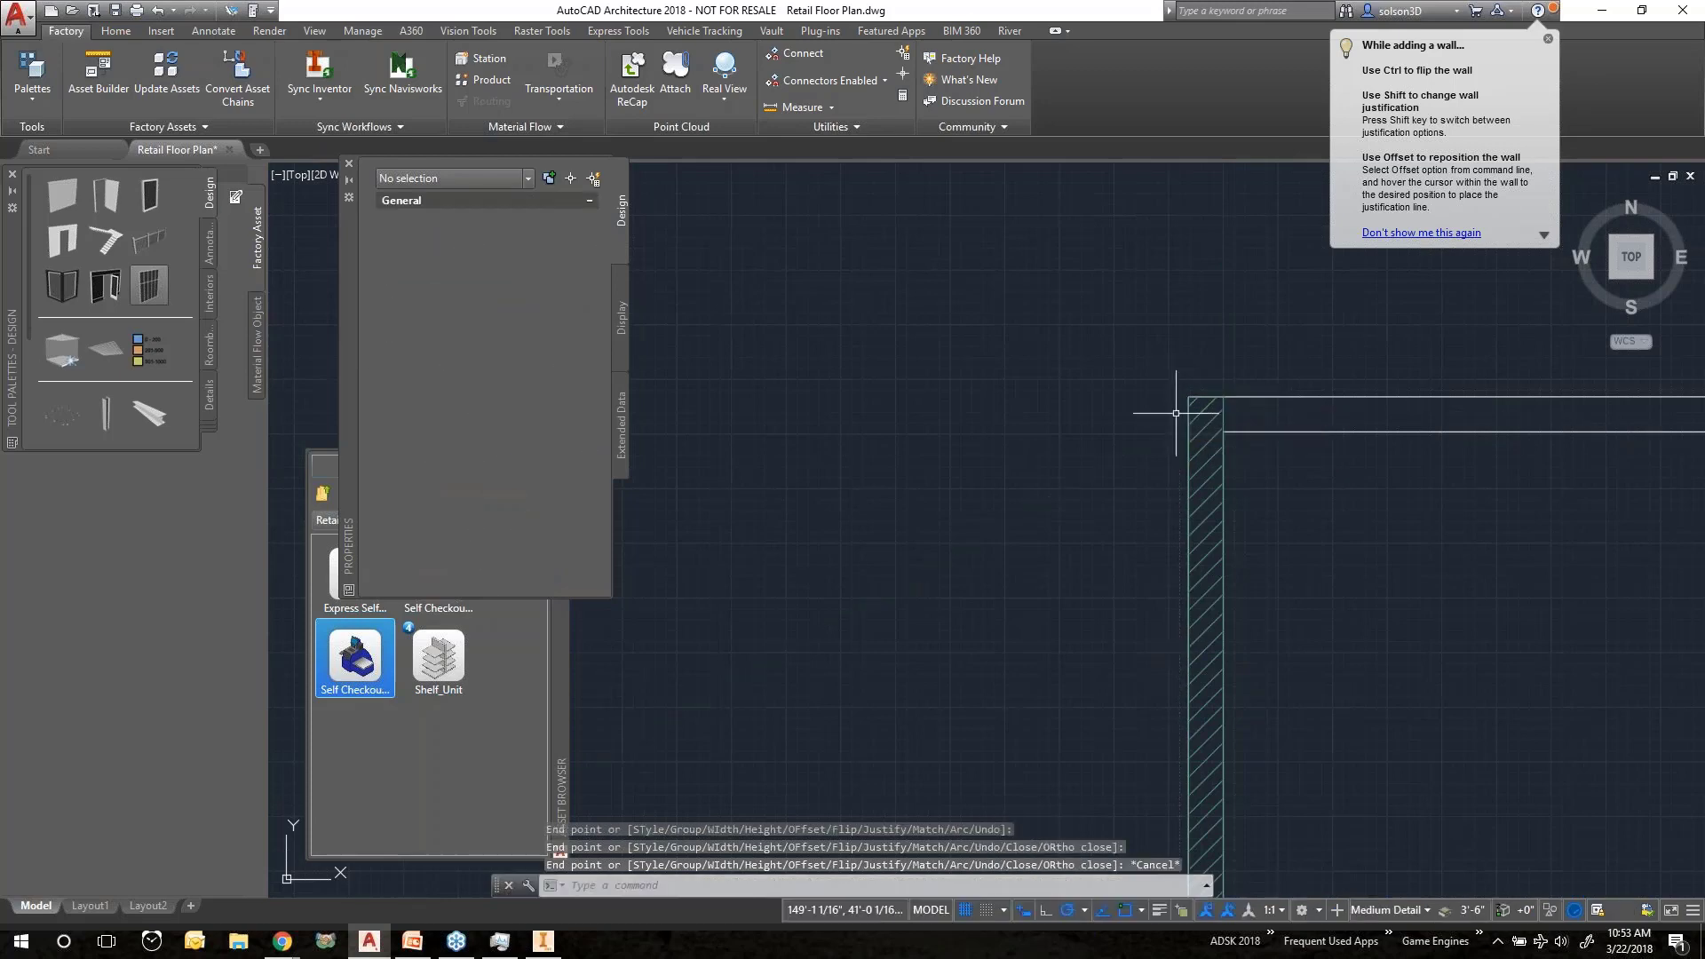
{"action": "key", "text": "Escape"}
Start adding a door and choose the Double style from the content library door styles.
{"action": "middle_click_drag", "start_coordinate": [1175, 412], "coordinate": [1292, 343]}
{"action": "middle_click_drag", "start_coordinate": [1032, 516], "coordinate": [1052, 221]}
{"action": "scroll", "coordinate": [972, 493], "scroll_direction": "down", "scroll_amount": 5}
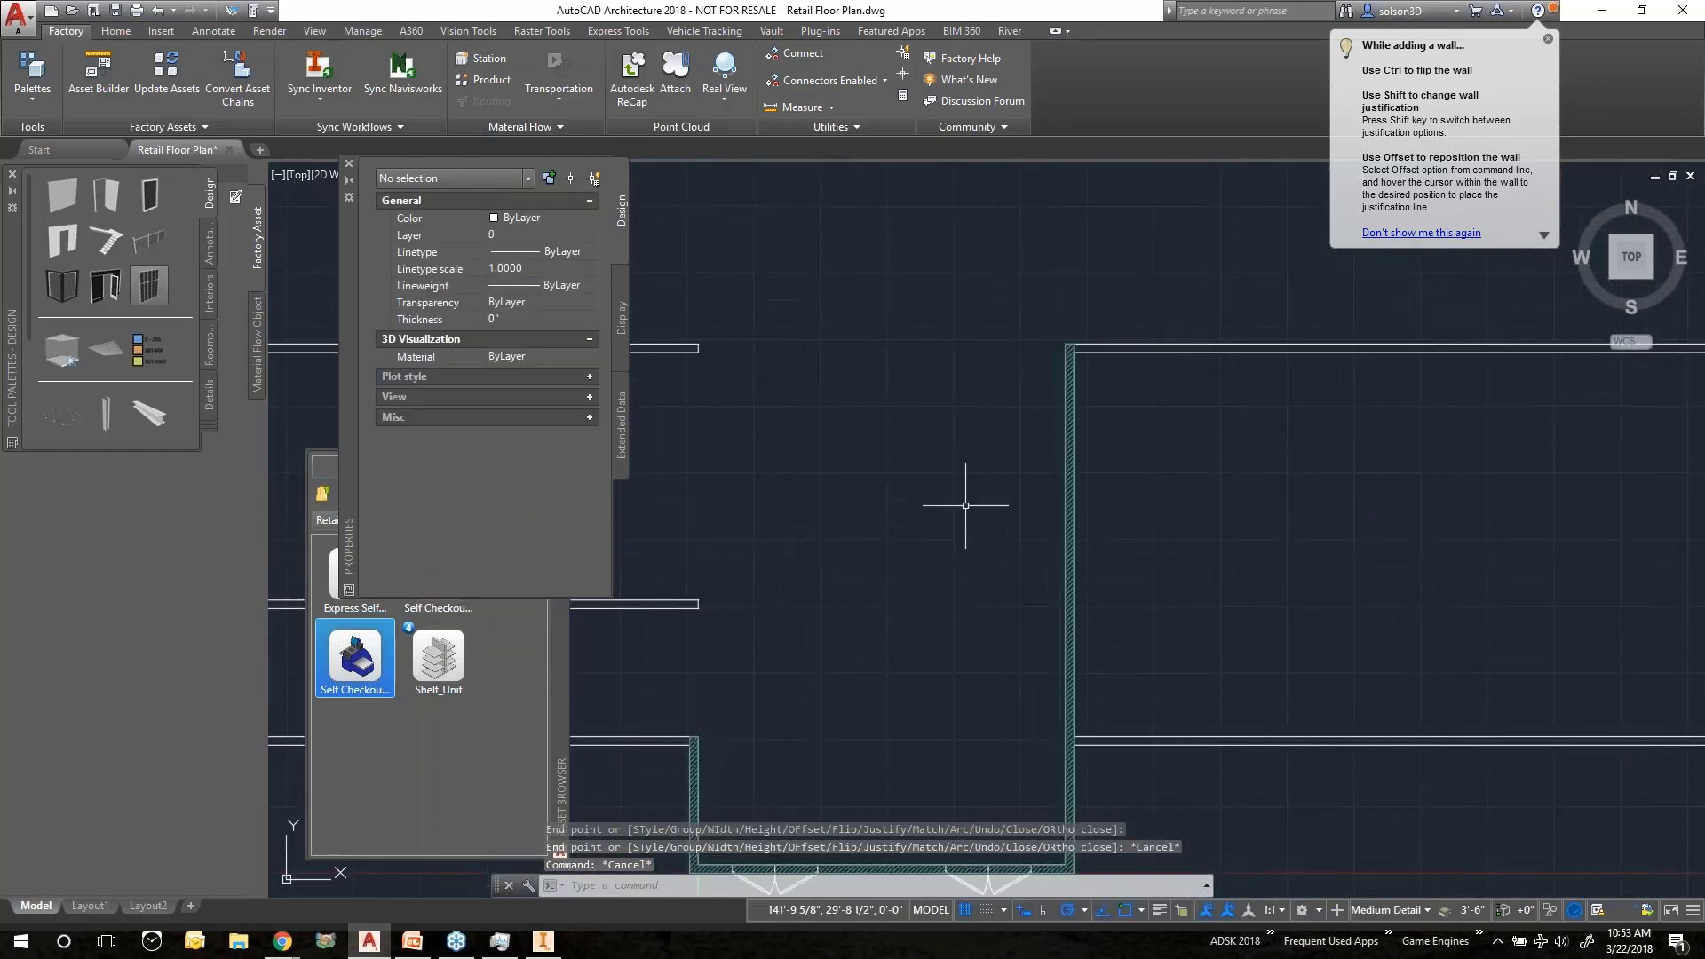
{"action": "middle_click_drag", "start_coordinate": [864, 711], "coordinate": [1054, 362]}
{"action": "scroll", "coordinate": [918, 435], "scroll_direction": "up", "scroll_amount": 2}
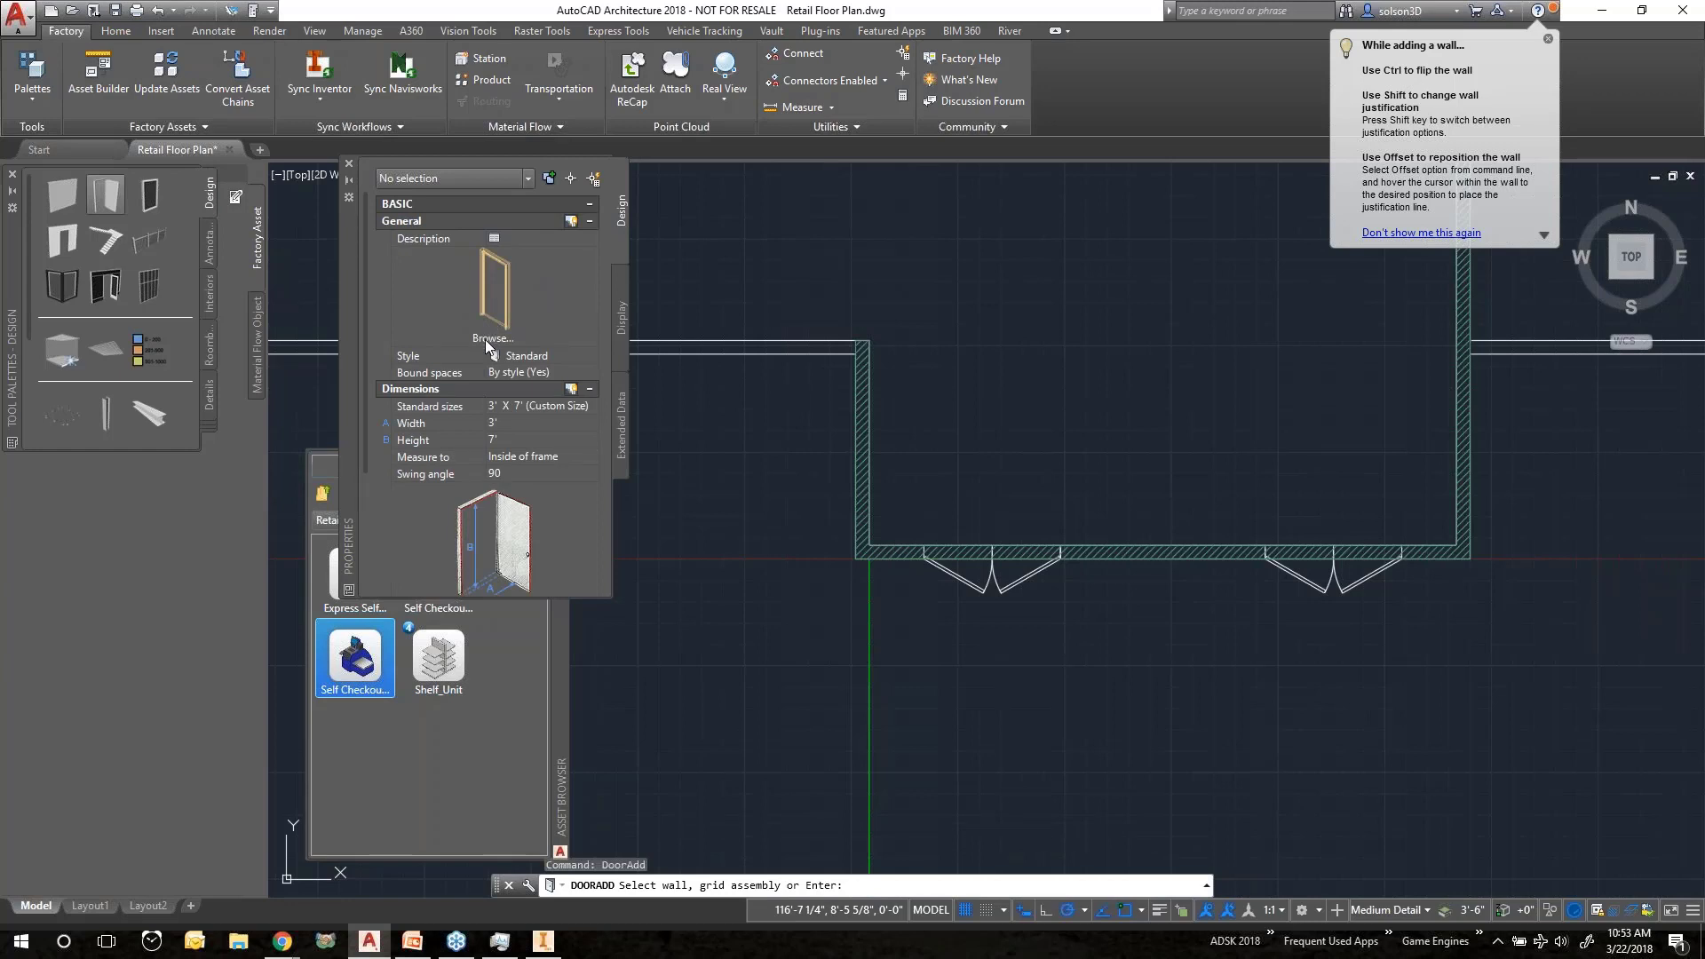
{"action": "left_click", "coordinate": [485, 339]}
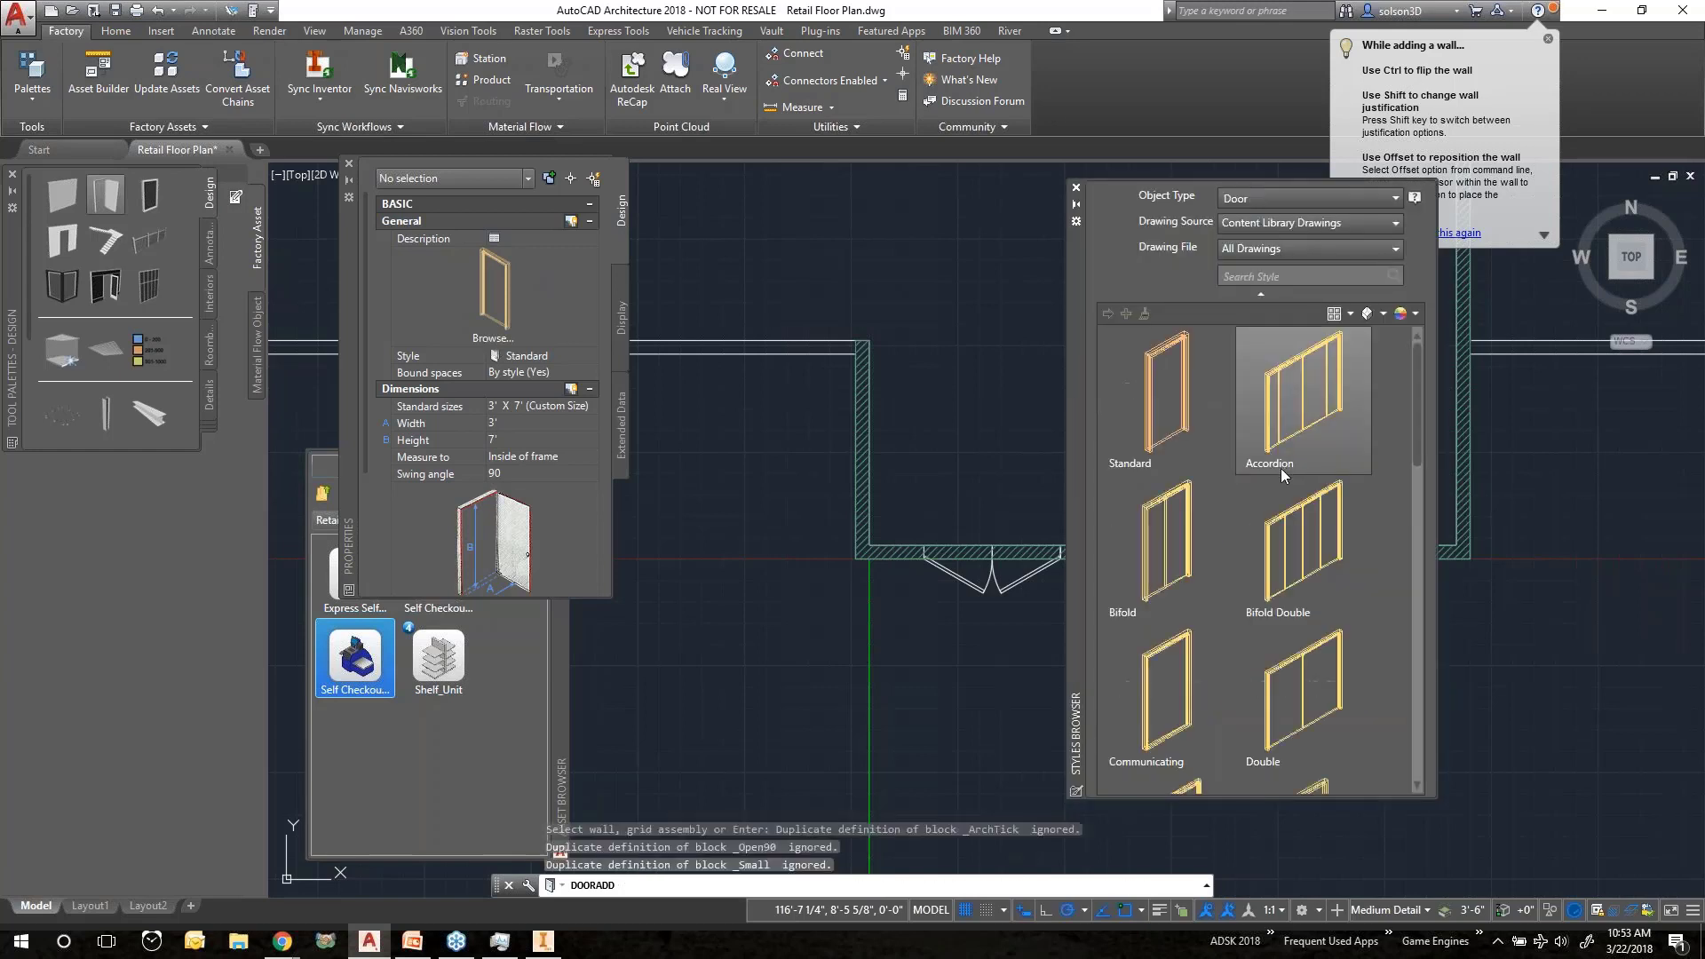
{"action": "left_click", "coordinate": [1287, 696]}
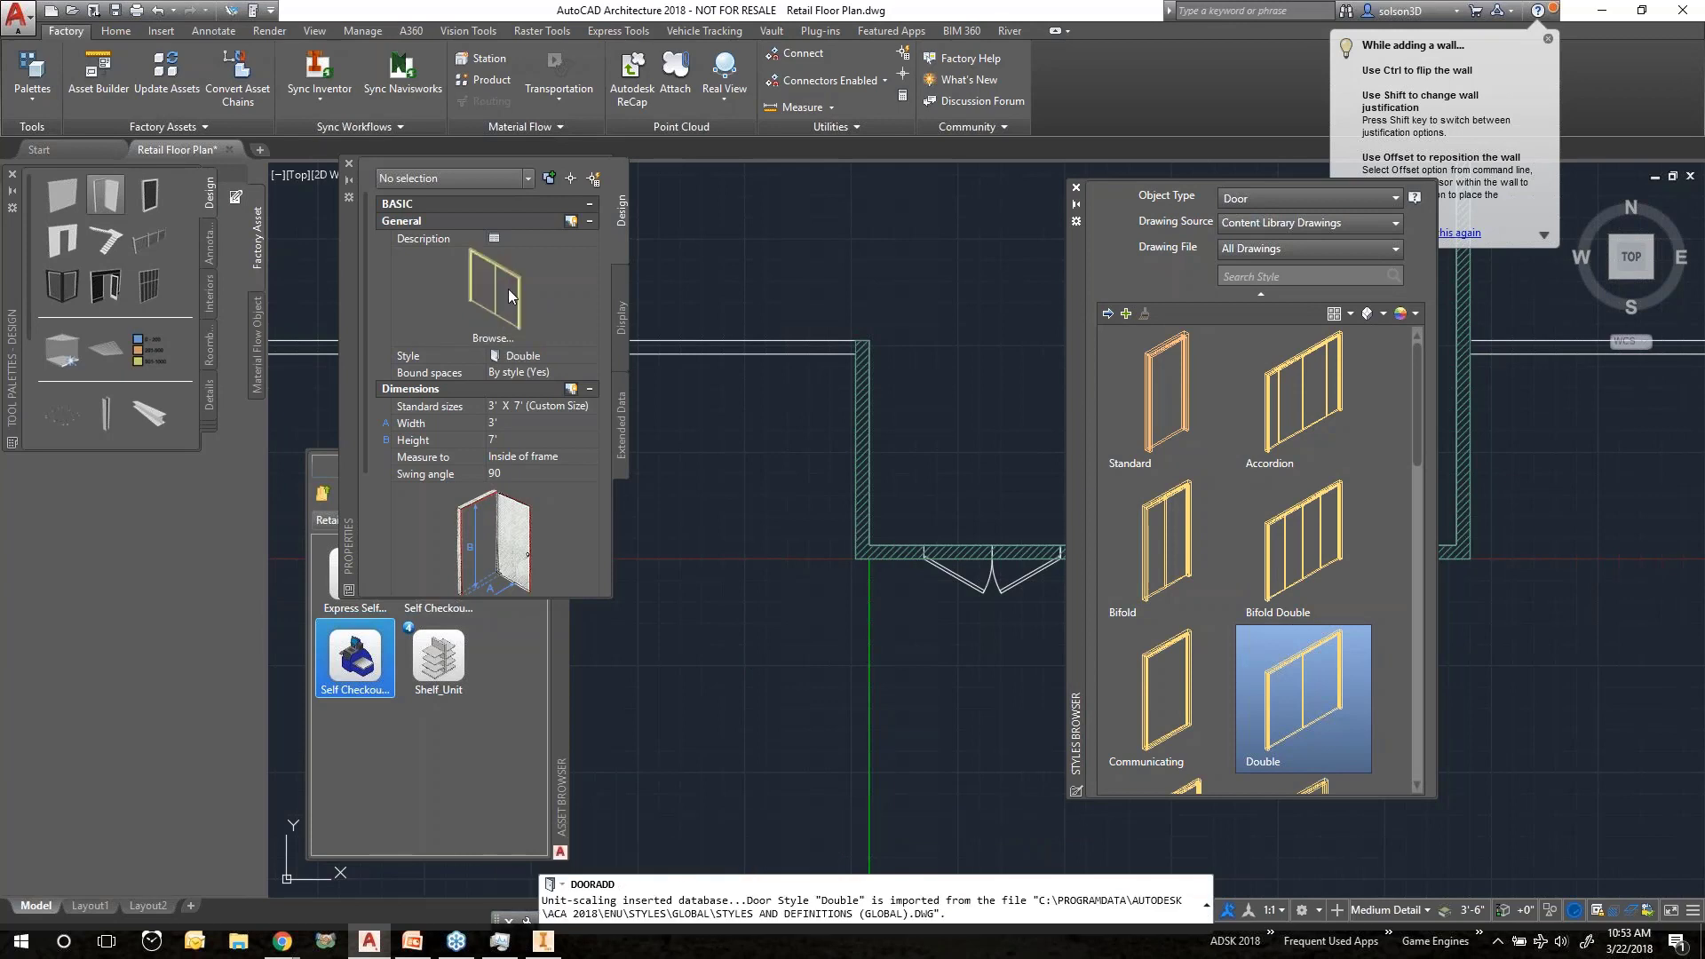
{"action": "left_click", "coordinate": [1077, 188]}
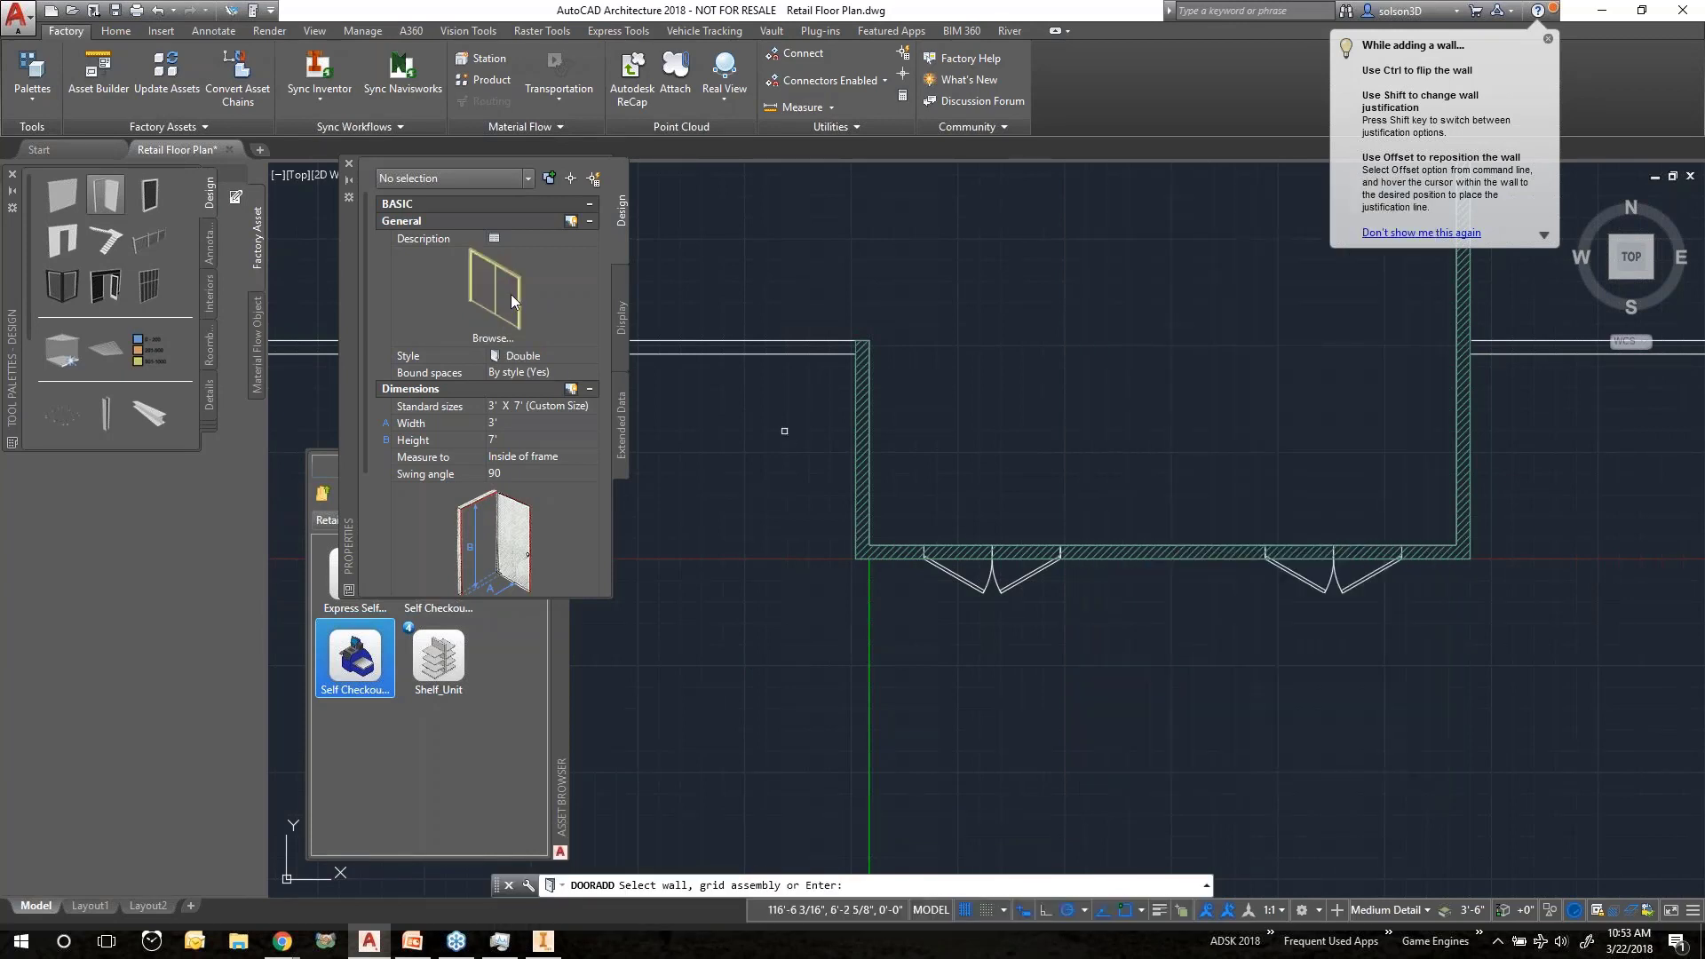
Place a 3' wide Double door in the entrance's front wall at the west opening's left jamb, swinging outward.
{"action": "scroll", "coordinate": [1119, 639], "scroll_direction": "up", "scroll_amount": 2}
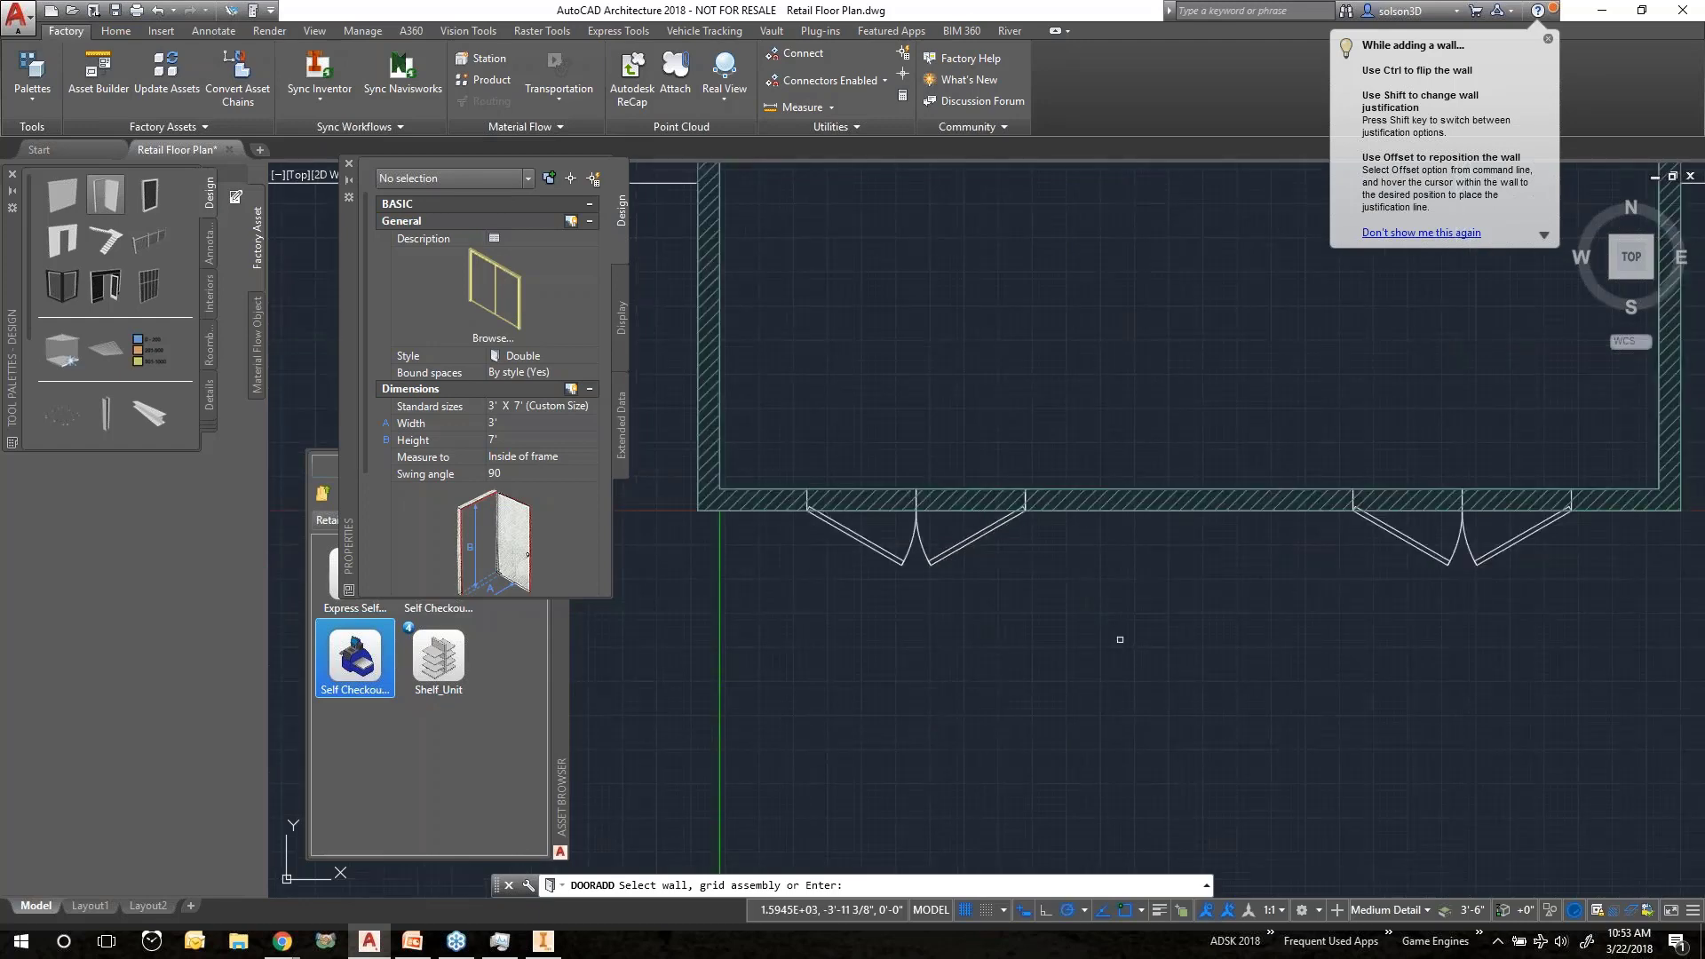
{"action": "scroll", "coordinate": [1119, 639], "scroll_direction": "up", "scroll_amount": 1}
{"action": "scroll", "coordinate": [1104, 563], "scroll_direction": "up", "scroll_amount": 1}
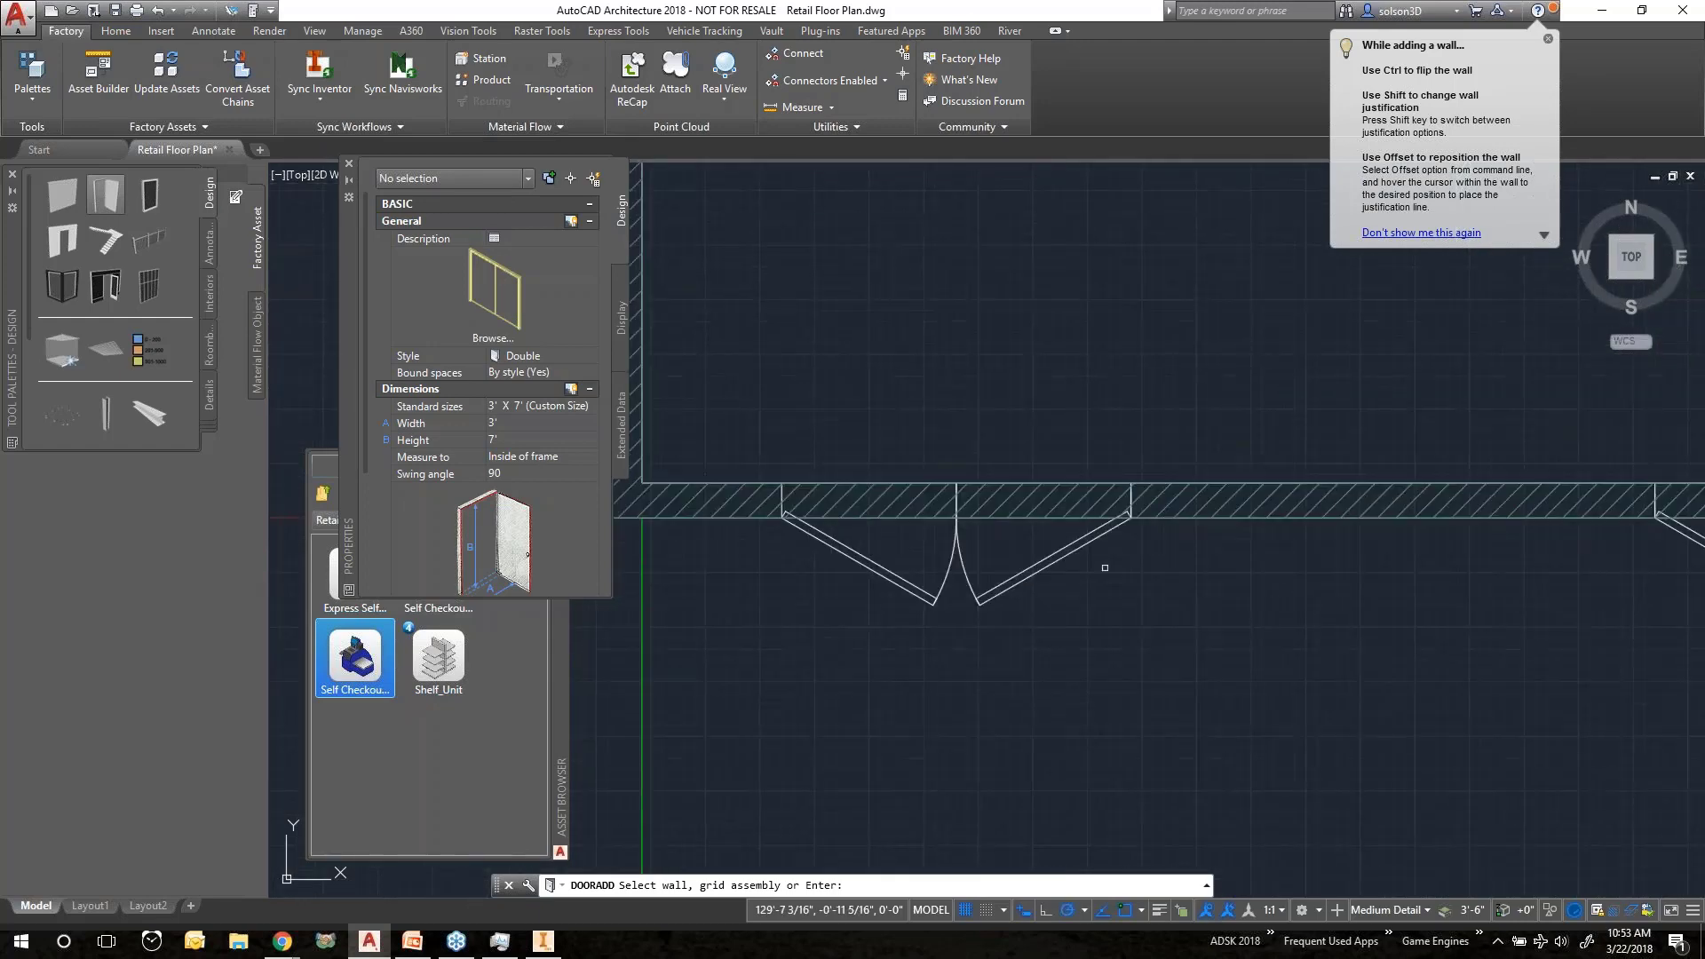
{"action": "left_click", "coordinate": [1000, 479]}
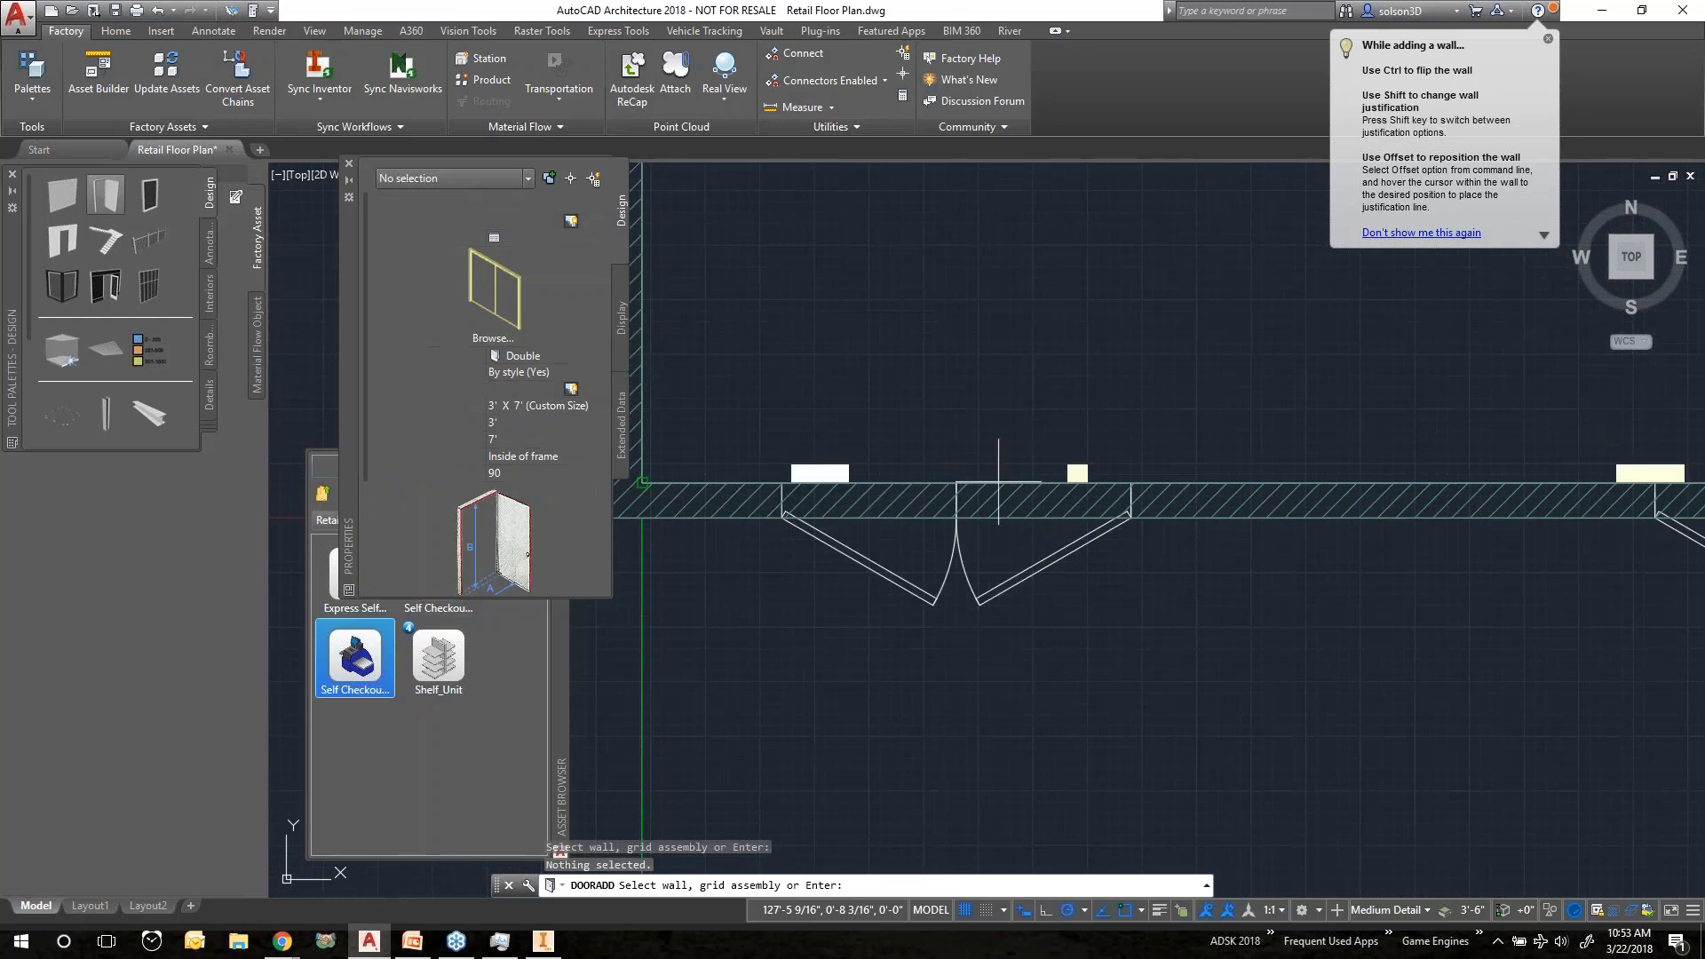
{"action": "left_click", "coordinate": [1011, 490]}
{"action": "middle_click_drag", "start_coordinate": [1015, 492], "coordinate": [1166, 521]}
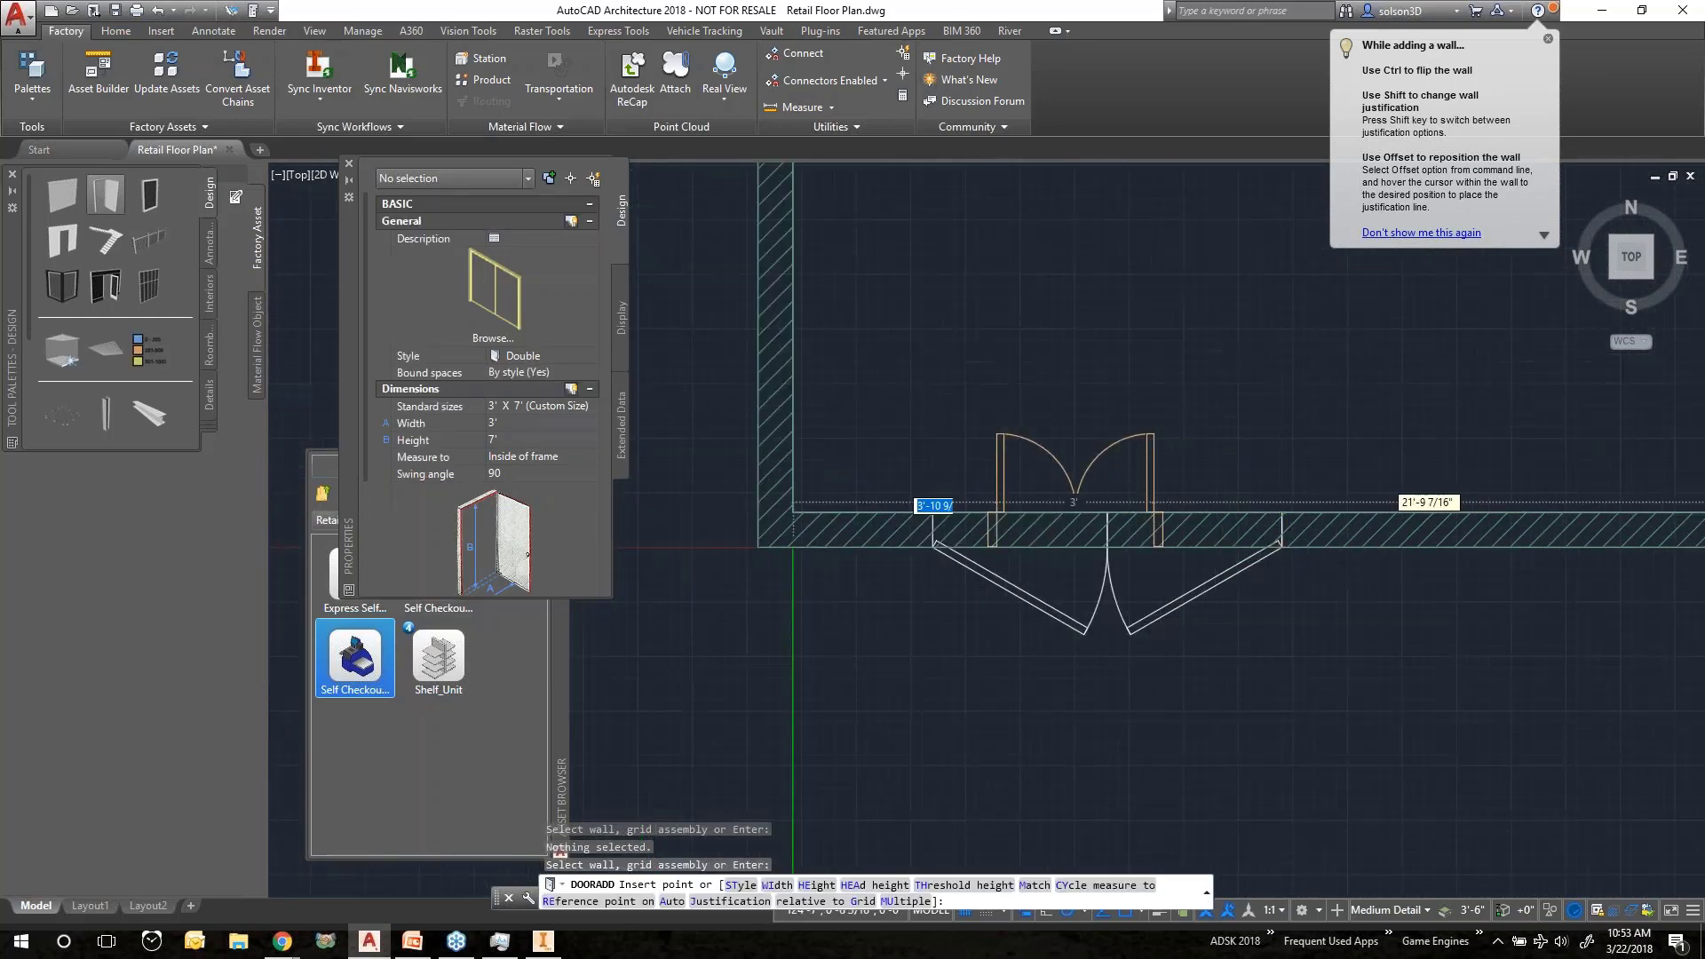
{"action": "scroll", "coordinate": [997, 524], "scroll_direction": "up", "scroll_amount": 5}
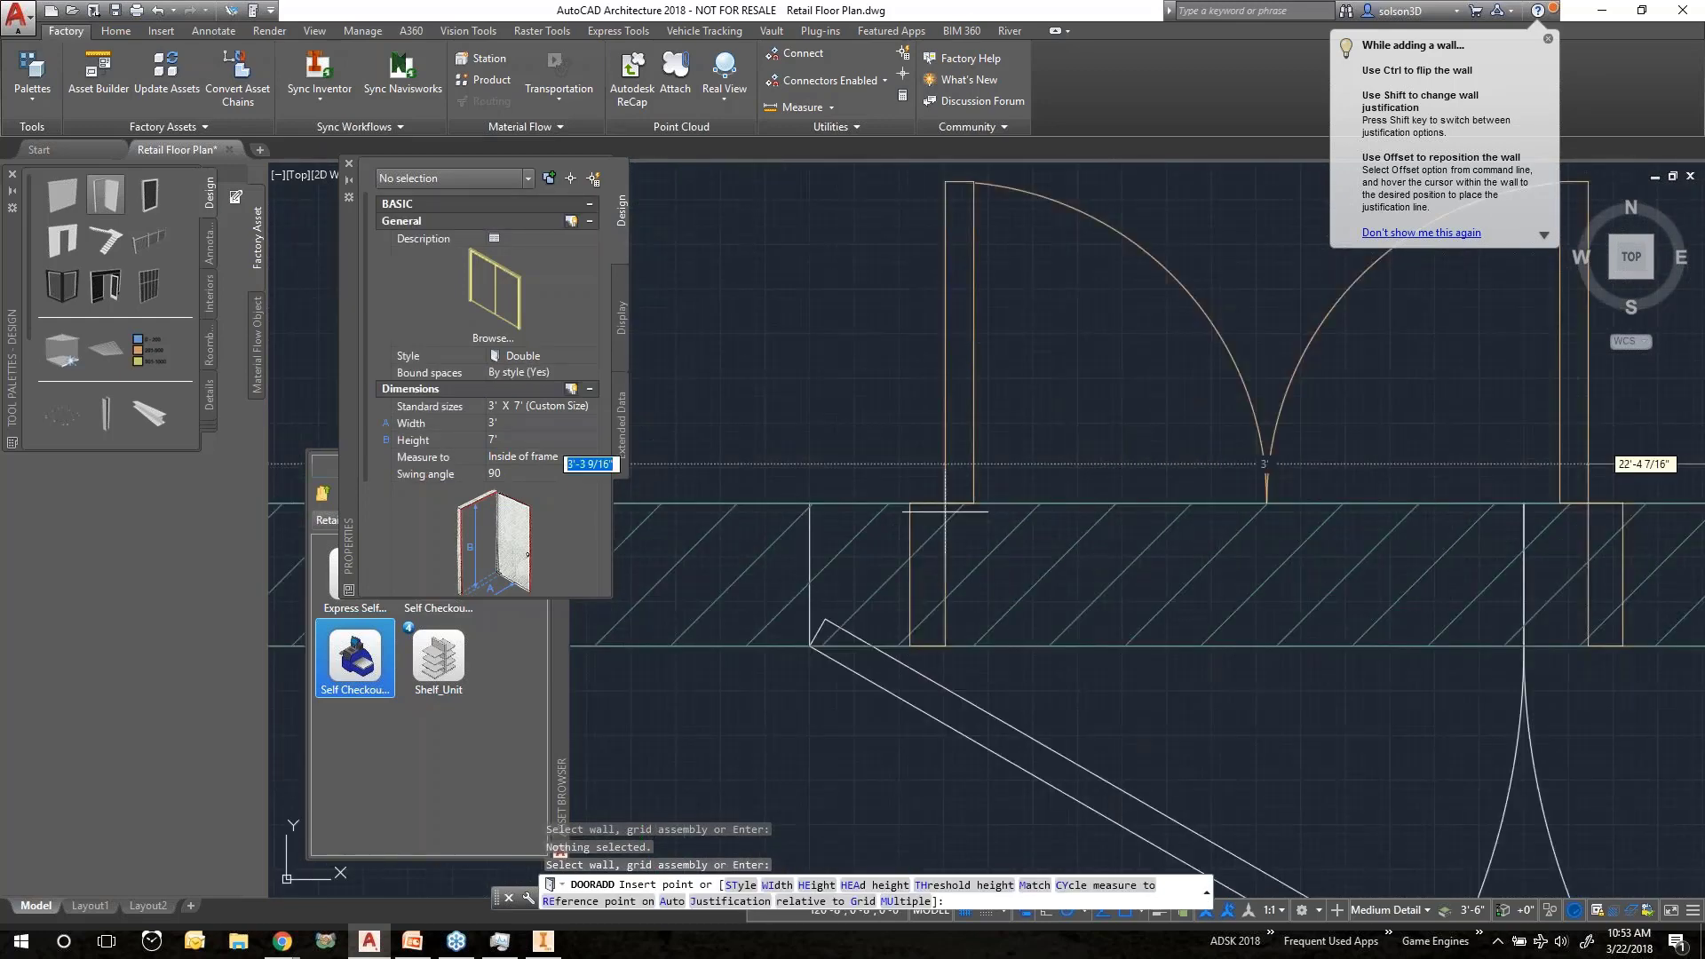
{"action": "left_click", "coordinate": [811, 645]}
{"action": "scroll", "coordinate": [887, 532], "scroll_direction": "down", "scroll_amount": 6}
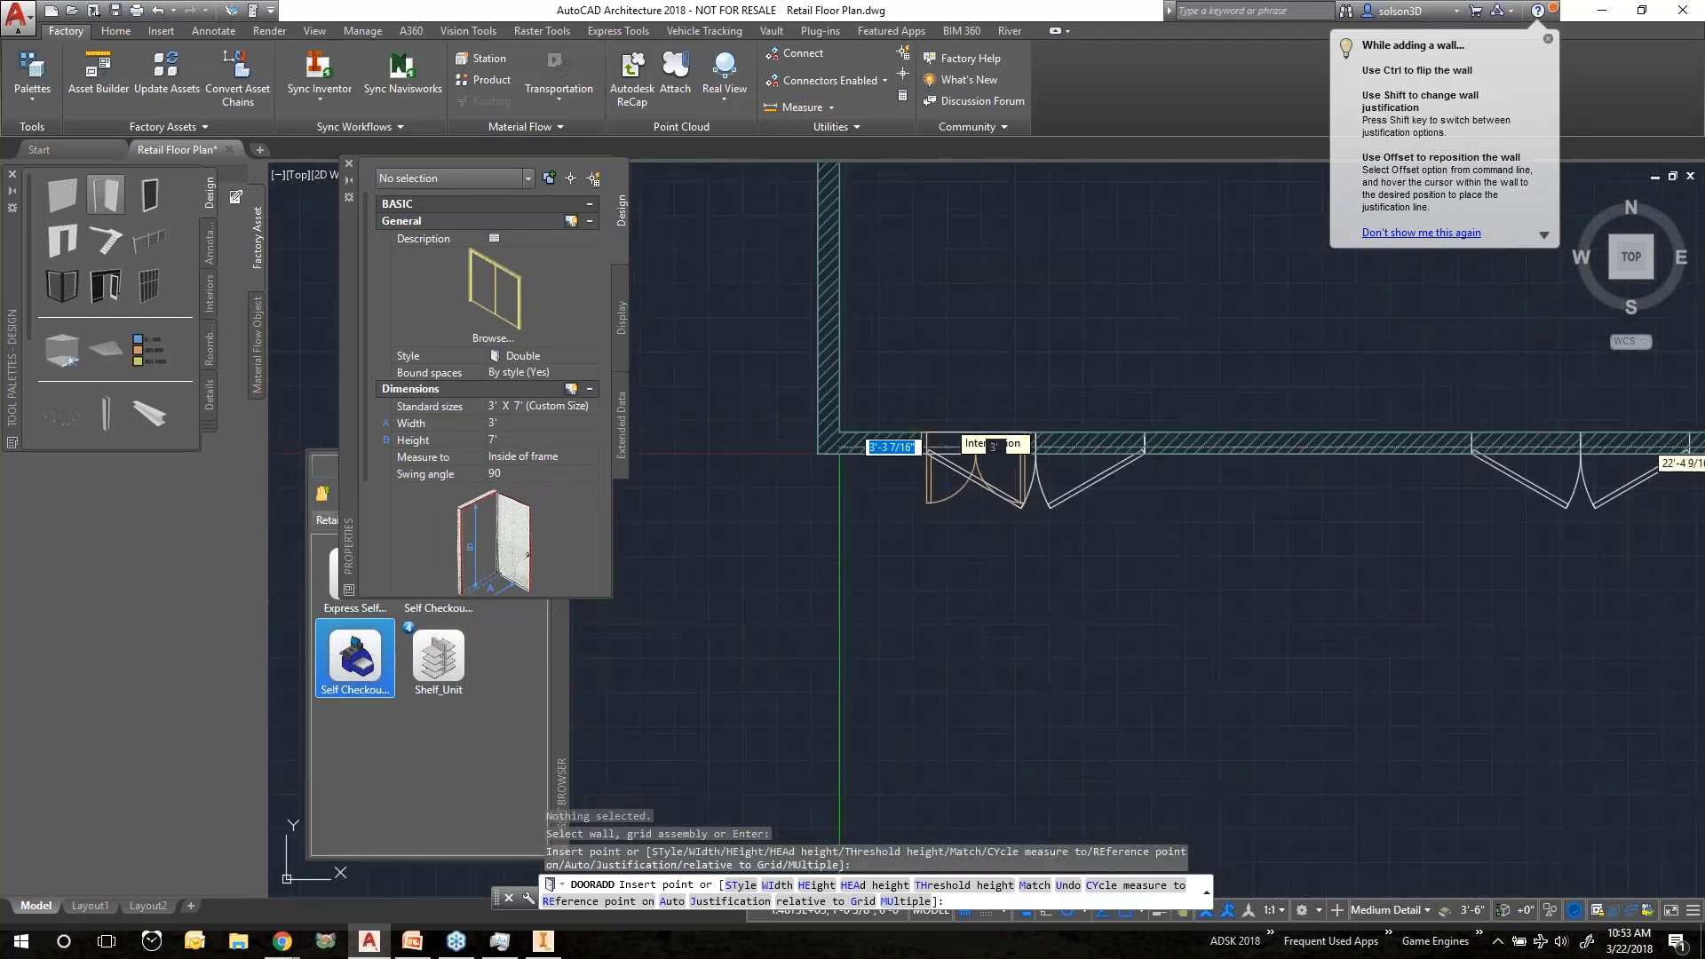
Place a second 3' wide Double door at the east opening's left jamb and finish adding doors.
{"action": "scroll", "coordinate": [949, 444], "scroll_direction": "up", "scroll_amount": 5}
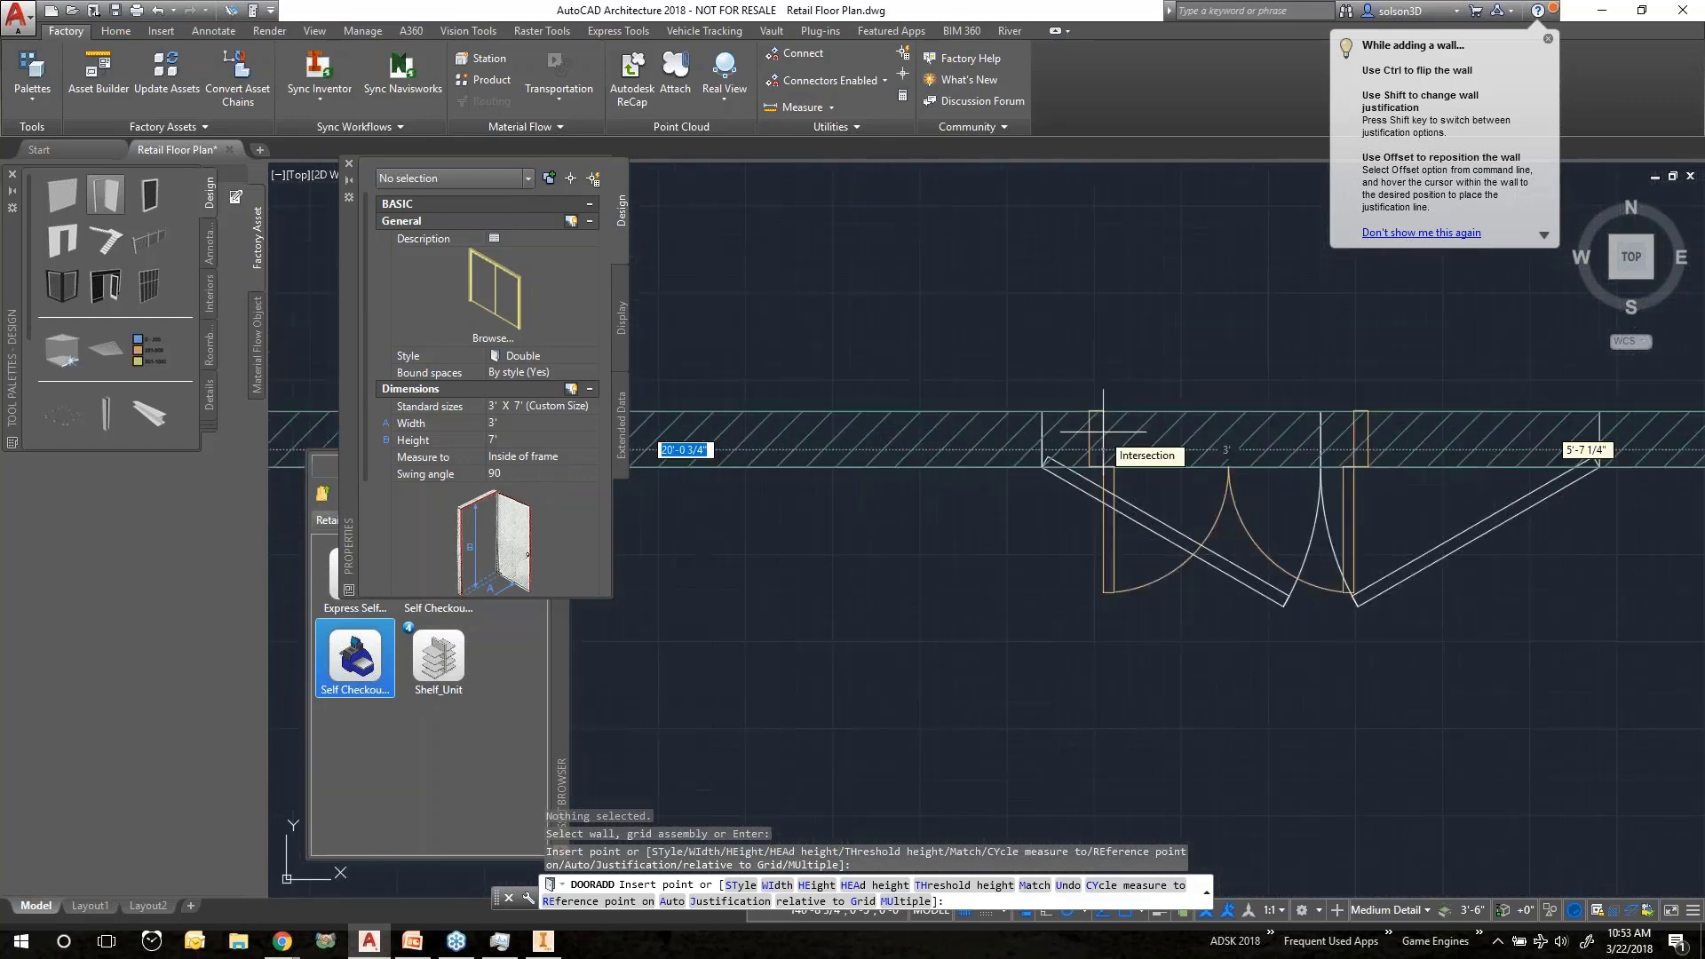
{"action": "scroll", "coordinate": [1102, 432], "scroll_direction": "up", "scroll_amount": 4}
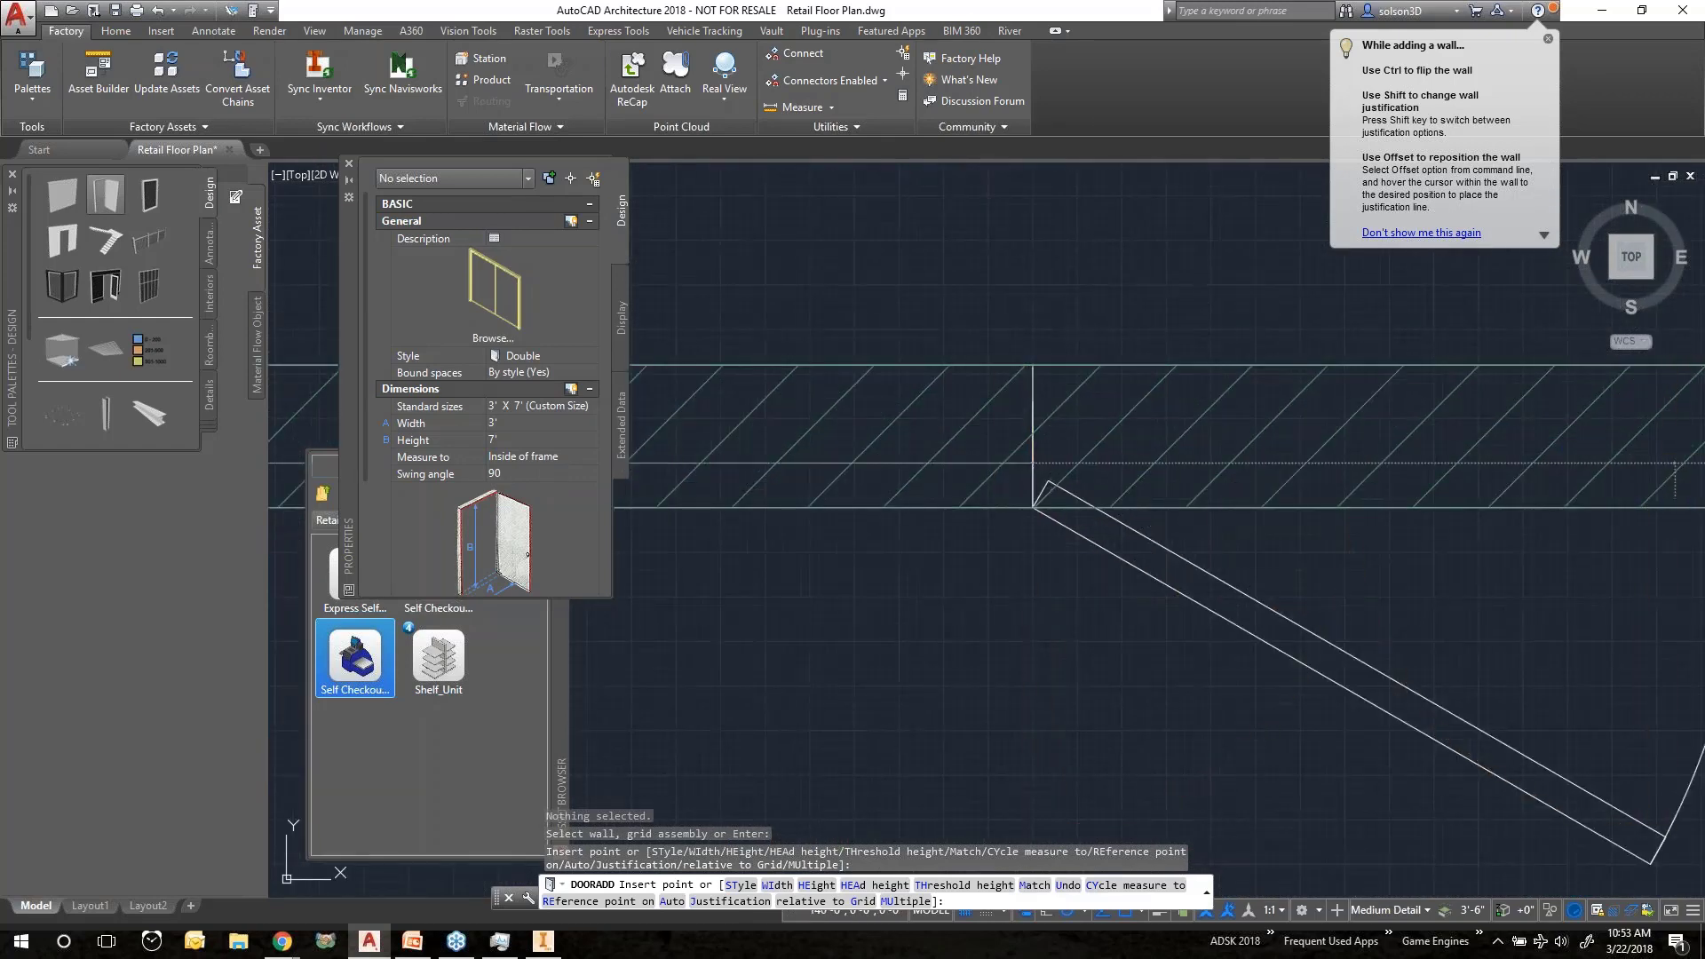
{"action": "scroll", "coordinate": [1031, 507], "scroll_direction": "down", "scroll_amount": 5}
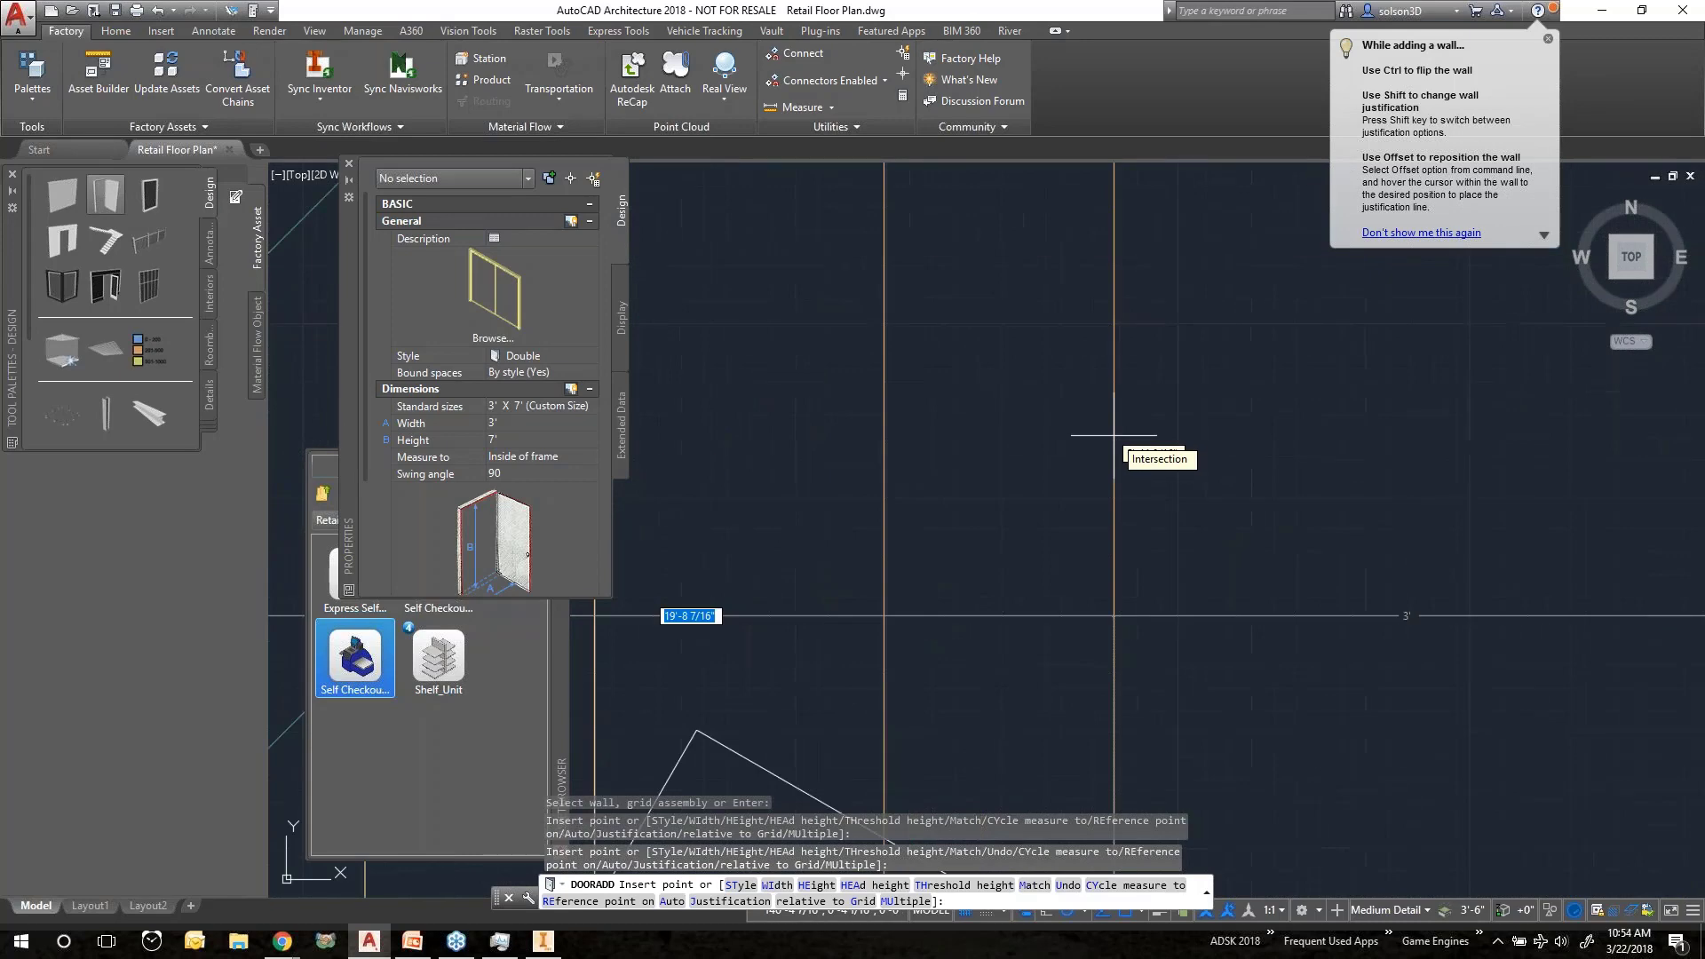
{"action": "scroll", "coordinate": [1113, 435], "scroll_direction": "down", "scroll_amount": 3}
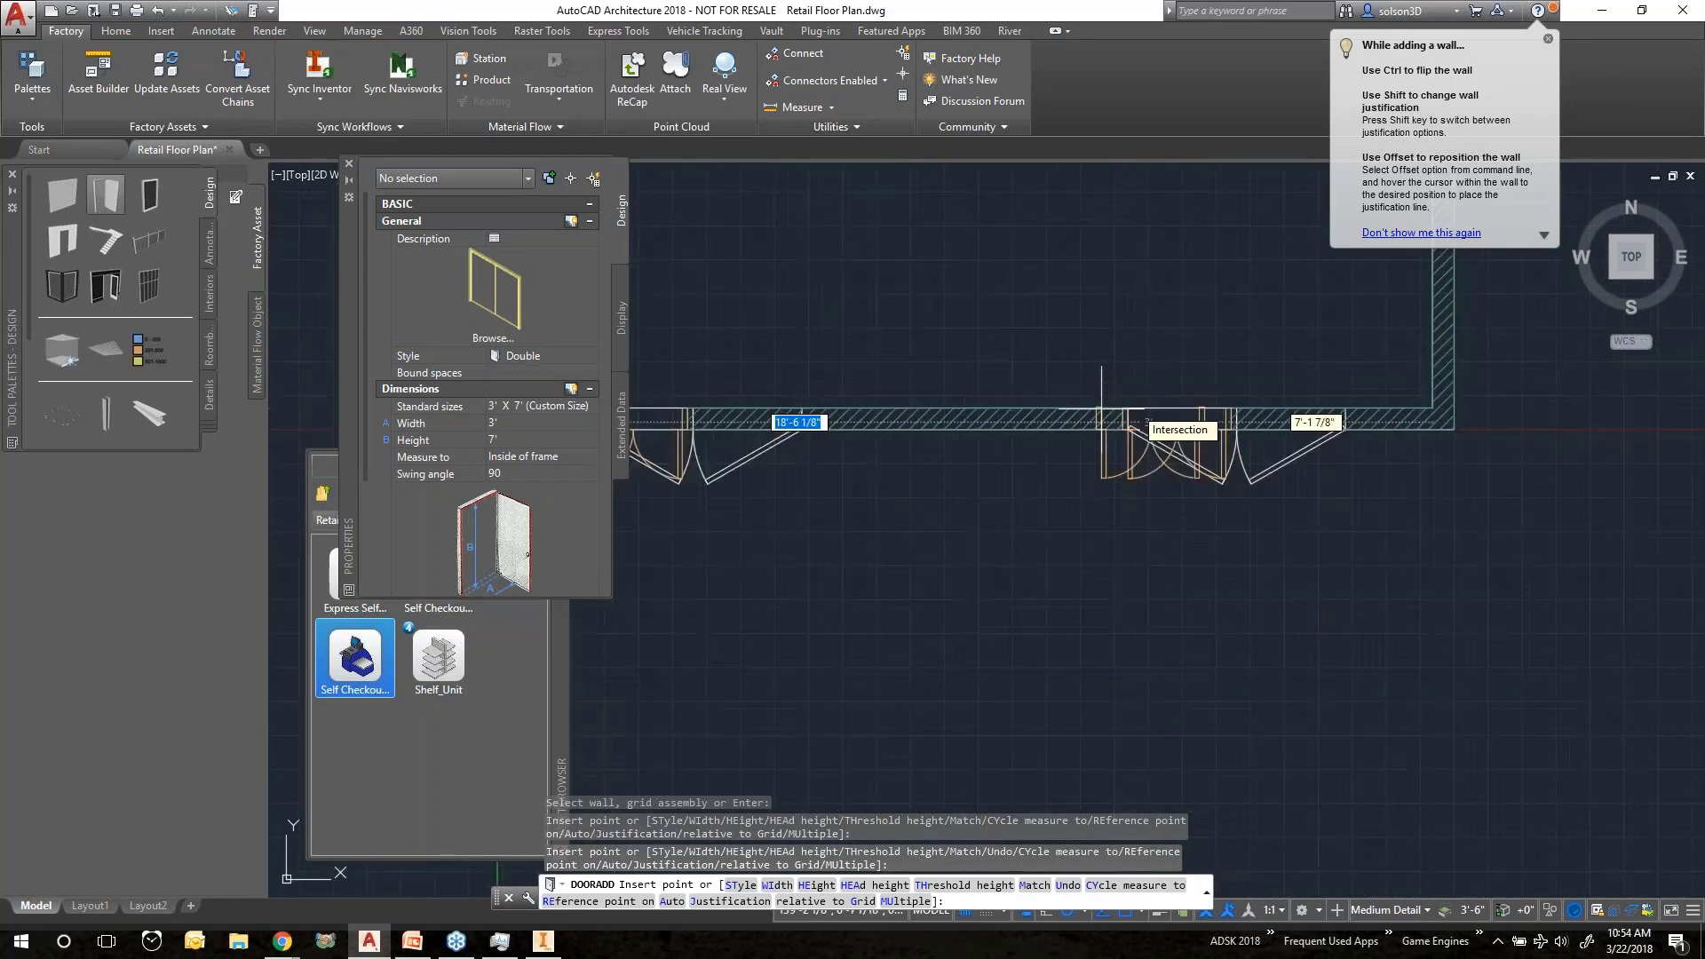
{"action": "middle_click_drag", "start_coordinate": [1031, 392], "coordinate": [1119, 450]}
{"action": "key", "text": "Return"}
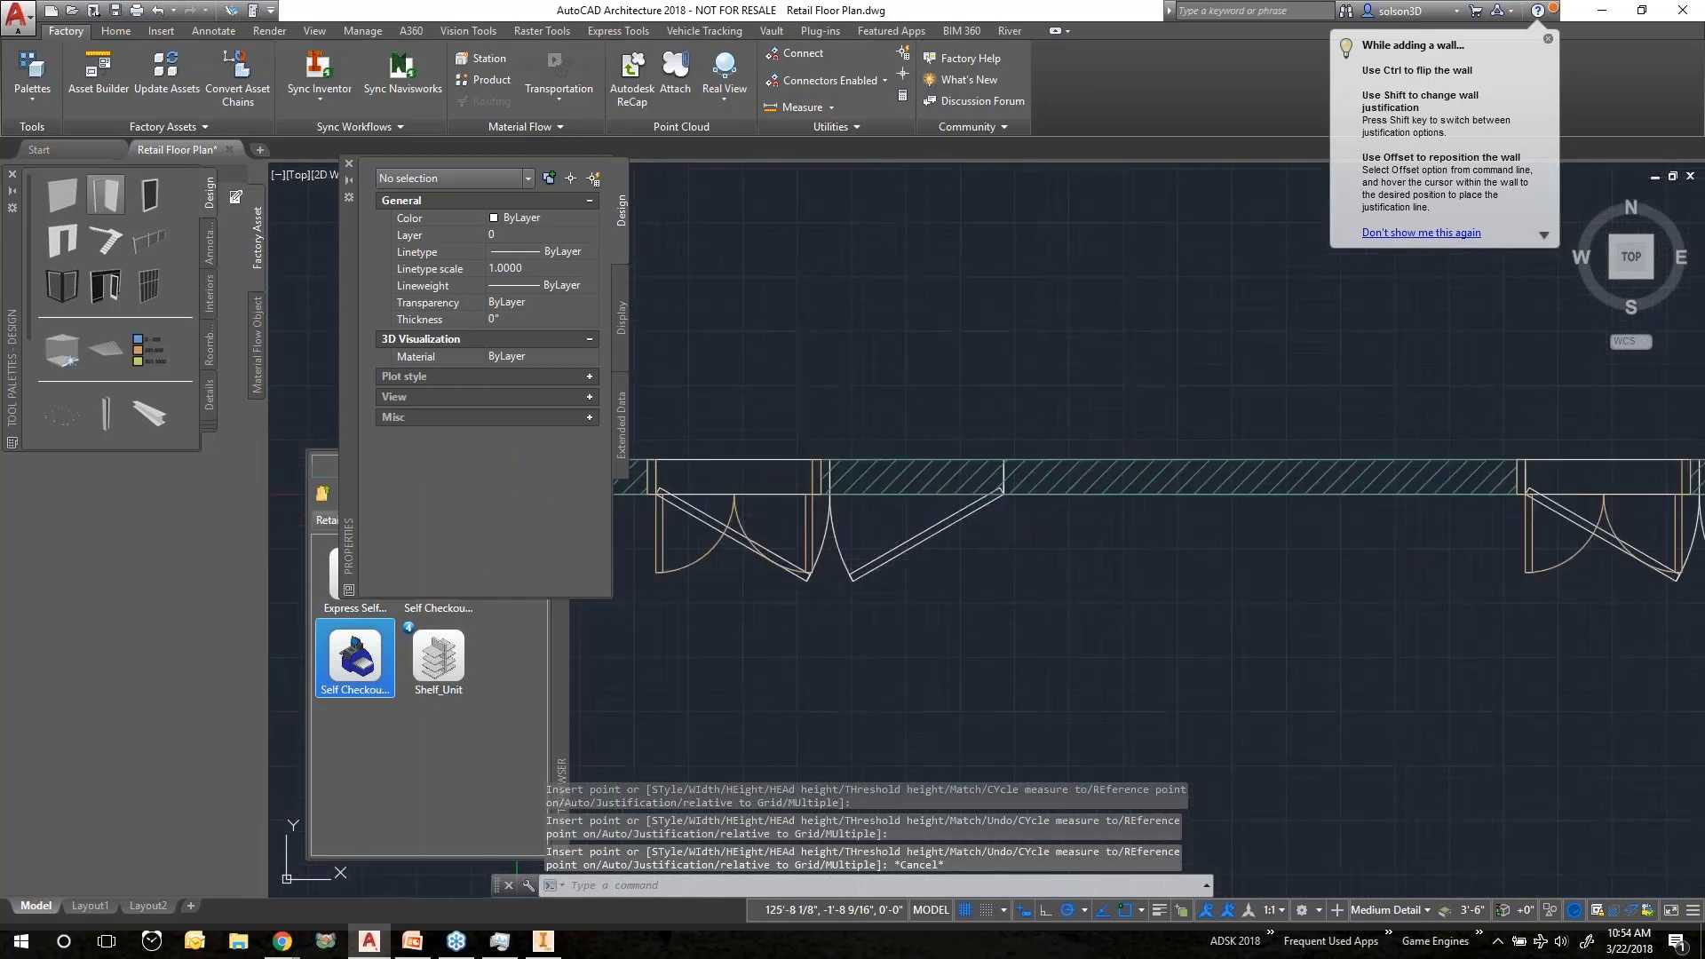
Stretch the west entrance door to the opening's right jamb, making it 6'-6 3/4" wide.
{"action": "scroll", "coordinate": [797, 552], "scroll_direction": "up", "scroll_amount": 4}
{"action": "scroll", "coordinate": [861, 509], "scroll_direction": "up", "scroll_amount": 2}
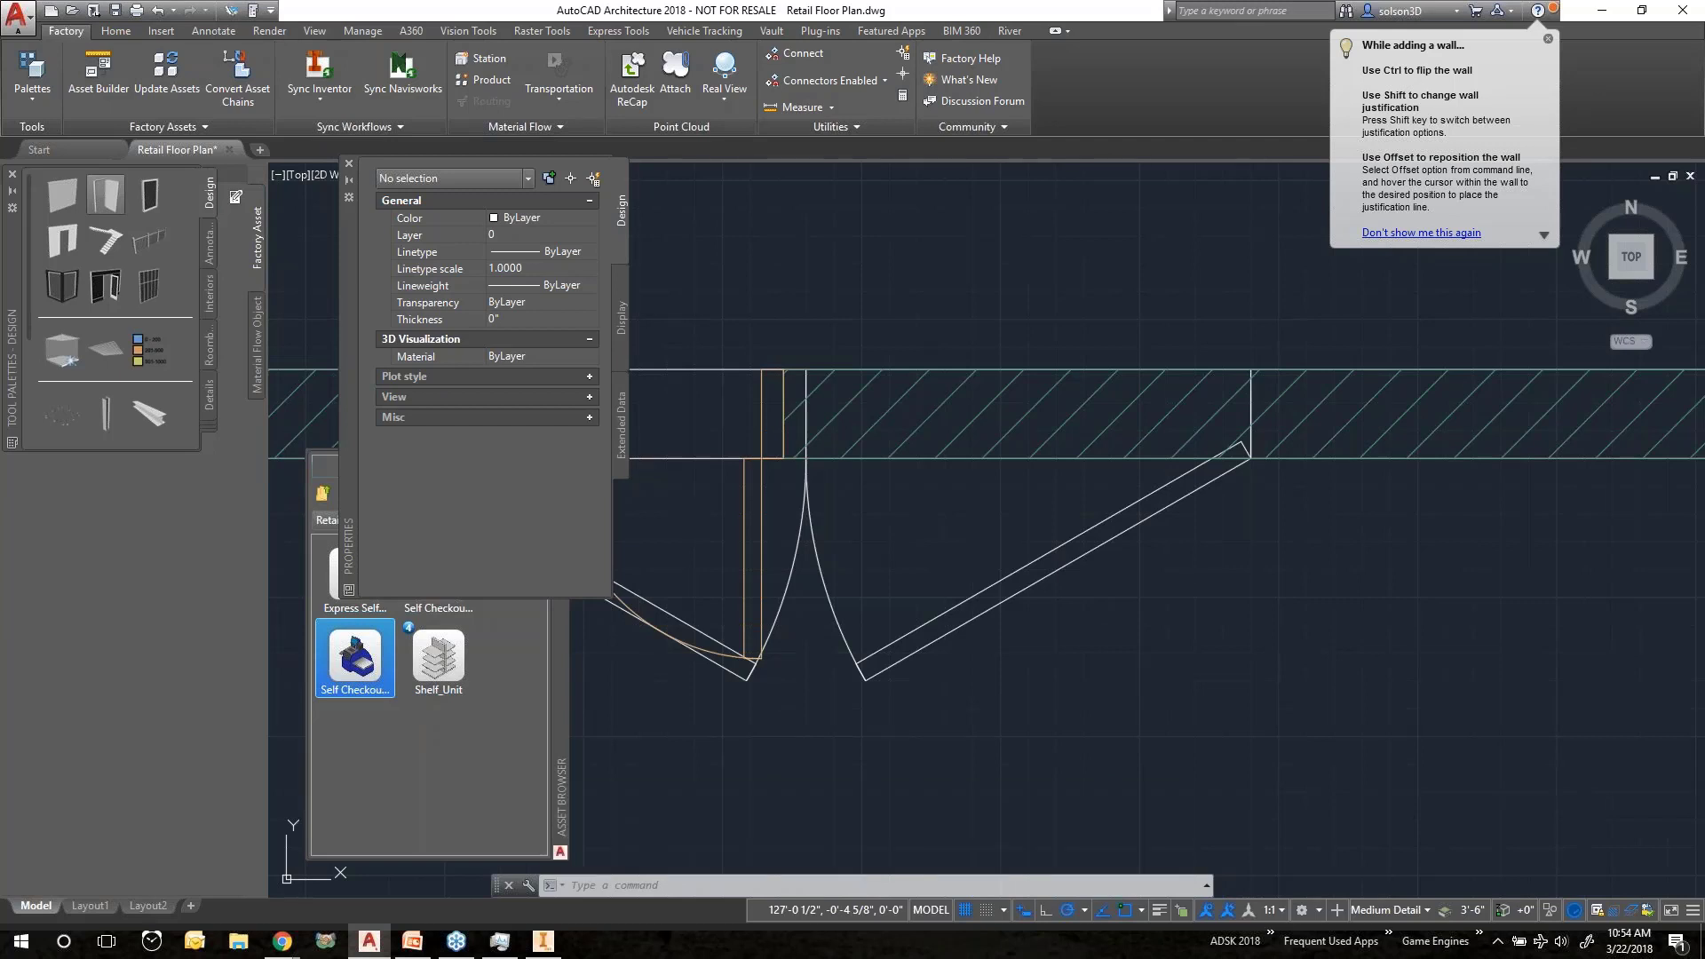
{"action": "key", "text": "Escape"}
{"action": "left_click", "coordinate": [761, 415]}
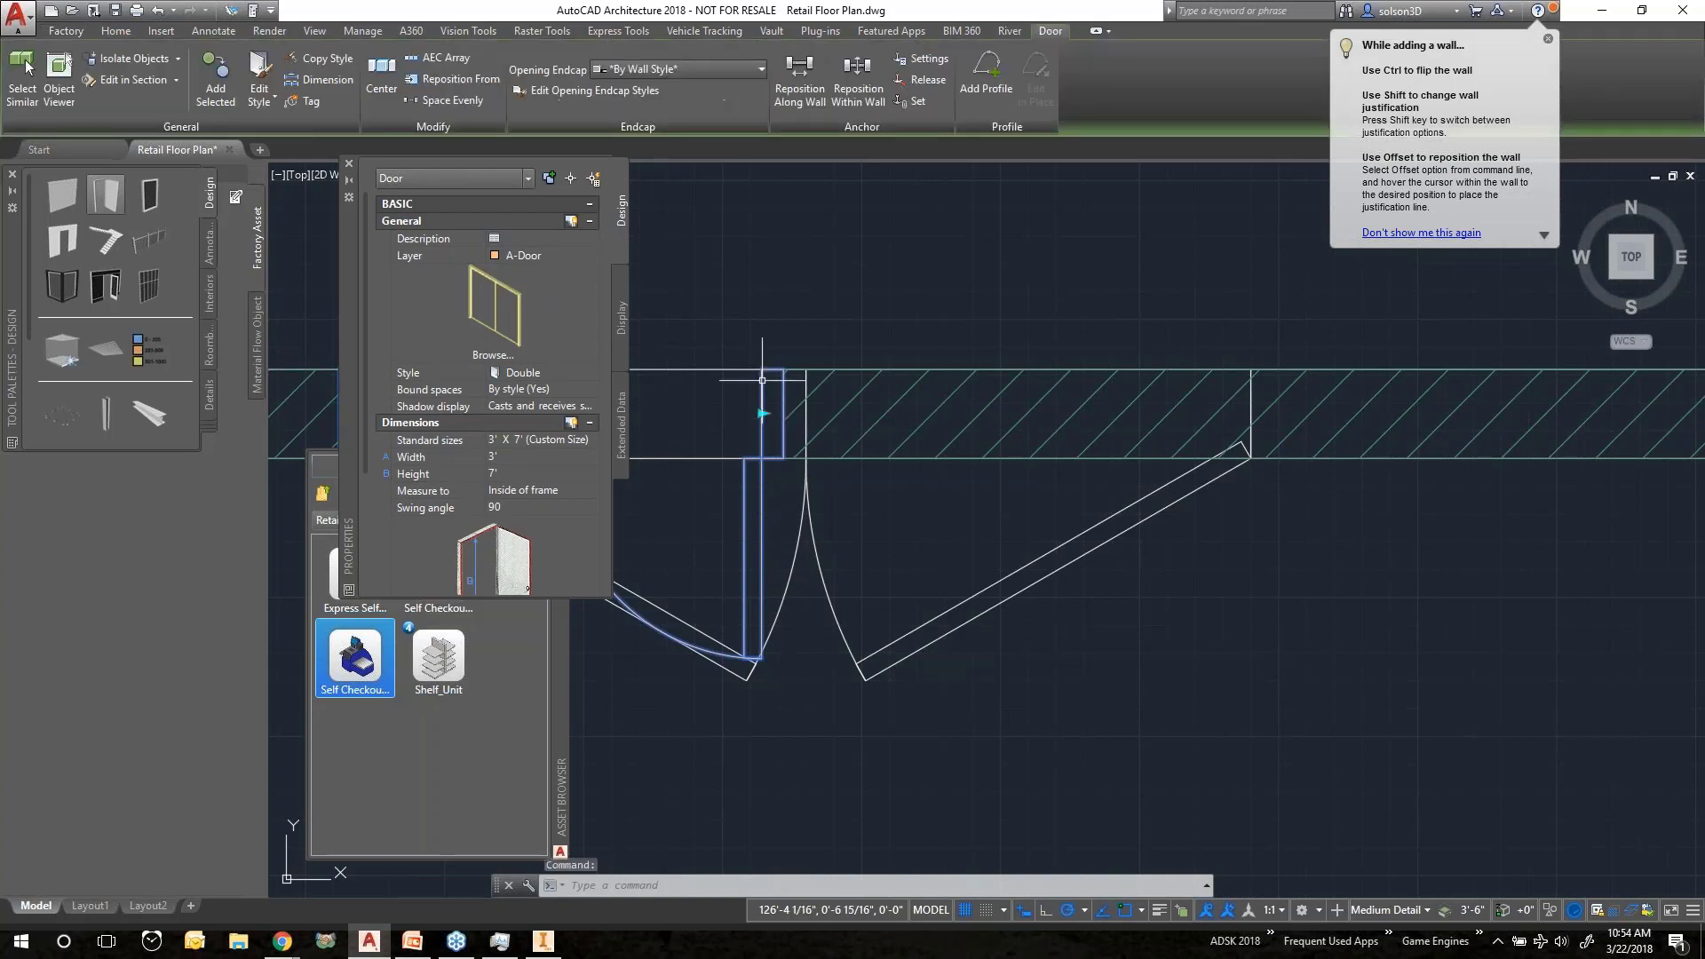
{"action": "left_click", "coordinate": [763, 414]}
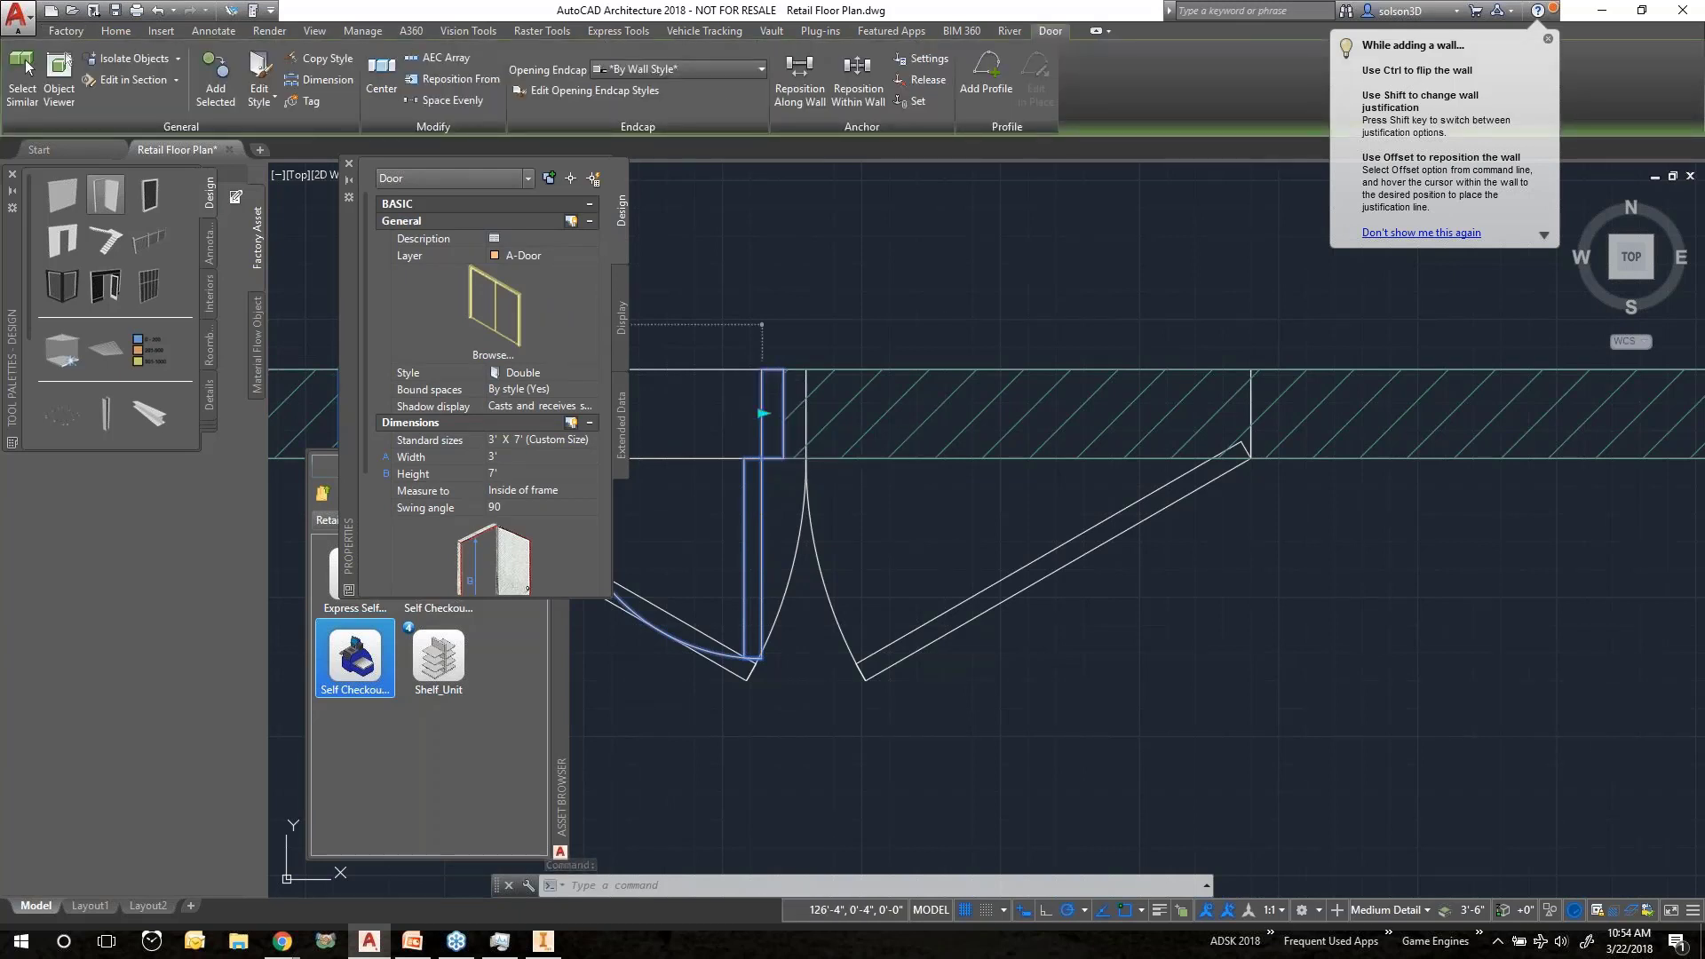
{"action": "left_click", "coordinate": [1219, 455]}
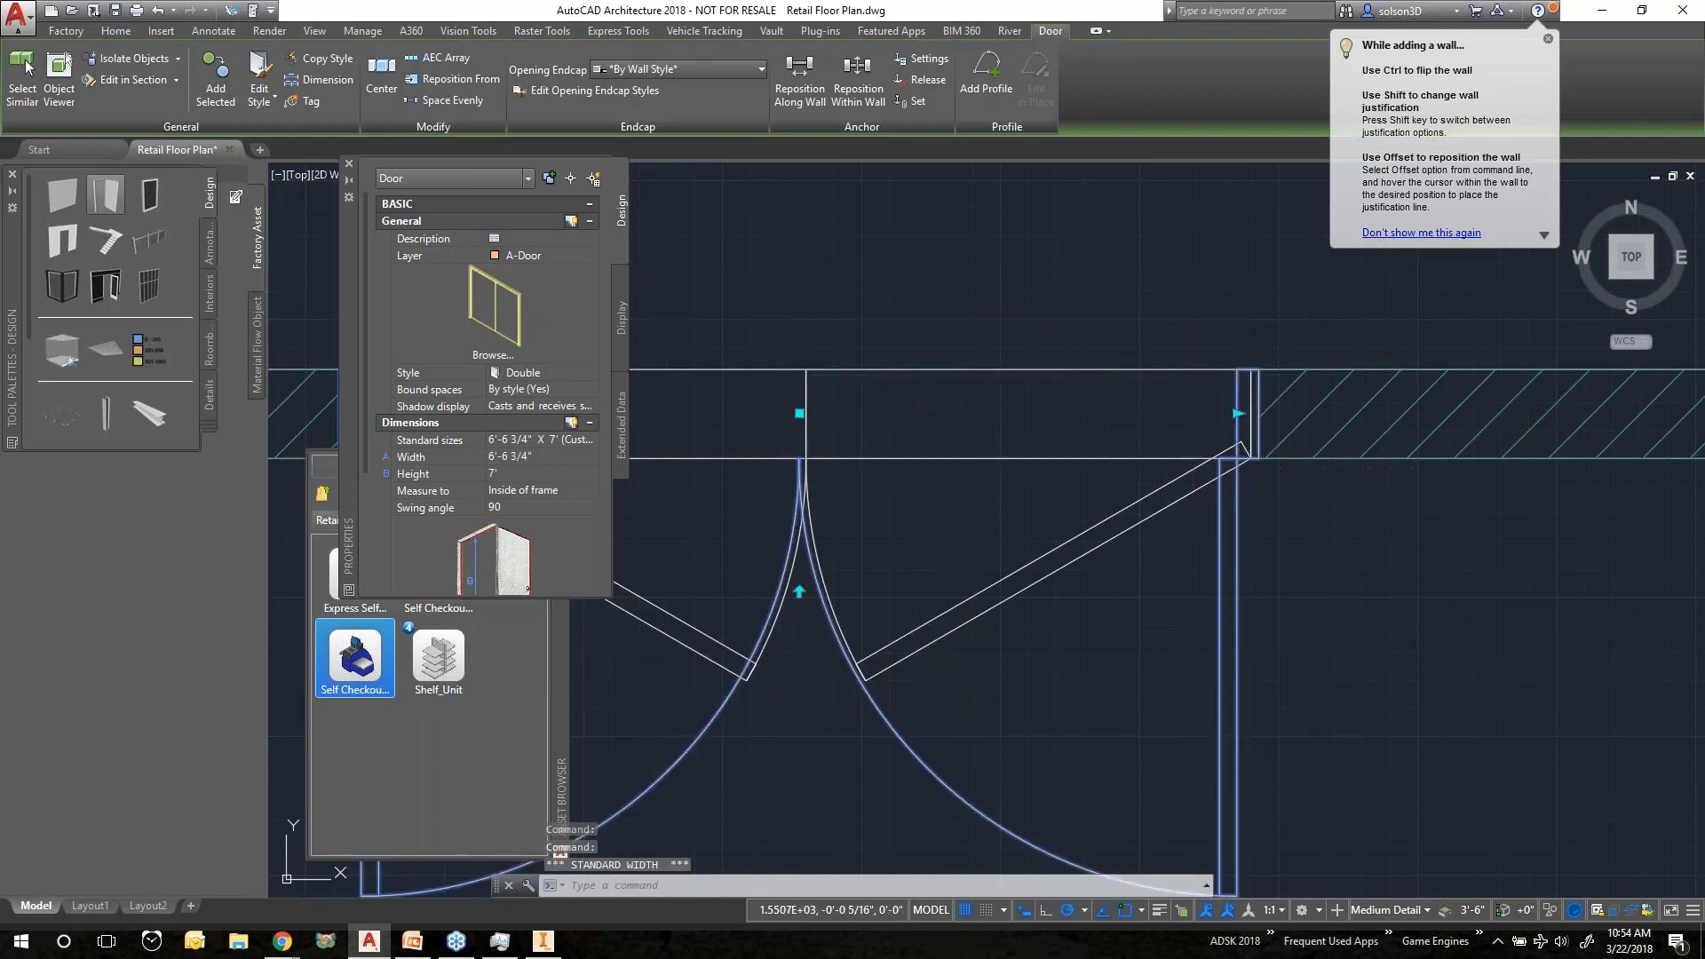
Stretch the east entrance door to its opening's right jamb, making it 6'-6 3/4" wide.
{"action": "scroll", "coordinate": [1122, 382], "scroll_direction": "down", "scroll_amount": 4}
{"action": "scroll", "coordinate": [1293, 513], "scroll_direction": "up", "scroll_amount": 4}
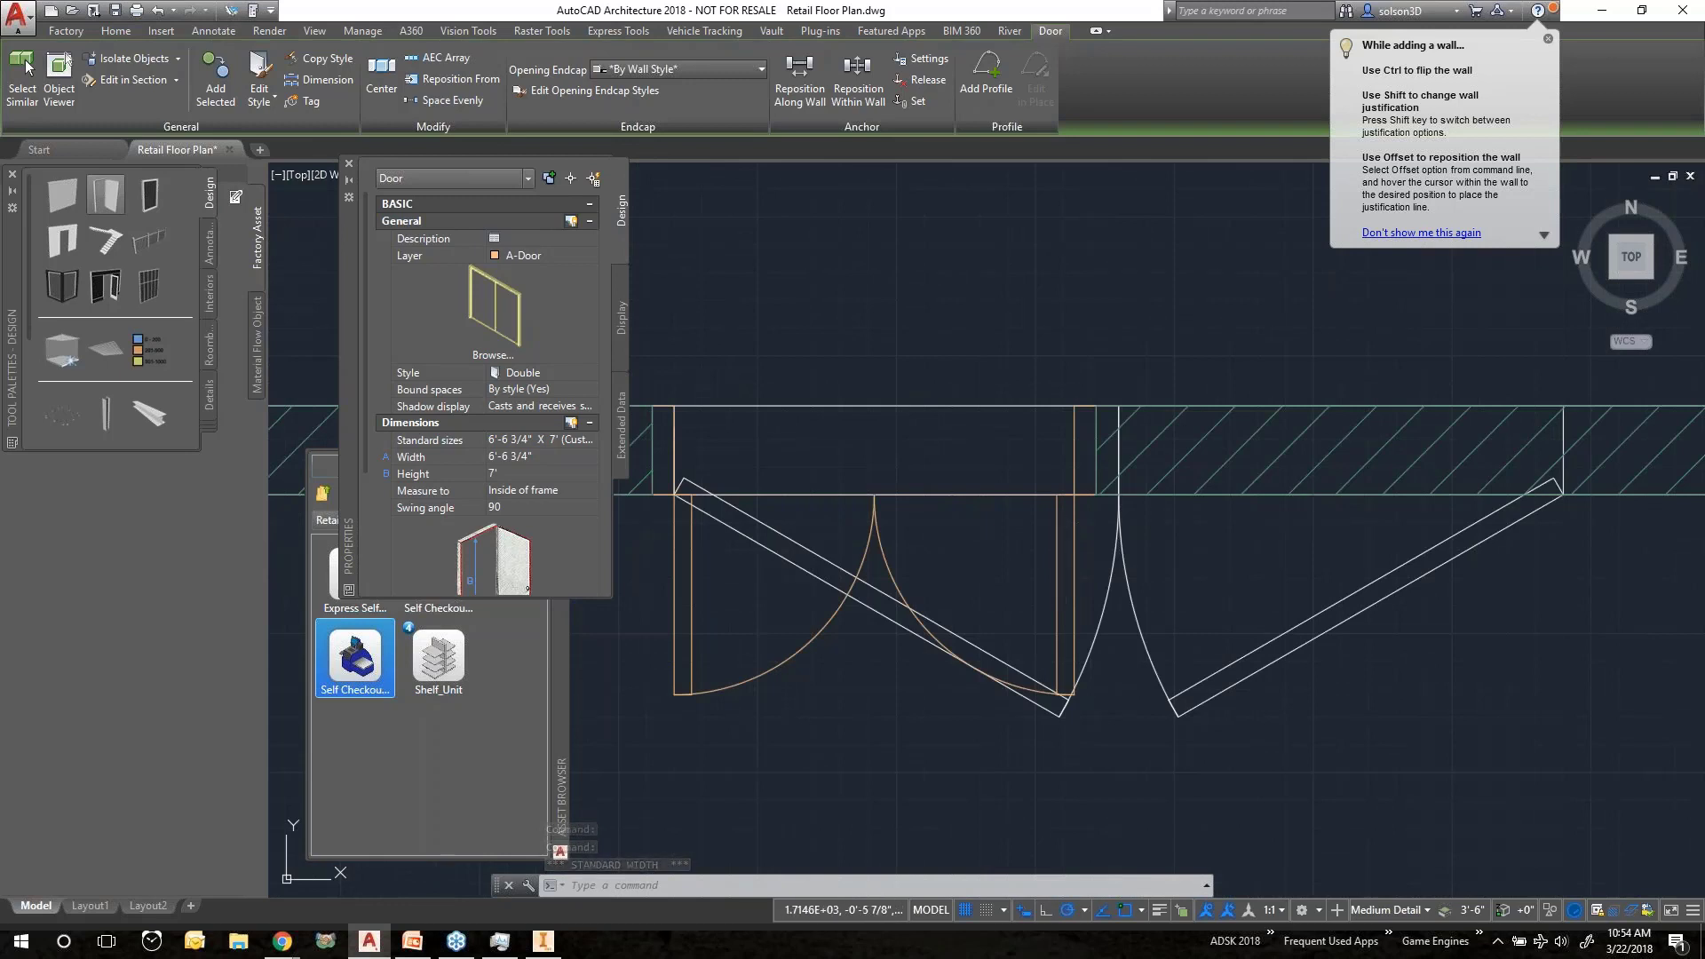
{"action": "left_click", "coordinate": [1061, 559]}
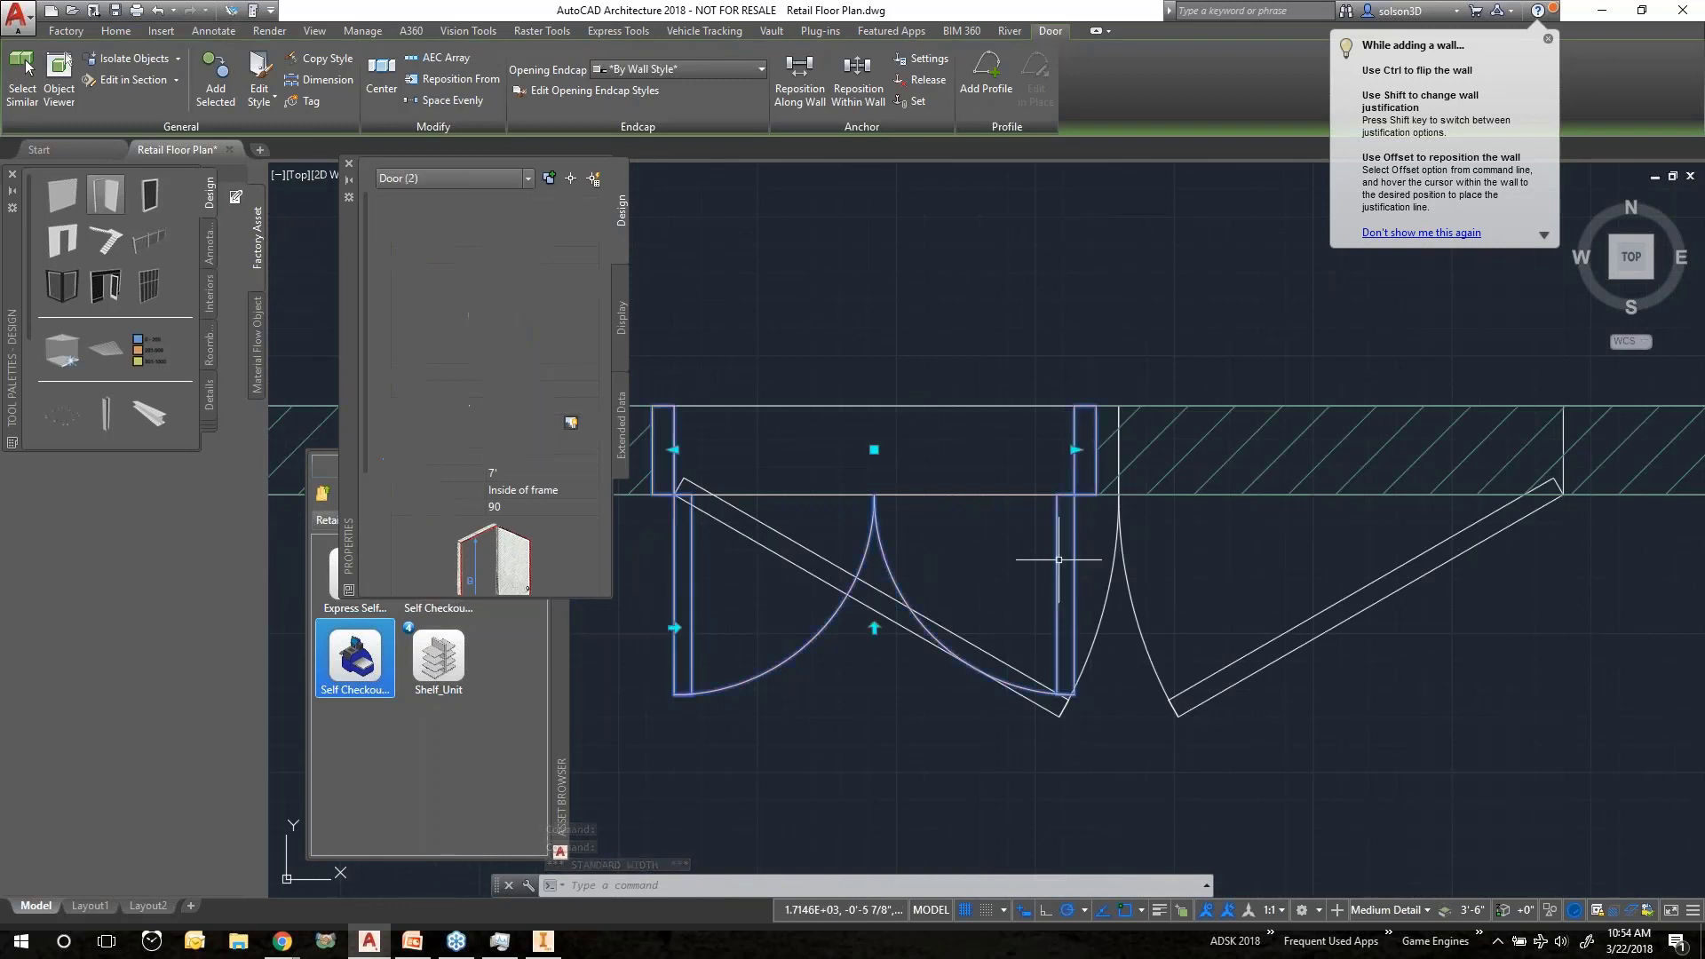
{"action": "left_click", "coordinate": [1074, 449]}
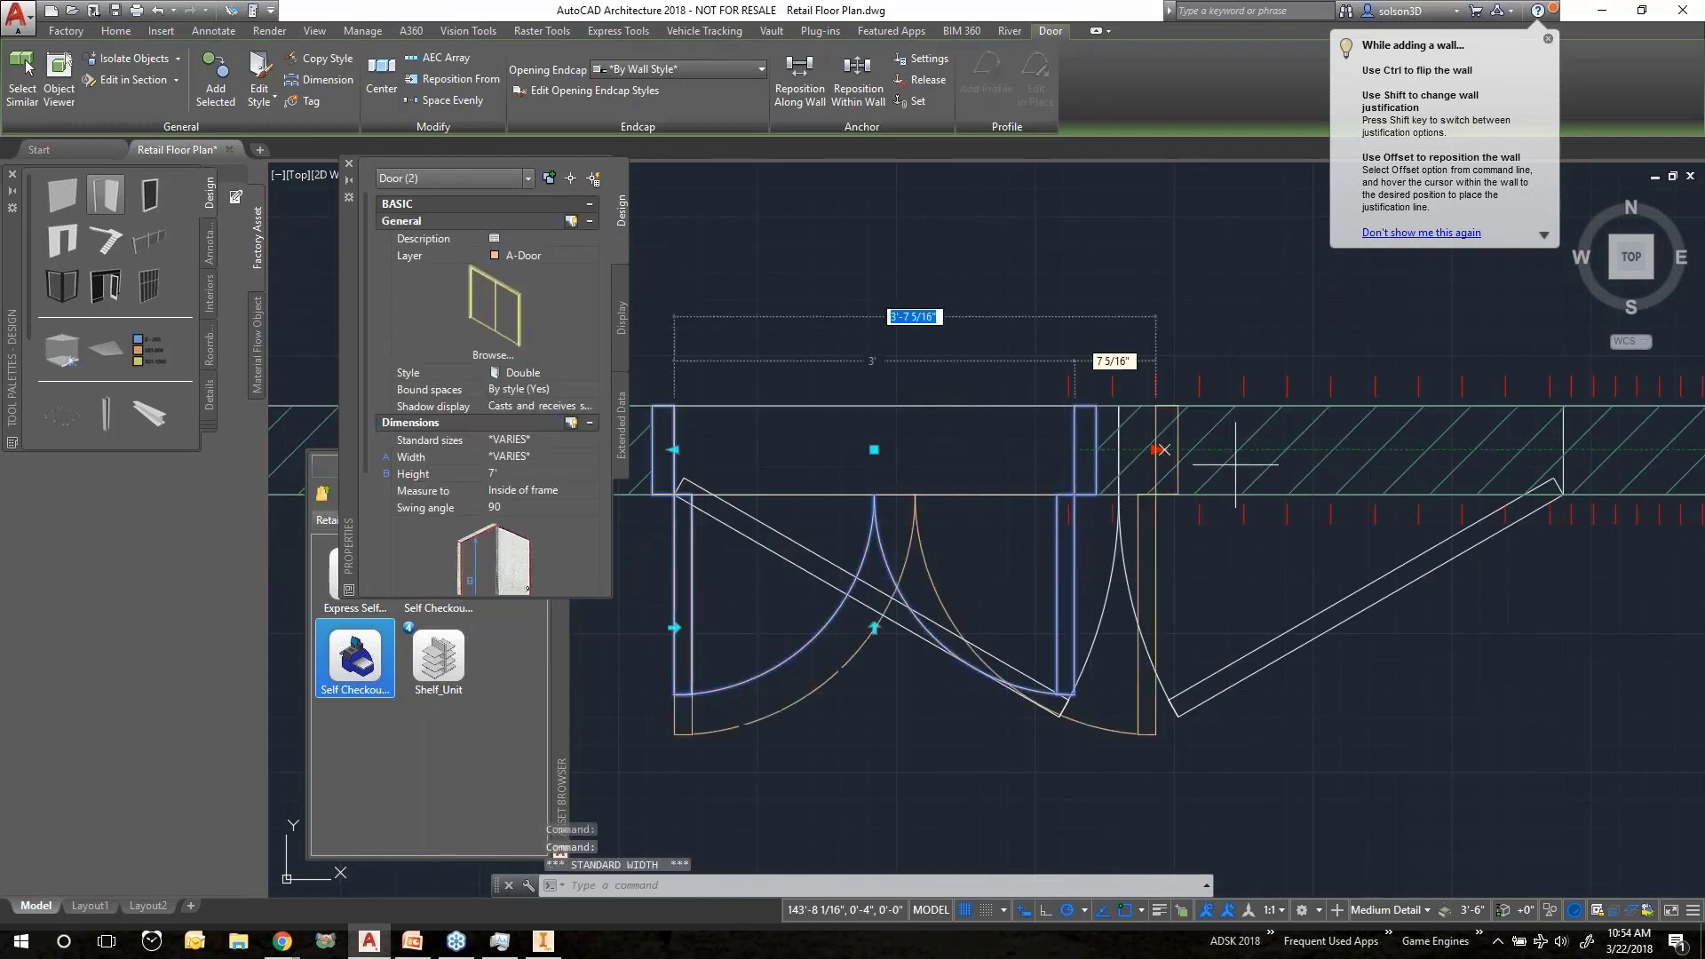
{"action": "left_click", "coordinate": [1550, 449]}
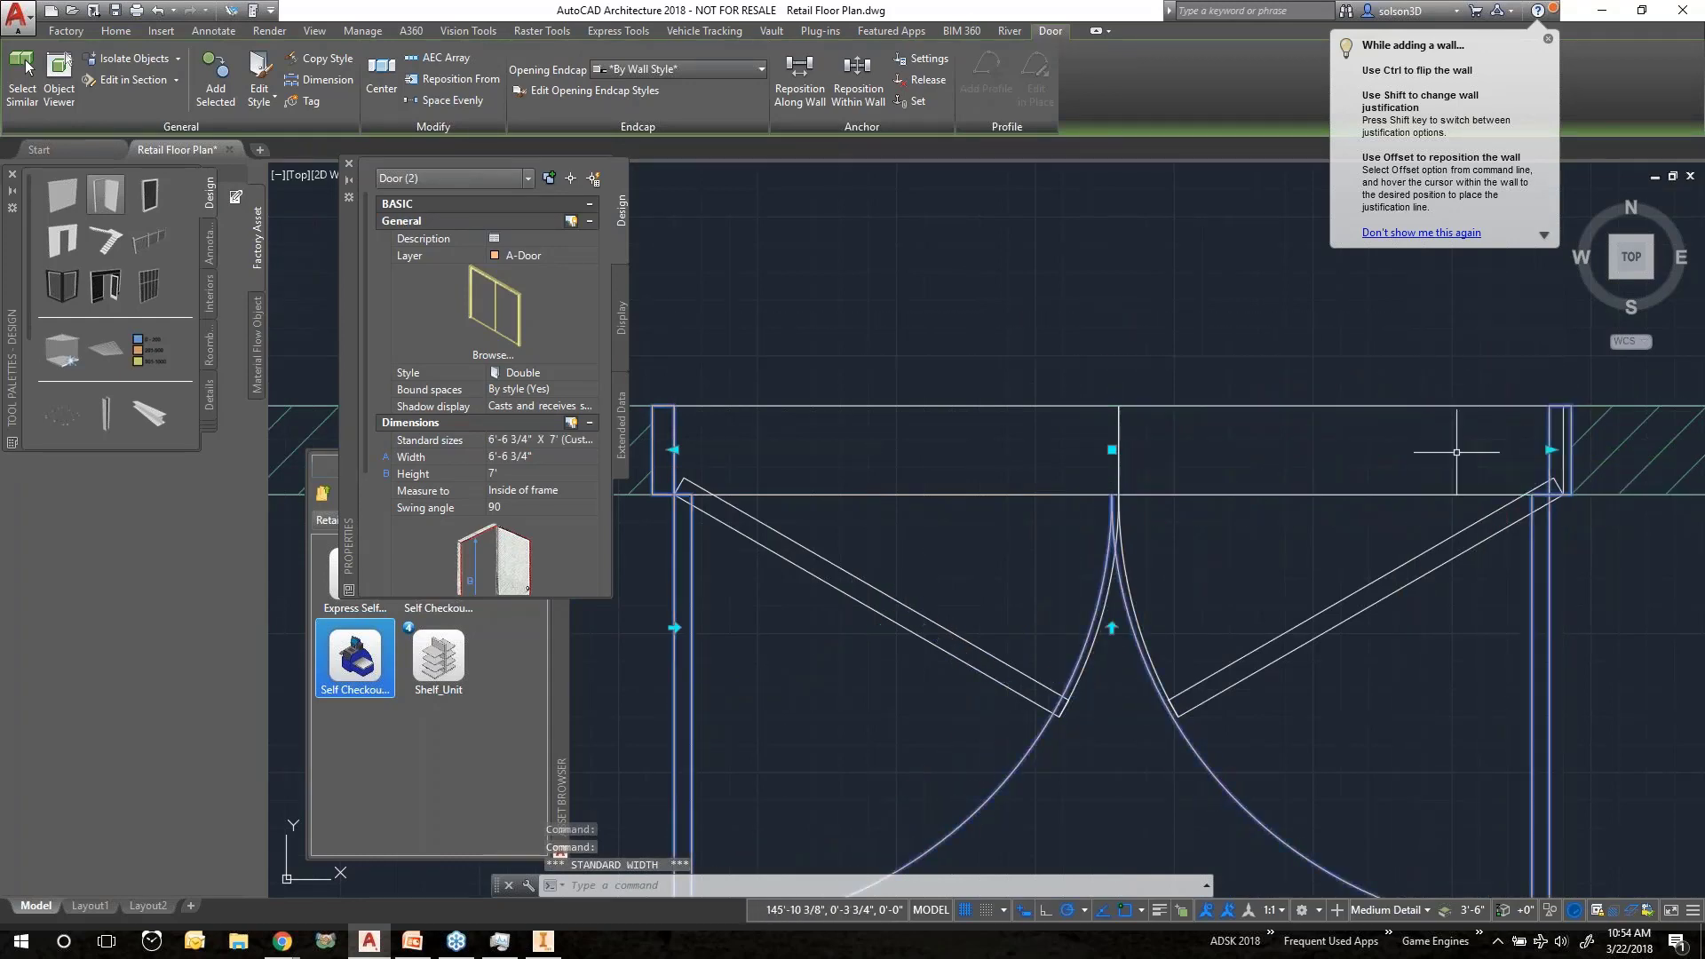
{"action": "scroll", "coordinate": [1358, 410], "scroll_direction": "down", "scroll_amount": 8}
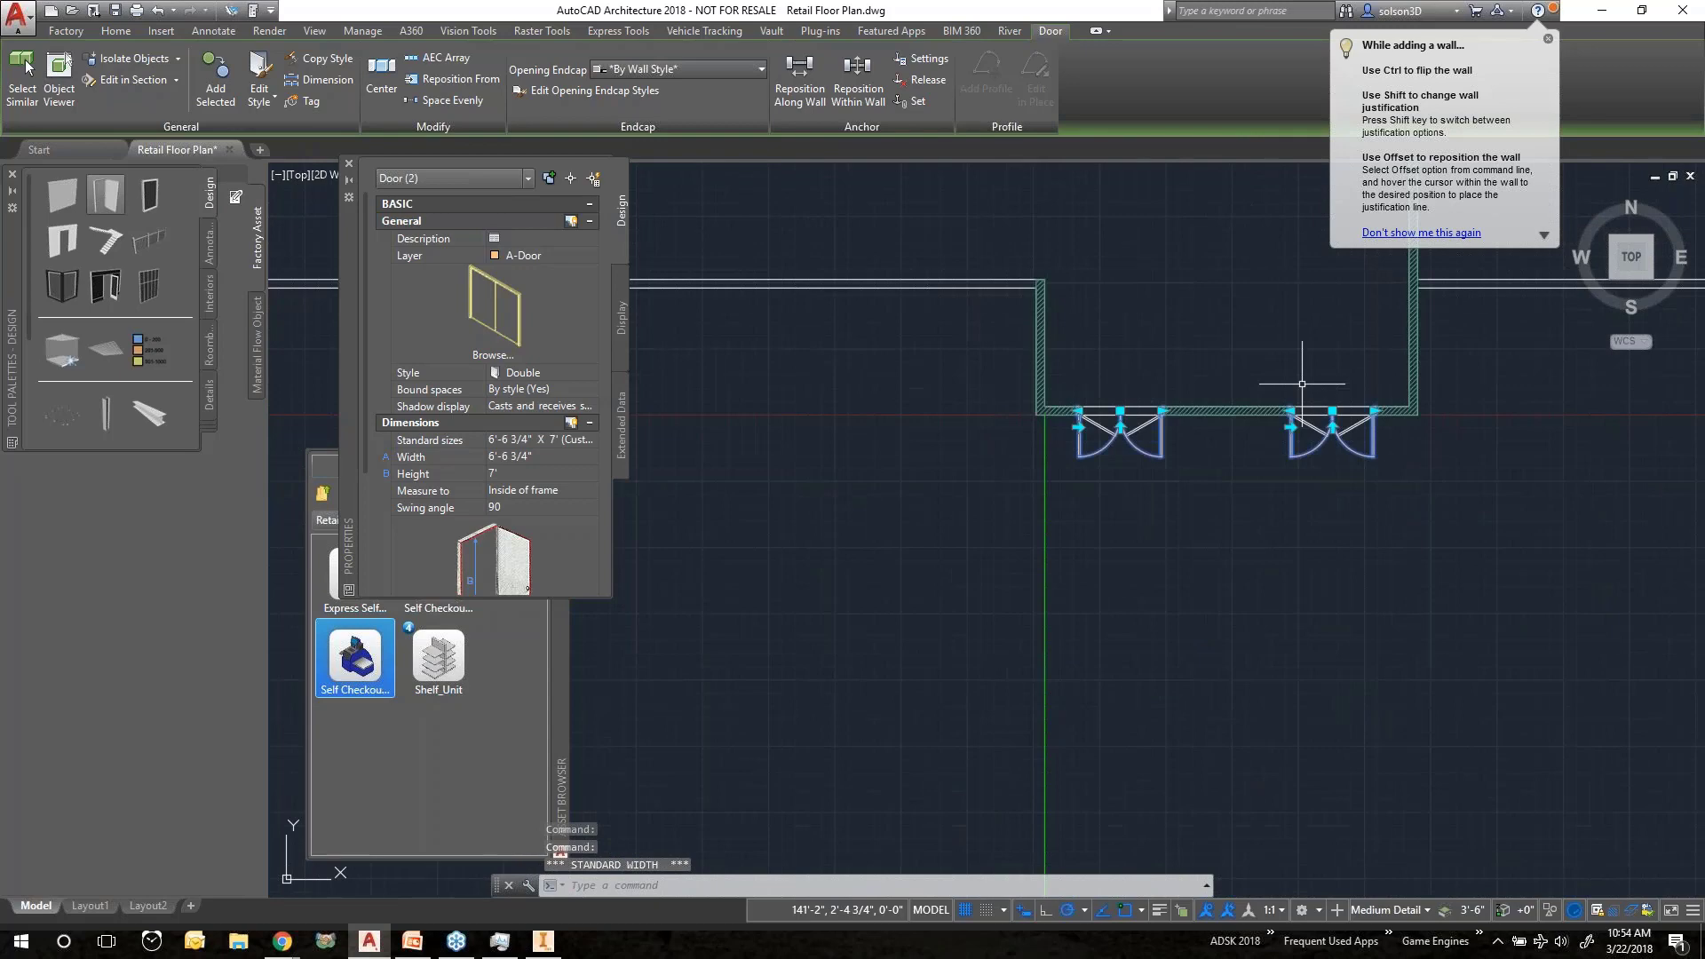
Deselect the entrance doors and save the floor plan drawing.
{"action": "middle_click_drag", "start_coordinate": [1301, 383], "coordinate": [1254, 547]}
{"action": "scroll", "coordinate": [1092, 625], "scroll_direction": "down", "scroll_amount": 6}
{"action": "key", "text": "Escape"}
{"action": "key", "text": "Escape"}
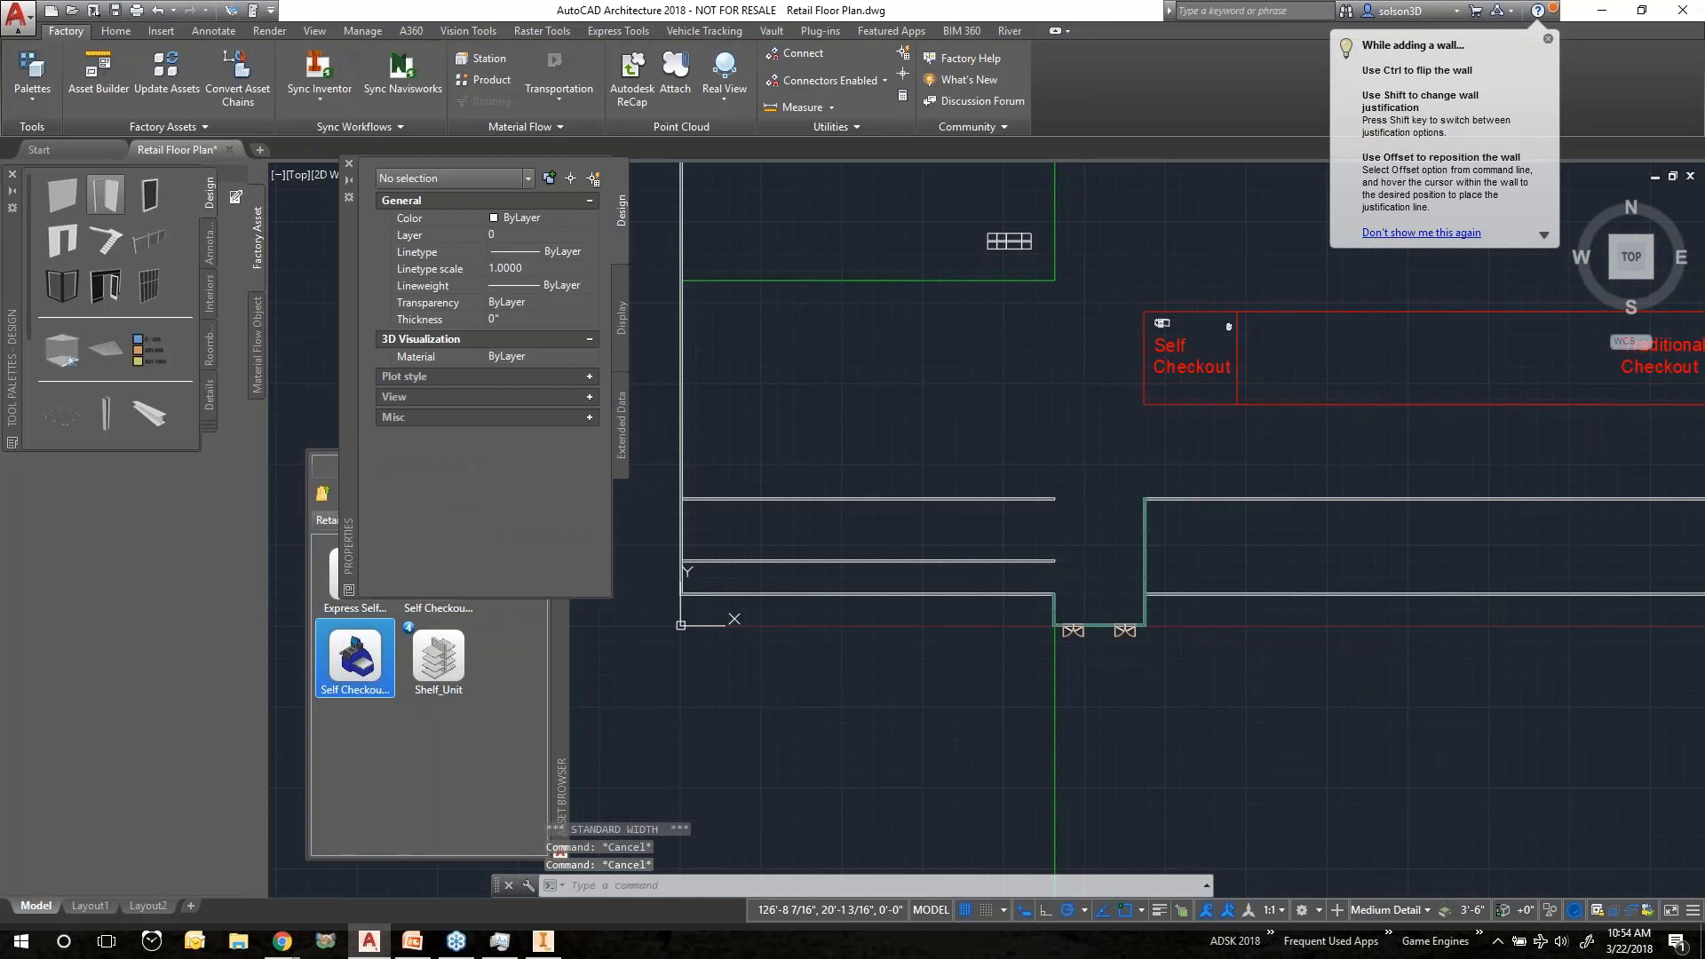
{"action": "key", "text": "ctrl+s"}
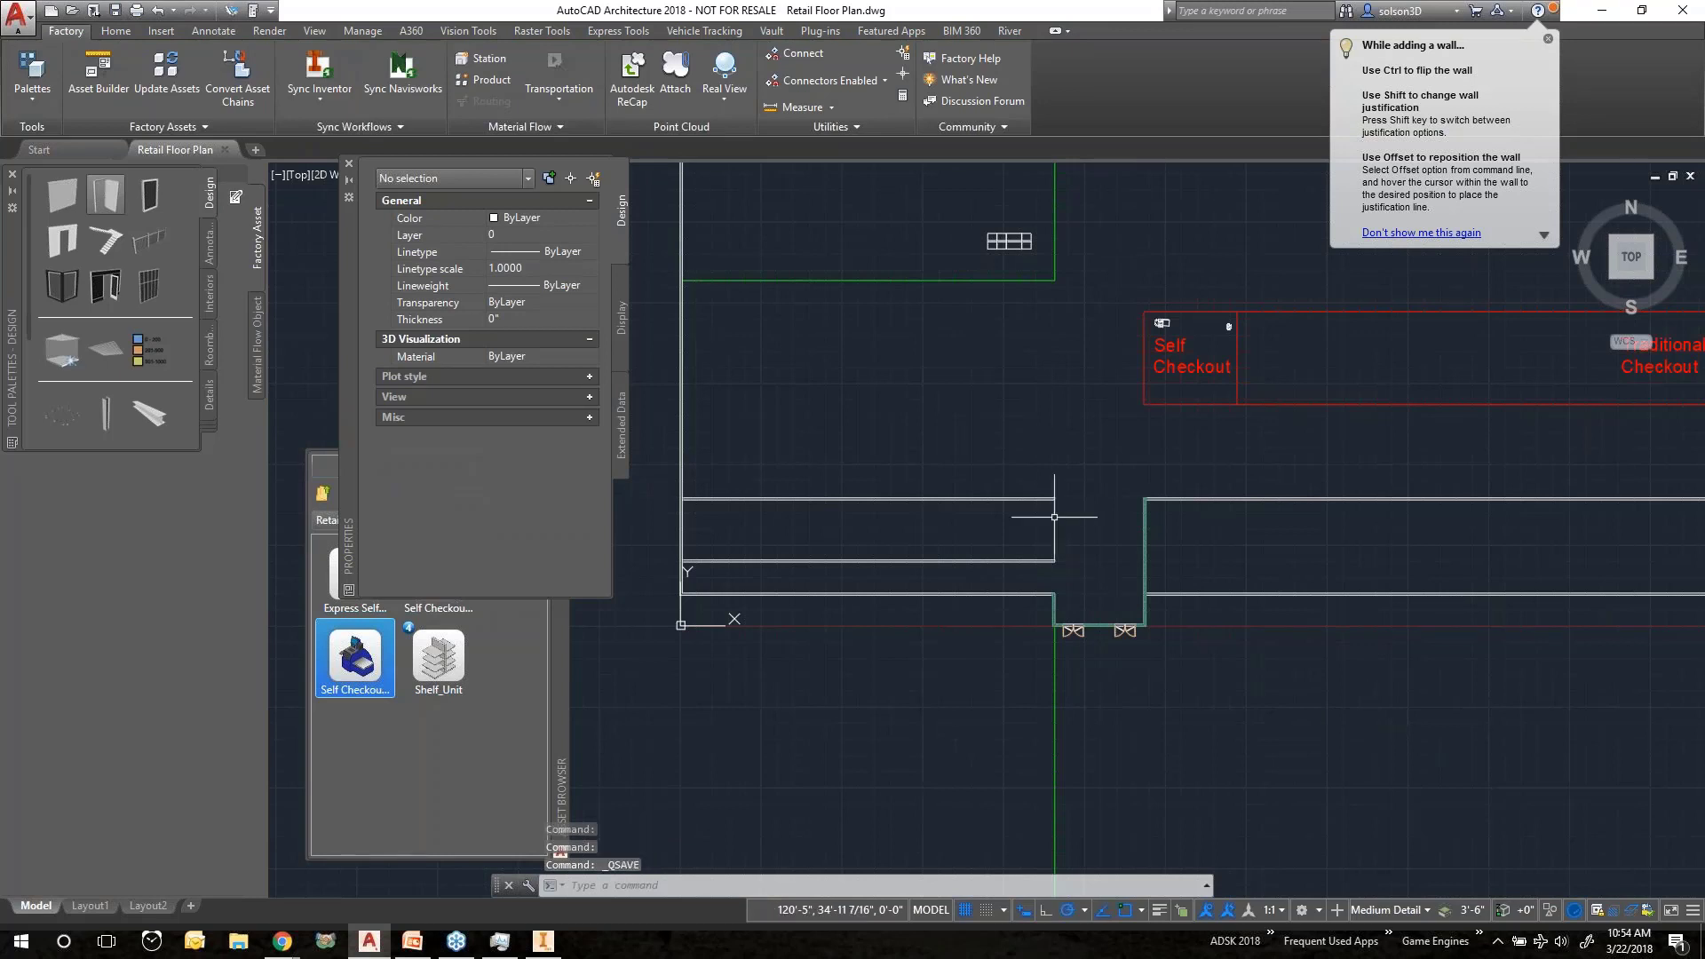
Sync the layout to Inventor, agreeing to close the current drawing and saving it first.
{"action": "middle_click_drag", "start_coordinate": [1035, 468], "coordinate": [999, 527]}
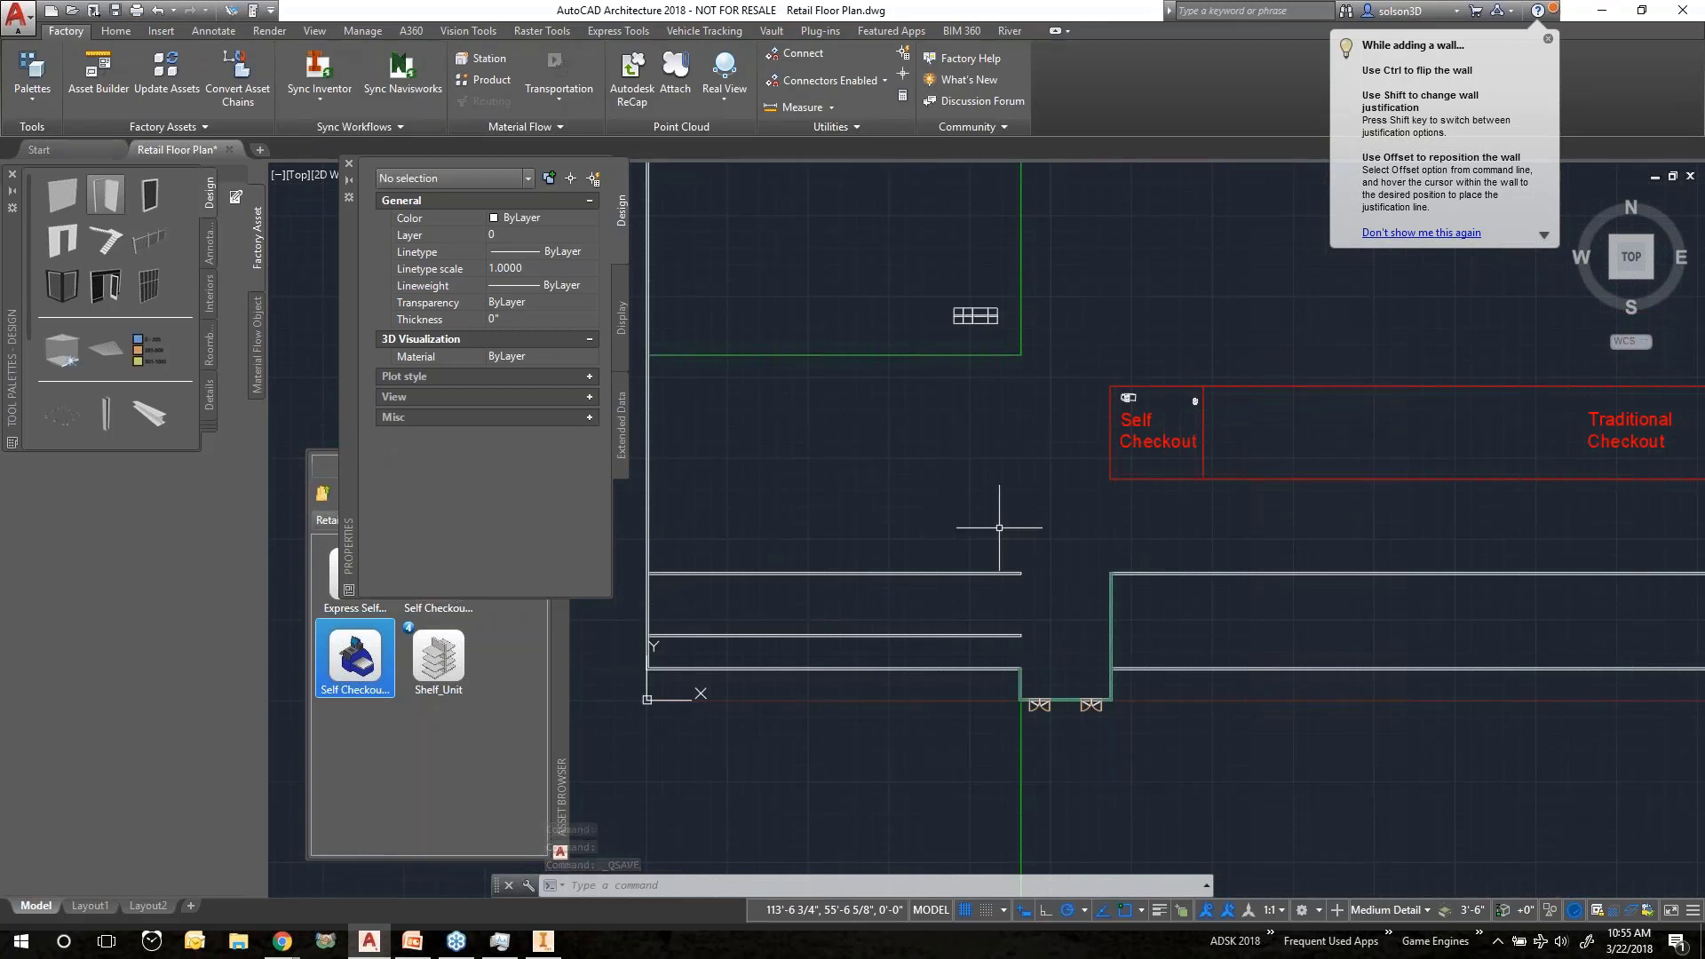
{"action": "left_click", "coordinate": [326, 66]}
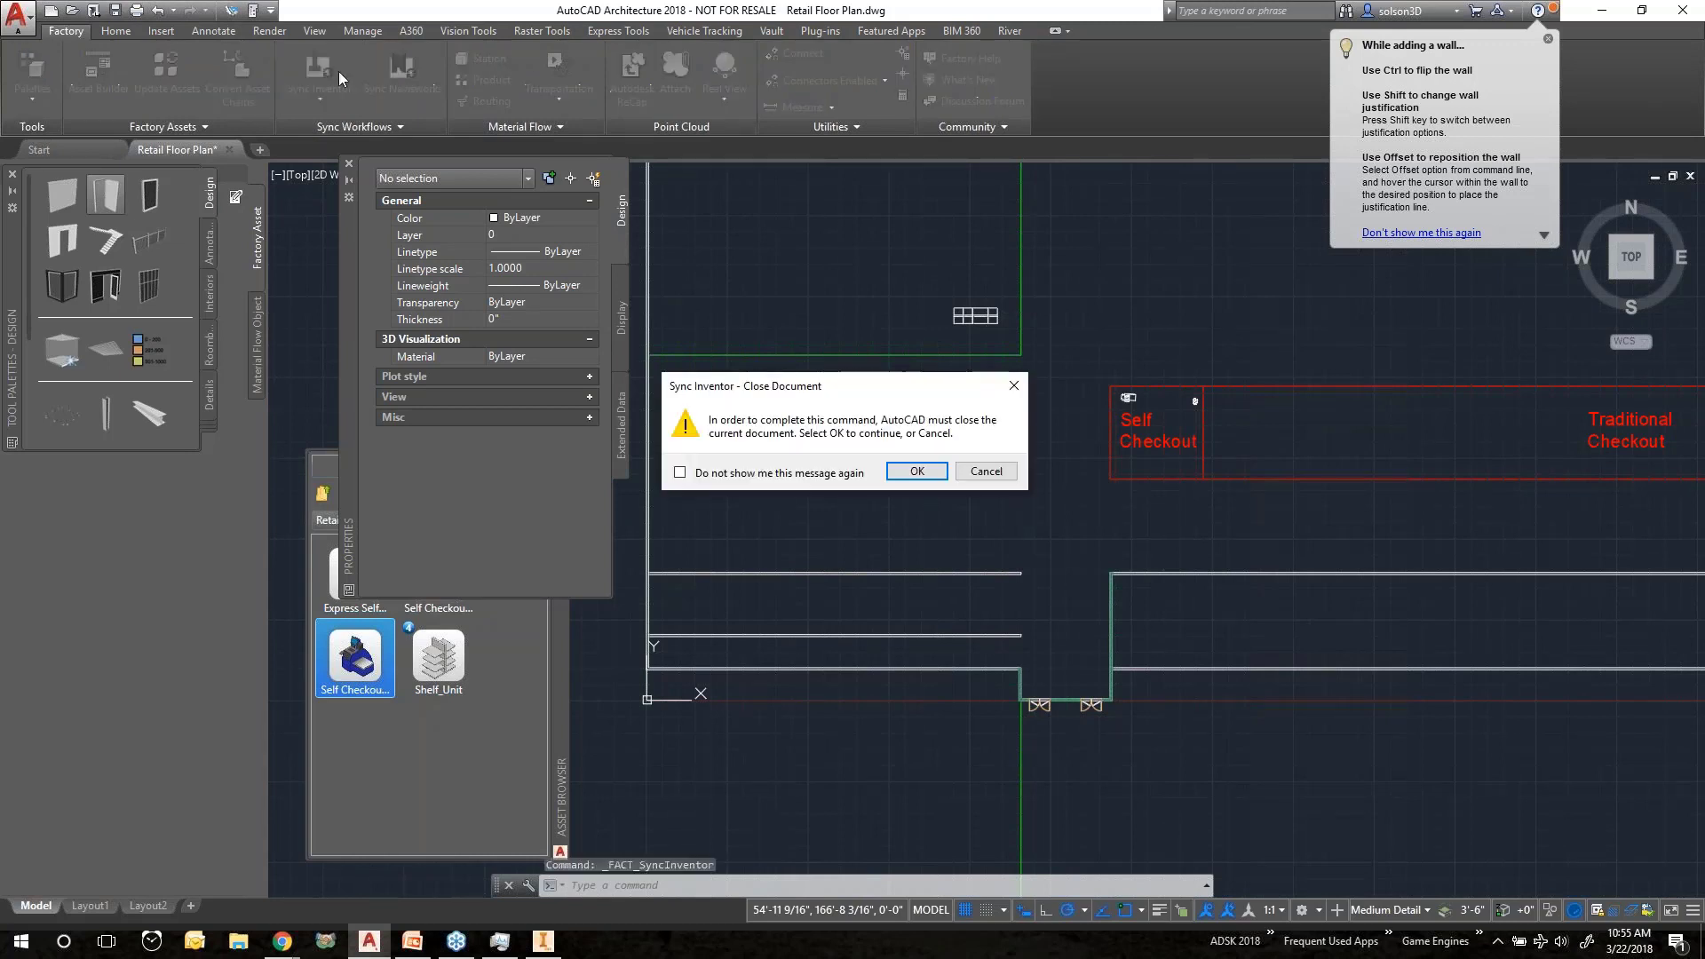
{"action": "left_click", "coordinate": [916, 470]}
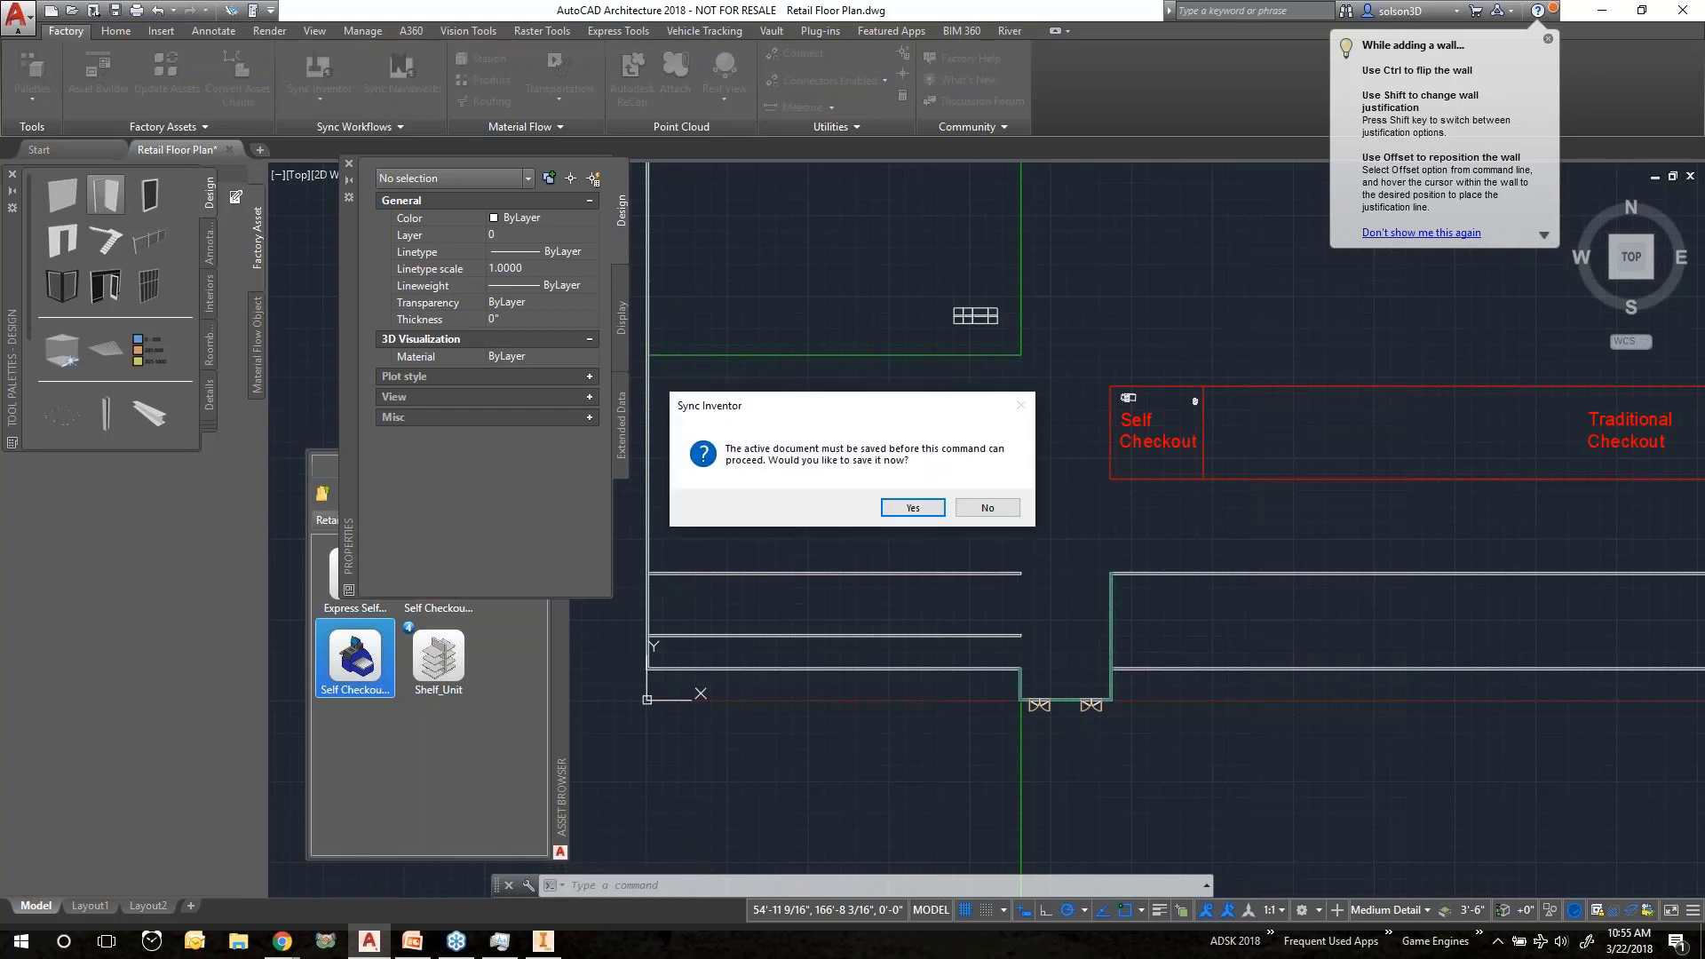
{"action": "left_click", "coordinate": [911, 508]}
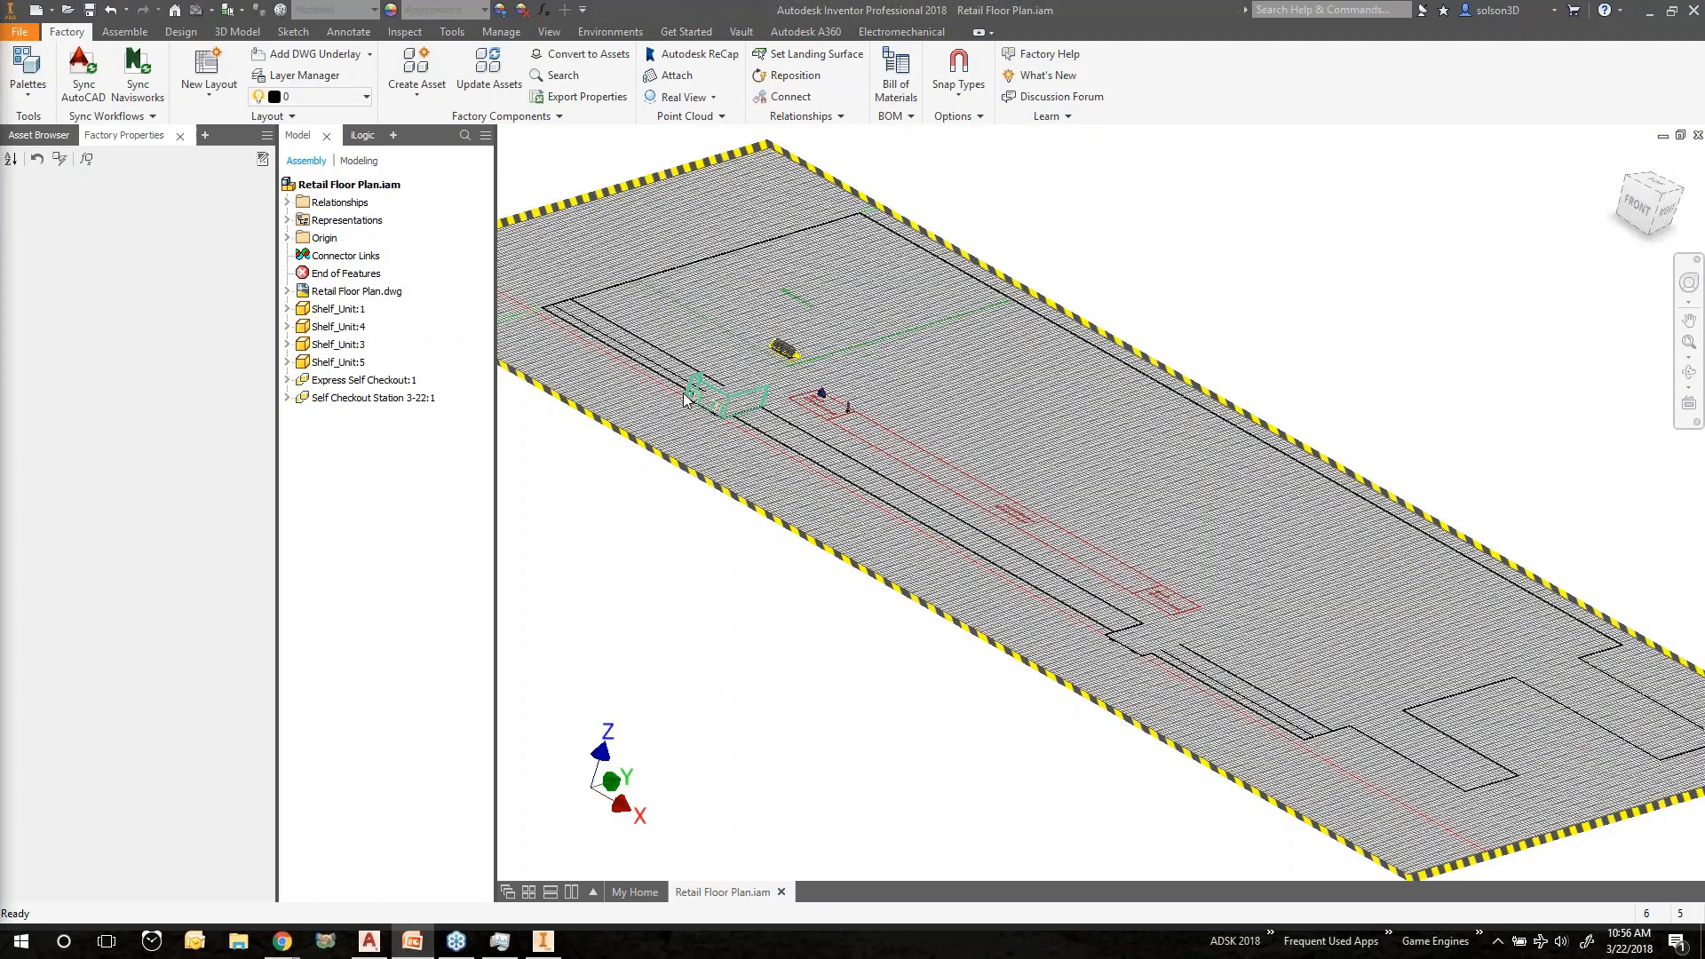
Examine the synced entrance walls, doors, checkout stations and shelf units in the Inventor 3D layout.
{"action": "scroll", "coordinate": [684, 399], "scroll_direction": "up", "scroll_amount": 7}
{"action": "middle_click_drag", "start_coordinate": [985, 437], "coordinate": [852, 435], "text": "shift"}
{"action": "scroll", "coordinate": [852, 435], "scroll_direction": "down", "scroll_amount": 2}
{"action": "middle_click_drag", "start_coordinate": [1662, 404], "coordinate": [1021, 477]}
{"action": "scroll", "coordinate": [1190, 478], "scroll_direction": "down", "scroll_amount": 3}
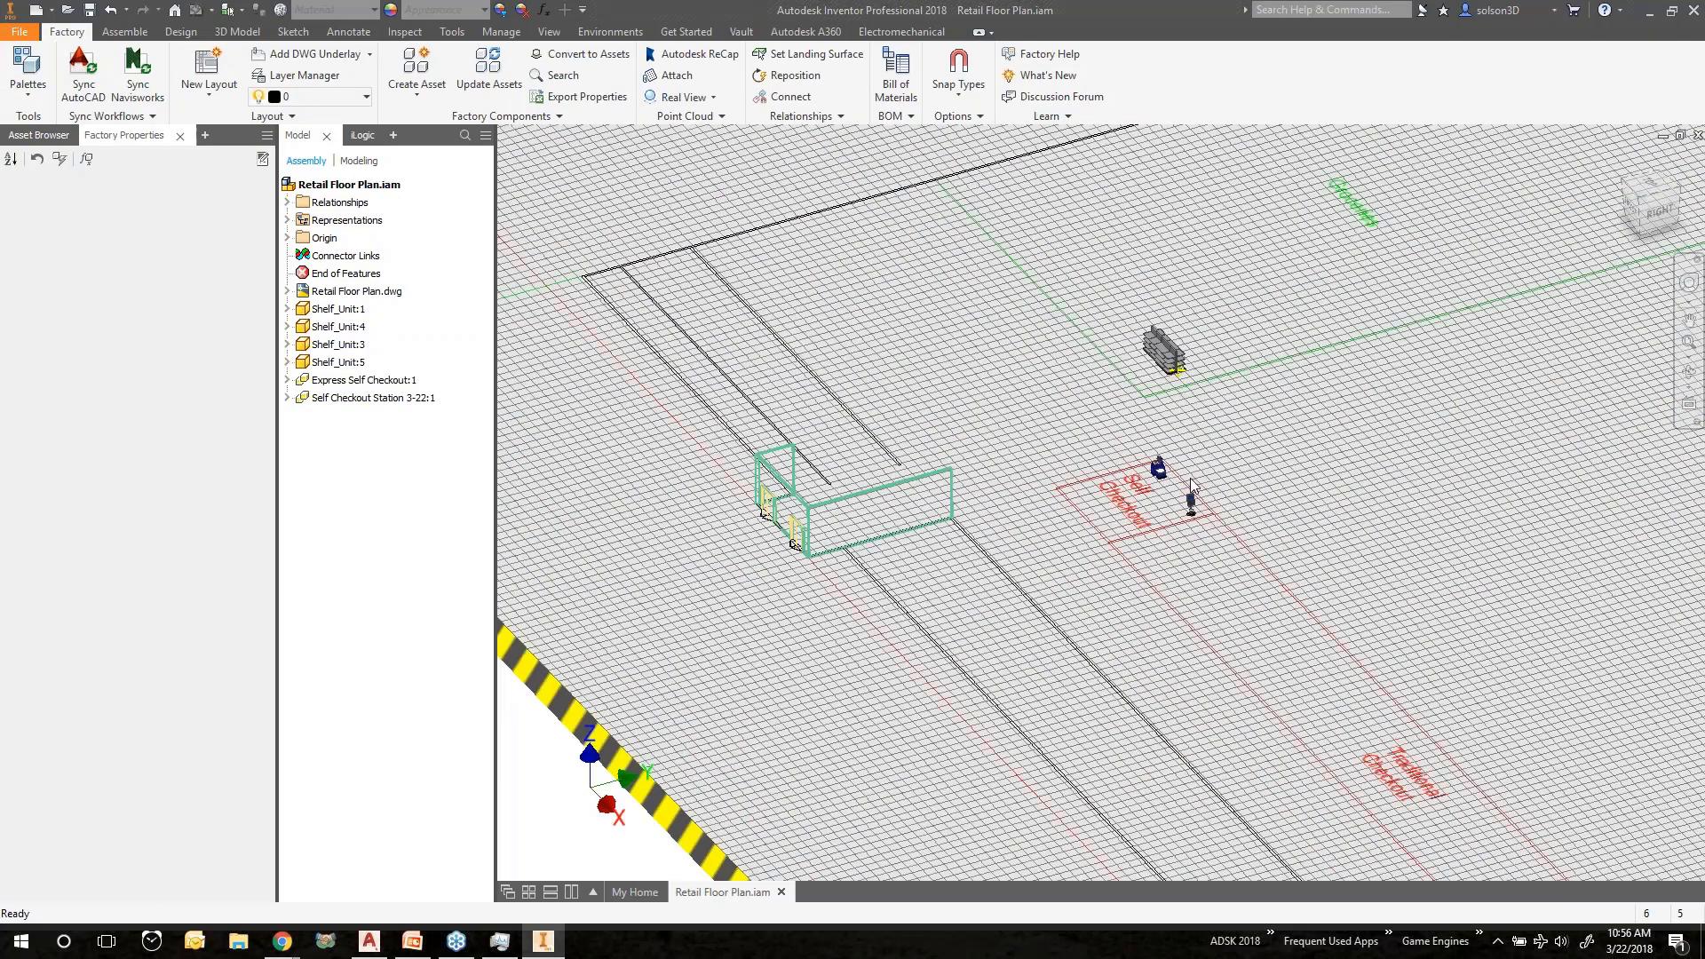
{"action": "scroll", "coordinate": [1190, 477], "scroll_direction": "up", "scroll_amount": 5}
{"action": "scroll", "coordinate": [1190, 472], "scroll_direction": "down", "scroll_amount": 3}
{"action": "middle_click_drag", "start_coordinate": [1187, 471], "coordinate": [1172, 746]}
{"action": "scroll", "coordinate": [1122, 499], "scroll_direction": "up", "scroll_amount": 6}
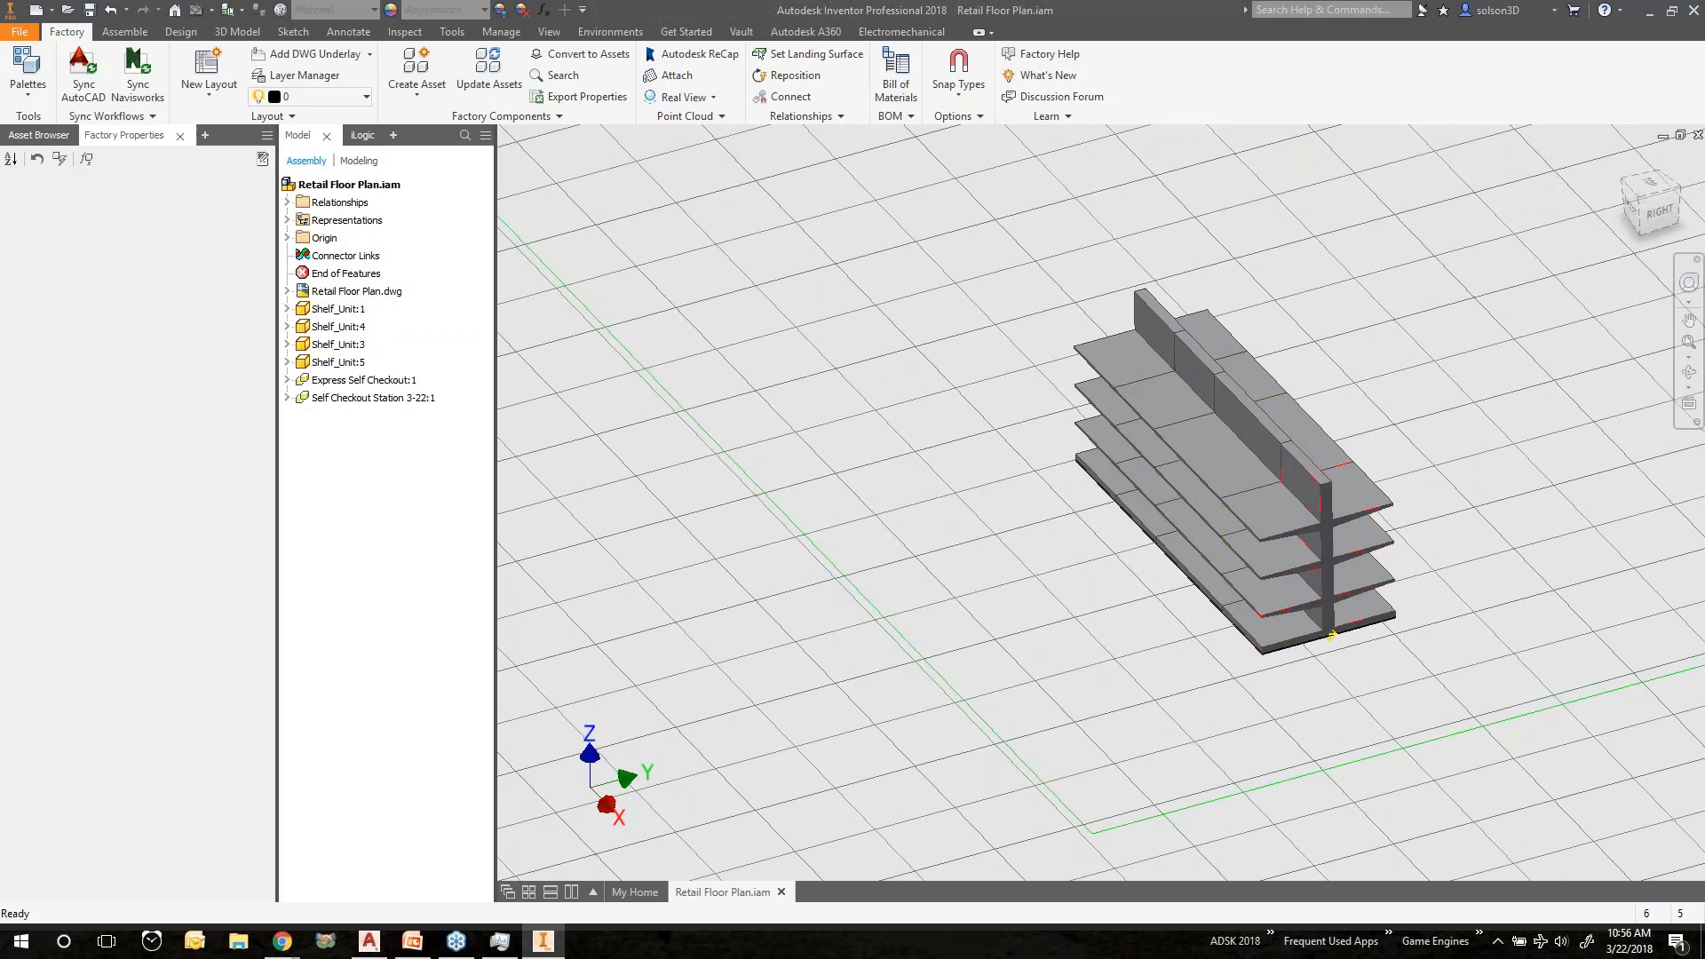
{"action": "scroll", "coordinate": [1108, 568], "scroll_direction": "down", "scroll_amount": 4}
{"action": "scroll", "coordinate": [1108, 568], "scroll_direction": "down", "scroll_amount": 5}
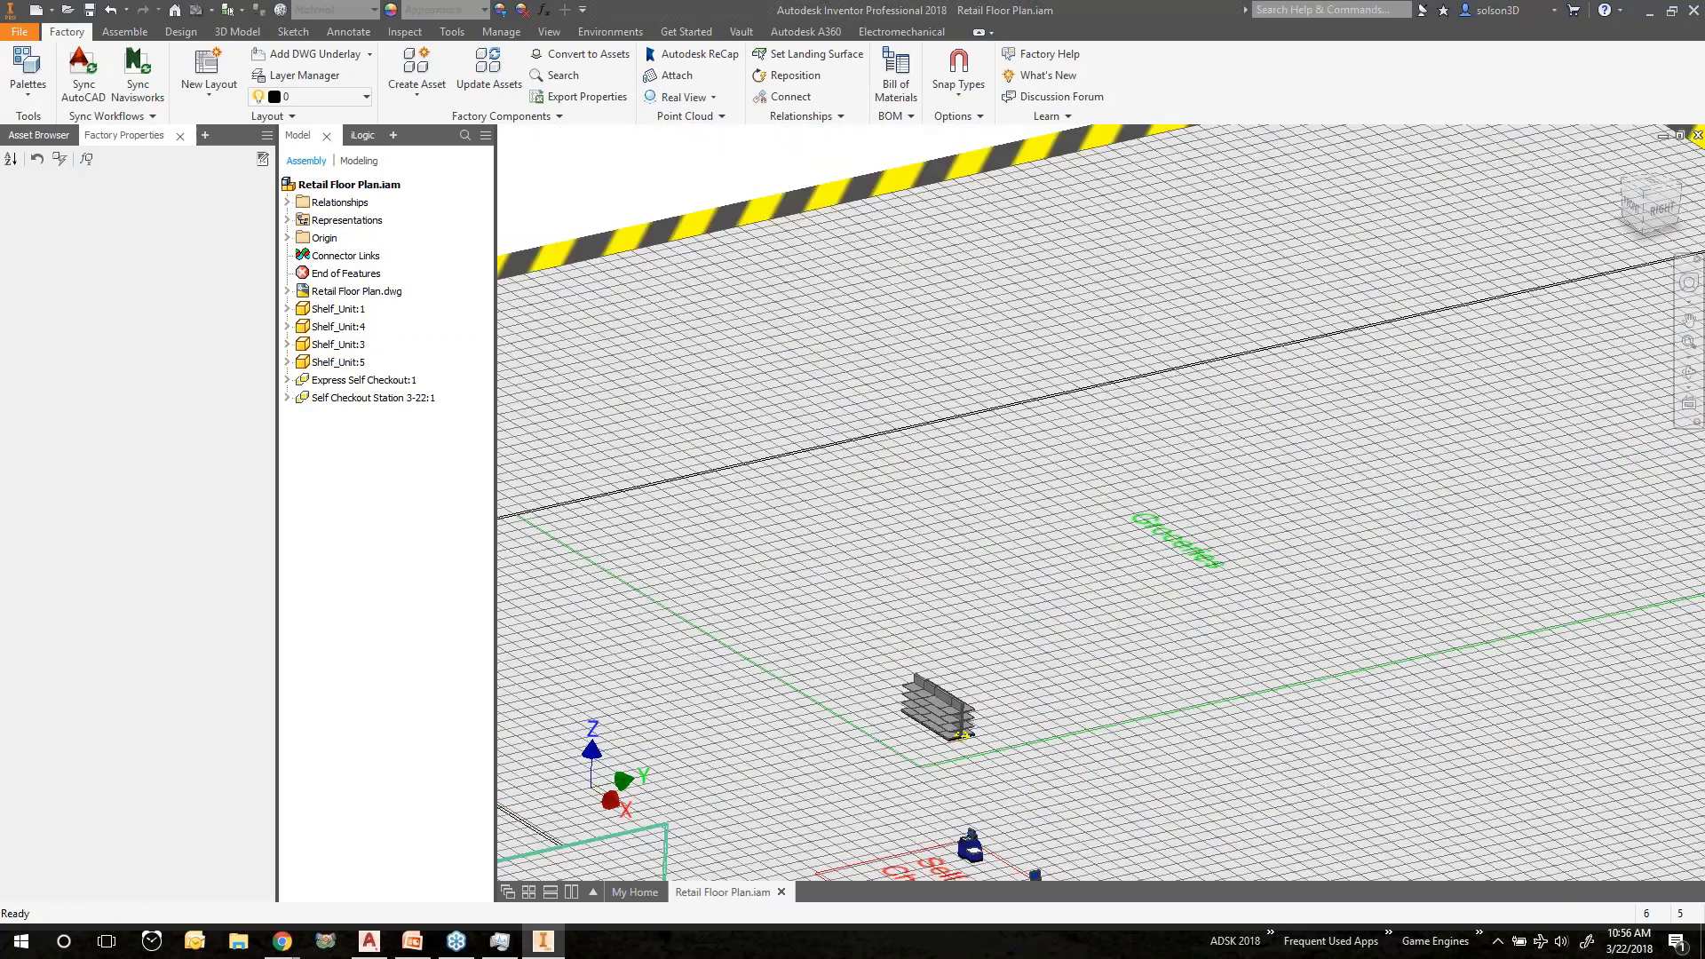
Switch from Inventor to the slide presentation at the Event Planning demonstration slide.
{"action": "key", "text": "alt+Tab"}
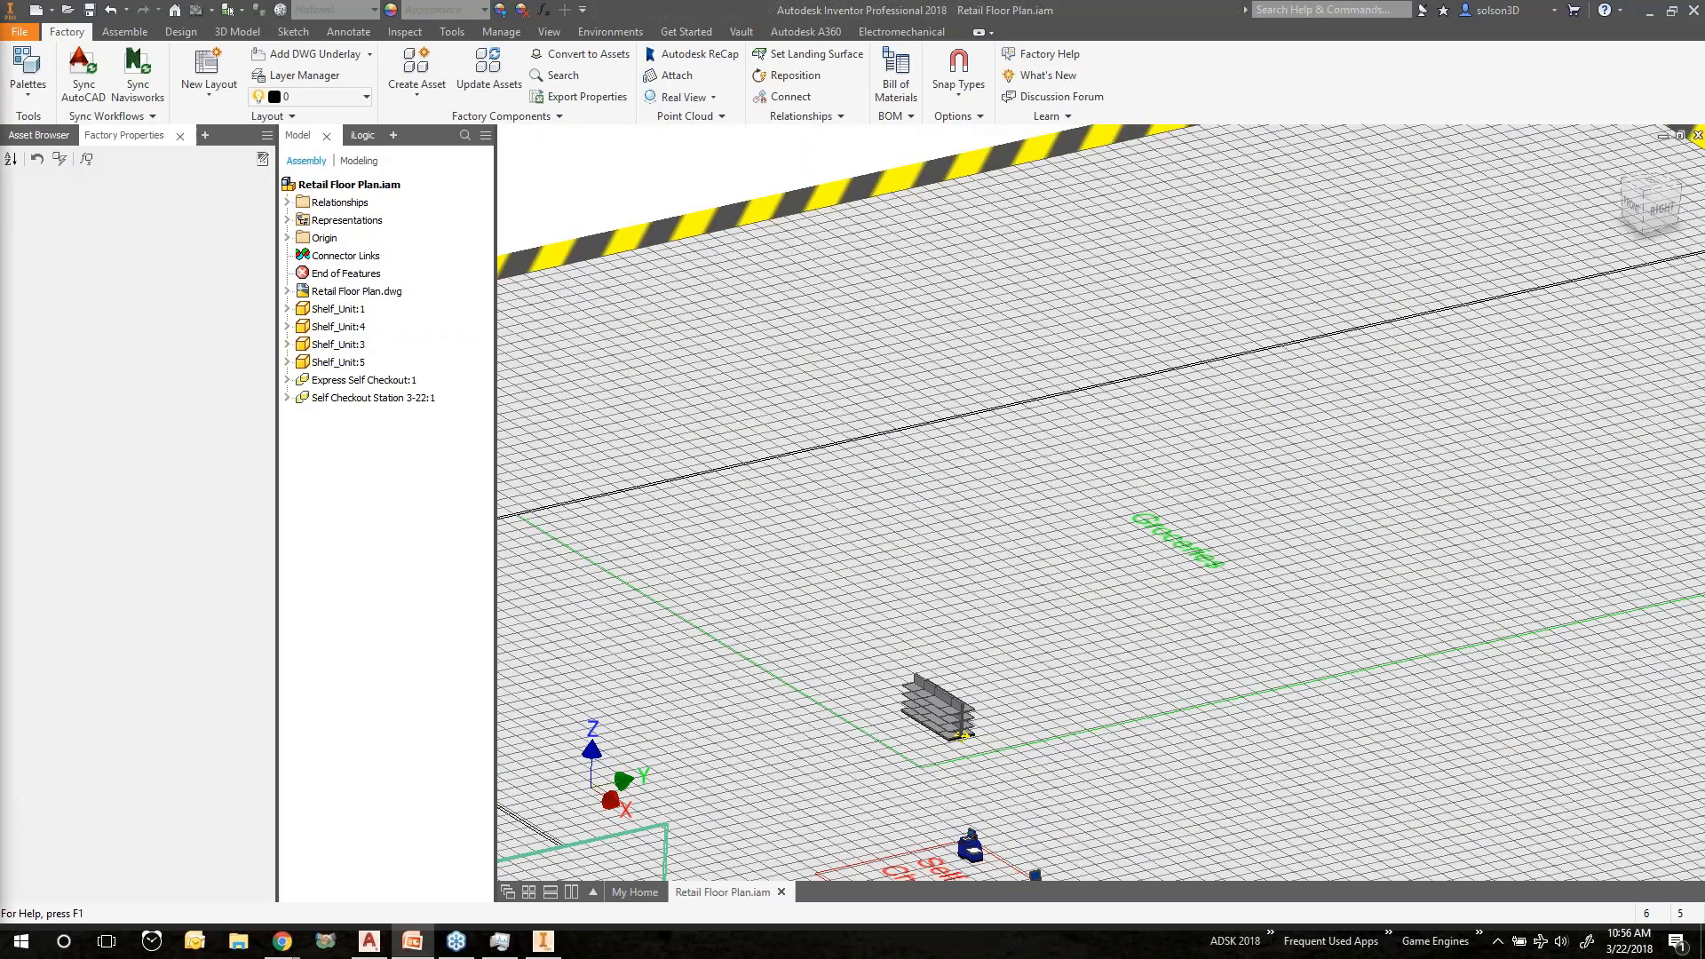
{"action": "key", "text": "alt+Tab"}
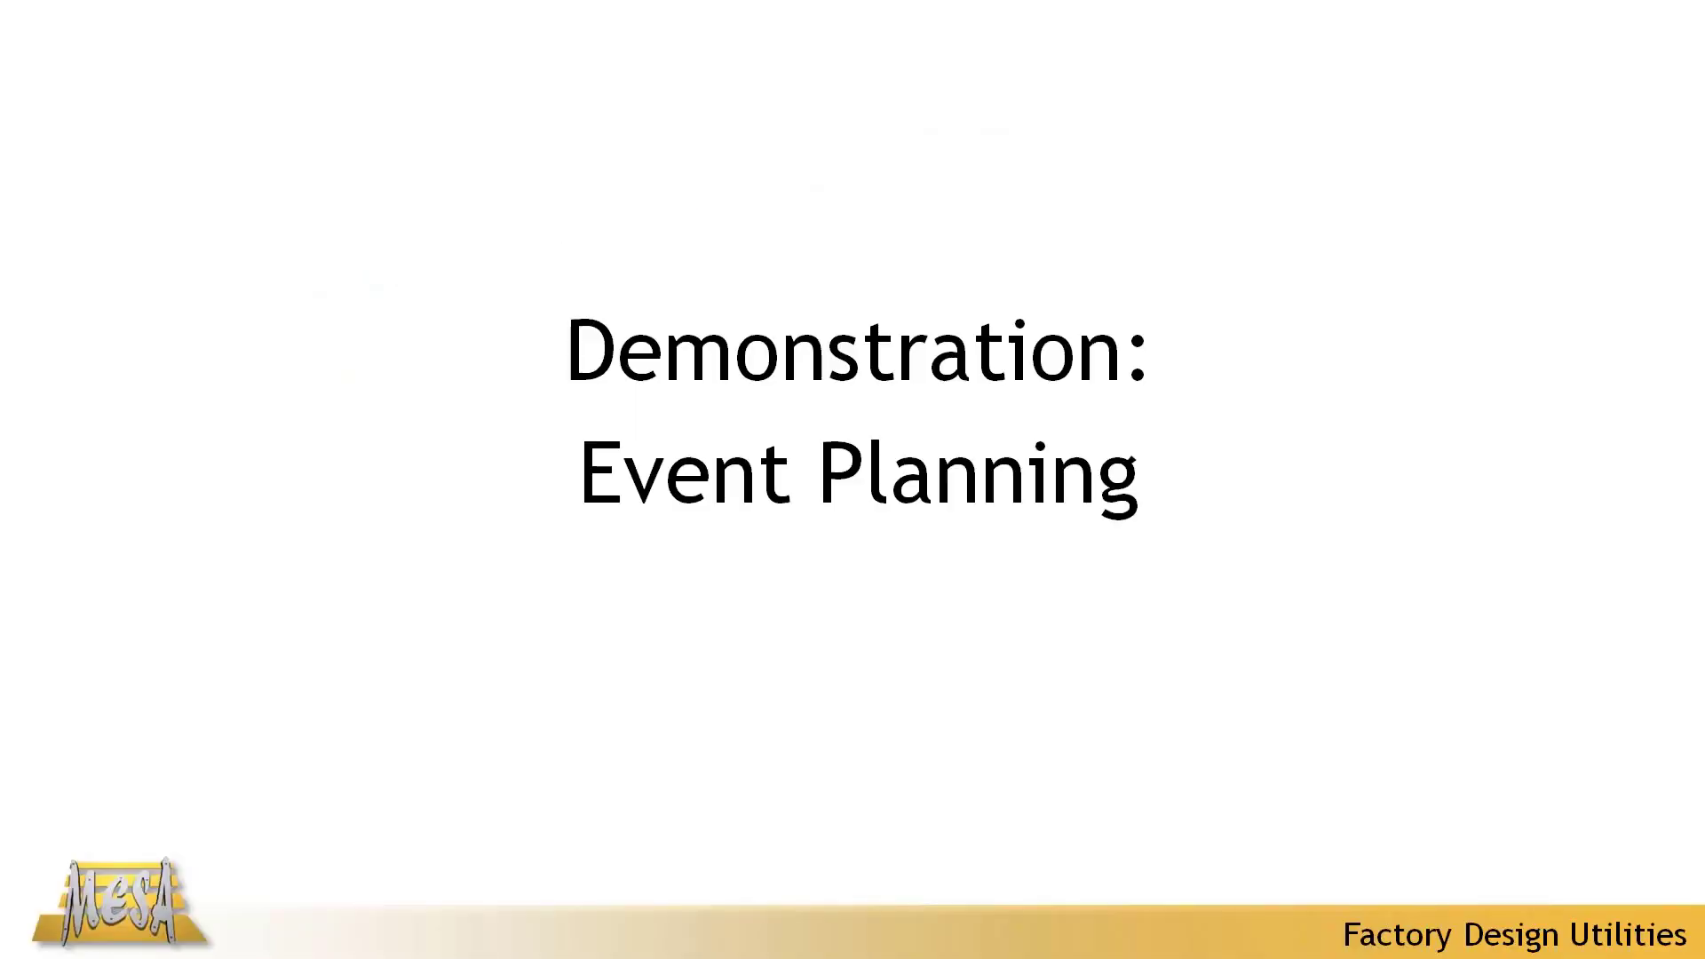